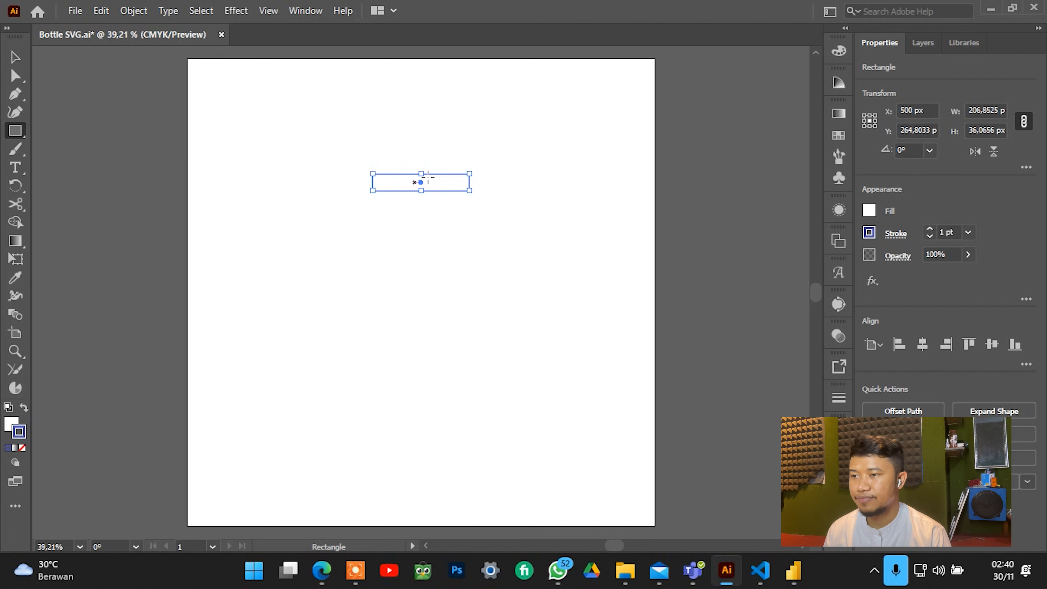
{"action": "left_click", "coordinate": [9, 426]}
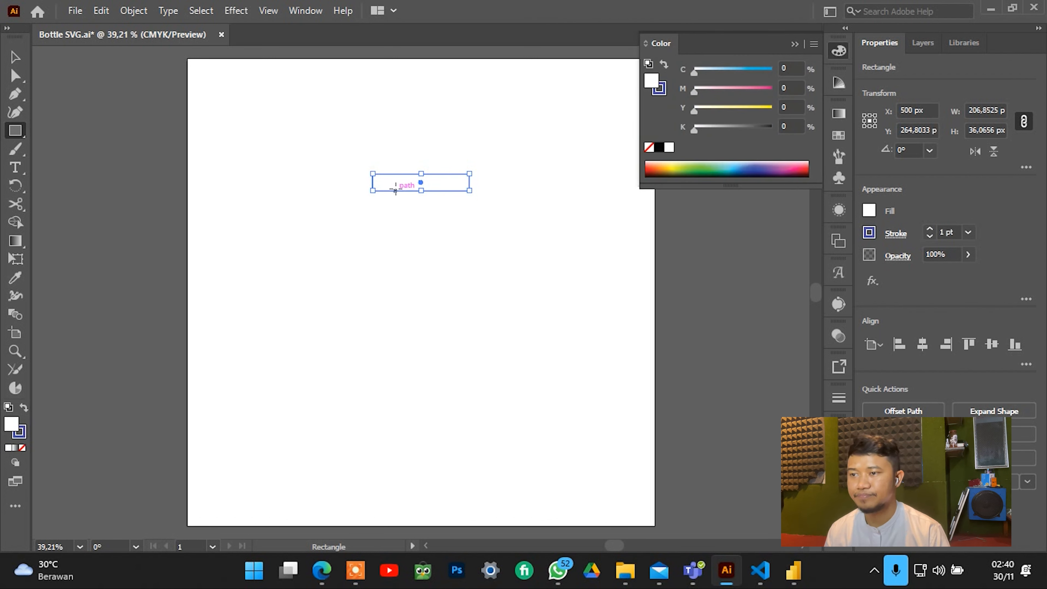
{"action": "left_click", "coordinate": [796, 43]}
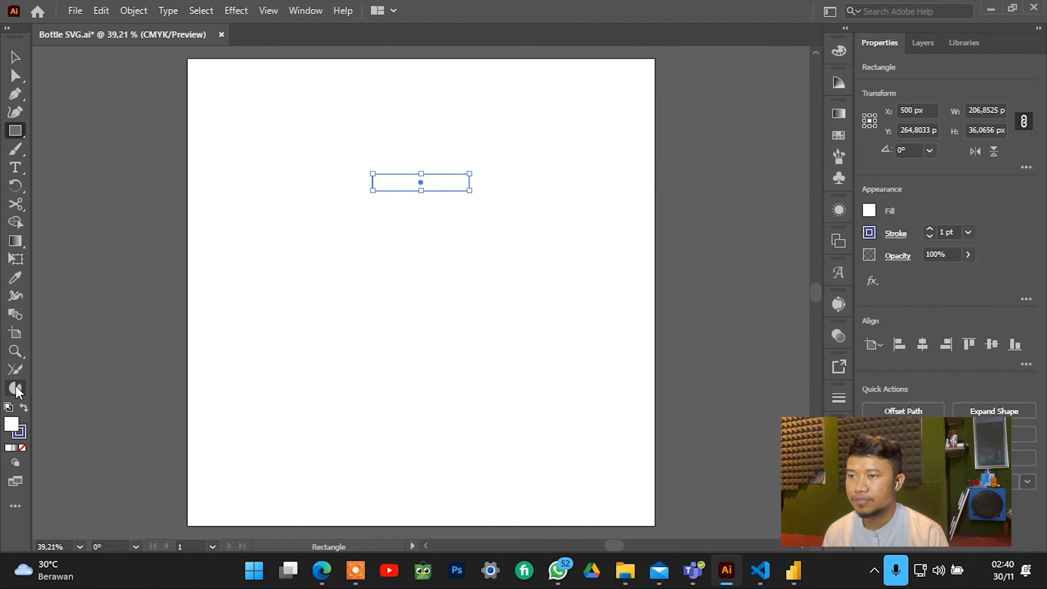
{"action": "left_click", "coordinate": [20, 432]}
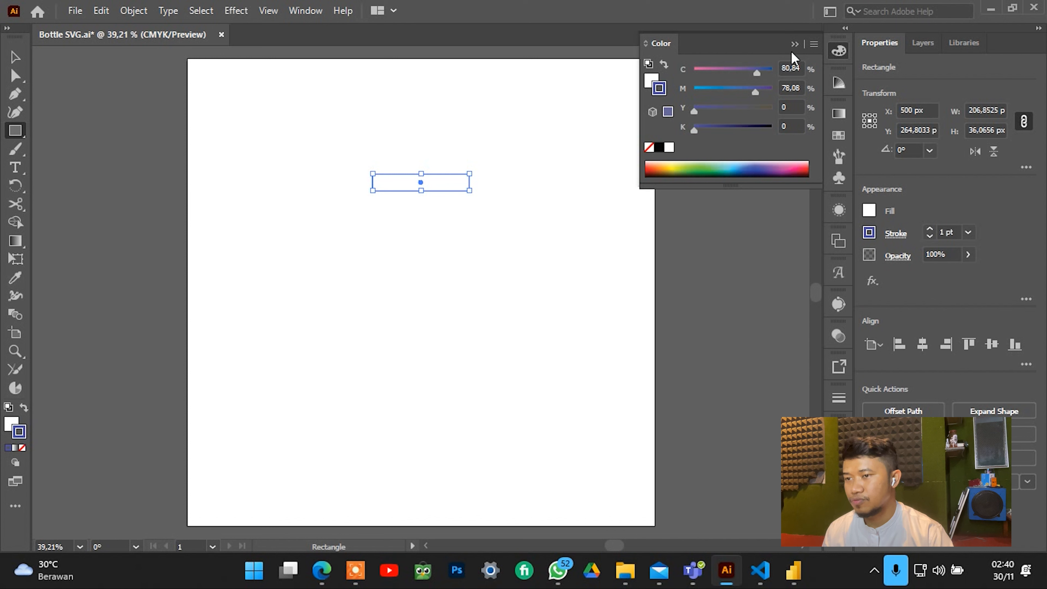
{"action": "left_click", "coordinate": [796, 44]}
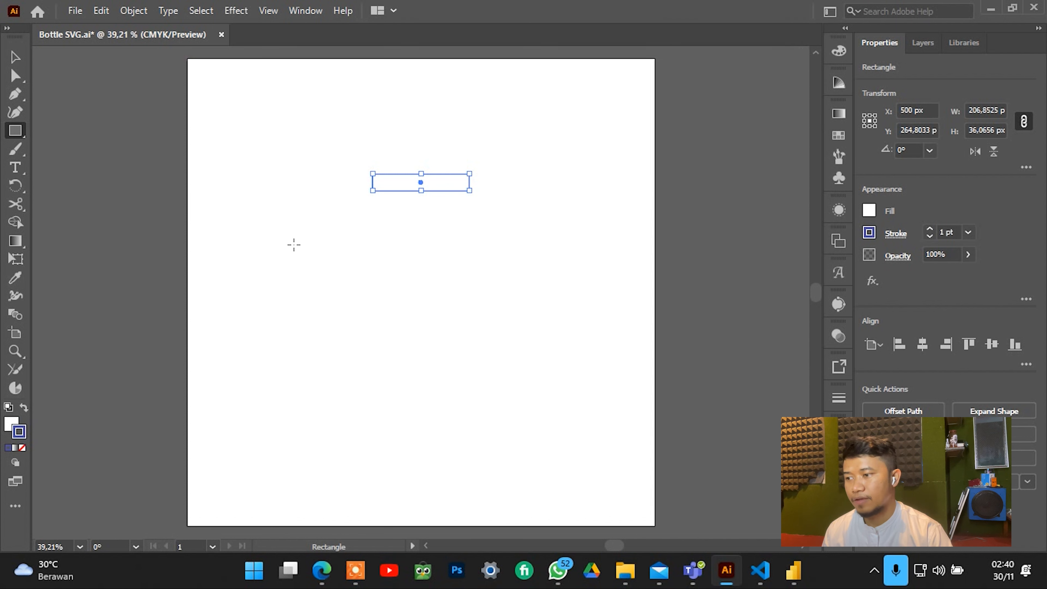
Remove the stroke from the selected rectangle.
{"action": "left_click", "coordinate": [9, 426]}
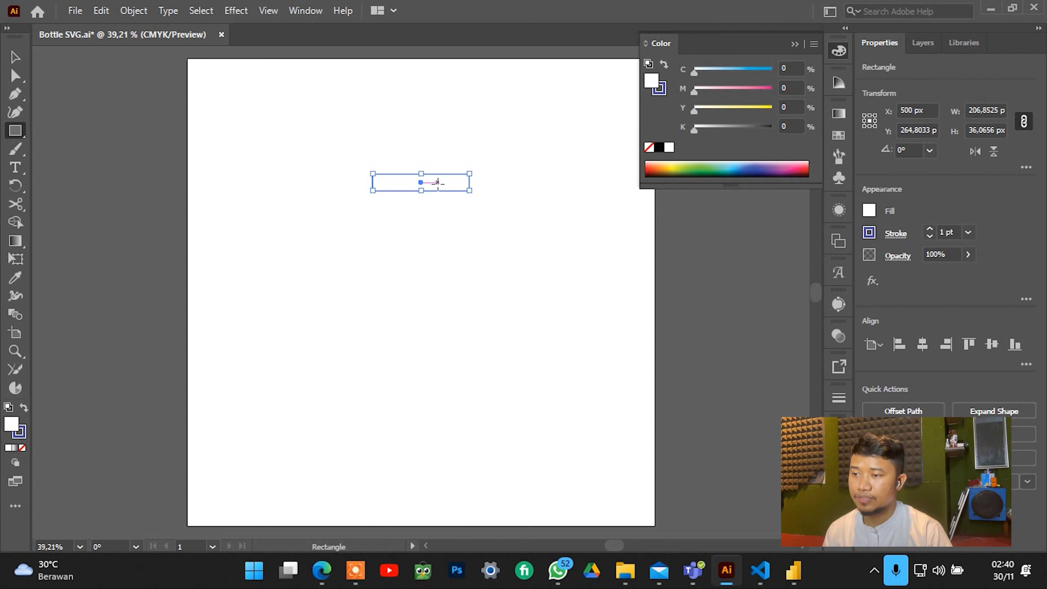
{"action": "left_click", "coordinate": [20, 437]}
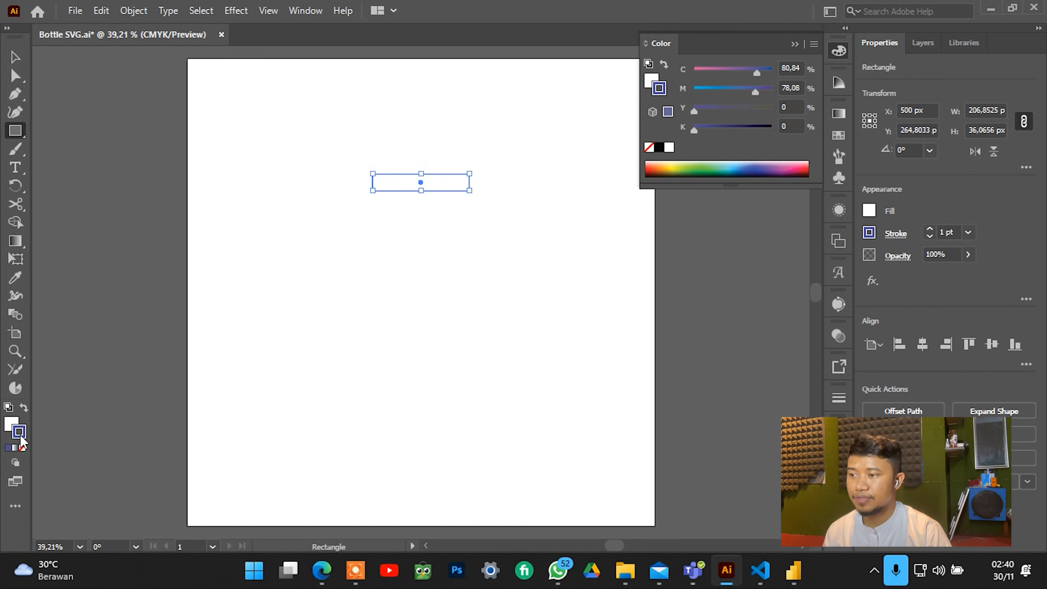
{"action": "left_click", "coordinate": [23, 449]}
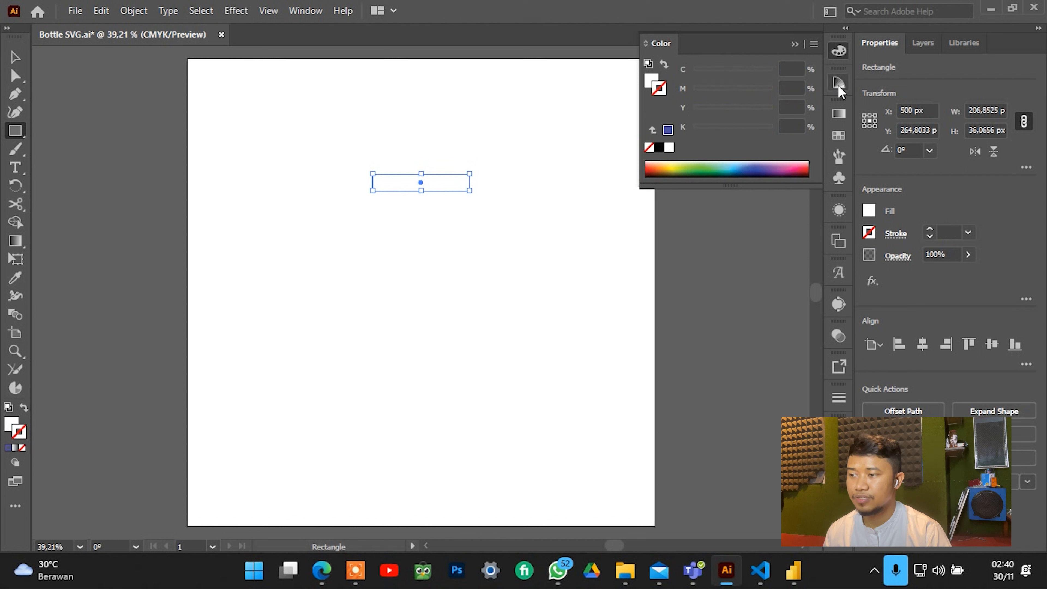
{"action": "left_click", "coordinate": [792, 44]}
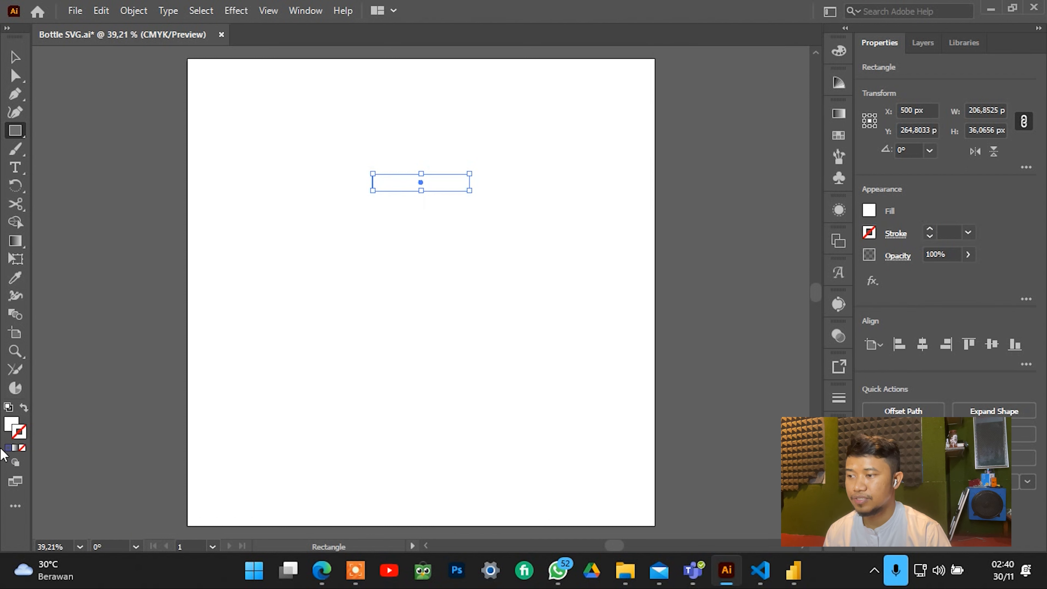
Fill the rectangle with blue, hex 4652c6.
{"action": "left_click", "coordinate": [11, 425]}
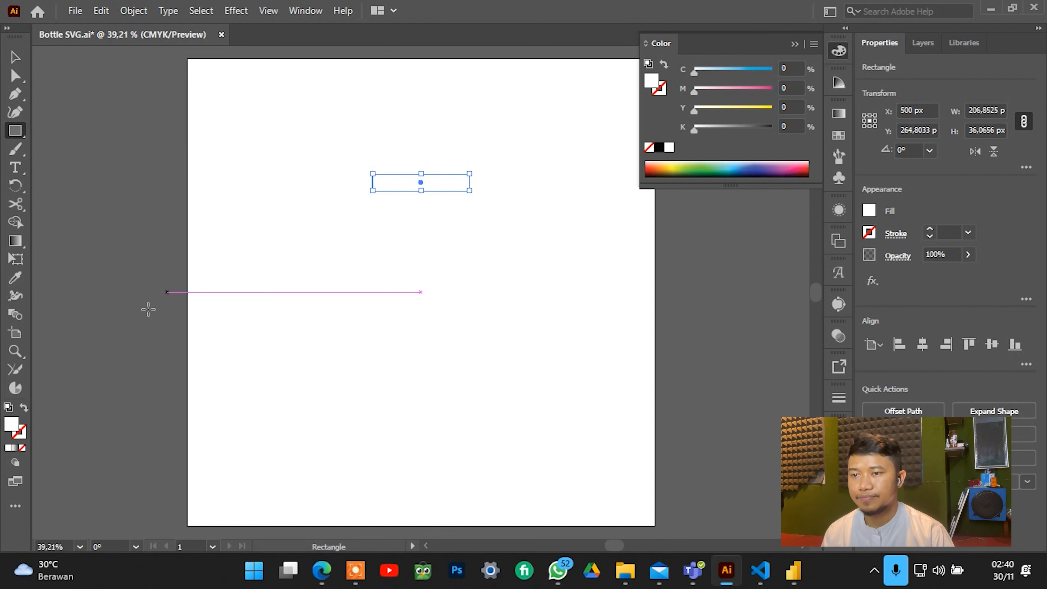
{"action": "double_click", "coordinate": [10, 428]}
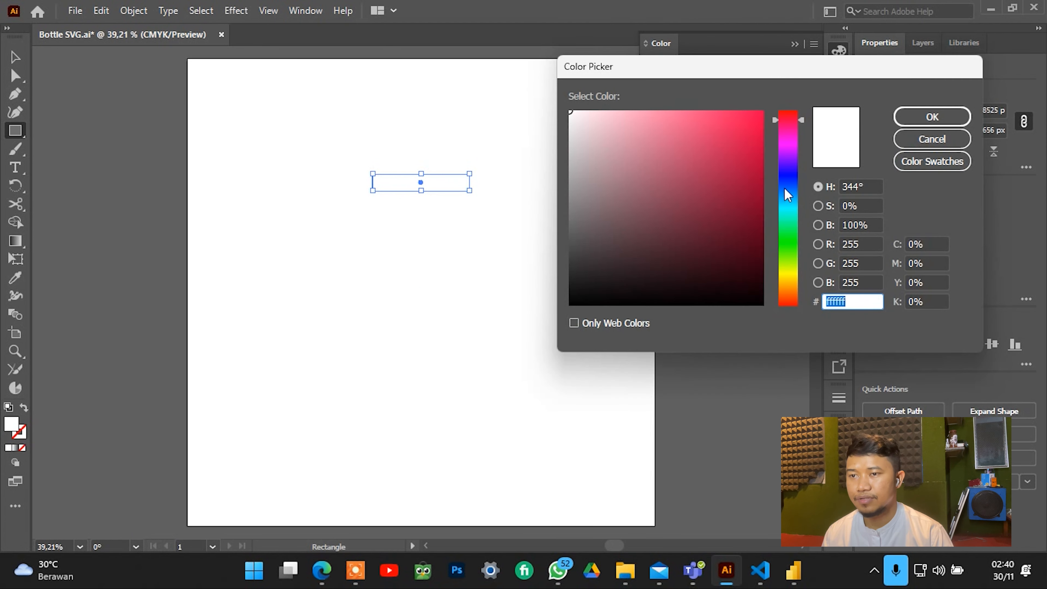
{"action": "left_click", "coordinate": [789, 179]}
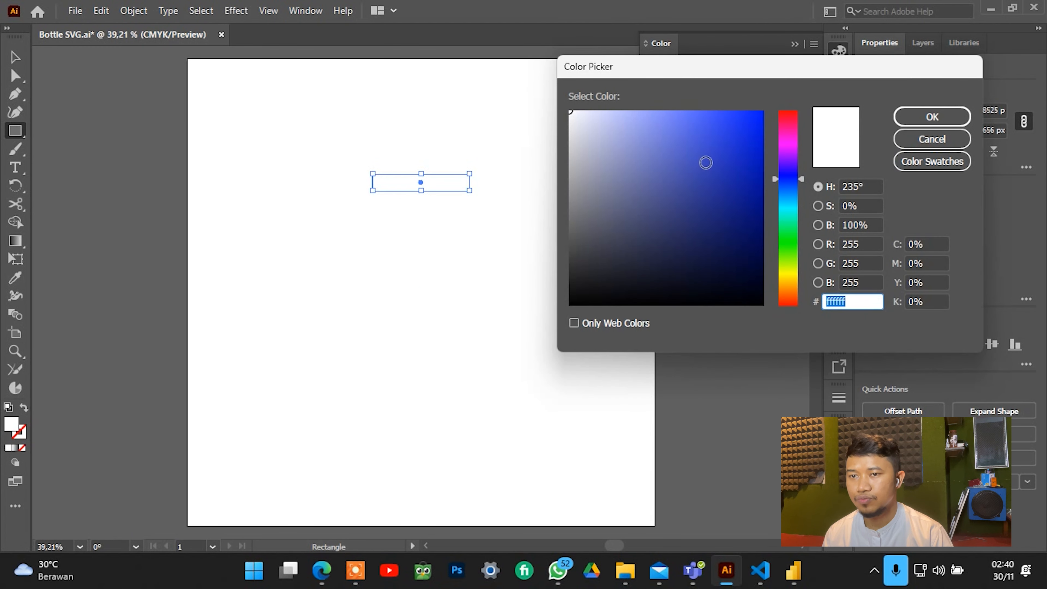
{"action": "left_click_drag", "start_coordinate": [692, 153], "coordinate": [696, 153]}
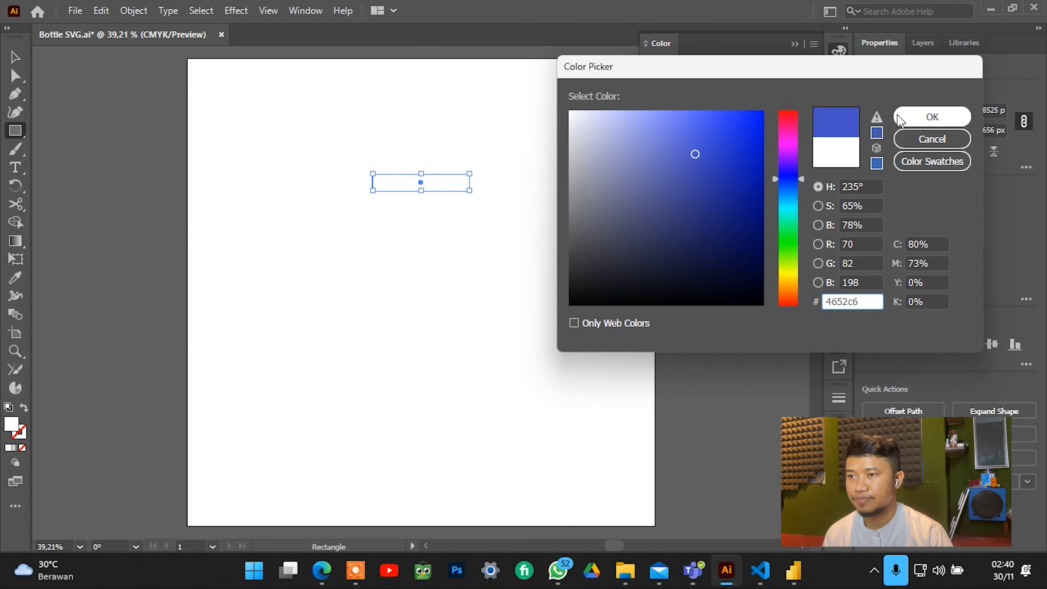
{"action": "left_click", "coordinate": [920, 120]}
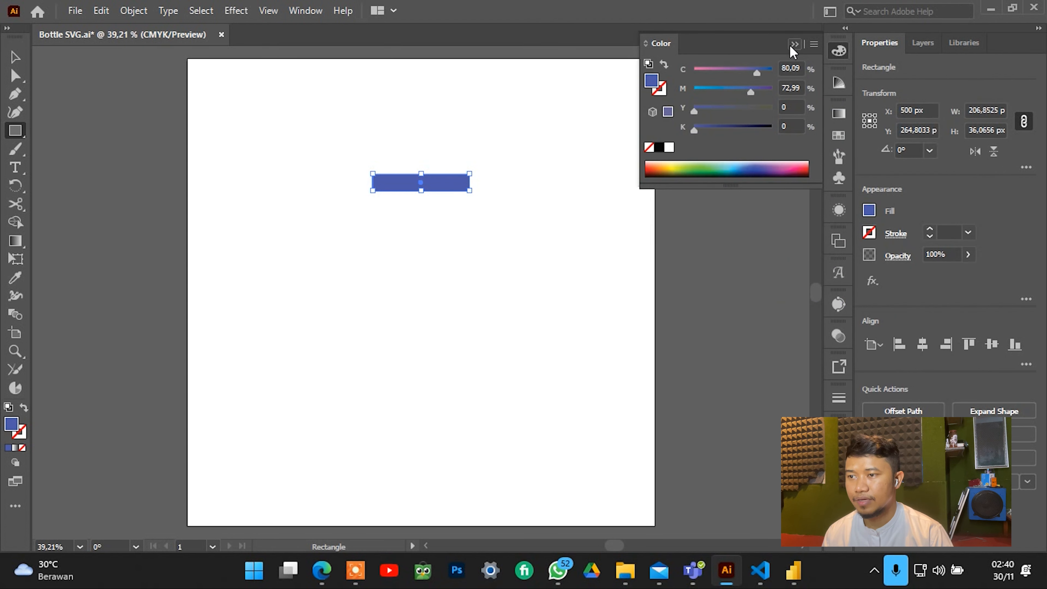
{"action": "left_click", "coordinate": [793, 44]}
Duplicate the blue rectangle straight below itself, centred at about X 500 px, Y 371 px.
{"action": "left_click", "coordinate": [14, 58]}
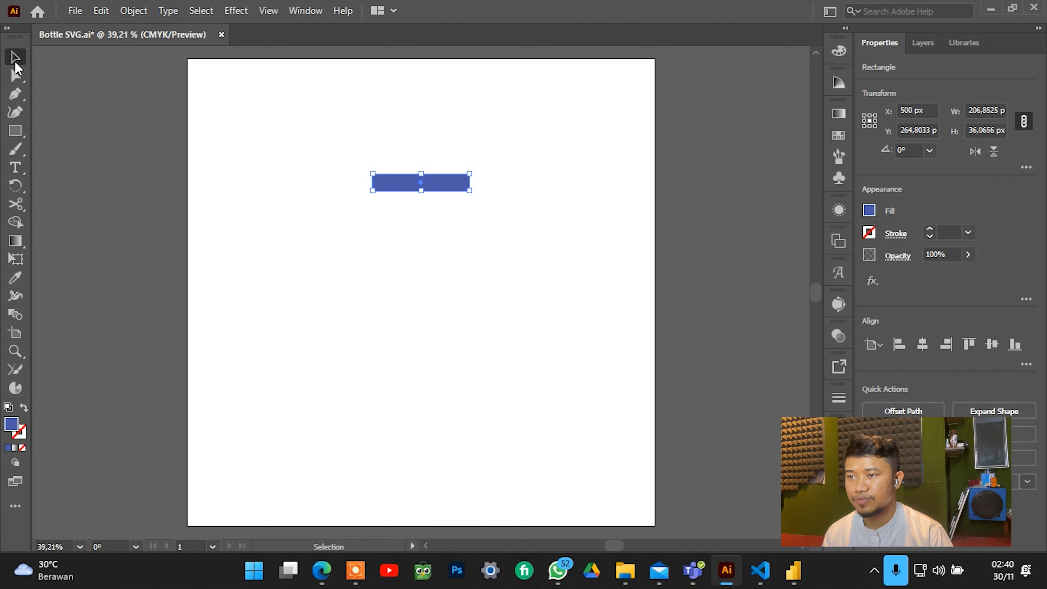
{"action": "left_click", "coordinate": [649, 198]}
{"action": "left_click_drag", "start_coordinate": [419, 187], "coordinate": [429, 238]}
{"action": "left_click", "coordinate": [715, 182]}
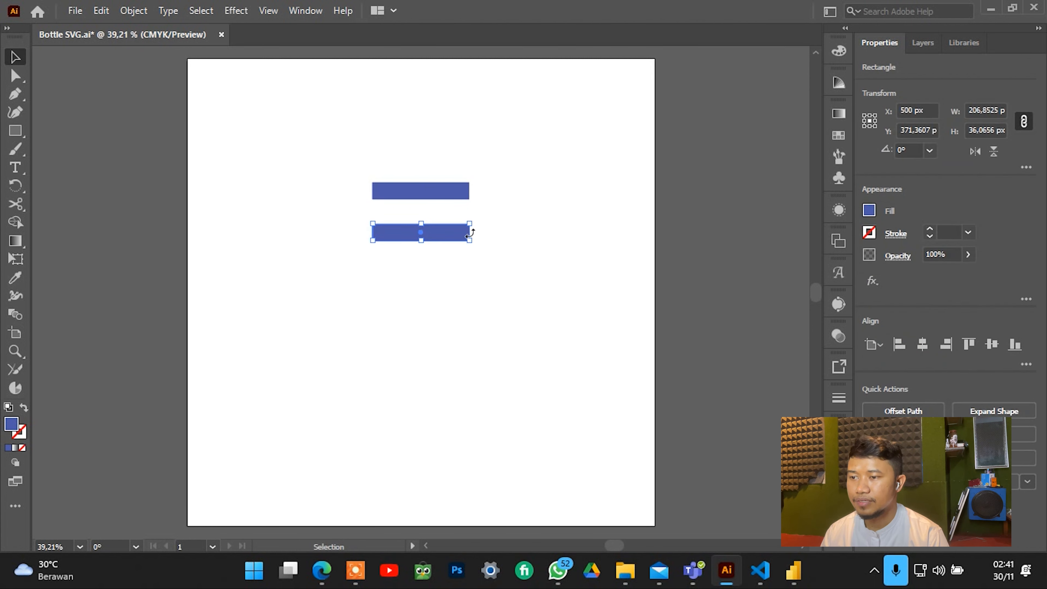
Enlarge the lower rectangle into the bottle body, about 269 px wide and 390 px high, centred below the cap.
{"action": "mouse_move", "coordinate": [439, 244]}
{"action": "left_mouse_down"}
{"action": "mouse_move", "coordinate": [428, 333]}
{"action": "mouse_move", "coordinate": [423, 242]}
{"action": "left_mouse_up"}
{"action": "left_click_drag", "start_coordinate": [422, 336], "coordinate": [419, 445]}
{"action": "left_click_drag", "start_coordinate": [470, 342], "coordinate": [485, 343]}
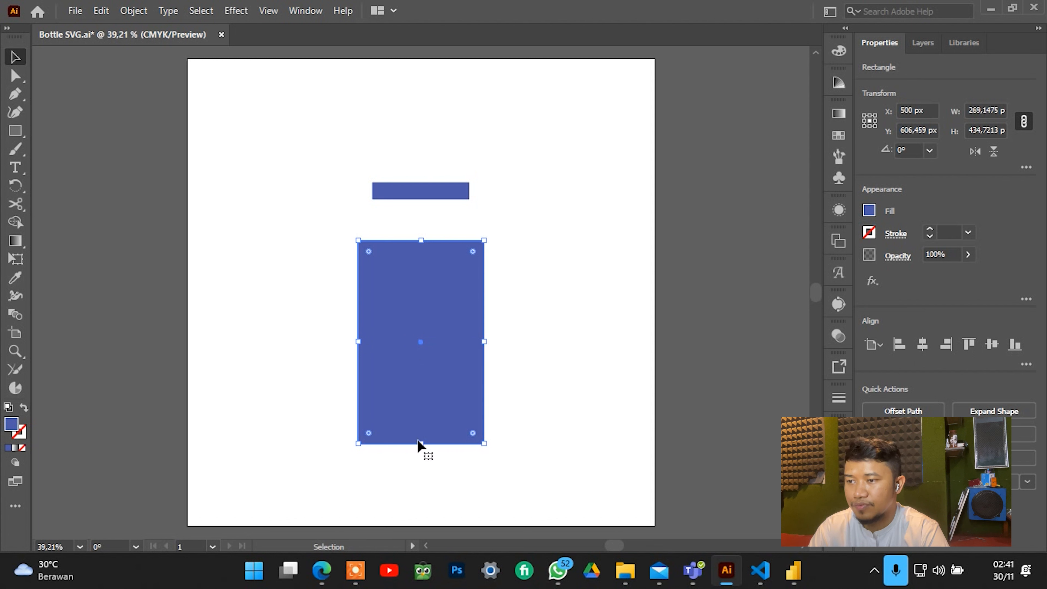
{"action": "left_click_drag", "start_coordinate": [421, 443], "coordinate": [425, 406]}
{"action": "left_click_drag", "start_coordinate": [430, 289], "coordinate": [430, 307]}
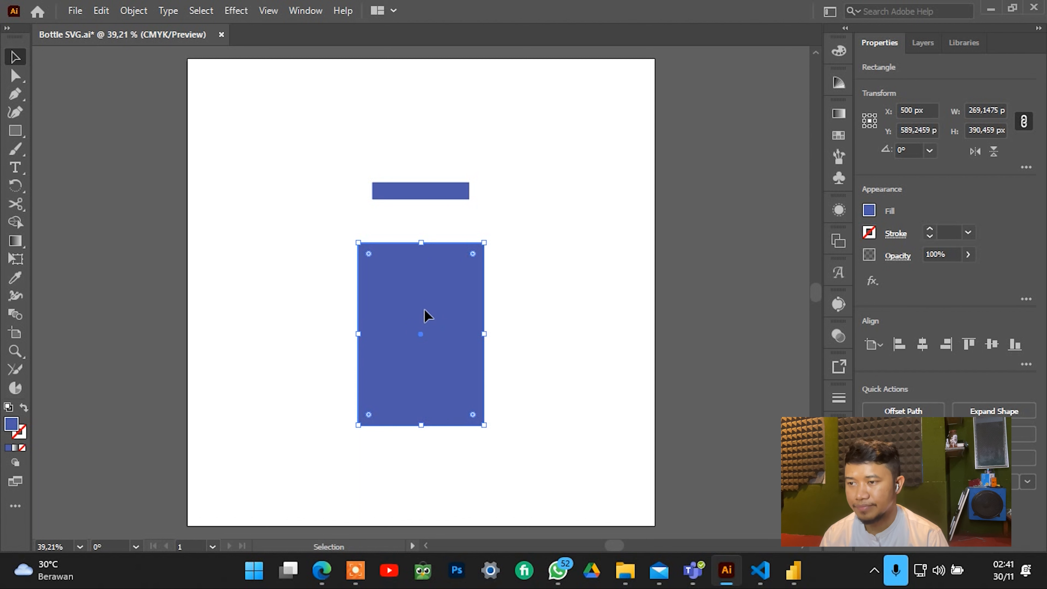
Duplicate the body rectangle upward against the cap's lower edge and shorten the copy to about 95 px high.
{"action": "mouse_move", "coordinate": [426, 316]}
{"action": "left_mouse_down"}
{"action": "mouse_move", "coordinate": [474, 313]}
{"action": "mouse_move", "coordinate": [416, 317]}
{"action": "mouse_move", "coordinate": [423, 309]}
{"action": "left_mouse_up"}
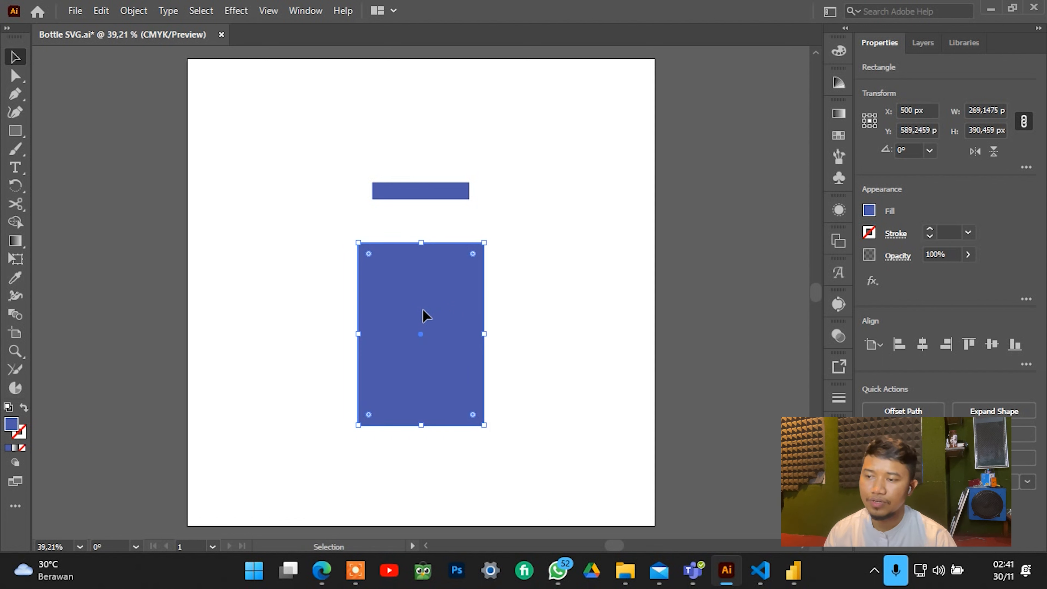
{"action": "left_click", "coordinate": [435, 310], "text": "shift"}
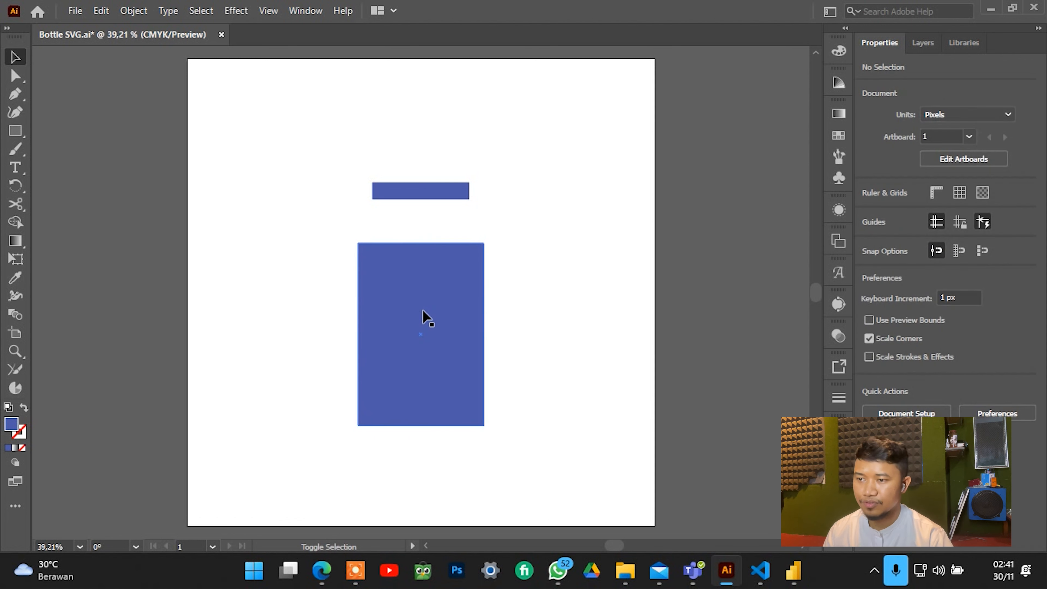
{"action": "mouse_move", "coordinate": [424, 310]}
{"action": "left_mouse_down"}
{"action": "mouse_move", "coordinate": [421, 297]}
{"action": "mouse_move", "coordinate": [461, 310]}
{"action": "mouse_move", "coordinate": [422, 308]}
{"action": "mouse_move", "coordinate": [426, 297]}
{"action": "mouse_move", "coordinate": [422, 310]}
{"action": "left_mouse_up"}
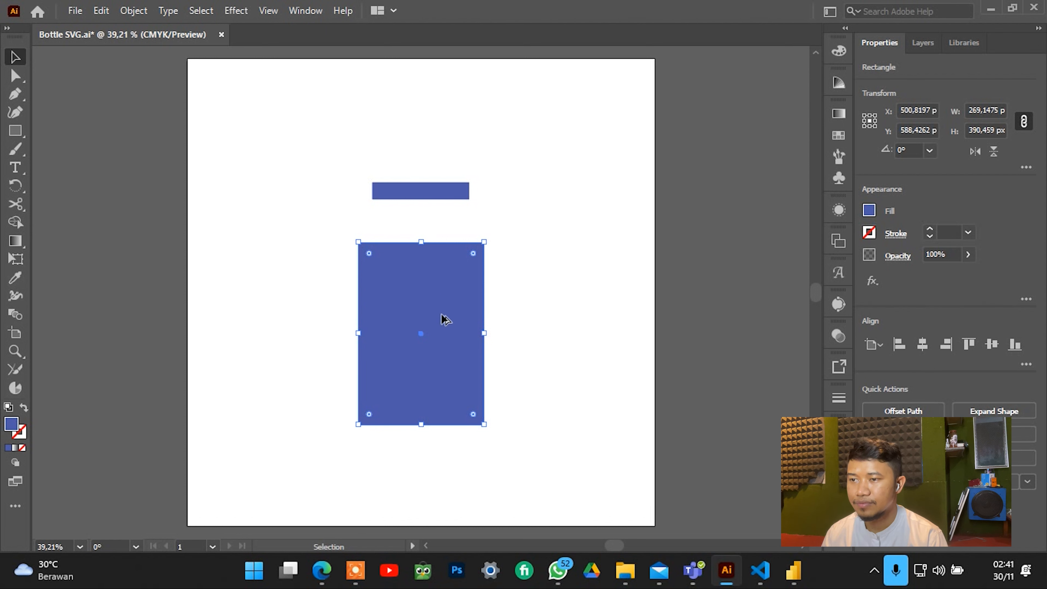
{"action": "left_click_drag", "start_coordinate": [441, 316], "coordinate": [433, 289]}
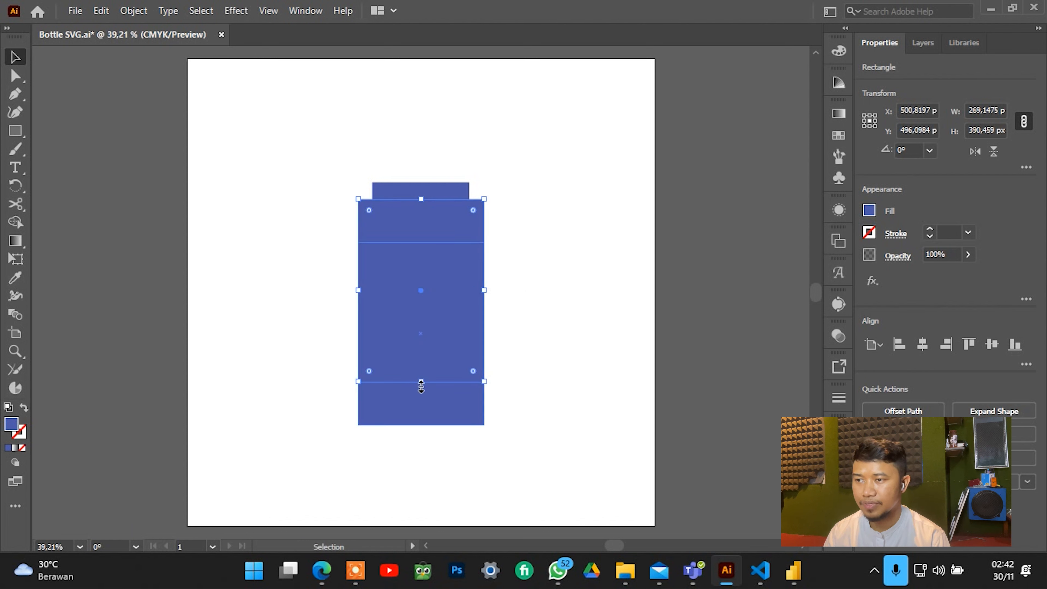
{"action": "left_click_drag", "start_coordinate": [421, 381], "coordinate": [429, 246]}
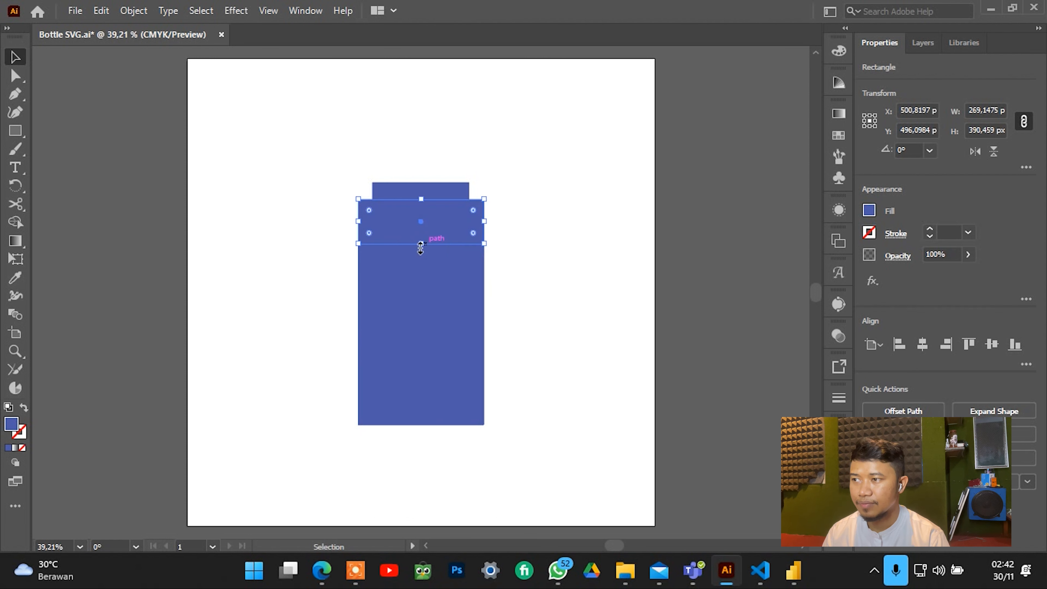
Taper the shoulder piece by moving its upper corners to the cap's lower corners and its lower corners to the body's top edge.
{"action": "scroll", "coordinate": [388, 200], "scroll_direction": "up", "scroll_amount": 4}
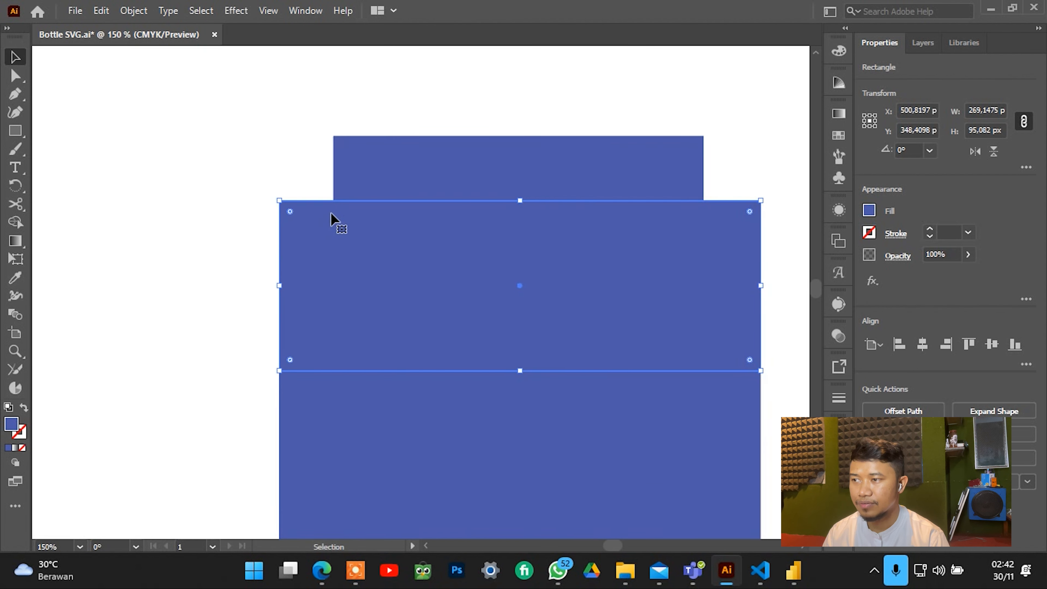
{"action": "left_click", "coordinate": [15, 76]}
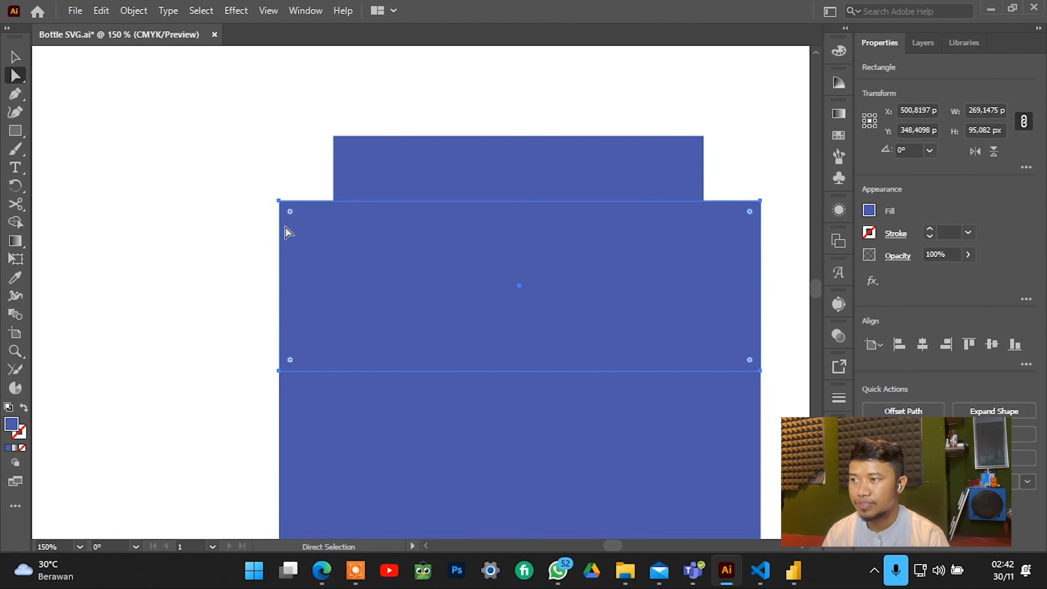
{"action": "left_click_drag", "start_coordinate": [279, 202], "coordinate": [337, 202]}
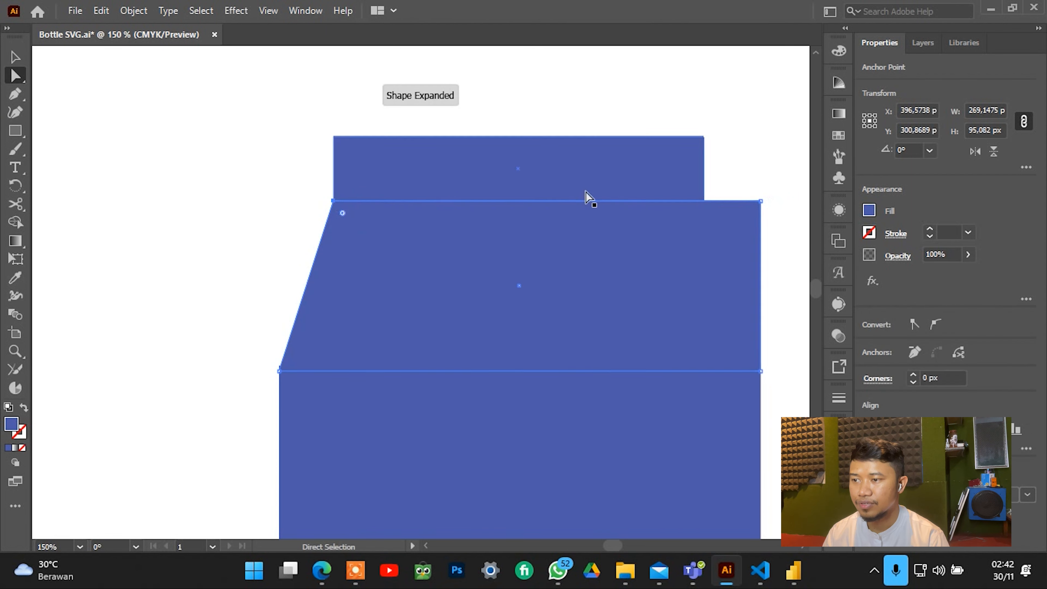
{"action": "left_click_drag", "start_coordinate": [760, 201], "coordinate": [705, 206]}
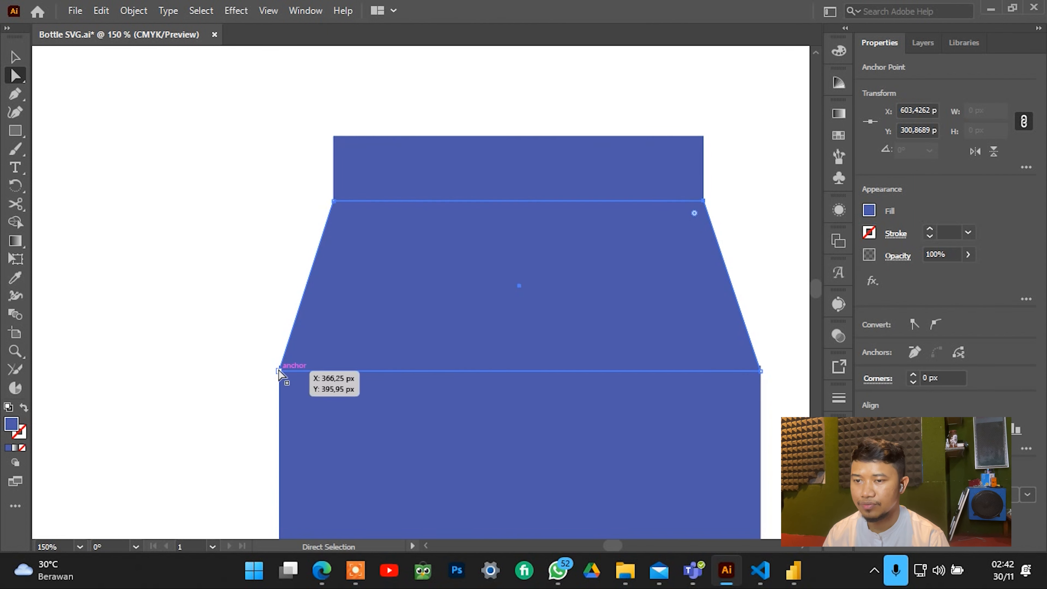
{"action": "mouse_move", "coordinate": [280, 374]}
{"action": "left_mouse_down"}
{"action": "mouse_move", "coordinate": [290, 356]}
{"action": "mouse_move", "coordinate": [279, 366]}
{"action": "left_mouse_up"}
{"action": "mouse_move", "coordinate": [760, 370]}
{"action": "left_mouse_down"}
{"action": "mouse_move", "coordinate": [744, 365]}
{"action": "mouse_move", "coordinate": [761, 366]}
{"action": "left_mouse_up"}
{"action": "left_click", "coordinate": [783, 311]}
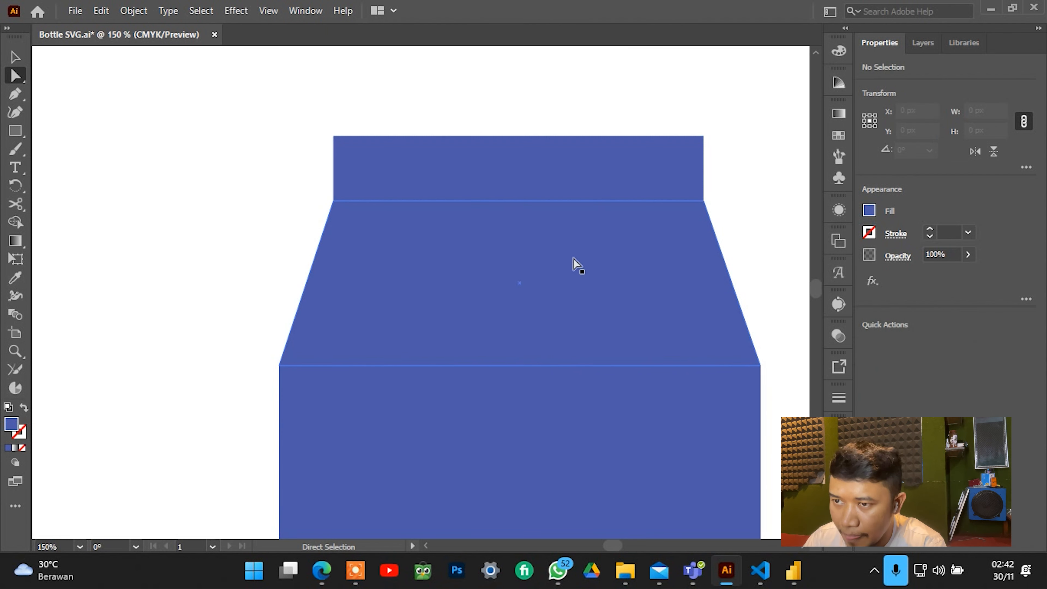
Move the shoulder's upper-left anchor slightly inward along the cap's lower edge.
{"action": "left_click", "coordinate": [425, 235]}
{"action": "left_click_drag", "start_coordinate": [333, 202], "coordinate": [351, 201]}
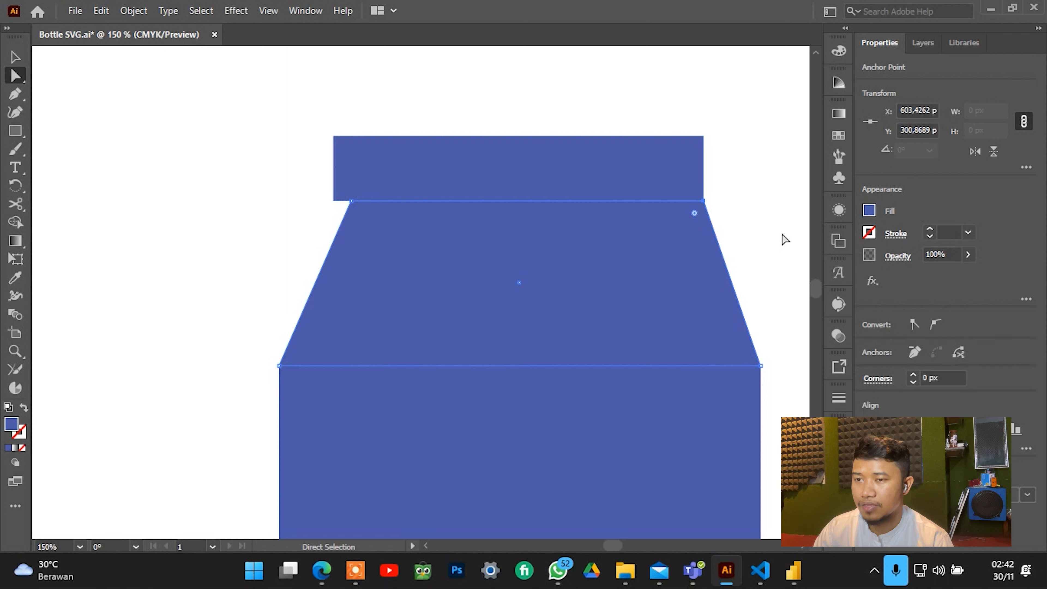
Try nudging the shoulder's upper-right anchor inward in 1 px increments and return it to its starting point.
{"action": "key", "text": "Left"}
{"action": "key", "text": "Left"}
{"action": "key", "text": "Left"}
{"action": "key", "text": "Left"}
{"action": "key", "text": "Left"}
{"action": "key", "text": "Left"}
{"action": "key", "text": "Left"}
{"action": "key", "text": "Left"}
{"action": "key", "text": "Left"}
{"action": "key", "text": "Left"}
{"action": "key", "text": "Left"}
{"action": "key", "text": "Left"}
{"action": "key", "text": "Left"}
{"action": "key", "text": "Left"}
{"action": "key", "text": "Left"}
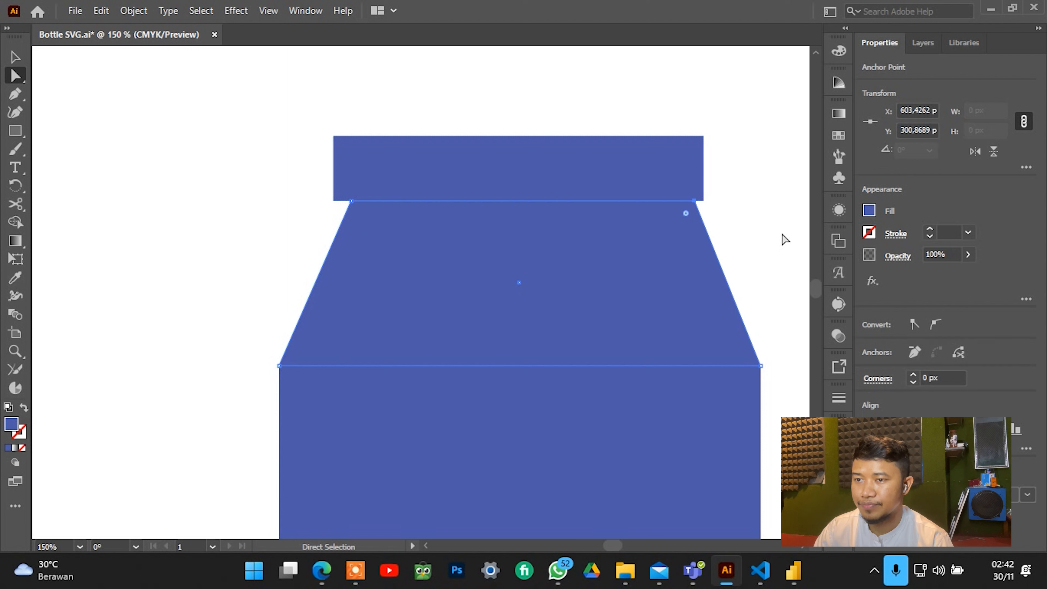
{"action": "key", "text": "Right"}
{"action": "key", "text": "Right"}
{"action": "key", "text": "Right"}
{"action": "key", "text": "Right"}
{"action": "key", "text": "Right"}
{"action": "key", "text": "Right"}
{"action": "key", "text": "Right"}
{"action": "key", "text": "Right"}
{"action": "key", "text": "Right"}
{"action": "key", "text": "ctrl+Left"}
{"action": "key", "text": "ctrl+Left"}
{"action": "key", "text": "ctrl+Left"}
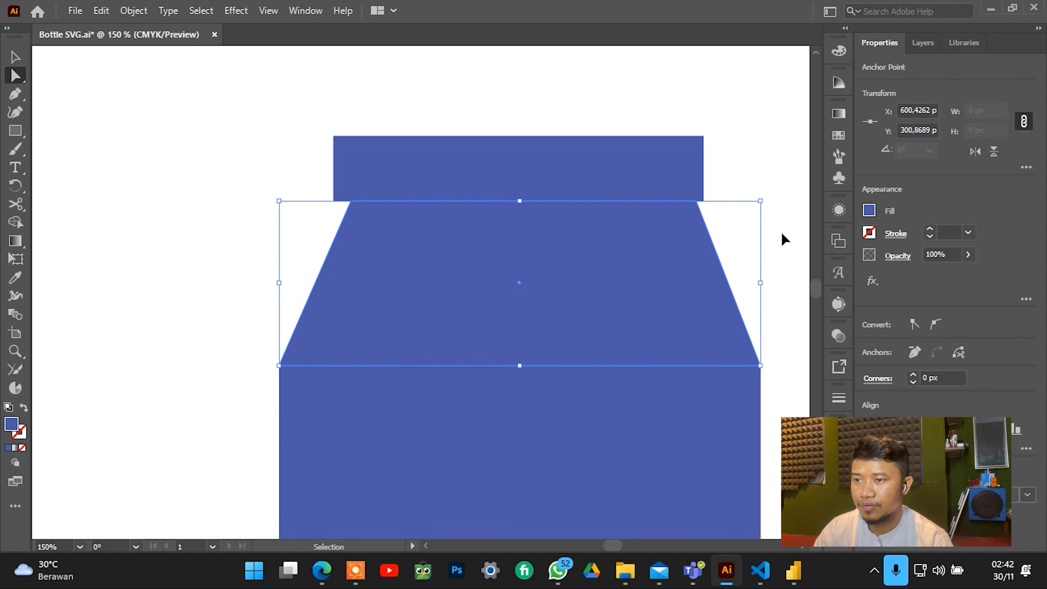
{"action": "key", "text": "ctrl+Right"}
{"action": "key", "text": "ctrl+Right"}
{"action": "key", "text": "ctrl+Right"}
{"action": "key", "text": "ctrl+Right"}
{"action": "key", "text": "ctrl+Right"}
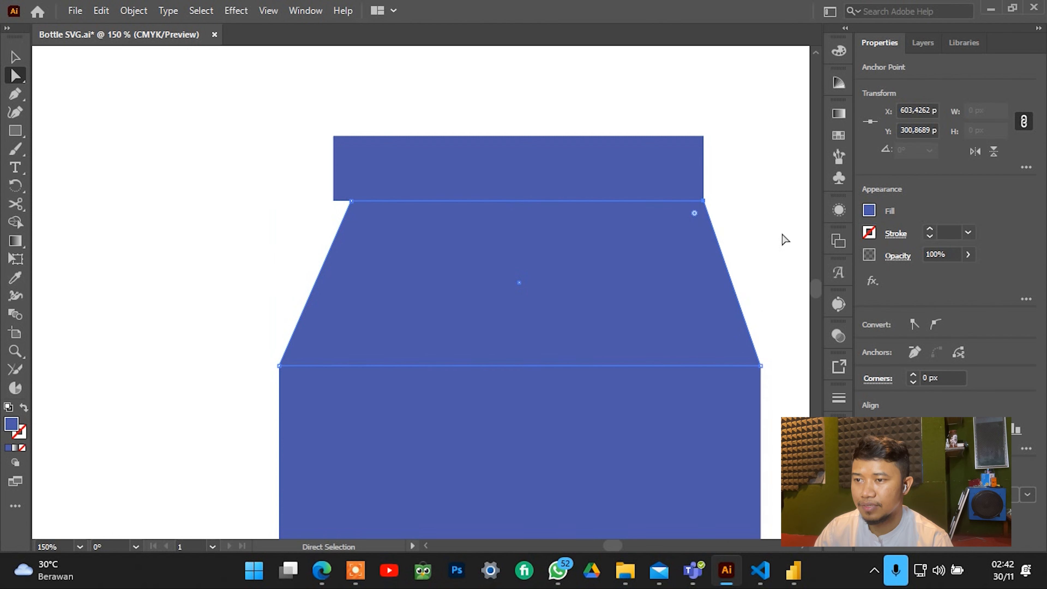
Nudge the shoulder's upper-right anchor 10 px inward to match the other side, and deselect the shape.
{"action": "key", "text": "shift+Left"}
{"action": "key", "text": "shift+Left"}
{"action": "key", "text": "shift+Left"}
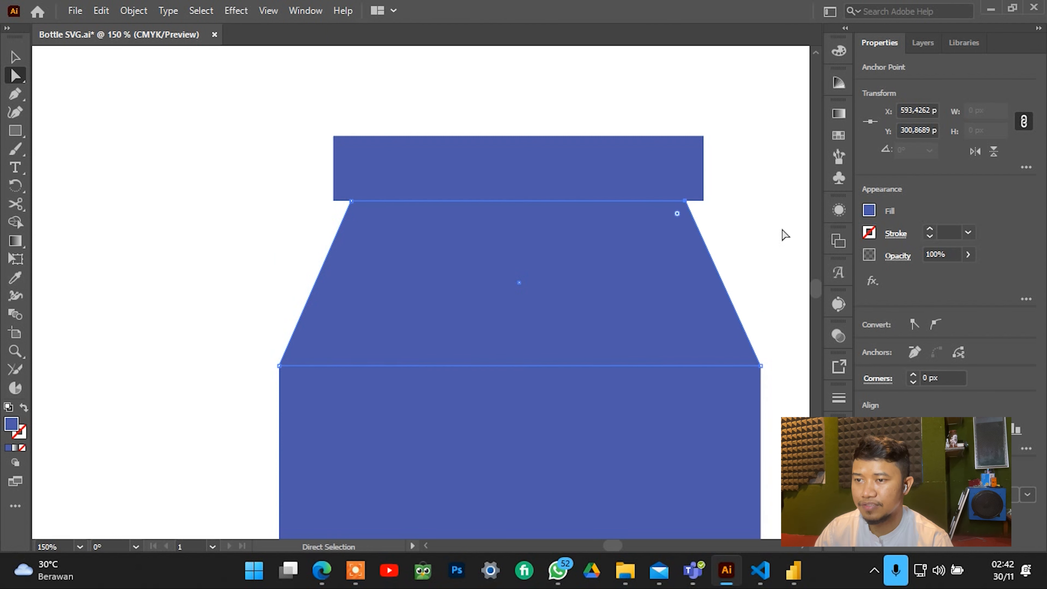
{"action": "left_click", "coordinate": [762, 222]}
{"action": "scroll", "coordinate": [631, 252], "scroll_direction": "down", "scroll_amount": 3}
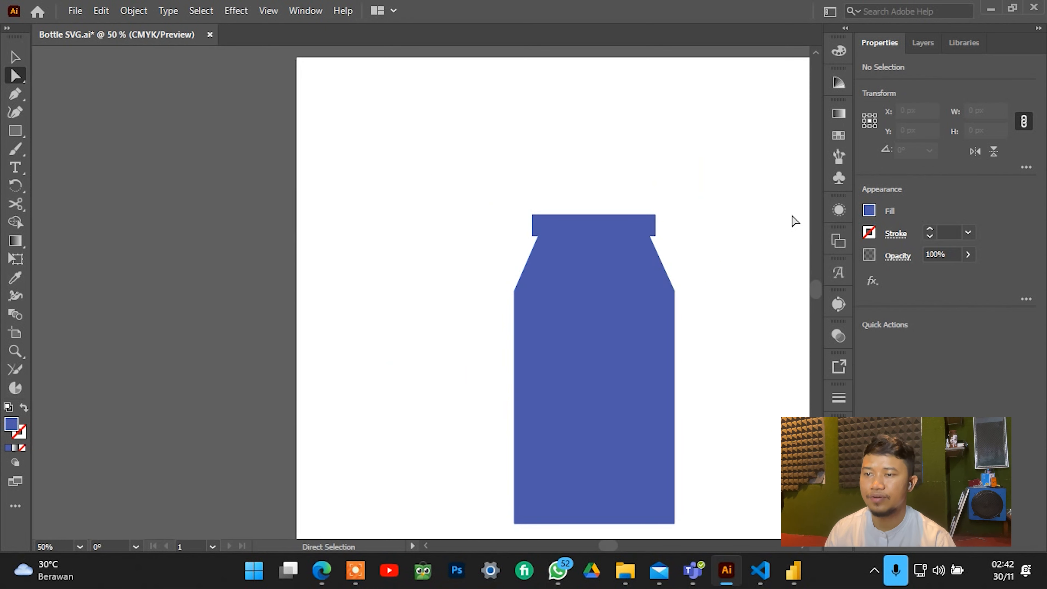
{"action": "scroll", "coordinate": [605, 194], "scroll_direction": "down", "scroll_amount": 1}
{"action": "scroll", "coordinate": [603, 201], "scroll_direction": "up", "scroll_amount": 1}
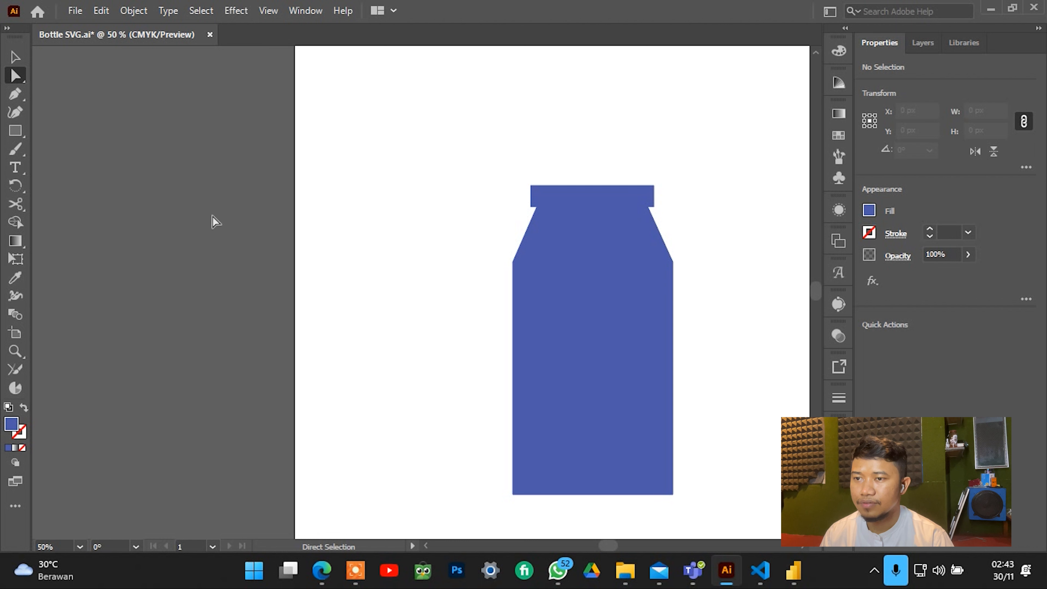
{"action": "left_click", "coordinate": [15, 57]}
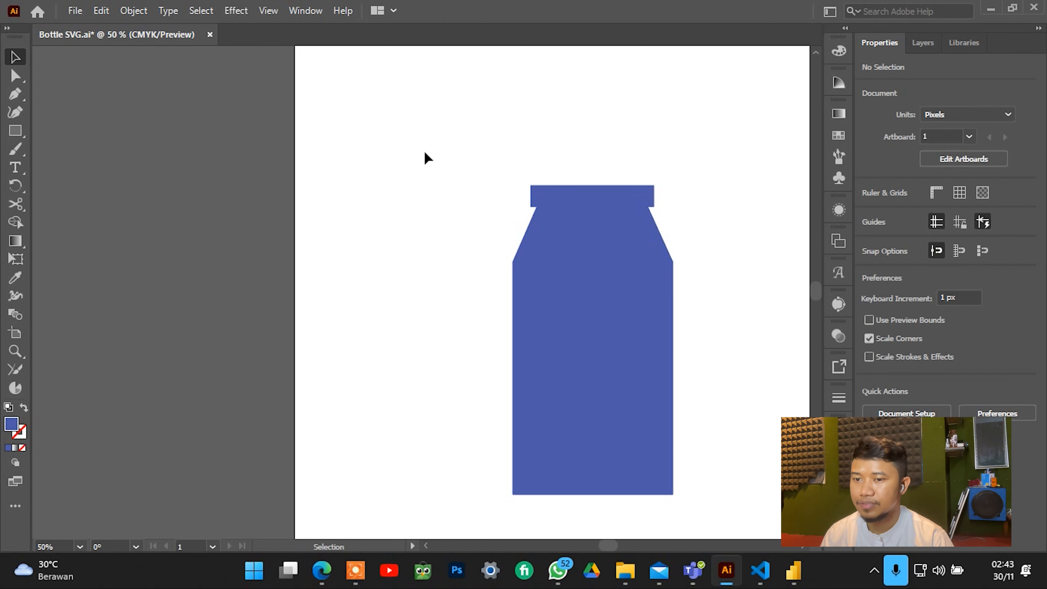
Unite the bottle's cap, shoulder and body pieces into a single shape.
{"action": "scroll", "coordinate": [697, 532], "scroll_direction": "down", "scroll_amount": 3}
{"action": "key", "text": "ctrl+a"}
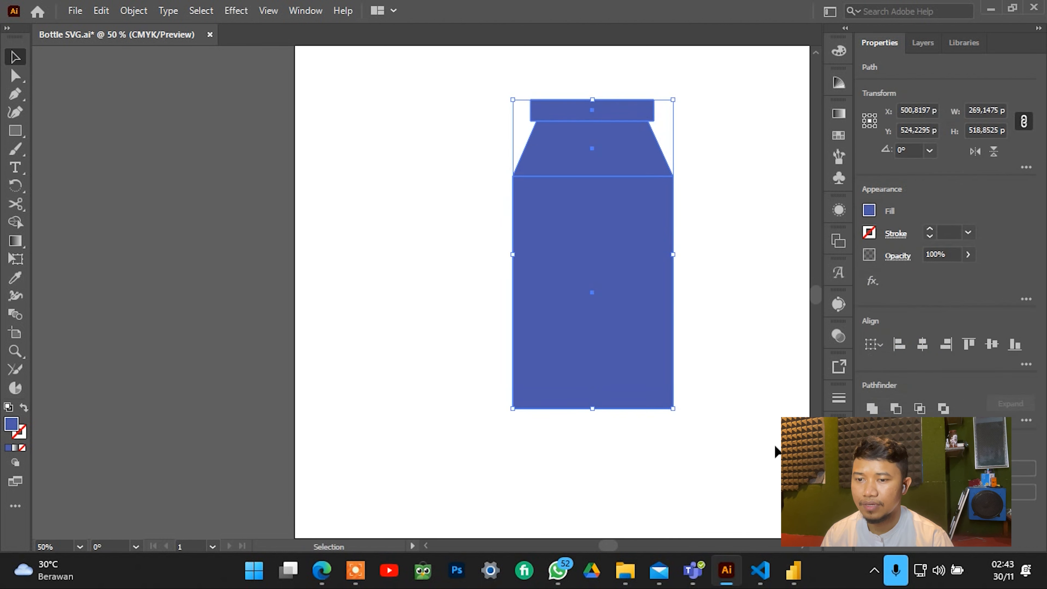
{"action": "left_click", "coordinate": [872, 408]}
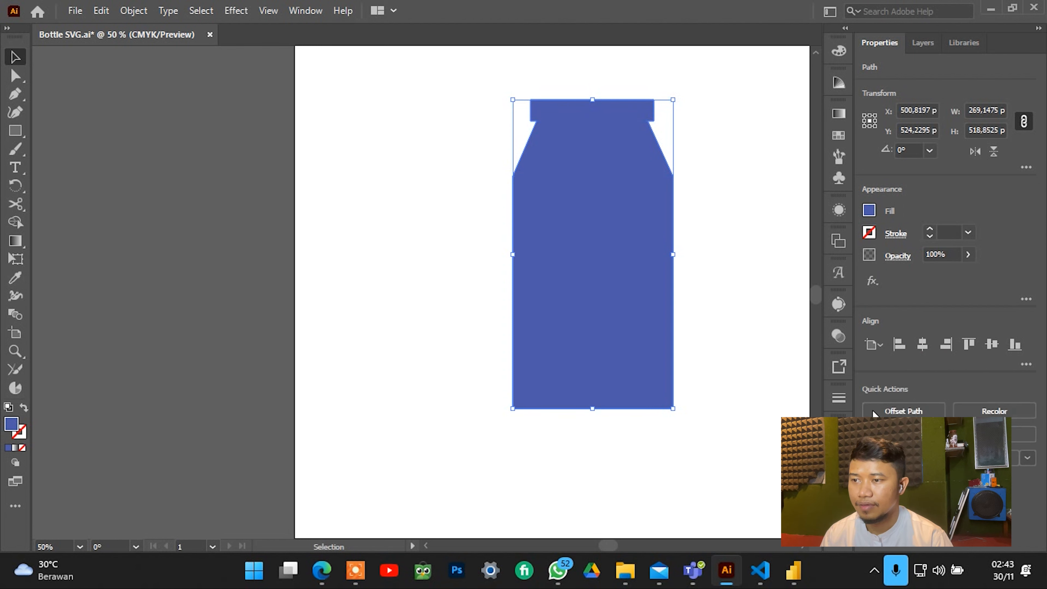
Round the two corners where the bottle's shoulder meets the body into long, smooth curves.
{"action": "left_click_drag", "start_coordinate": [762, 318], "coordinate": [640, 399]}
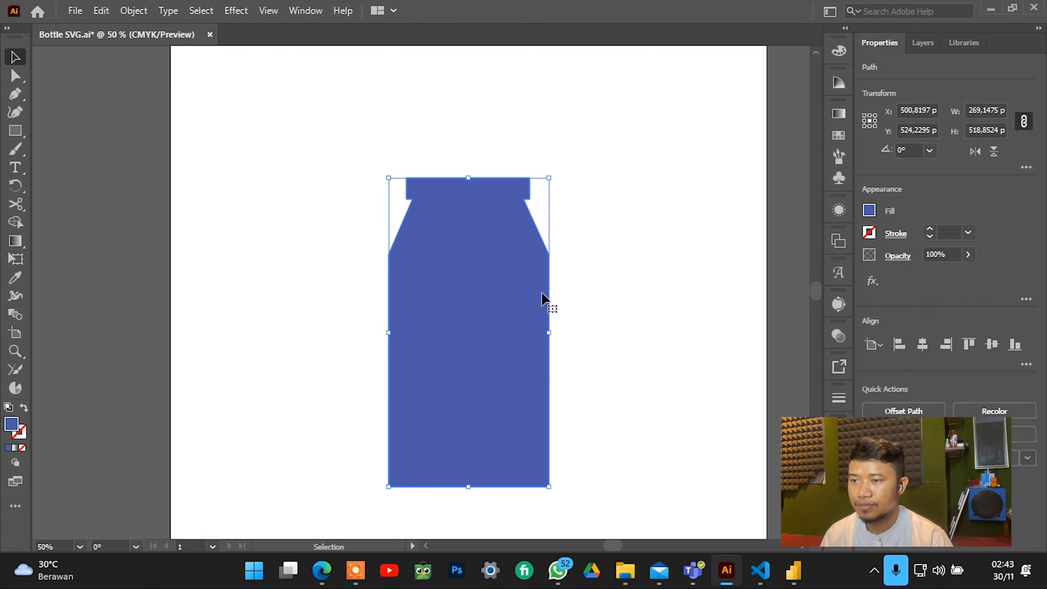
{"action": "key", "text": "a"}
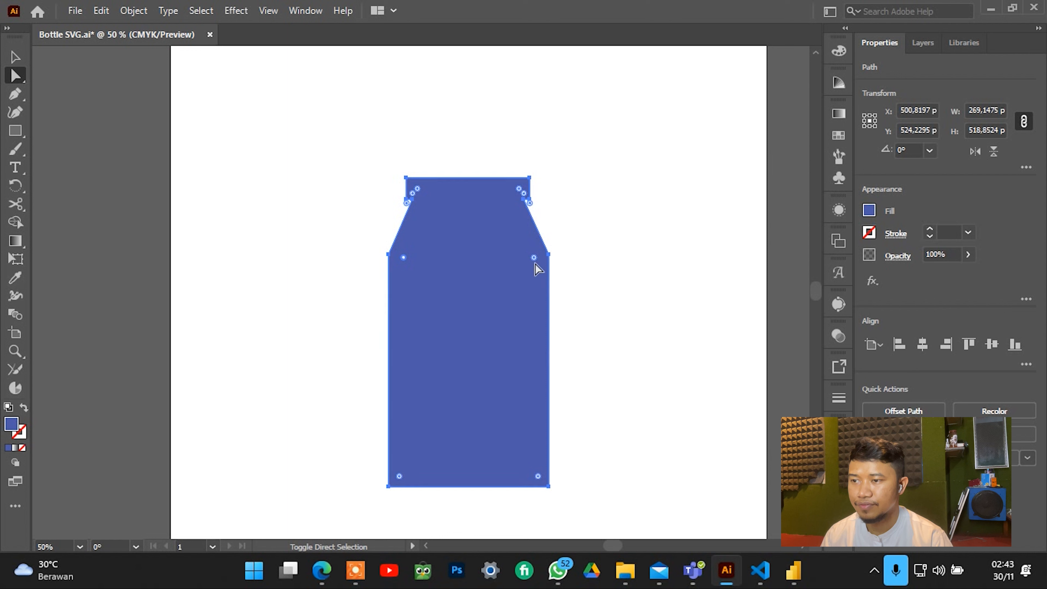
{"action": "left_click_drag", "start_coordinate": [535, 258], "coordinate": [292, 468]}
{"action": "left_click", "coordinate": [293, 468]}
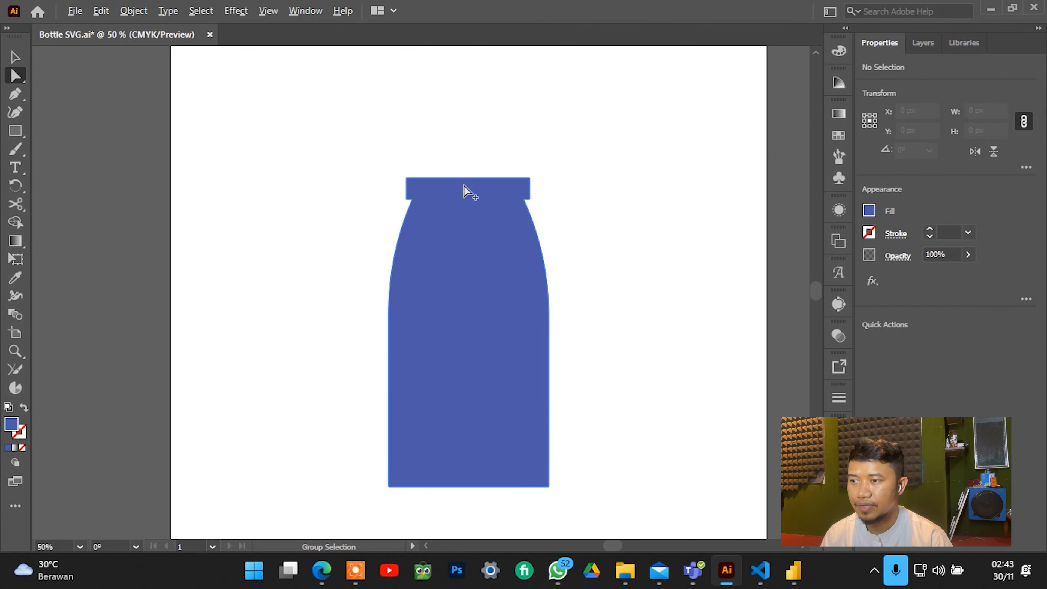
Slightly round the four outer corners of the bottle's cap and deselect the shape.
{"action": "scroll", "coordinate": [464, 186], "scroll_direction": "up", "scroll_amount": 3, "text": "alt"}
{"action": "left_click", "coordinate": [306, 183]}
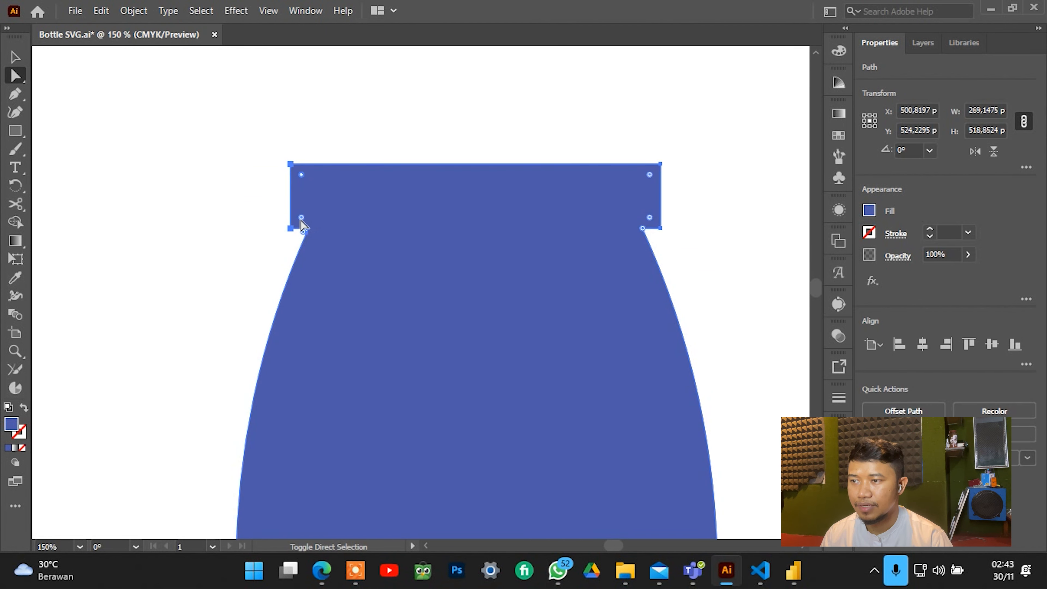
{"action": "left_click", "coordinate": [379, 117]}
{"action": "left_click", "coordinate": [329, 199]}
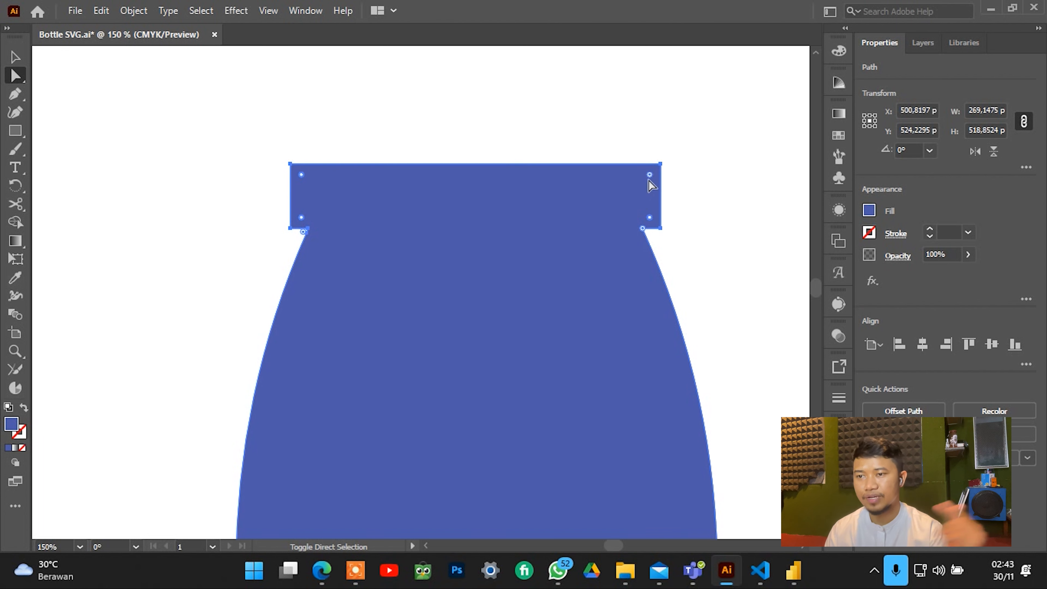
{"action": "left_click_drag", "start_coordinate": [649, 175], "coordinate": [499, 270]}
{"action": "left_click", "coordinate": [695, 147]}
Round the two bottom corners of the bottle body equally and deselect it.
{"action": "scroll", "coordinate": [670, 456], "scroll_direction": "down", "scroll_amount": 5}
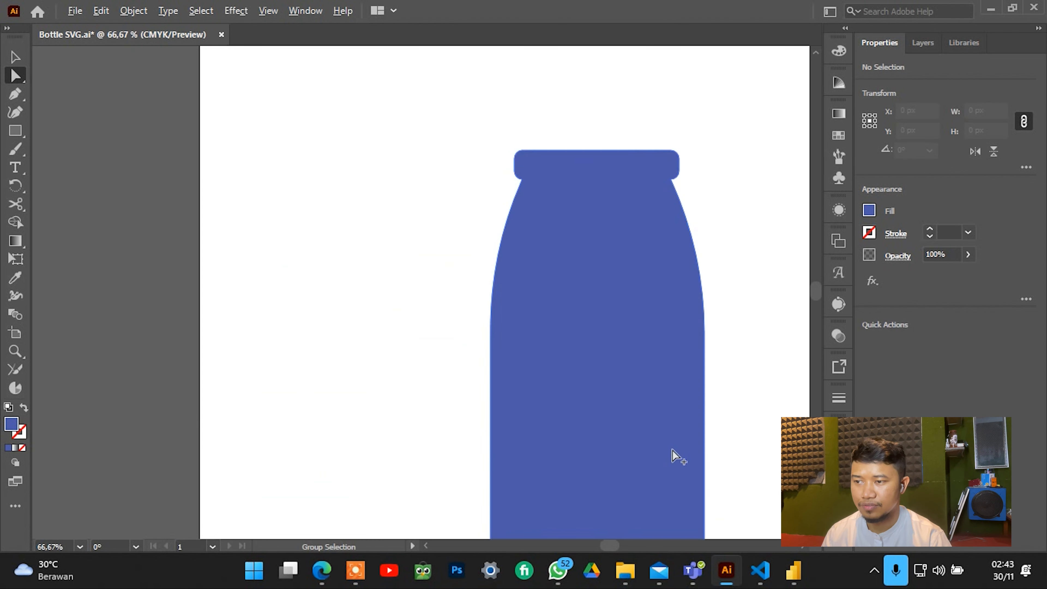
{"action": "scroll", "coordinate": [590, 384], "scroll_direction": "up", "scroll_amount": 3}
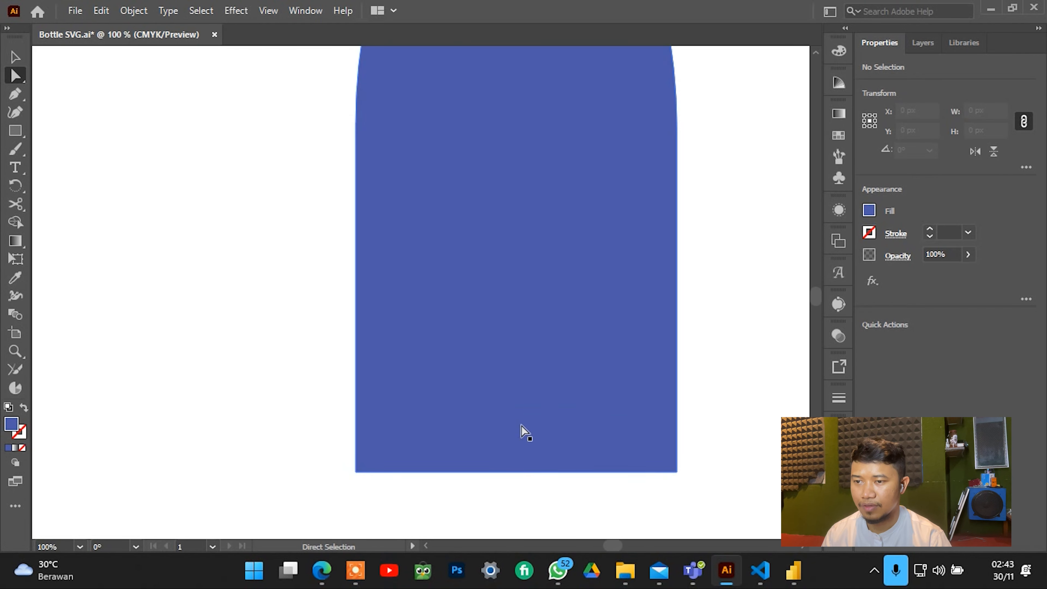
{"action": "scroll", "coordinate": [329, 433], "scroll_direction": "down", "scroll_amount": 3}
{"action": "left_click_drag", "start_coordinate": [325, 323], "coordinate": [719, 490]}
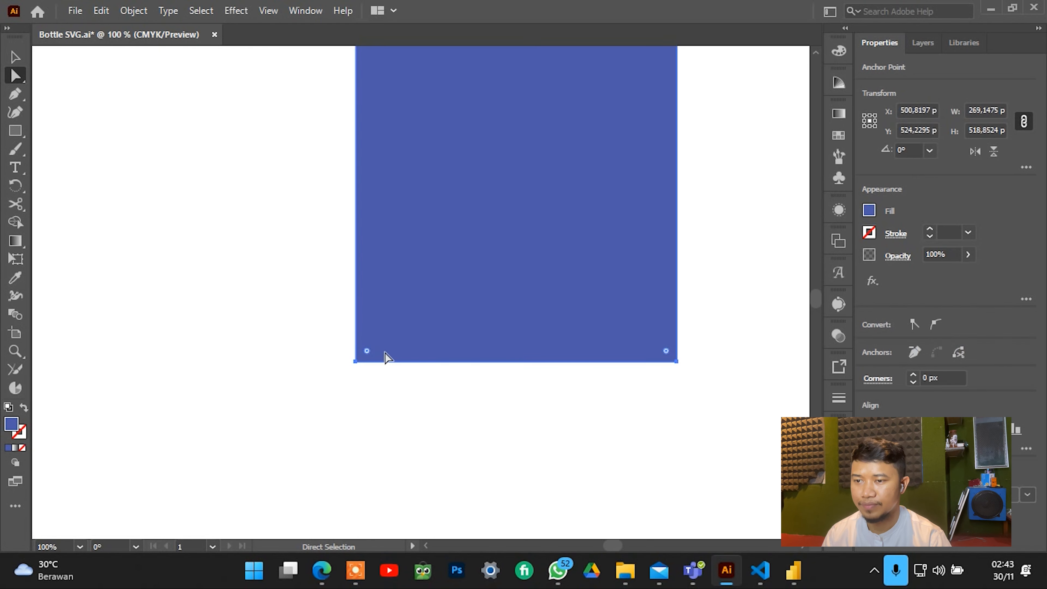
{"action": "left_click", "coordinate": [367, 351], "text": "shift"}
{"action": "left_click_drag", "start_coordinate": [668, 353], "coordinate": [648, 312]}
{"action": "left_click", "coordinate": [717, 323]}
Center the bottle horizontally and vertically on the artboard, and deselect it.
{"action": "scroll", "coordinate": [716, 323], "scroll_direction": "down", "scroll_amount": 3}
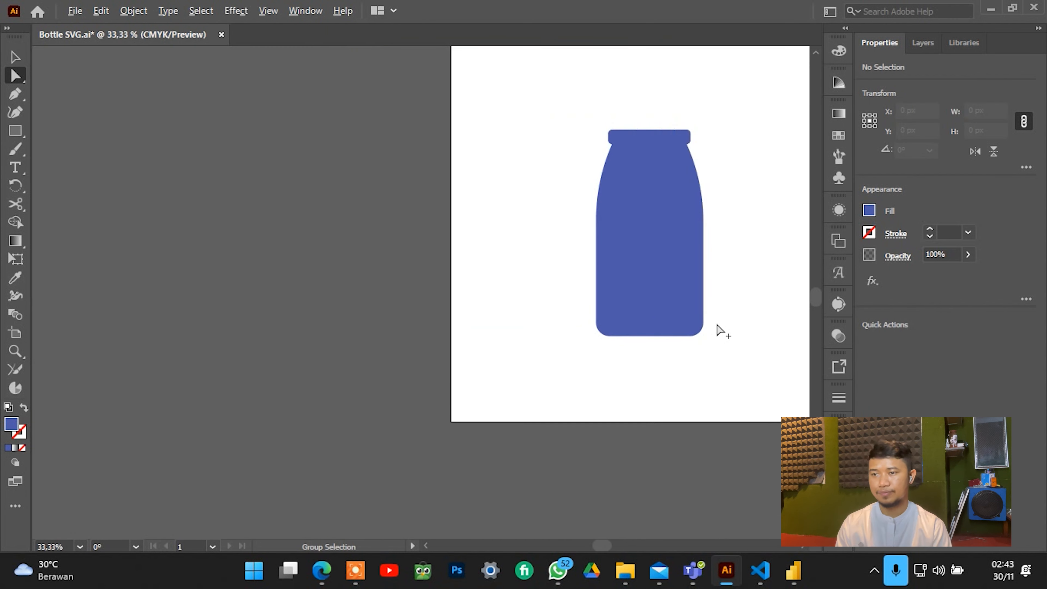
{"action": "left_click_drag", "start_coordinate": [747, 278], "coordinate": [605, 381]}
{"action": "left_click", "coordinate": [15, 57]}
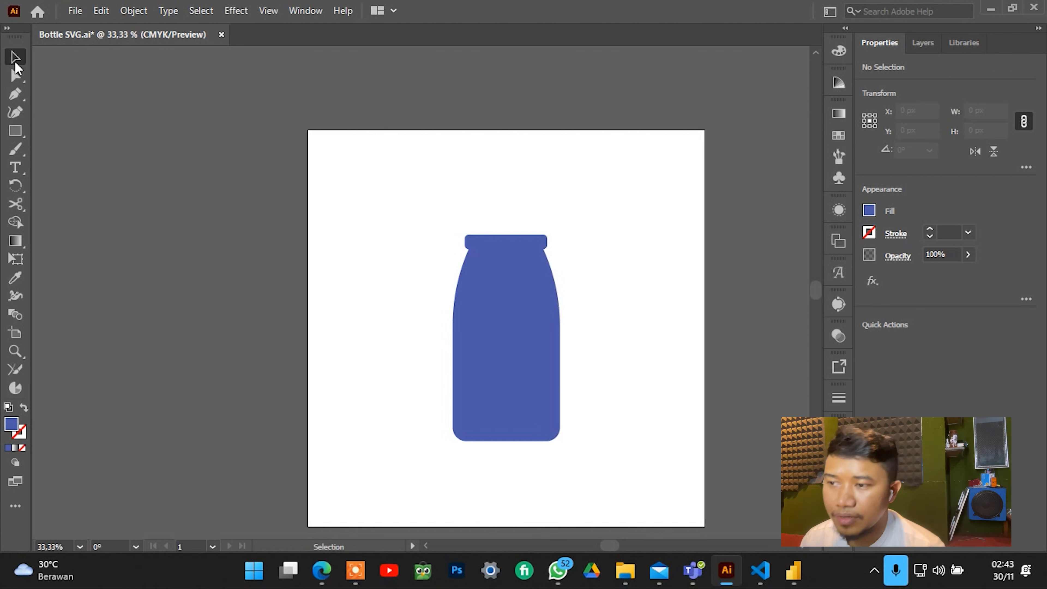
{"action": "left_click", "coordinate": [544, 340]}
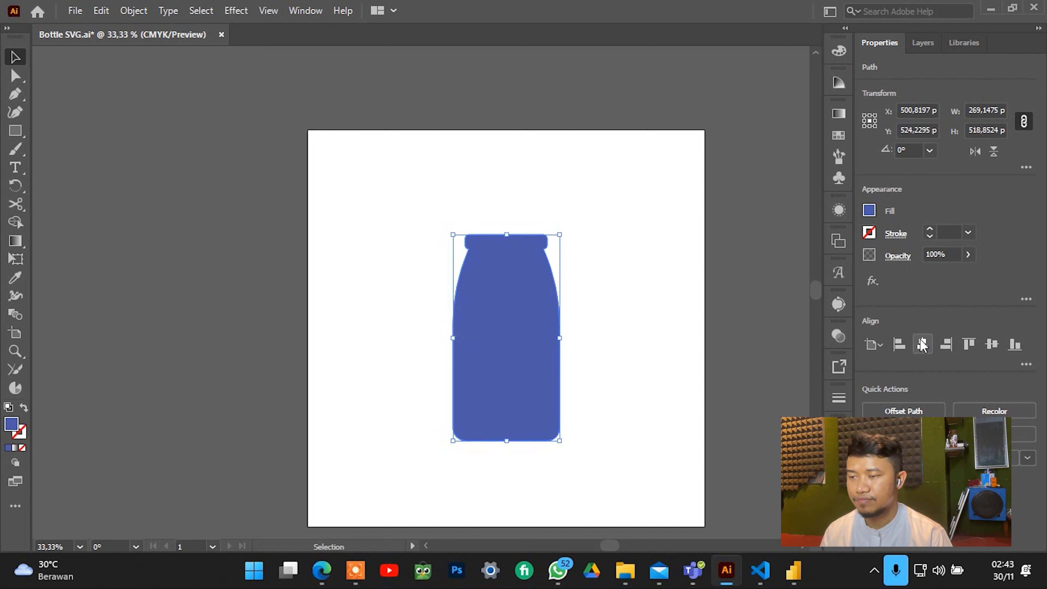
{"action": "left_click", "coordinate": [922, 345]}
{"action": "left_click", "coordinate": [991, 345]}
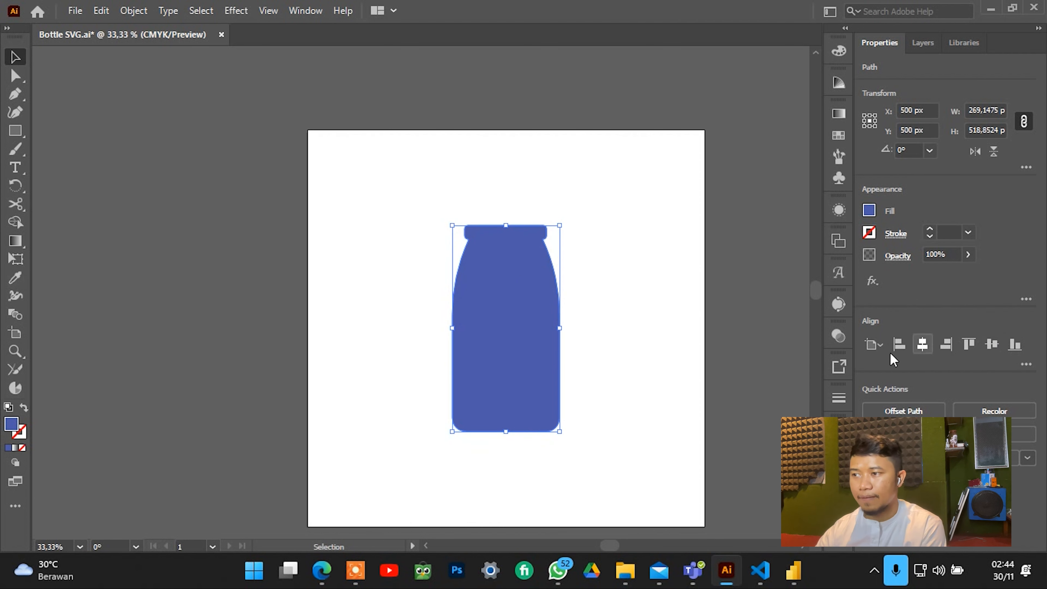
{"action": "left_click", "coordinate": [615, 384]}
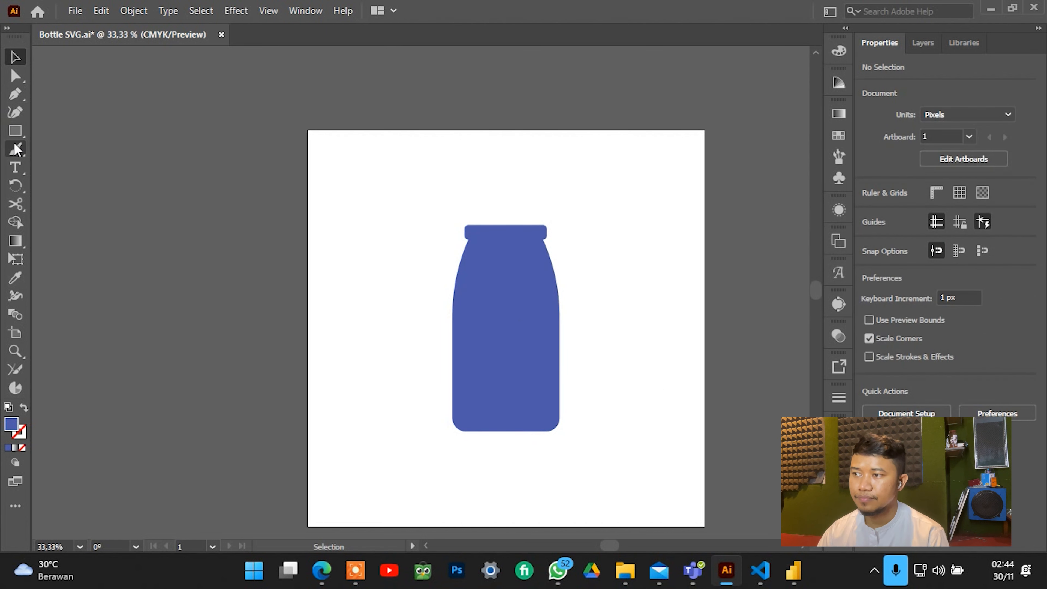
{"action": "left_click", "coordinate": [15, 132]}
{"action": "right_click", "coordinate": [16, 136]}
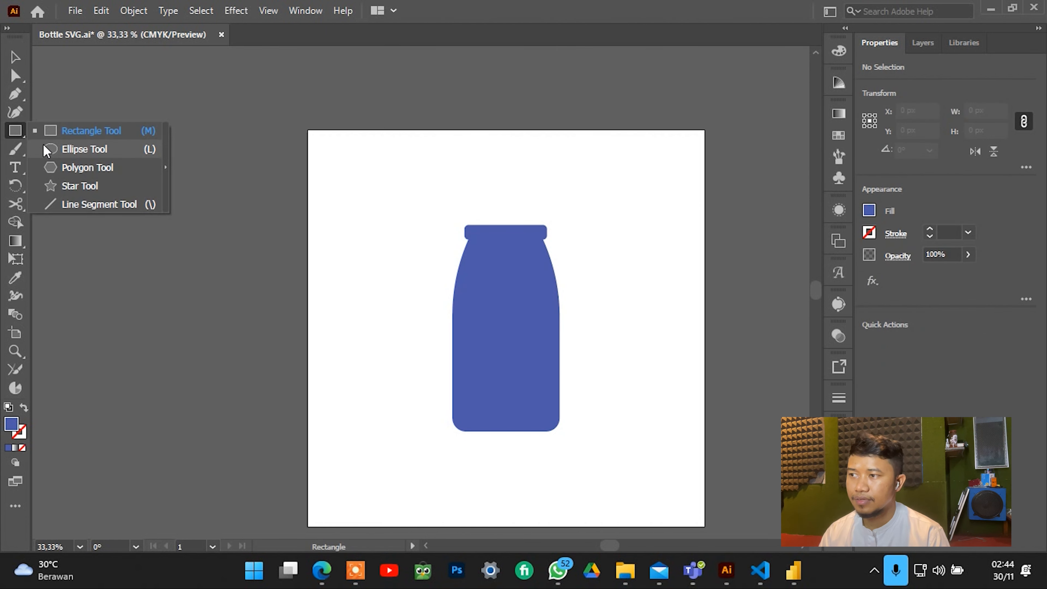
{"action": "left_click", "coordinate": [16, 132]}
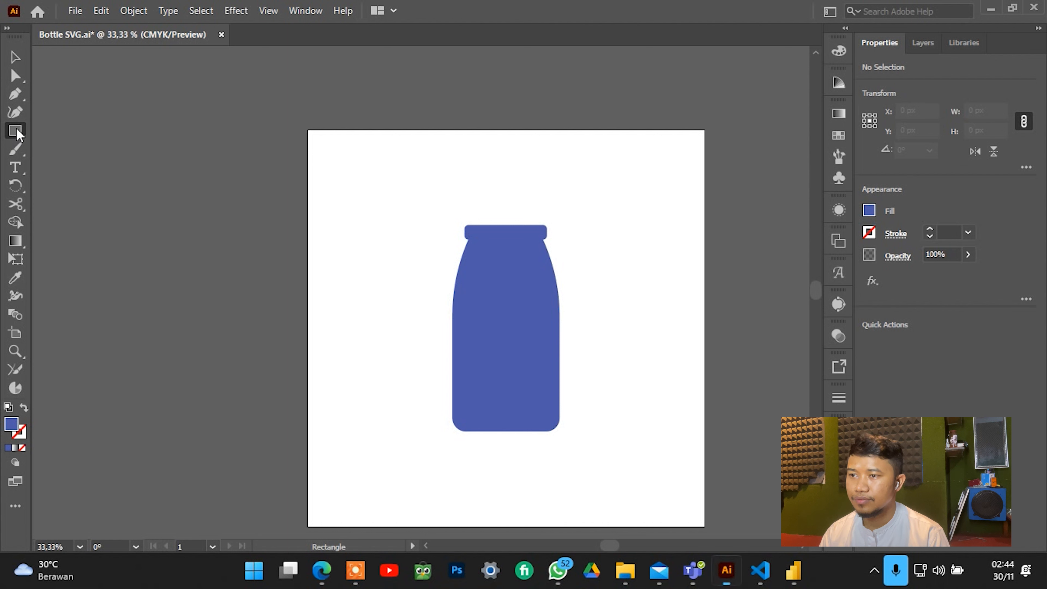
{"action": "key", "text": "v"}
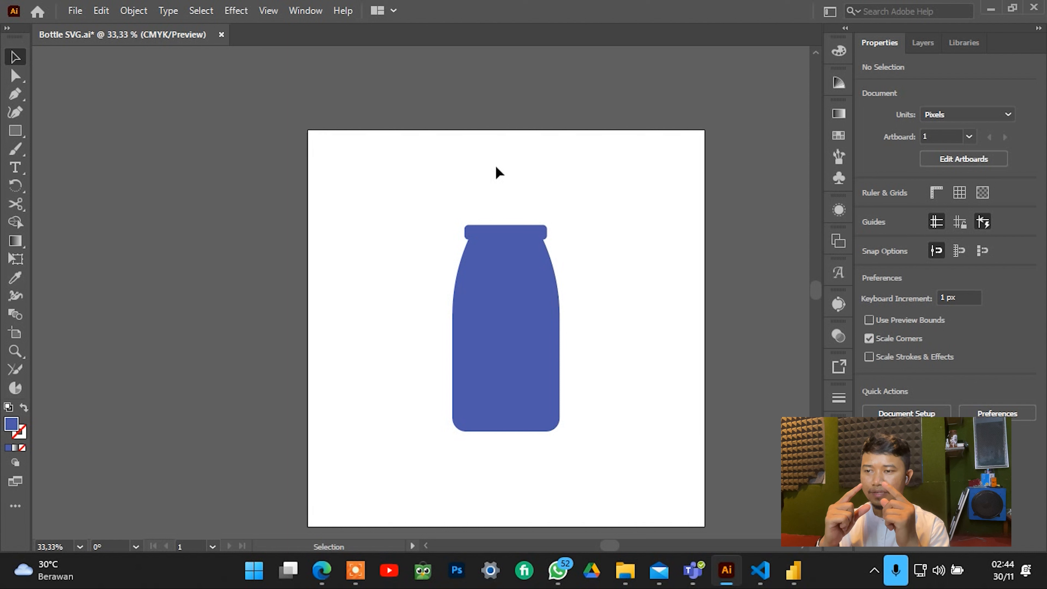
{"action": "left_click", "coordinate": [494, 304]}
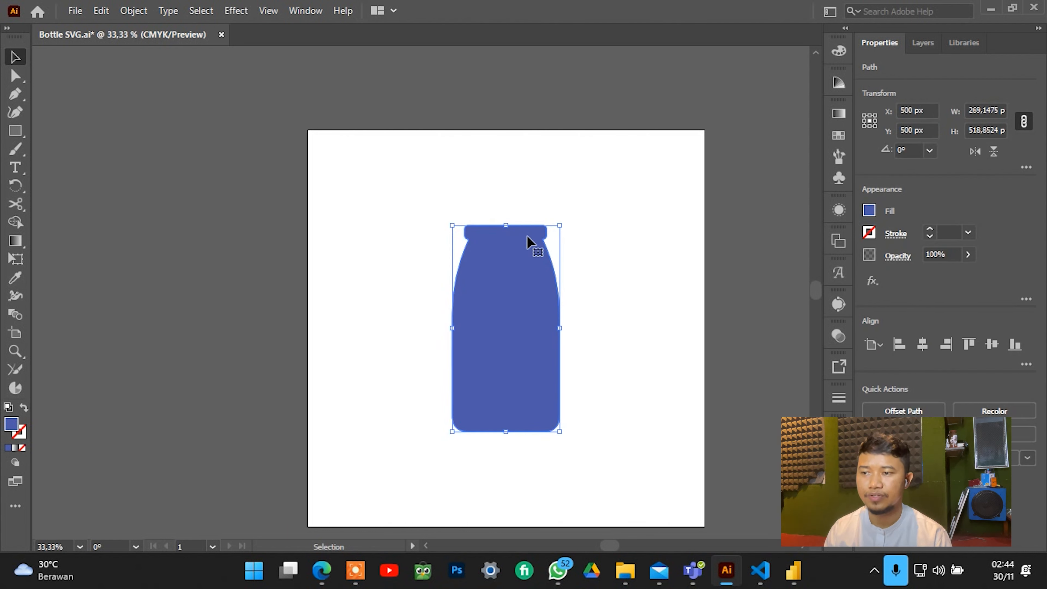
{"action": "left_click", "coordinate": [153, 196]}
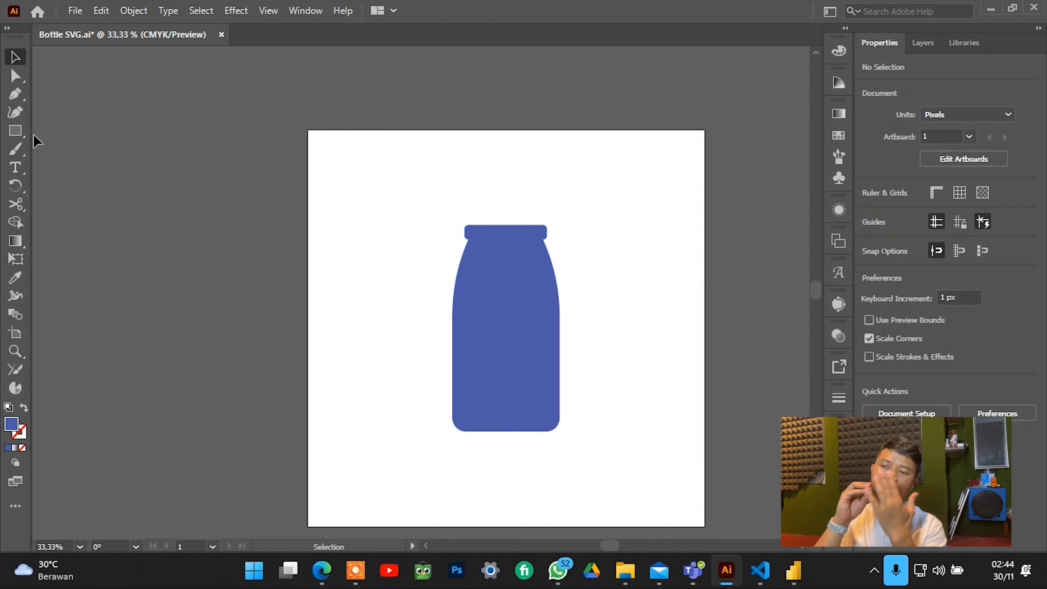
Set the fill color for a new rectangle to pale yellow, f4ec8c.
{"action": "left_click", "coordinate": [15, 131]}
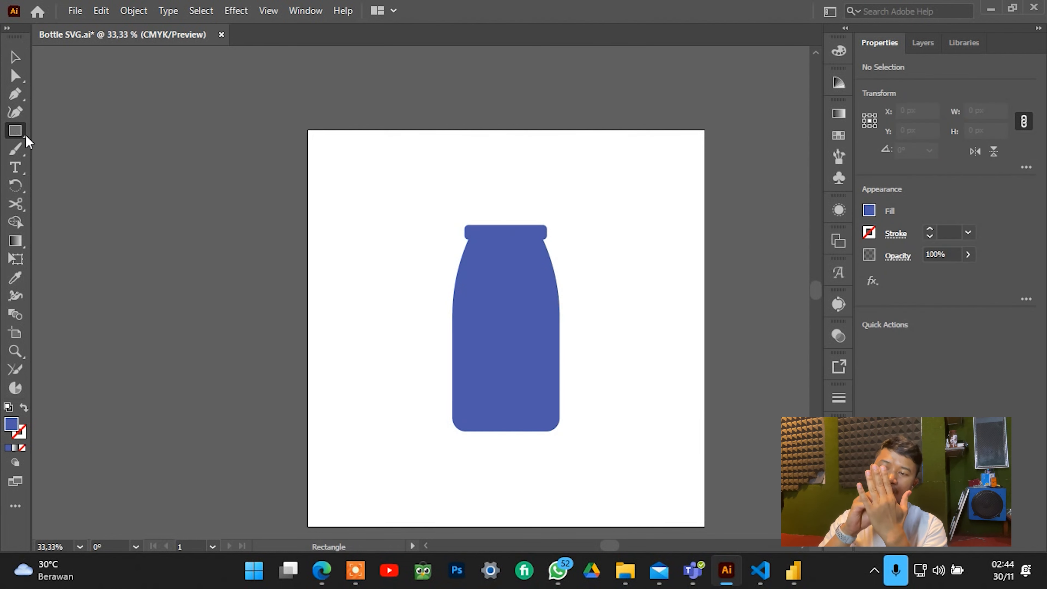
{"action": "double_click", "coordinate": [11, 428]}
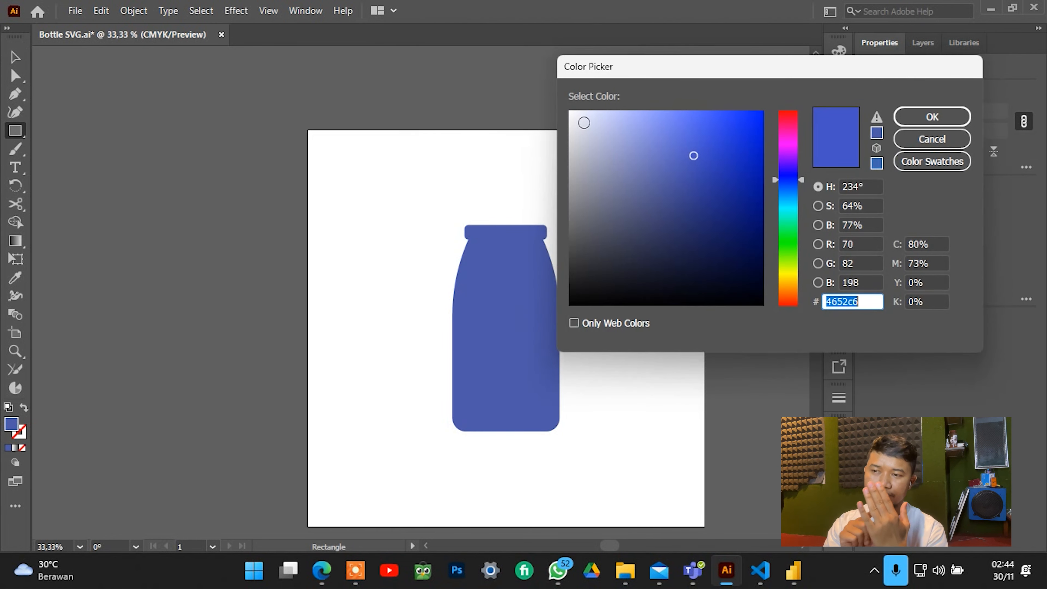
{"action": "mouse_move", "coordinate": [584, 122]}
{"action": "left_mouse_down"}
{"action": "mouse_move", "coordinate": [561, 133]}
{"action": "mouse_move", "coordinate": [599, 140]}
{"action": "mouse_move", "coordinate": [549, 145]}
{"action": "left_mouse_up"}
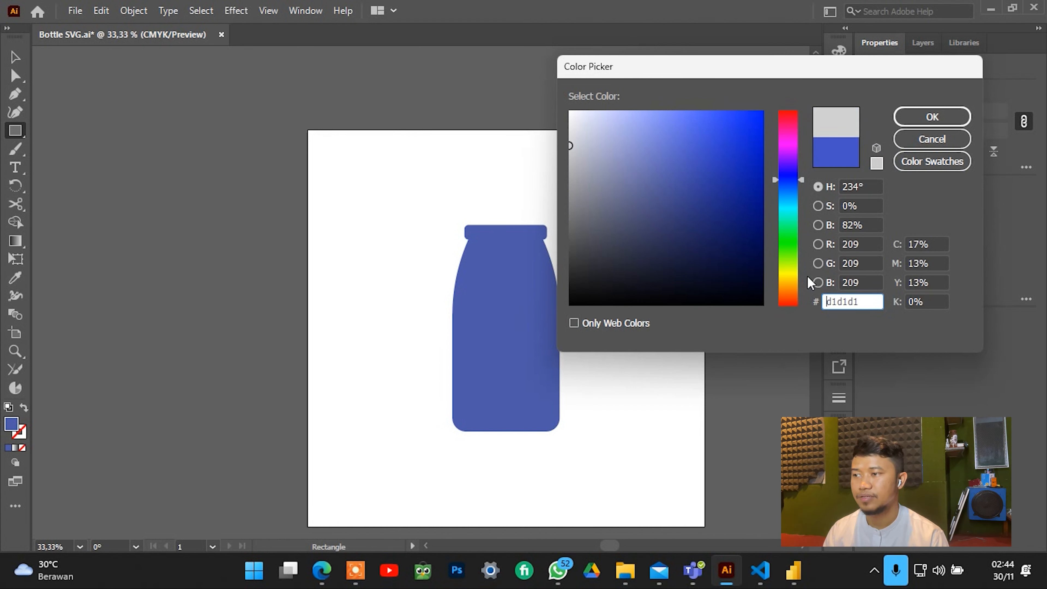
{"action": "left_click", "coordinate": [788, 276]}
{"action": "left_click", "coordinate": [652, 119]}
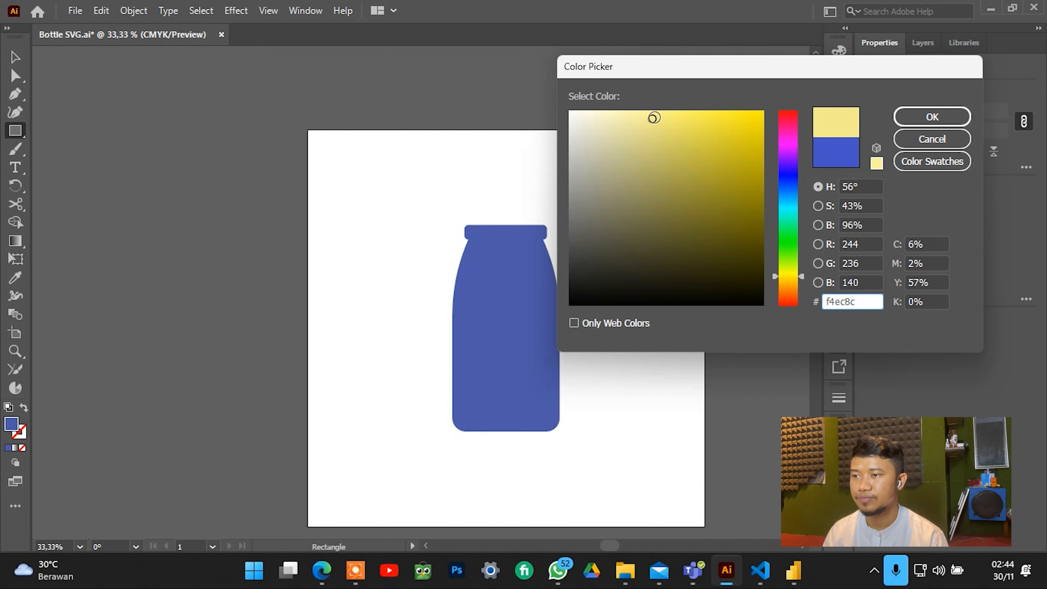
{"action": "left_click", "coordinate": [952, 122]}
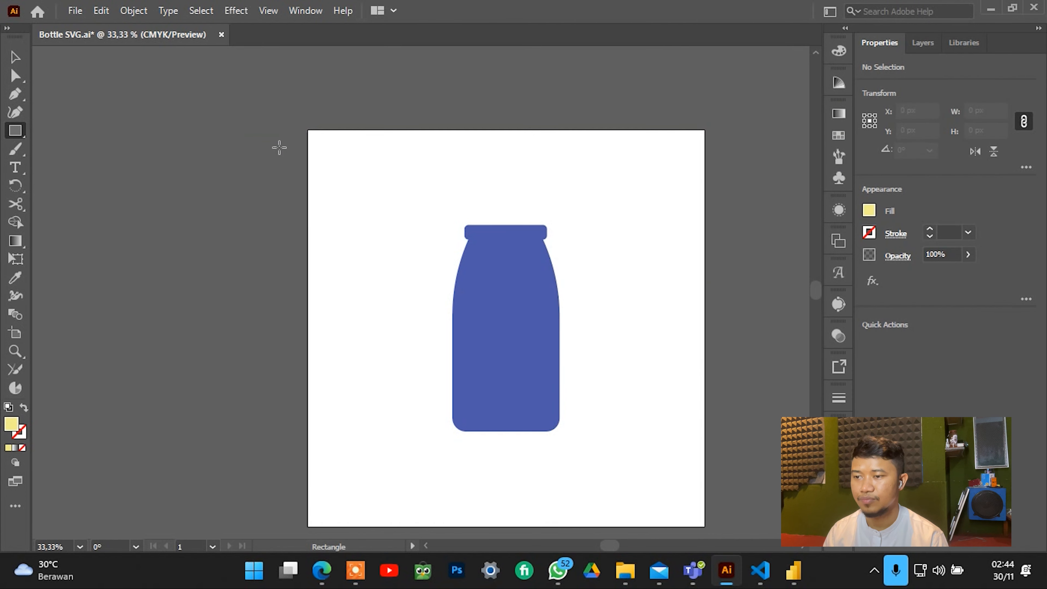
Draw a 1000 x 1000 px background rectangle covering the whole artboard and send it to the back.
{"action": "mouse_move", "coordinate": [308, 130]}
{"action": "left_mouse_down"}
{"action": "mouse_move", "coordinate": [373, 231]}
{"action": "mouse_move", "coordinate": [600, 479]}
{"action": "mouse_move", "coordinate": [704, 526]}
{"action": "left_mouse_up"}
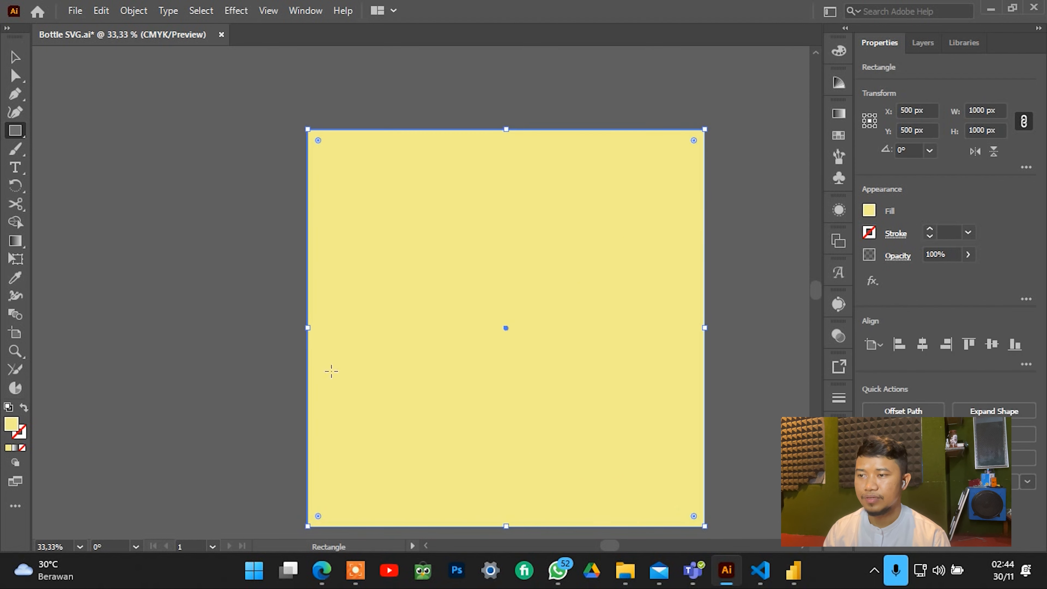
{"action": "left_click", "coordinate": [15, 58]}
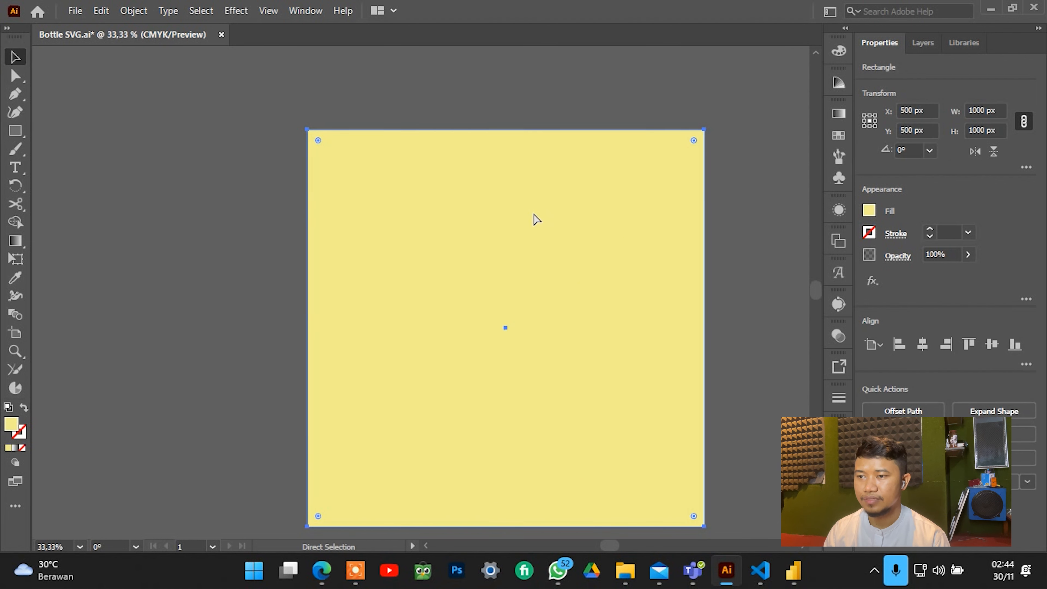
{"action": "key", "text": "ctrl+shift+bracketleft"}
Send the bottle behind the yellow background rectangle and clear the selection.
{"action": "left_click", "coordinate": [518, 270]}
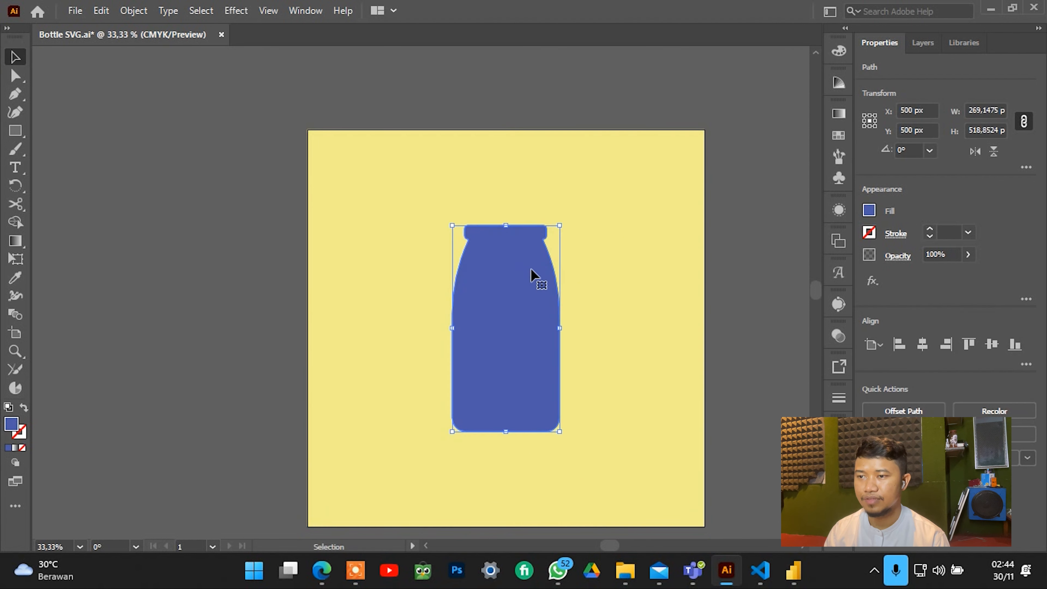
{"action": "key", "text": "a"}
{"action": "key", "text": "v"}
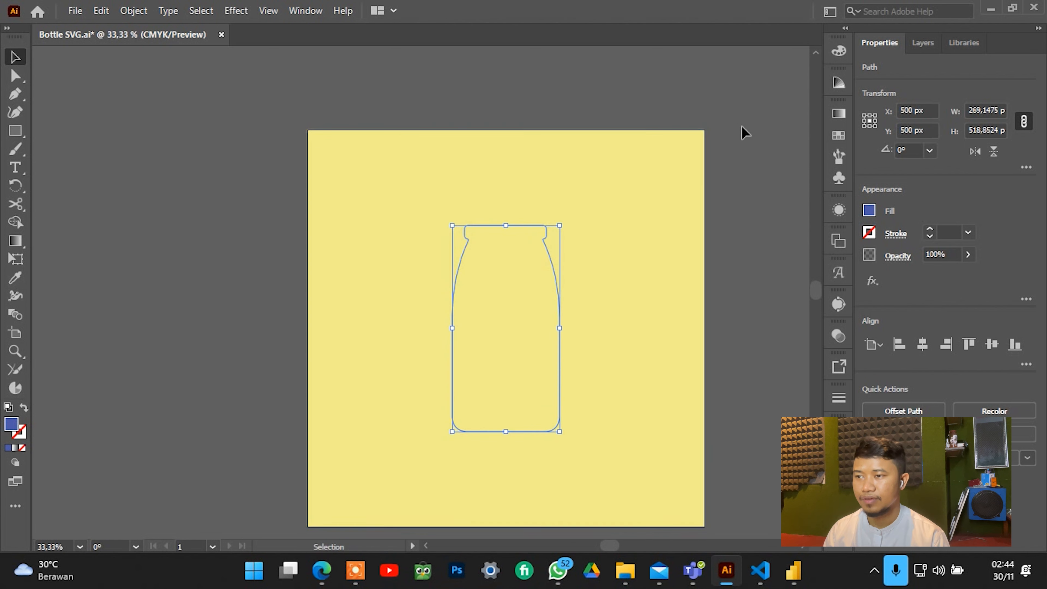
{"action": "left_click", "coordinate": [742, 126]}
{"action": "left_click", "coordinate": [660, 231]}
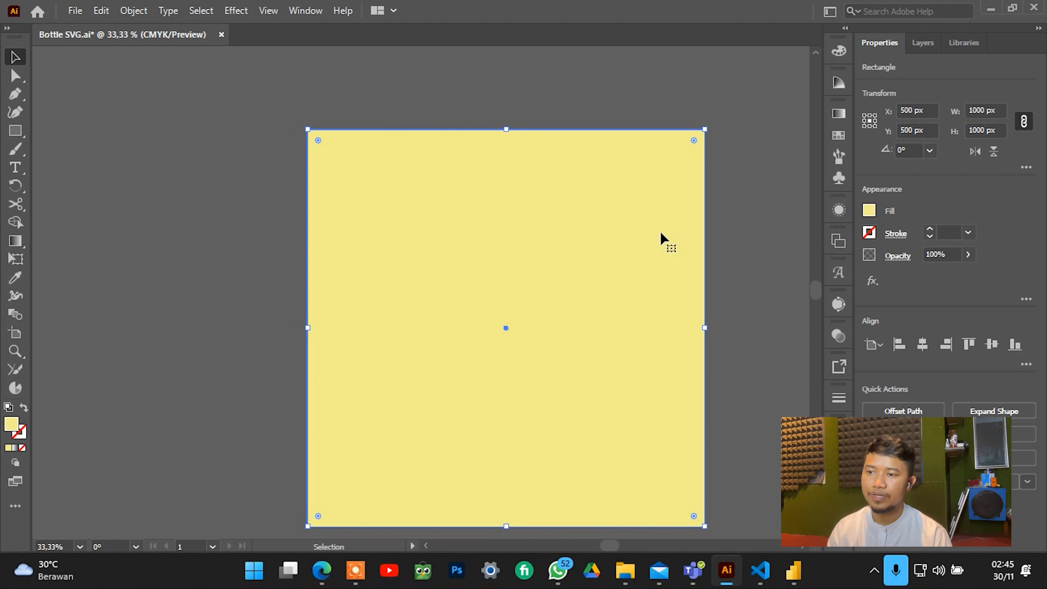
{"action": "left_click", "coordinate": [584, 119]}
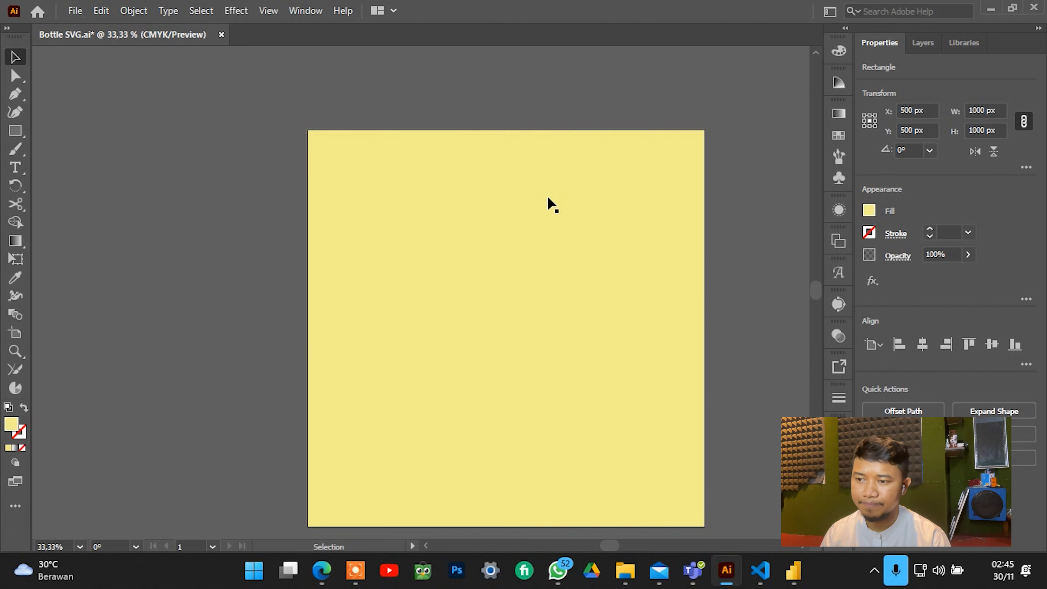
Switch the yellow background rectangle between back and front of the stacking order, leaving it behind the bottle.
{"action": "left_click", "coordinate": [552, 200]}
{"action": "key", "text": "a"}
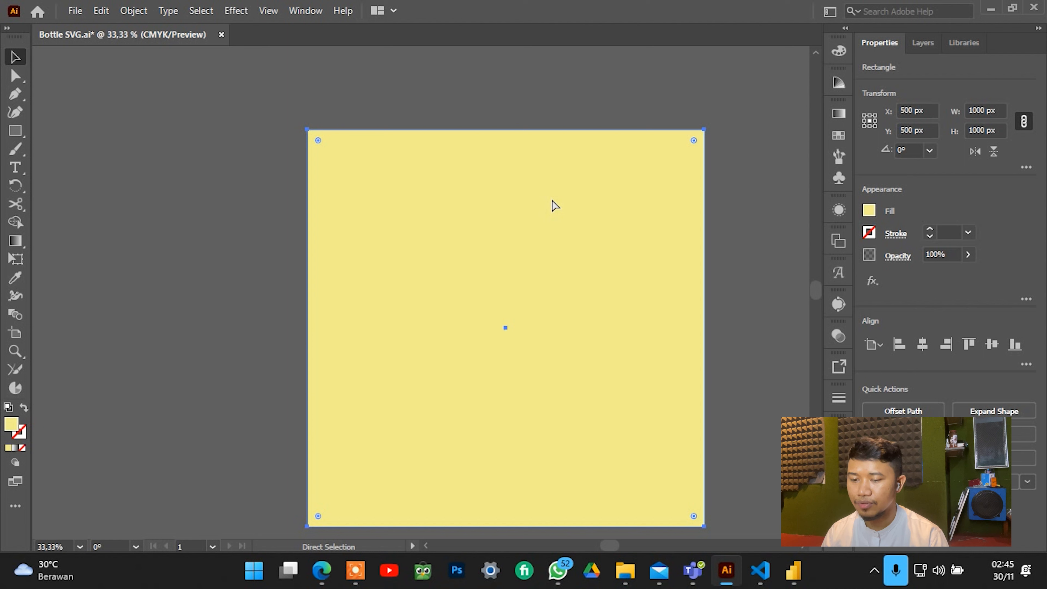
{"action": "key", "text": "ctrl+shift+bracketleft"}
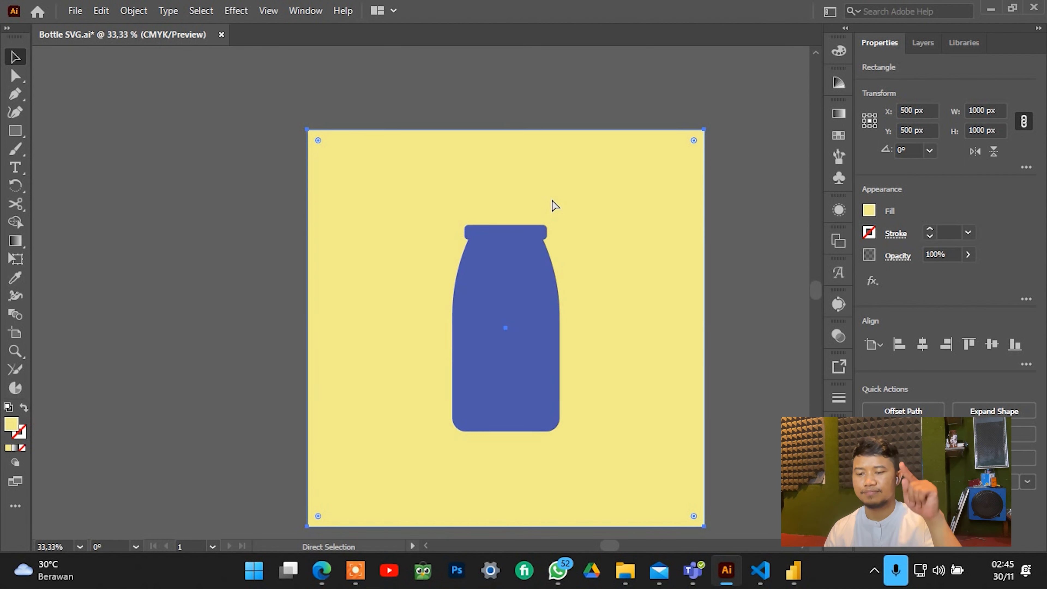
{"action": "key", "text": "ctrl+shift+bracketright"}
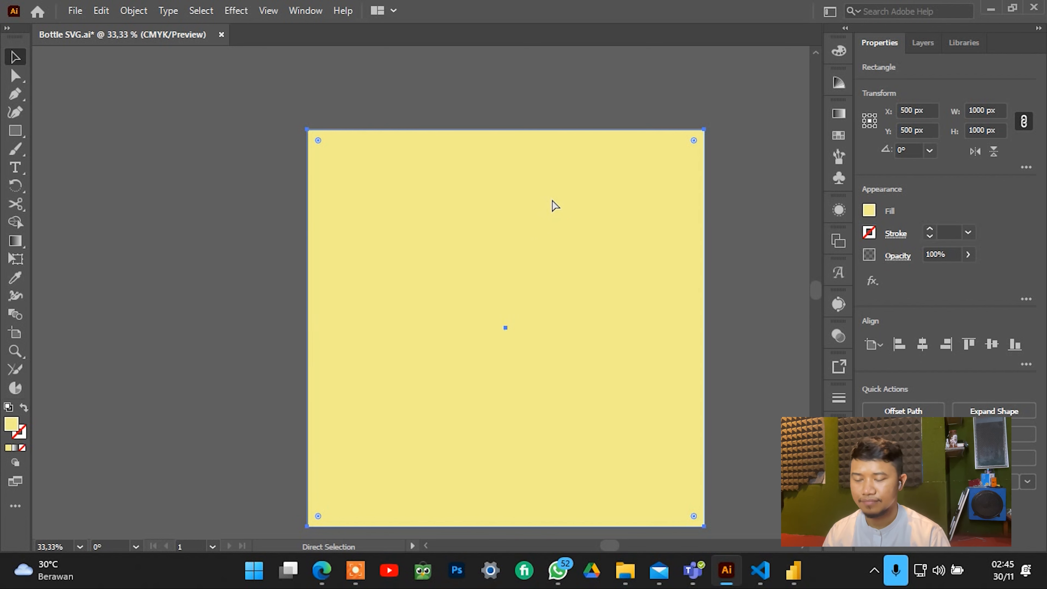
{"action": "key", "text": "ctrl+shift+bracketleft"}
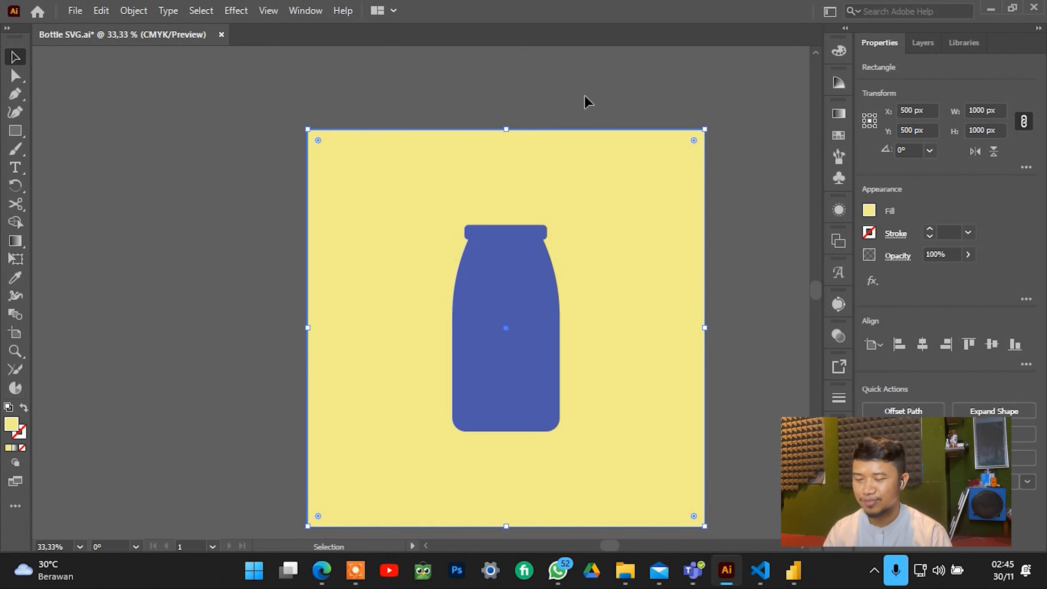
Cut the bottle shape out of the yellow background rectangle with the Minus Front operation.
{"action": "left_click", "coordinate": [590, 95]}
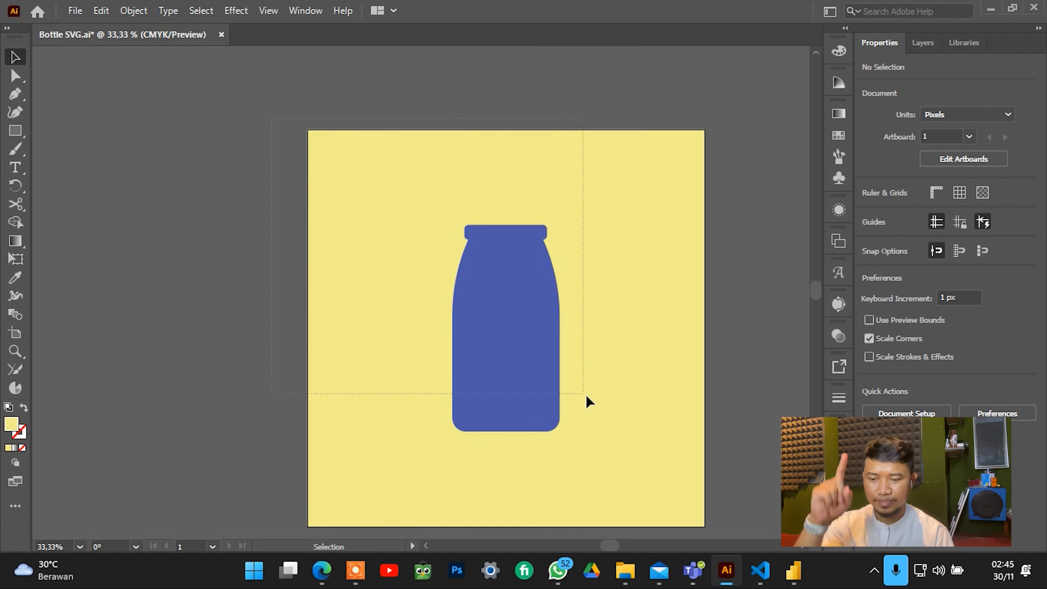
{"action": "left_click", "coordinate": [579, 404]}
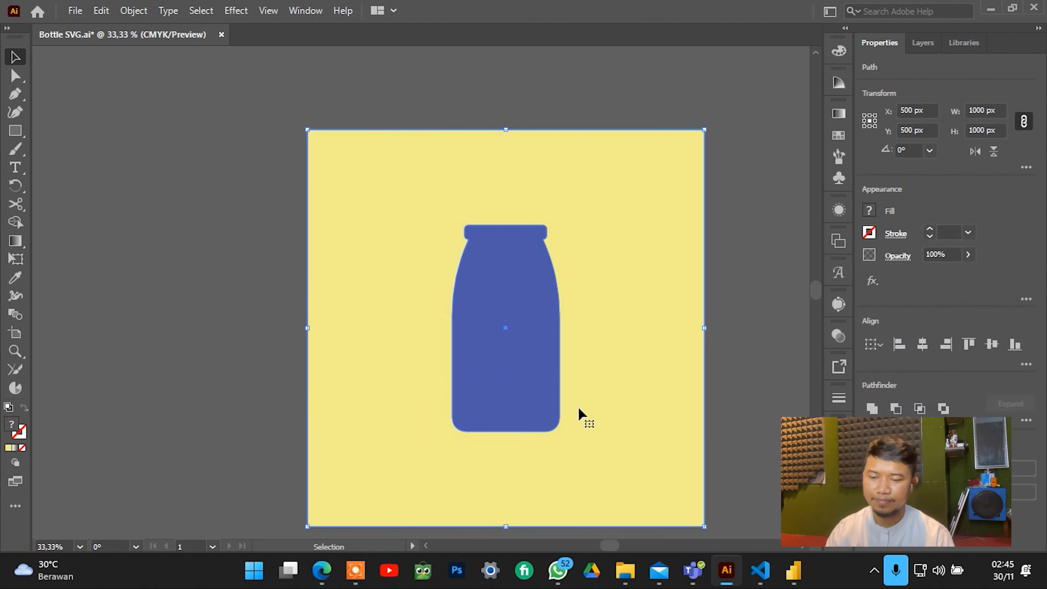
{"action": "left_click", "coordinate": [896, 408]}
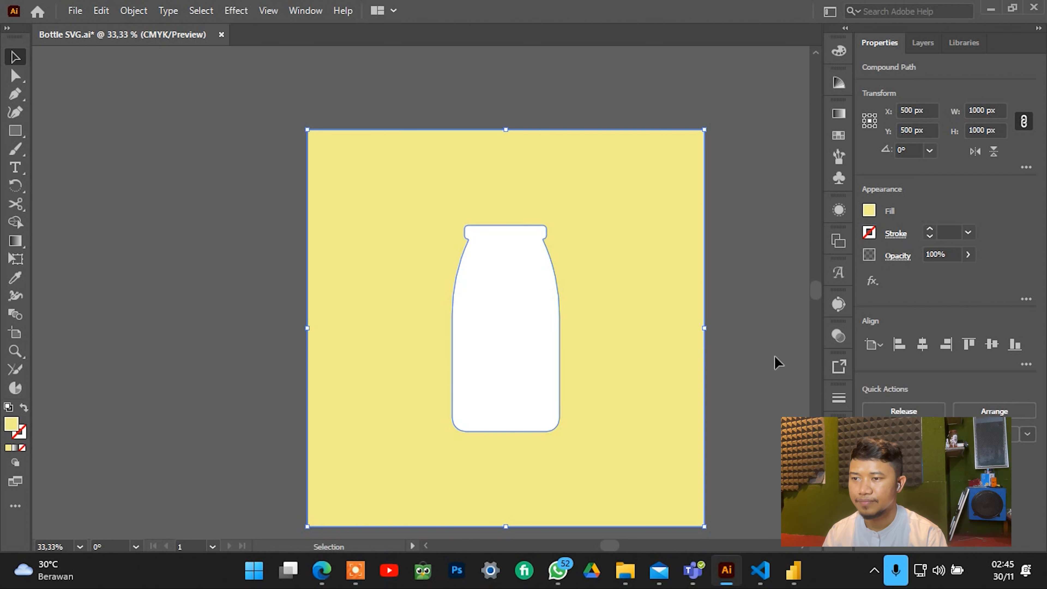
{"action": "left_click", "coordinate": [720, 292]}
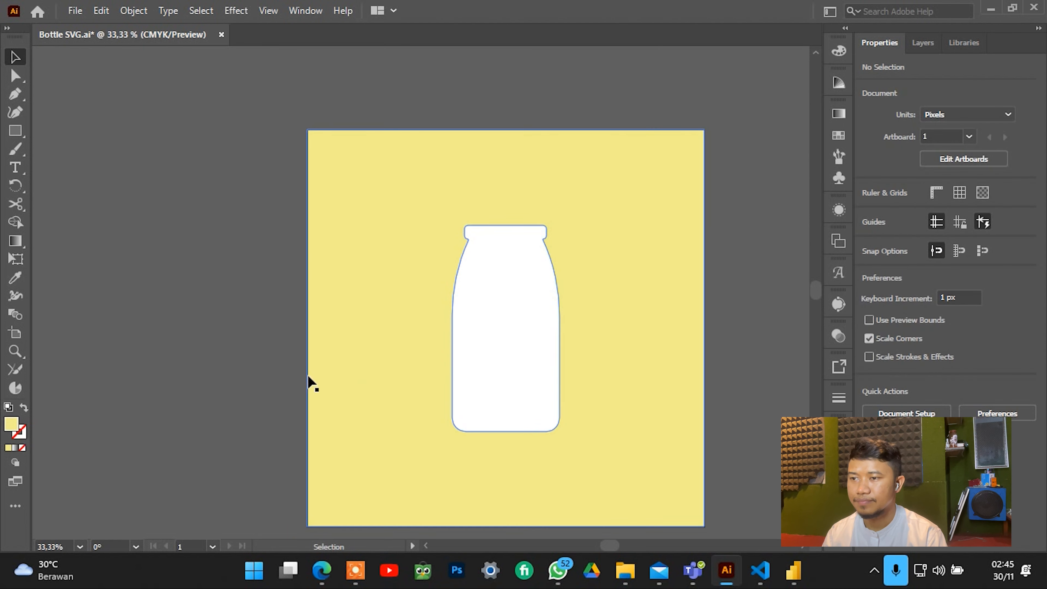
Draw a rectangle about 279 x 519 px over the bottle cutout and fill it with light grey, ededed.
{"action": "left_click_drag", "start_coordinate": [15, 130], "coordinate": [46, 133]}
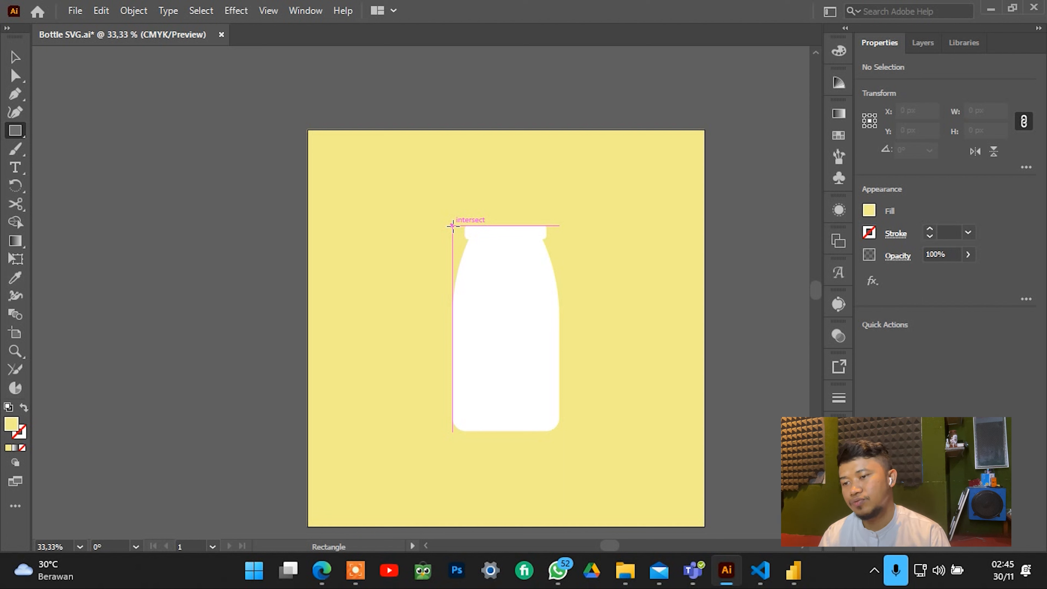
{"action": "left_click_drag", "start_coordinate": [452, 225], "coordinate": [564, 433]}
{"action": "double_click", "coordinate": [11, 424]}
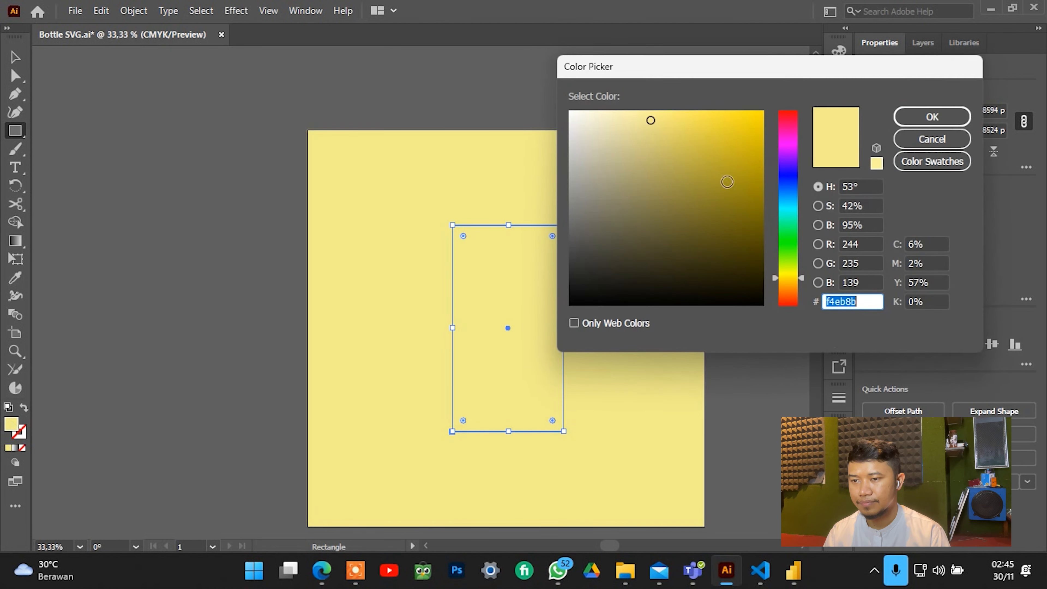
{"action": "left_click_drag", "start_coordinate": [638, 135], "coordinate": [567, 121]}
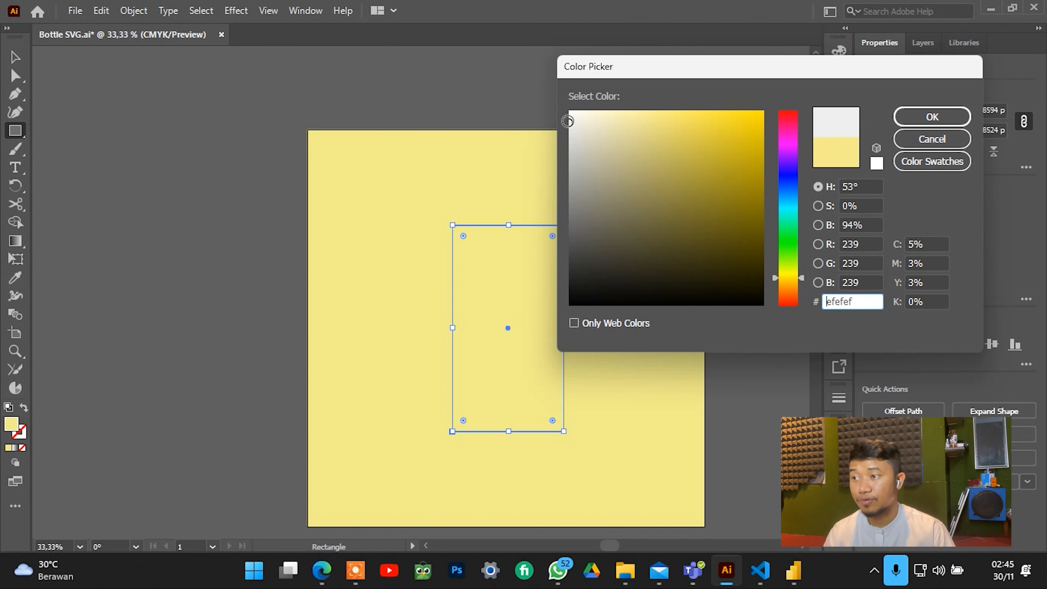
{"action": "left_click", "coordinate": [931, 116]}
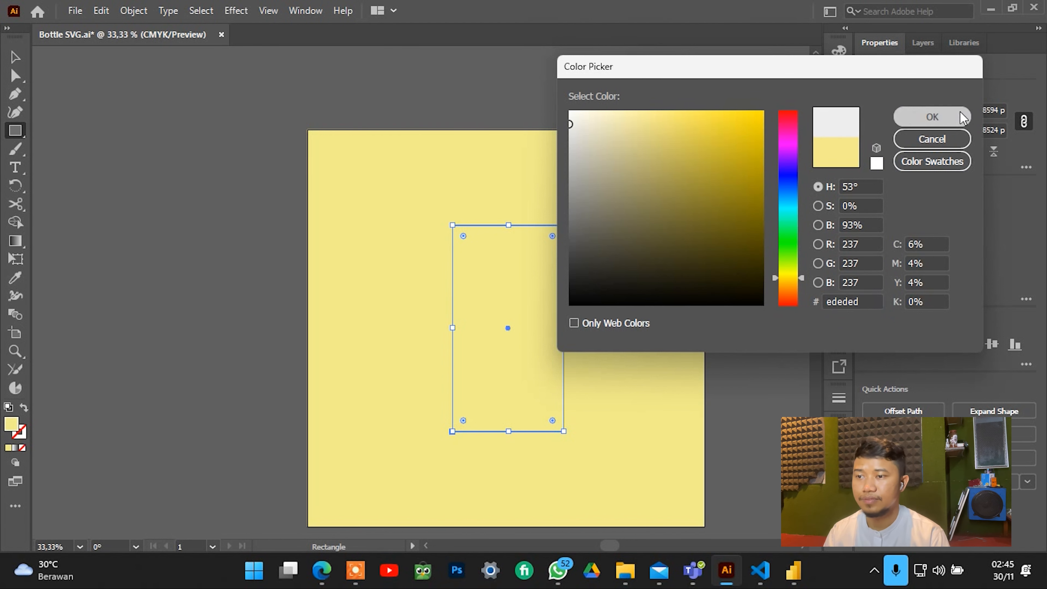
{"action": "left_click", "coordinate": [15, 57]}
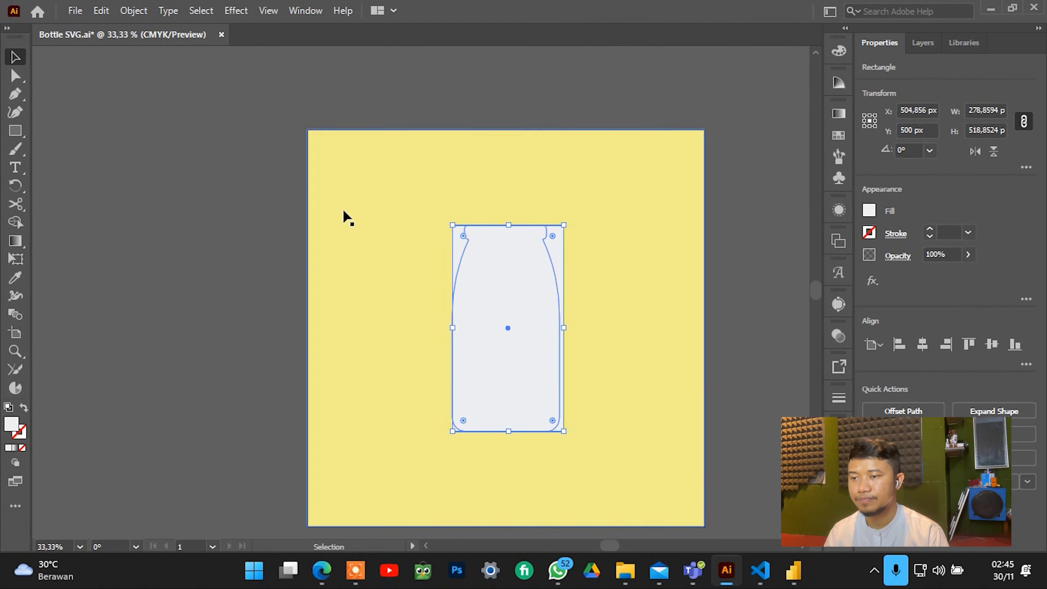
Lower the grey rectangle's upper edge and snap it back to the top of the bottle cutout.
{"action": "scroll", "coordinate": [509, 227], "scroll_direction": "up", "scroll_amount": 1}
{"action": "scroll", "coordinate": [509, 227], "scroll_direction": "down", "scroll_amount": 1}
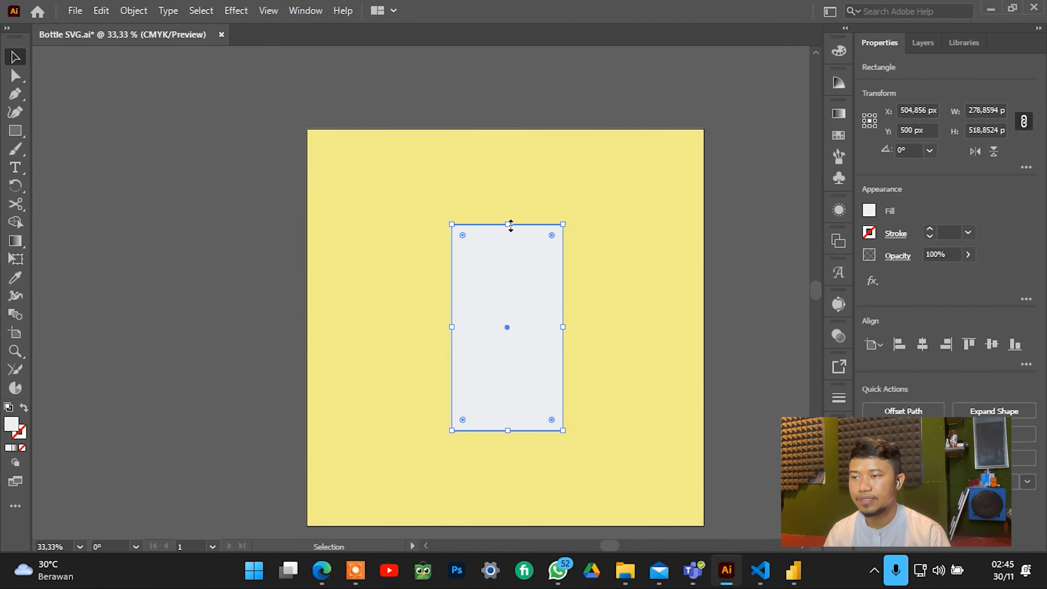
{"action": "left_click_drag", "start_coordinate": [508, 226], "coordinate": [505, 257]}
{"action": "scroll", "coordinate": [508, 233], "scroll_direction": "up", "scroll_amount": 4}
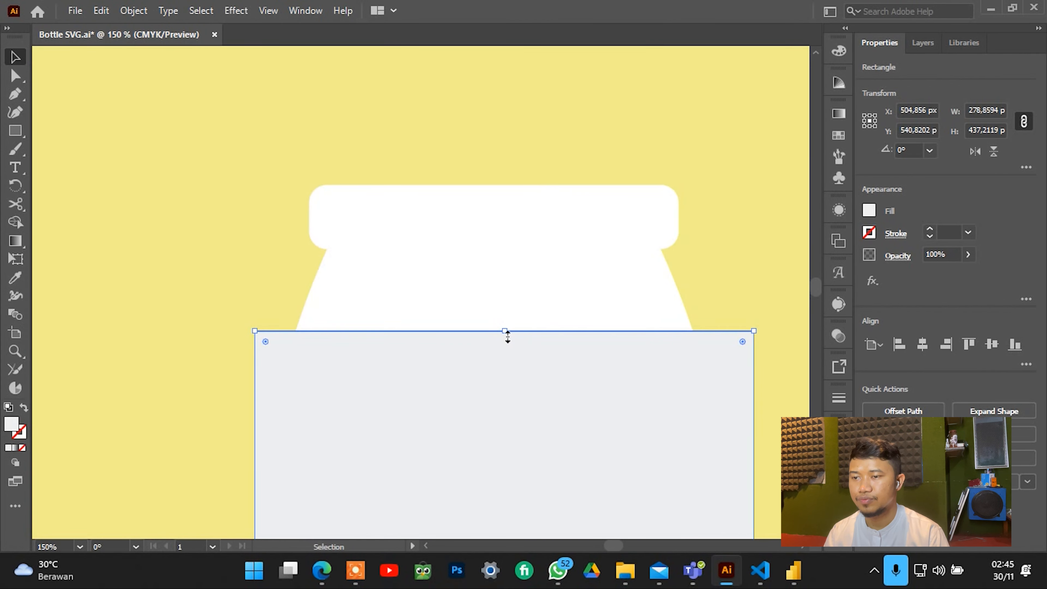
{"action": "left_click_drag", "start_coordinate": [507, 332], "coordinate": [512, 184]}
{"action": "scroll", "coordinate": [559, 201], "scroll_direction": "down", "scroll_amount": 3}
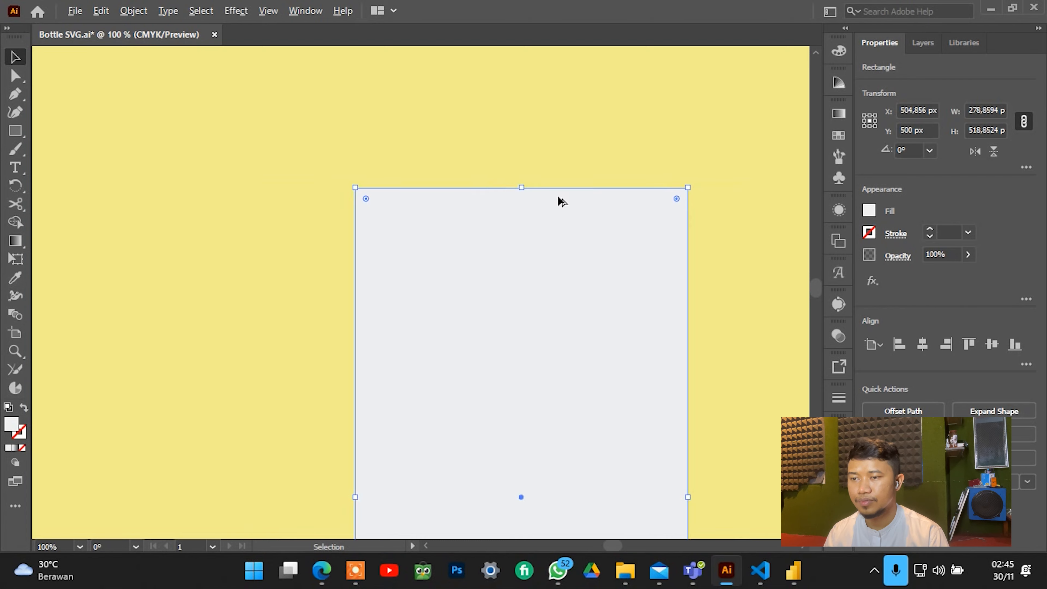
Narrow the grey rectangle to about 269 px wide, aligning its sides with the edges of the bottle cutout.
{"action": "scroll", "coordinate": [609, 317], "scroll_direction": "up", "scroll_amount": 2}
{"action": "left_click_drag", "start_coordinate": [593, 276], "coordinate": [579, 274]}
{"action": "scroll", "coordinate": [580, 289], "scroll_direction": "down", "scroll_amount": 1}
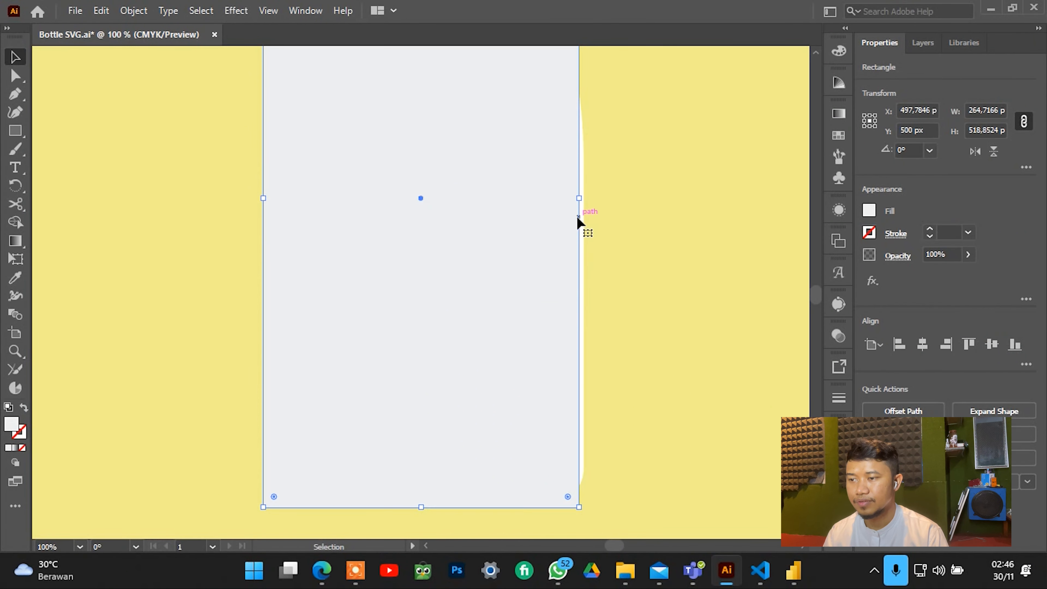
{"action": "left_click_drag", "start_coordinate": [577, 199], "coordinate": [584, 197]}
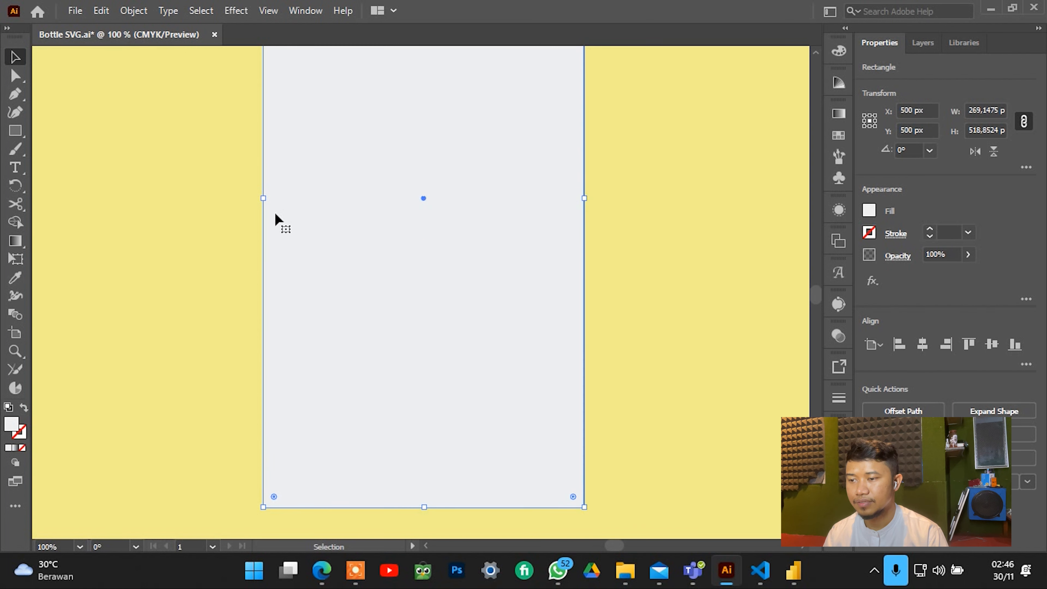
{"action": "left_click_drag", "start_coordinate": [263, 199], "coordinate": [263, 199]}
{"action": "mouse_move", "coordinate": [425, 506]}
{"action": "left_mouse_down"}
{"action": "mouse_move", "coordinate": [423, 488]}
{"action": "mouse_move", "coordinate": [427, 507]}
{"action": "left_mouse_up"}
{"action": "scroll", "coordinate": [444, 511], "scroll_direction": "down", "scroll_amount": 4}
{"action": "scroll", "coordinate": [479, 484], "scroll_direction": "up", "scroll_amount": 2}
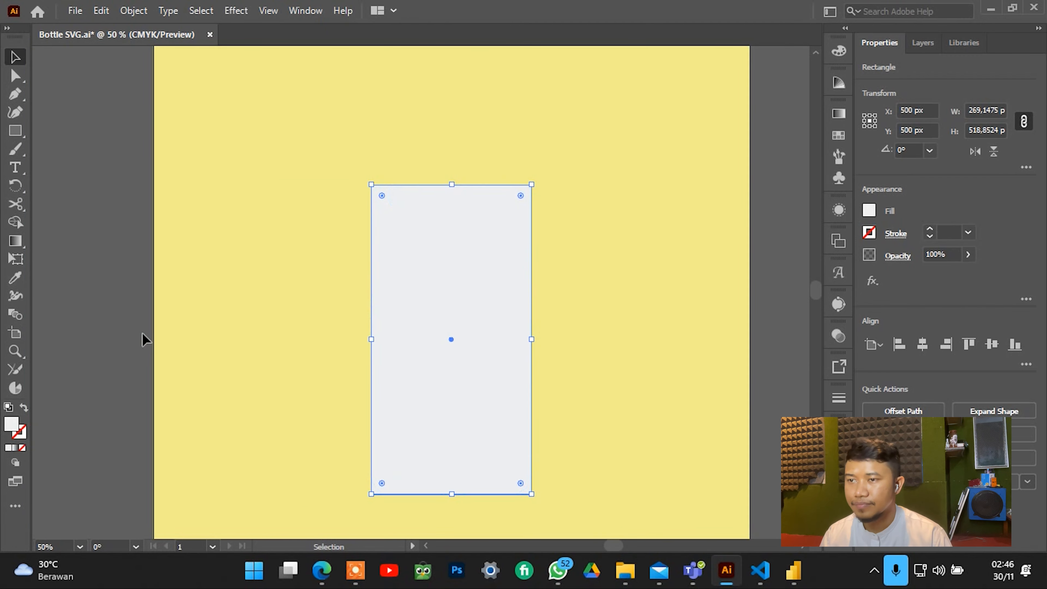
{"action": "left_click", "coordinate": [206, 332]}
{"action": "left_click", "coordinate": [445, 295]}
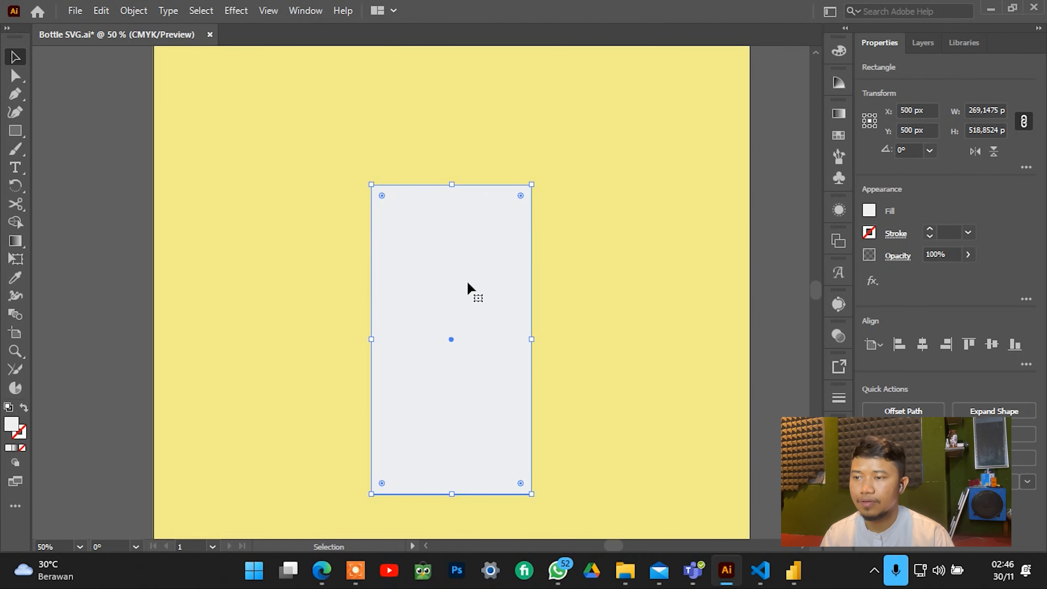
{"action": "double_click", "coordinate": [11, 425]}
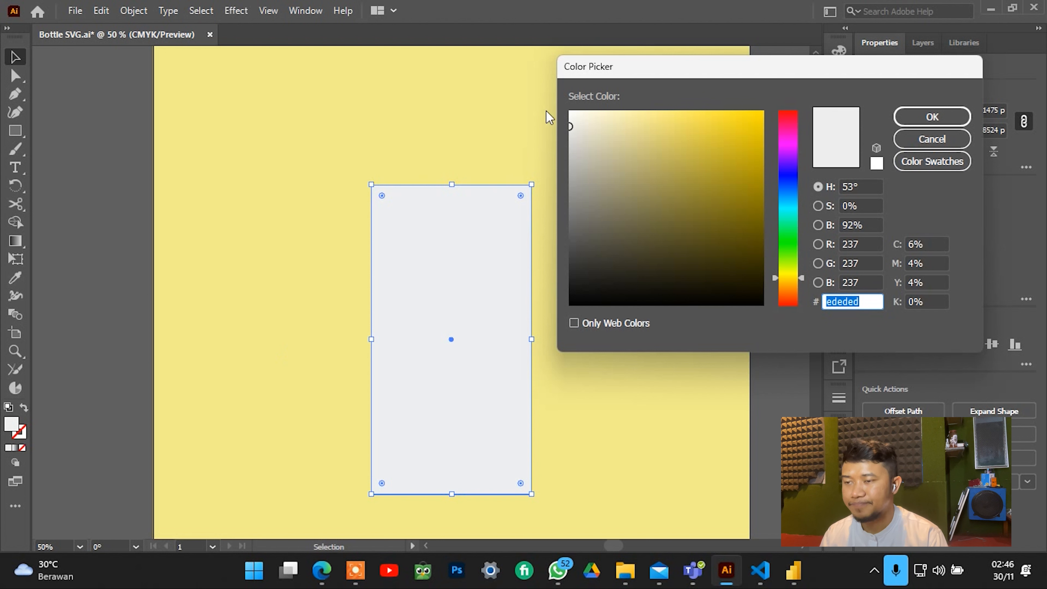
{"action": "left_click", "coordinate": [932, 139]}
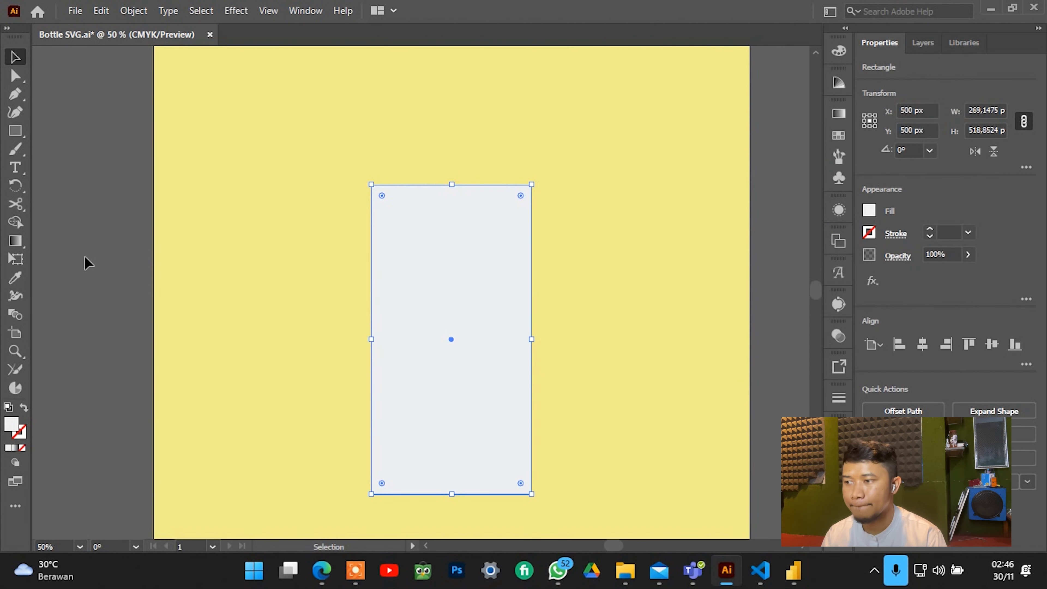
Duplicate the grey rectangle in place and fill the copy with medium blue, 7373d8.
{"action": "left_click", "coordinate": [307, 269]}
{"action": "left_click", "coordinate": [429, 258]}
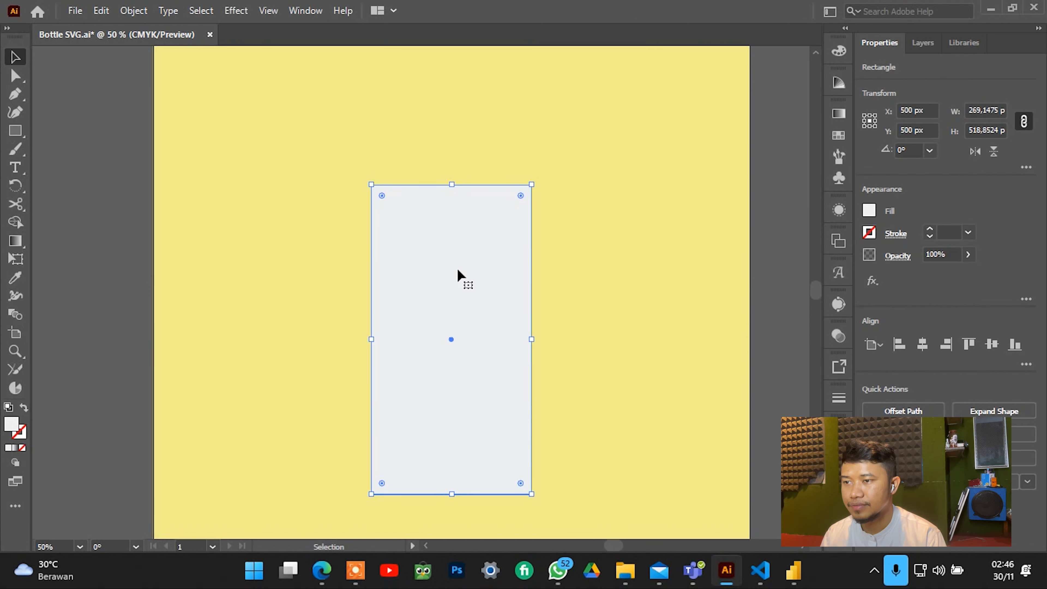
{"action": "key", "text": "a"}
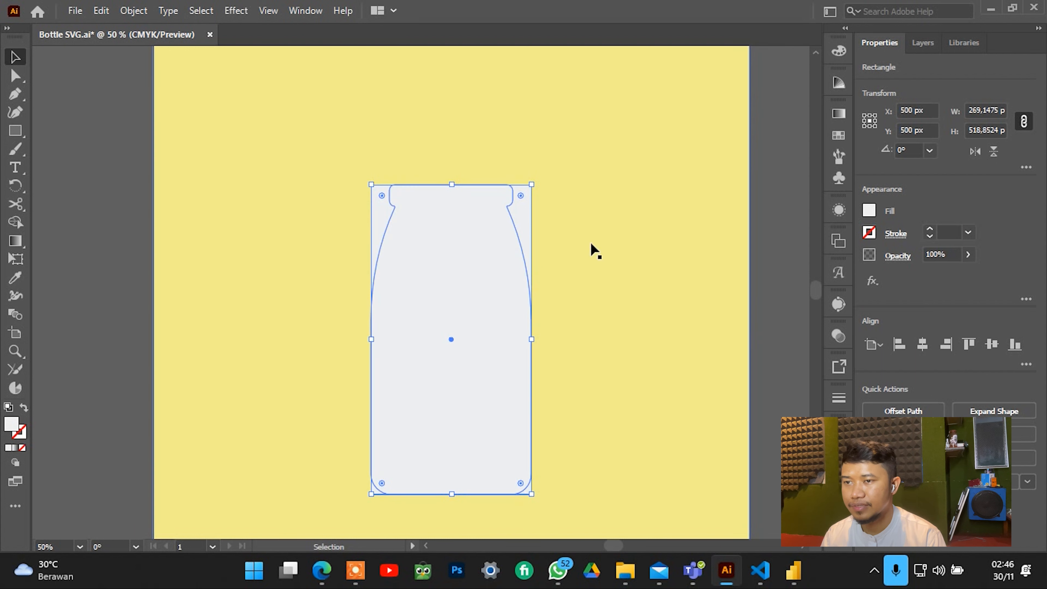
{"action": "key", "text": "v"}
{"action": "double_click", "coordinate": [12, 426]}
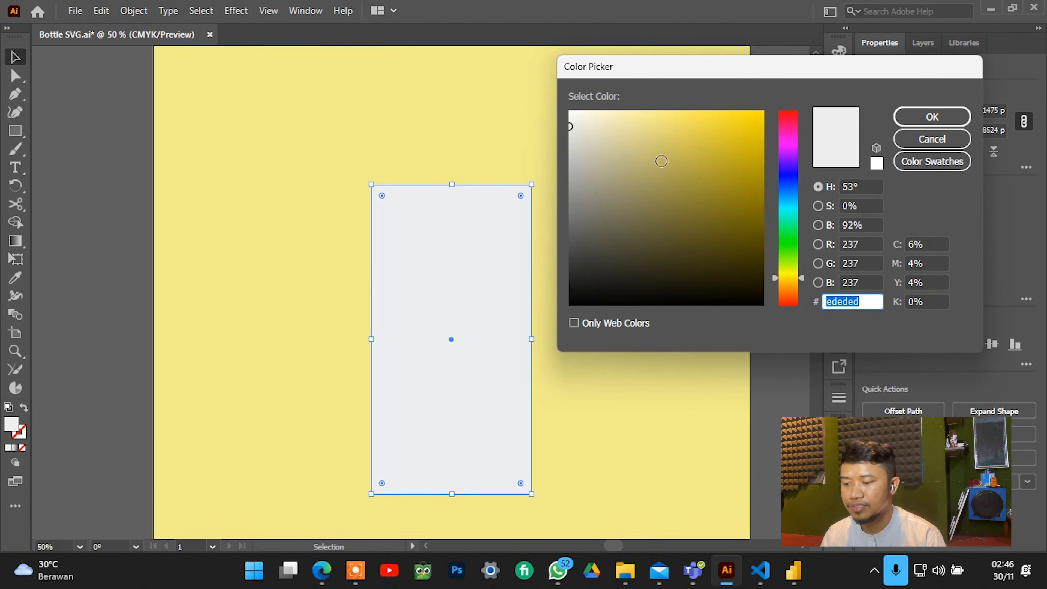
{"action": "left_click", "coordinate": [790, 176]}
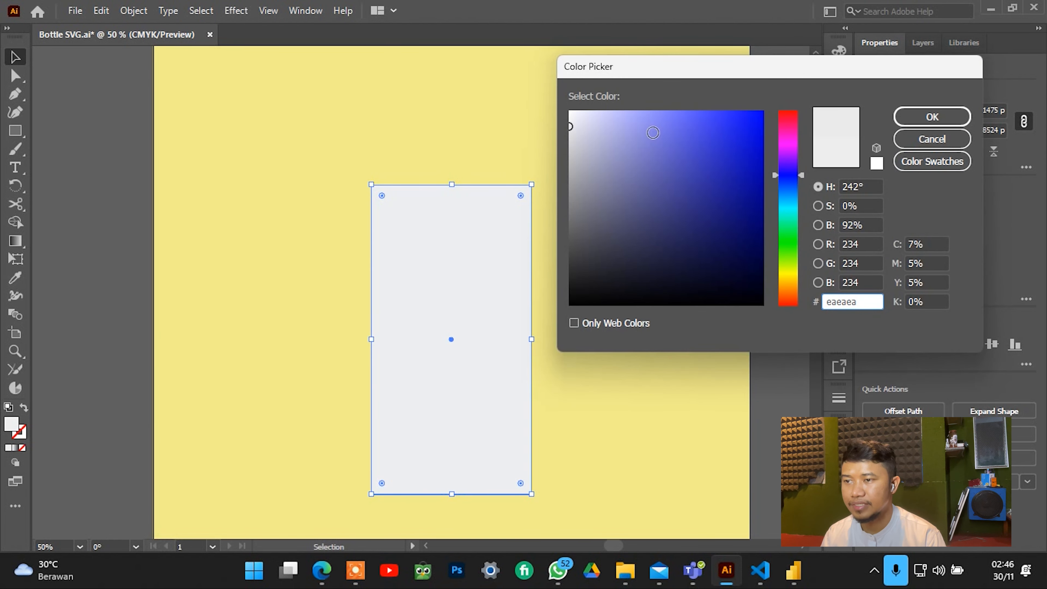
{"action": "left_click", "coordinate": [653, 133]}
{"action": "left_click", "coordinate": [664, 143]}
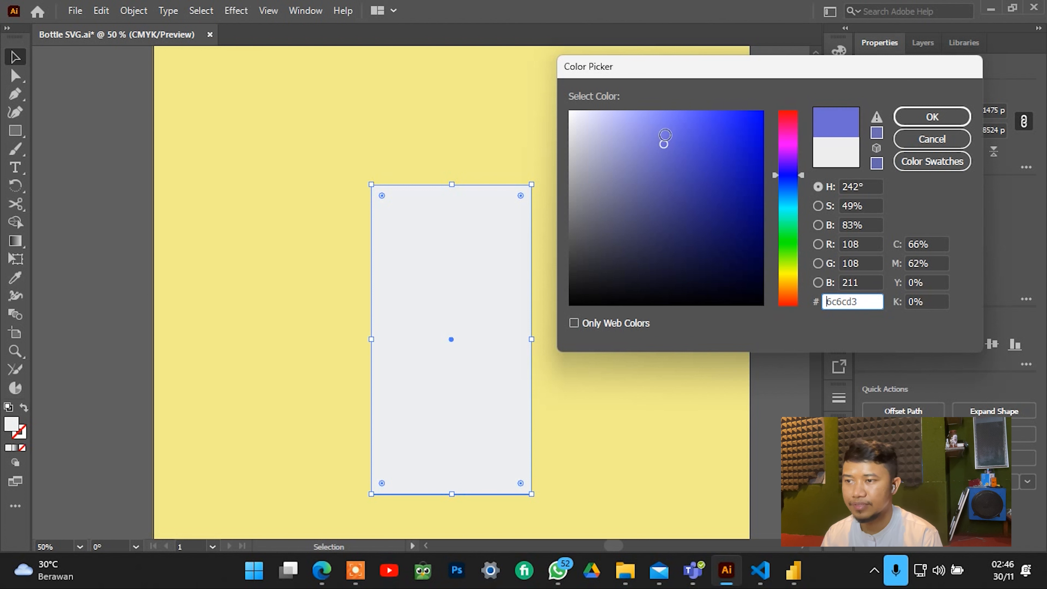
{"action": "left_click_drag", "start_coordinate": [665, 144], "coordinate": [661, 139]}
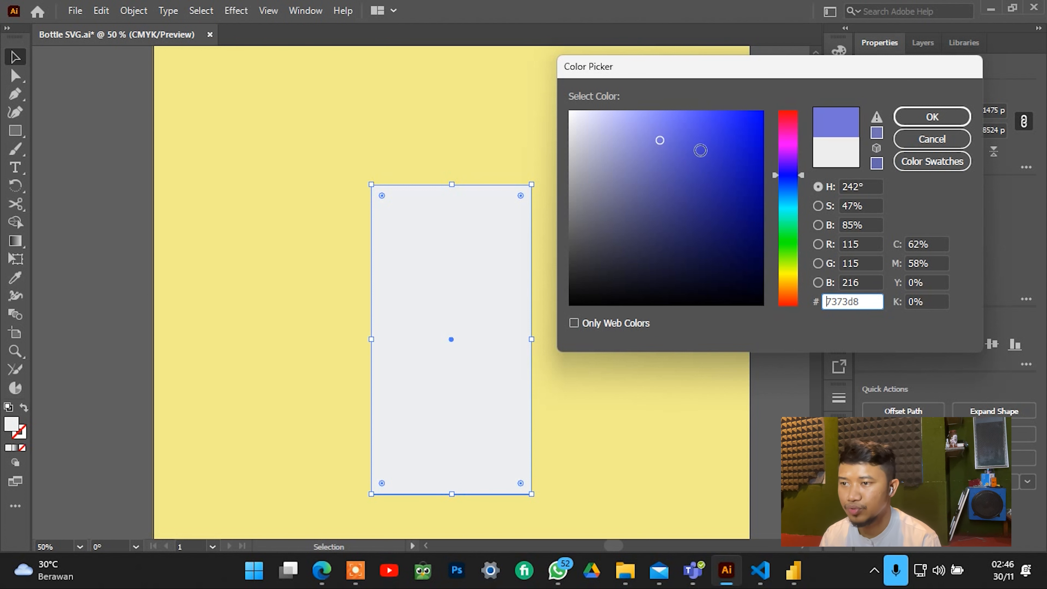
{"action": "left_click", "coordinate": [913, 117]}
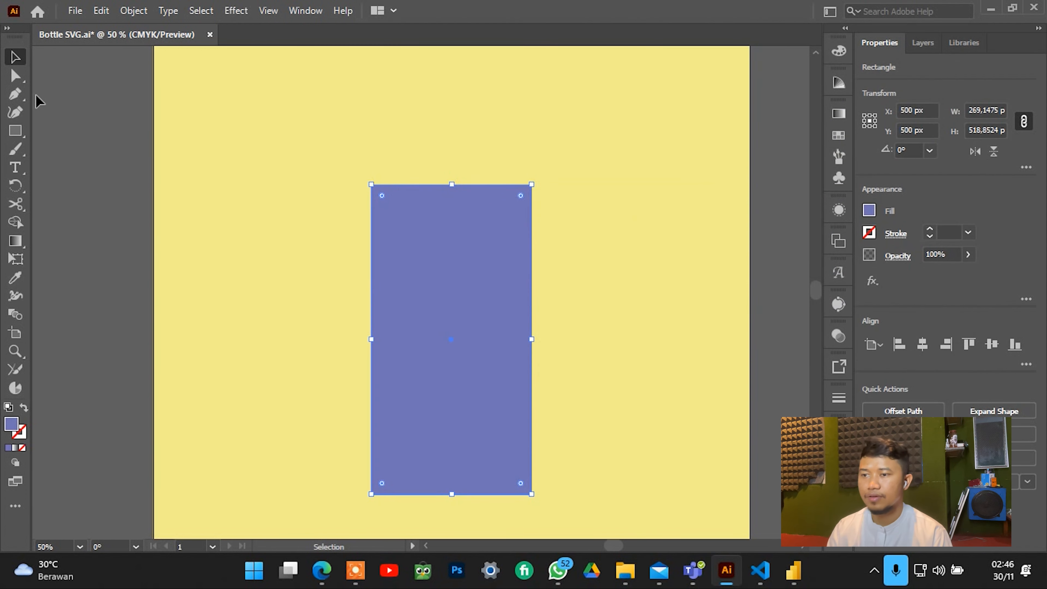
Move the blue and grey rectangles away from the bottle cutout, and undo both moves.
{"action": "left_click", "coordinate": [618, 225]}
{"action": "scroll", "coordinate": [619, 223], "scroll_direction": "down", "scroll_amount": 1, "text": "alt"}
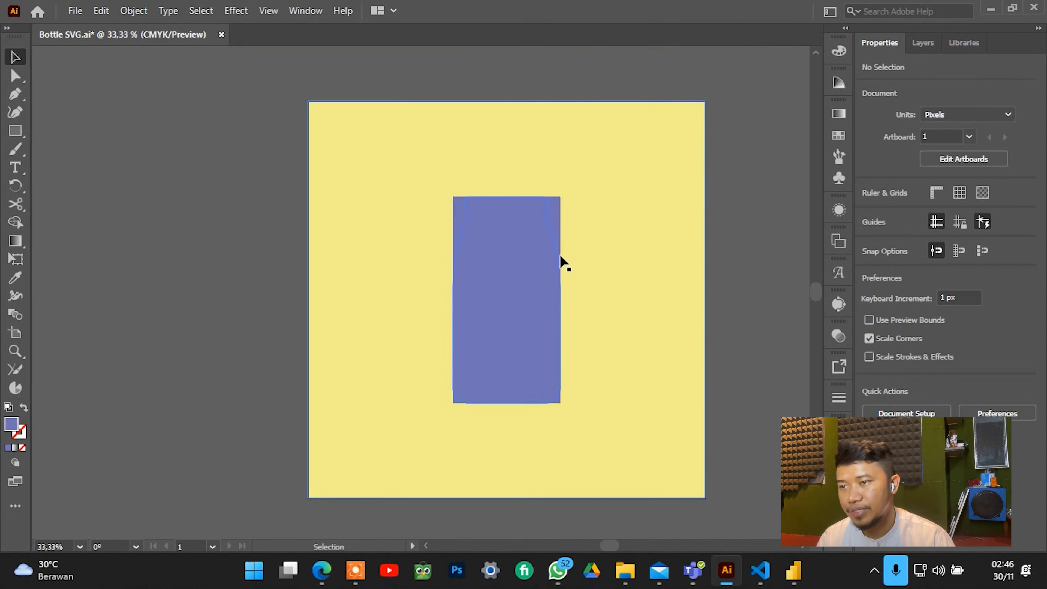
{"action": "left_click_drag", "start_coordinate": [495, 261], "coordinate": [485, 362]}
{"action": "left_click_drag", "start_coordinate": [656, 250], "coordinate": [727, 140]}
{"action": "key", "text": "v"}
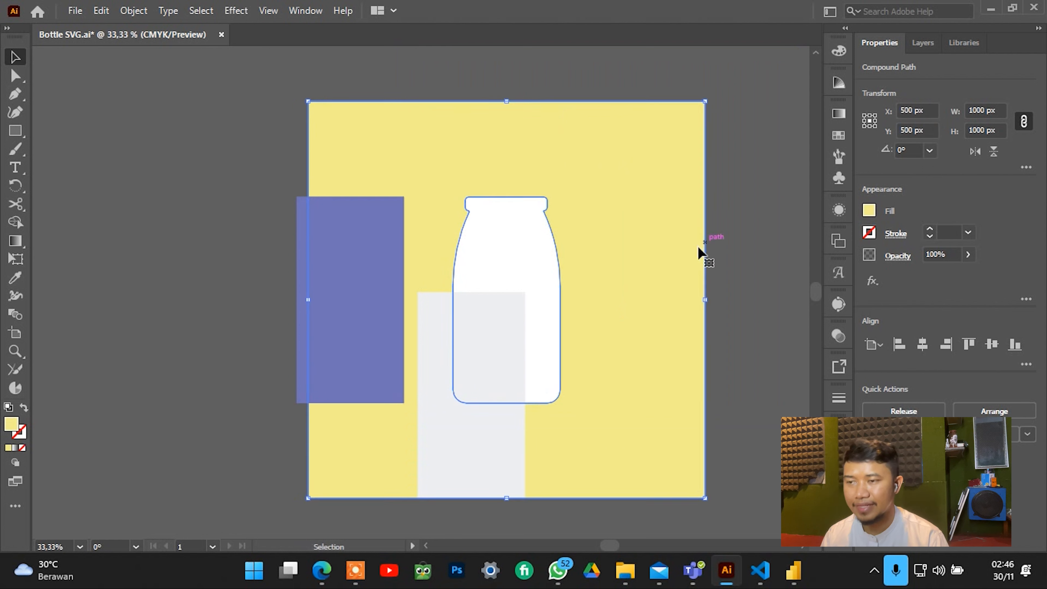
{"action": "key", "text": "ctrl+z"}
{"action": "key", "text": "ctrl+z"}
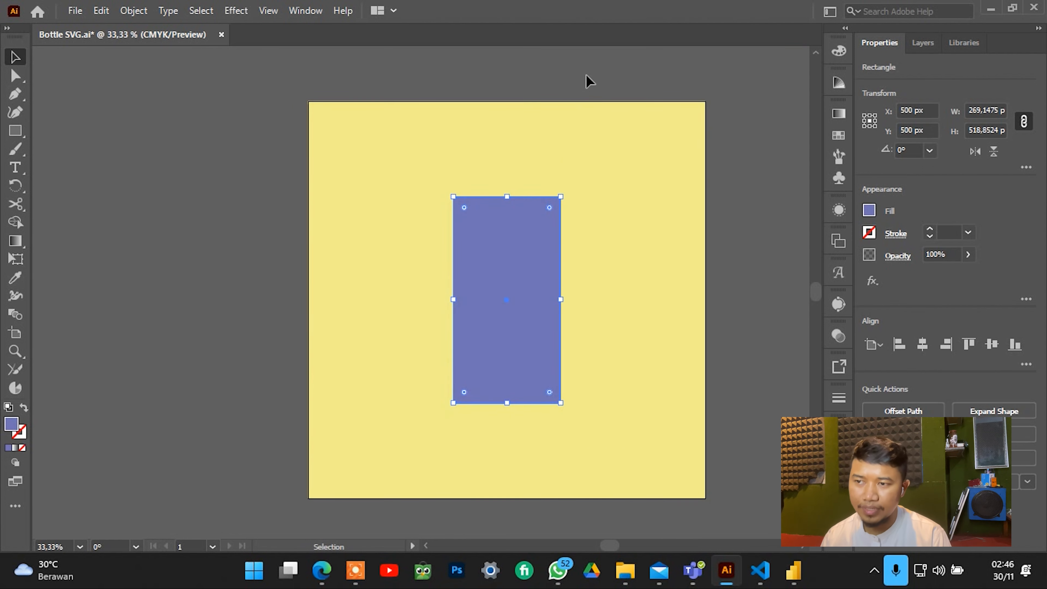
Send the blue rectangle to the back of the stacking order, behind the yellow background.
{"action": "left_click", "coordinate": [272, 249]}
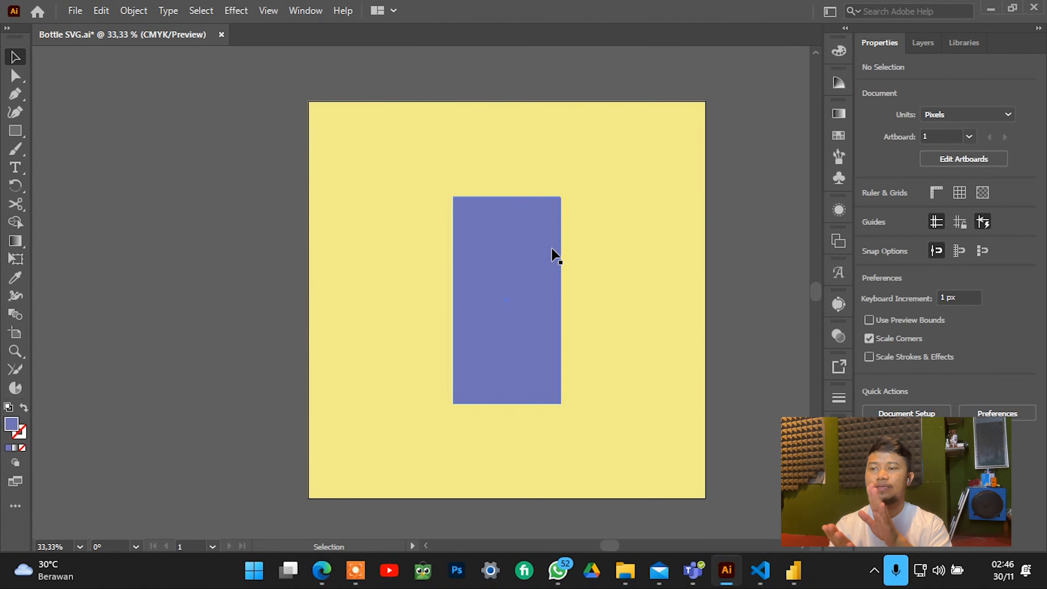
{"action": "left_click", "coordinate": [510, 283]}
{"action": "key", "text": "ctrl"}
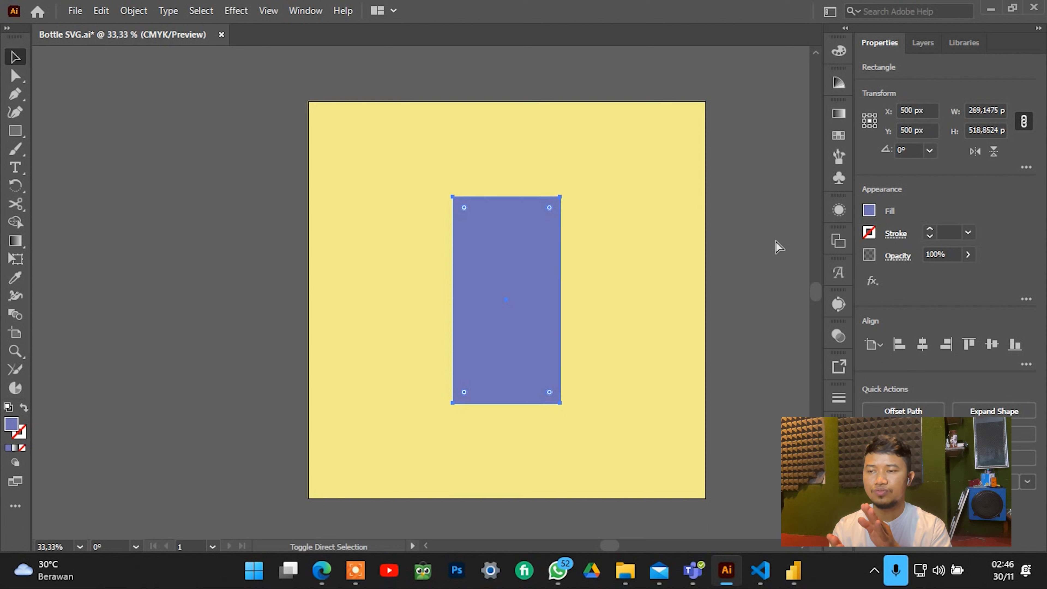
{"action": "key", "text": "ctrl+bracketleft"}
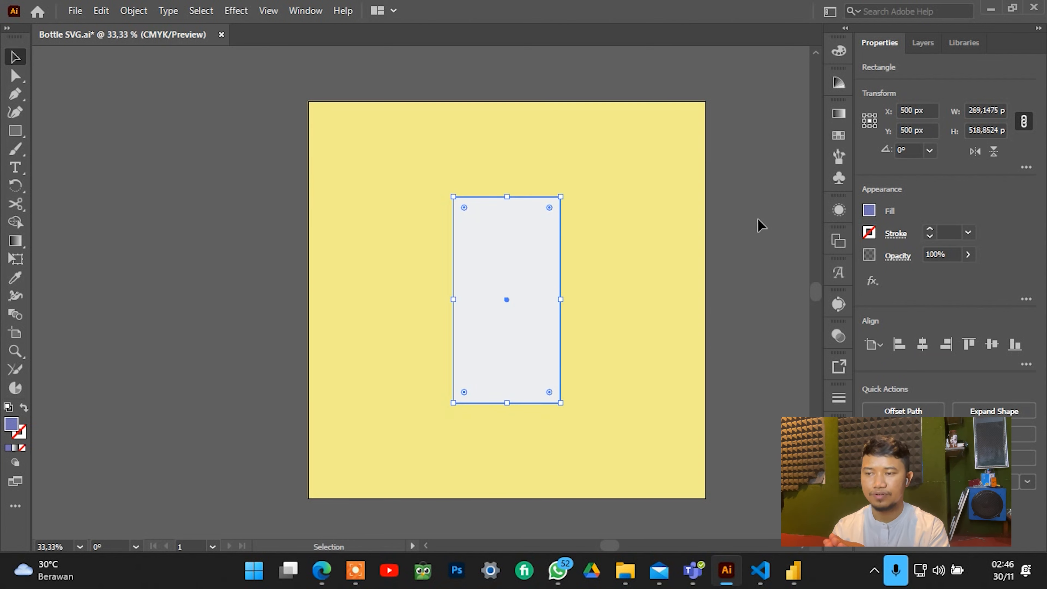
Place the grey rectangle behind the yellow background and above the blue rectangle, filling the bottle cutout.
{"action": "left_click", "coordinate": [757, 219]}
{"action": "left_click", "coordinate": [551, 265]}
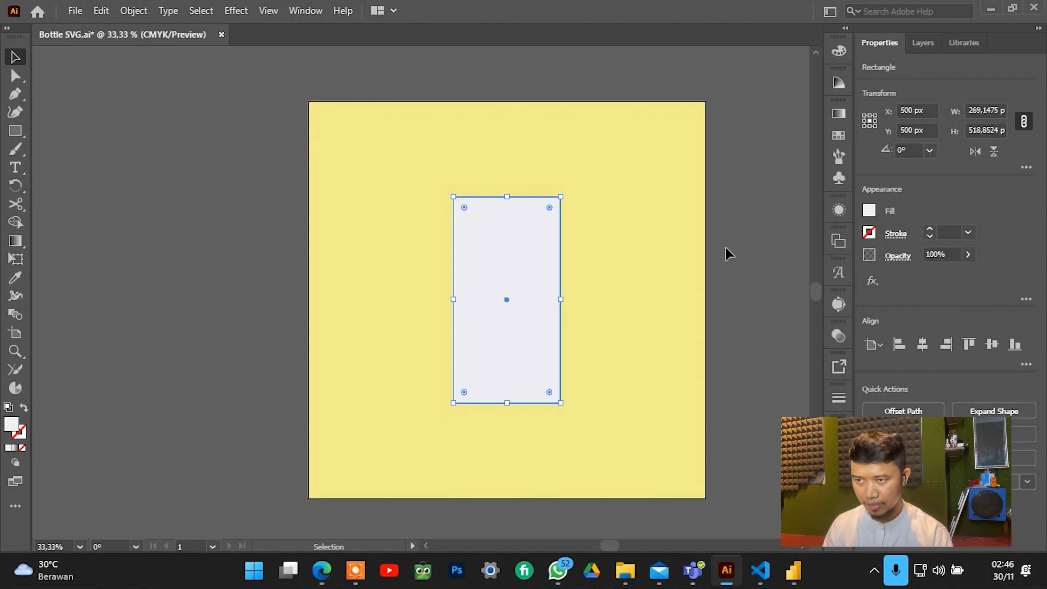
{"action": "key", "text": "a"}
{"action": "key", "text": "ctrl+shift+bracketleft"}
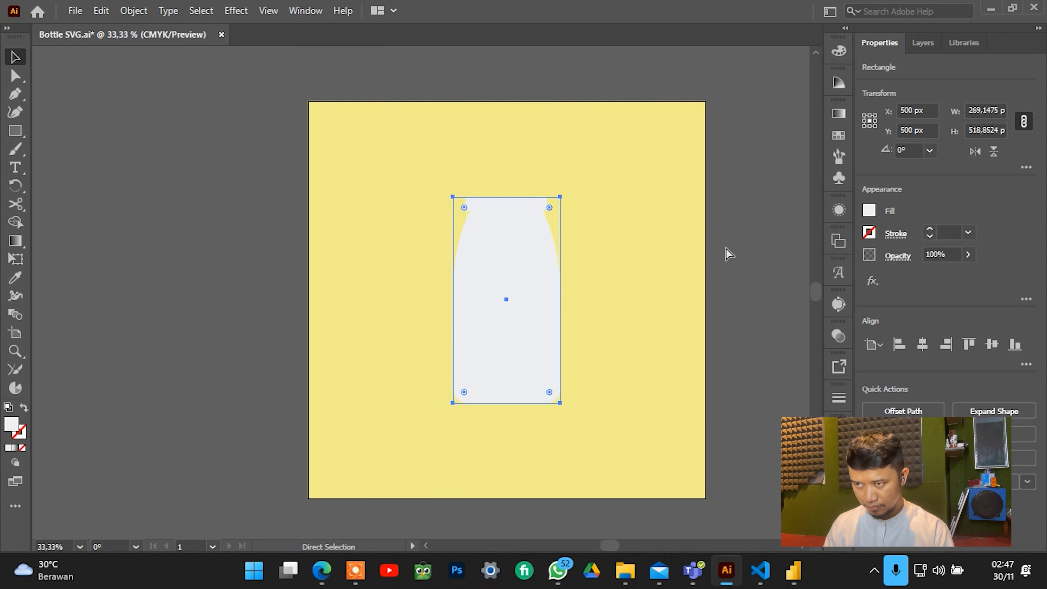
{"action": "key", "text": "v"}
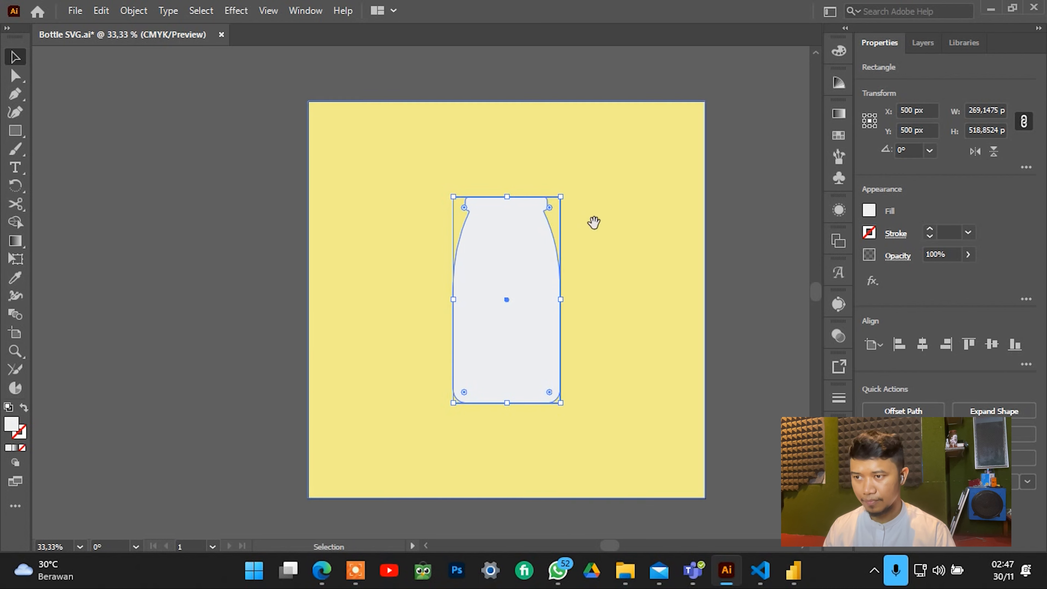
{"action": "left_click_drag", "start_coordinate": [593, 219], "coordinate": [480, 211]}
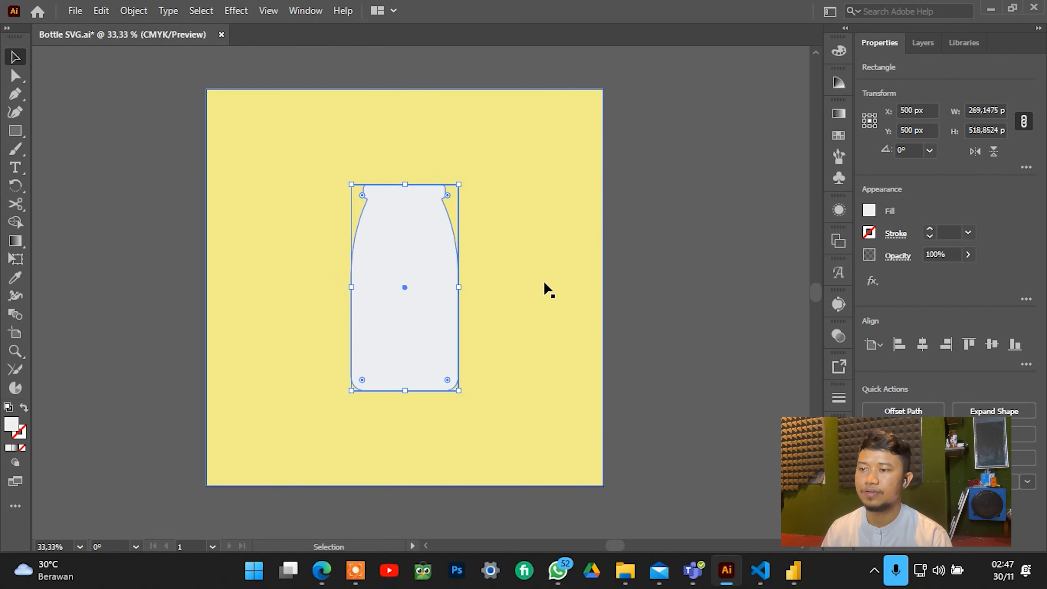
Recolour the yellow background with the bottle cutout to white, ffffff.
{"action": "left_click", "coordinate": [702, 225]}
{"action": "scroll", "coordinate": [580, 264], "scroll_direction": "down", "scroll_amount": 1}
{"action": "scroll", "coordinate": [527, 272], "scroll_direction": "up", "scroll_amount": 1}
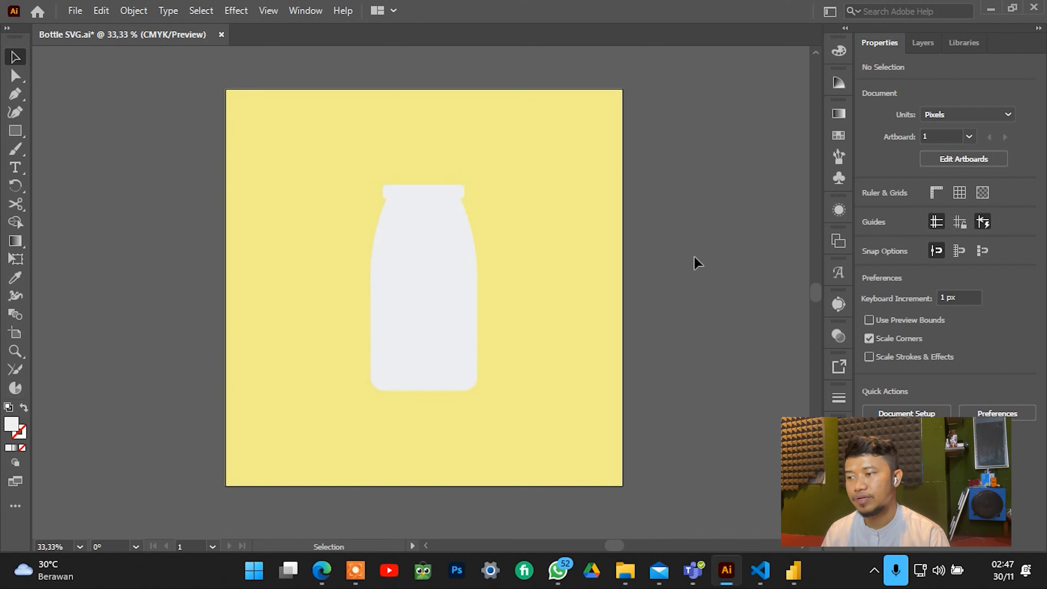
{"action": "left_click", "coordinate": [579, 230]}
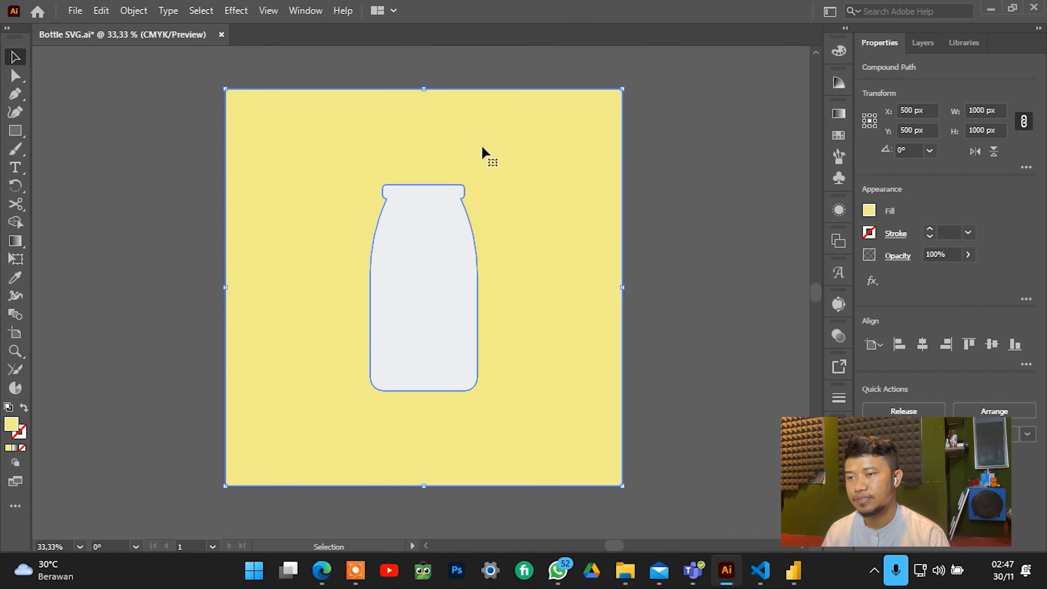
{"action": "double_click", "coordinate": [13, 428]}
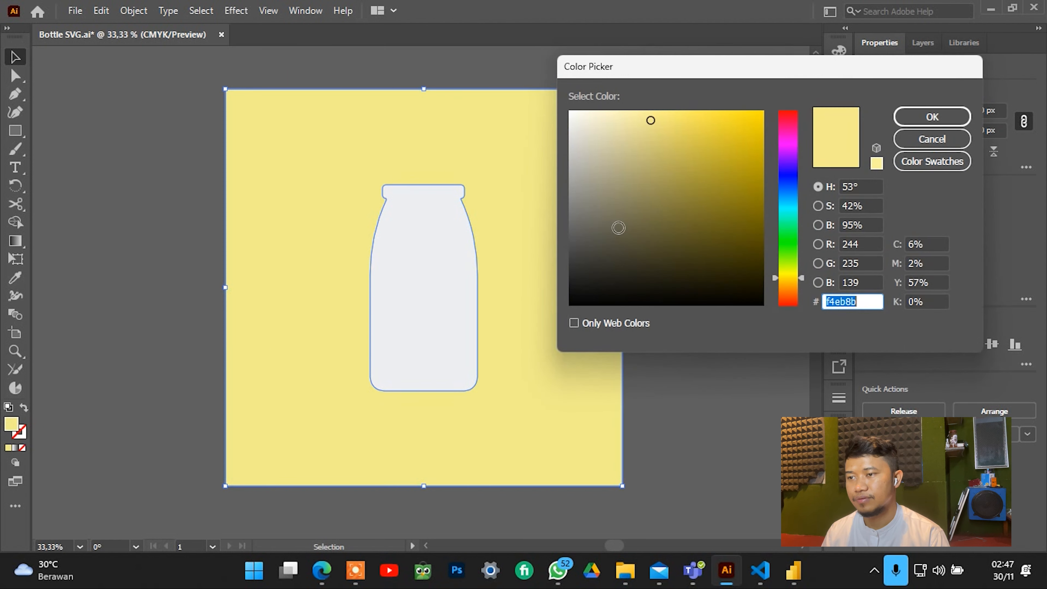
{"action": "type", "text": "ffffff"}
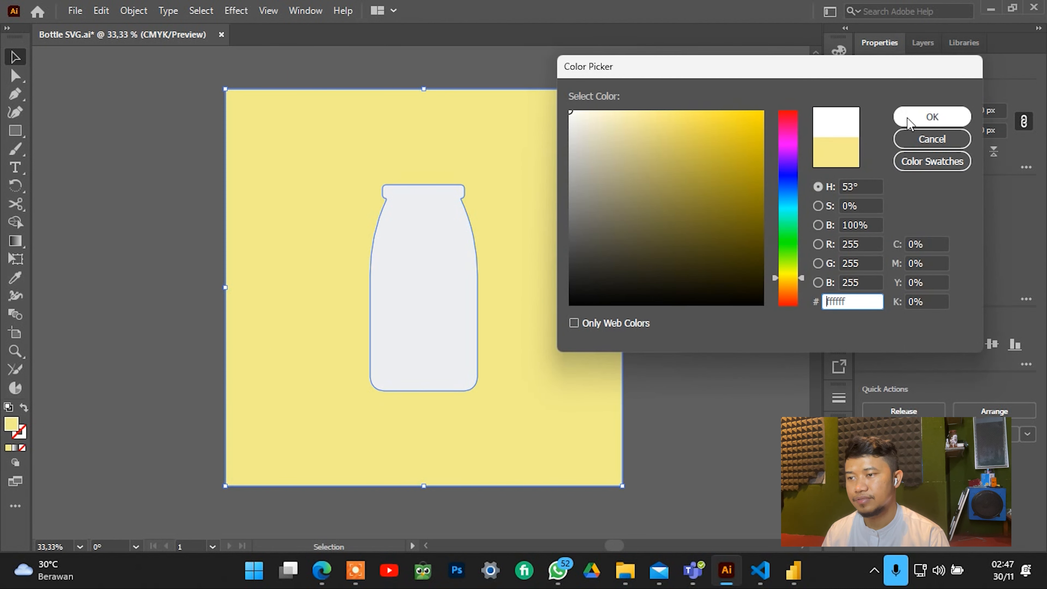
{"action": "left_click", "coordinate": [931, 117]}
{"action": "left_click", "coordinate": [130, 318]}
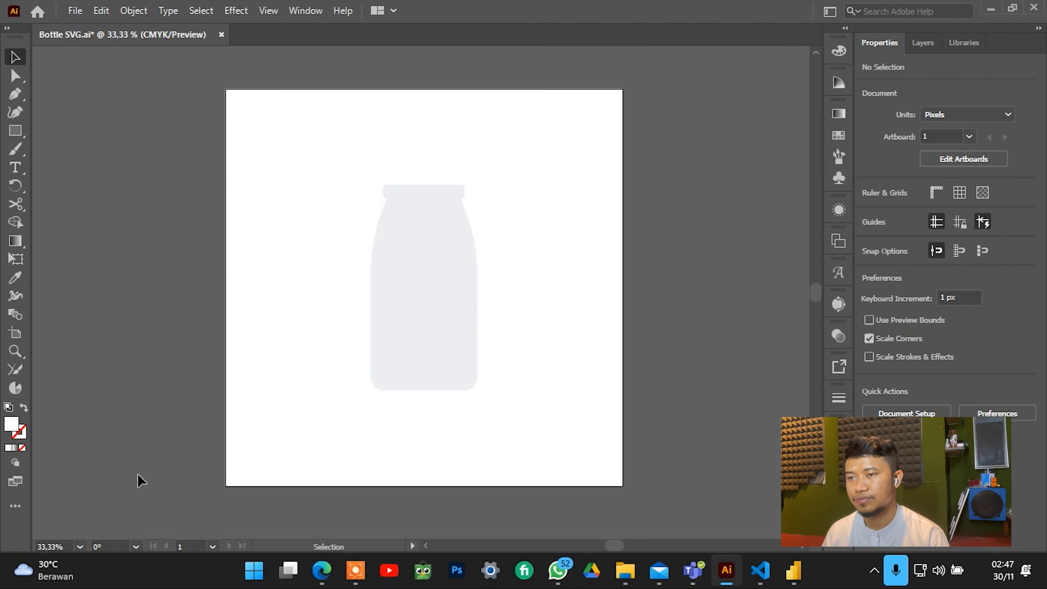
Darken the fill of the grey rectangle behind the bottle cutout to a slightly deeper neutral grey.
{"action": "left_click", "coordinate": [409, 283]}
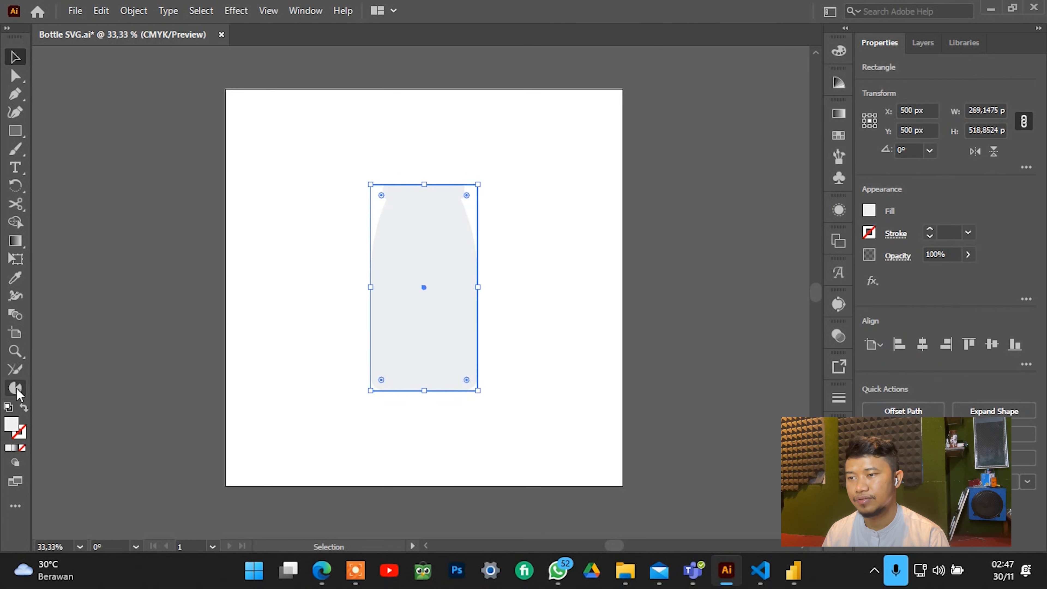
{"action": "double_click", "coordinate": [11, 425]}
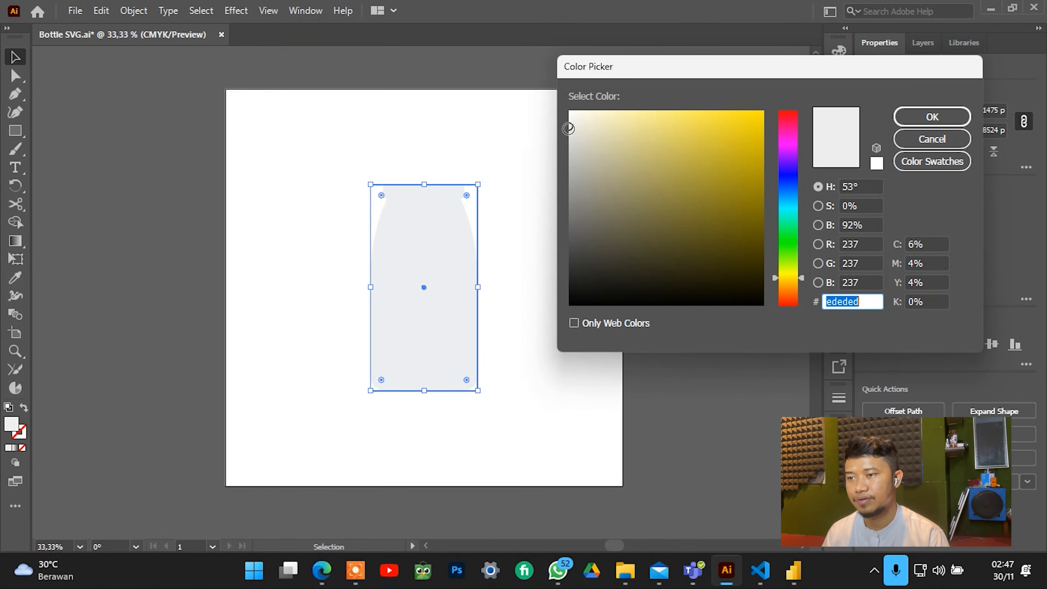
{"action": "left_click_drag", "start_coordinate": [569, 129], "coordinate": [569, 149]}
{"action": "left_click", "coordinate": [932, 117]}
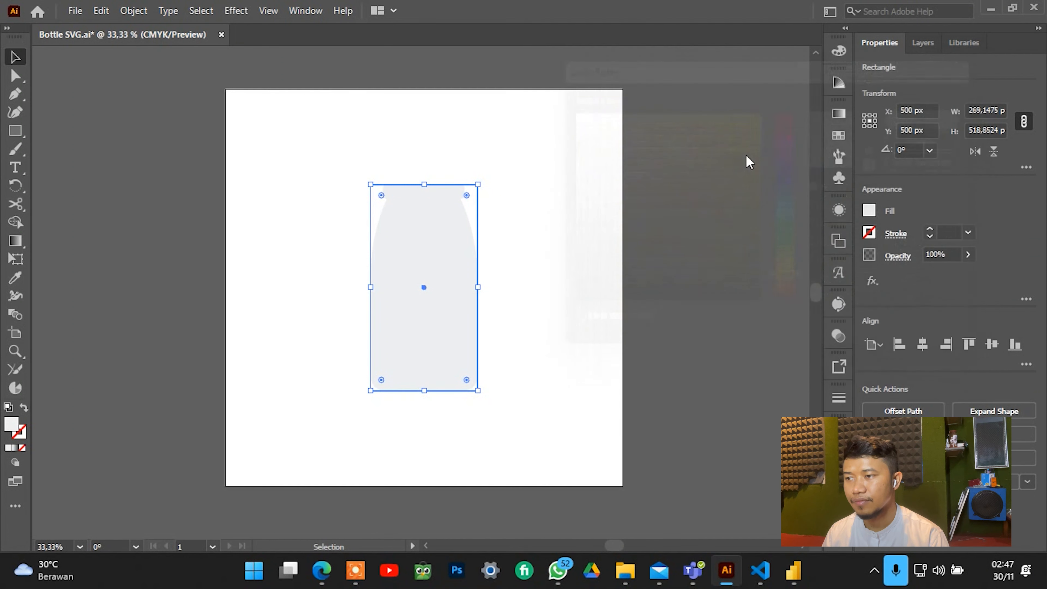
{"action": "left_click", "coordinate": [109, 238]}
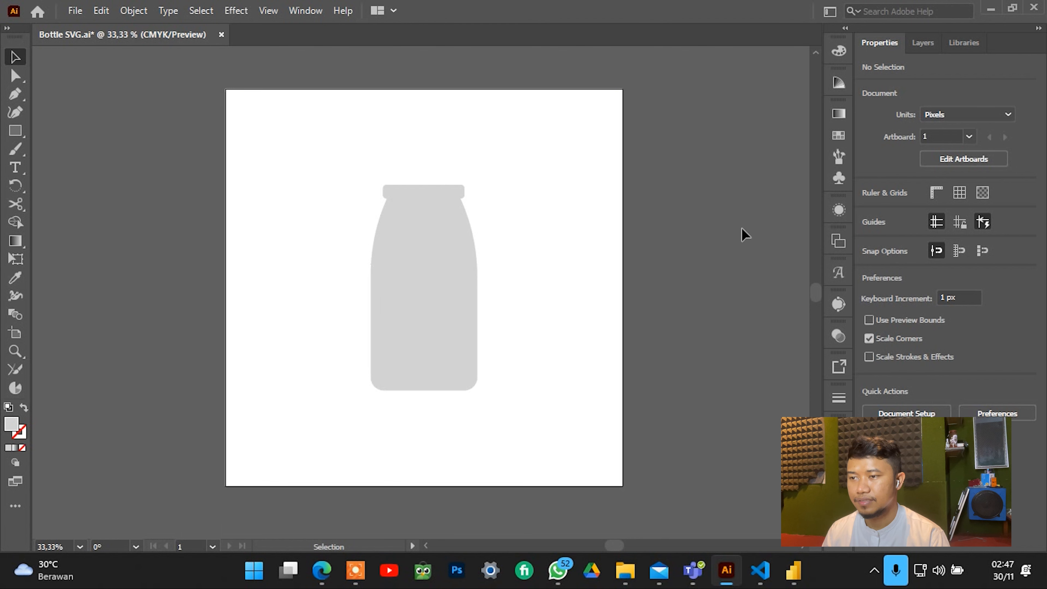
Move the white background and the grey rectangle apart to expose the blue rectangle, and undo both moves.
{"action": "left_click_drag", "start_coordinate": [569, 220], "coordinate": [287, 225]}
{"action": "left_click_drag", "start_coordinate": [369, 246], "coordinate": [528, 294]}
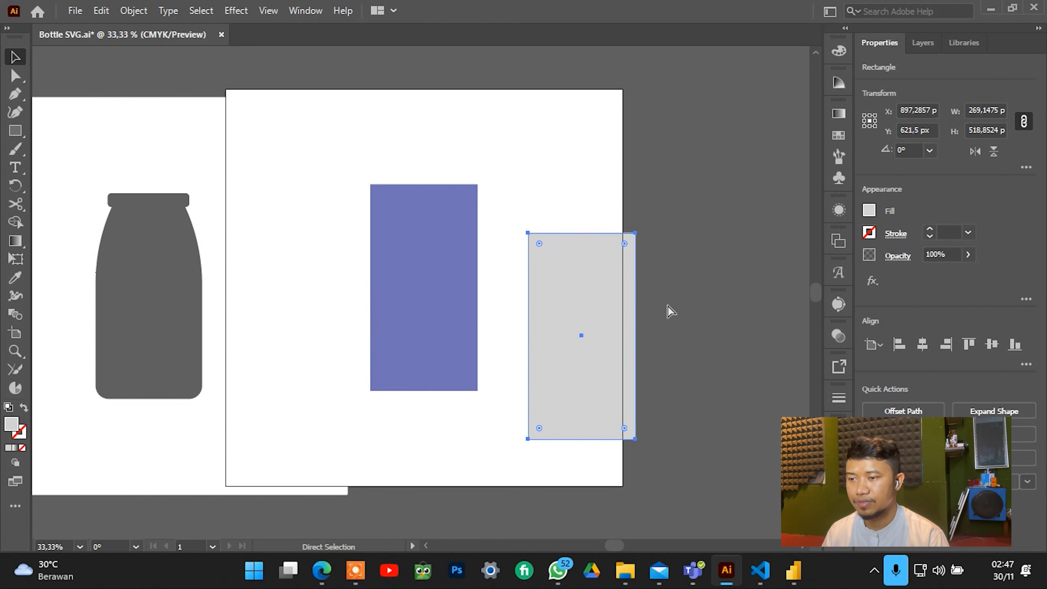
{"action": "key", "text": "ctrl+z"}
{"action": "key", "text": "ctrl+z"}
{"action": "key", "text": "v"}
{"action": "left_click", "coordinate": [731, 230]}
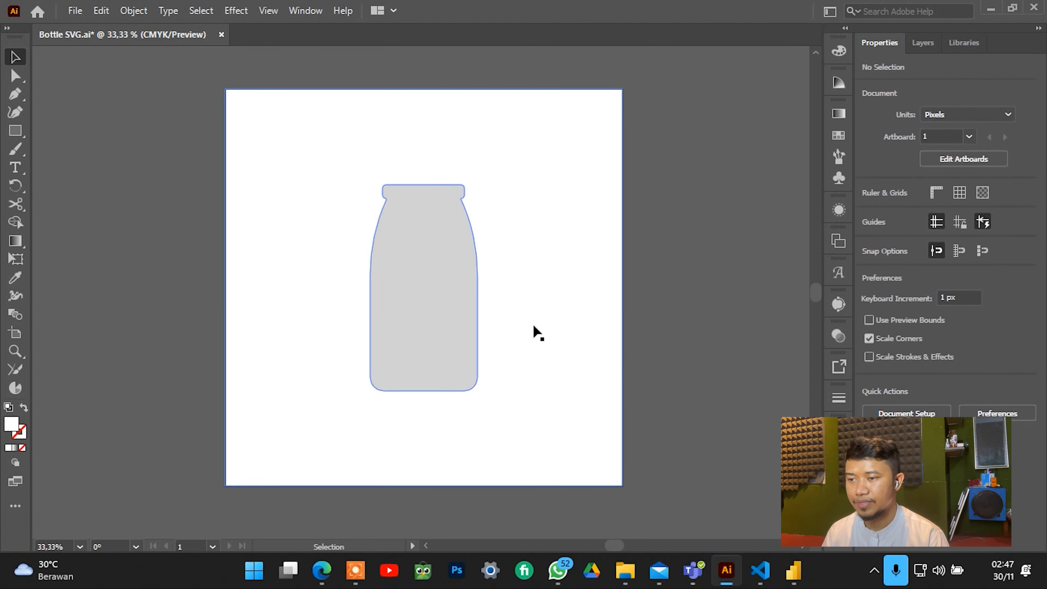
Try shortening the grey rectangle from its lower edge to about 280 px and about 103 px high, and undo the changes.
{"action": "left_click", "coordinate": [431, 289]}
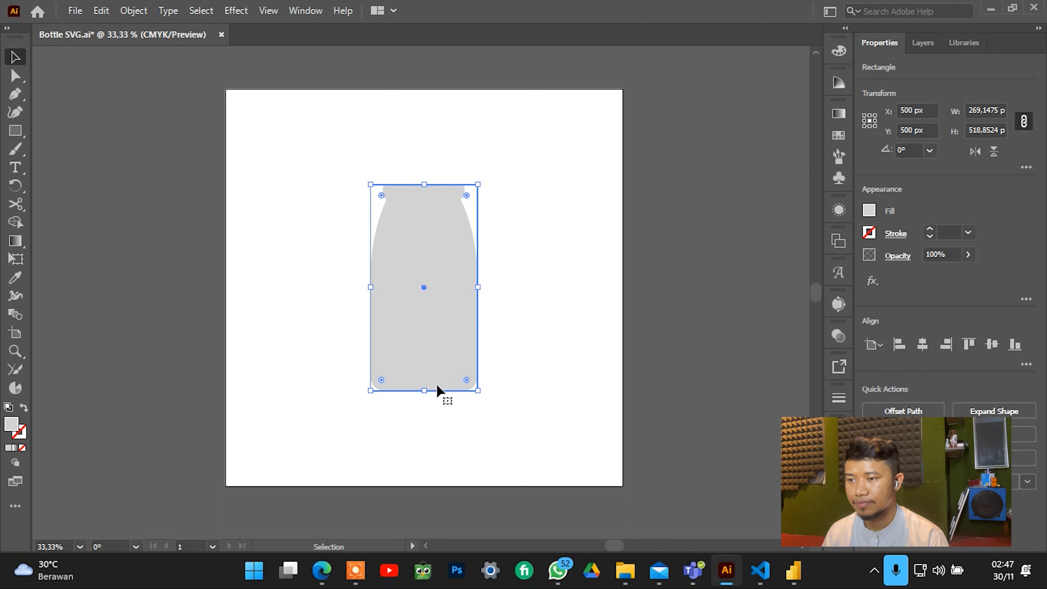
{"action": "left_click_drag", "start_coordinate": [432, 358], "coordinate": [442, 317]}
{"action": "key", "text": "ctrl+z"}
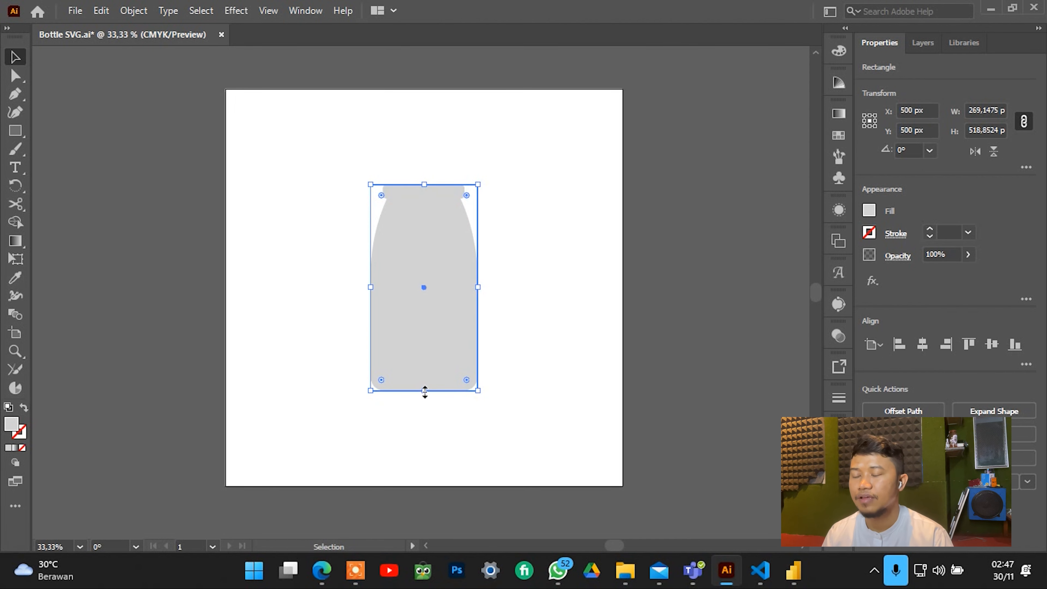
{"action": "left_click_drag", "start_coordinate": [424, 391], "coordinate": [424, 296]}
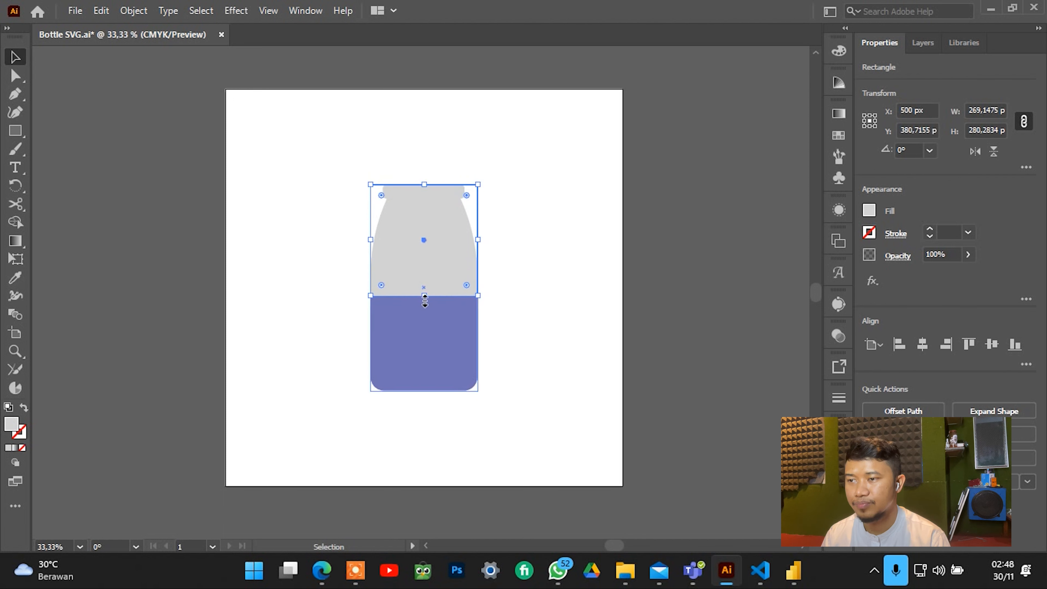
{"action": "left_click_drag", "start_coordinate": [424, 296], "coordinate": [423, 225]}
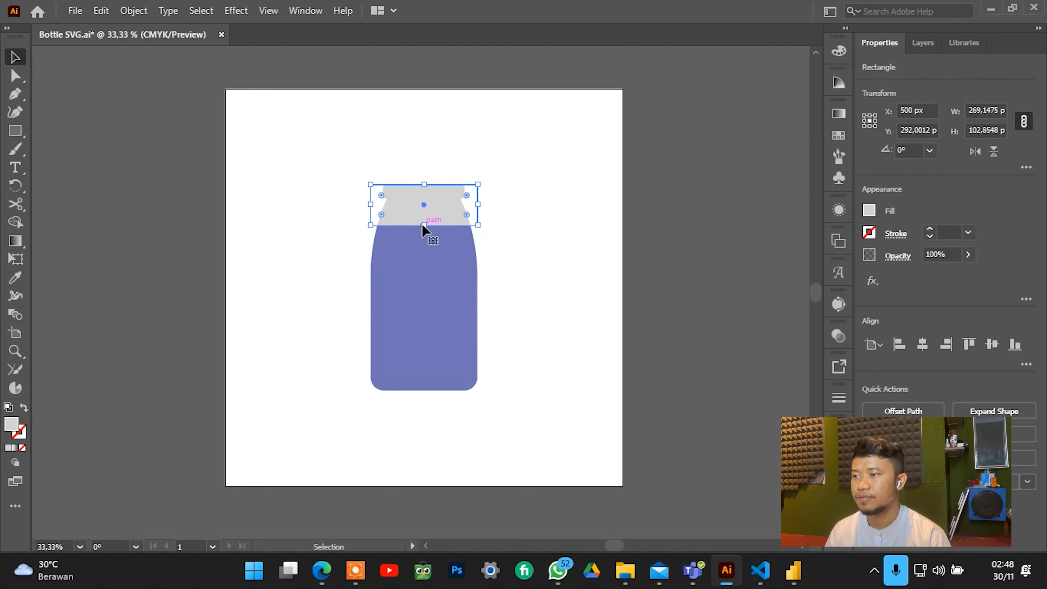
{"action": "key", "text": "ctrl+z"}
{"action": "key", "text": "ctrl+z"}
{"action": "key", "text": "ctrl+z"}
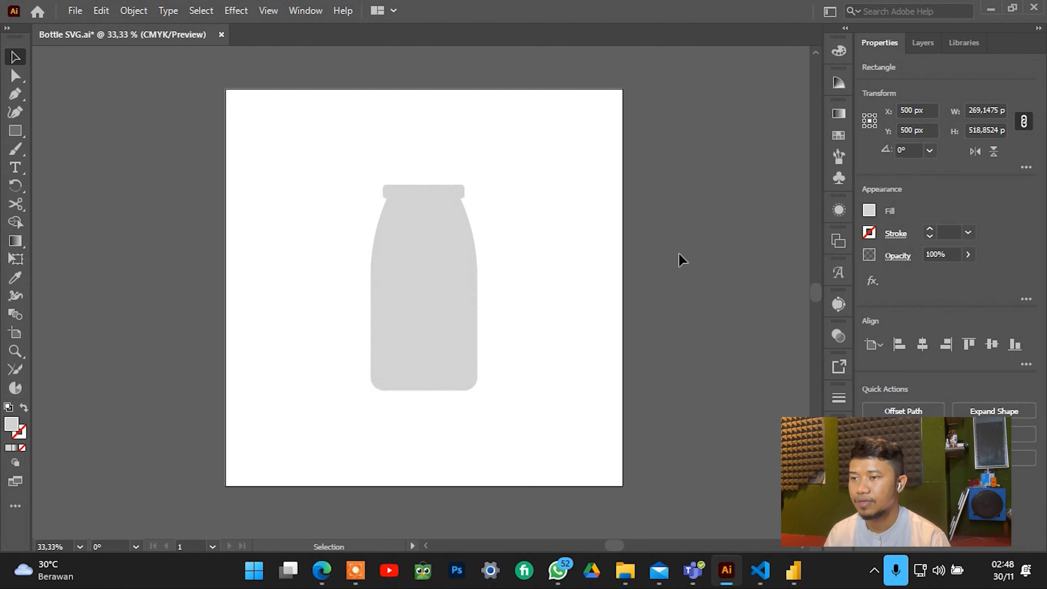
{"action": "left_click", "coordinate": [679, 252]}
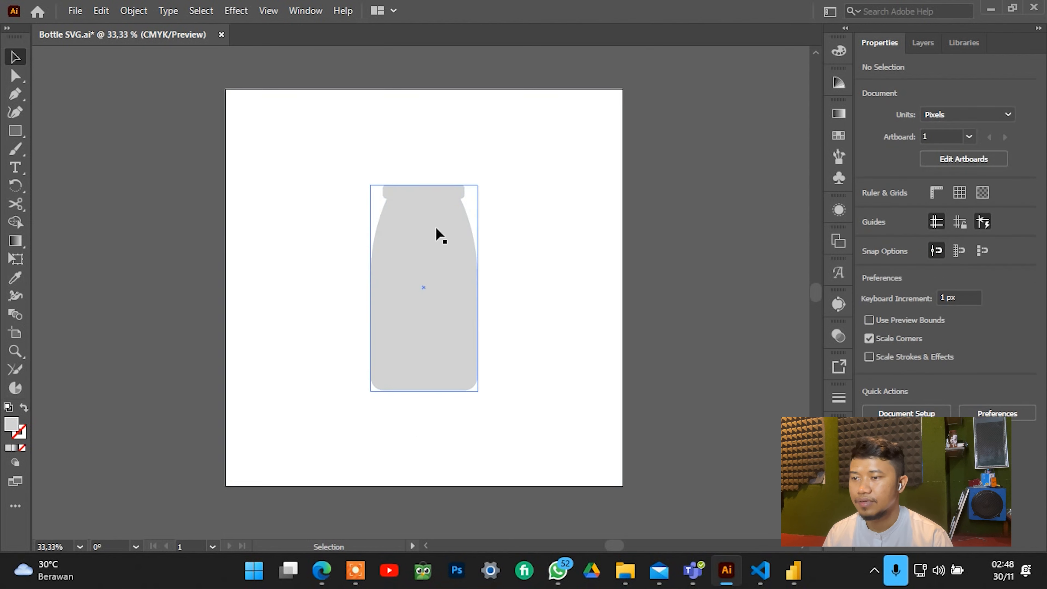
Draw a circle about 800 px in diameter centred on the bottle with the Ellipse tool.
{"action": "left_click", "coordinate": [15, 136]}
{"action": "left_click", "coordinate": [70, 148]}
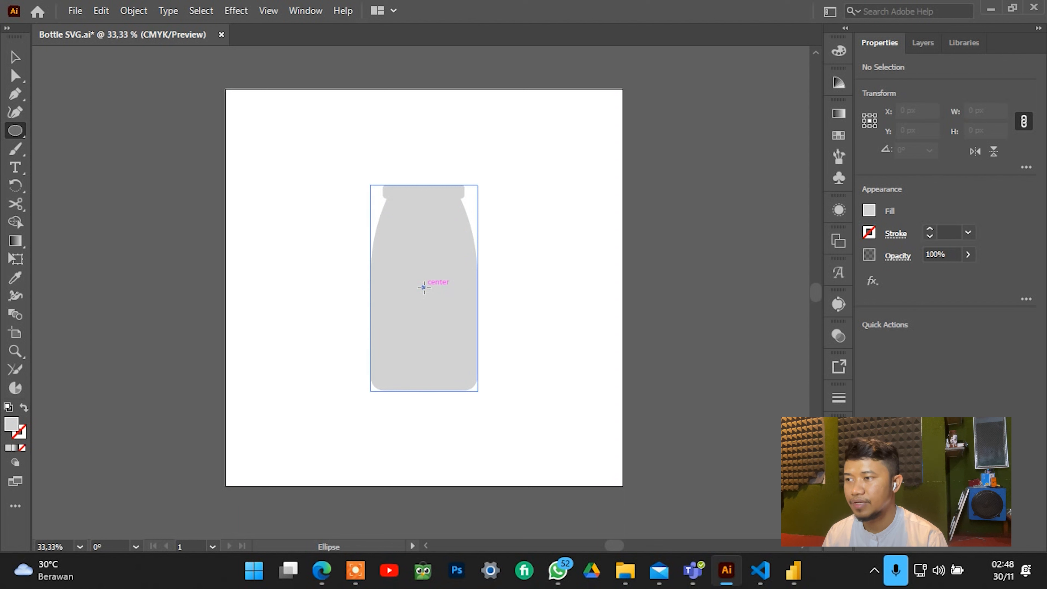
{"action": "left_click_drag", "start_coordinate": [423, 287], "coordinate": [571, 403]}
{"action": "key", "text": "ctrl+z"}
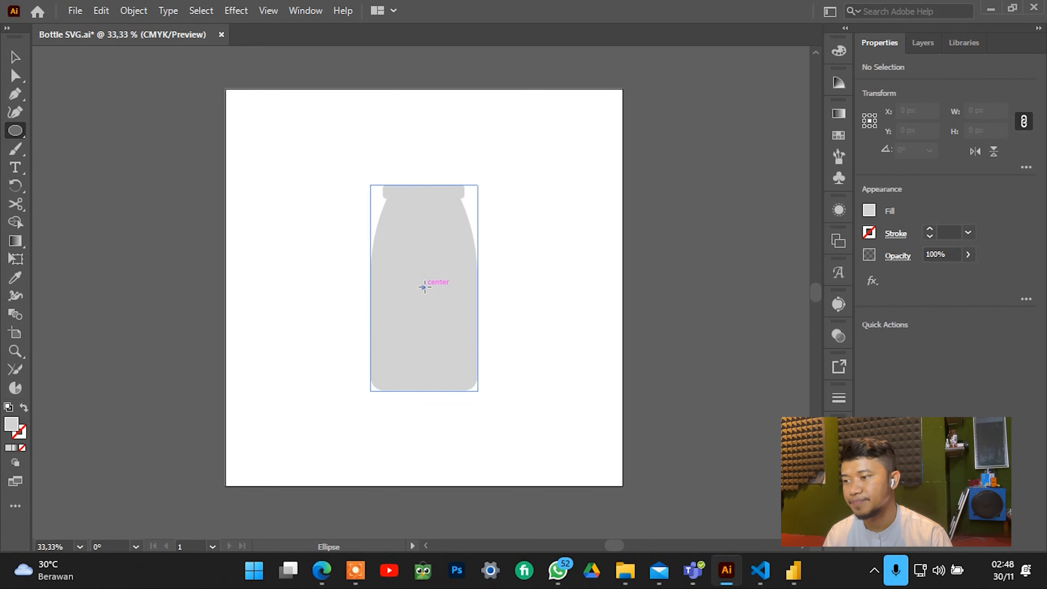
{"action": "left_click_drag", "start_coordinate": [424, 287], "coordinate": [577, 444]}
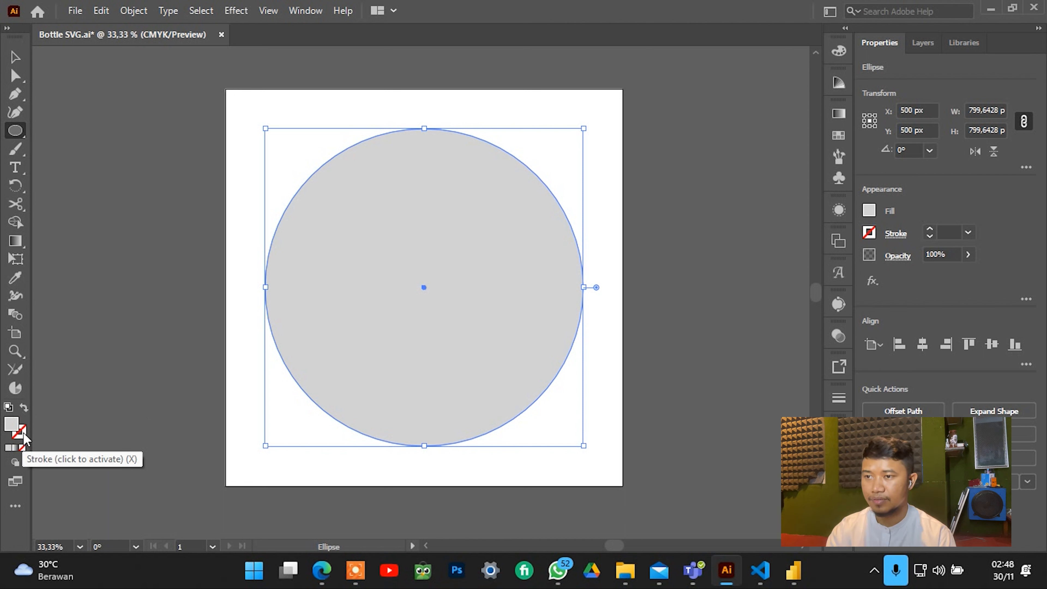
Swap the circle's grey fill to its stroke and set the stroke weight to 50 pt.
{"action": "left_click", "coordinate": [24, 407]}
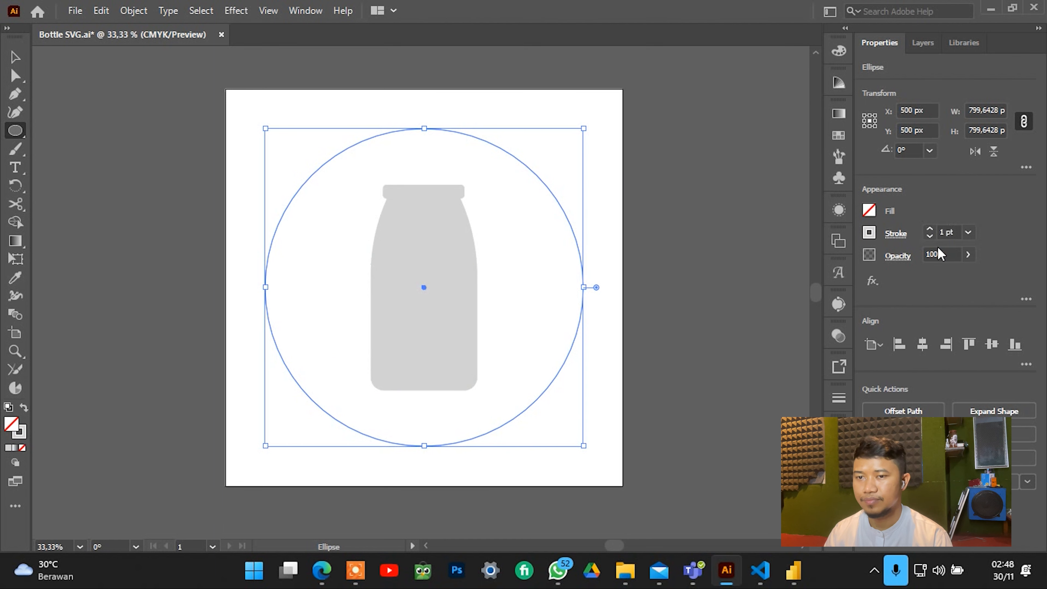
{"action": "left_click", "coordinate": [949, 232]}
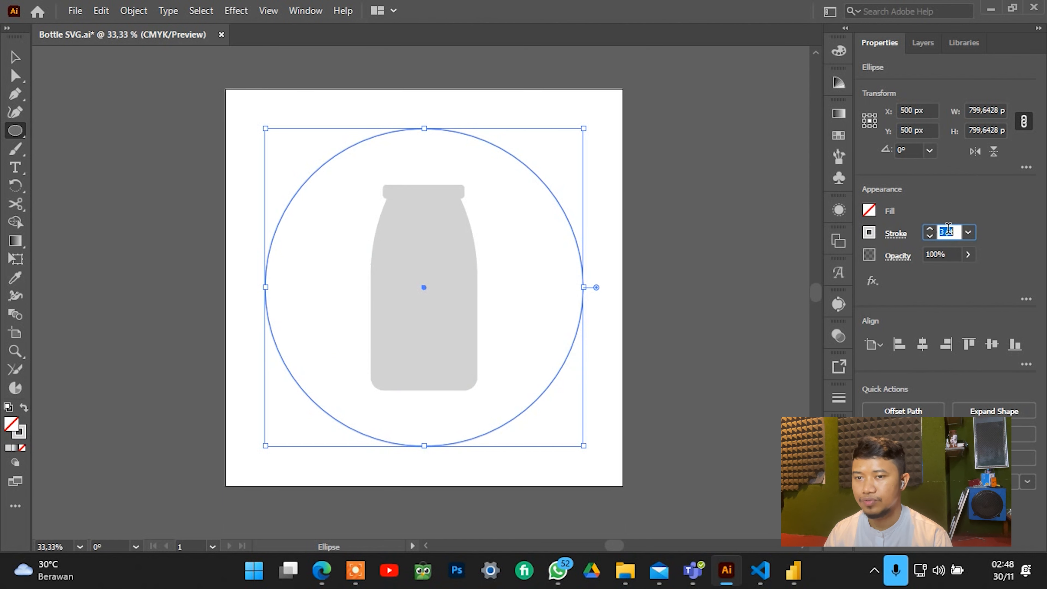
{"action": "type", "text": "60"}
{"action": "key", "text": "Return"}
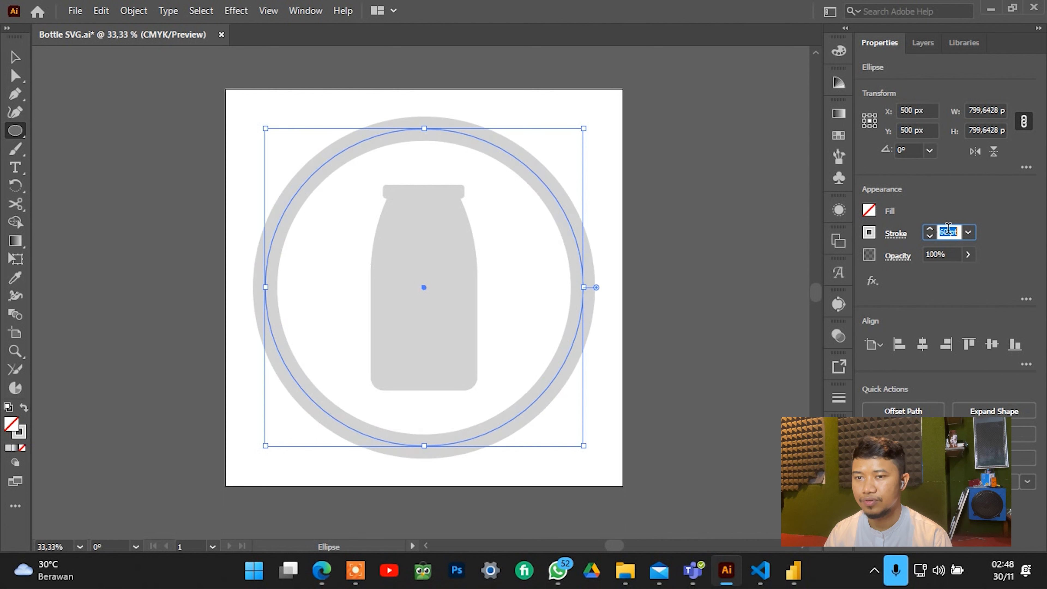
{"action": "type", "text": "50"}
{"action": "key", "text": "Return"}
{"action": "type", "text": "60"}
{"action": "key", "text": "Return"}
{"action": "type", "text": "50"}
{"action": "key", "text": "Return"}
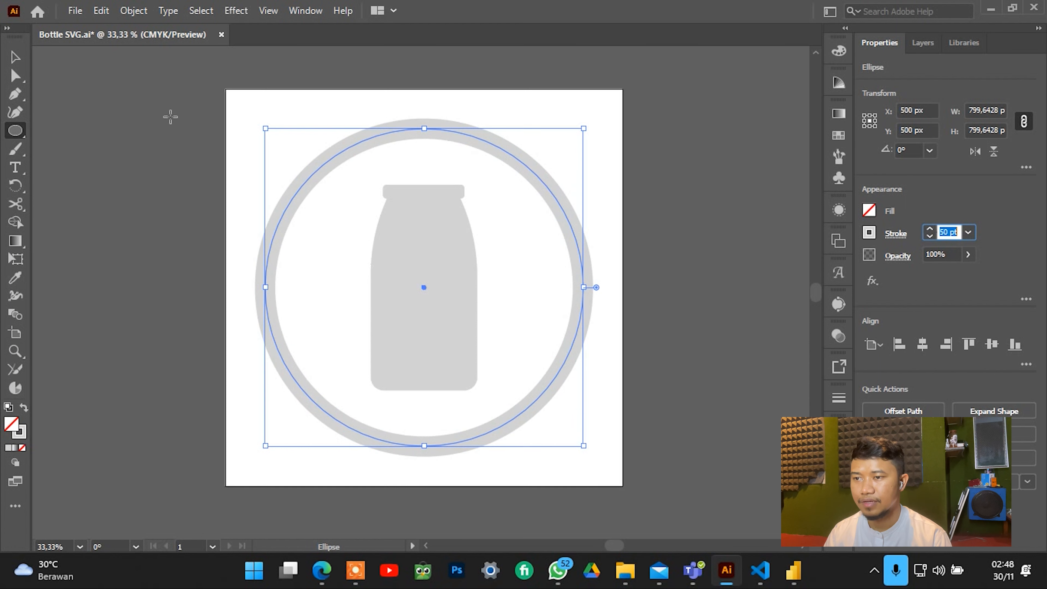
Move the grey ring off centre and undo the move.
{"action": "left_click", "coordinate": [5, 57]}
{"action": "left_click", "coordinate": [251, 147]}
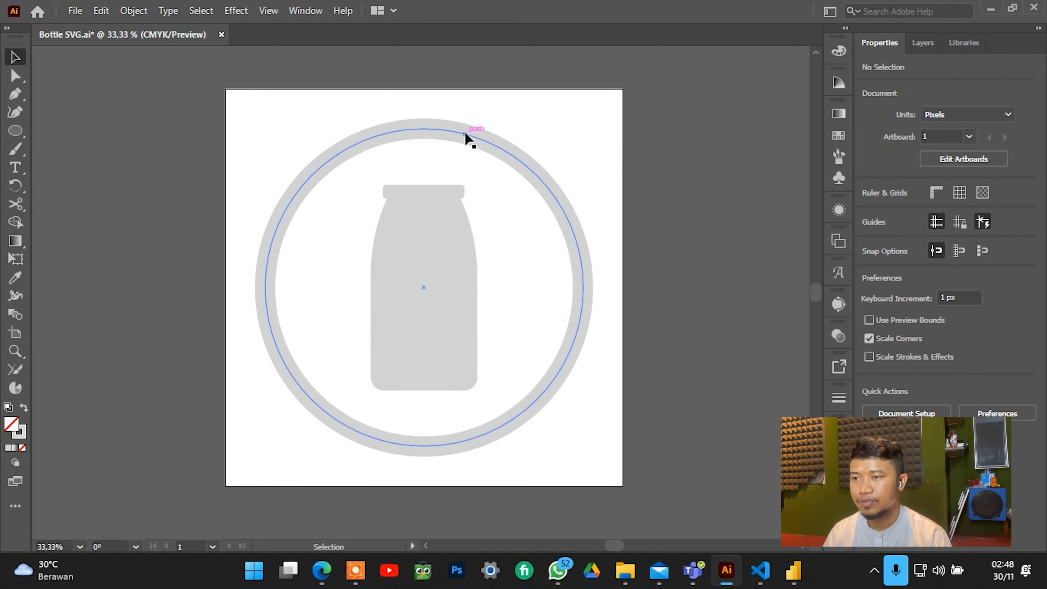
{"action": "left_click_drag", "start_coordinate": [467, 138], "coordinate": [397, 105]}
{"action": "key", "text": "ctrl+z"}
{"action": "left_click", "coordinate": [644, 180]}
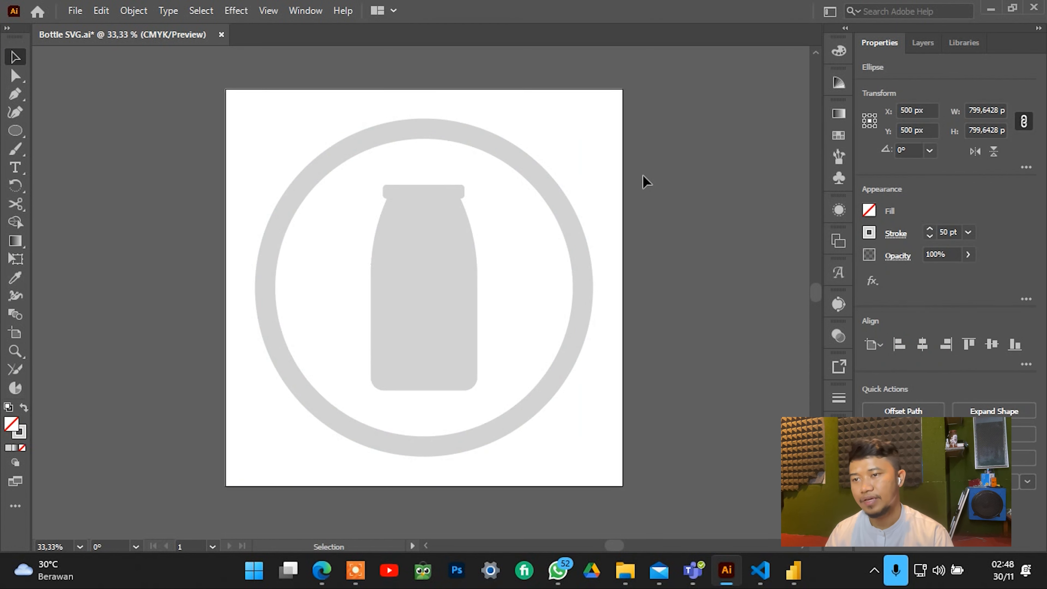
Move the grey rectangle aside, check the blue rectangle's fill colour without changing it, and undo the move.
{"action": "left_click", "coordinate": [550, 190]}
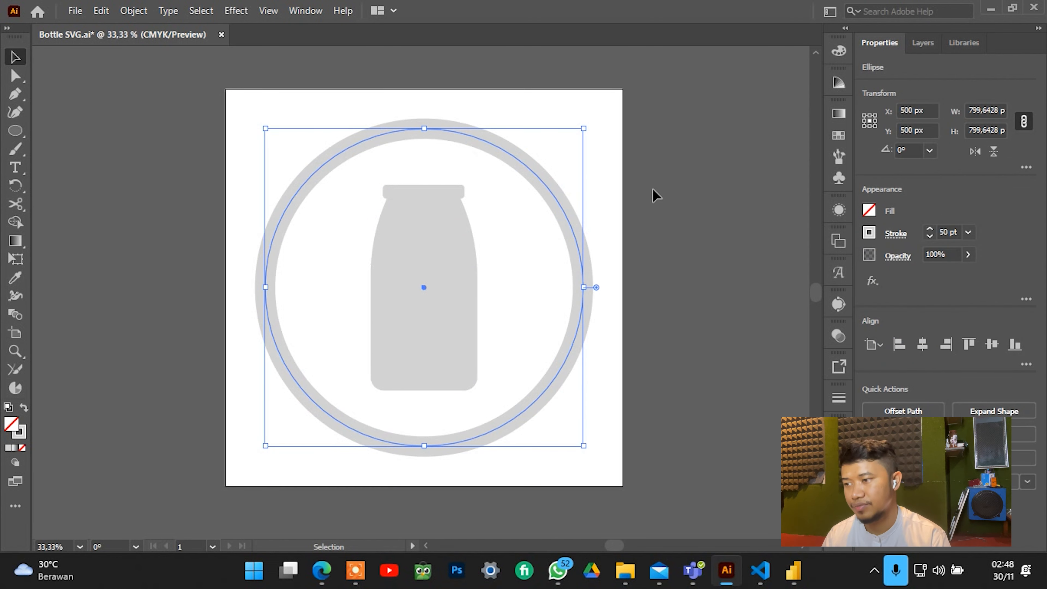
{"action": "key", "text": "ctrl"}
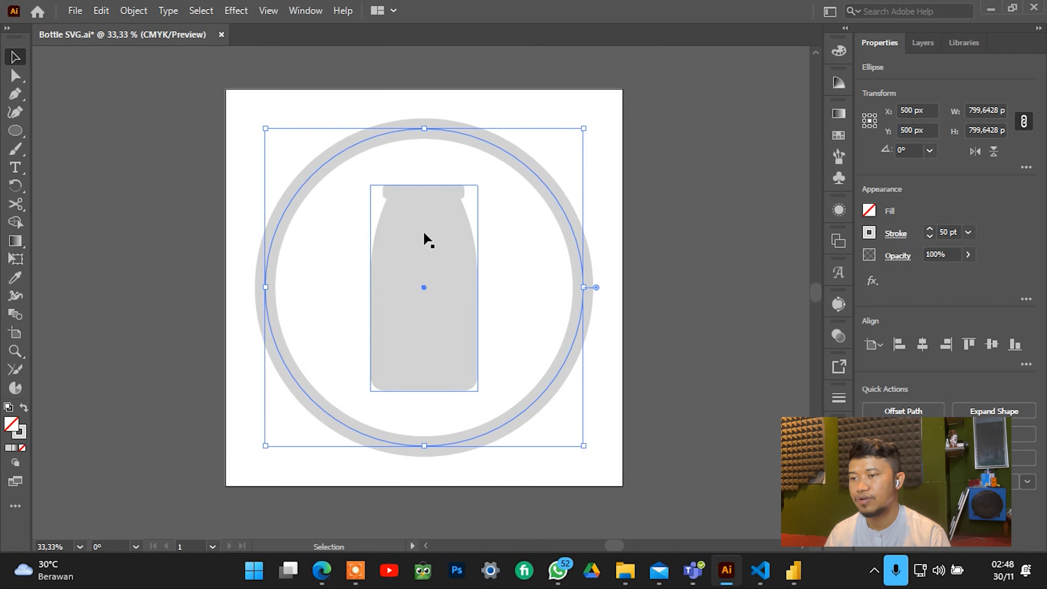
{"action": "left_click_drag", "start_coordinate": [426, 243], "coordinate": [356, 237]}
{"action": "left_click", "coordinate": [452, 248]}
{"action": "double_click", "coordinate": [12, 425]}
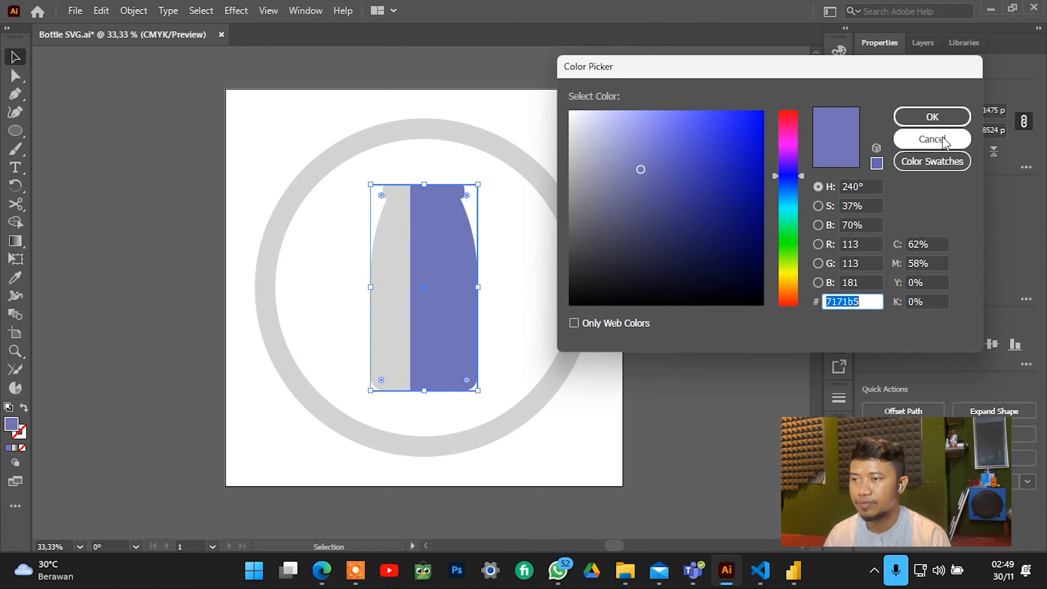
{"action": "left_click", "coordinate": [933, 139]}
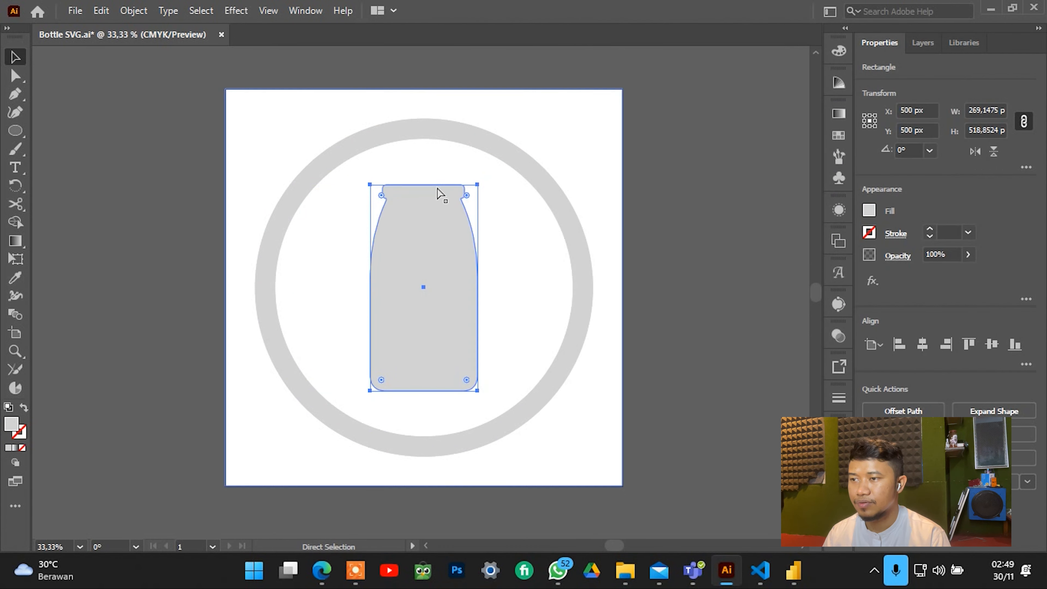
Duplicate the grey ring in place and set the front copy's stroke colour to 7171b5.
{"action": "left_click", "coordinate": [142, 117]}
{"action": "left_click", "coordinate": [304, 196]}
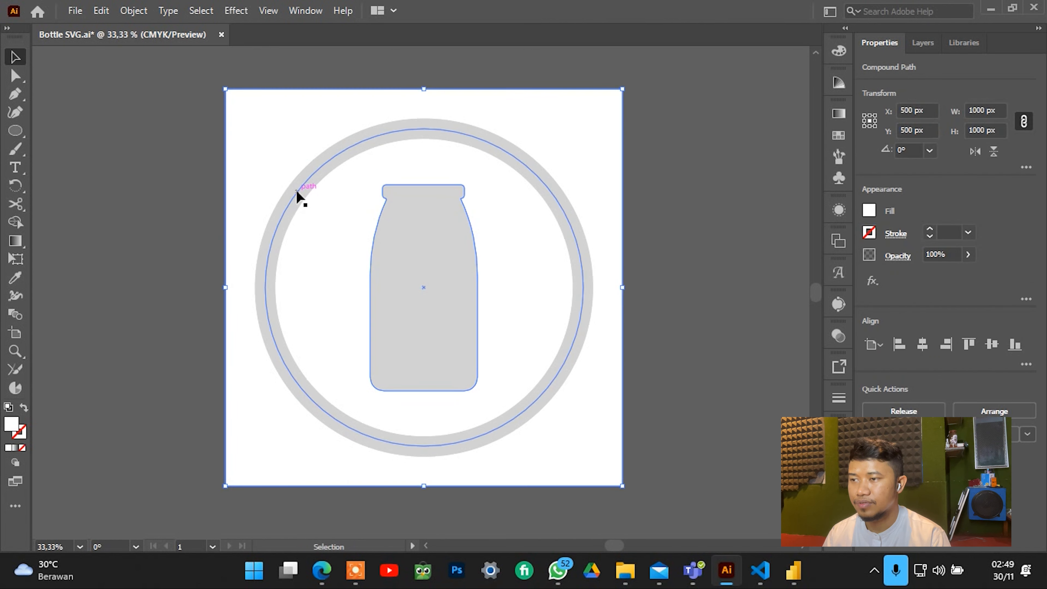
{"action": "left_click", "coordinate": [316, 185], "text": "ctrl"}
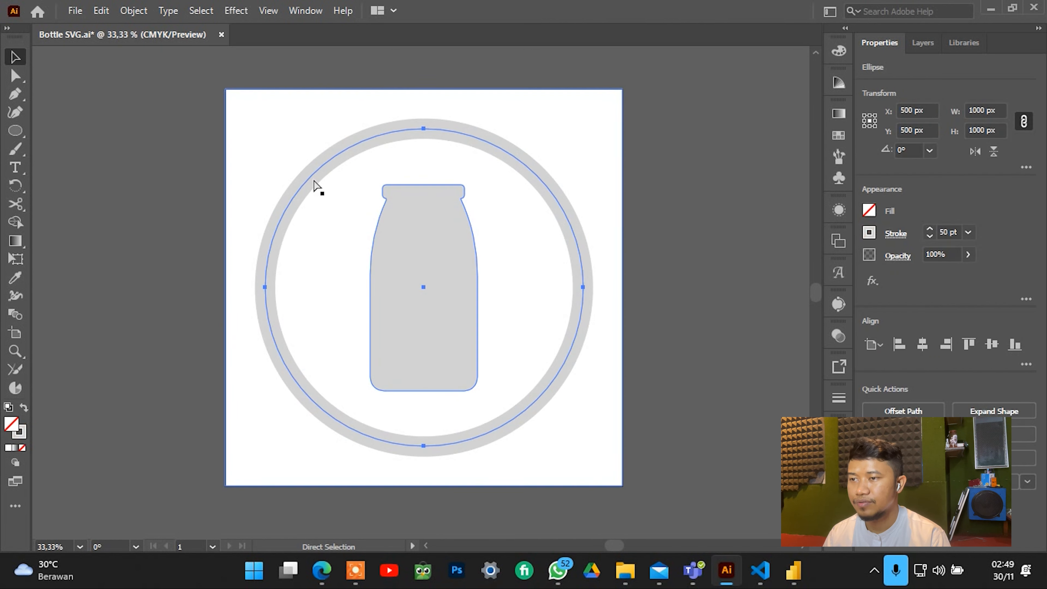
{"action": "left_click", "coordinate": [242, 219]}
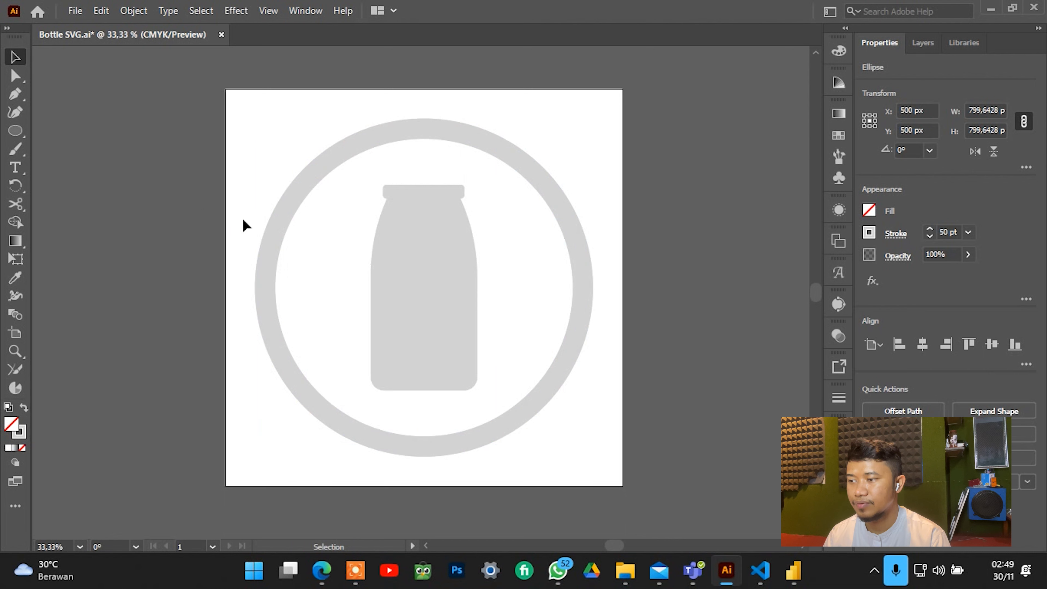
{"action": "left_click_drag", "start_coordinate": [281, 215], "coordinate": [427, 289]}
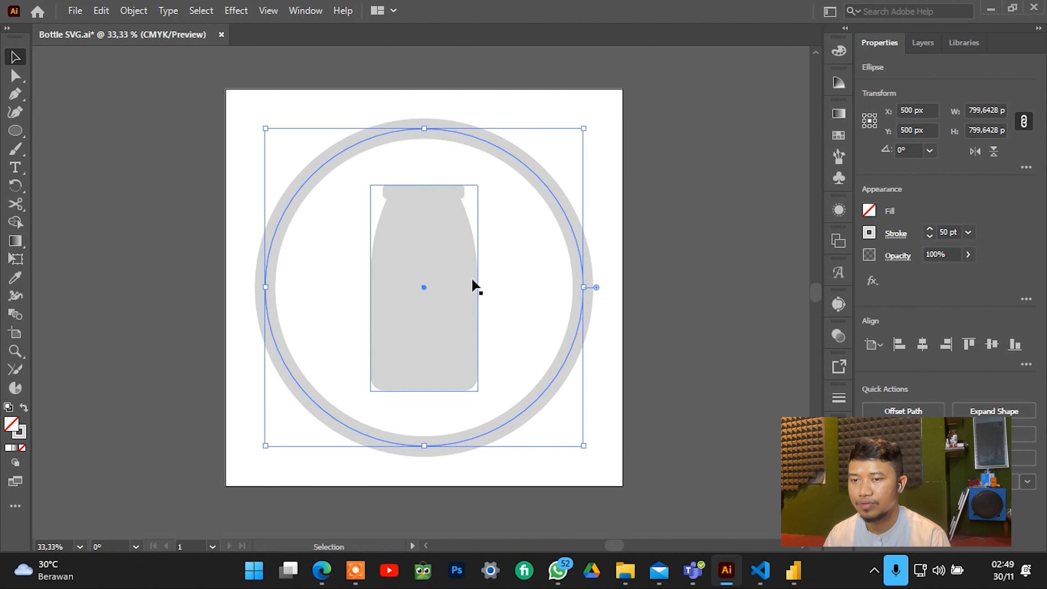
{"action": "left_click", "coordinate": [25, 433]}
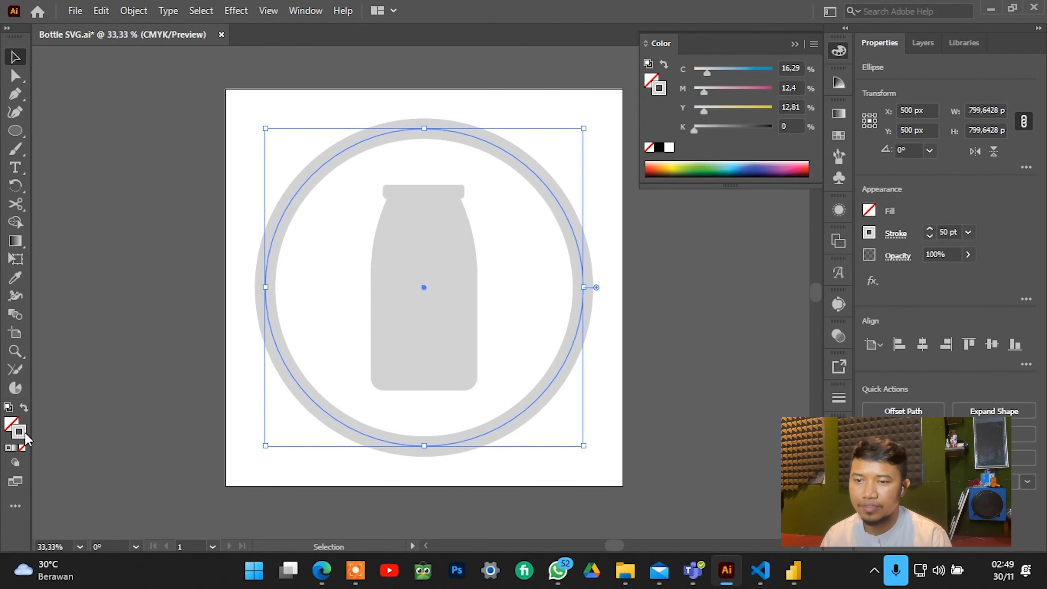
{"action": "double_click", "coordinate": [22, 429]}
{"action": "left_click", "coordinate": [867, 294]}
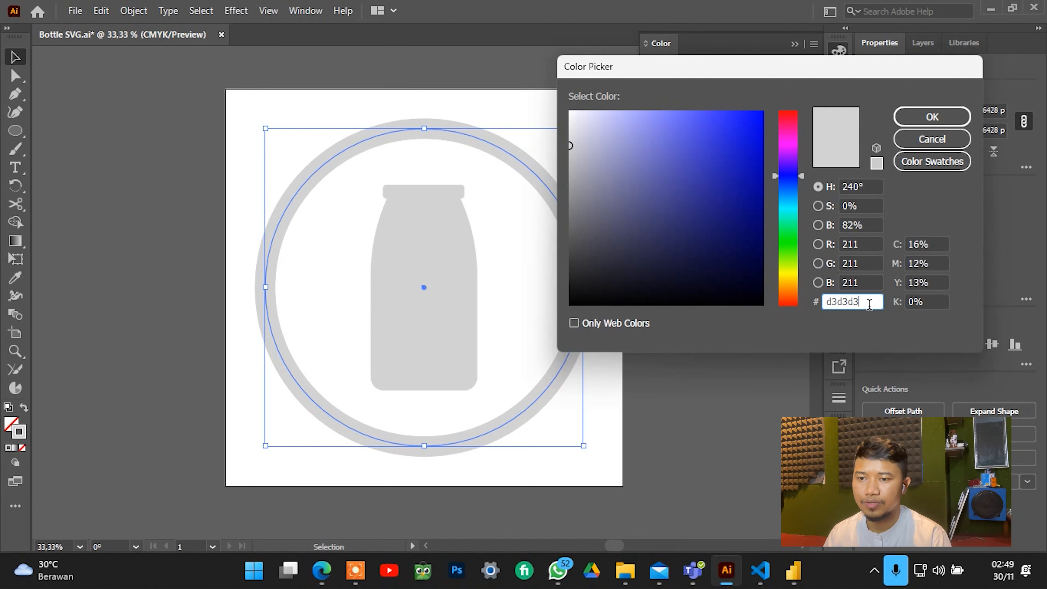
{"action": "double_click", "coordinate": [869, 303]}
{"action": "type", "text": "7171b5"}
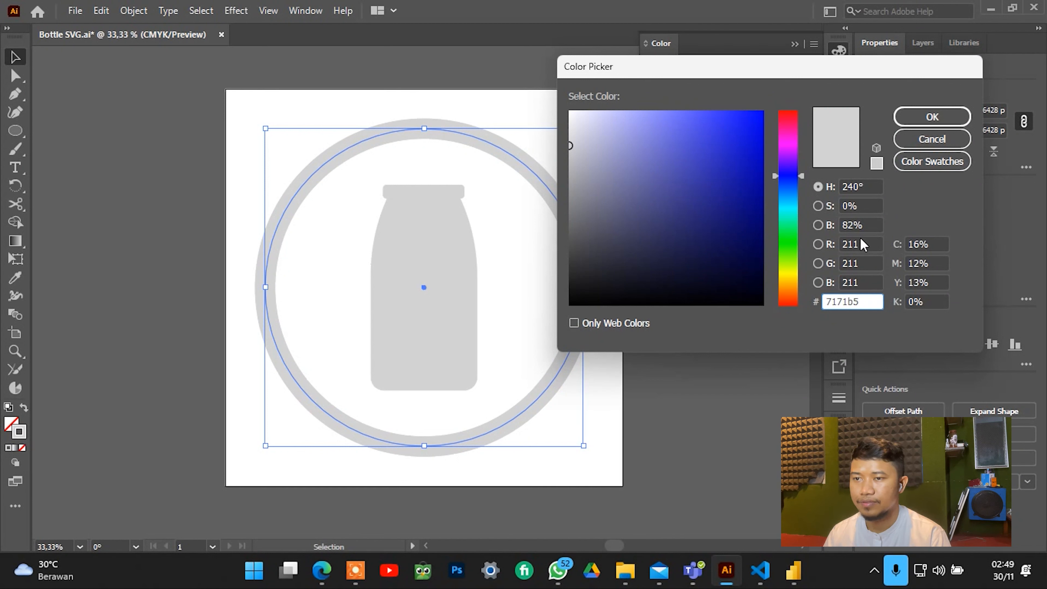
{"action": "left_click", "coordinate": [864, 244]}
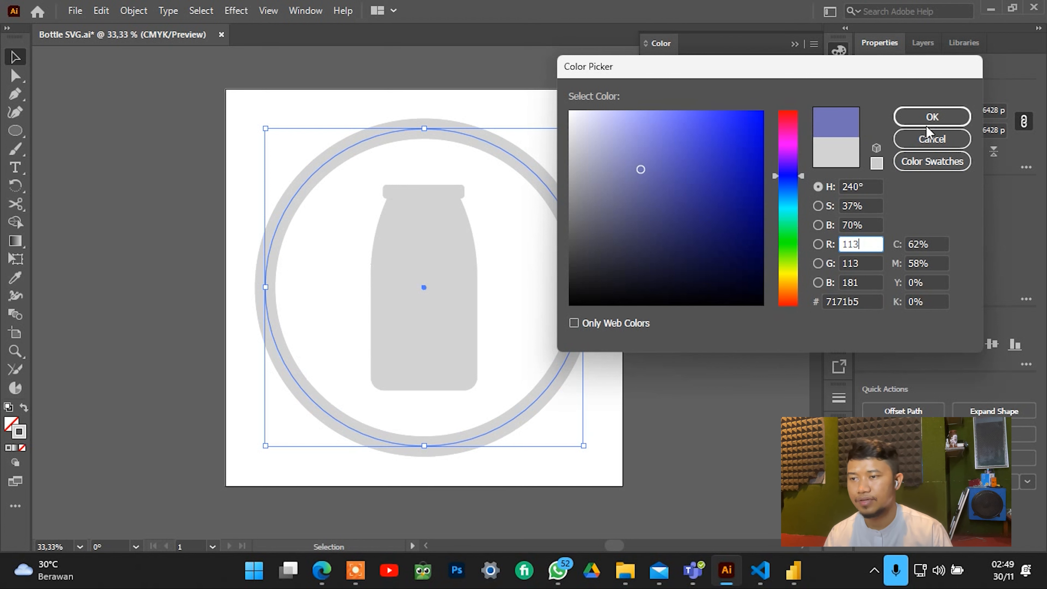
{"action": "left_click", "coordinate": [932, 118]}
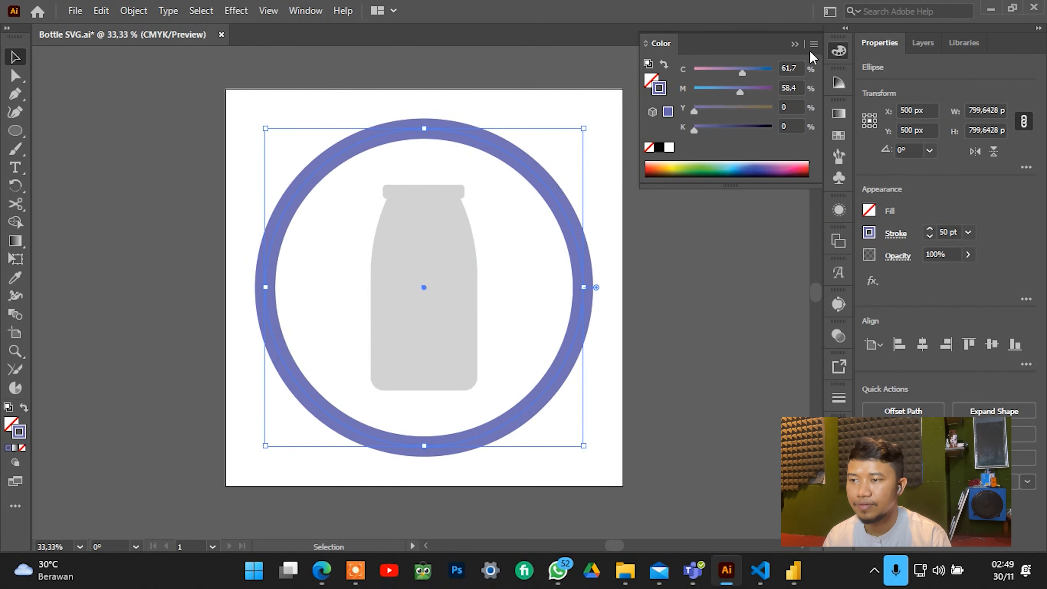
{"action": "left_click", "coordinate": [795, 44]}
{"action": "left_click", "coordinate": [673, 131]}
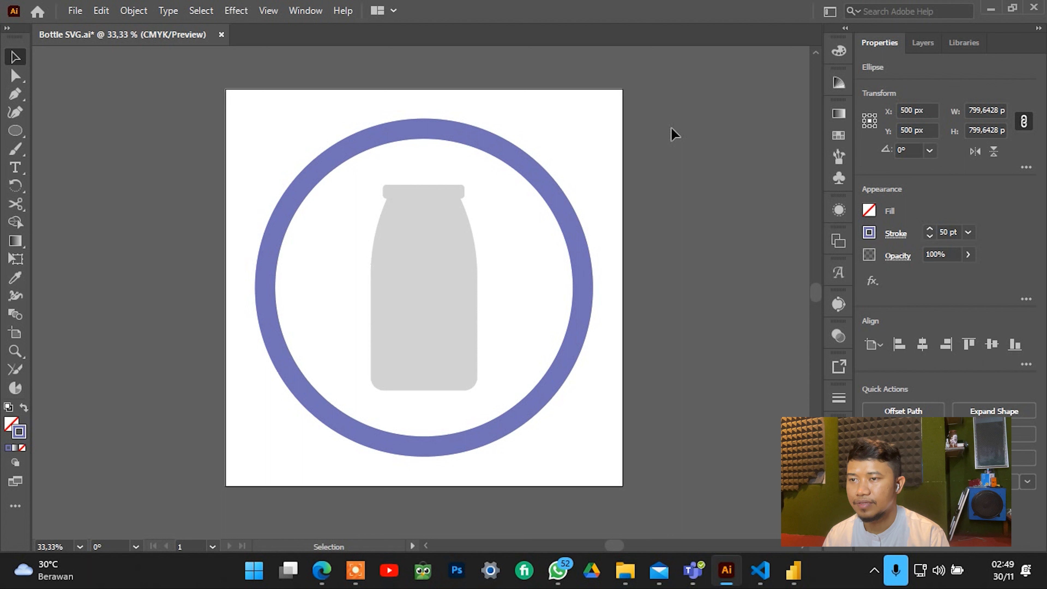
Cut the blue ring open at its uppermost anchor point with the Scissors tool.
{"action": "left_click", "coordinate": [462, 137]}
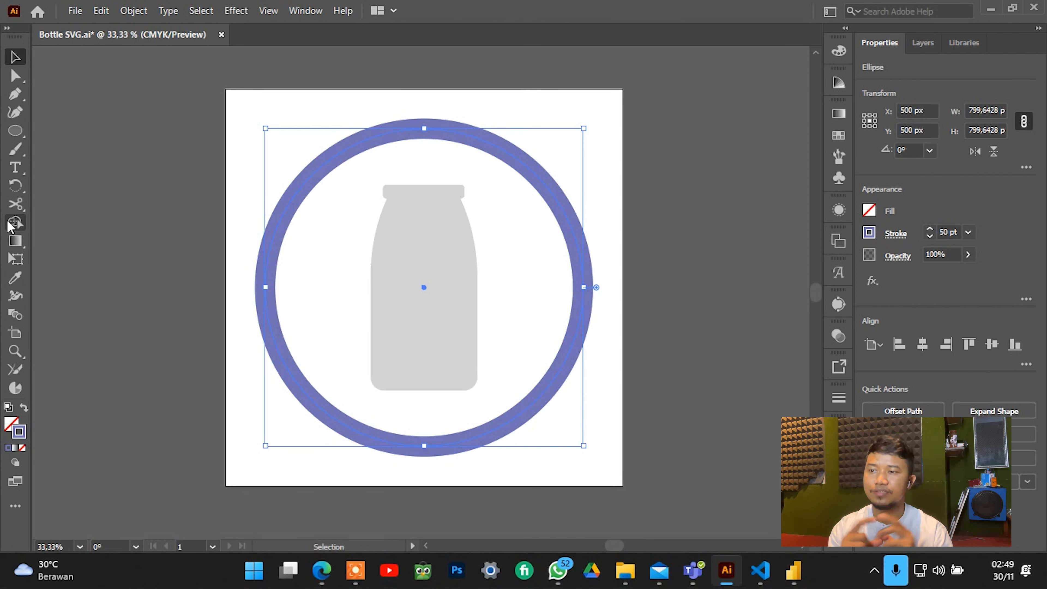
{"action": "left_click", "coordinate": [16, 204]}
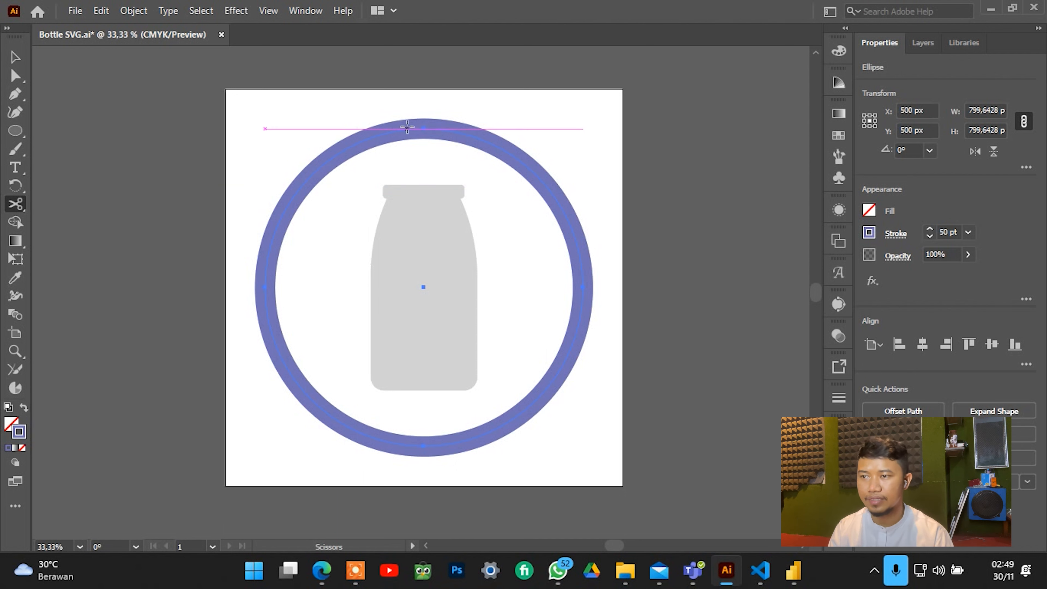
{"action": "scroll", "coordinate": [424, 128], "scroll_direction": "up", "scroll_amount": 5}
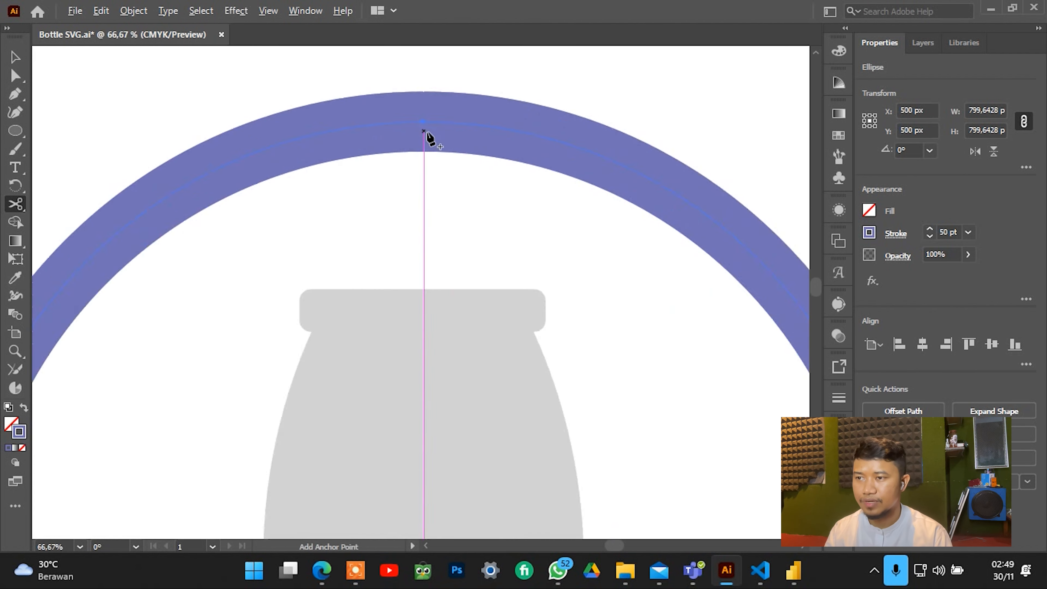
{"action": "left_click", "coordinate": [420, 115]}
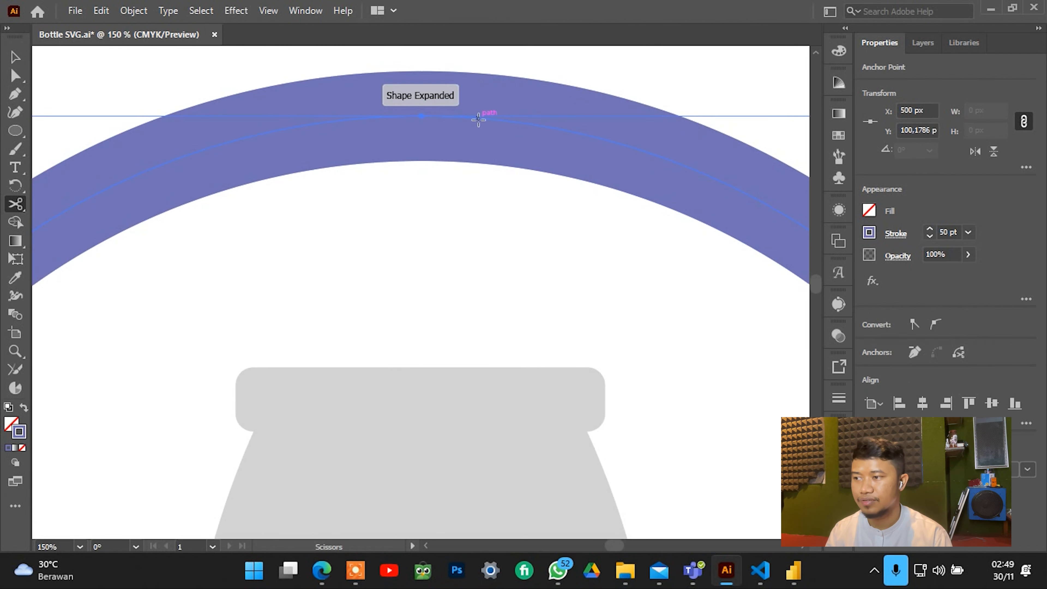
{"action": "scroll", "coordinate": [478, 110], "scroll_direction": "down", "scroll_amount": 5}
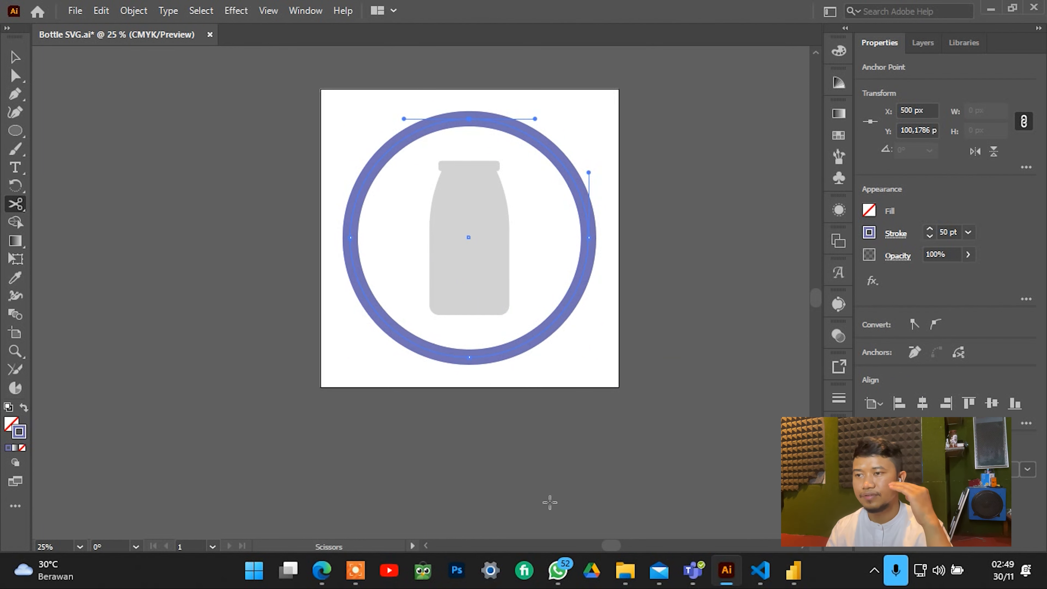
{"action": "left_click", "coordinate": [355, 571]}
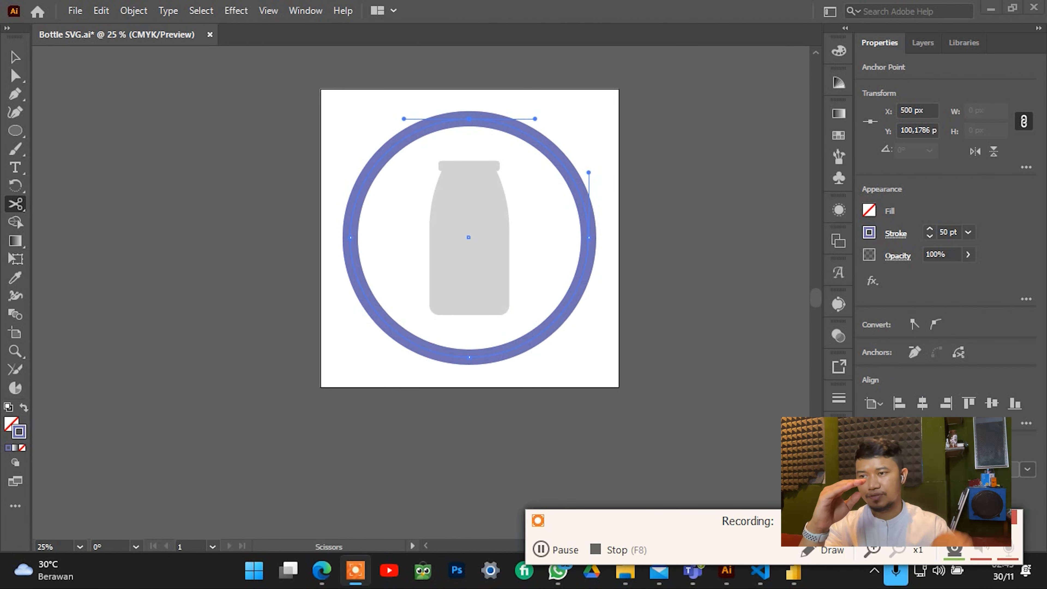
{"action": "left_click", "coordinate": [984, 516]}
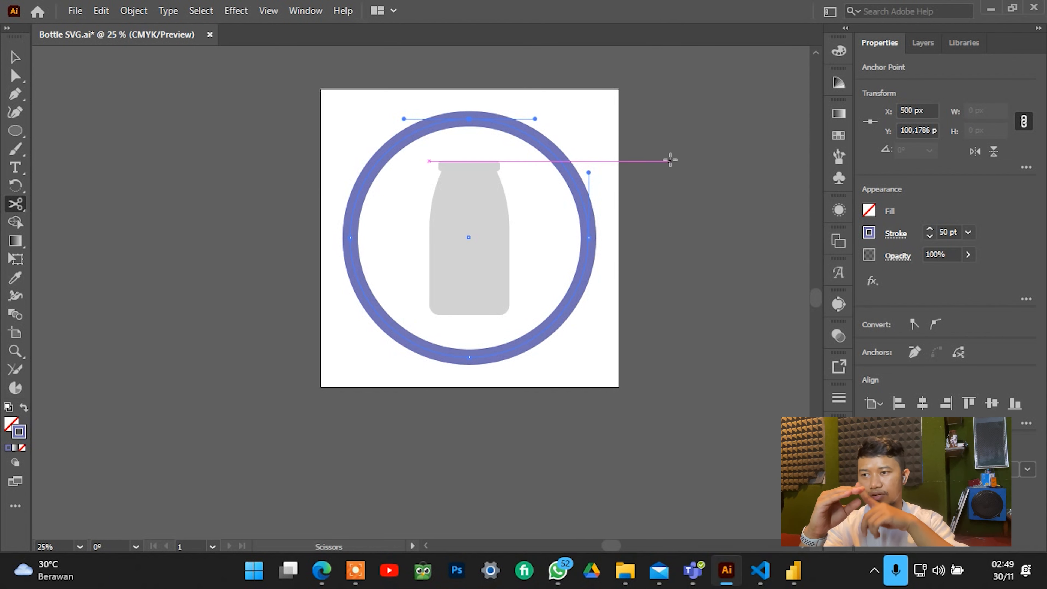
{"action": "left_click_drag", "start_coordinate": [670, 158], "coordinate": [599, 216]}
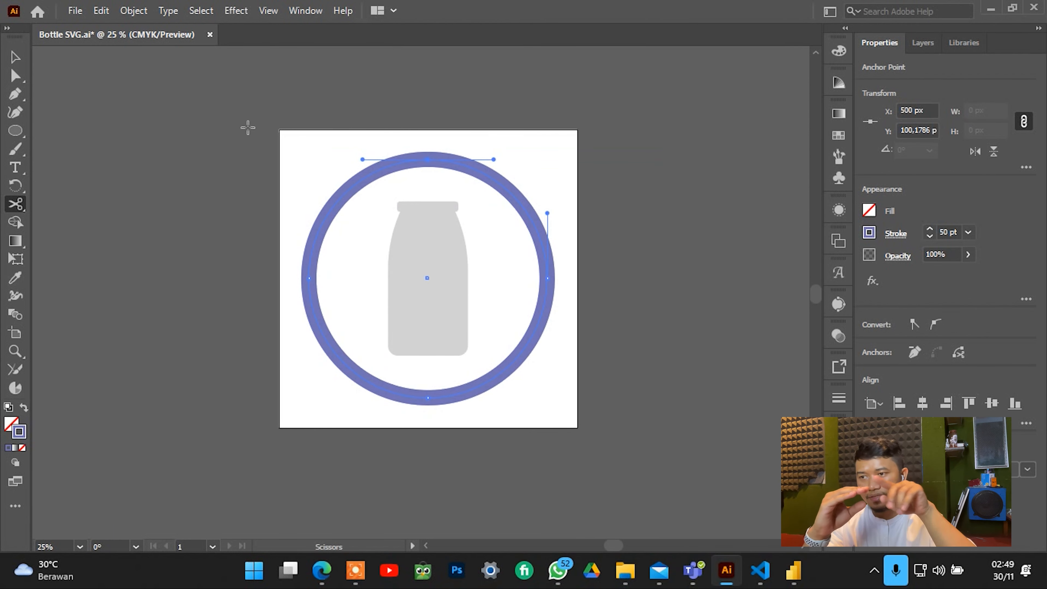
Move the blue ring's cut end away from the circle with the Direct Selection tool twice, undoing each move.
{"action": "left_click", "coordinate": [15, 76]}
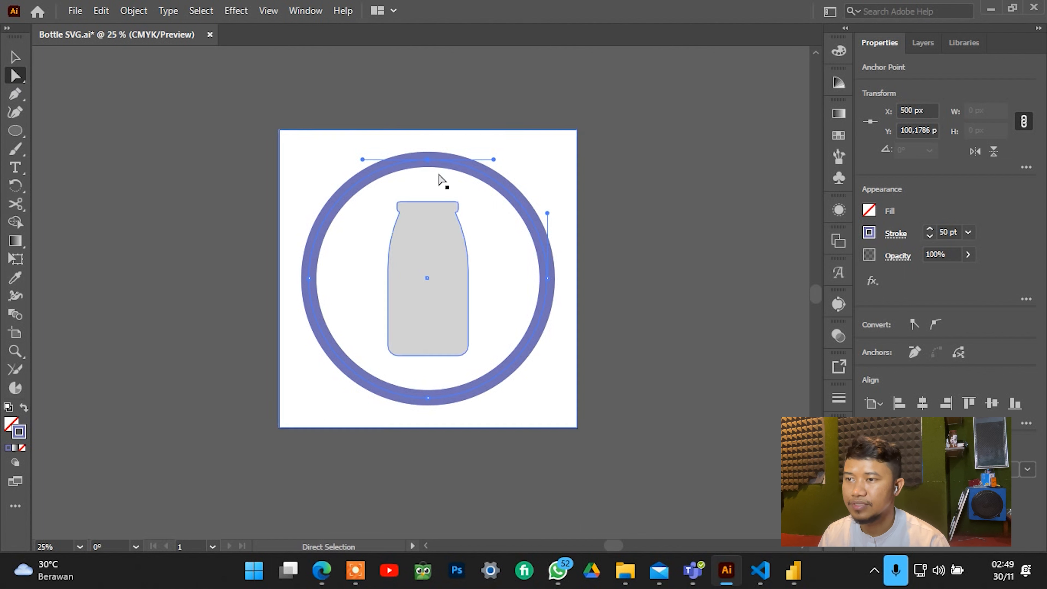
{"action": "left_click_drag", "start_coordinate": [429, 160], "coordinate": [325, 107]}
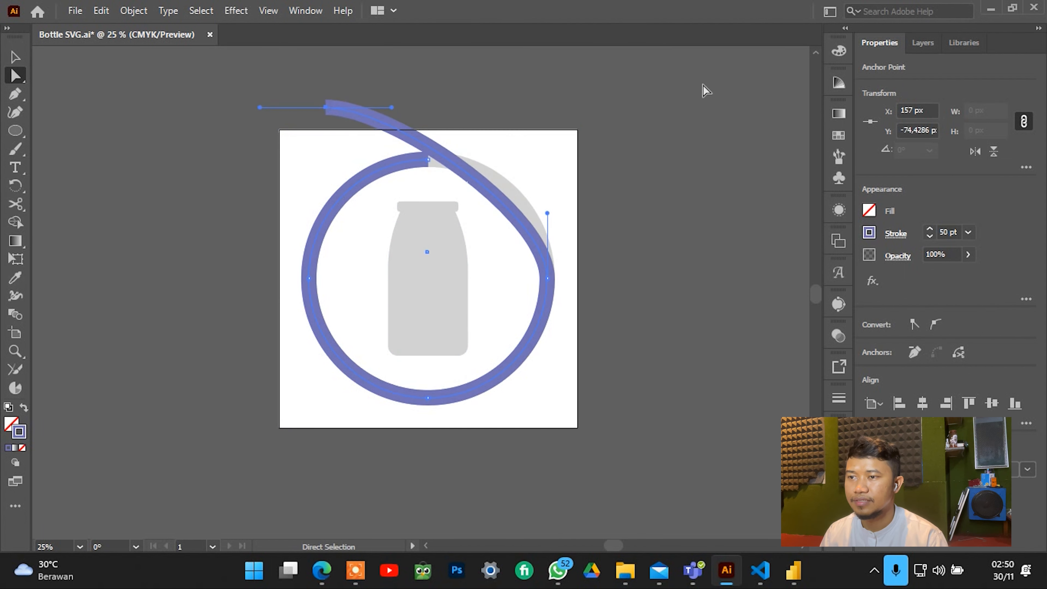
{"action": "key", "text": "ctrl+z"}
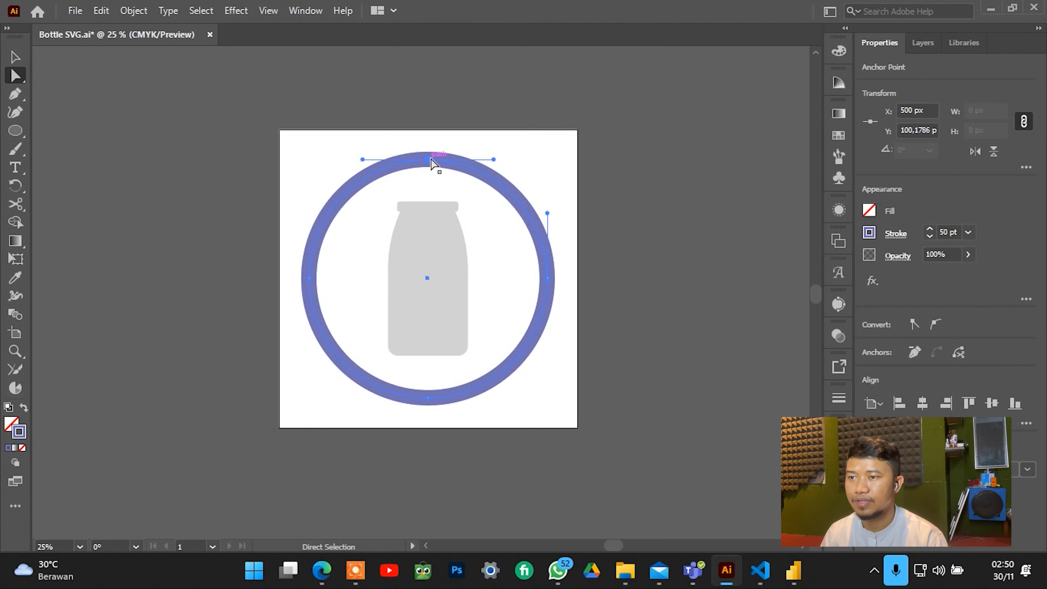
{"action": "left_click_drag", "start_coordinate": [430, 161], "coordinate": [500, 153]}
{"action": "scroll", "coordinate": [514, 158], "scroll_direction": "up", "scroll_amount": 3}
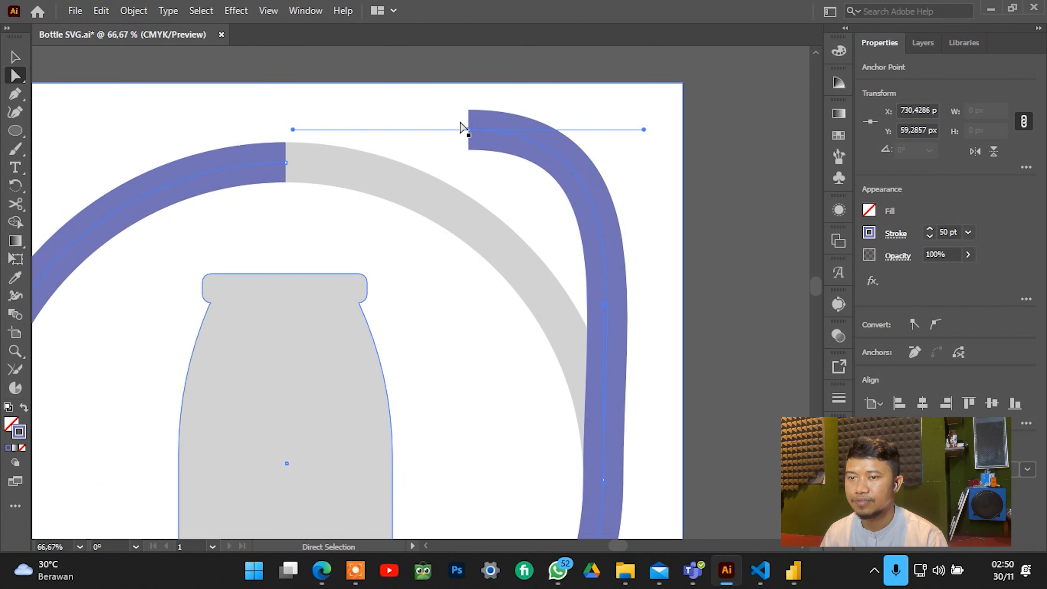
{"action": "scroll", "coordinate": [481, 136], "scroll_direction": "down", "scroll_amount": 2}
{"action": "key", "text": "ctrl+z"}
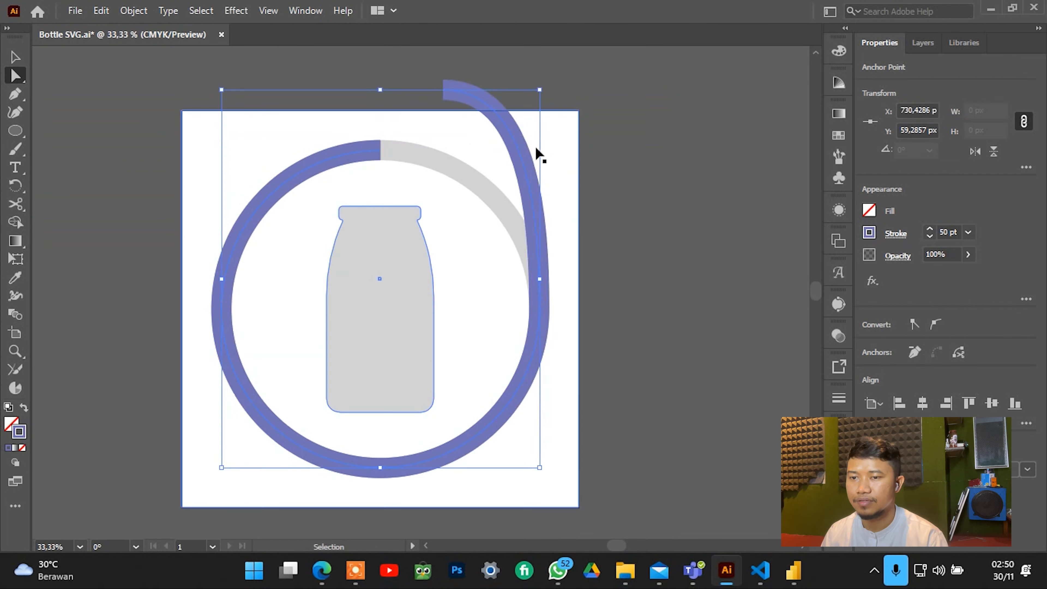
{"action": "key", "text": "ctrl+z"}
Give the blue ring's stroke a round cap, test it by moving the cut end, and undo that move.
{"action": "left_click", "coordinate": [380, 150]}
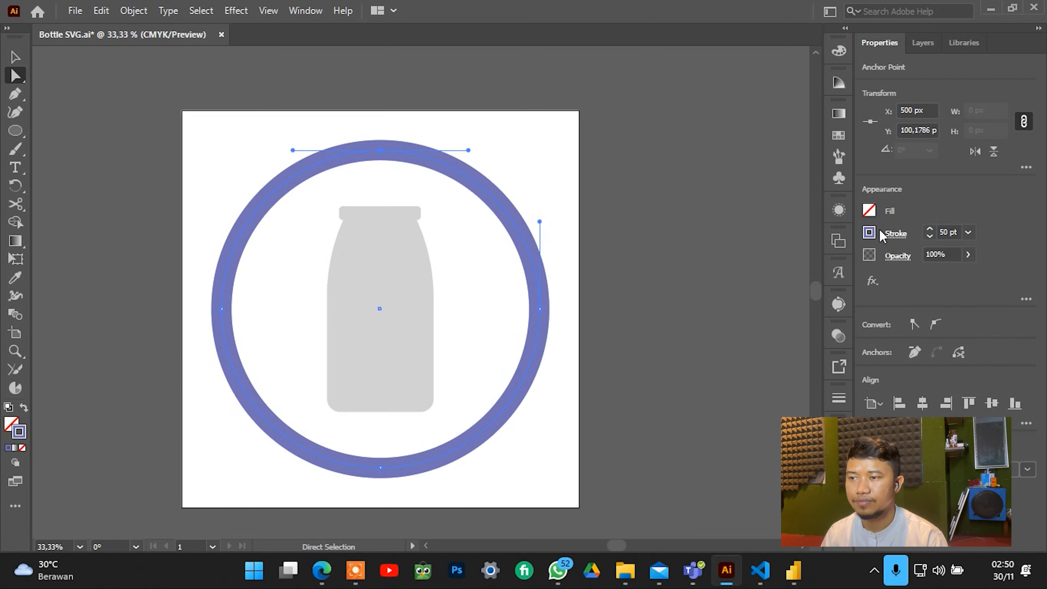
{"action": "left_click", "coordinate": [899, 234]}
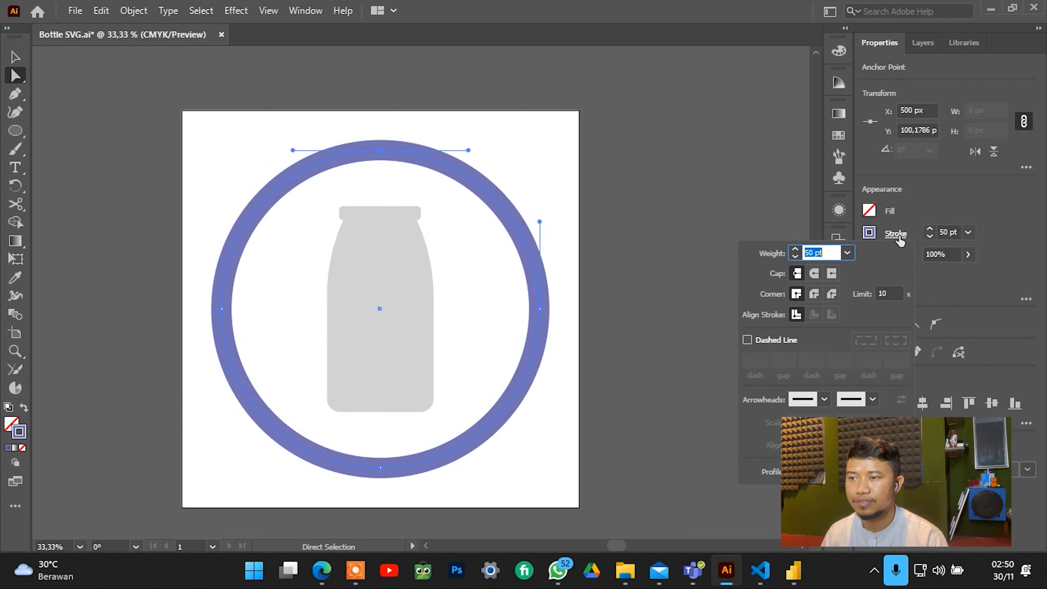
{"action": "left_click", "coordinate": [815, 274]}
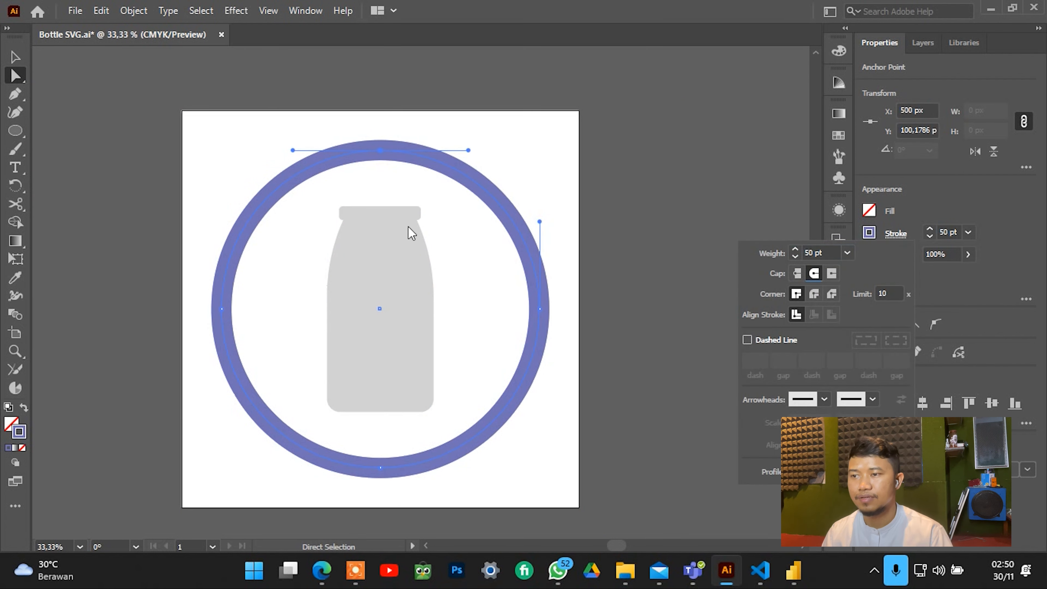
{"action": "left_click", "coordinate": [462, 139]}
{"action": "left_click_drag", "start_coordinate": [380, 150], "coordinate": [434, 111]}
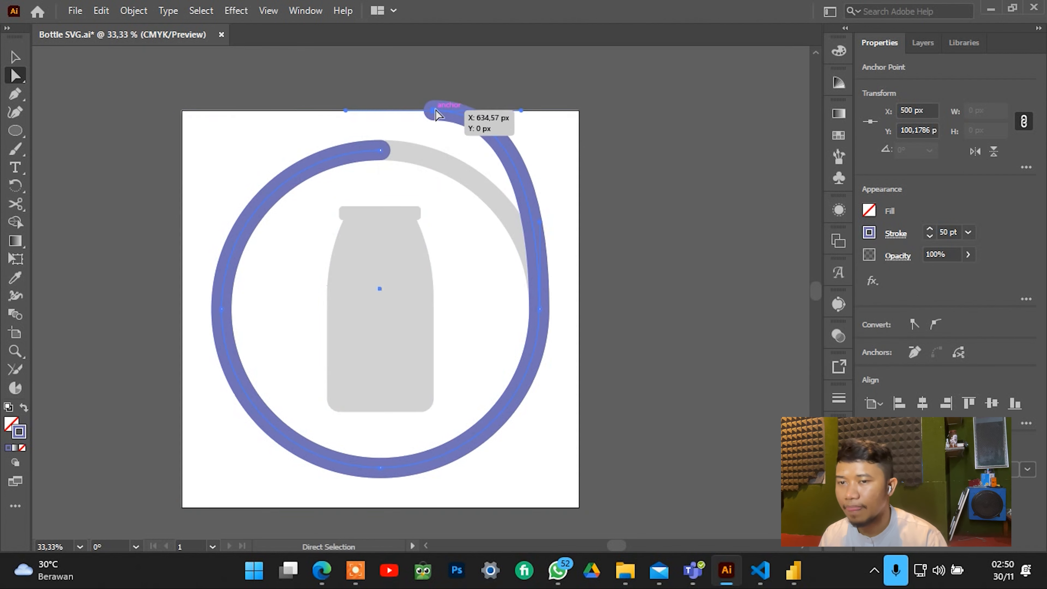
{"action": "key", "text": "ctrl+z"}
Deselect the artwork and save the document.
{"action": "left_click", "coordinate": [499, 110]}
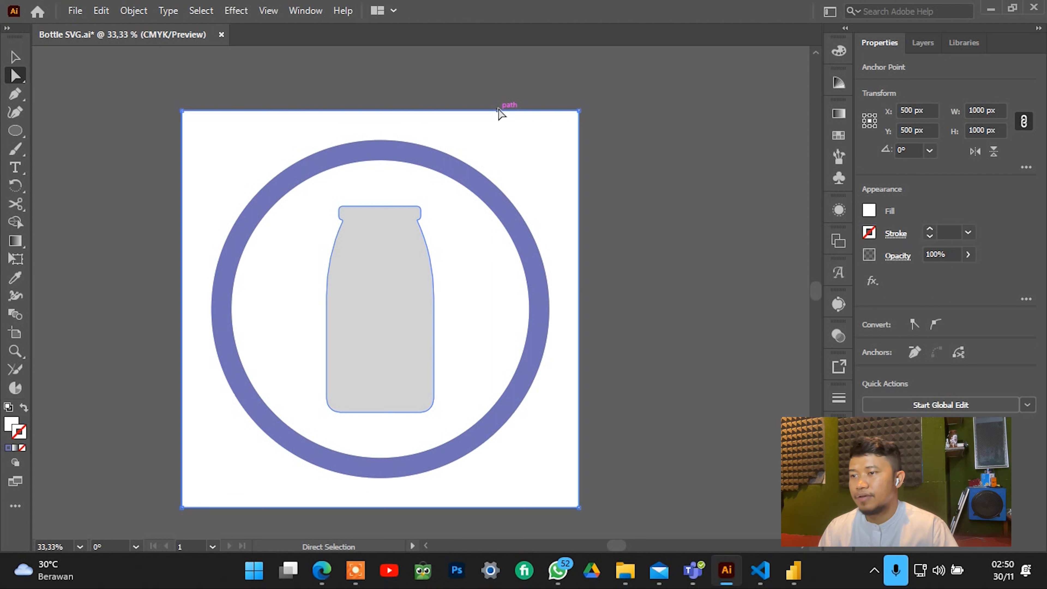
{"action": "left_click", "coordinate": [324, 258]}
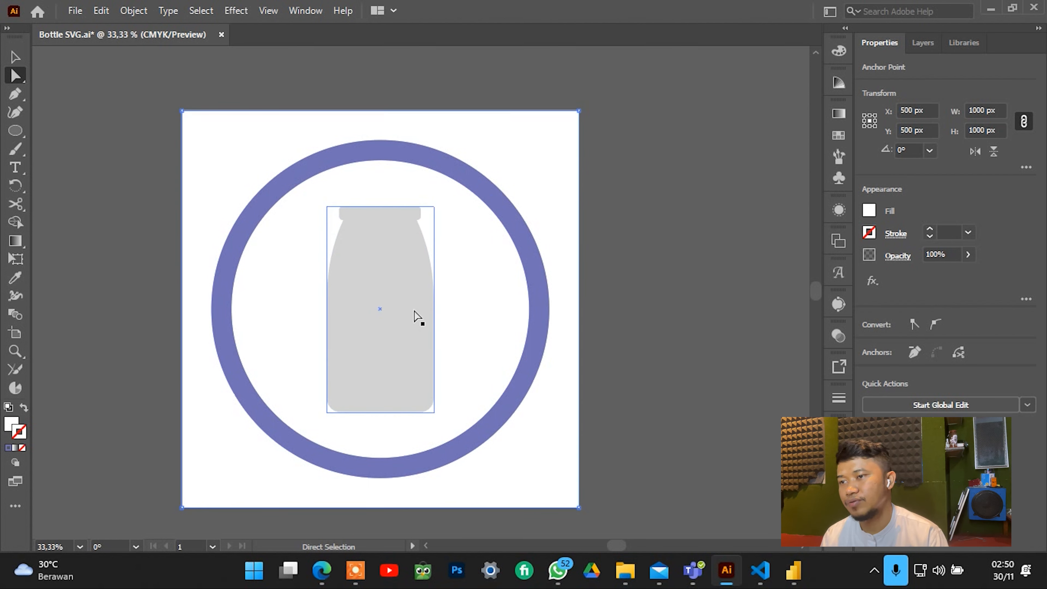
{"action": "left_click", "coordinate": [726, 181]}
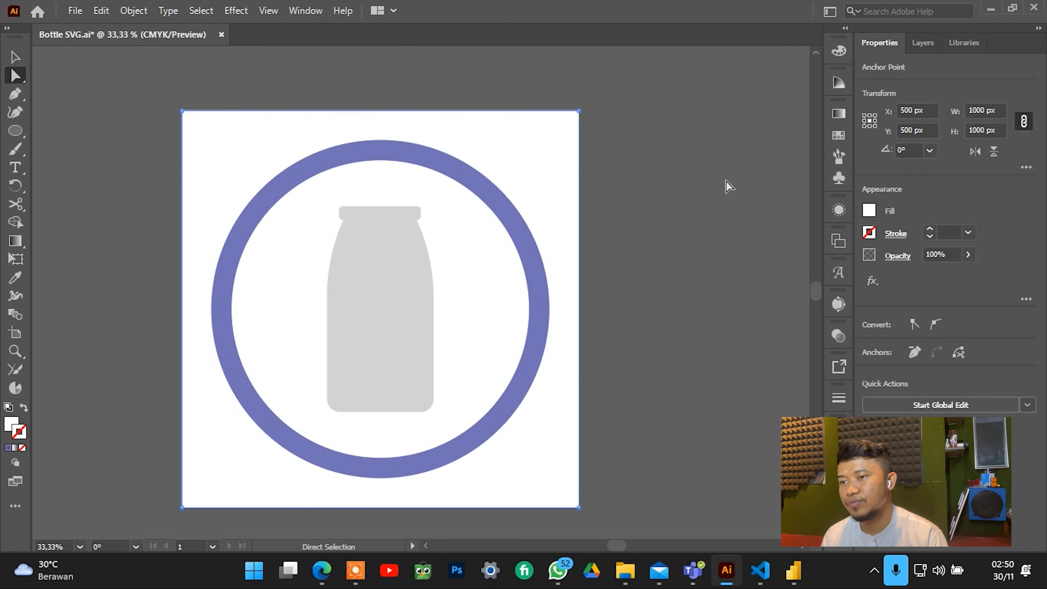
{"action": "left_click_drag", "start_coordinate": [438, 115], "coordinate": [510, 115]}
{"action": "key", "text": "ctrl"}
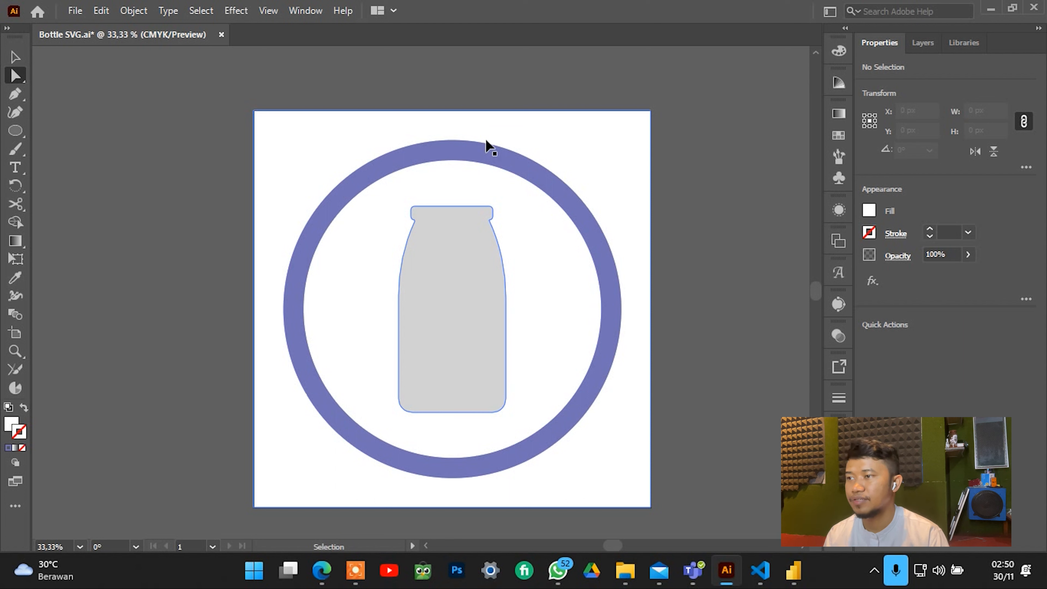
{"action": "key", "text": "ctrl+s"}
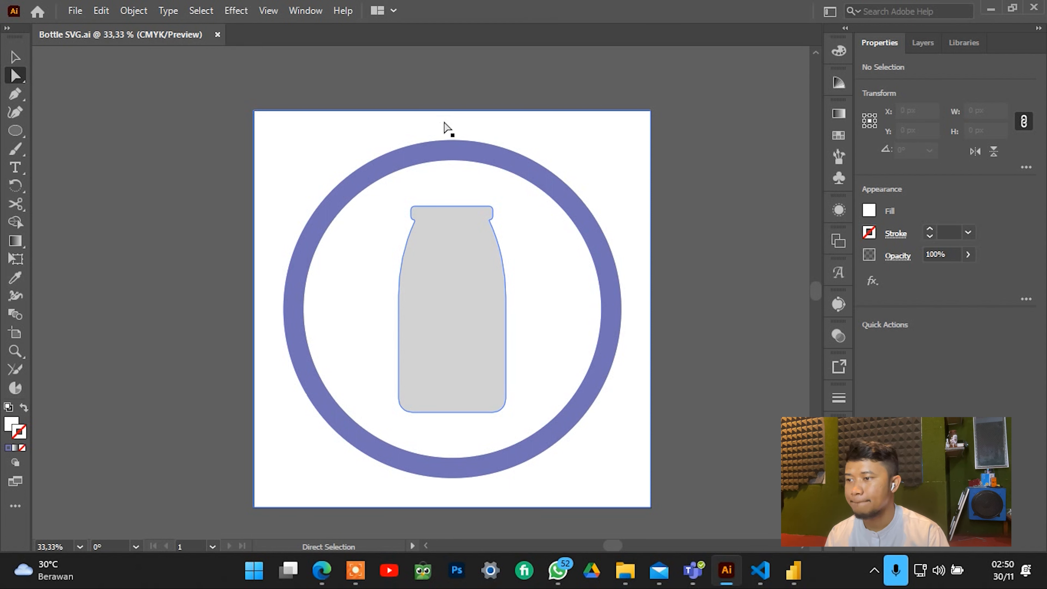
Export the artboard for screens in SVG format under the name Bottle SVG.
{"action": "left_click", "coordinate": [76, 10]}
{"action": "mouse_move", "coordinate": [138, 312]}
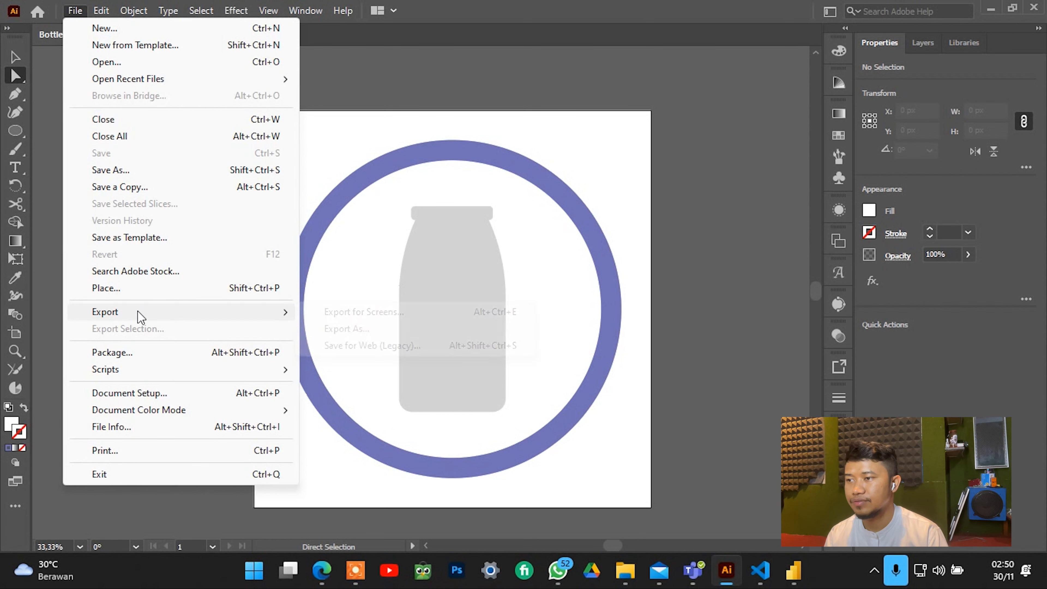
{"action": "left_click", "coordinate": [312, 314]}
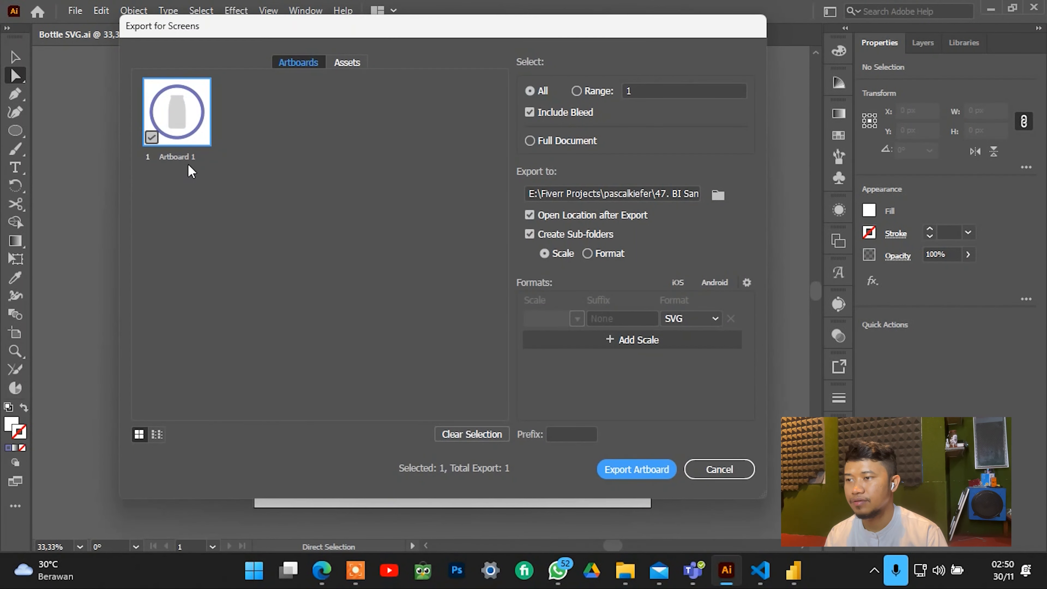
{"action": "double_click", "coordinate": [188, 156]}
{"action": "type", "text": "Bottle SVG"}
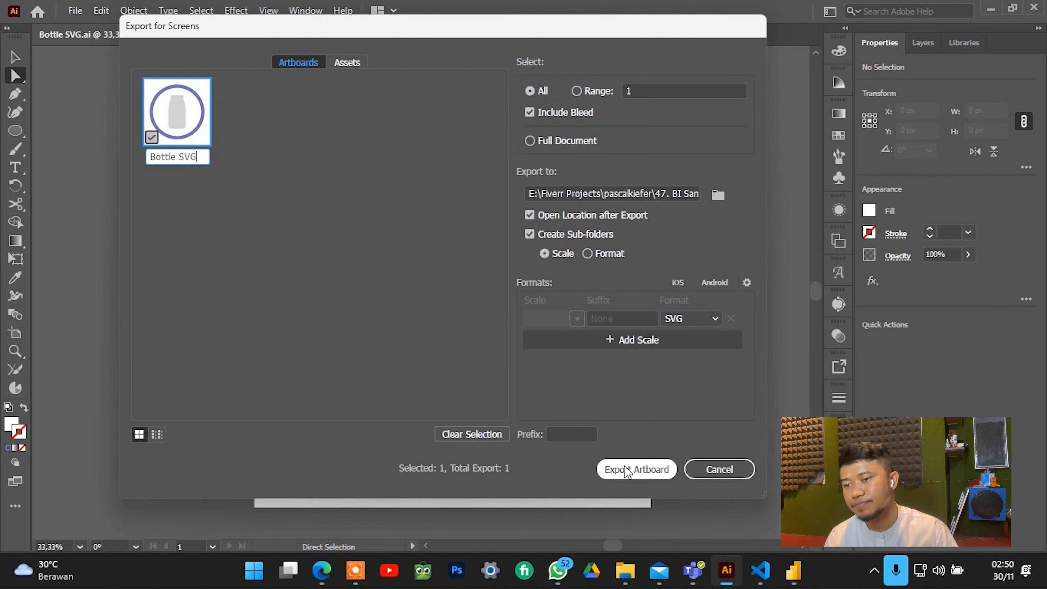
{"action": "left_click", "coordinate": [647, 474]}
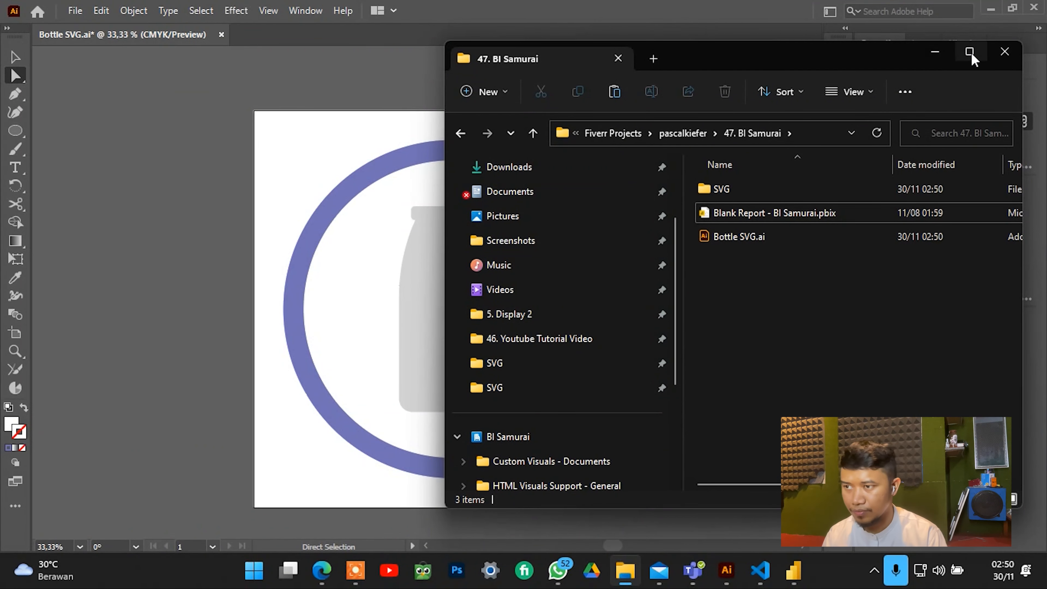
Maximize the export location window and open its SVG folder to locate Bottle SVG.svg.
{"action": "left_click", "coordinate": [970, 53]}
{"action": "double_click", "coordinate": [409, 143]}
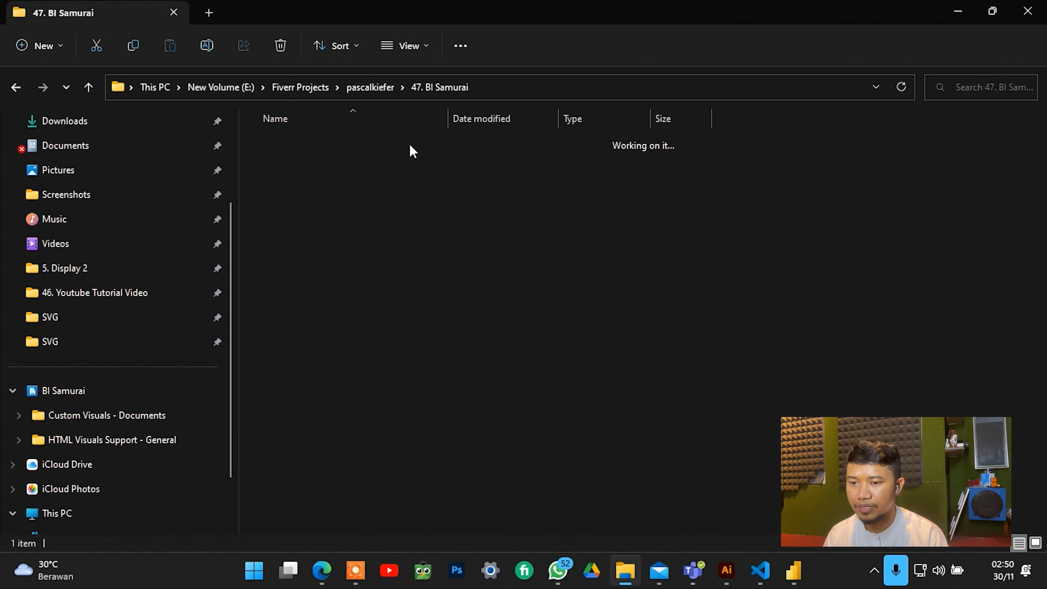
{"action": "left_click", "coordinate": [288, 151]}
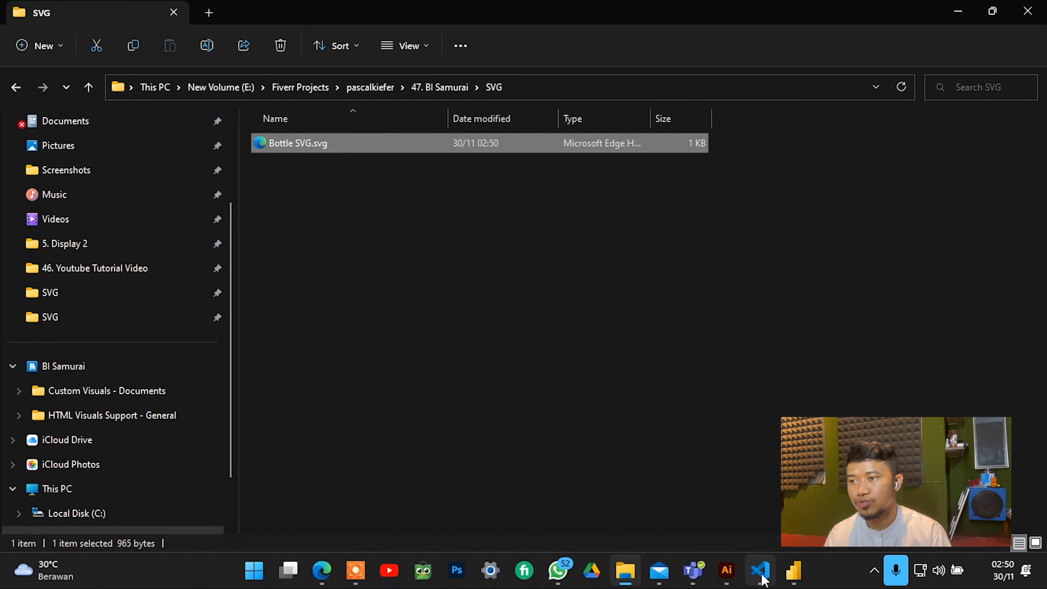
{"action": "left_click", "coordinate": [809, 505]}
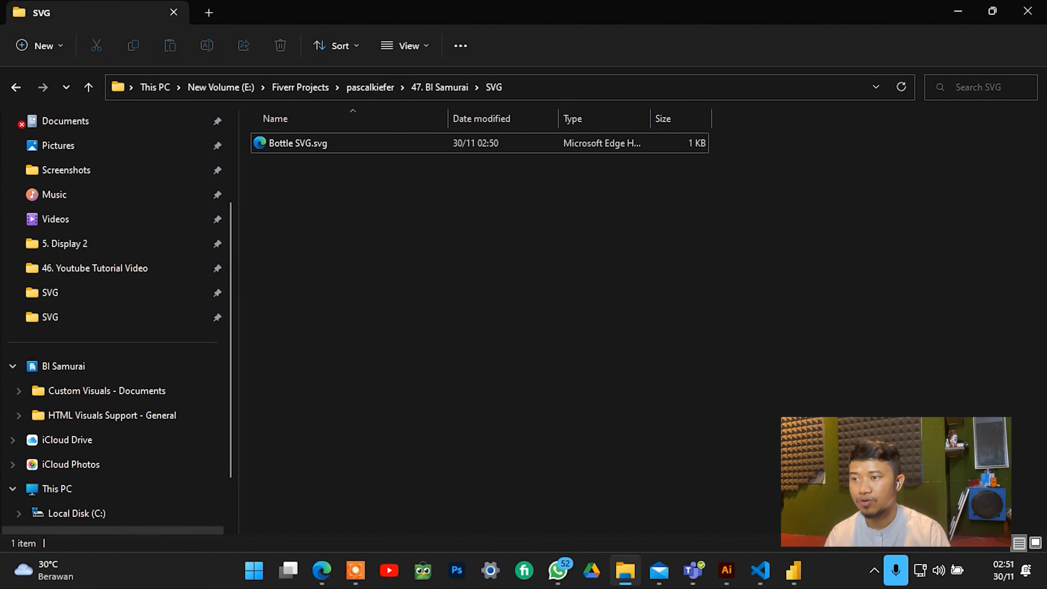
Switch to Visual Studio Code, clear all code from index.html, and close the old Bottle.svg file and the find box.
{"action": "left_click", "coordinate": [762, 572]}
{"action": "left_click", "coordinate": [337, 365]}
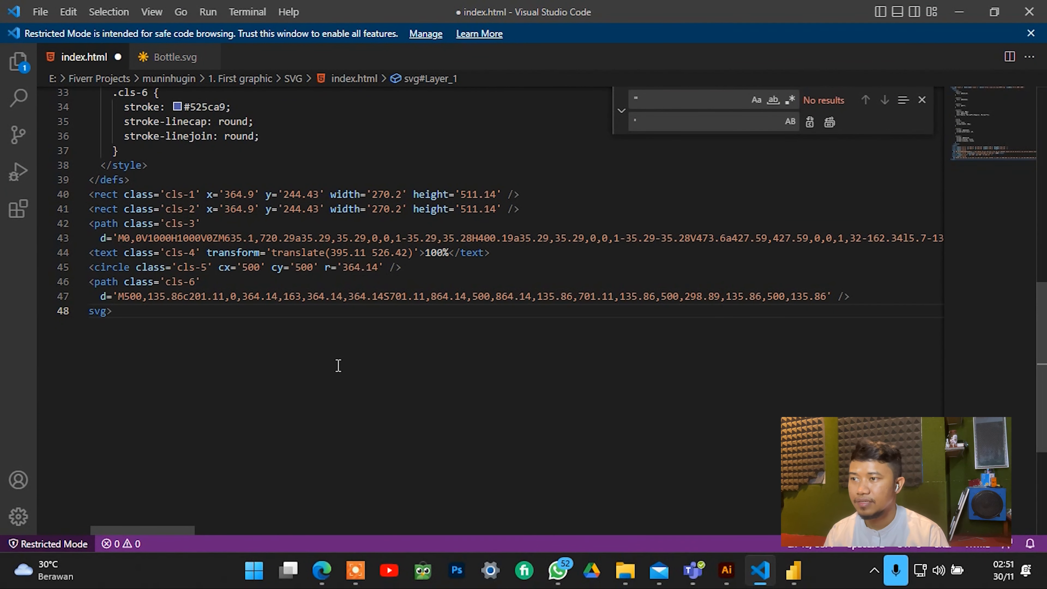
{"action": "key", "text": "ctrl+a"}
{"action": "key", "text": "BackSpace"}
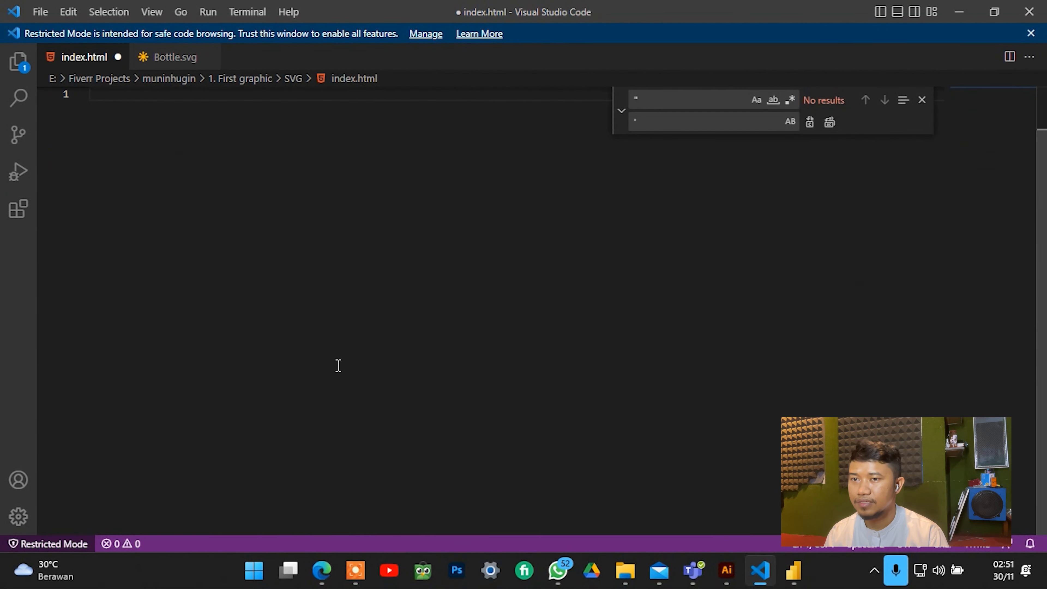
{"action": "left_click", "coordinate": [209, 58]}
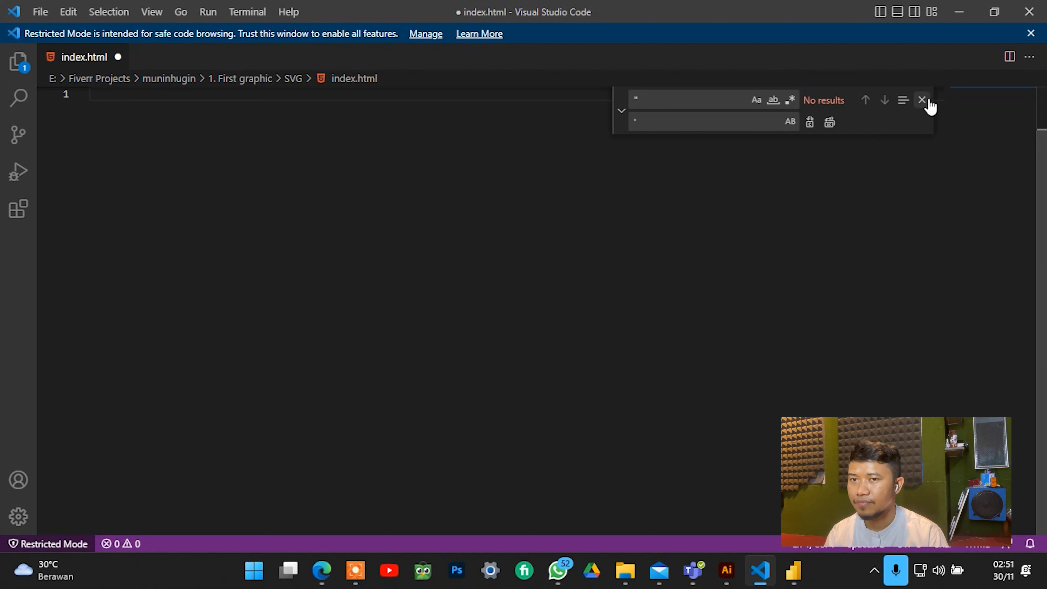
{"action": "left_click", "coordinate": [921, 100]}
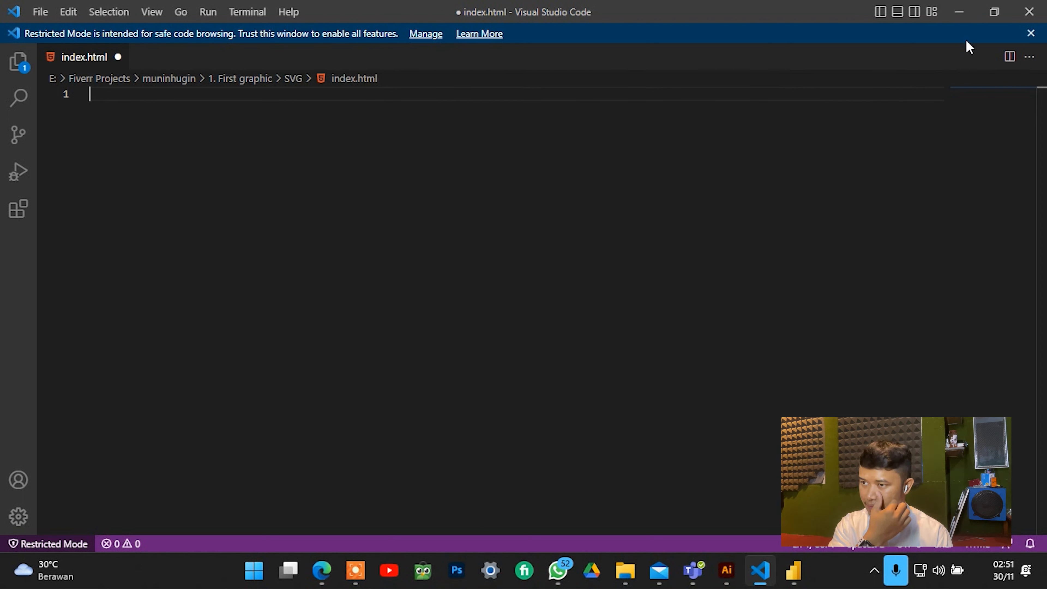
Open the exported Bottle SVG.svg in Visual Studio Code and copy its entire code into the empty index.html.
{"action": "left_click", "coordinate": [959, 11]}
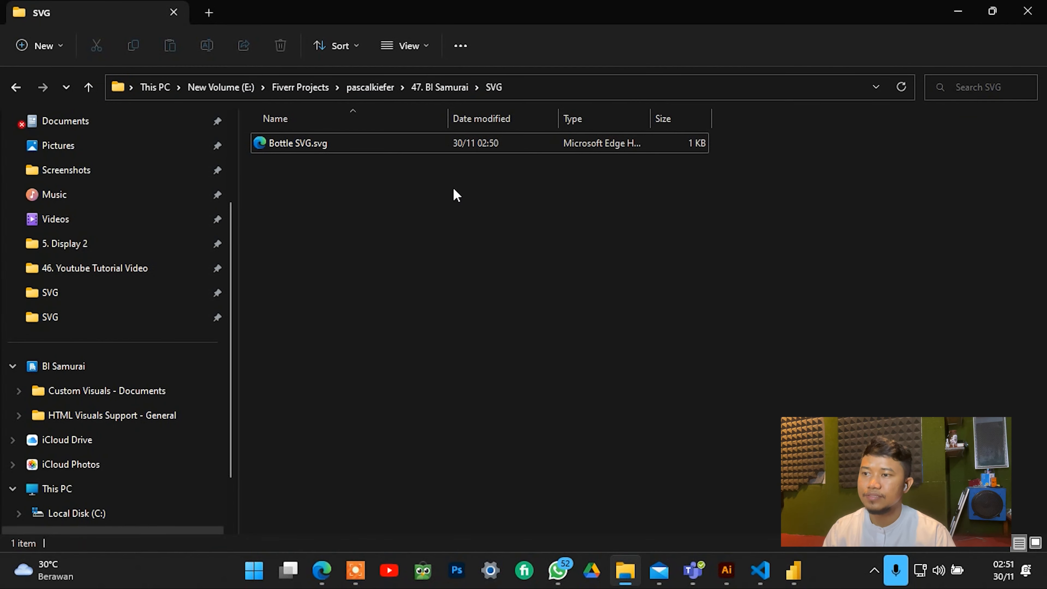
{"action": "left_click_drag", "start_coordinate": [368, 149], "coordinate": [502, 209]}
{"action": "key", "text": "alt+Tab"}
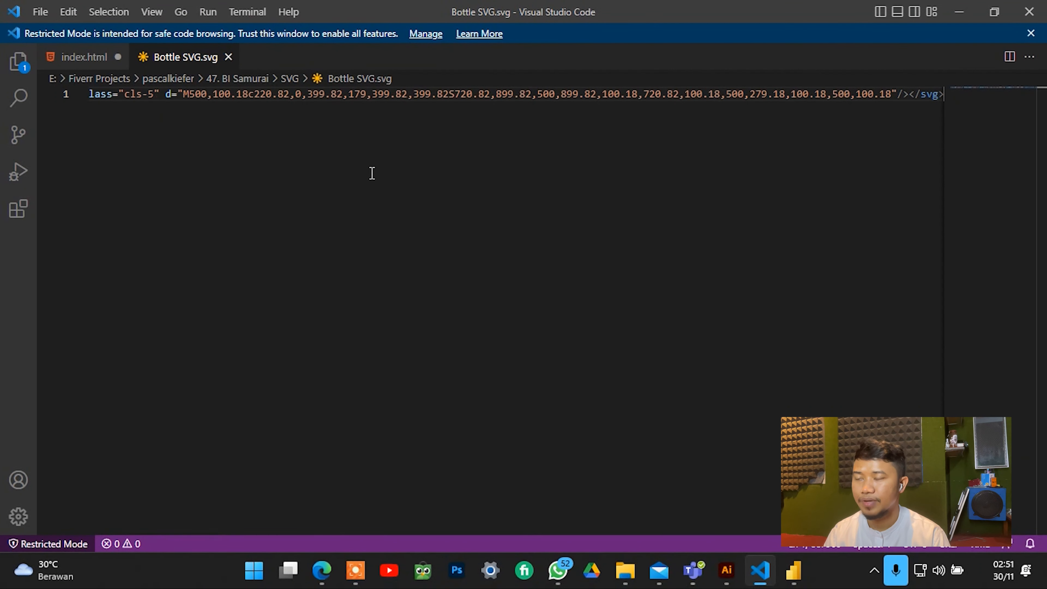
{"action": "key", "text": "ctrl+a"}
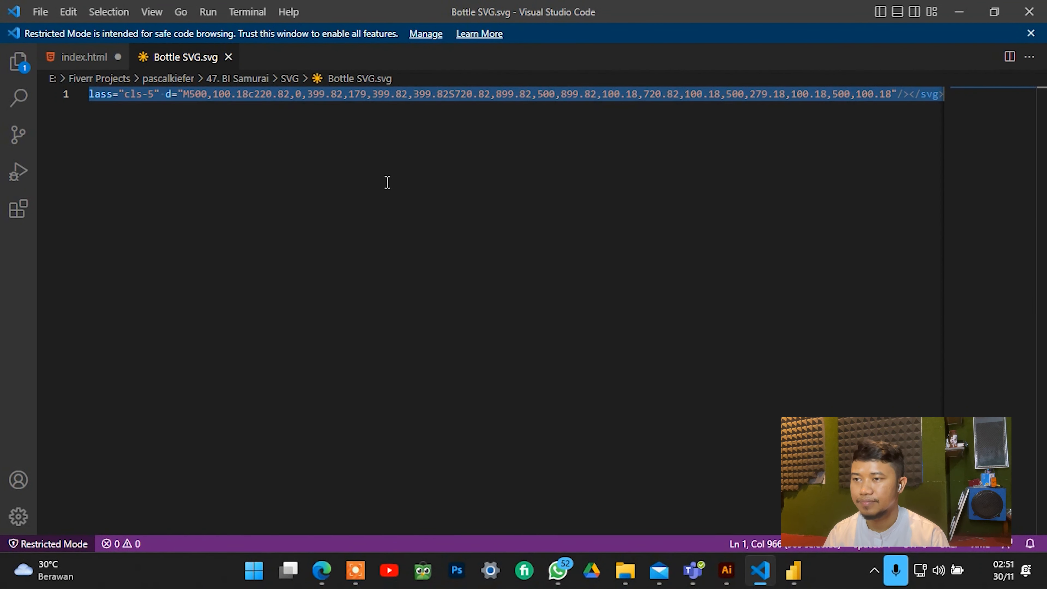
{"action": "left_click", "coordinate": [78, 59]}
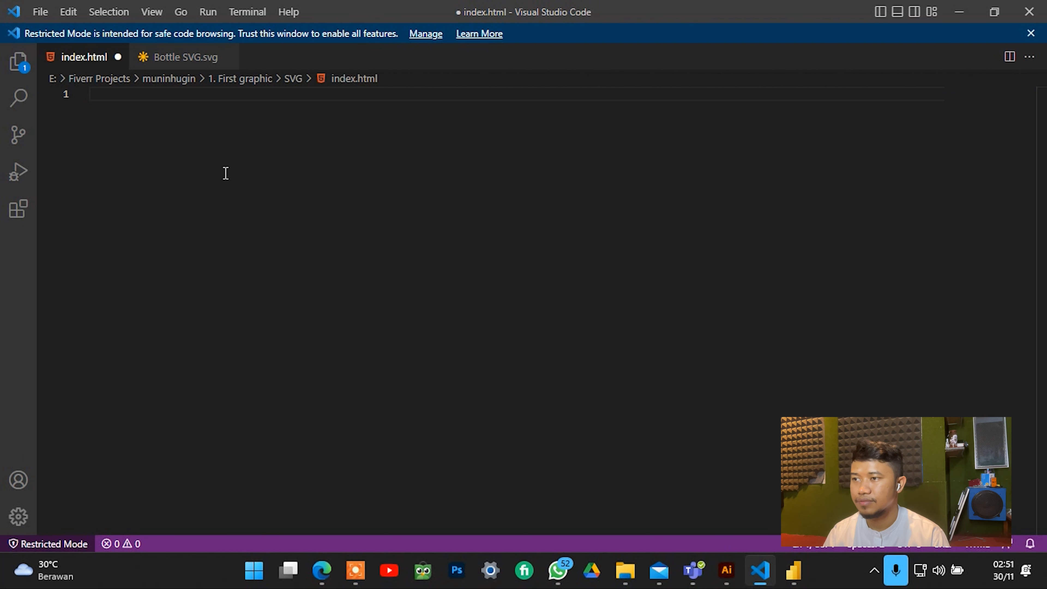
{"action": "key", "text": "ctrl+v"}
{"action": "scroll", "coordinate": [680, 157], "scroll_direction": "left", "scroll_amount": 1}
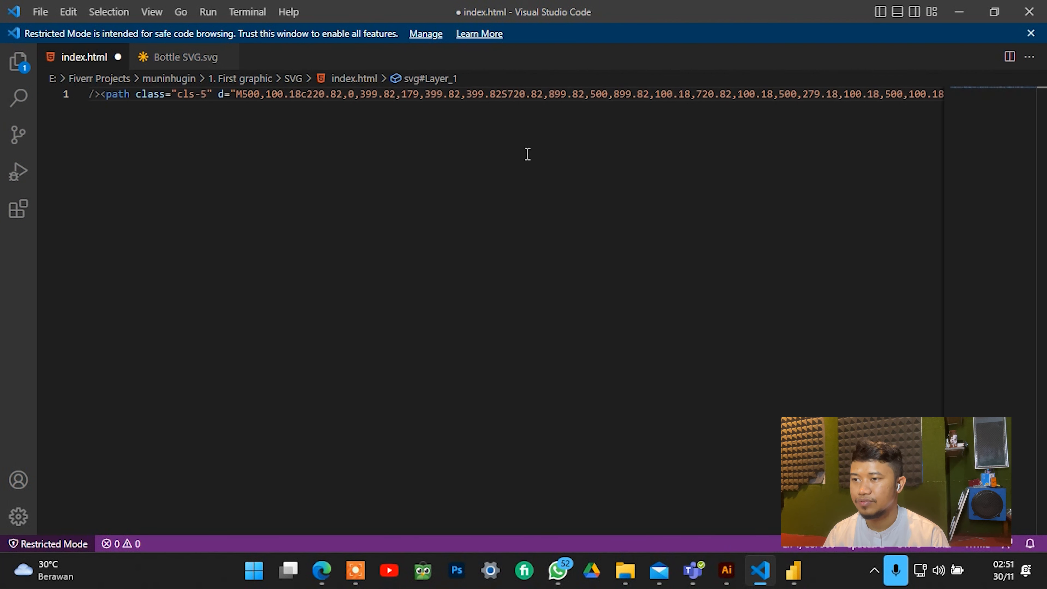
Format the pasted SVG code in index.html with Format Document.
{"action": "key", "text": "ctrl+a"}
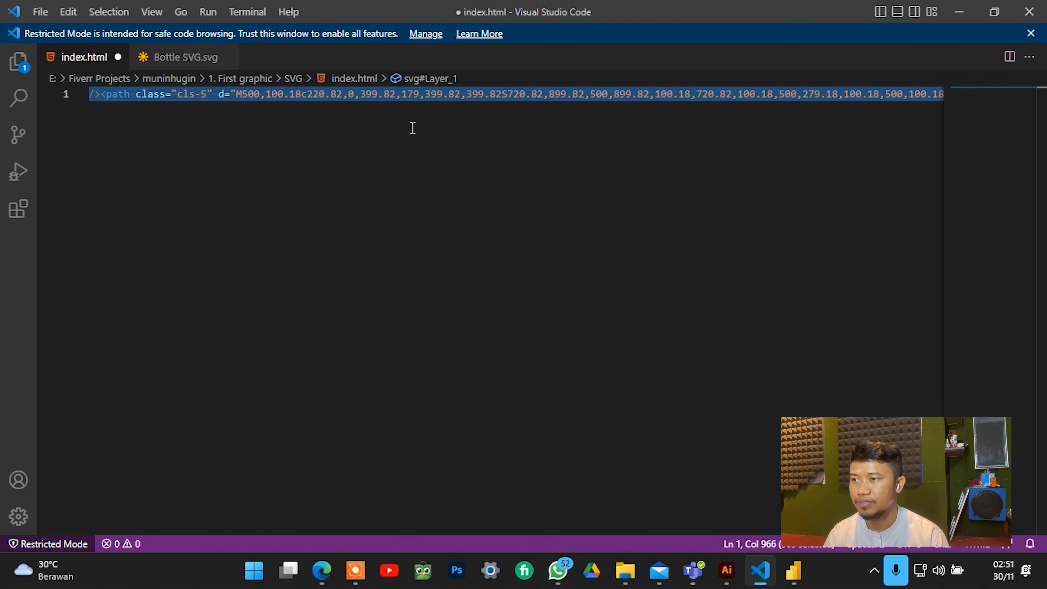
{"action": "right_click", "coordinate": [399, 94]}
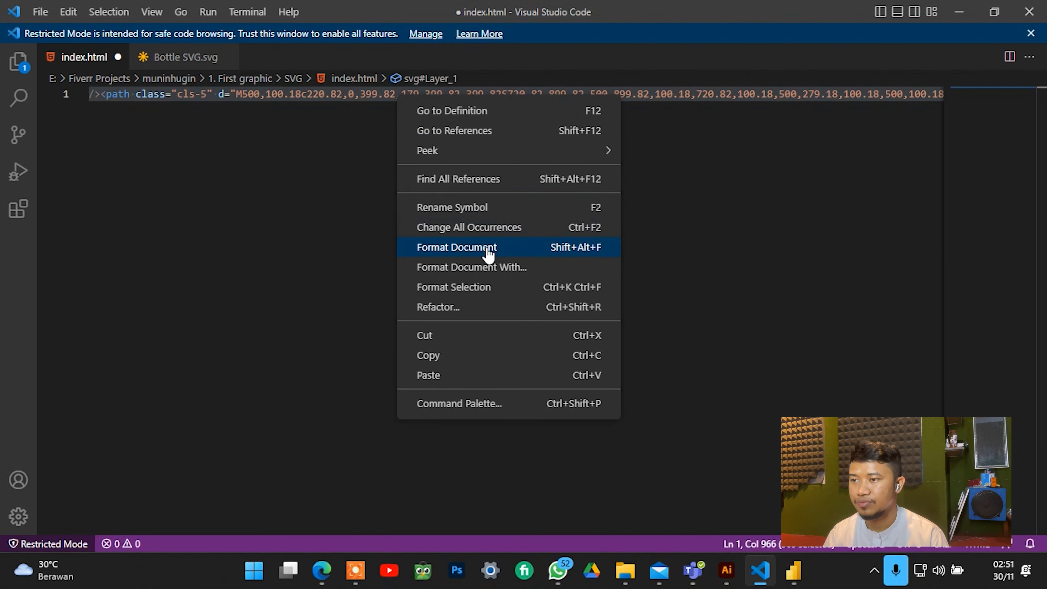
{"action": "left_click", "coordinate": [575, 247]}
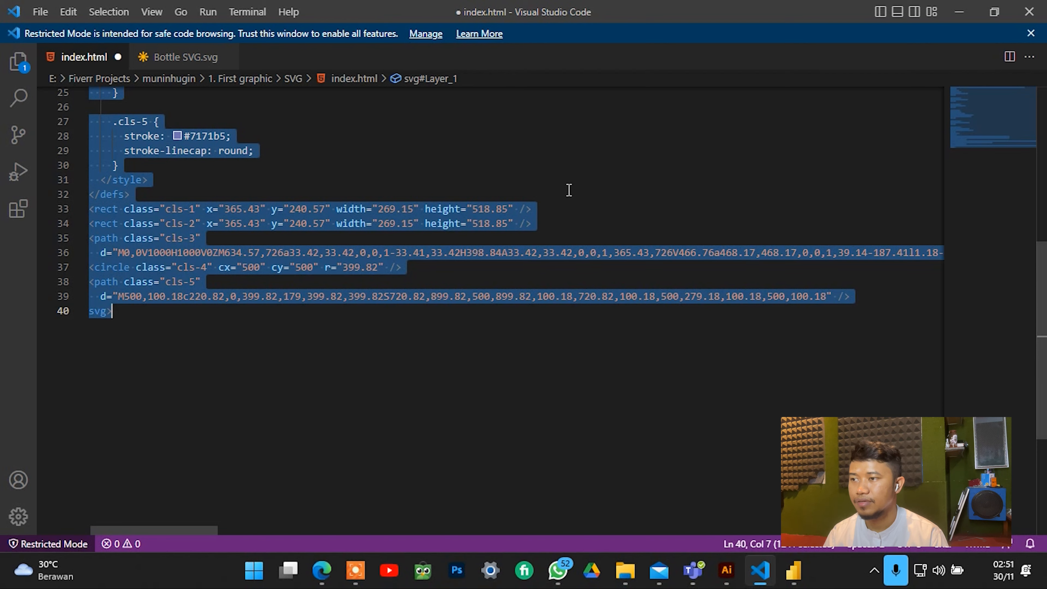
Replace all double quotes in index.html with single quotes.
{"action": "scroll", "coordinate": [569, 190], "scroll_direction": "up", "scroll_amount": 8}
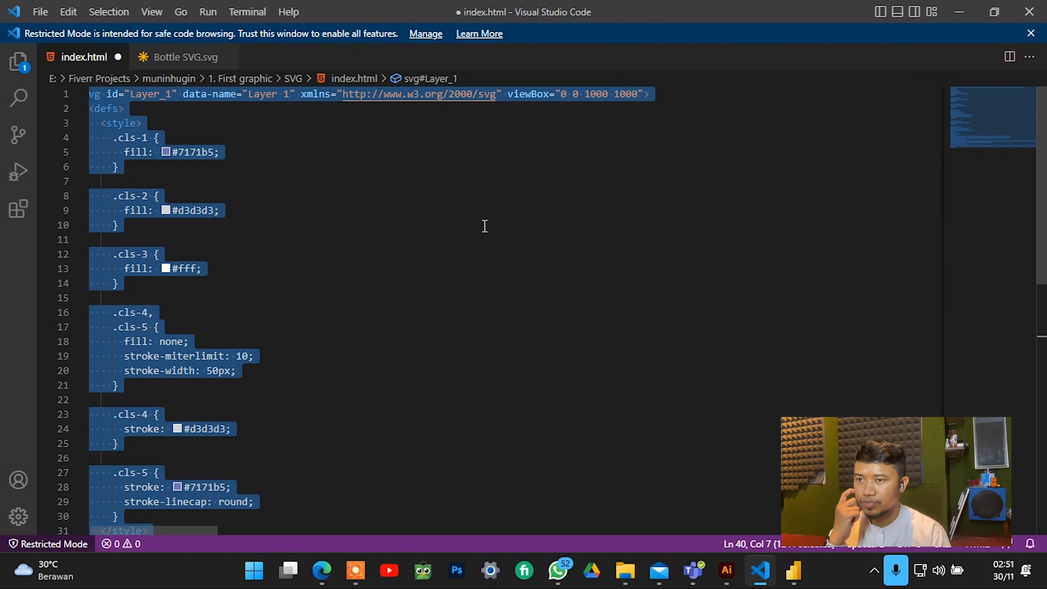
{"action": "key", "text": "ctrl+f"}
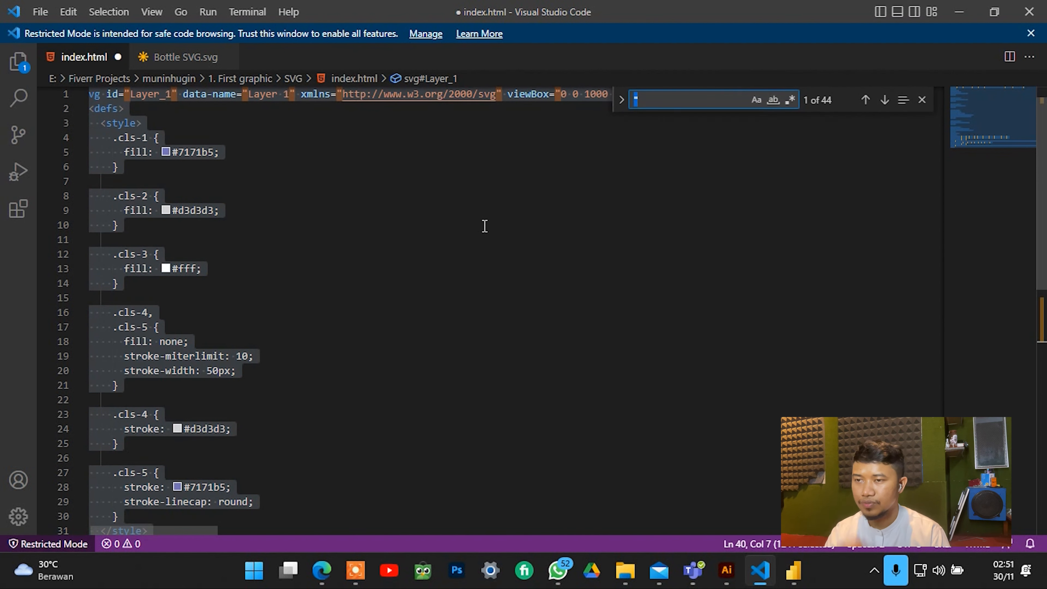
{"action": "left_click", "coordinate": [645, 101]}
{"action": "key", "text": "ctrl+a"}
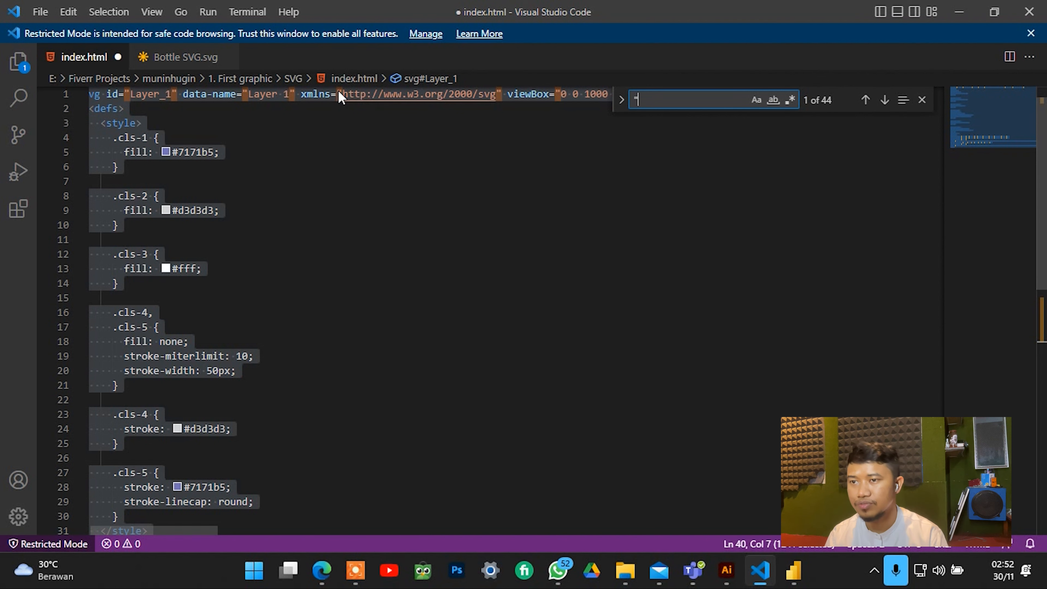
{"action": "left_click", "coordinate": [621, 103]}
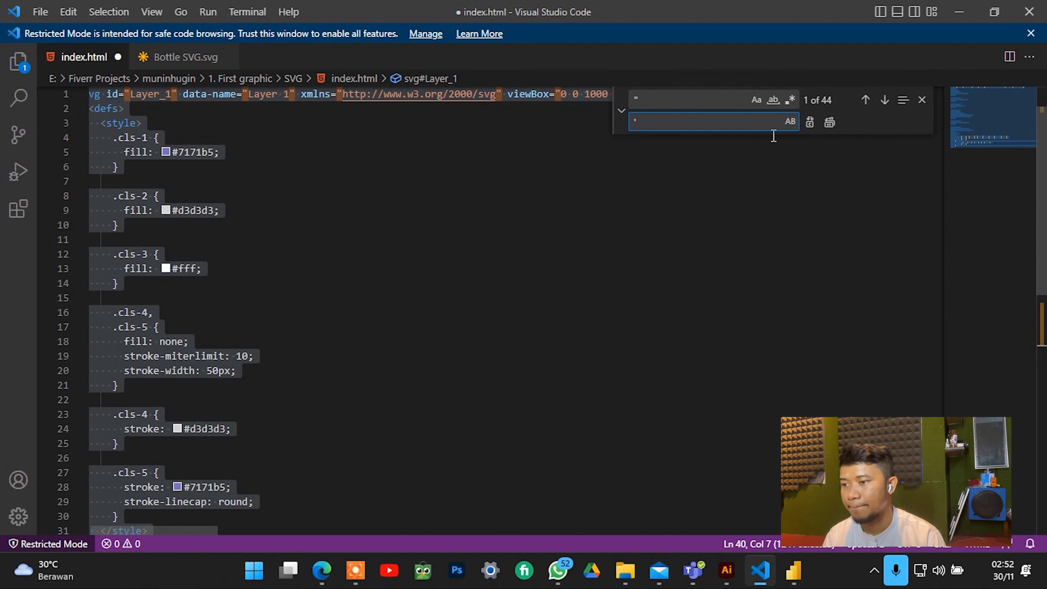
{"action": "type", "text": "'"}
{"action": "left_click", "coordinate": [829, 122]}
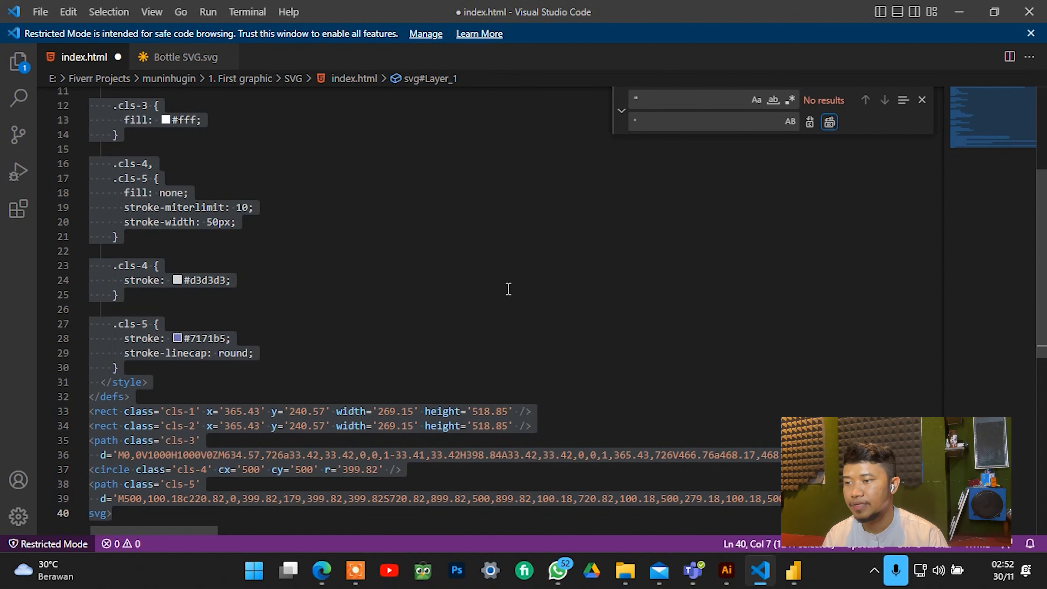
Examine the style classes and the rect, path and circle elements in the formatted SVG code.
{"action": "left_click", "coordinate": [225, 411]}
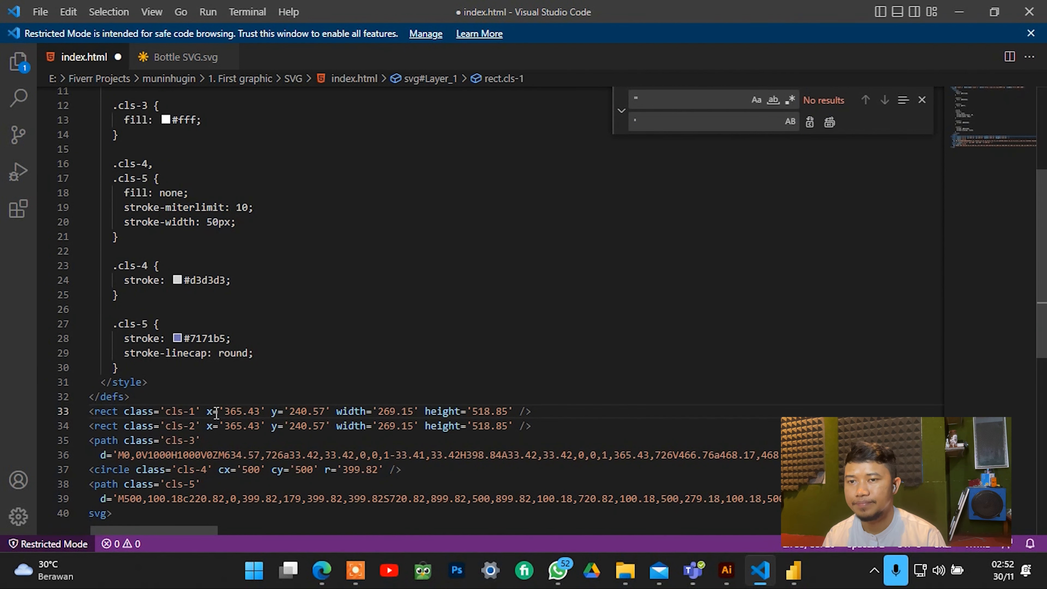
{"action": "left_click_drag", "start_coordinate": [212, 411], "coordinate": [265, 411]}
{"action": "left_click", "coordinate": [321, 280]}
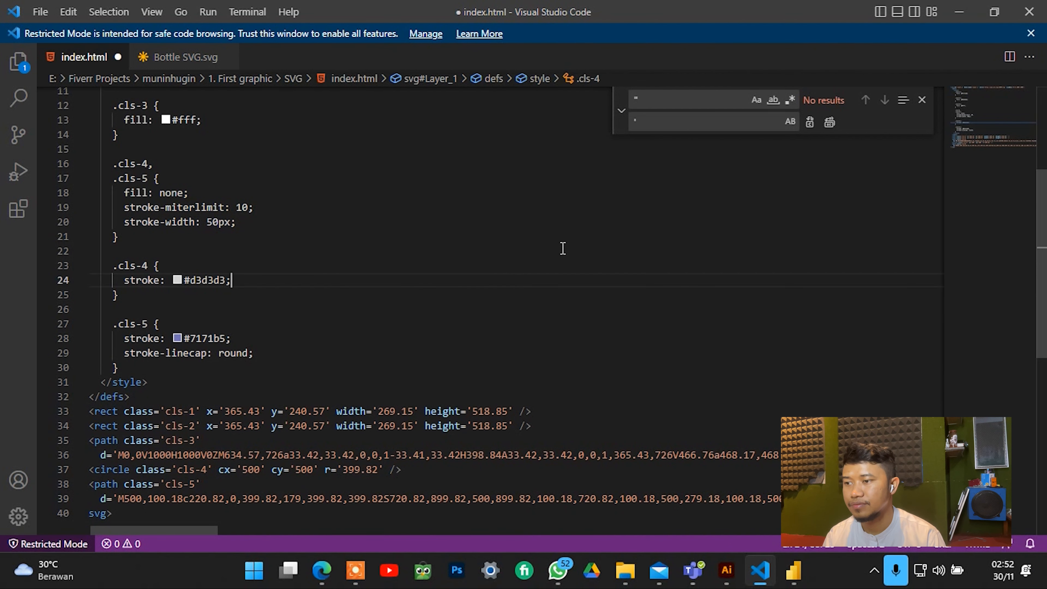
{"action": "scroll", "coordinate": [578, 242], "scroll_direction": "up", "scroll_amount": 4}
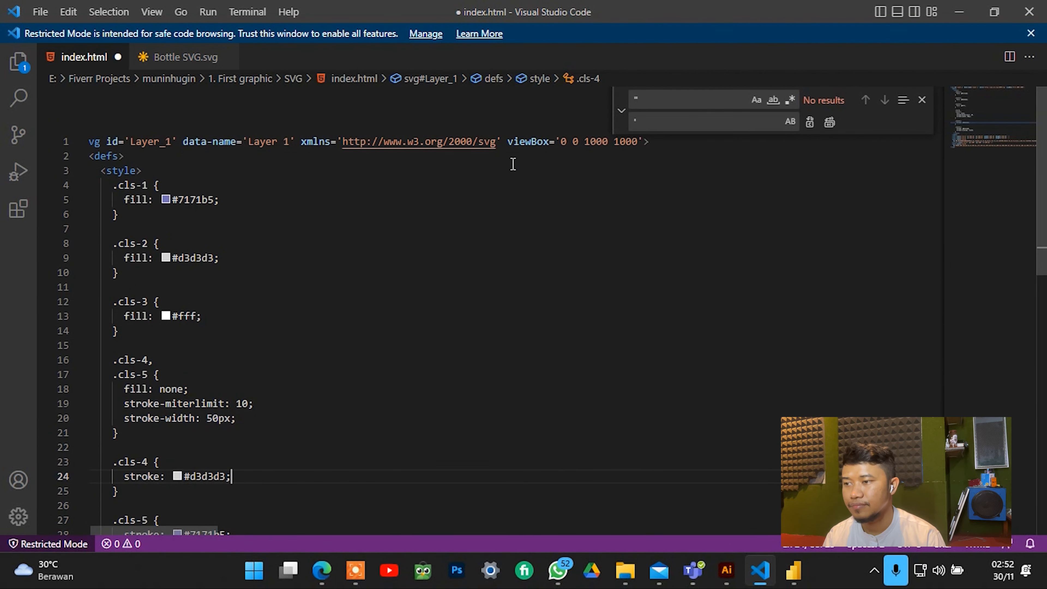
{"action": "left_click", "coordinate": [377, 202]}
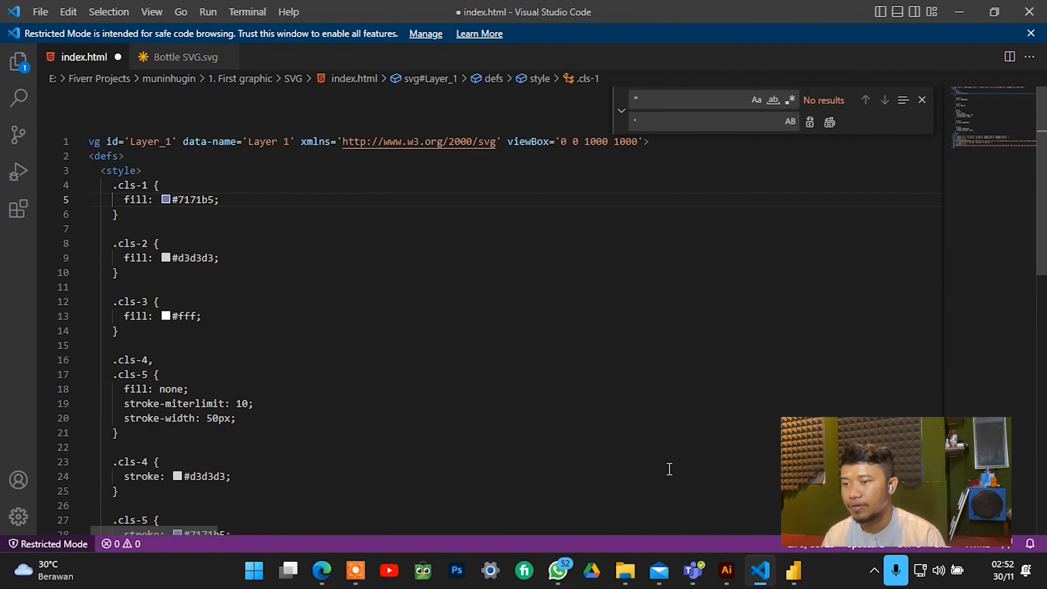
{"action": "left_click", "coordinate": [334, 492]}
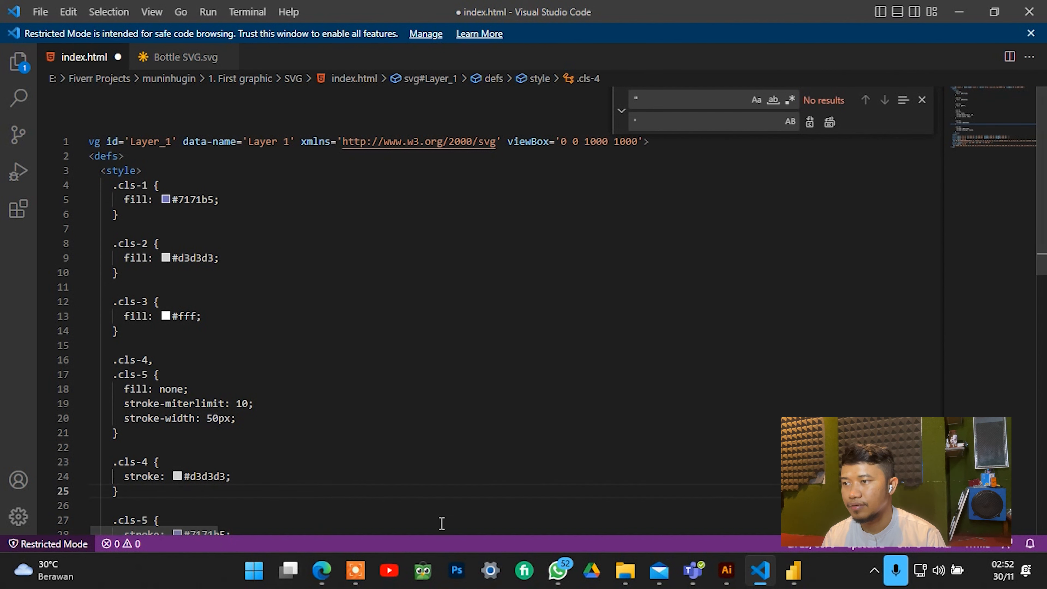
{"action": "scroll", "coordinate": [474, 413], "scroll_direction": "down", "scroll_amount": 1}
{"action": "scroll", "coordinate": [474, 421], "scroll_direction": "down", "scroll_amount": 6}
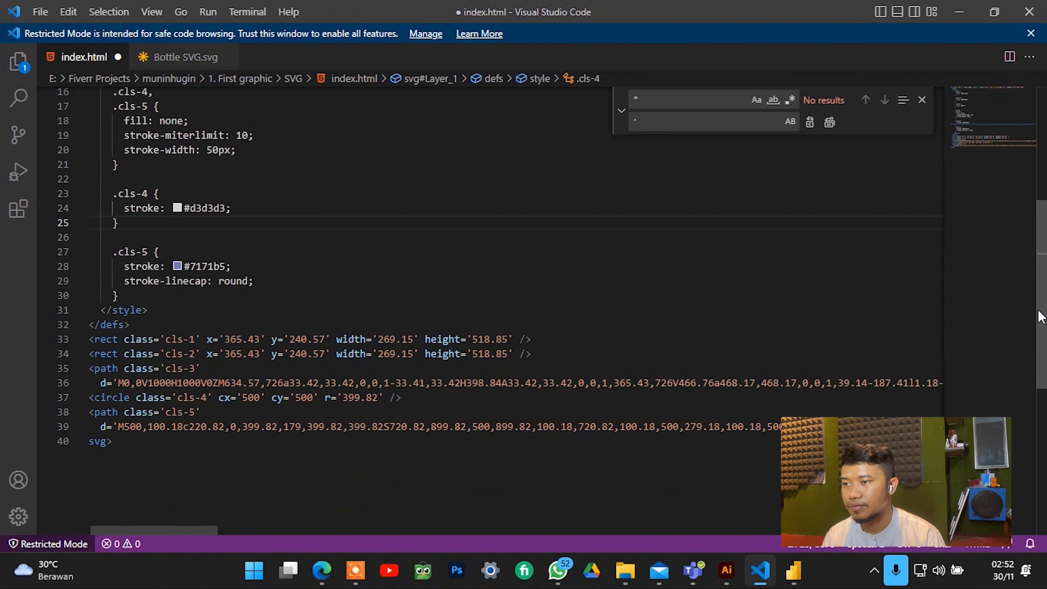
{"action": "mouse_move", "coordinate": [1038, 314]}
{"action": "left_mouse_down"}
{"action": "mouse_move", "coordinate": [1035, 490]}
{"action": "mouse_move", "coordinate": [1045, 364]}
{"action": "mouse_move", "coordinate": [1010, 98]}
{"action": "mouse_move", "coordinate": [1013, 183]}
{"action": "mouse_move", "coordinate": [1046, 331]}
{"action": "mouse_move", "coordinate": [1045, 315]}
{"action": "left_mouse_up"}
Select and copy the entire formatted SVG code in index.html.
{"action": "left_click", "coordinate": [329, 247]}
{"action": "key", "text": "ctrl+a"}
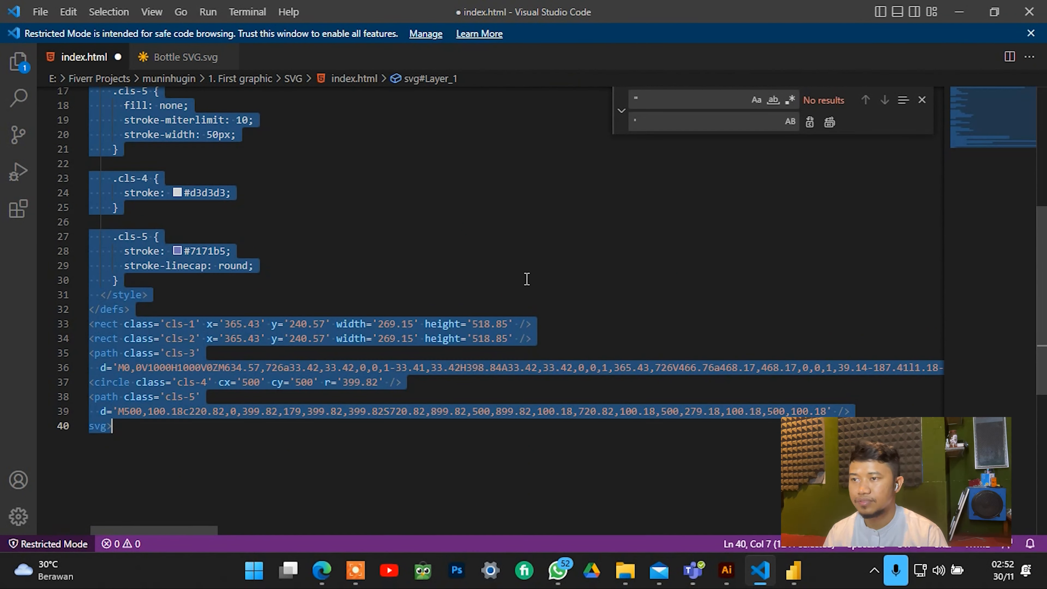
{"action": "left_click", "coordinate": [652, 353]}
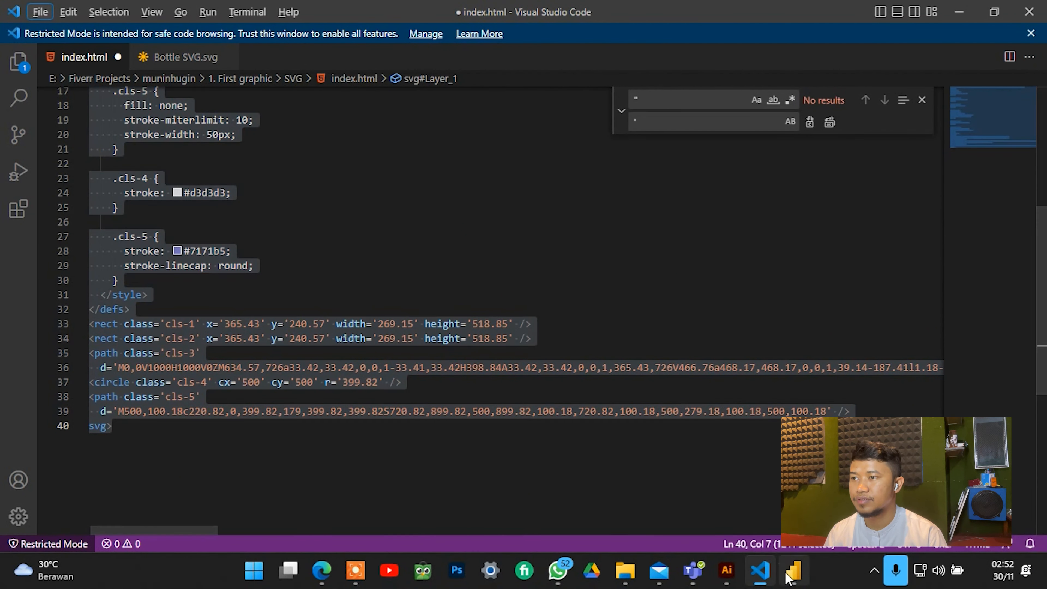
Switch to Power BI Desktop, open the formula of Measure in the Demo Measures table, and go to the Report page.
{"action": "left_click", "coordinate": [793, 571]}
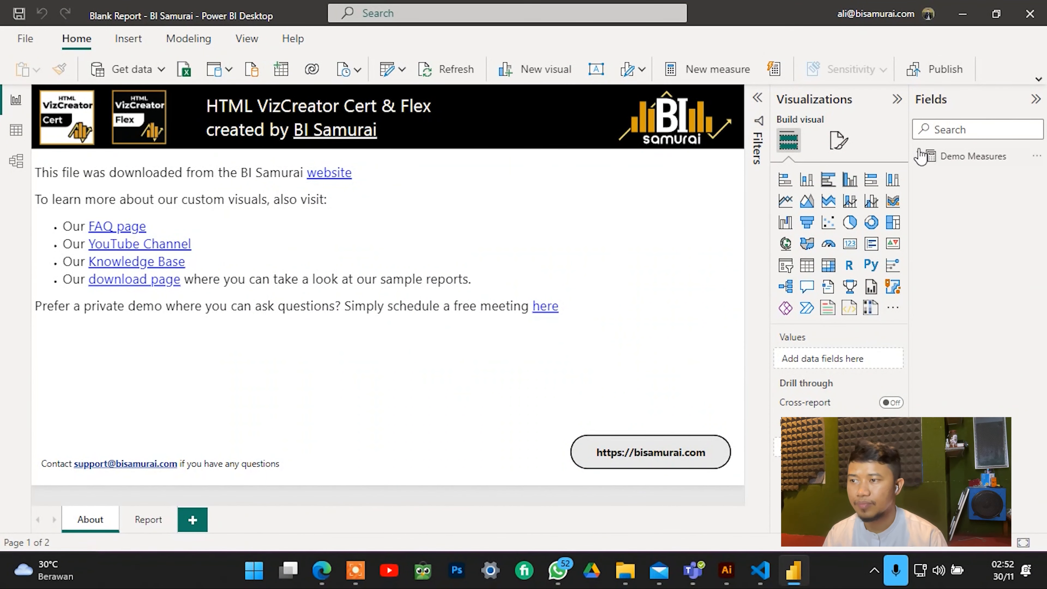
{"action": "left_click", "coordinate": [920, 157]}
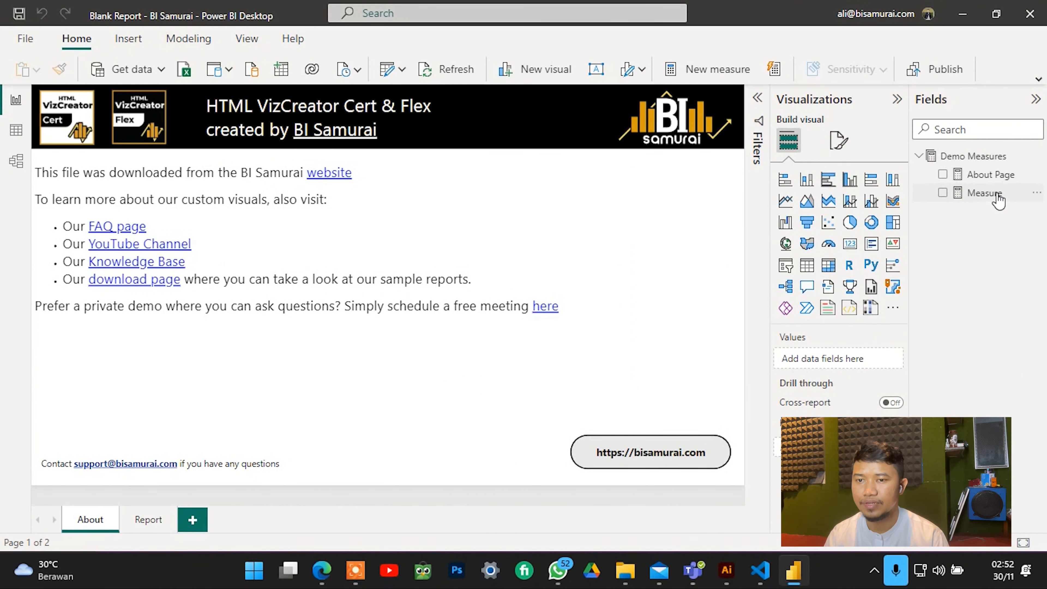
{"action": "left_click", "coordinate": [985, 193]}
{"action": "left_click", "coordinate": [150, 520]}
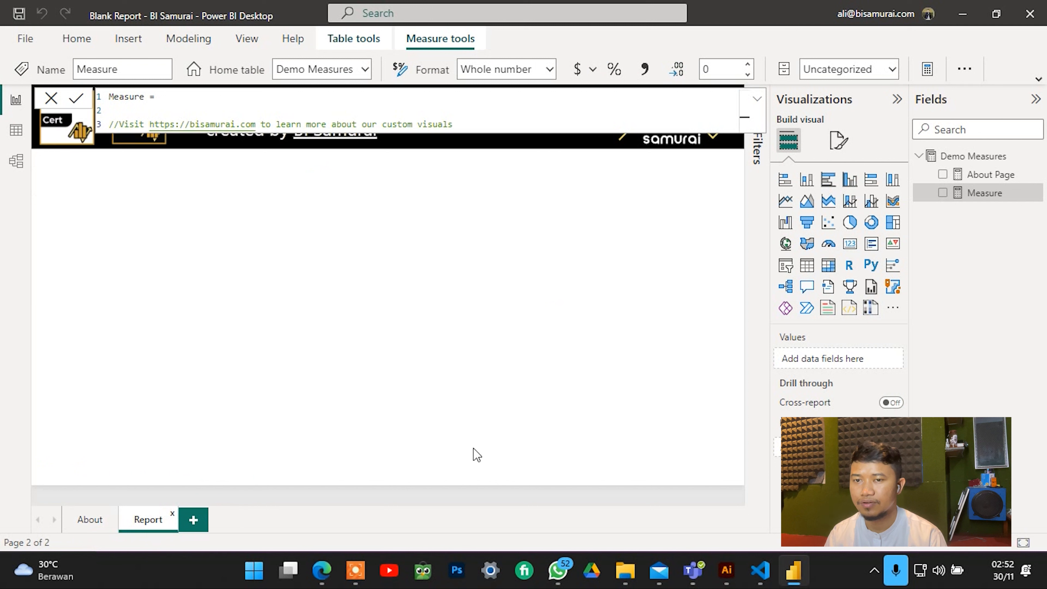
Add Measure to the Report page as an HTML Text Styler visual and rename the measure Bottle SVG.
{"action": "left_click", "coordinate": [944, 193]}
{"action": "double_click", "coordinate": [984, 193]}
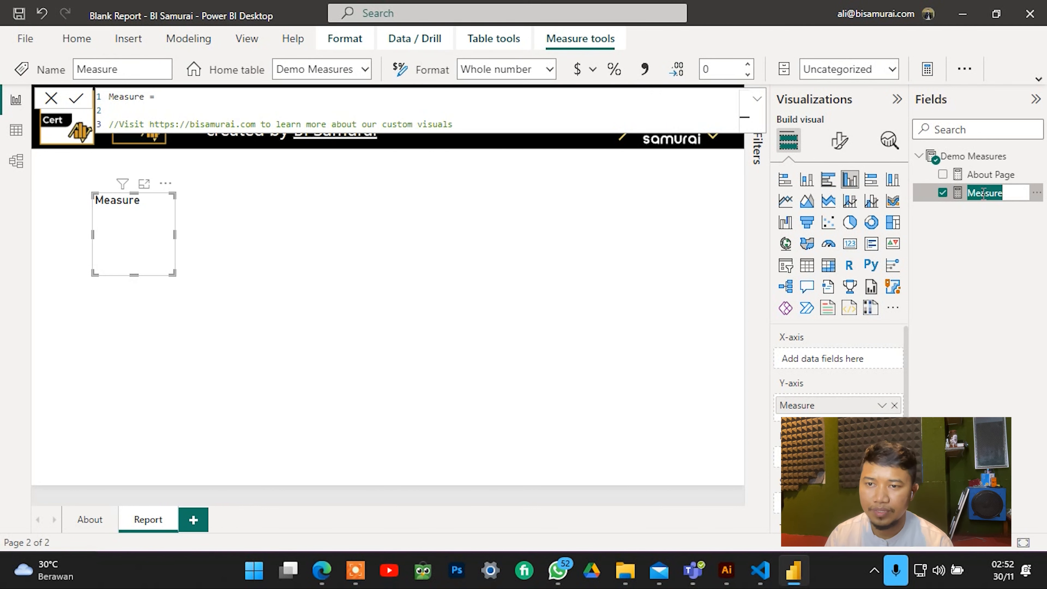
{"action": "type", "text": "Bottle"}
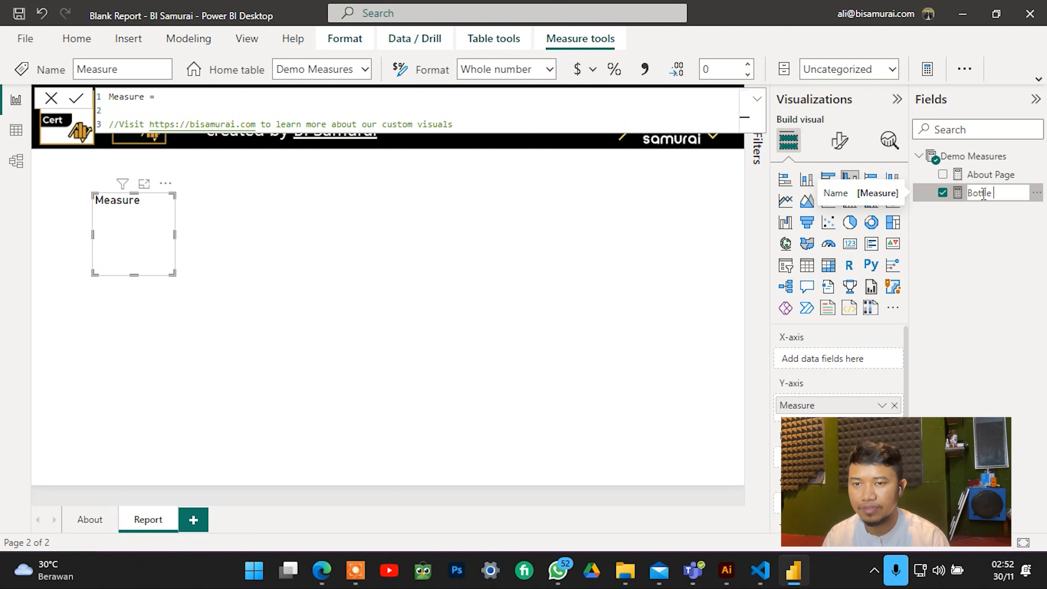
{"action": "type", "text": " SVG"}
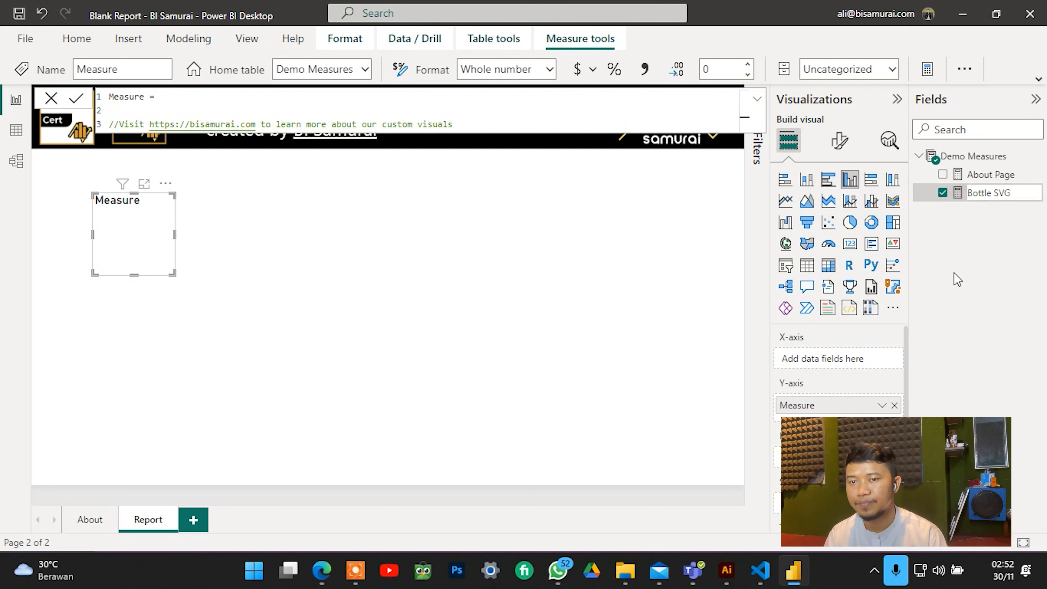
{"action": "key", "text": "Return"}
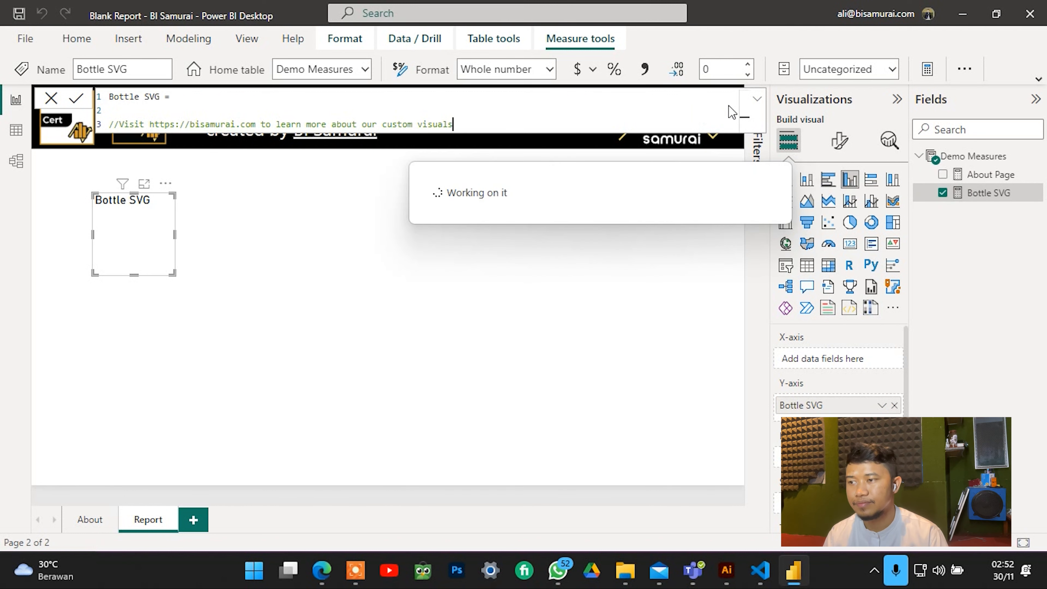
{"action": "left_click", "coordinate": [830, 308]}
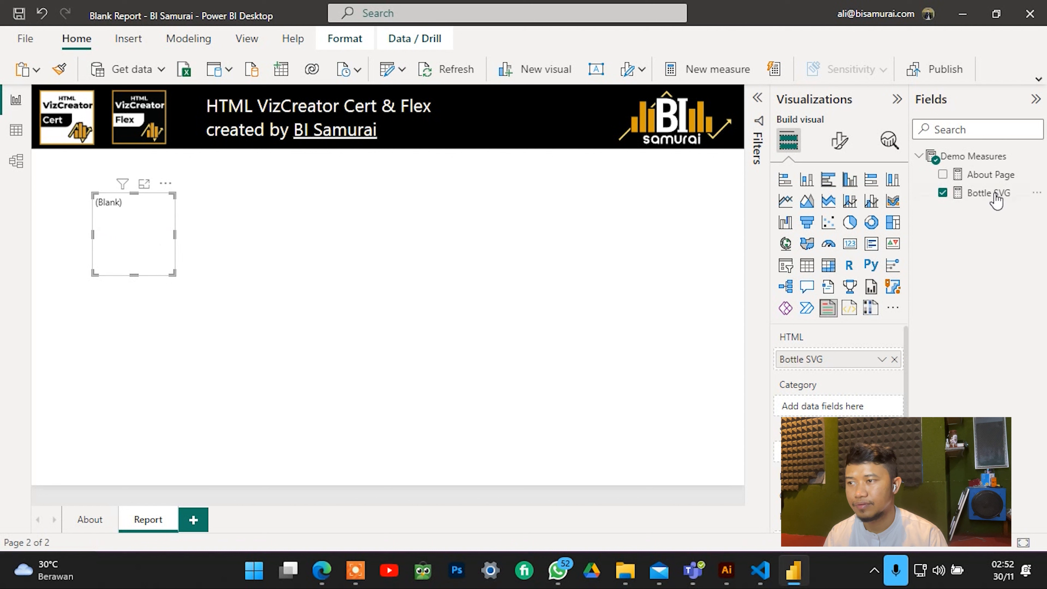
In the Bottle SVG formula, add an opening and a closing double quote on separate lines with blank lines between them.
{"action": "left_click", "coordinate": [978, 198]}
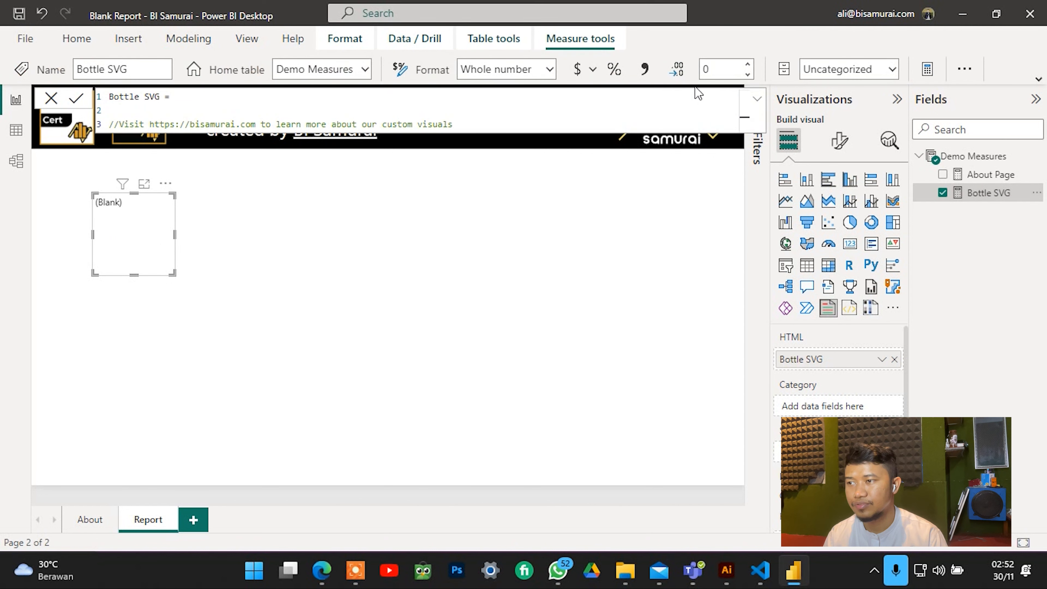
{"action": "left_click", "coordinate": [757, 99]}
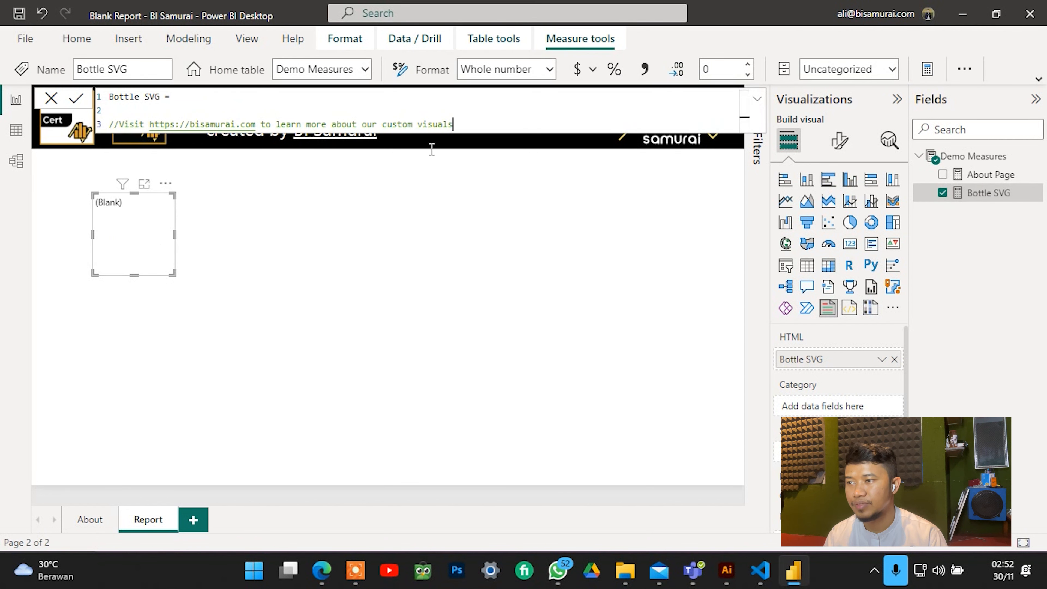
{"action": "left_click", "coordinate": [386, 108]}
{"action": "key", "text": "Return"}
{"action": "key", "text": "Return"}
{"action": "key", "text": "Return"}
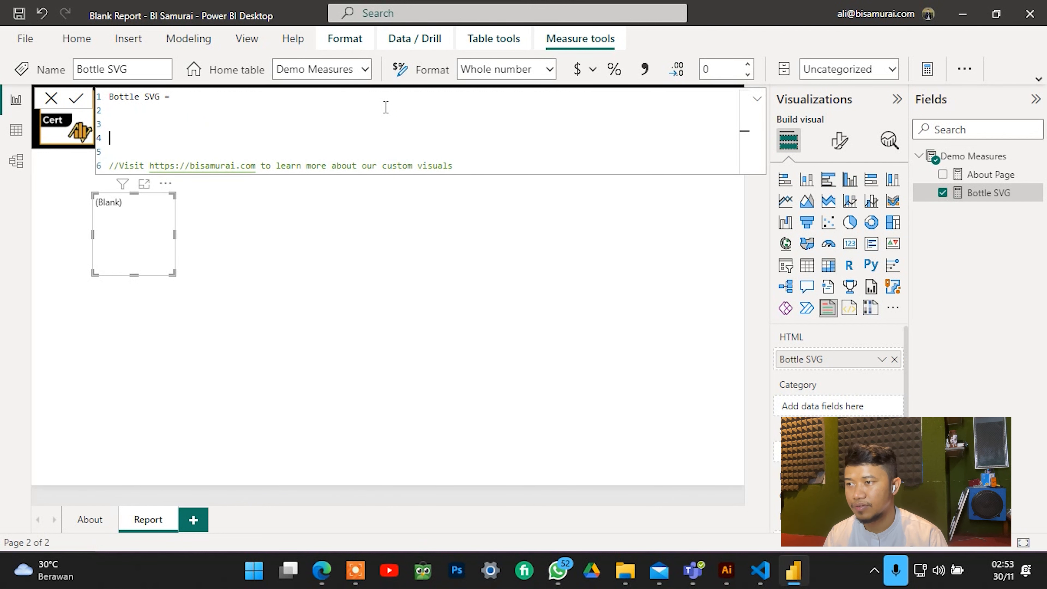
{"action": "key", "text": "BackSpace"}
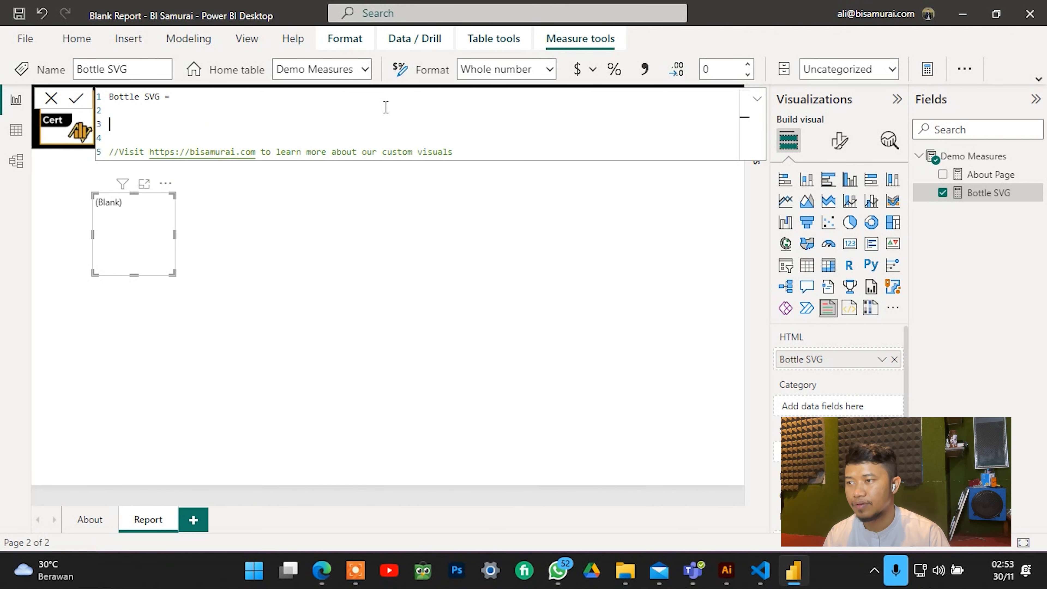
{"action": "type", "text": "\""}
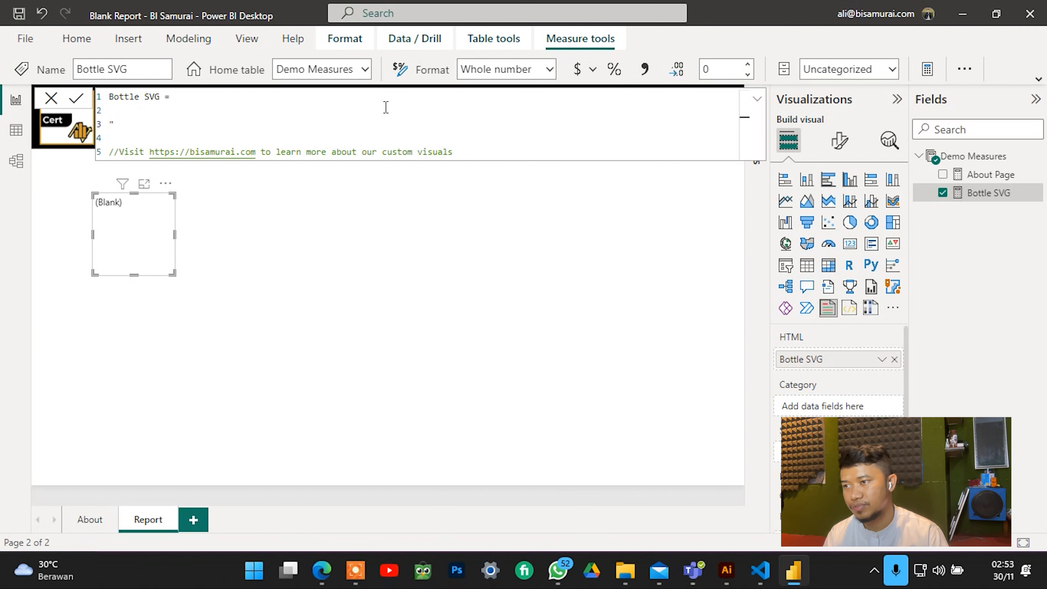
{"action": "key", "text": "shift+Return"}
{"action": "key", "text": "shift+Return"}
{"action": "key", "text": "shift+Return"}
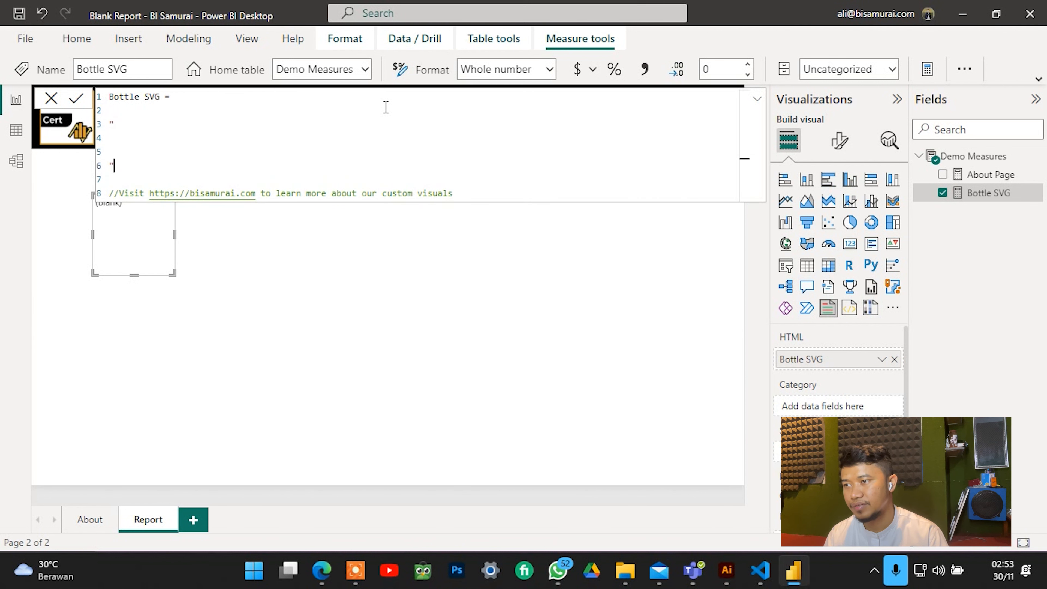
{"action": "key", "text": "shift+Return"}
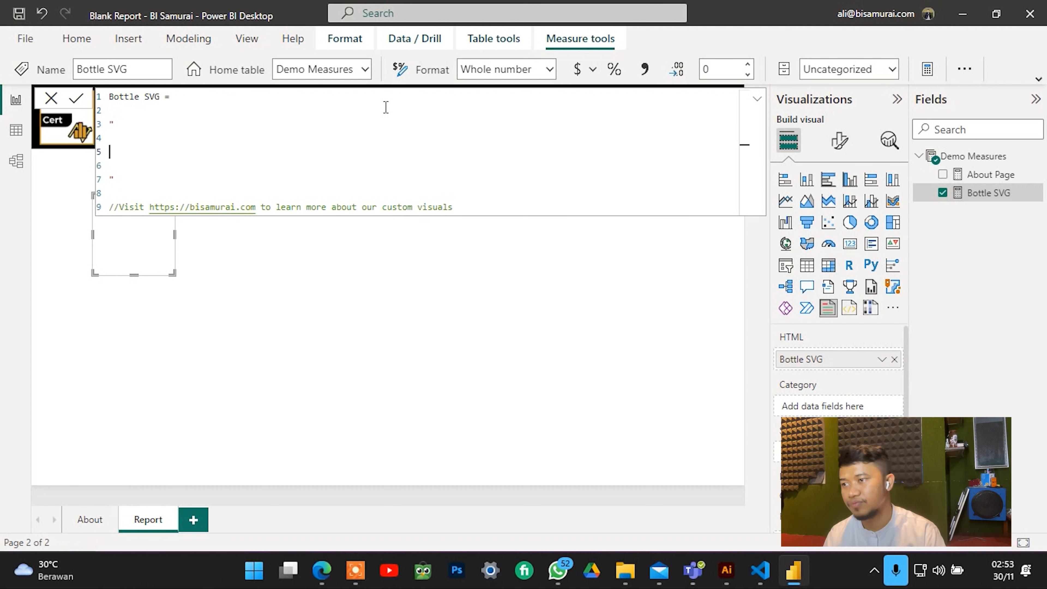
{"action": "key", "text": "BackSpace"}
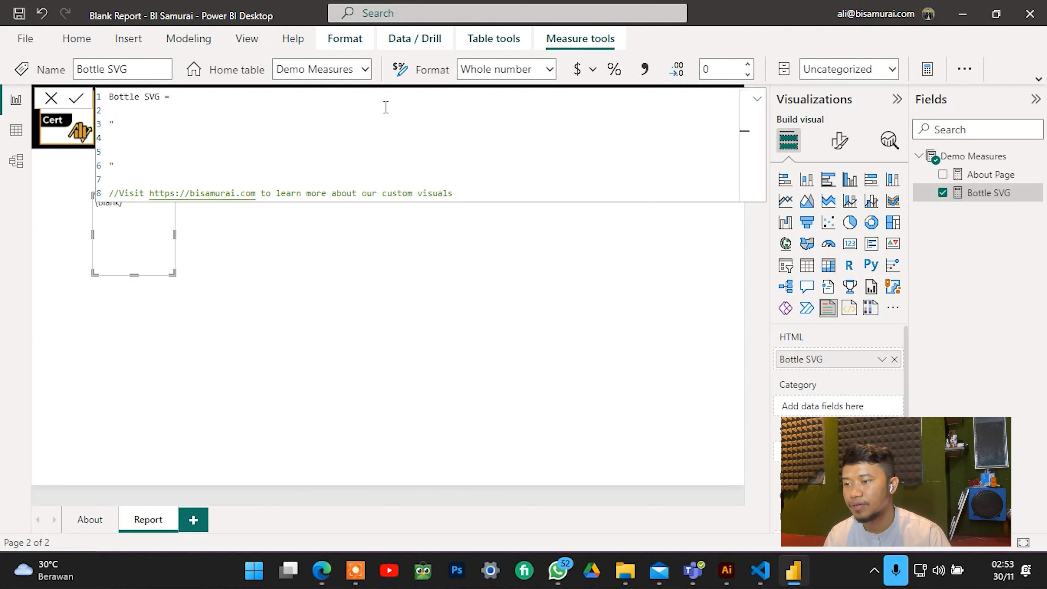
{"action": "key", "text": "shift+Return"}
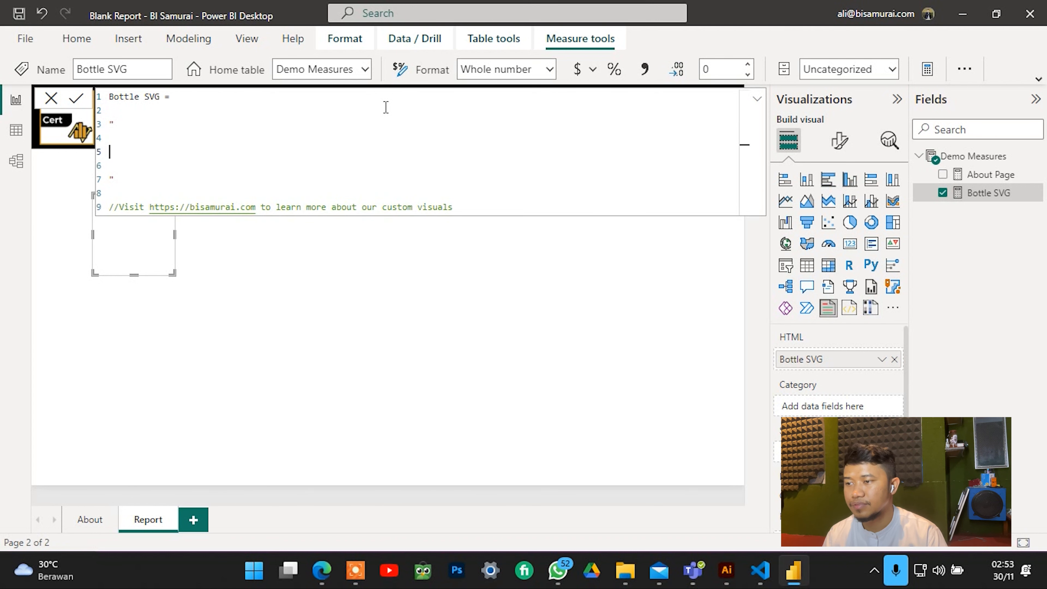
Paste the copied SVG code between the two double quotes and commit the Bottle SVG formula.
{"action": "key", "text": "ctrl+v"}
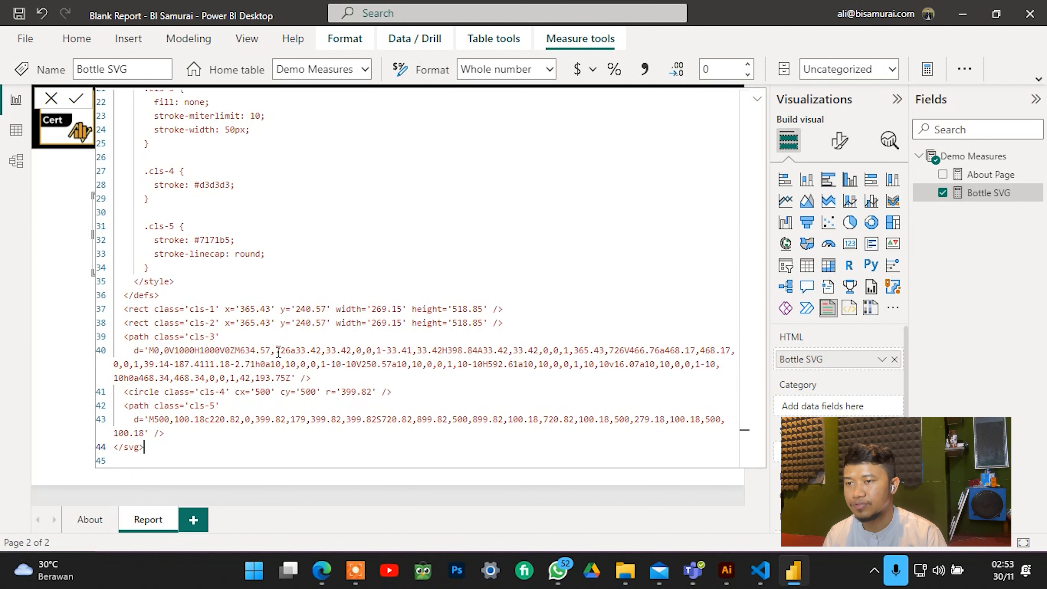
{"action": "scroll", "coordinate": [257, 402], "scroll_direction": "down", "scroll_amount": 2}
{"action": "scroll", "coordinate": [254, 406], "scroll_direction": "up", "scroll_amount": 4}
{"action": "scroll", "coordinate": [254, 406], "scroll_direction": "up", "scroll_amount": 3}
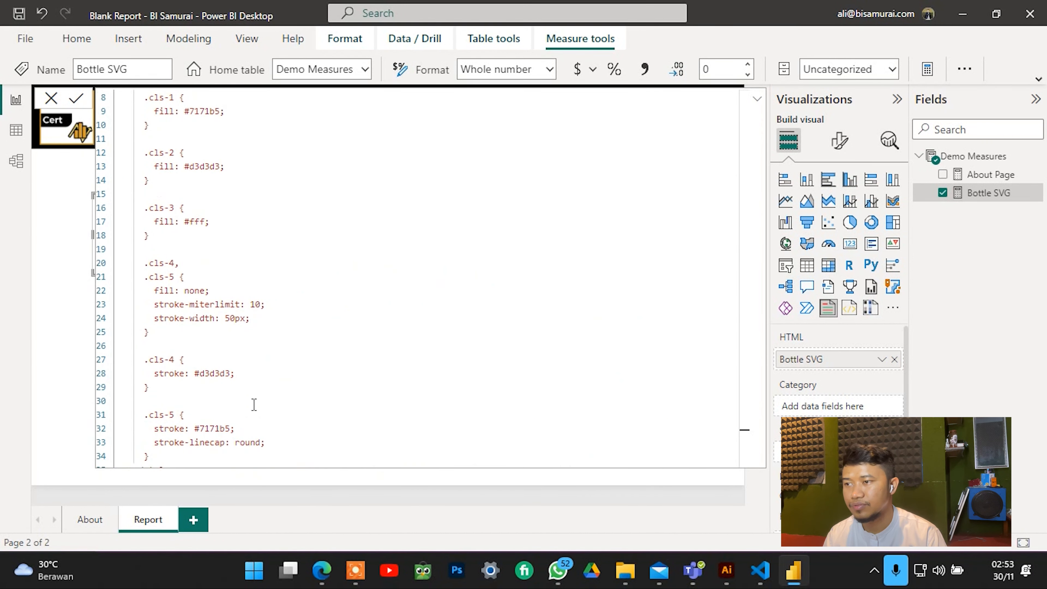
{"action": "scroll", "coordinate": [747, 432], "scroll_direction": "up", "scroll_amount": 3}
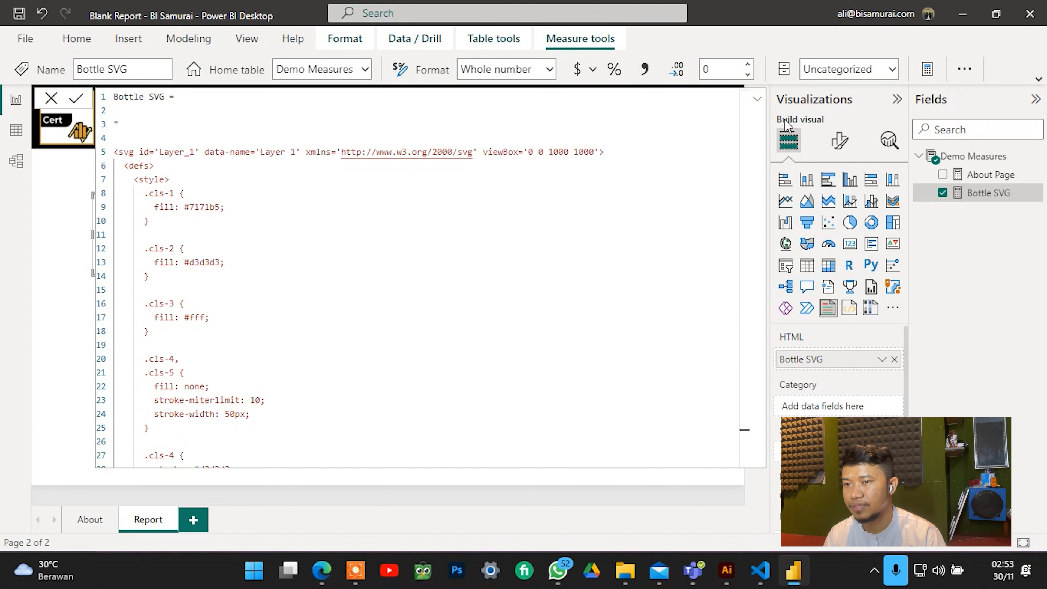
{"action": "left_click", "coordinate": [757, 100]}
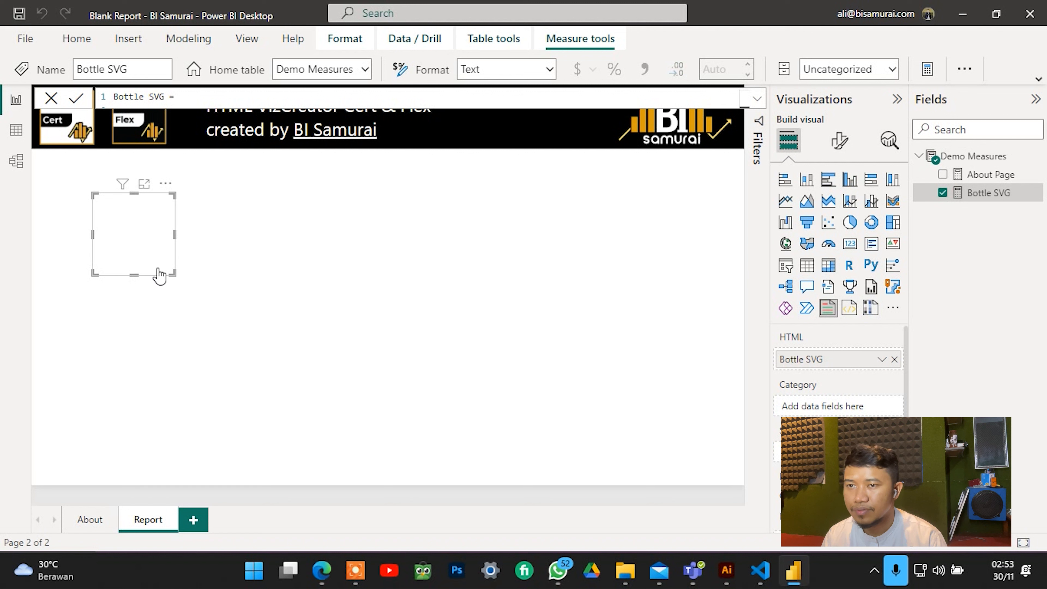
Enlarge the Bottle SVG visual on the page and review its whole formula from the opening to the closing quote.
{"action": "left_click_drag", "start_coordinate": [172, 272], "coordinate": [375, 406]}
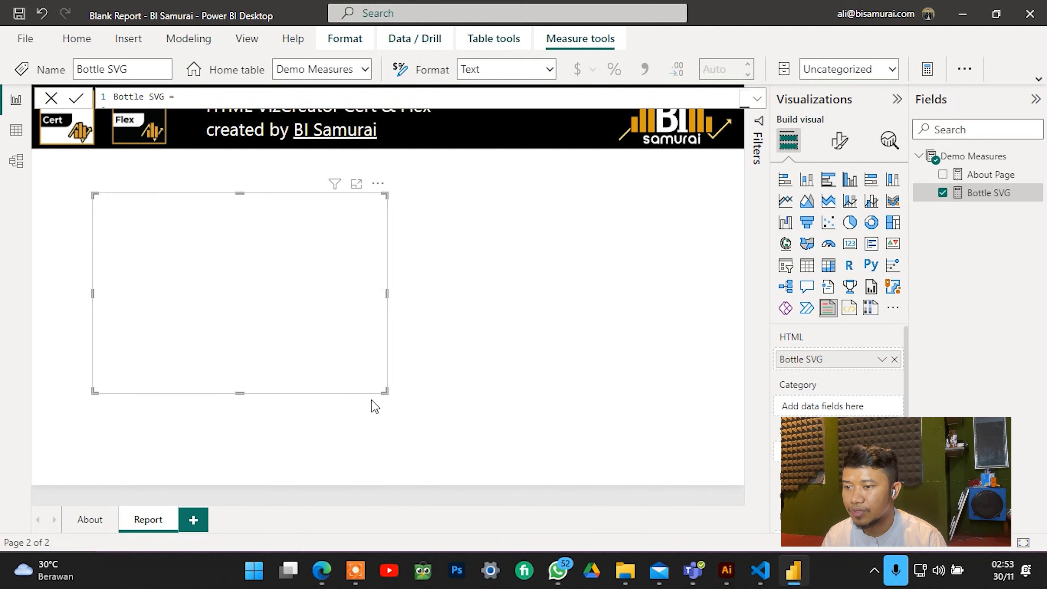
{"action": "left_click", "coordinate": [757, 99]}
{"action": "scroll", "coordinate": [476, 226], "scroll_direction": "down", "scroll_amount": 5}
{"action": "scroll", "coordinate": [474, 231], "scroll_direction": "down", "scroll_amount": 2}
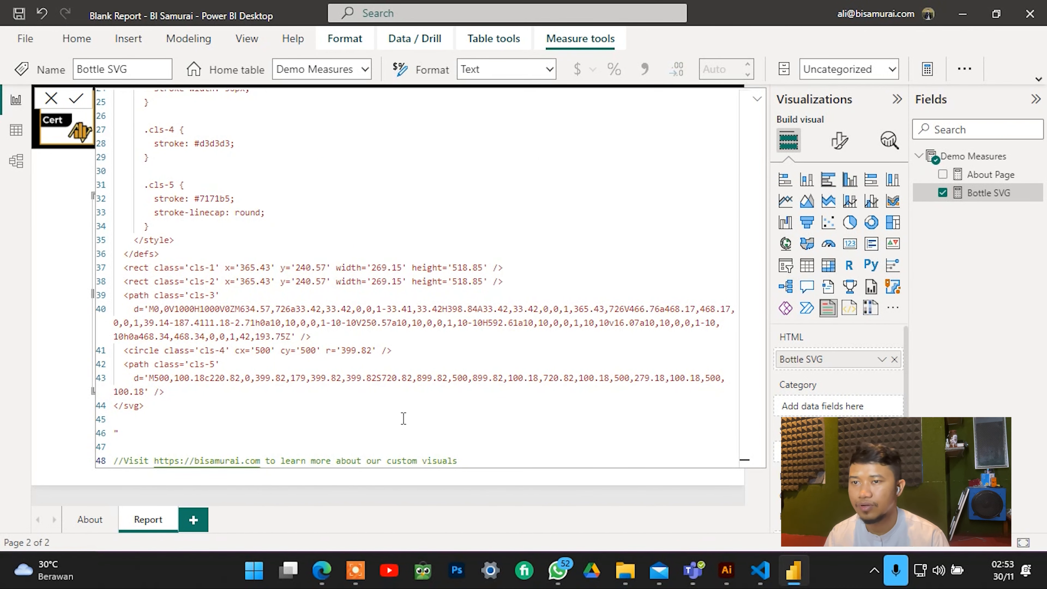
{"action": "scroll", "coordinate": [439, 398], "scroll_direction": "up", "scroll_amount": 4}
{"action": "scroll", "coordinate": [441, 395], "scroll_direction": "up", "scroll_amount": 3}
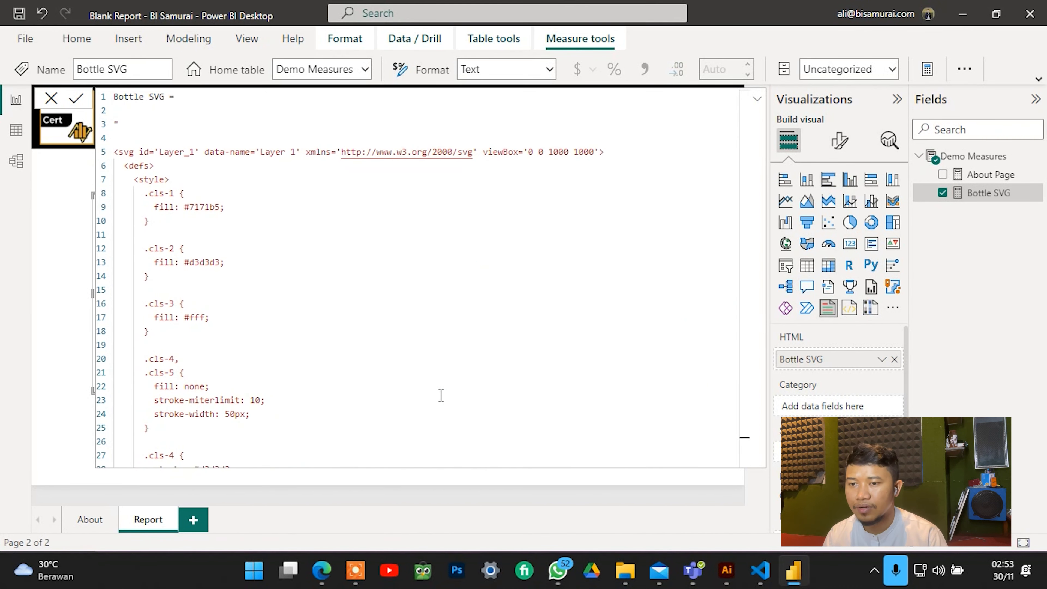
{"action": "left_click", "coordinate": [757, 99]}
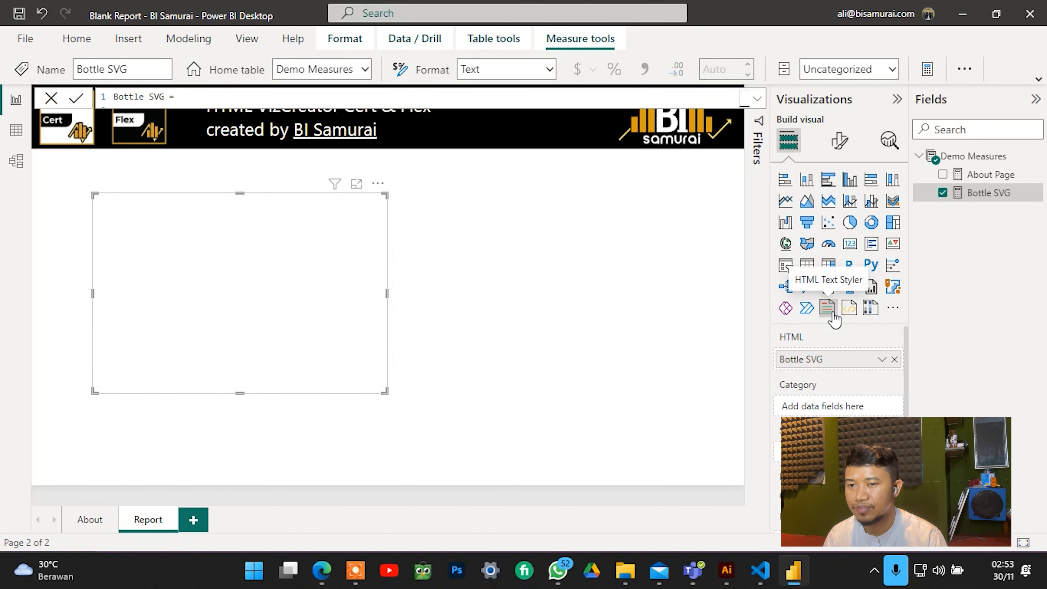
Change the Bottle SVG visual to HTML CSS Viewer and extend its height down to the page's lower edge.
{"action": "left_click", "coordinate": [848, 310]}
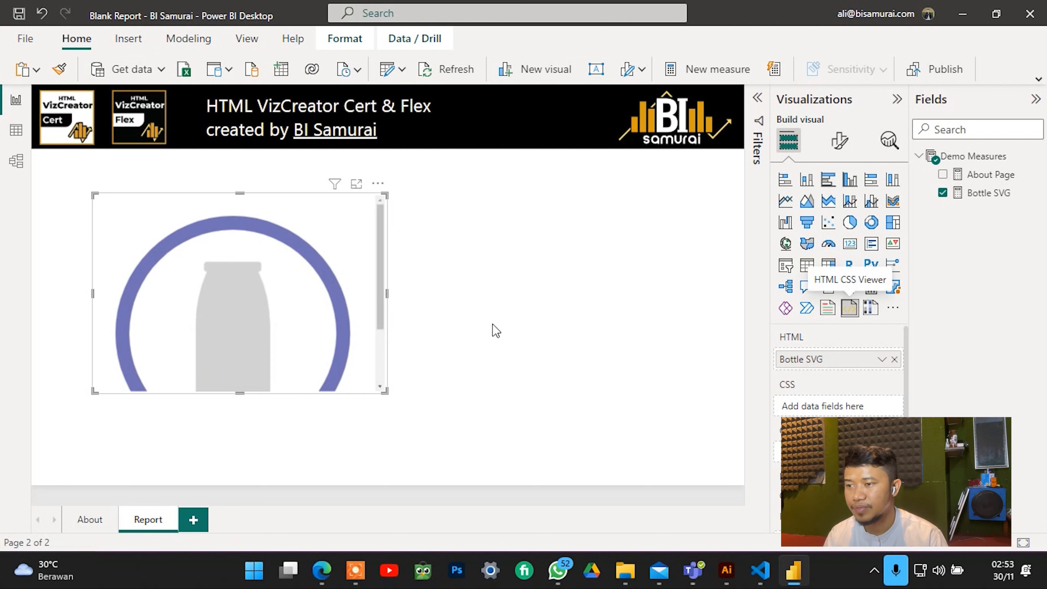
{"action": "left_click_drag", "start_coordinate": [384, 390], "coordinate": [388, 484]}
{"action": "left_click", "coordinate": [582, 314]}
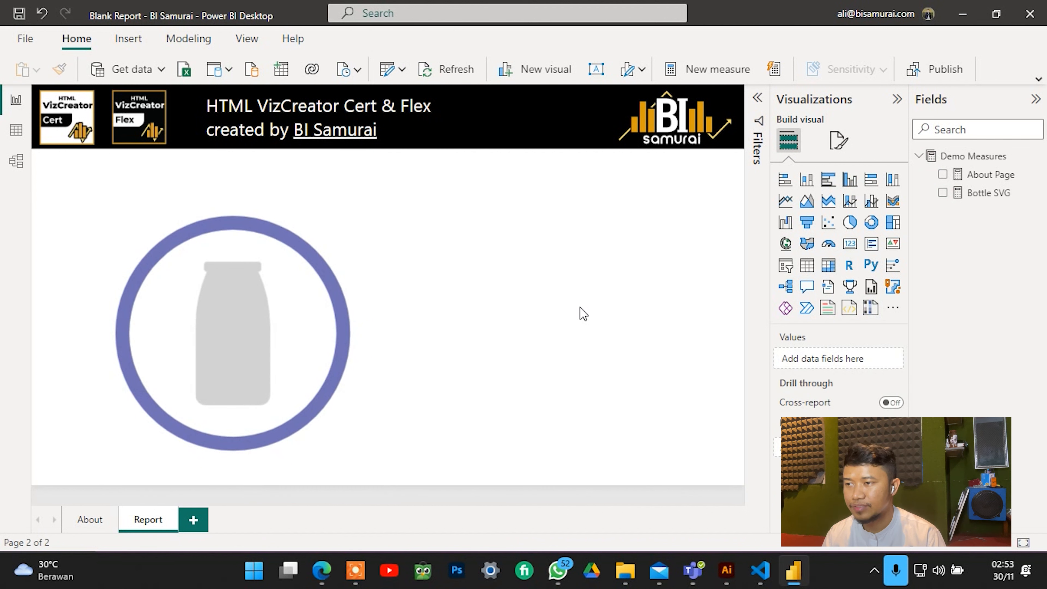
Move the bottle visual to the middle of the Report page, below the banner.
{"action": "left_click", "coordinate": [267, 324]}
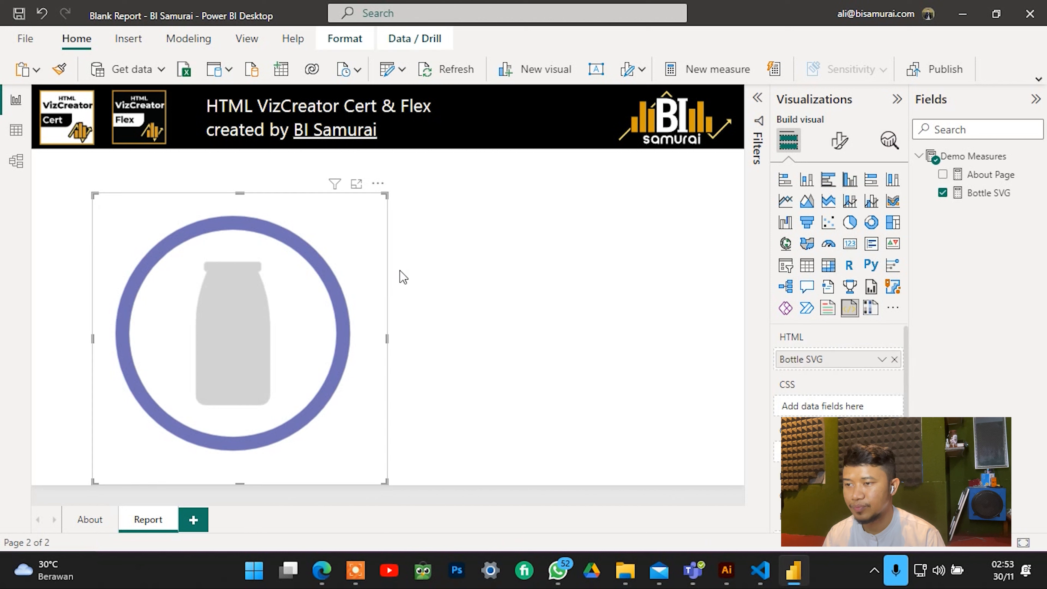
{"action": "left_click_drag", "start_coordinate": [257, 198], "coordinate": [402, 185]}
{"action": "left_click", "coordinate": [618, 285]}
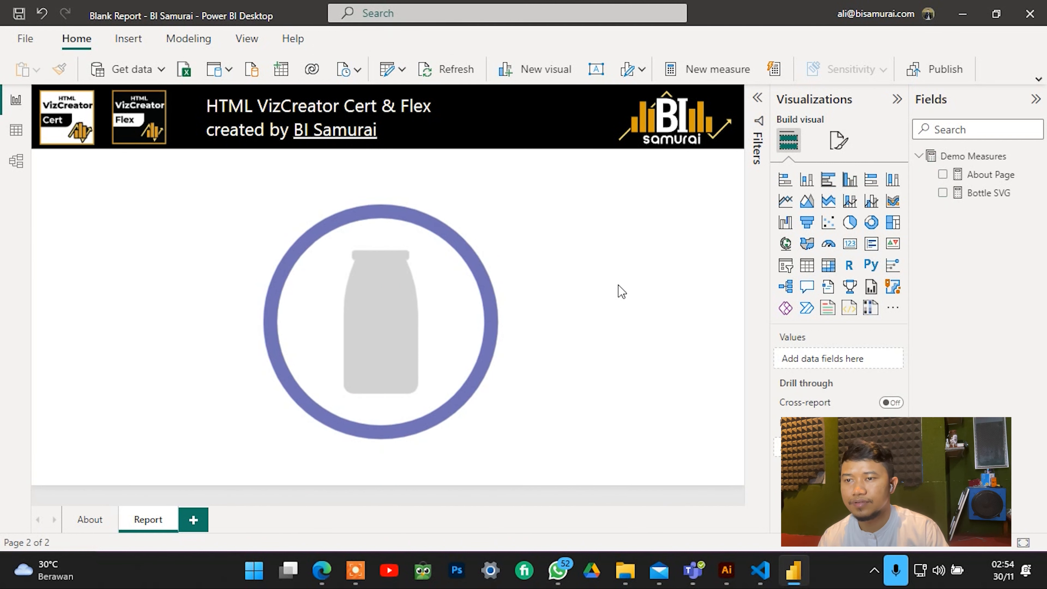
Declare the variable var_value equal to 75 at the start of the Bottle SVG formula, followed by a new line.
{"action": "left_click", "coordinate": [399, 304]}
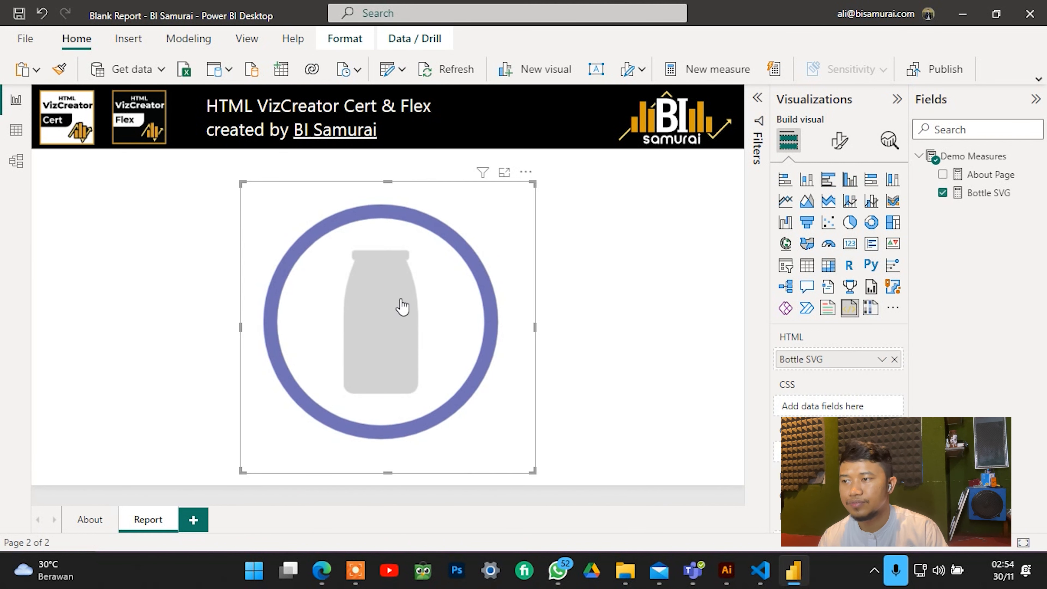
{"action": "left_click", "coordinate": [989, 194]}
{"action": "left_click", "coordinate": [757, 99]}
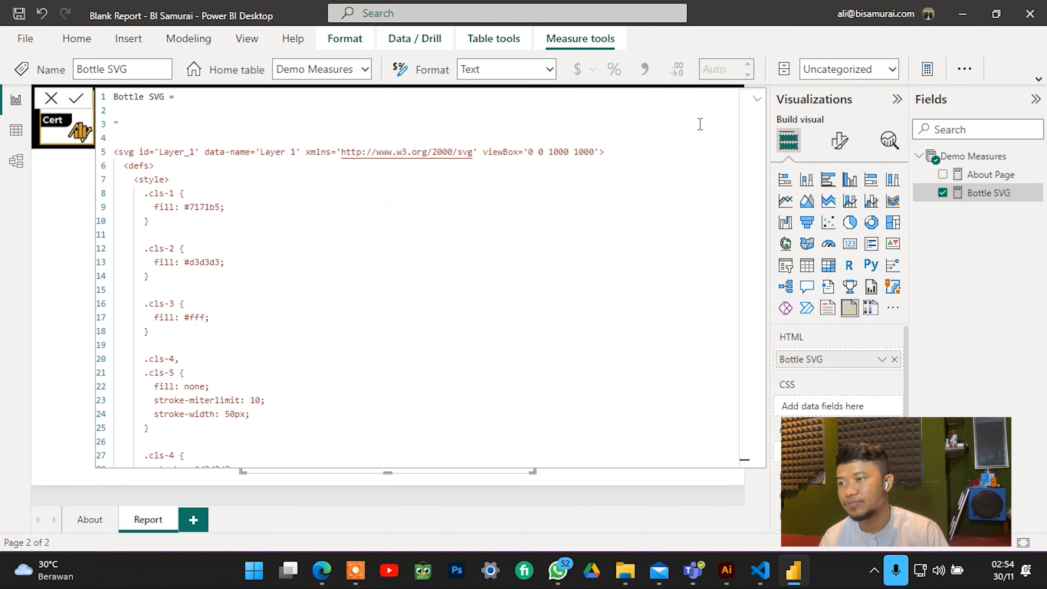
{"action": "left_click", "coordinate": [345, 216]}
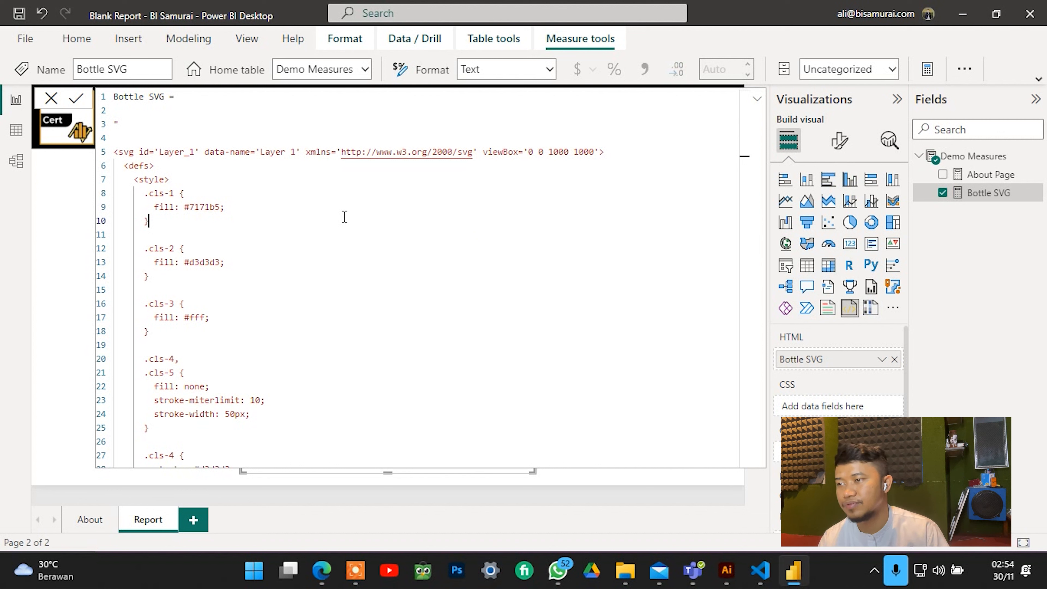
{"action": "left_click", "coordinate": [356, 111]}
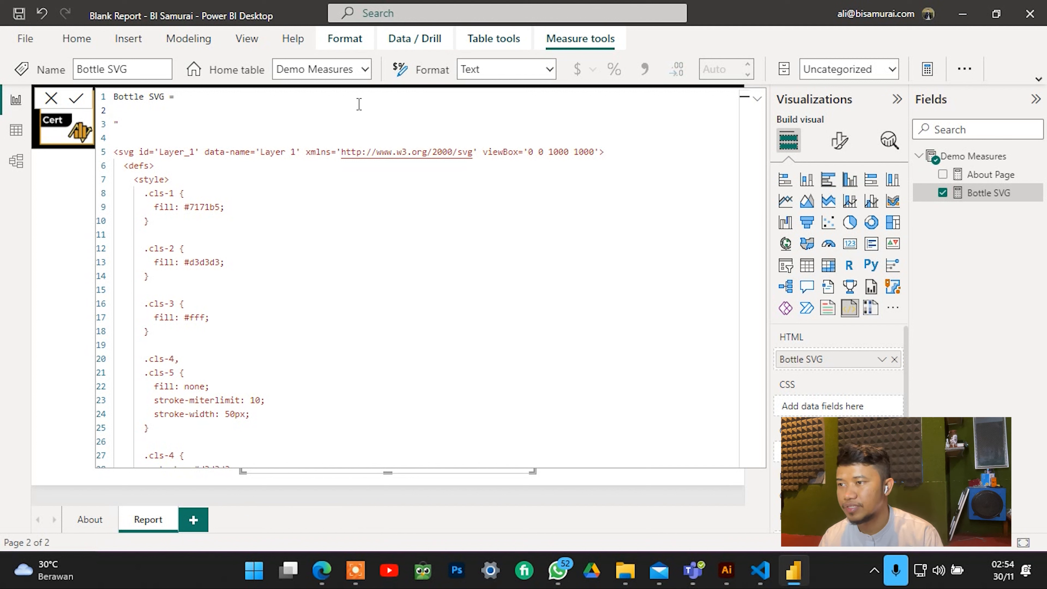
{"action": "type", "text": "VAR var_"}
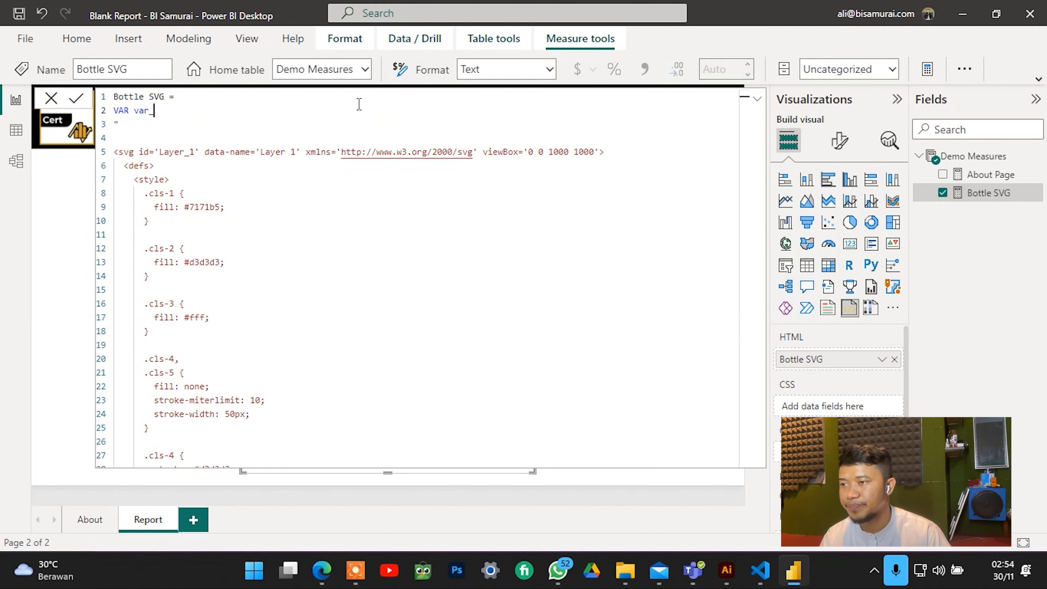
{"action": "type", "text": "valu"}
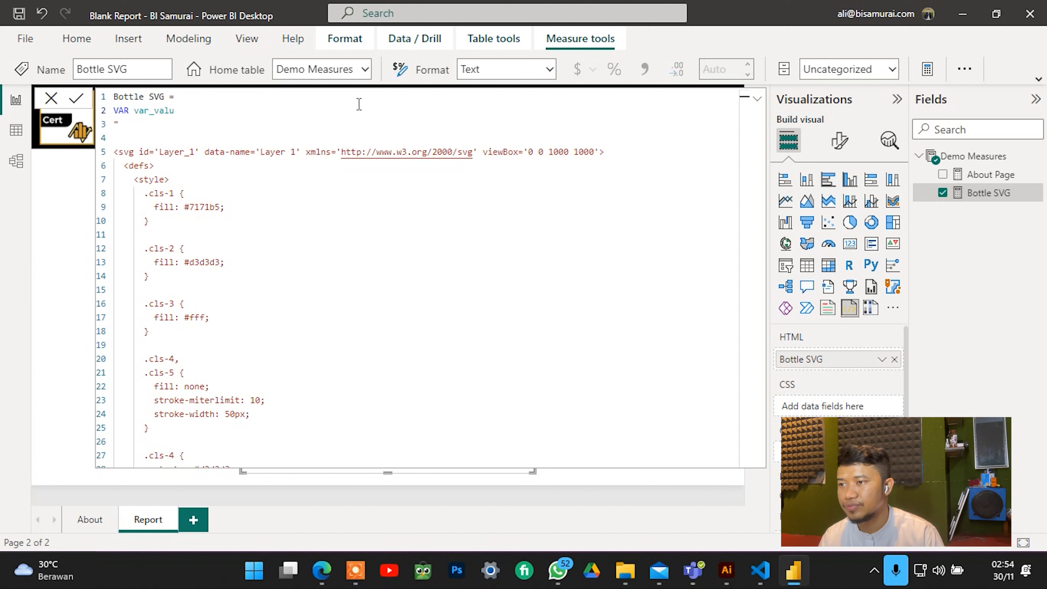
{"action": "type", "text": "e"}
{"action": "key", "text": "Tab"}
{"action": "key", "text": "Tab"}
{"action": "key", "text": "Tab"}
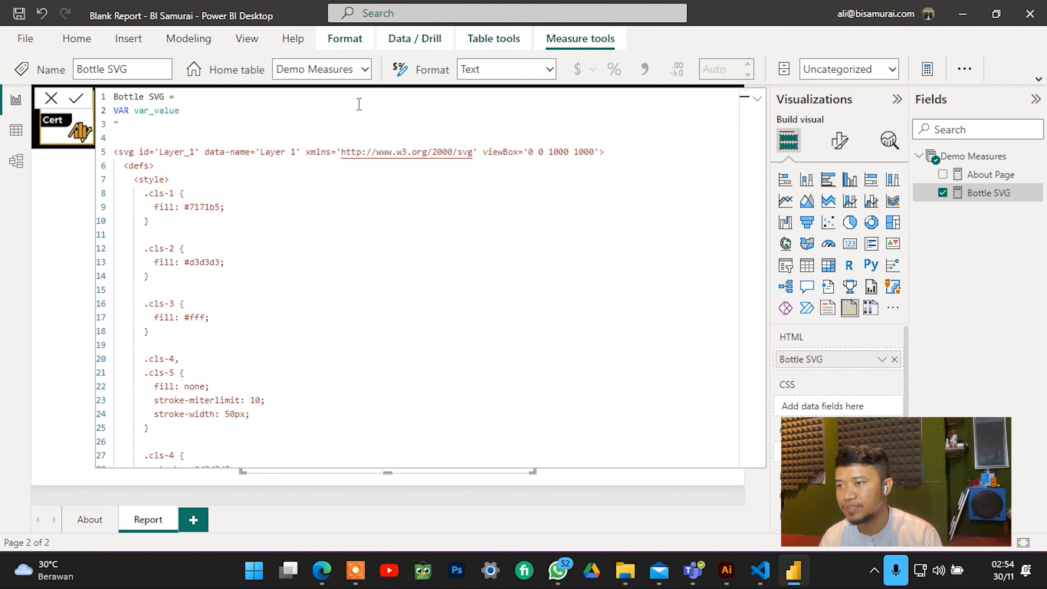
{"action": "key", "text": "Tab"}
{"action": "type", "text": "= "}
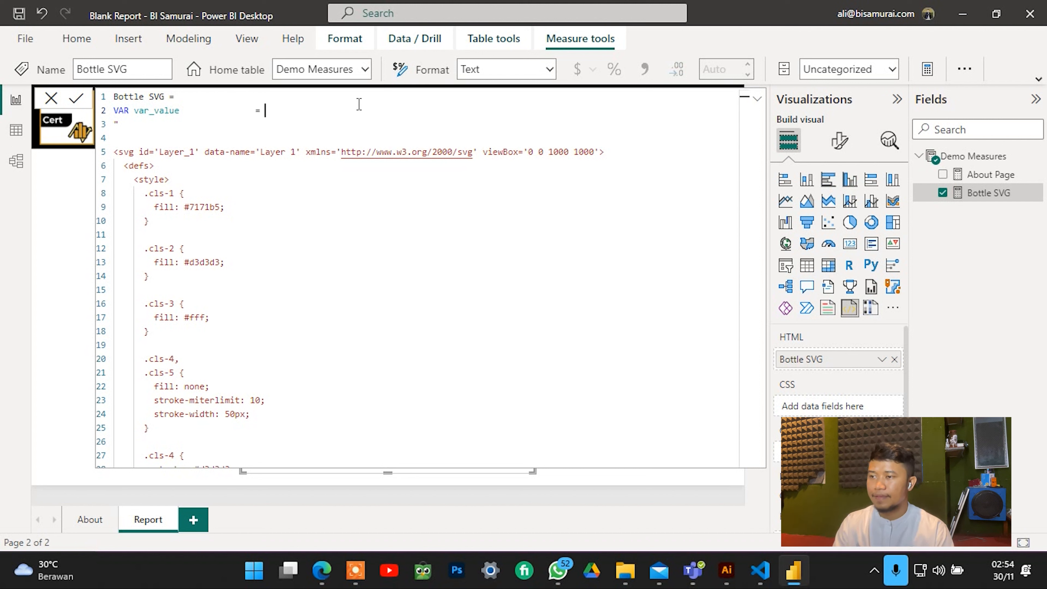
{"action": "type", "text": "75"}
{"action": "key", "text": "Return"}
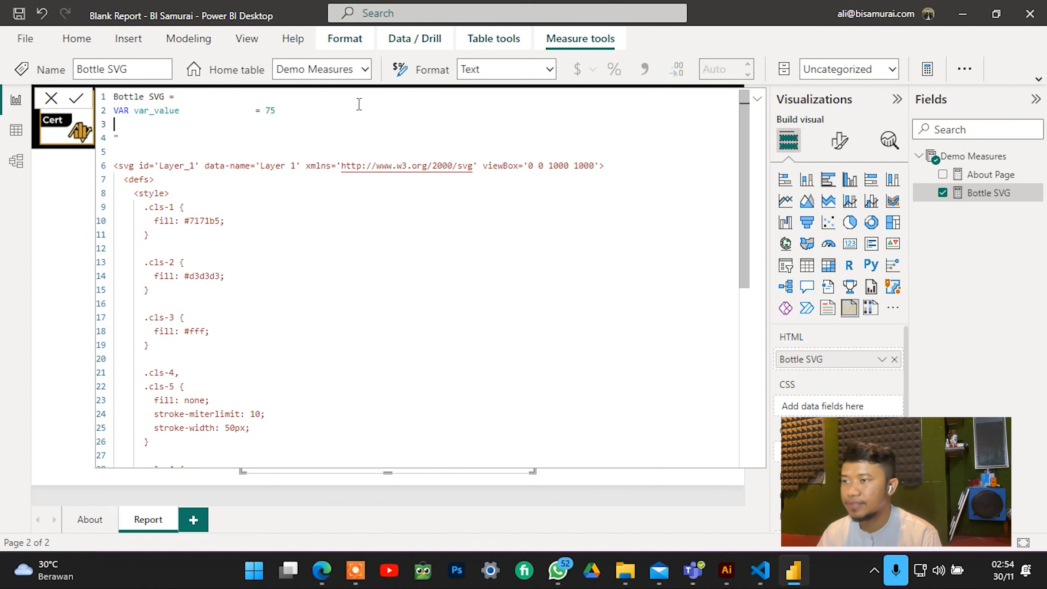
Add another blank line above the opening quote and duplicate the var_value declaration twice directly beneath itself.
{"action": "key", "text": "Return"}
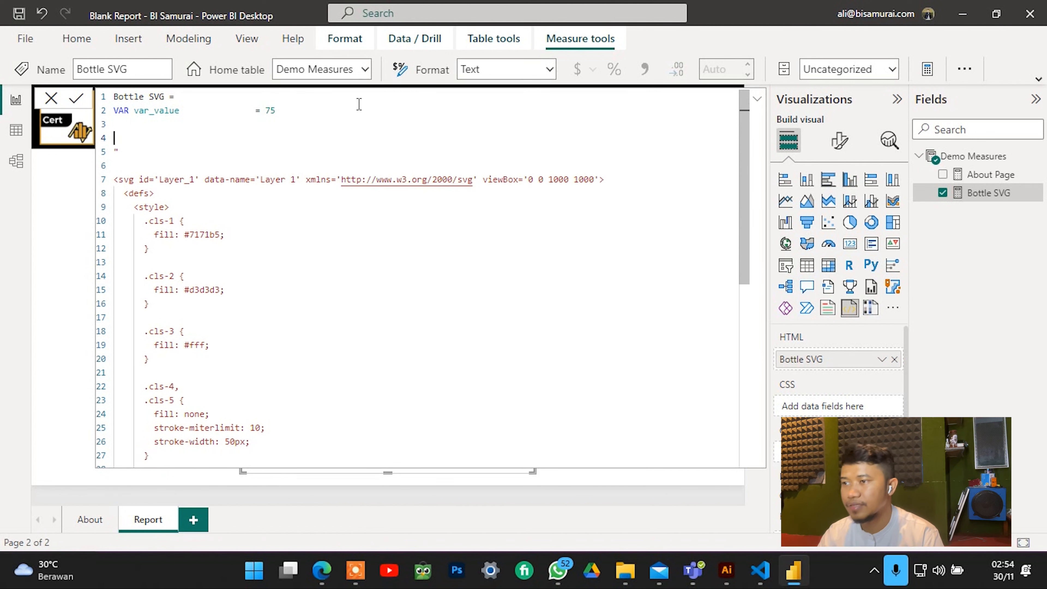
{"action": "key", "text": "Up"}
{"action": "key", "text": "Up"}
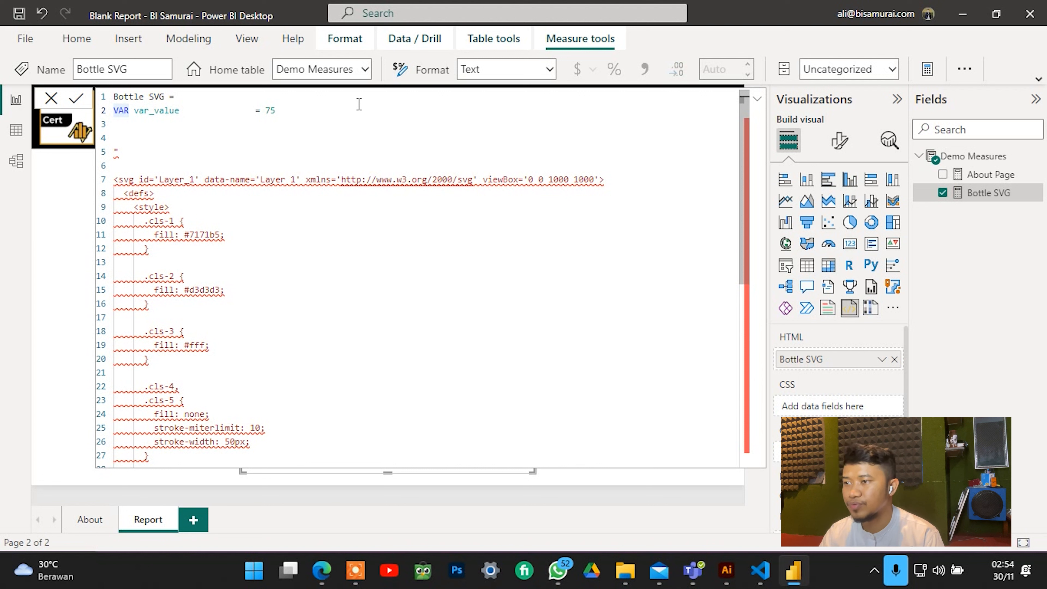
{"action": "key", "text": "shift+alt+Down"}
{"action": "key", "text": "shift+alt+Down"}
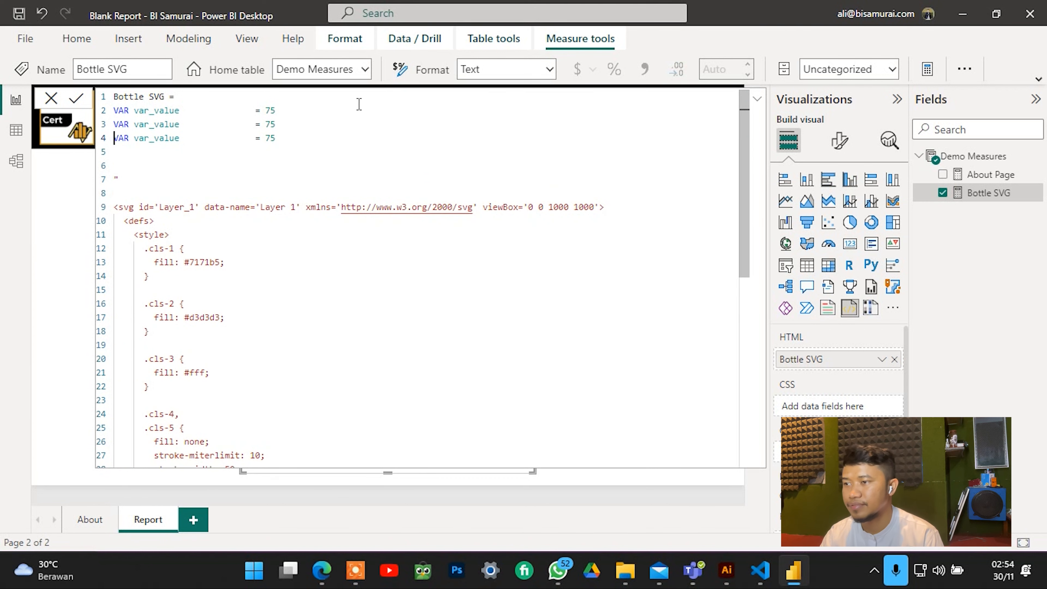
Add a RETURN statement between the variable declarations and the opening quote, separated by blank lines.
{"action": "key", "text": "Down"}
{"action": "key", "text": "Down"}
{"action": "key", "text": "Return"}
{"action": "key", "text": "Up"}
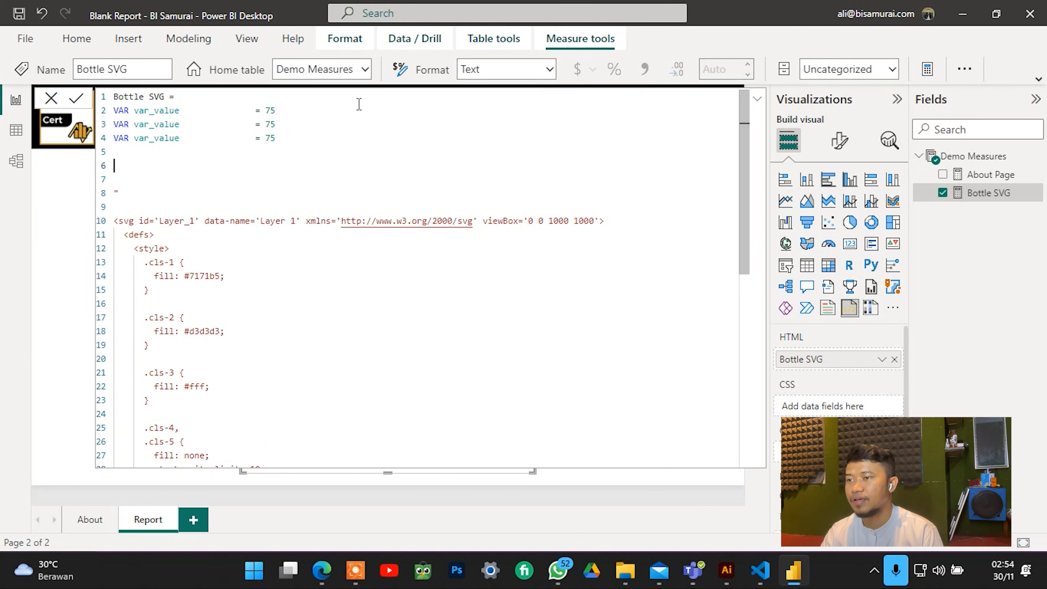
{"action": "type", "text": "RETURN"}
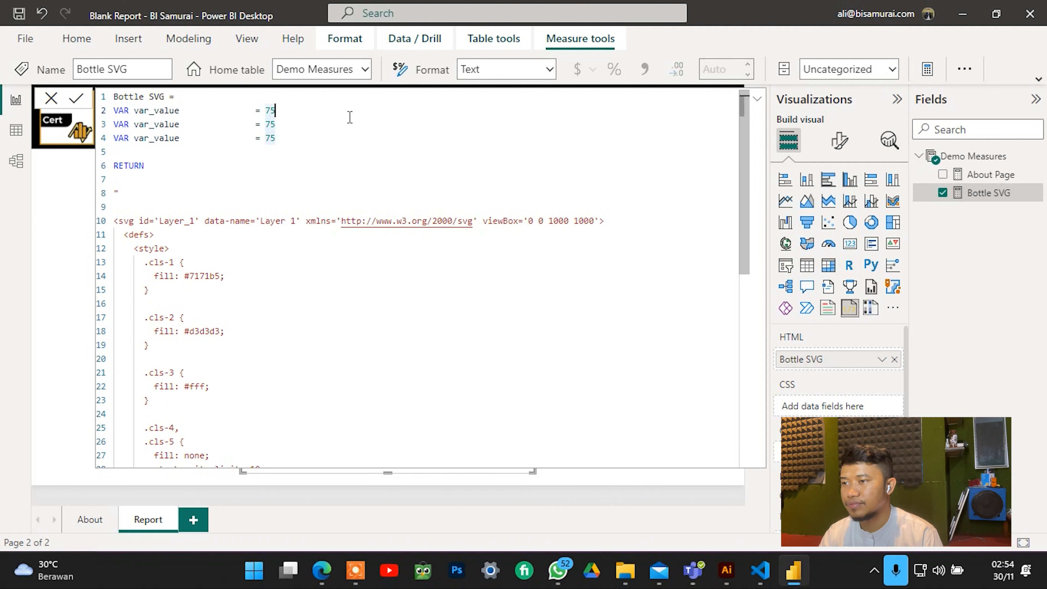
Rename the second variable to var_bottle_bar and realign its equals sign with the line above.
{"action": "left_click", "coordinate": [187, 124]}
{"action": "key", "text": "Left"}
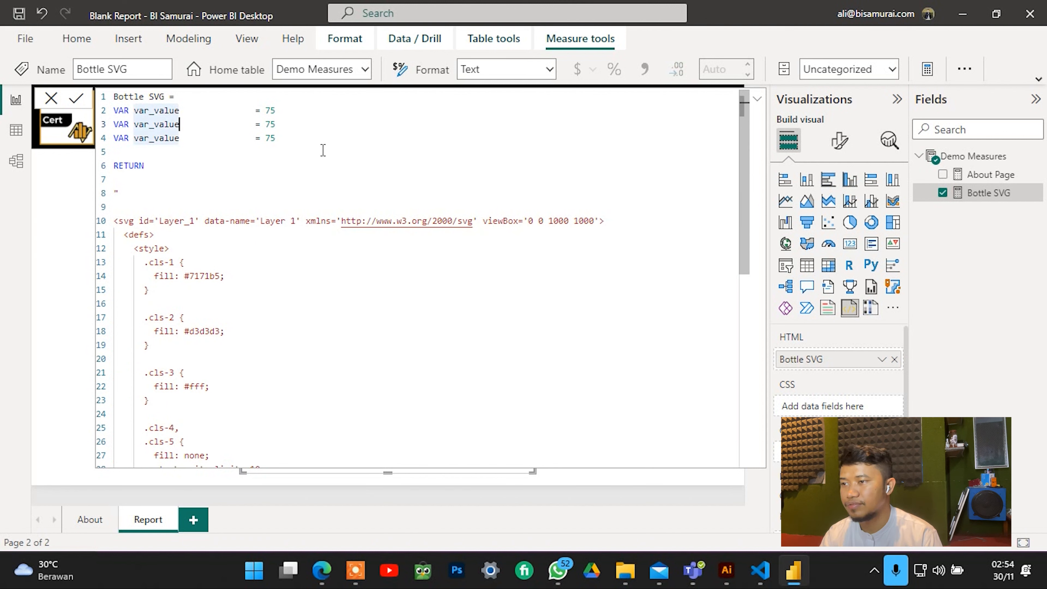
{"action": "key", "text": "BackSpace"}
{"action": "key", "text": "BackSpace"}
{"action": "key", "text": "BackSpace"}
{"action": "key", "text": "BackSpace"}
{"action": "key", "text": "BackSpace"}
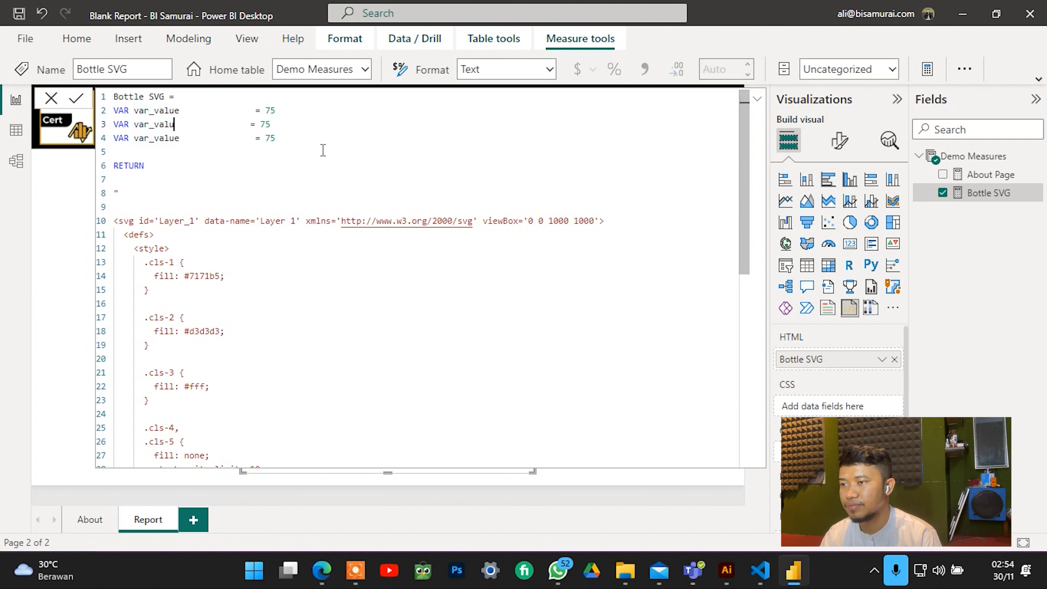
{"action": "type", "text": "bottle_"}
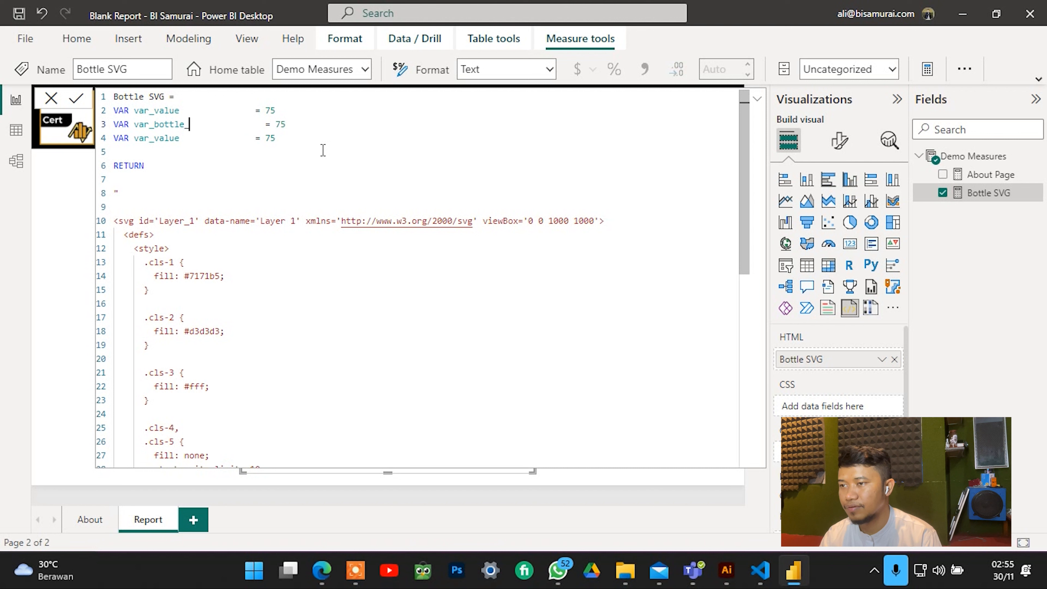
{"action": "type", "text": "bar"}
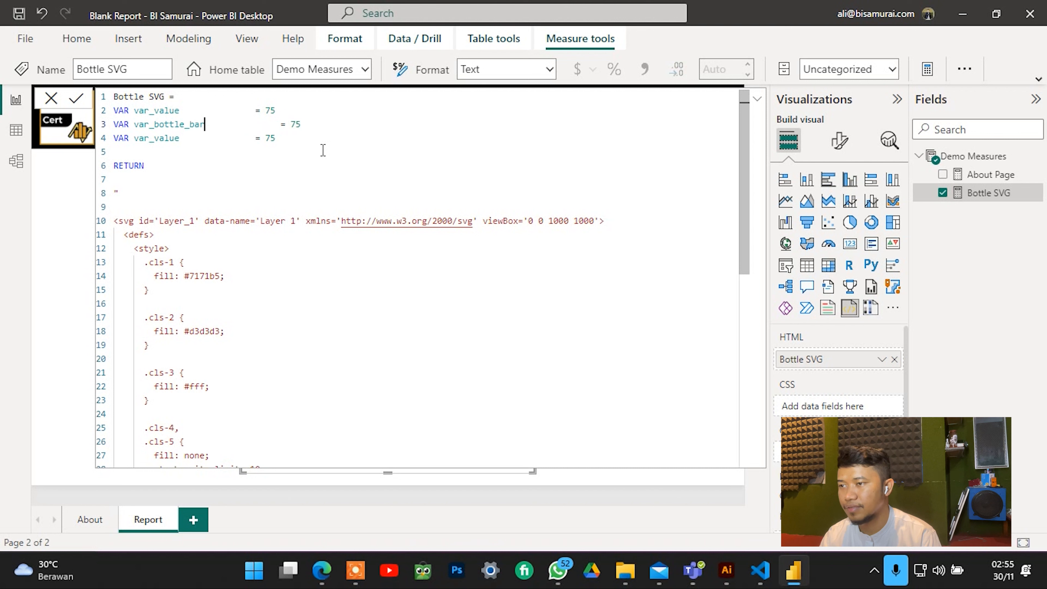
{"action": "key", "text": "Delete"}
{"action": "key", "text": "Delete"}
{"action": "key", "text": "Delete"}
{"action": "key", "text": "Delete"}
{"action": "key", "text": "Delete"}
Rename the third variable to var_circle_bar and realign its equals sign with the other declarations.
{"action": "key", "text": "Down"}
{"action": "key", "text": "Left"}
{"action": "key", "text": "Left"}
{"action": "key", "text": "Left"}
{"action": "key", "text": "Left"}
{"action": "key", "text": "Left"}
{"action": "key", "text": "Left"}
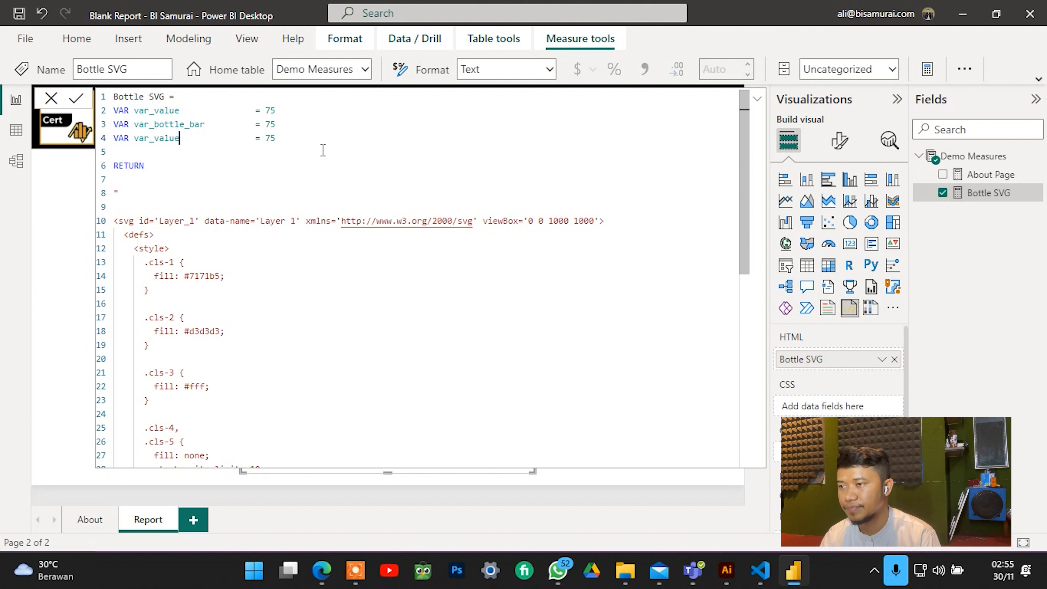
{"action": "key", "text": "Right"}
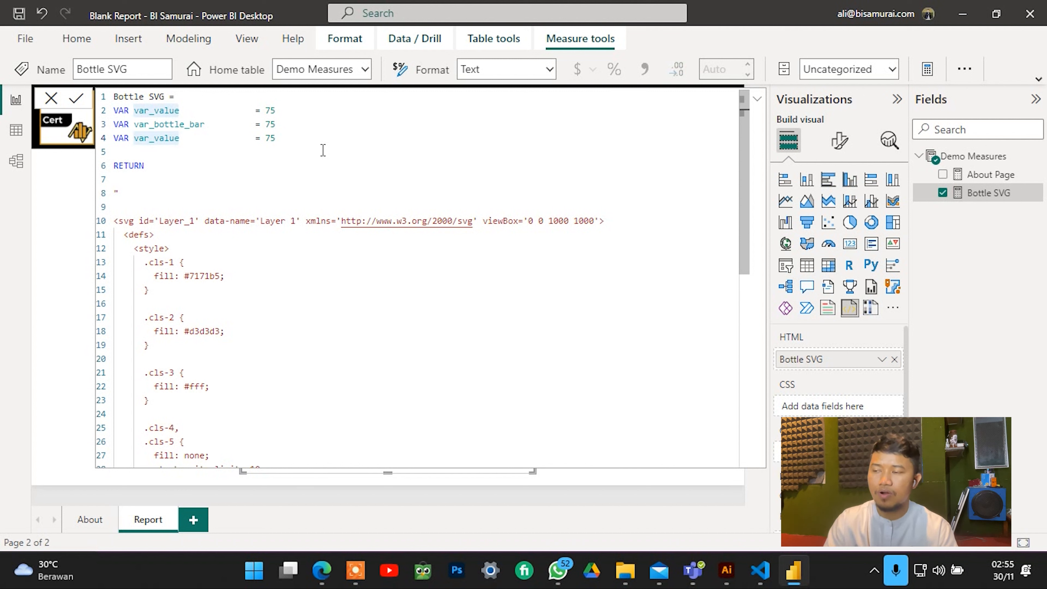
{"action": "key", "text": "BackSpace"}
{"action": "key", "text": "BackSpace"}
{"action": "key", "text": "BackSpace"}
{"action": "key", "text": "BackSpace"}
{"action": "key", "text": "BackSpace"}
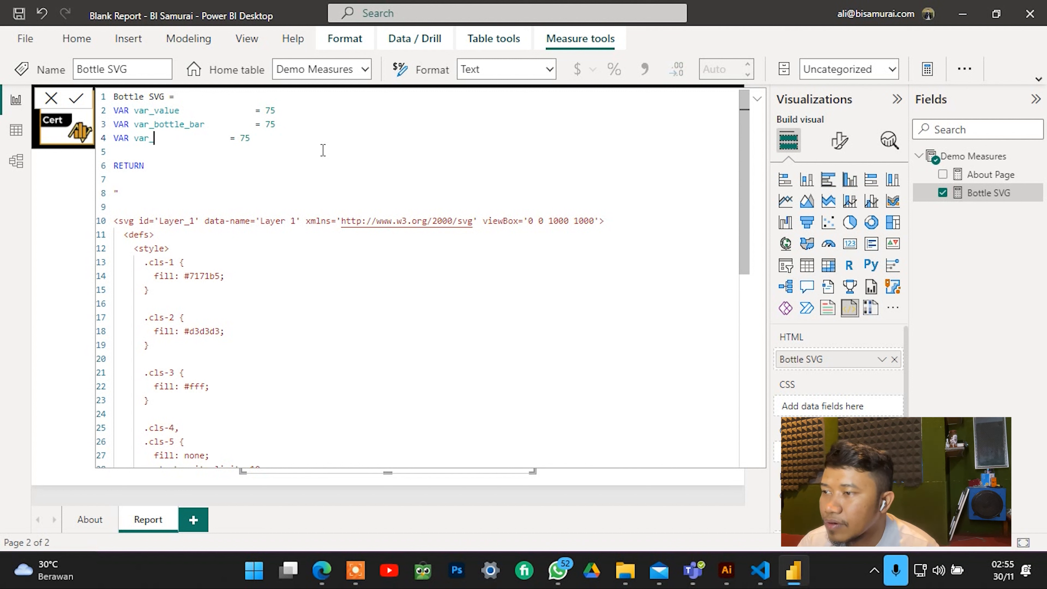
{"action": "type", "text": "circle"}
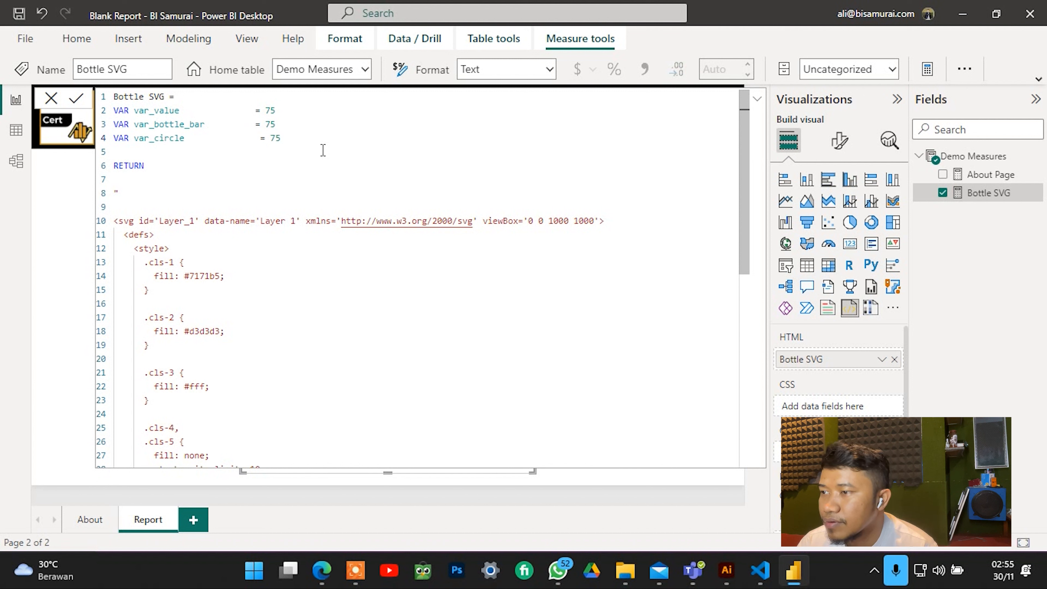
{"action": "type", "text": "_bar"}
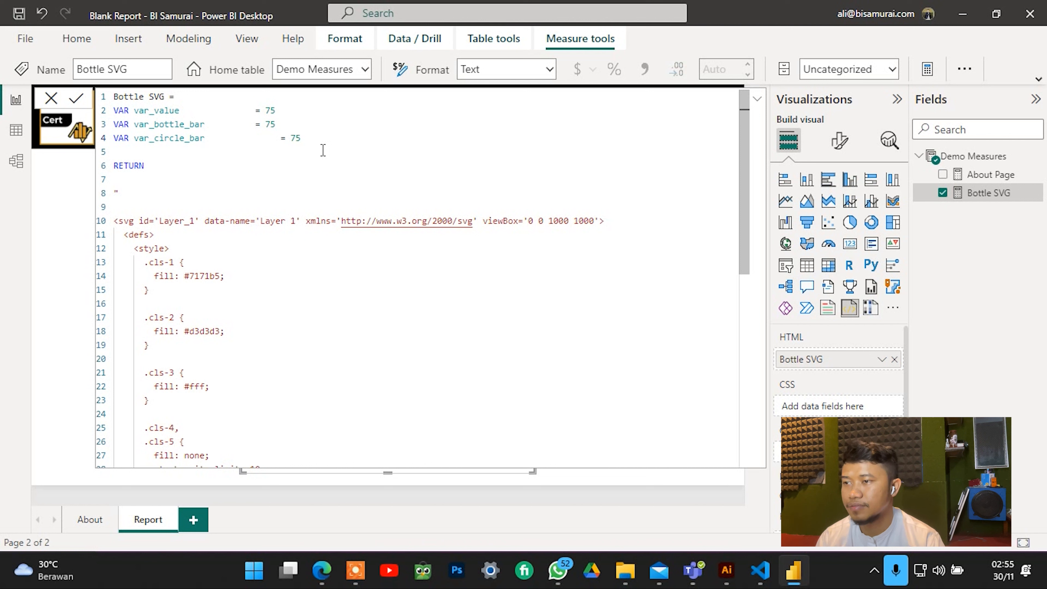
{"action": "key", "text": "Delete"}
{"action": "key", "text": "Delete"}
{"action": "key", "text": "Delete"}
{"action": "key", "text": "Delete"}
{"action": "key", "text": "Delete"}
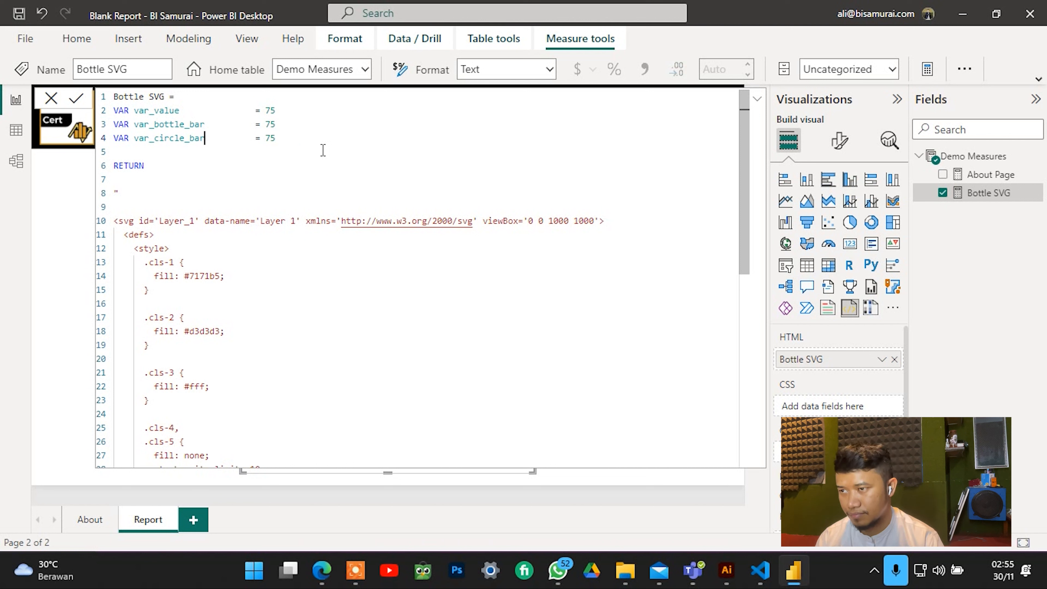
Set both var_bottle_bar and var_circle_bar to 0 in place of their copied values.
{"action": "left_click", "coordinate": [316, 123]}
{"action": "key", "text": "BackSpace"}
{"action": "key", "text": "BackSpace"}
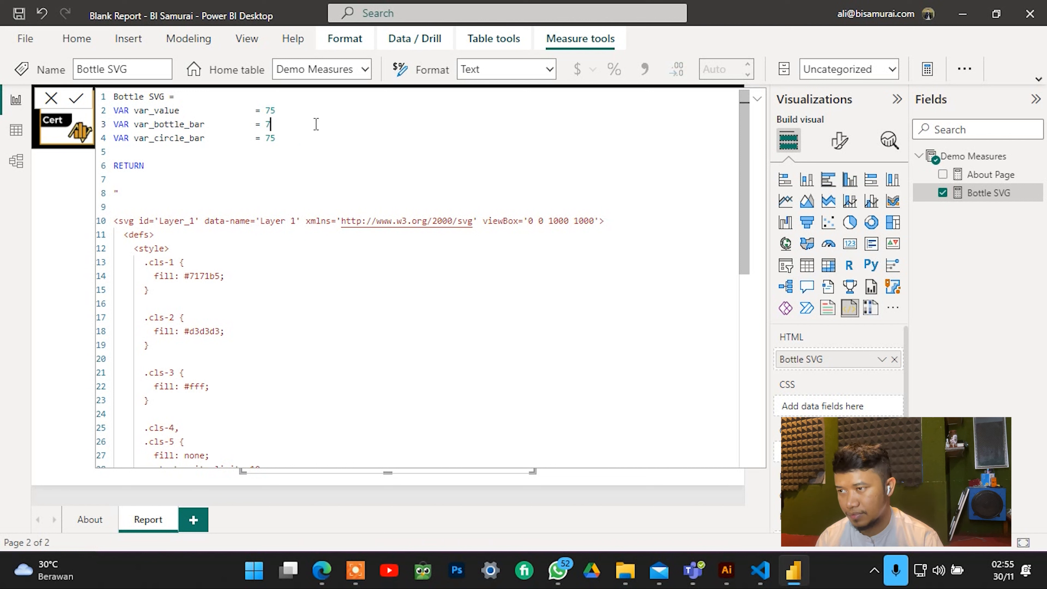
{"action": "left_click", "coordinate": [307, 133]}
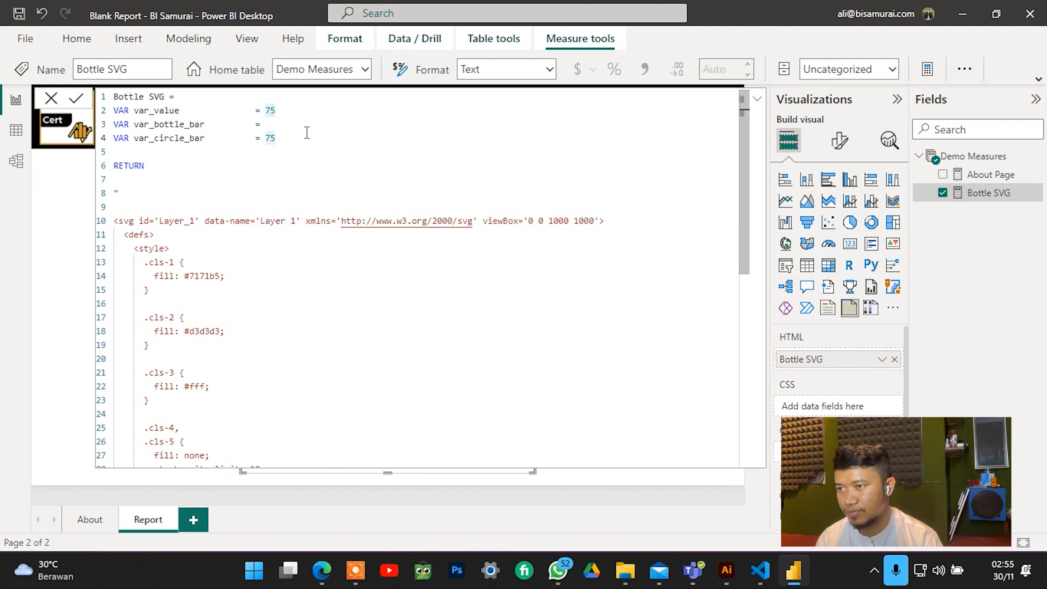
{"action": "key", "text": "BackSpace"}
{"action": "key", "text": "BackSpace"}
{"action": "left_click", "coordinate": [322, 119]}
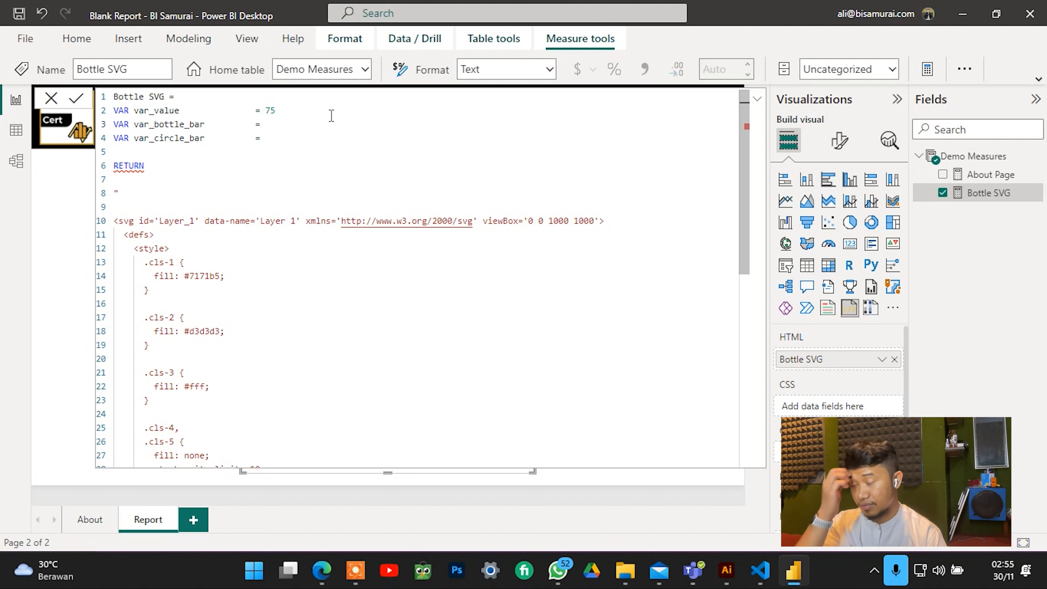
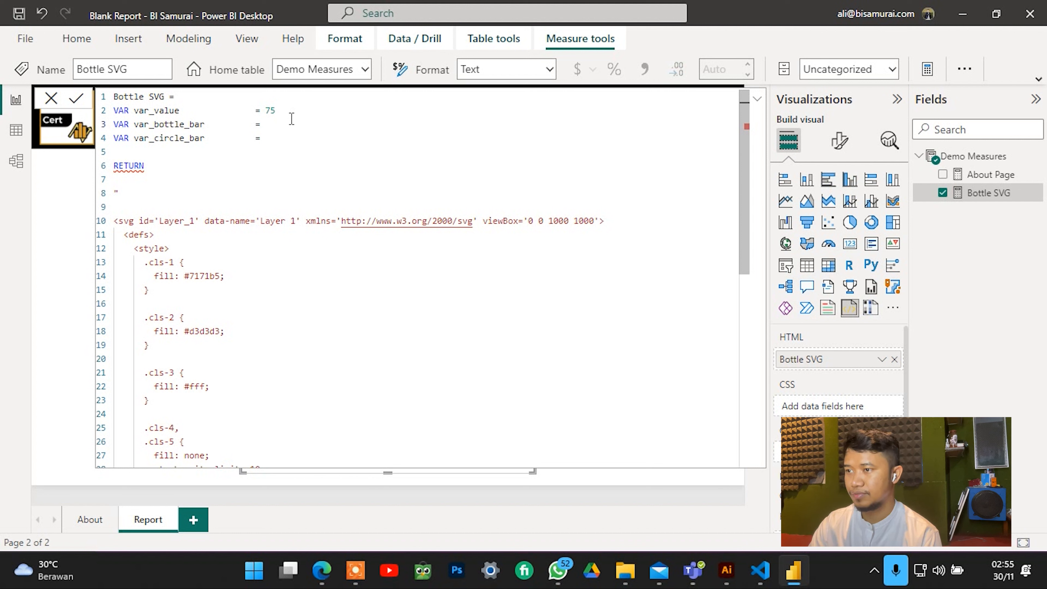
{"action": "left_click", "coordinate": [270, 139]}
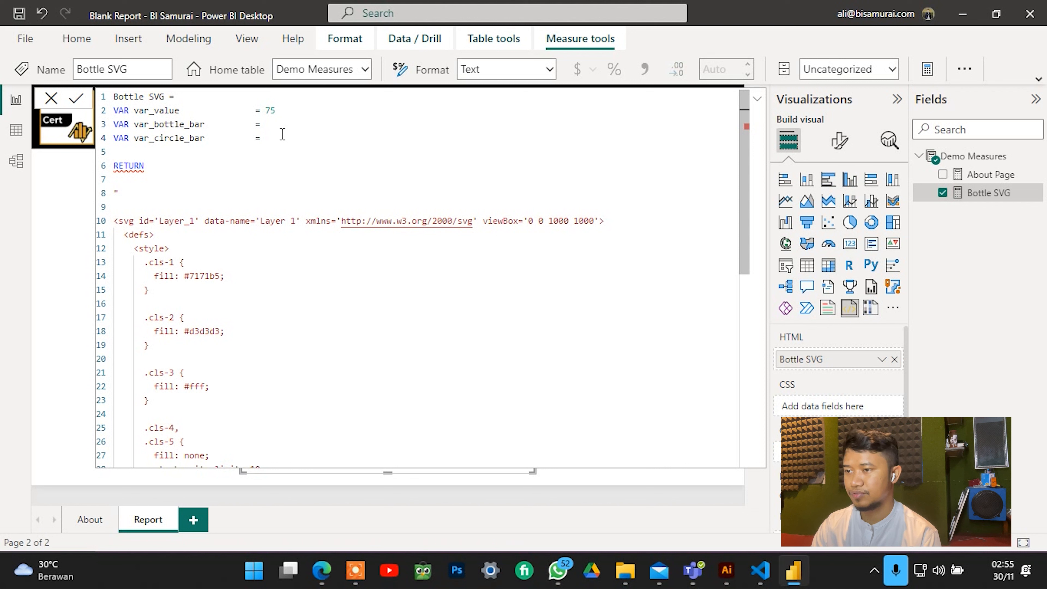
{"action": "type", "text": "0"}
{"action": "left_click", "coordinate": [293, 124]}
{"action": "type", "text": "0"}
{"action": "left_click", "coordinate": [330, 115]}
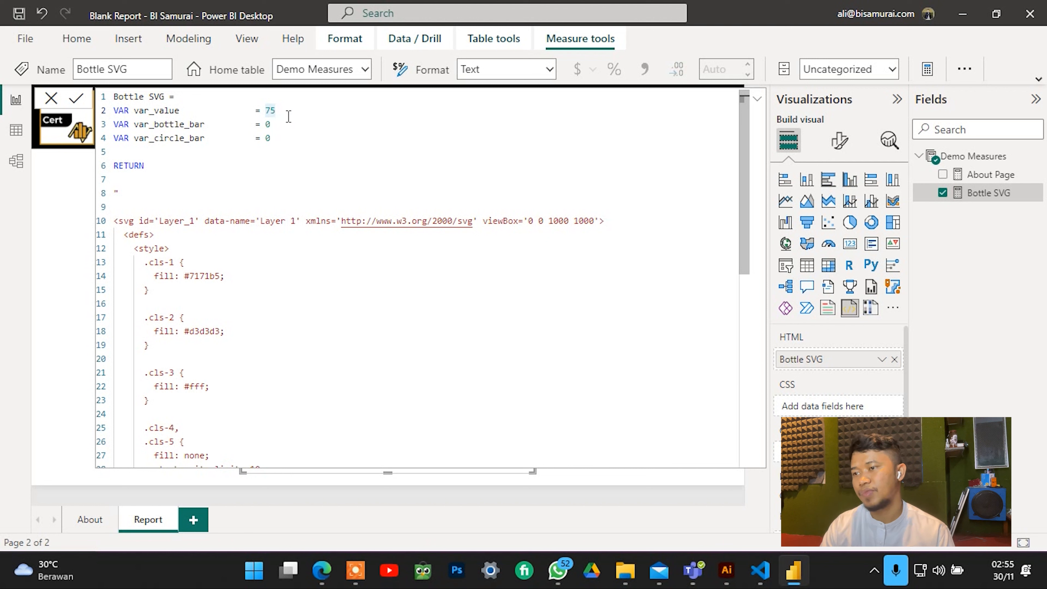
Review the variable declarations, collapse the formula to view the bottle visual, and expand the formula again.
{"action": "left_click", "coordinate": [307, 123]}
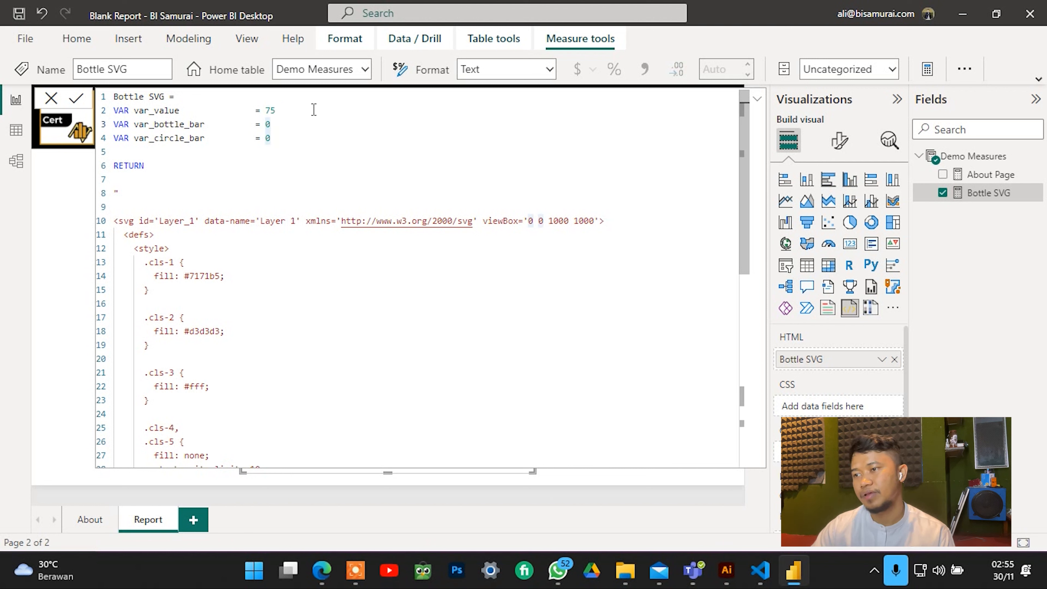
{"action": "left_click", "coordinate": [313, 110]}
{"action": "left_click", "coordinate": [307, 124]}
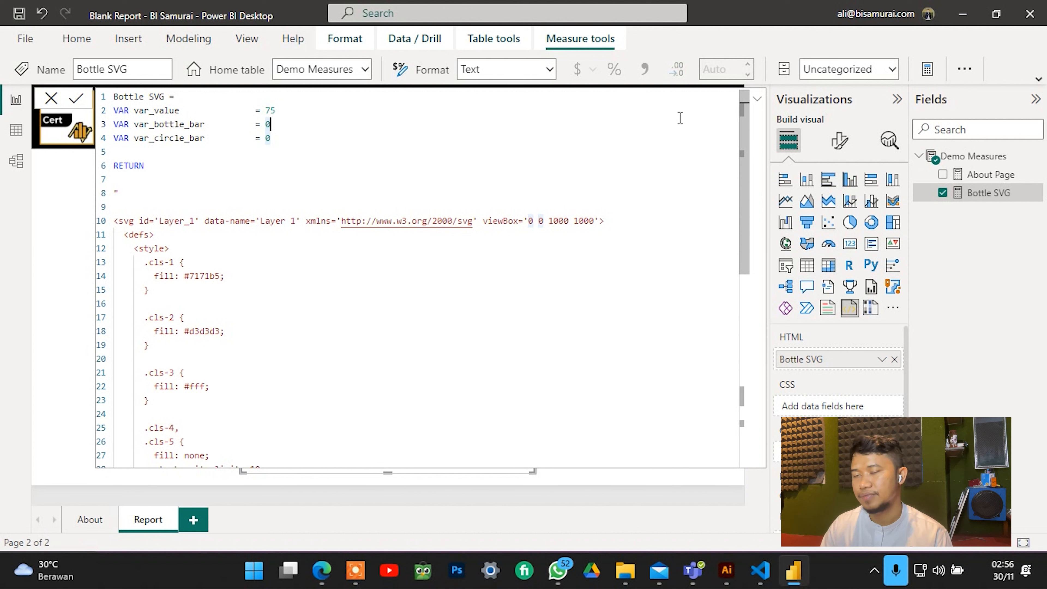
{"action": "left_click", "coordinate": [757, 100]}
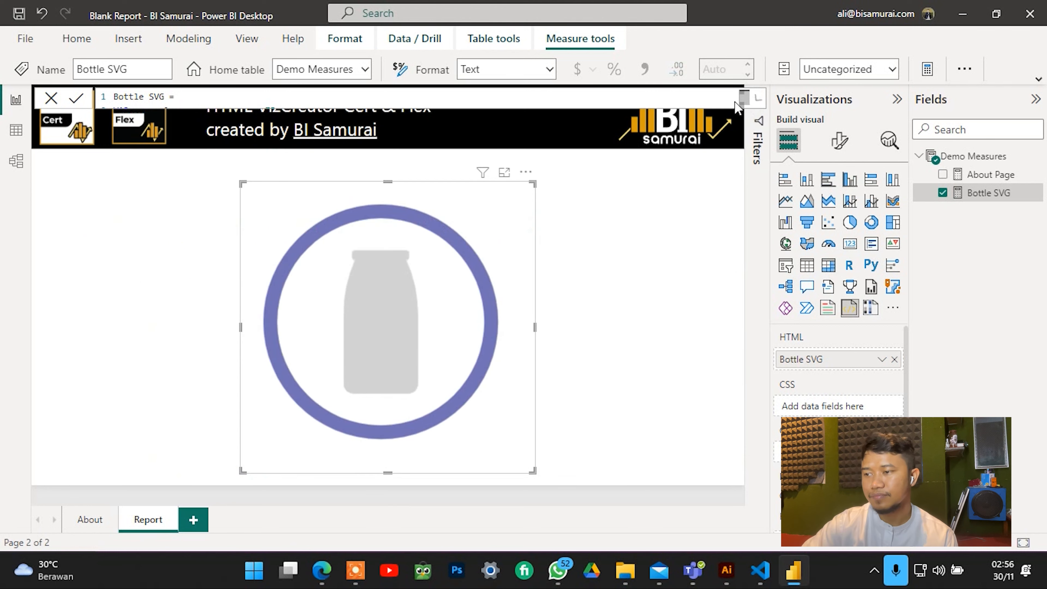
{"action": "left_click", "coordinate": [759, 101]}
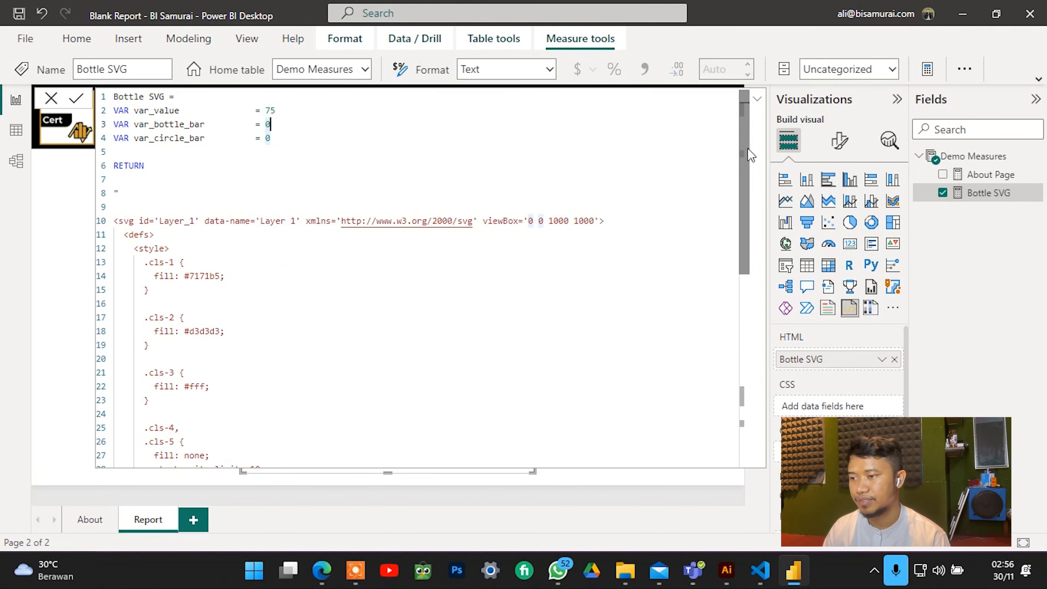
Begin a foreignObject tag on a new line after the cls-5 path, just before the closing svg tag.
{"action": "scroll", "coordinate": [739, 204], "scroll_direction": "down", "scroll_amount": 2}
{"action": "scroll", "coordinate": [739, 204], "scroll_direction": "down", "scroll_amount": 8}
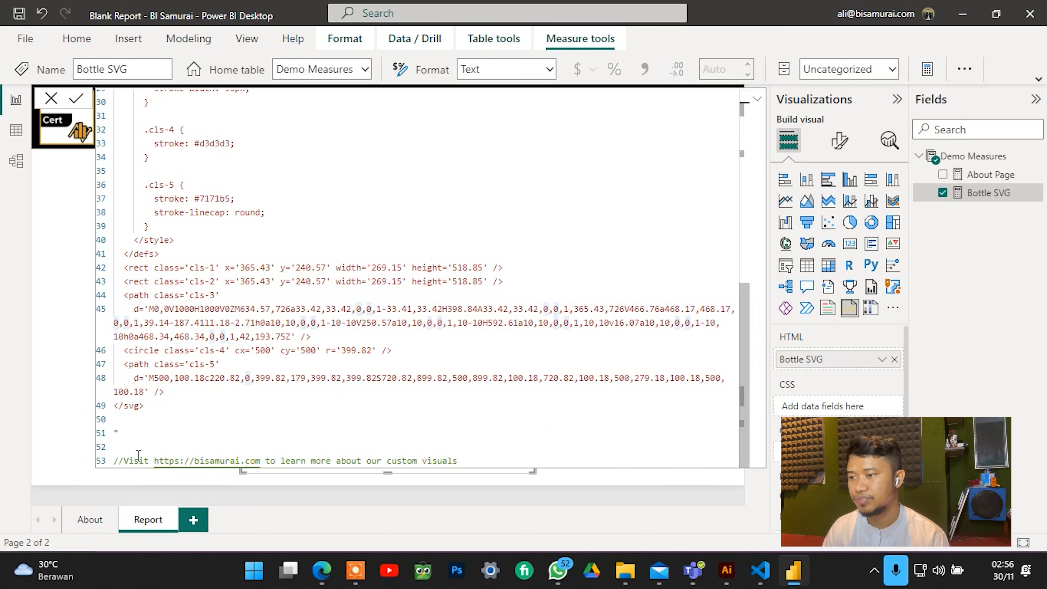
{"action": "left_click", "coordinate": [218, 391]}
{"action": "key", "text": "Return"}
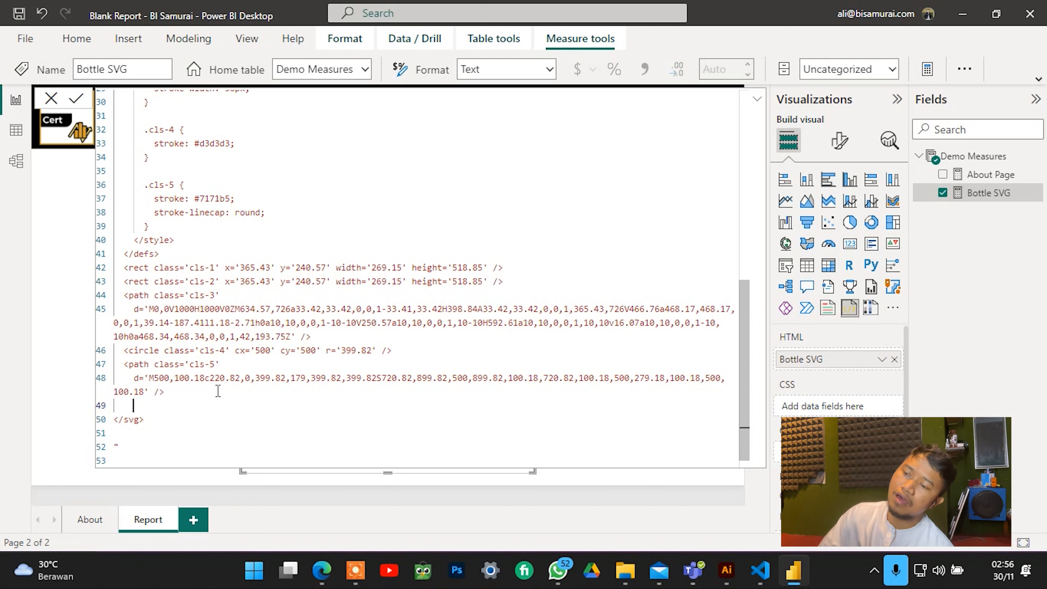
{"action": "type", "text": "<"}
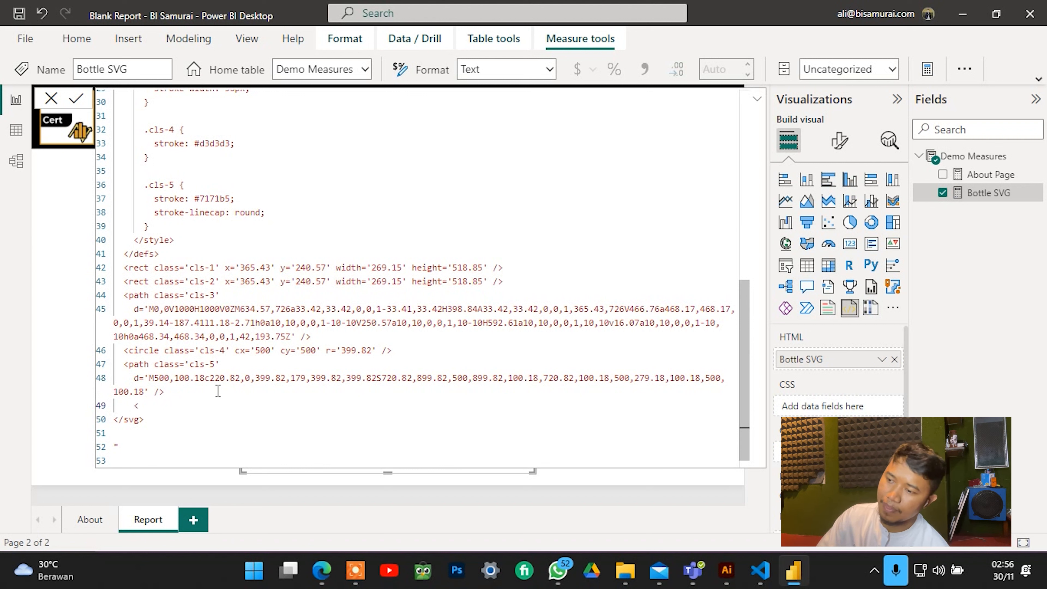
{"action": "type", "text": "foreign"}
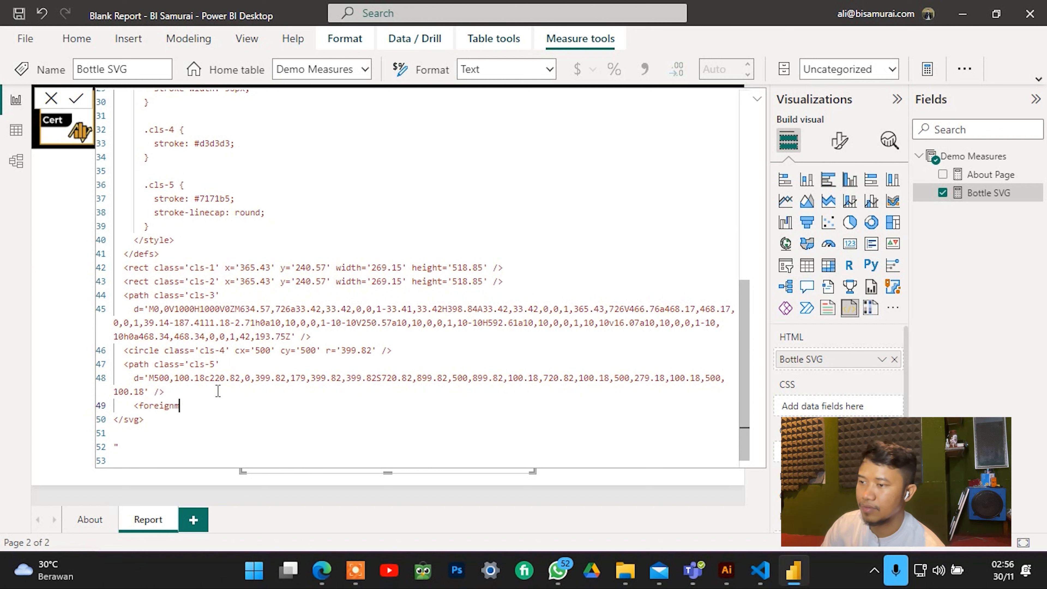
{"action": "type", "text": "Object"}
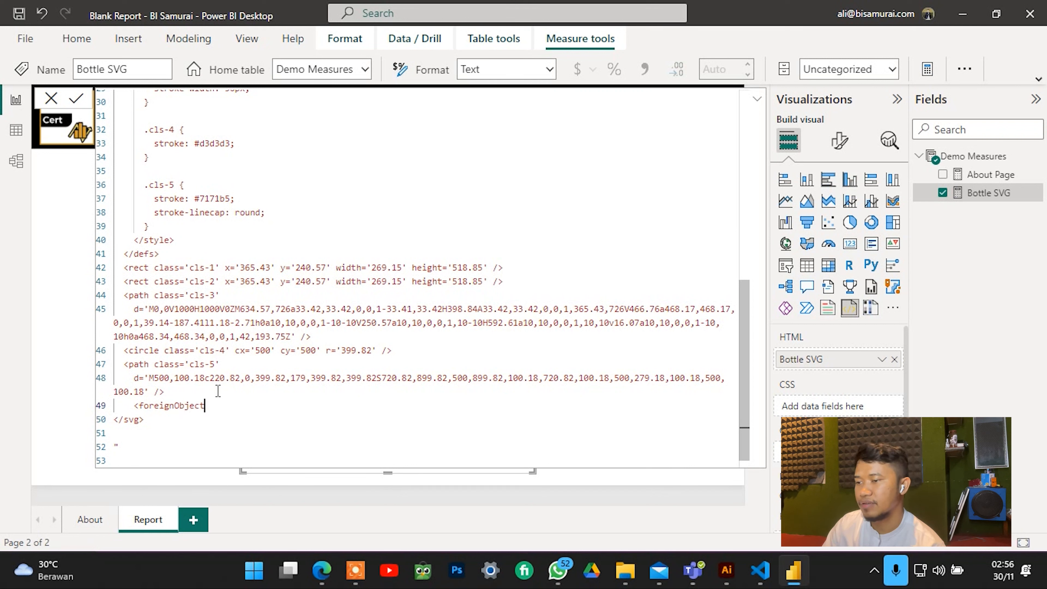
Add the attribute width='100' to the foreignObject tag, enclosing the value in single quotes.
{"action": "type", "text": " width"}
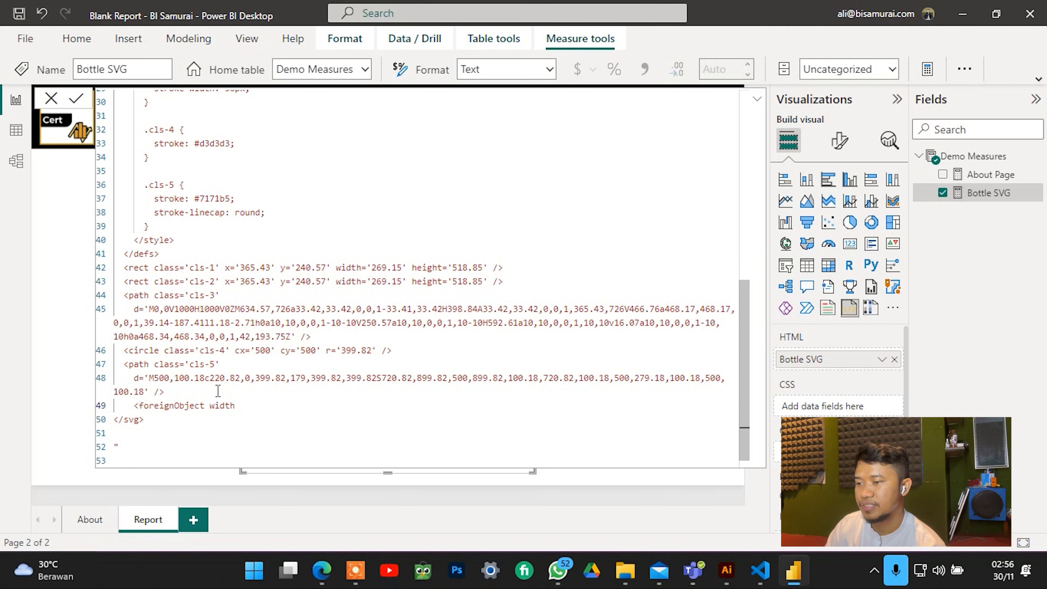
{"action": "type", "text": "=1"}
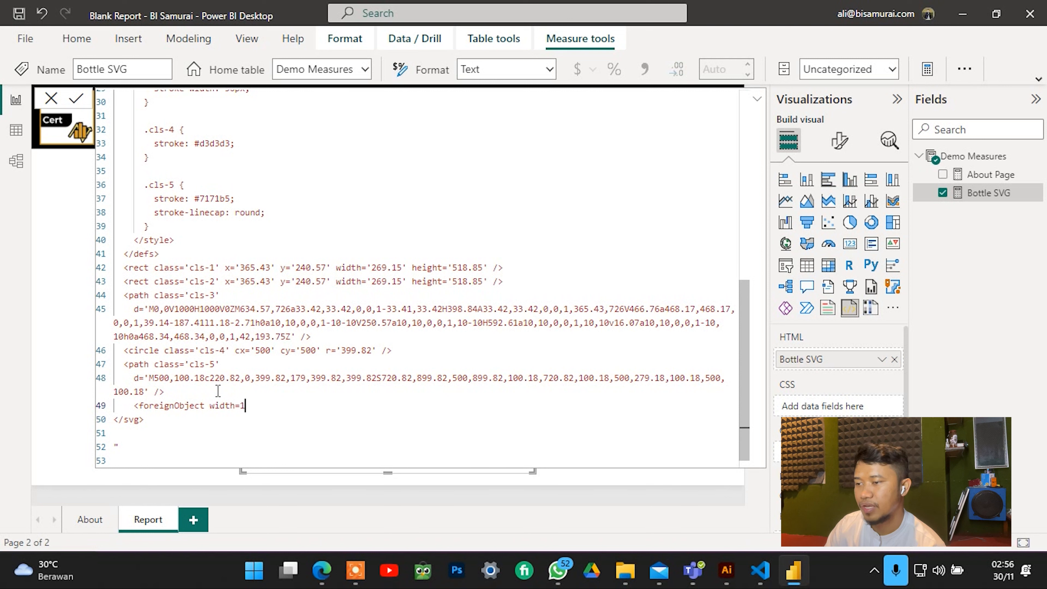
{"action": "key", "text": "BackSpace"}
{"action": "type", "text": "100'"}
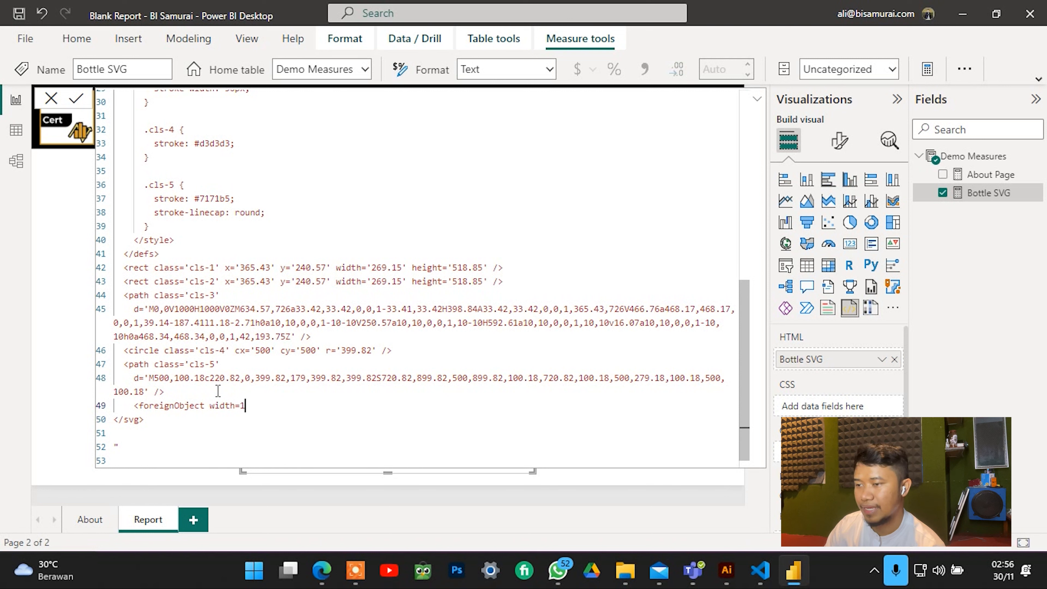
{"action": "key", "text": "Left"}
{"action": "key", "text": "Left"}
{"action": "key", "text": "Left"}
{"action": "key", "text": "Left"}
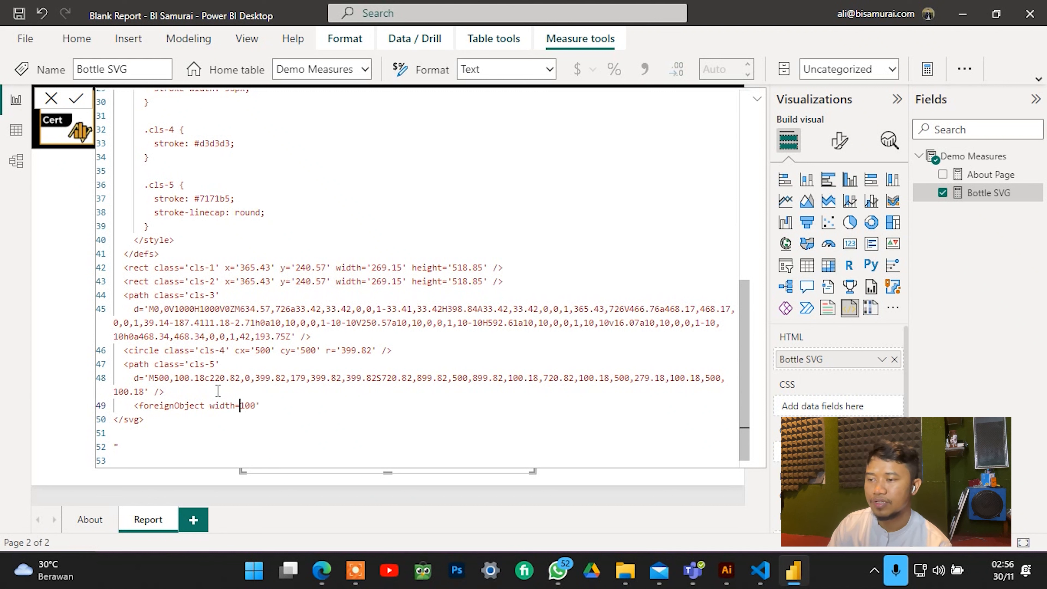
{"action": "type", "text": "'"}
{"action": "key", "text": "Right"}
{"action": "key", "text": "Right"}
{"action": "key", "text": "Right"}
{"action": "key", "text": "Right"}
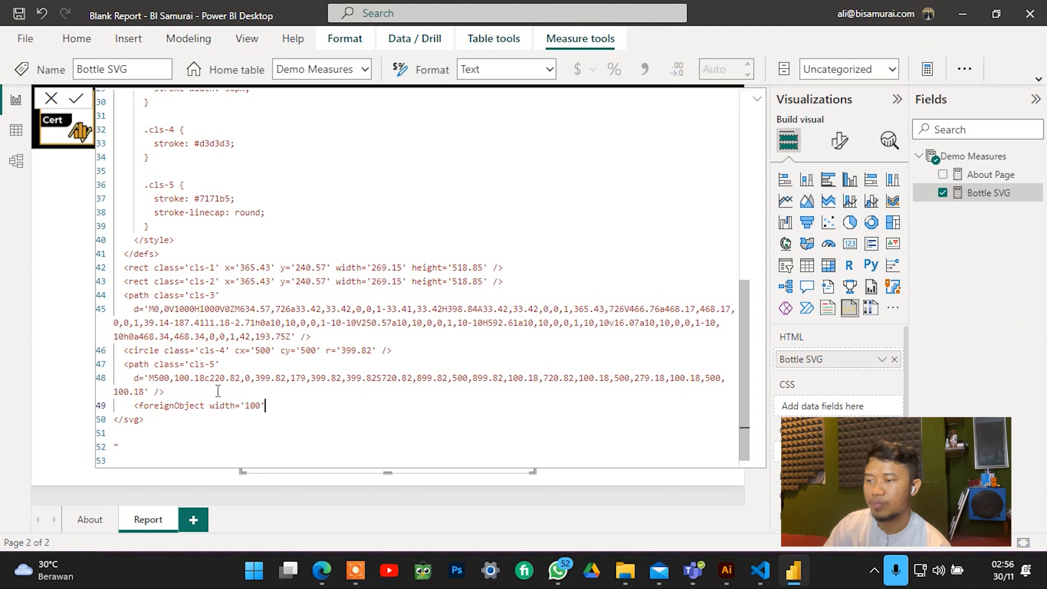
Add the attribute height='100' after the width attribute in the foreignObject tag.
{"action": "type", "text": "hei"}
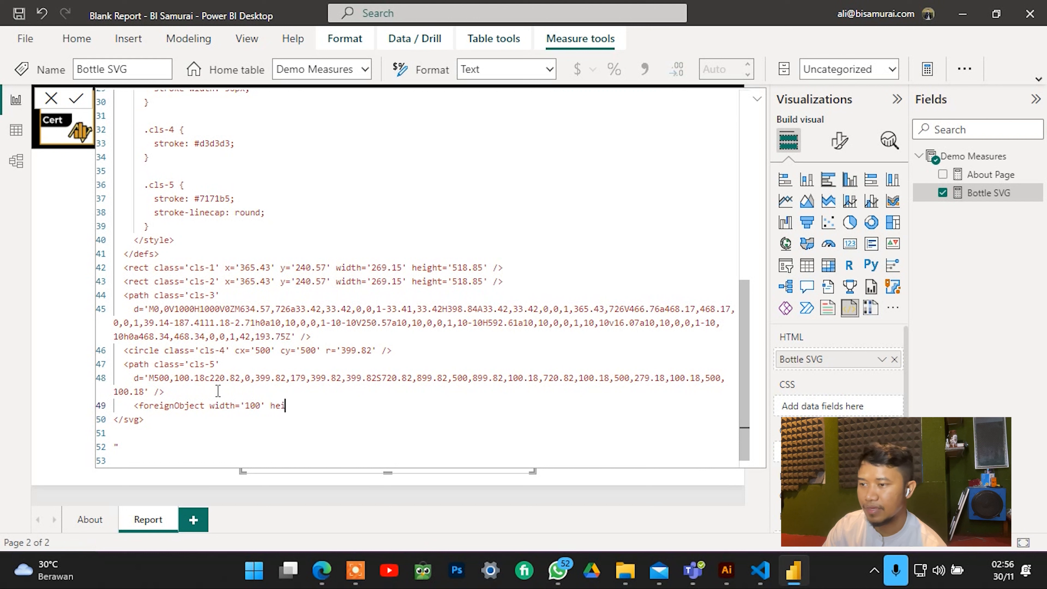
{"action": "type", "text": "ght="}
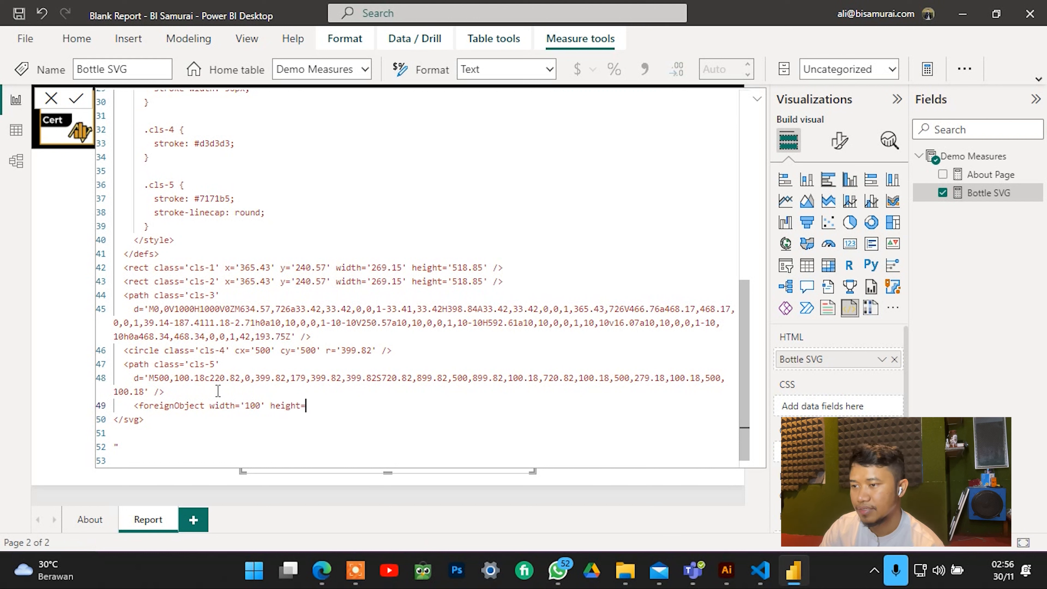
{"action": "type", "text": "''"}
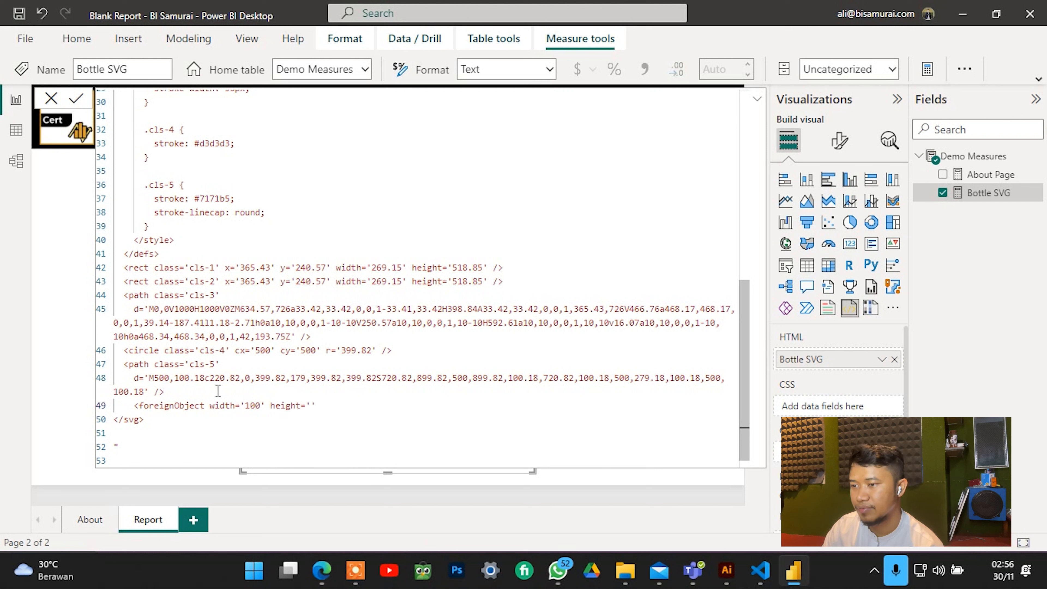
{"action": "type", "text": "100'"}
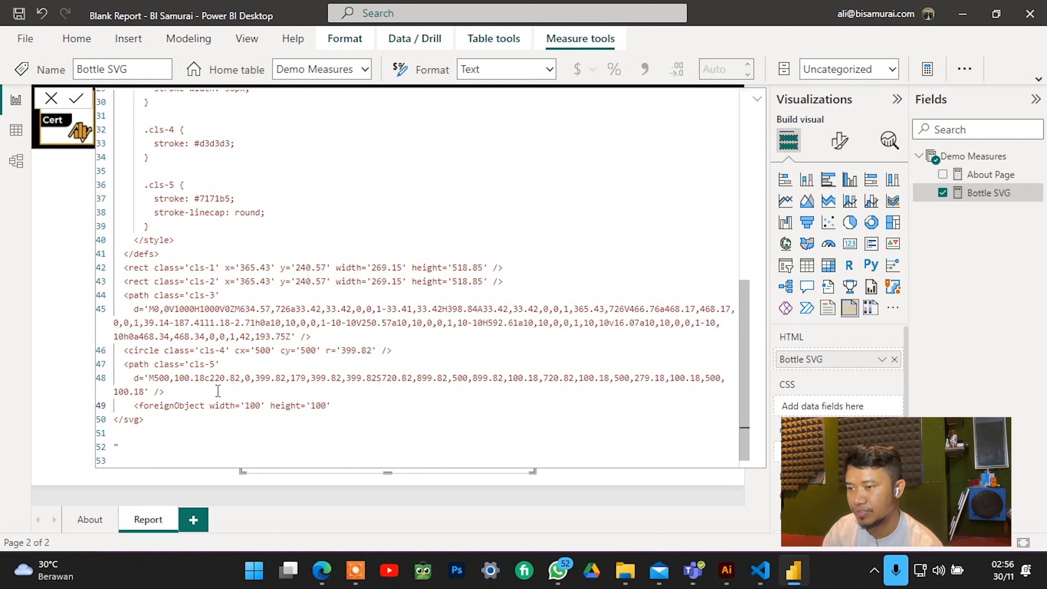
Add style='overflow:visible' to the foreignObject tag and close the opening tag.
{"action": "type", "text": "yle='"}
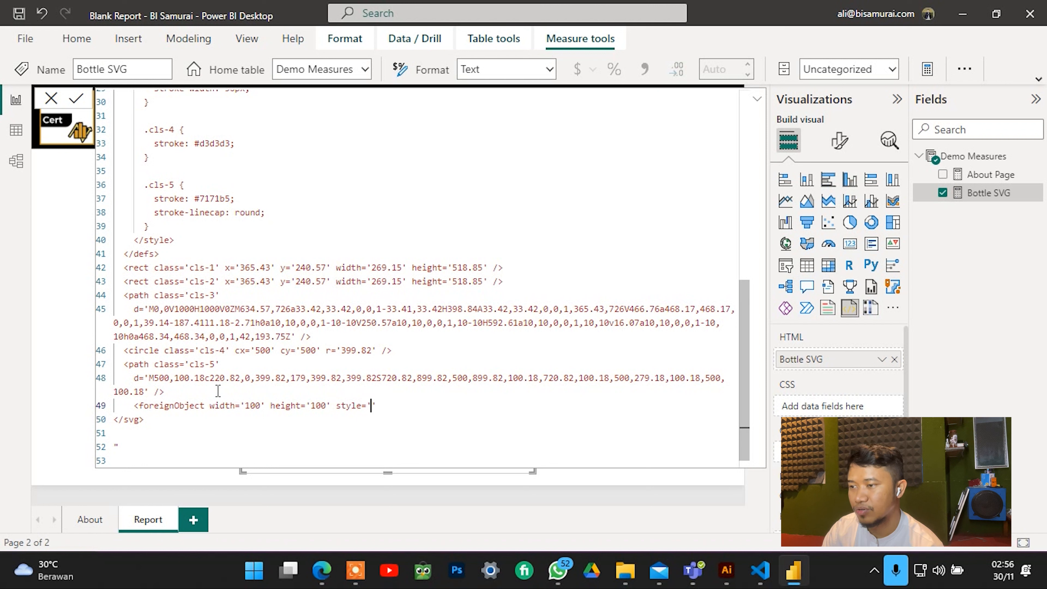
{"action": "type", "text": "d"}
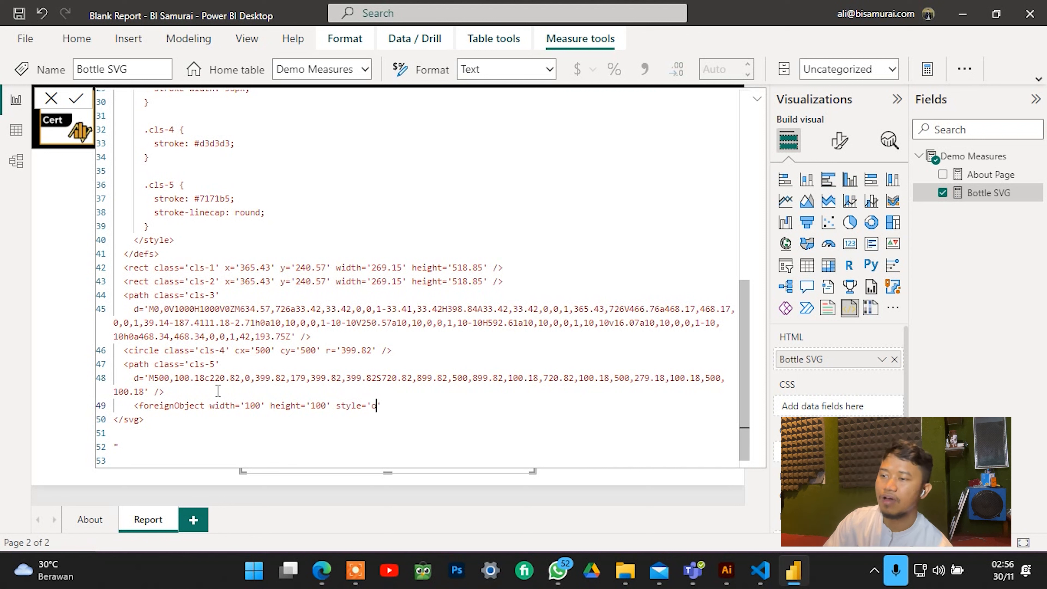
{"action": "type", "text": "verflow"}
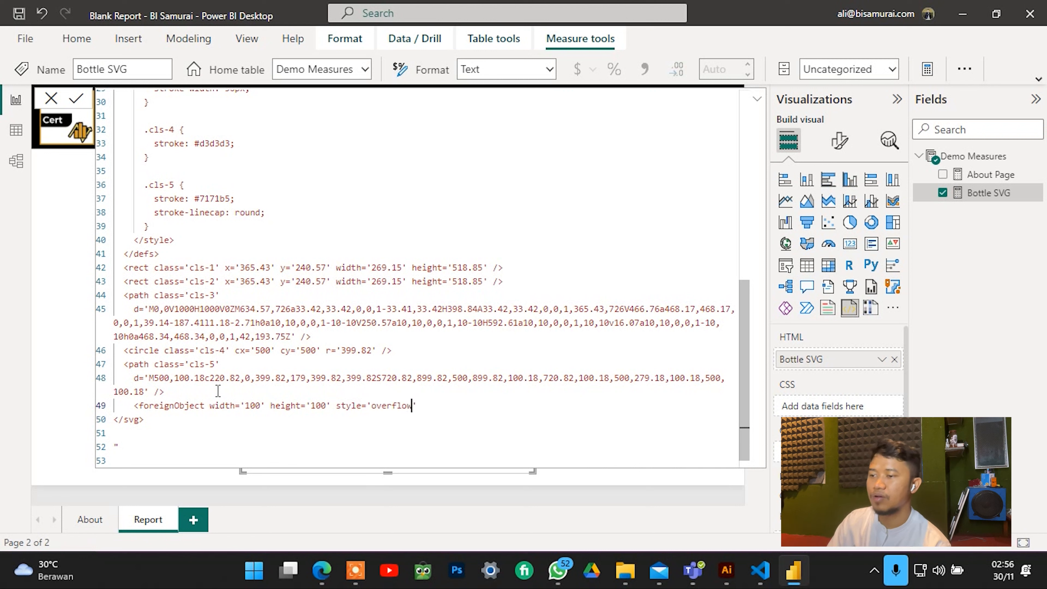
{"action": "type", "text": ":"}
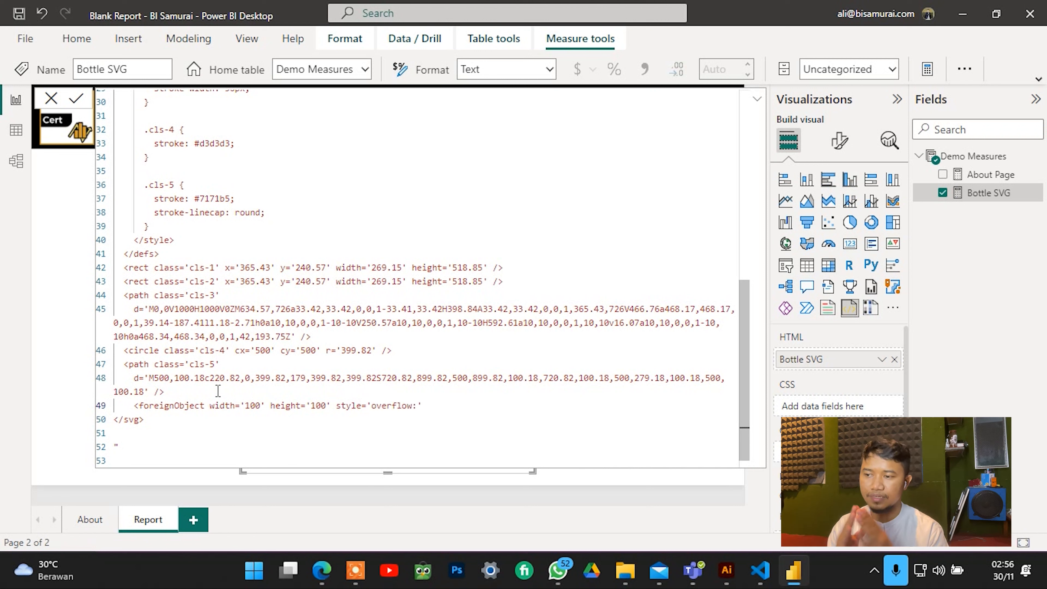
{"action": "type", "text": "visib"}
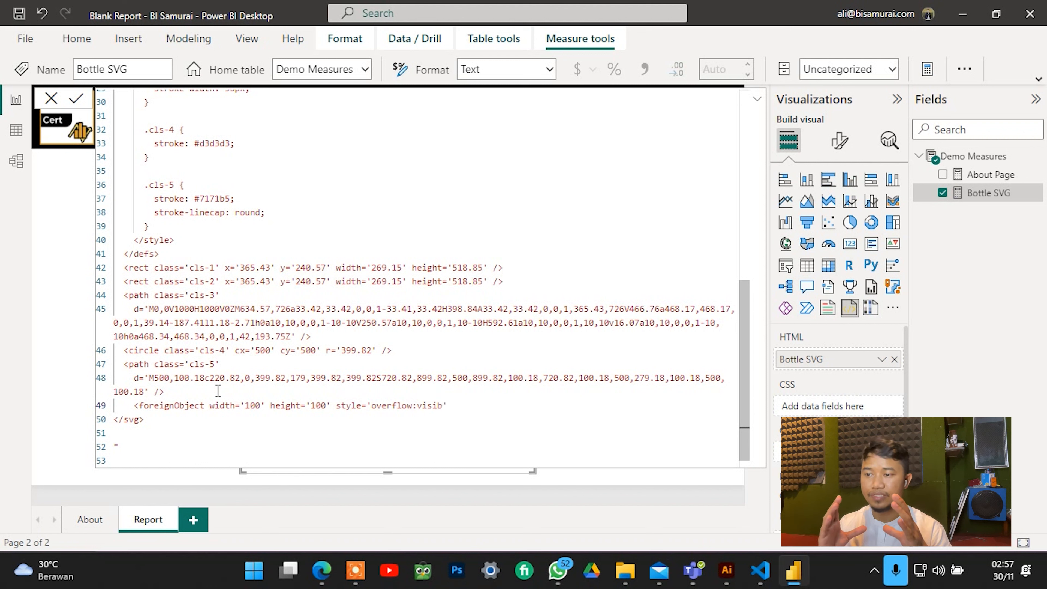
{"action": "type", "text": "le"}
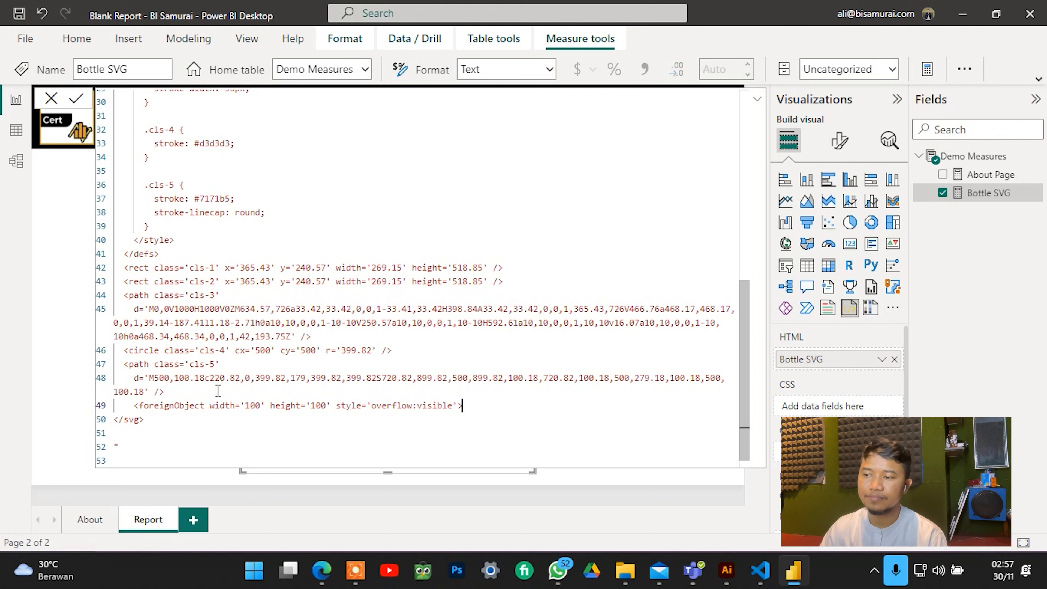
Duplicate the foreignObject line below itself and strip the width, height and style attributes from the copy.
{"action": "key", "text": "shift+alt+Down"}
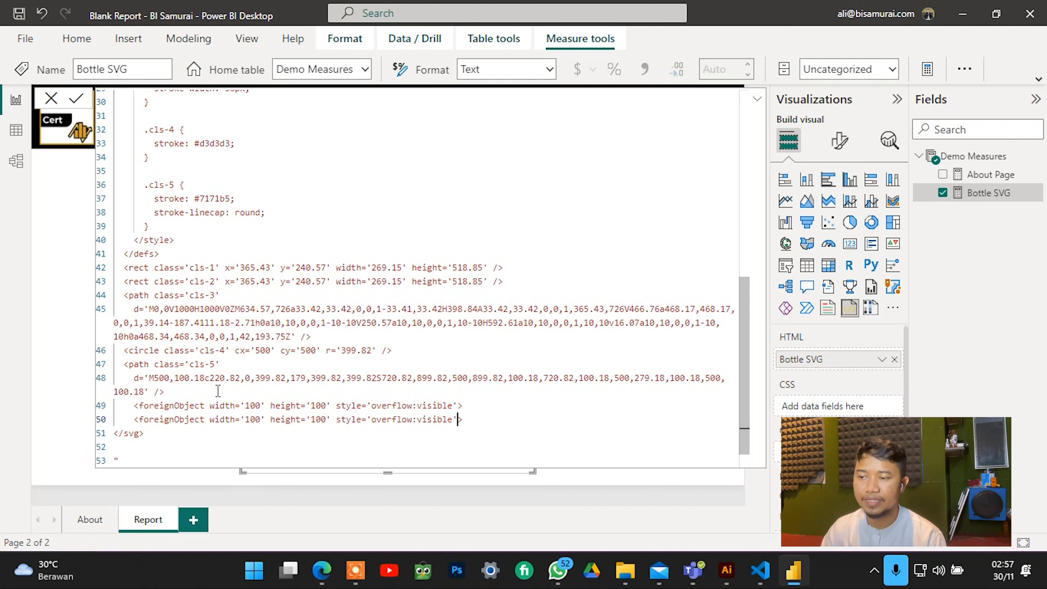
{"action": "key", "text": "Left"}
{"action": "key", "text": "Left"}
{"action": "key", "text": "Left"}
{"action": "key", "text": "Left"}
{"action": "key", "text": "Right"}
{"action": "key", "text": "Right"}
{"action": "key", "text": "Right"}
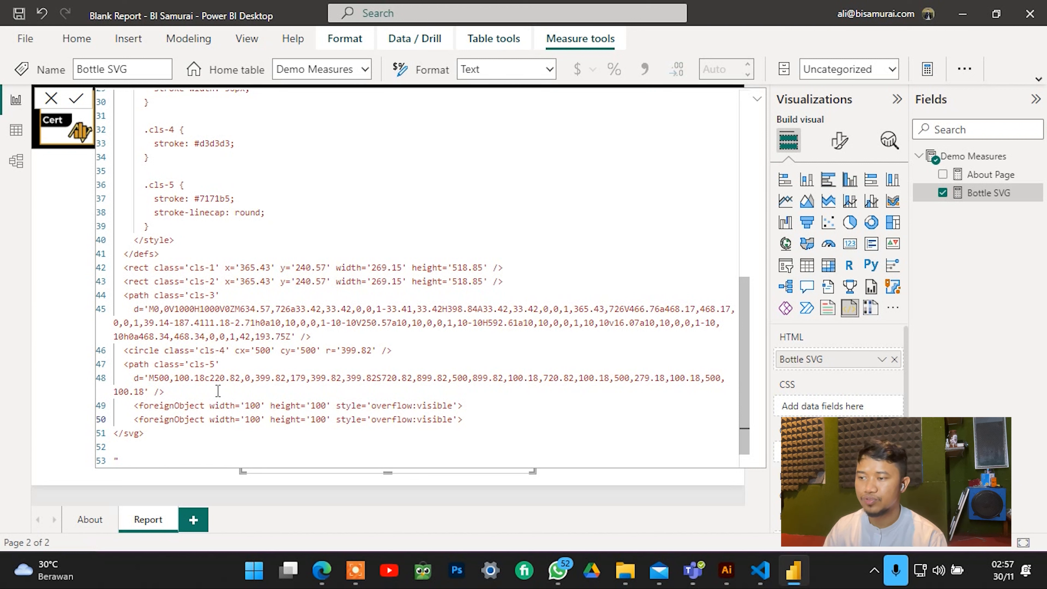
{"action": "key", "text": "shift+Left"}
{"action": "key", "text": "shift+Left"}
{"action": "key", "text": "shift+Left"}
{"action": "key", "text": "shift+Left"}
{"action": "key", "text": "shift+Left"}
{"action": "key", "text": "shift+Left"}
{"action": "key", "text": "shift+Left"}
{"action": "key", "text": "shift+Left"}
{"action": "key", "text": "shift+Left"}
{"action": "key", "text": "shift+Left"}
{"action": "key", "text": "shift+Left"}
{"action": "key", "text": "shift+Left"}
{"action": "key", "text": "shift+Left"}
{"action": "key", "text": "shift+Left"}
{"action": "key", "text": "shift+Left"}
{"action": "key", "text": "shift+Left"}
{"action": "key", "text": "shift+Left"}
{"action": "key", "text": "shift+Left"}
{"action": "key", "text": "shift+Left"}
{"action": "key", "text": "shift+Left"}
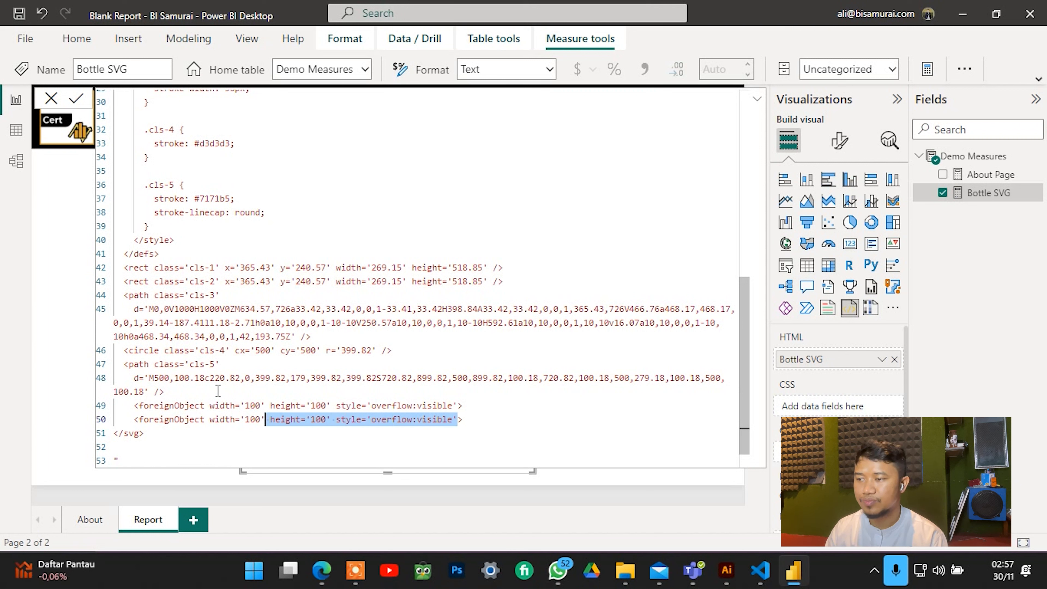
{"action": "key", "text": "shift+Left"}
{"action": "key", "text": "shift+Left"}
{"action": "key", "text": "shift+Left"}
{"action": "key", "text": "shift+Left"}
{"action": "key", "text": "shift+Left"}
{"action": "key", "text": "shift+Left"}
{"action": "key", "text": "shift+Left"}
{"action": "key", "text": "shift+Left"}
{"action": "key", "text": "shift+Left"}
{"action": "key", "text": "shift+Left"}
{"action": "key", "text": "shift+Left"}
{"action": "key", "text": "shift+Left"}
{"action": "key", "text": "BackSpace"}
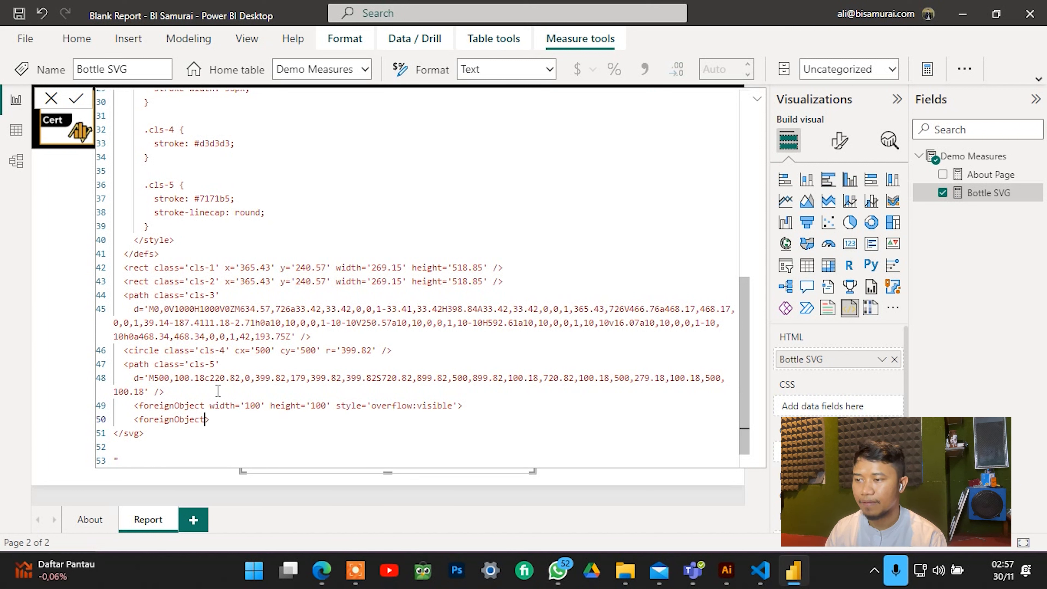
Turn the copied foreignObject line into the closing tag </foreignObject>.
{"action": "key", "text": "Left"}
{"action": "key", "text": "Left"}
{"action": "key", "text": "Left"}
{"action": "key", "text": "Left"}
{"action": "key", "text": "Left"}
{"action": "key", "text": "Left"}
{"action": "key", "text": "Left"}
{"action": "key", "text": "Left"}
{"action": "key", "text": "Left"}
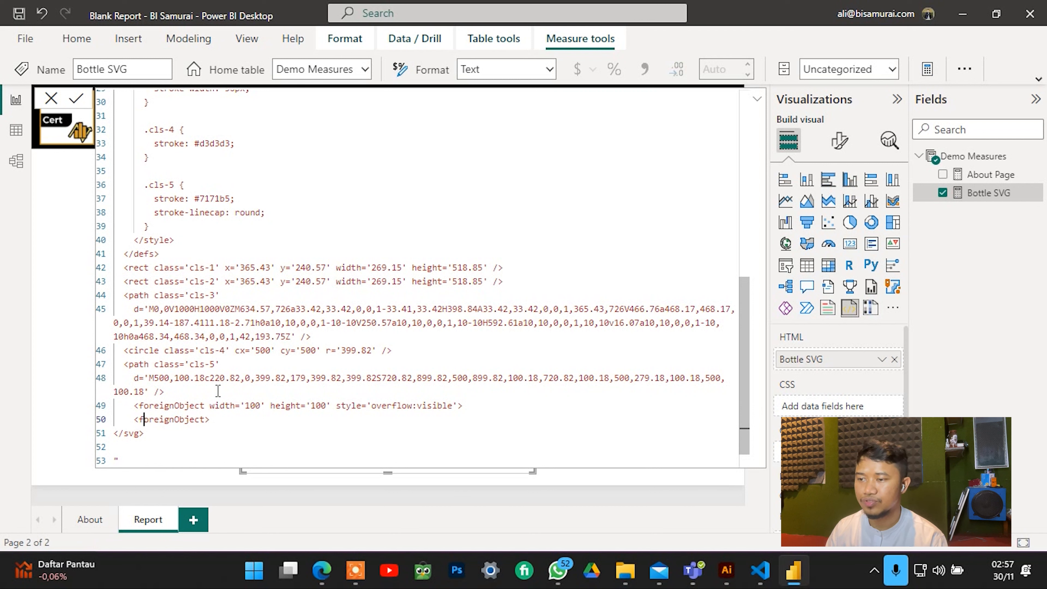
{"action": "type", "text": "/"}
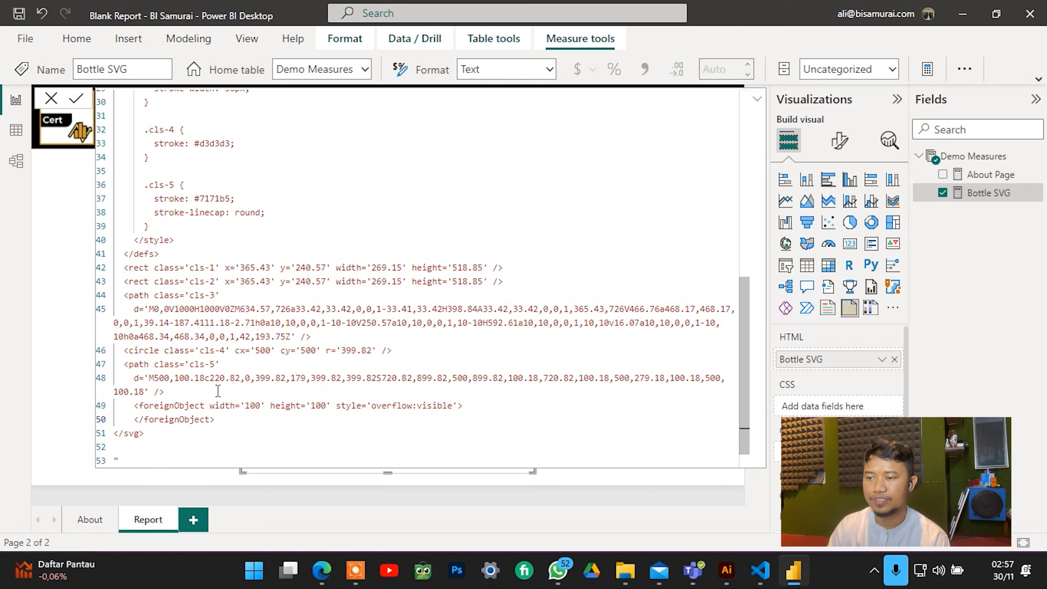
Insert an empty <div></div> element without attributes on a new line between the opening and closing foreignObject tags.
{"action": "key", "text": "Left"}
{"action": "key", "text": "Left"}
{"action": "key", "text": "Left"}
{"action": "key", "text": "Left"}
{"action": "key", "text": "Return"}
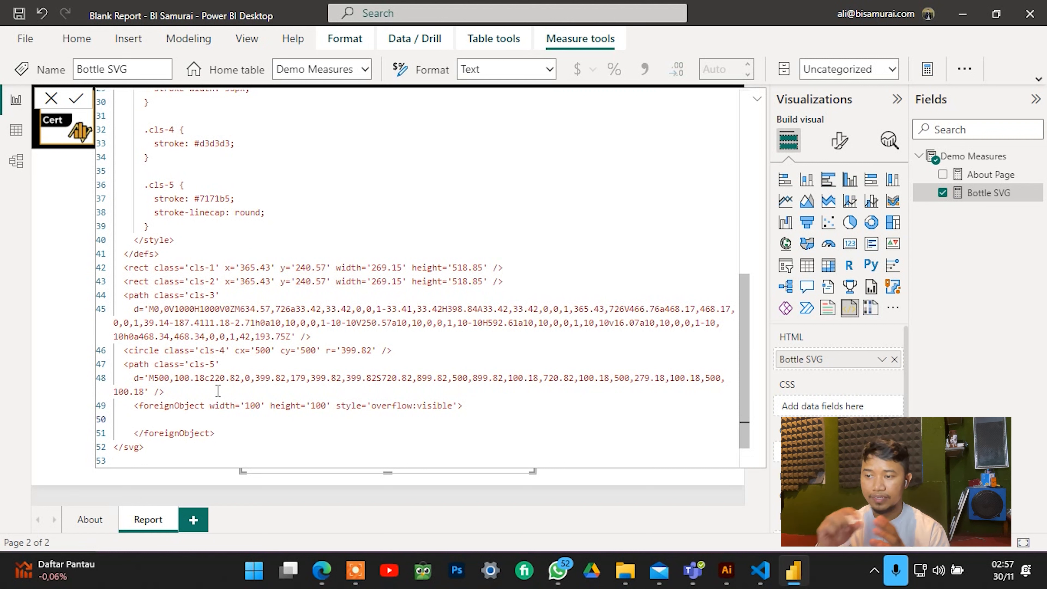
{"action": "type", "text": "<"}
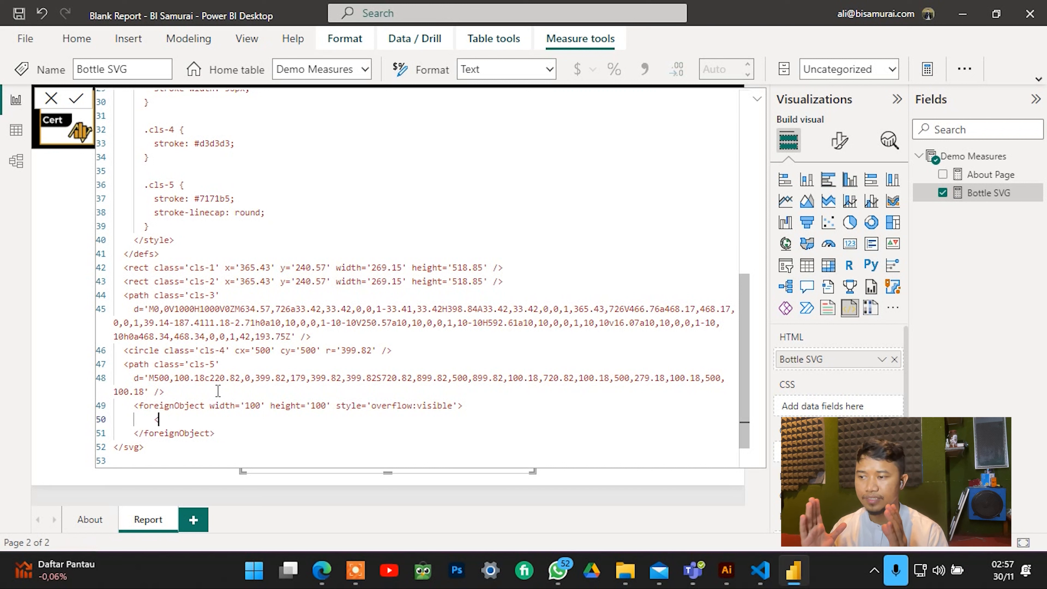
{"action": "type", "text": "div"}
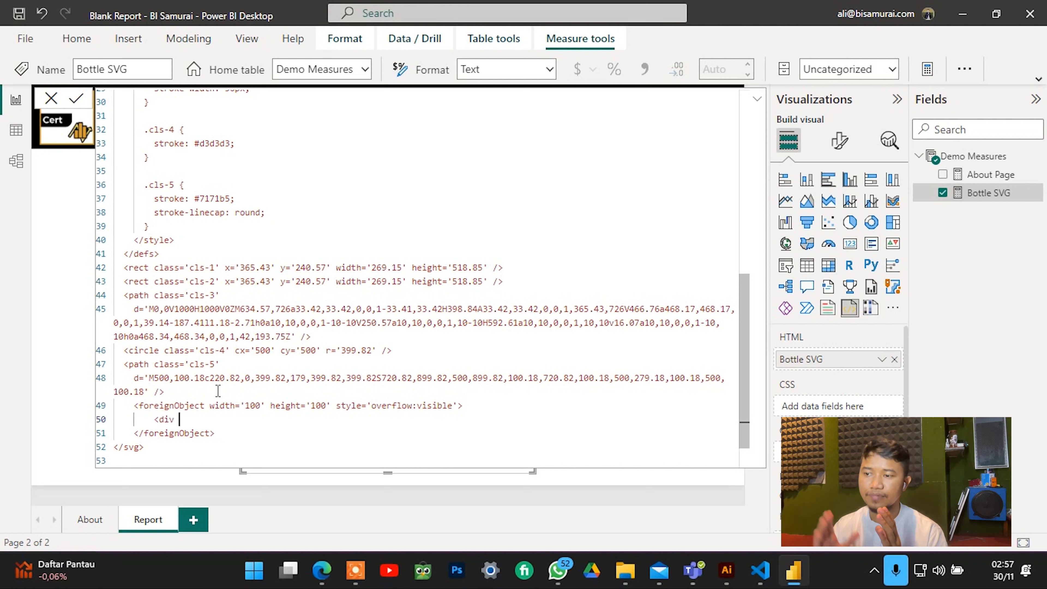
{"action": "type", "text": " id="}
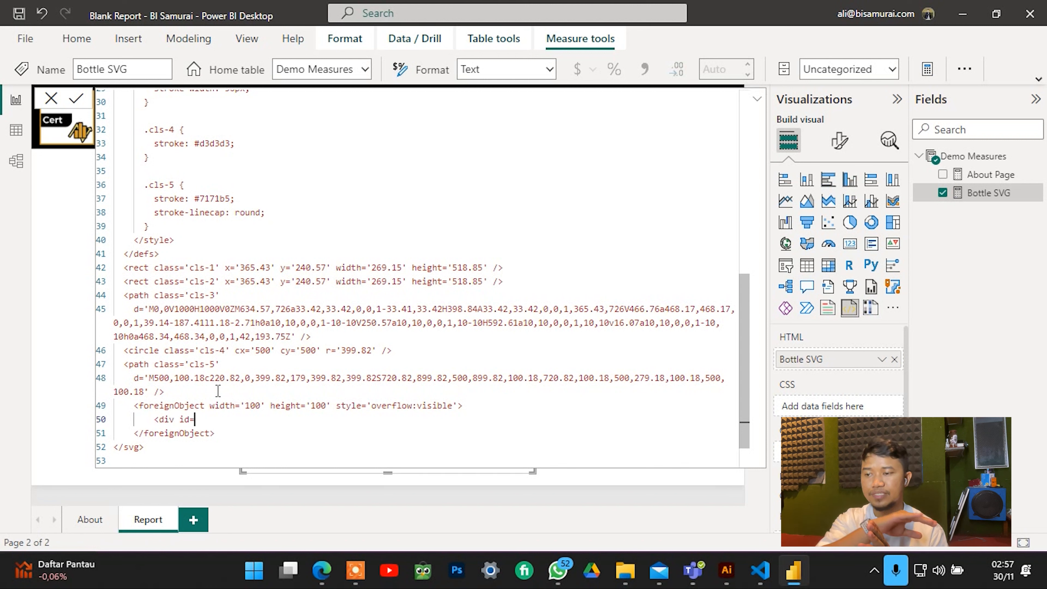
{"action": "key", "text": "BackSpace"}
{"action": "key", "text": "BackSpace"}
{"action": "key", "text": "BackSpace"}
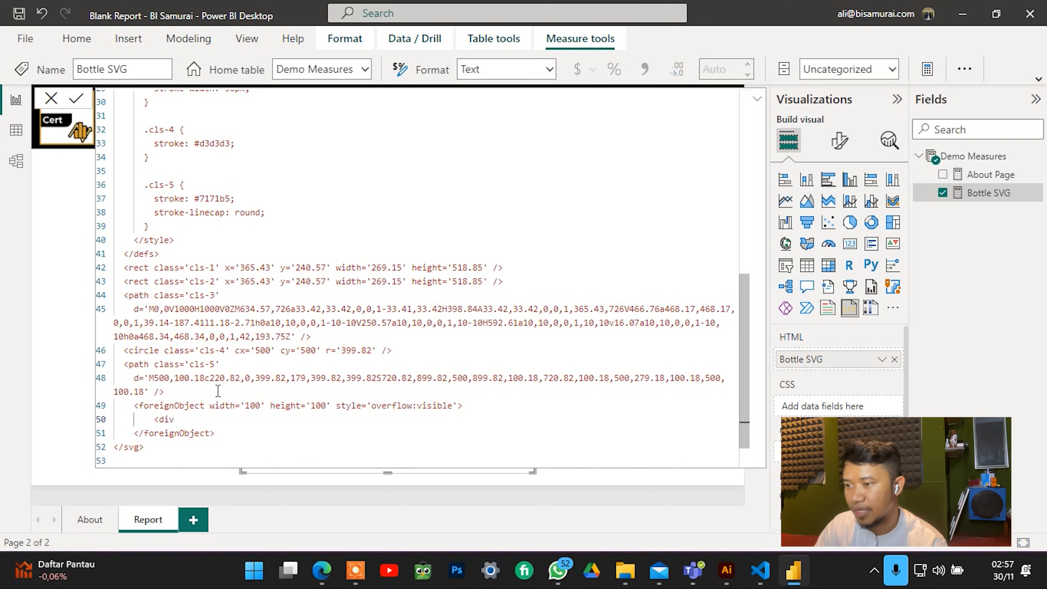
{"action": "key", "text": "BackSpace"}
{"action": "type", "text": ">"}
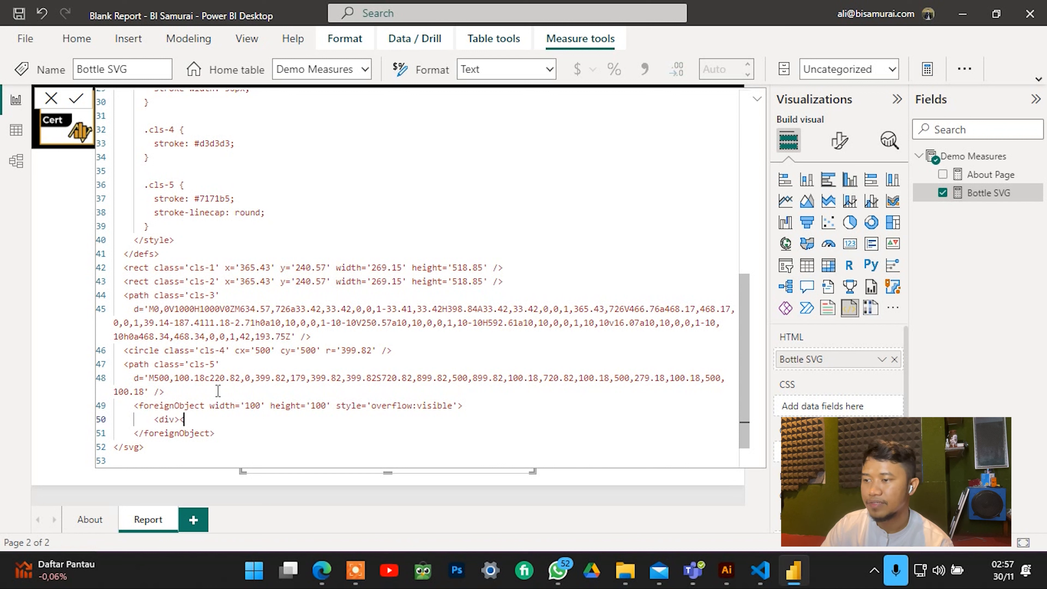
{"action": "type", "text": "<te"}
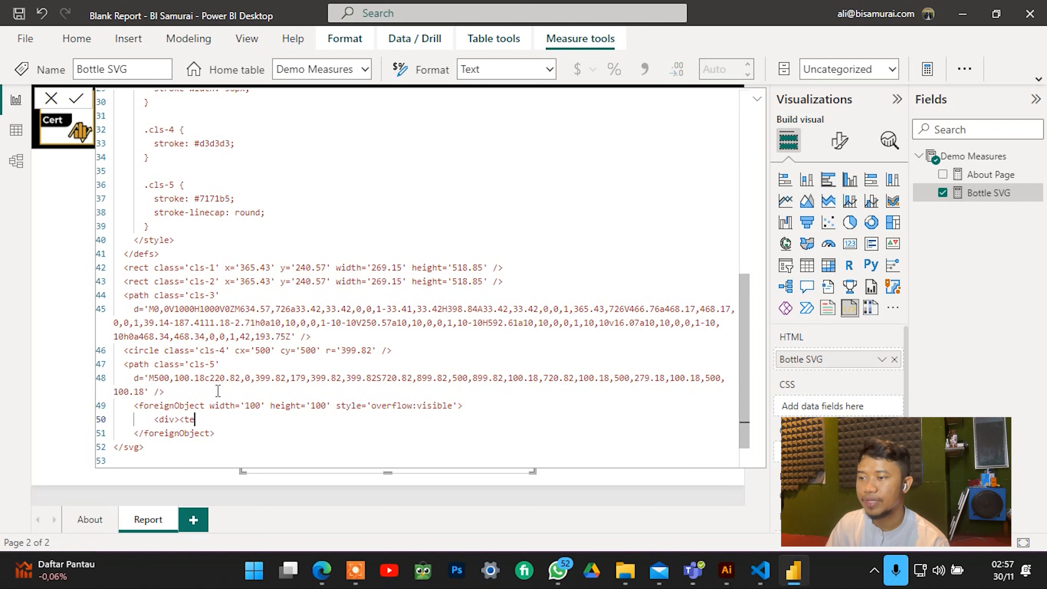
{"action": "key", "text": "BackSpace"}
{"action": "key", "text": "BackSpace"}
{"action": "type", "text": "/"}
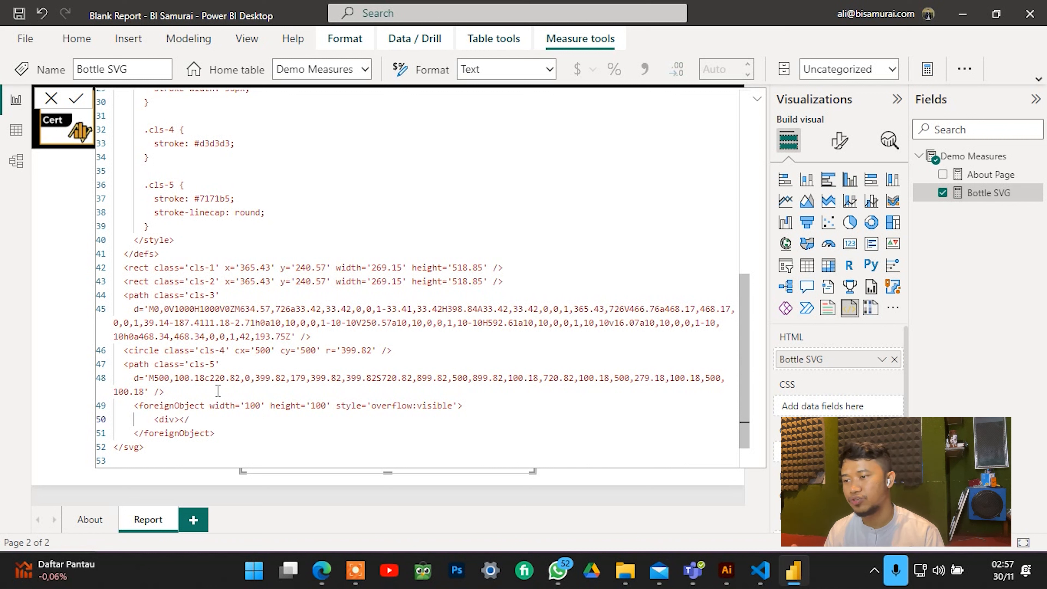
{"action": "type", "text": "div"}
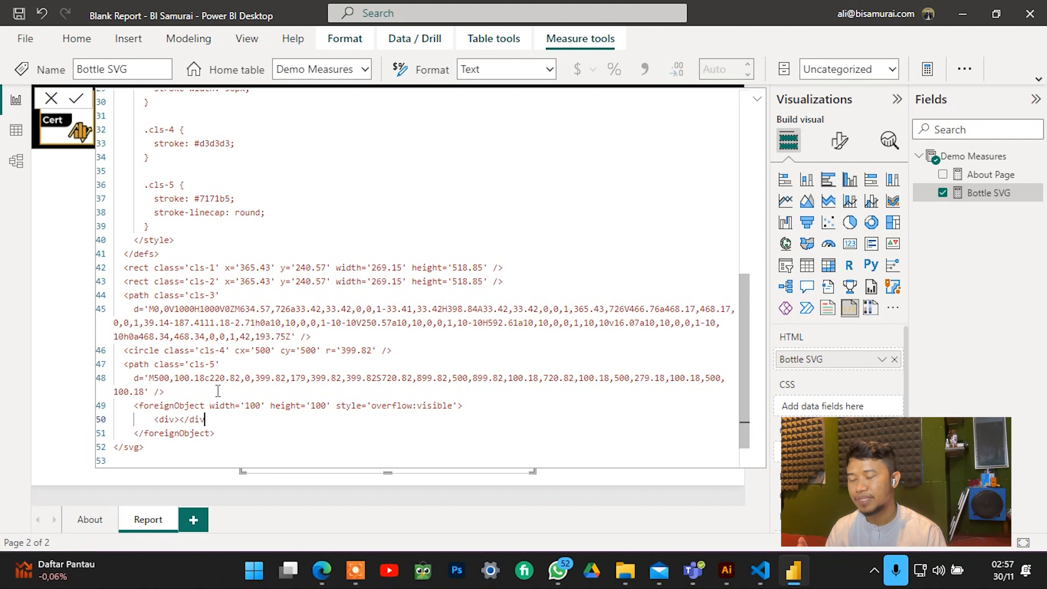
{"action": "type", "text": ">"}
Enter TEXT as the div's content and collapse the formula to view the bottle visual.
{"action": "key", "text": "Left"}
{"action": "key", "text": "Left"}
{"action": "key", "text": "Left"}
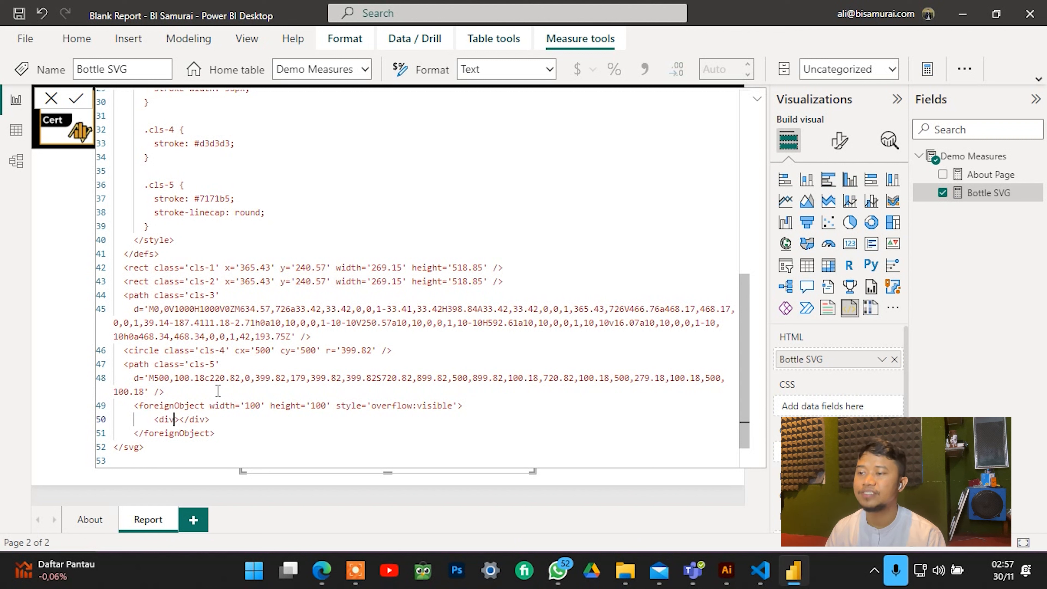
{"action": "key", "text": "Right"}
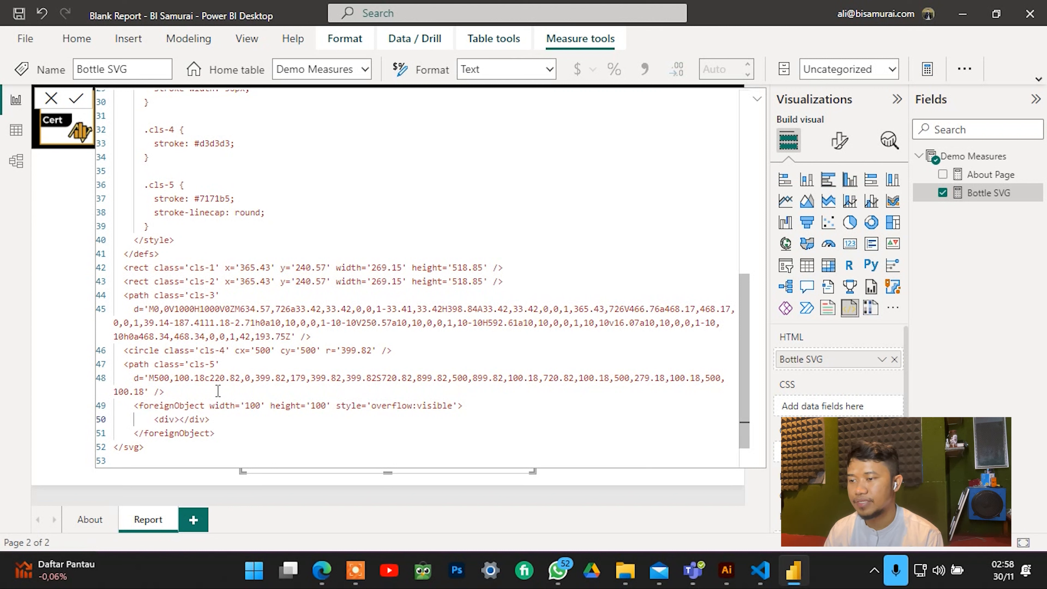
{"action": "type", "text": "TEXT"}
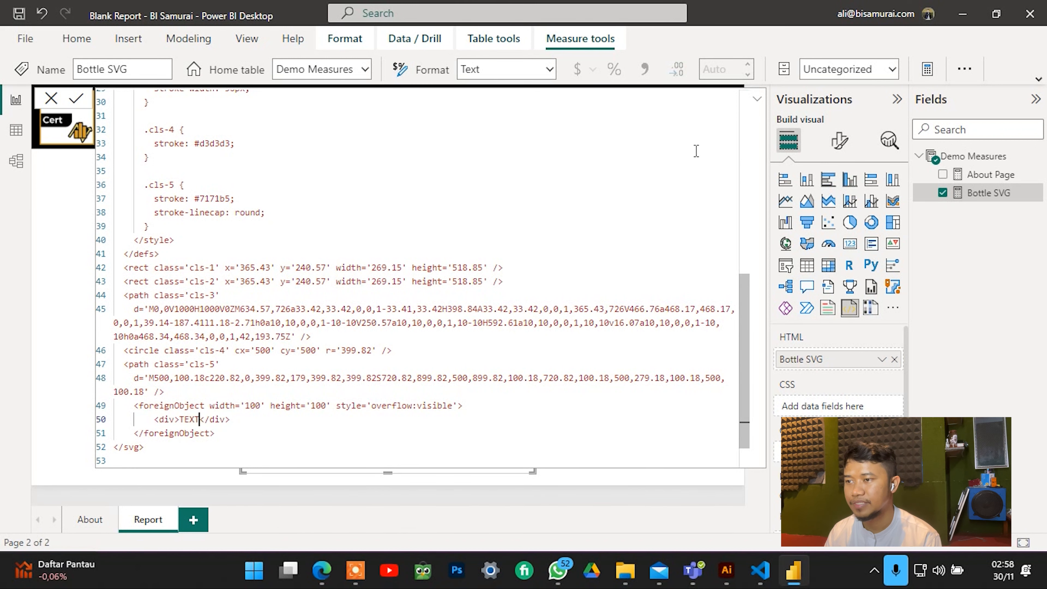
{"action": "left_click", "coordinate": [757, 100]}
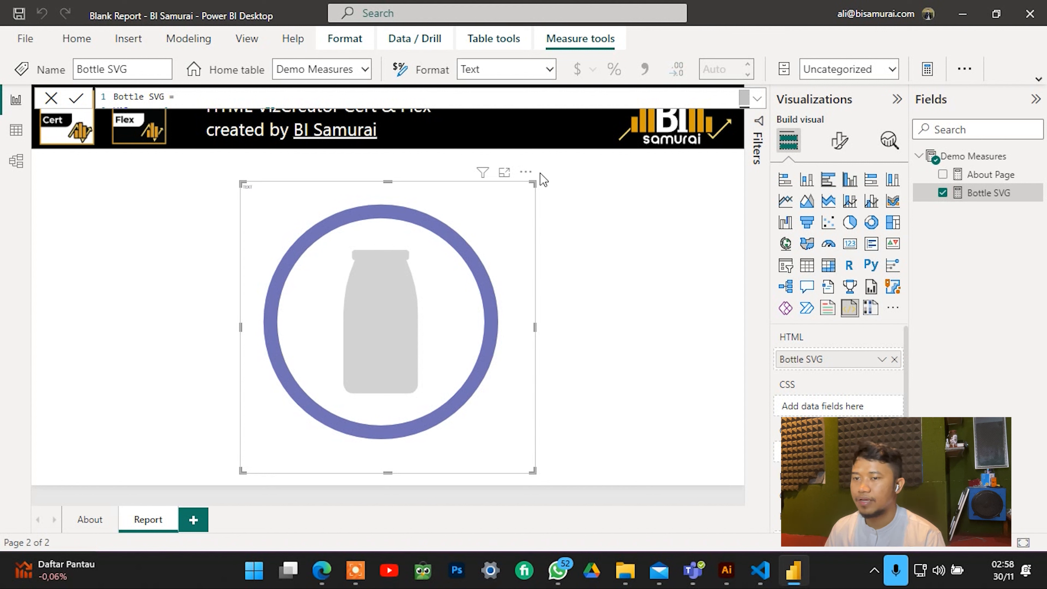
Expand the formula again and review the foreignObject block and the variable declarations above RETURN.
{"action": "left_click", "coordinate": [758, 99]}
{"action": "scroll", "coordinate": [723, 348], "scroll_direction": "down", "scroll_amount": 6}
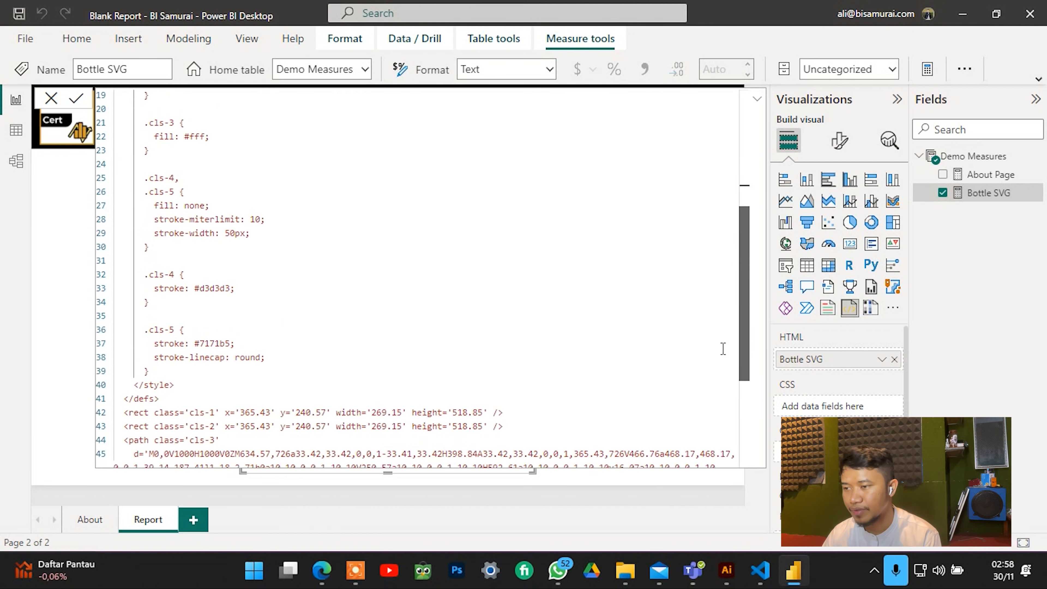
{"action": "scroll", "coordinate": [723, 348], "scroll_direction": "down", "scroll_amount": 5}
{"action": "left_click", "coordinate": [304, 392]}
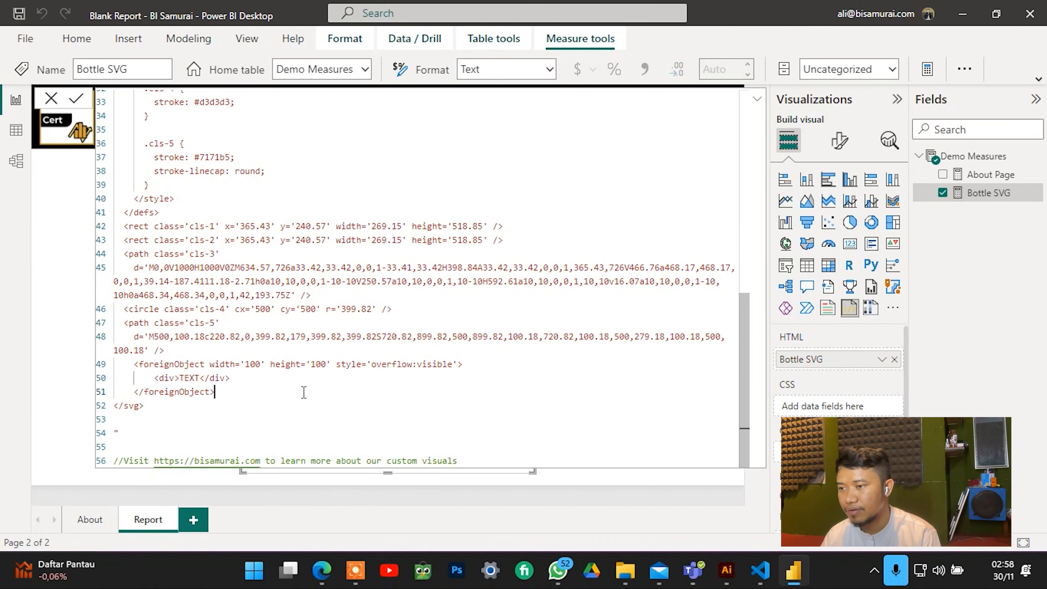
{"action": "double_click", "coordinate": [193, 378]}
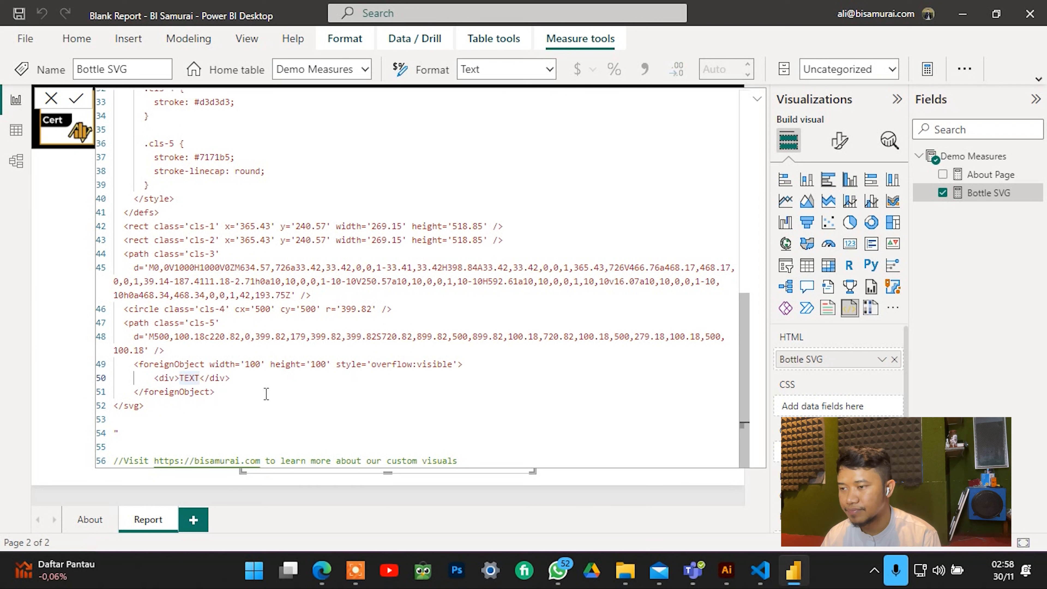
{"action": "left_click", "coordinate": [269, 391]}
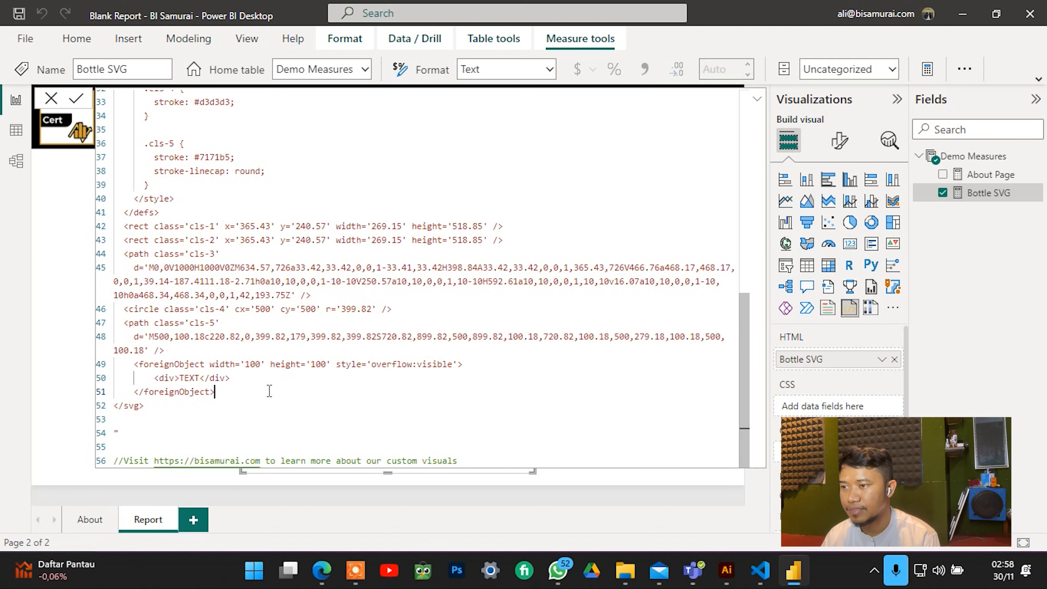
{"action": "scroll", "coordinate": [270, 391], "scroll_direction": "up", "scroll_amount": 10}
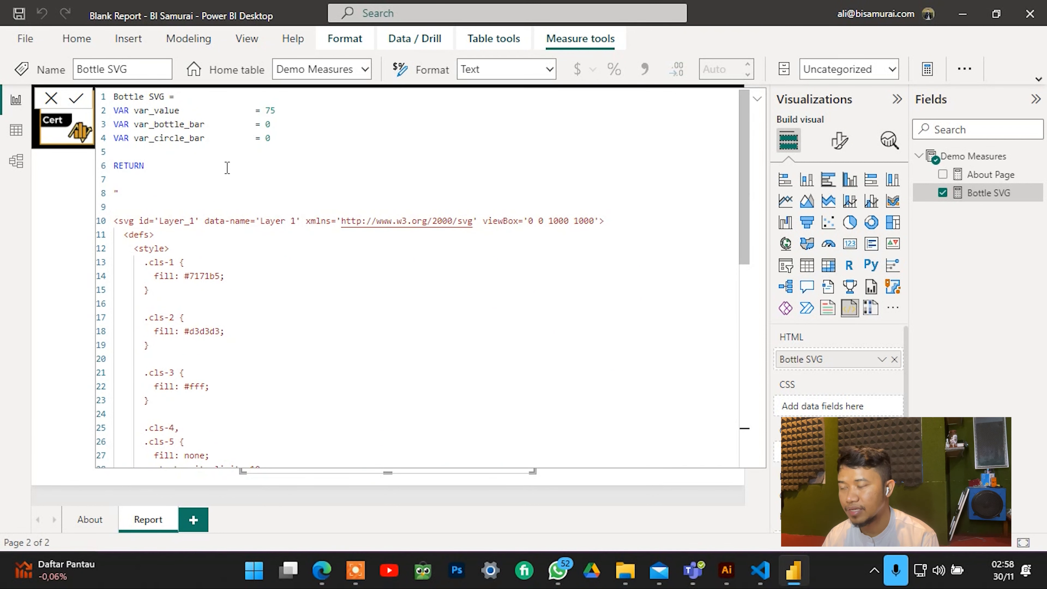
{"action": "left_click", "coordinate": [209, 209]}
{"action": "left_click", "coordinate": [234, 178]}
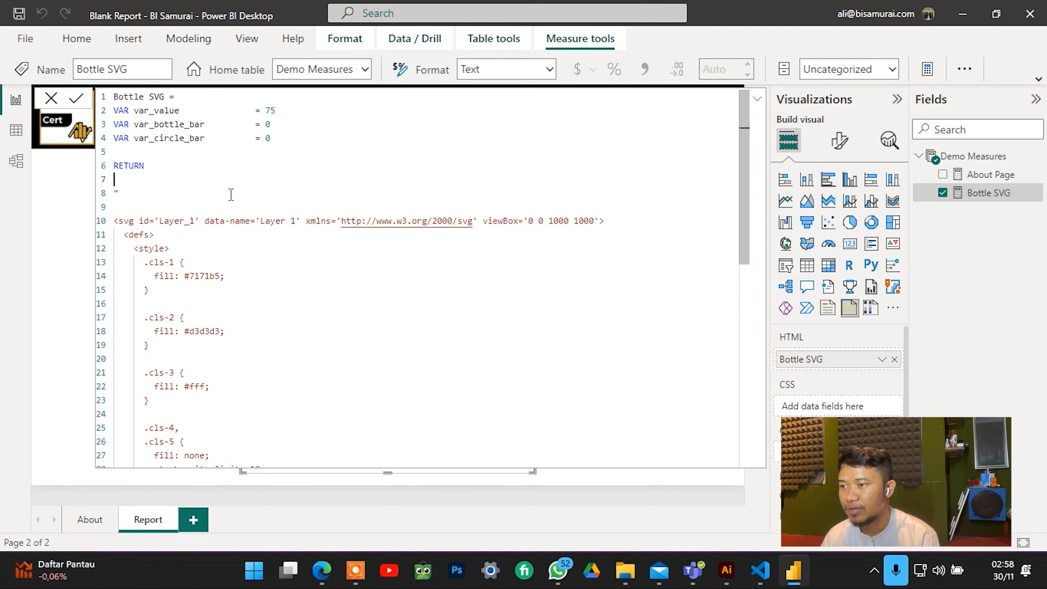
Insert an opening <style> tag on the empty line directly above the <svg> tag in the Bottle SVG formula.
{"action": "left_click", "coordinate": [235, 208]}
{"action": "type", "text": "<>"}
{"action": "key", "text": "Left"}
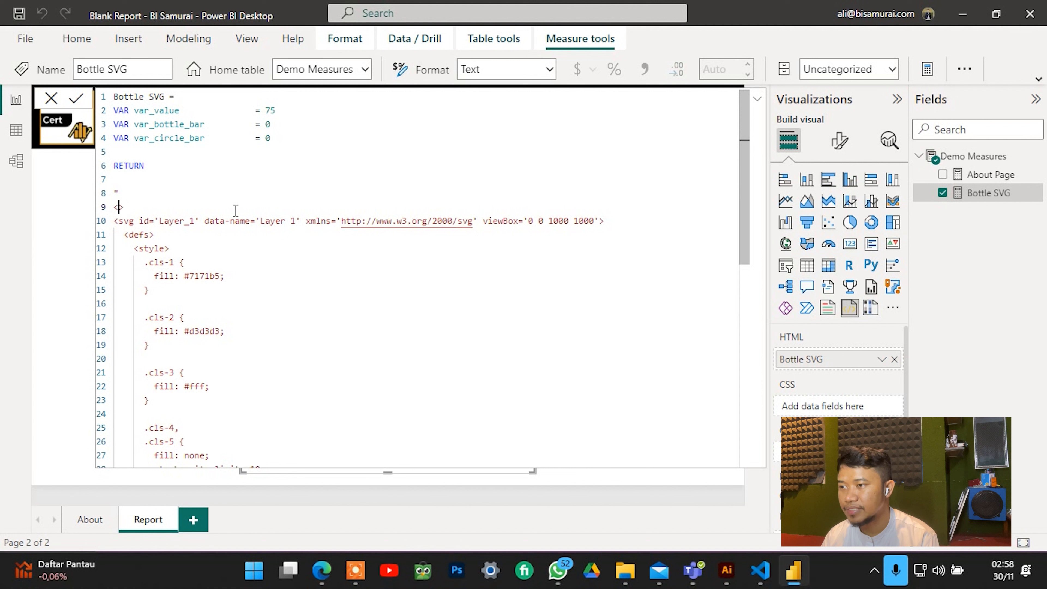
{"action": "type", "text": "style"}
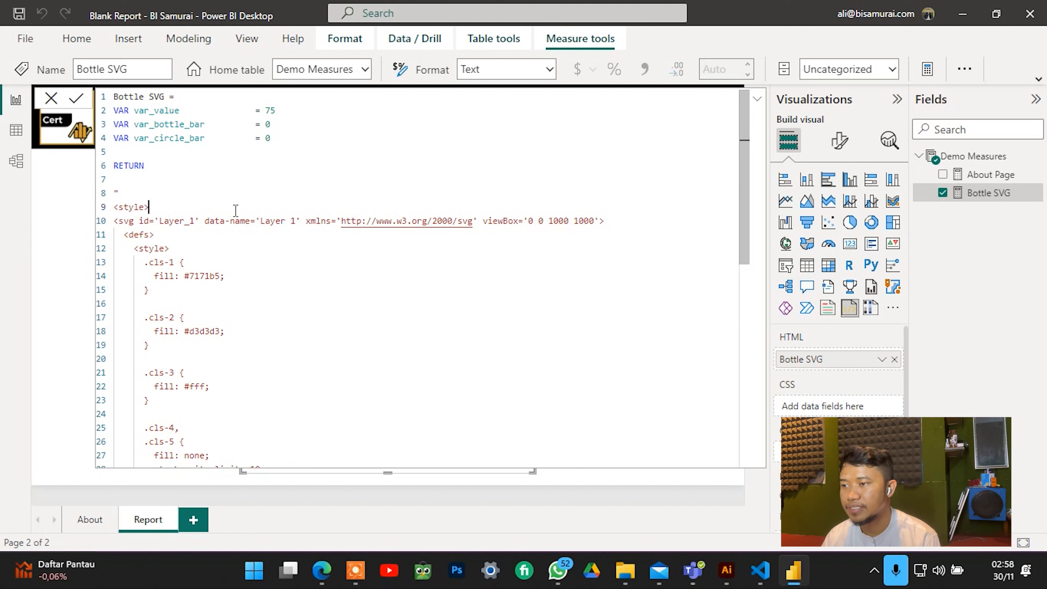
{"action": "key", "text": "Return"}
{"action": "key", "text": "Return"}
{"action": "type", "text": "</"}
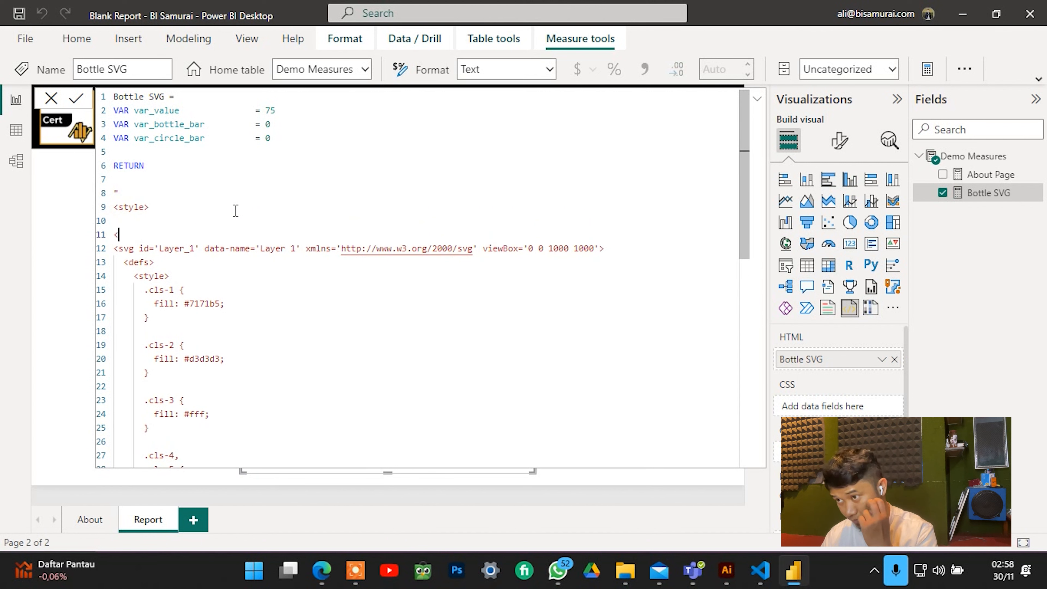
{"action": "key", "text": "BackSpace"}
{"action": "key", "text": "BackSpace"}
{"action": "key", "text": "BackSpace"}
{"action": "key", "text": "BackSpace"}
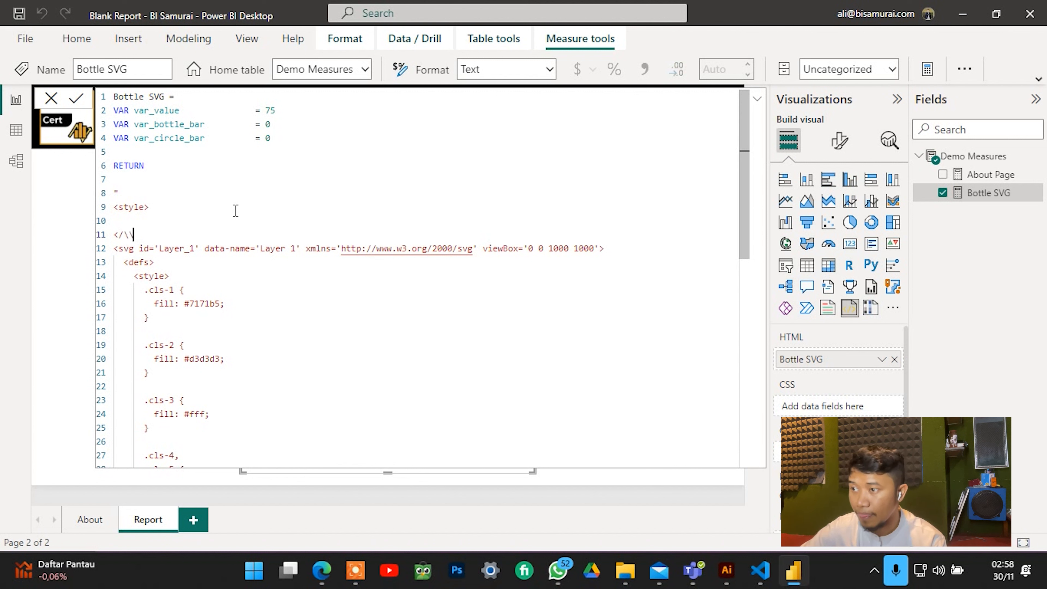
Duplicate the new <style> line above the <svg> tag and turn the copy into the closing tag </style>.
{"action": "key", "text": "shift+alt+Down"}
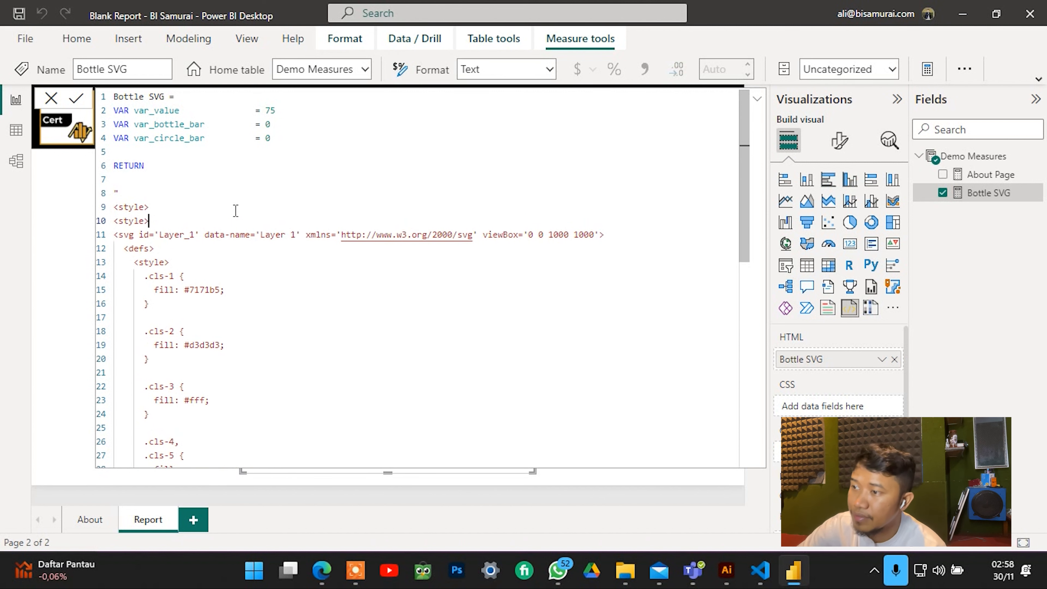
{"action": "key", "text": "Left"}
{"action": "key", "text": "Left"}
{"action": "key", "text": "Left"}
{"action": "key", "text": "Left"}
{"action": "key", "text": "Left"}
{"action": "key", "text": "Left"}
{"action": "type", "text": "/"}
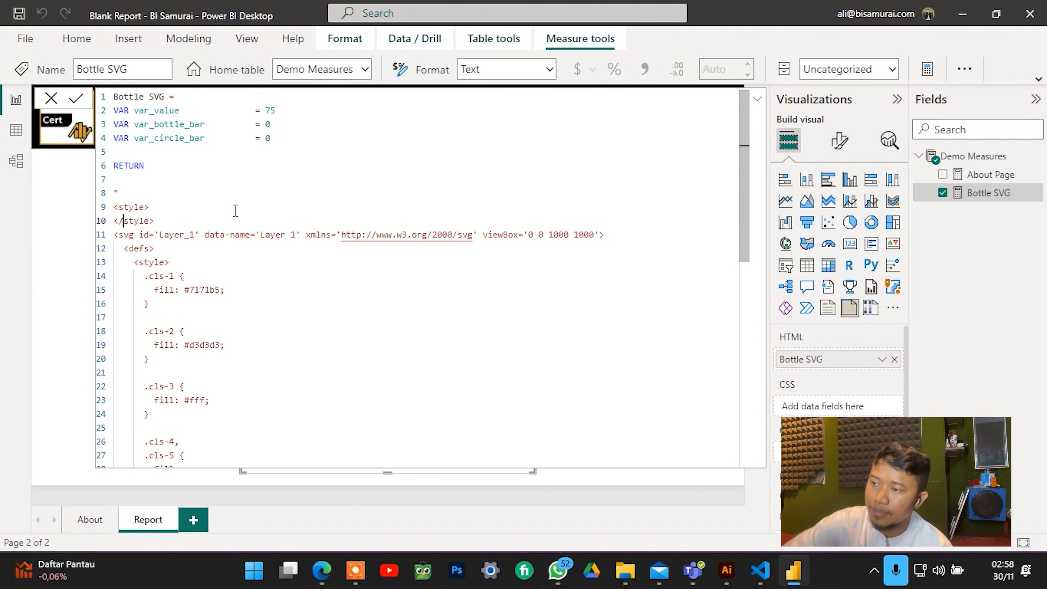
Add one blank line after the closing </style> tag and one blank line before the opening <style> tag.
{"action": "key", "text": "Right"}
{"action": "key", "text": "Right"}
{"action": "key", "text": "Right"}
{"action": "key", "text": "Right"}
{"action": "key", "text": "Right"}
{"action": "key", "text": "End"}
{"action": "key", "text": "Return"}
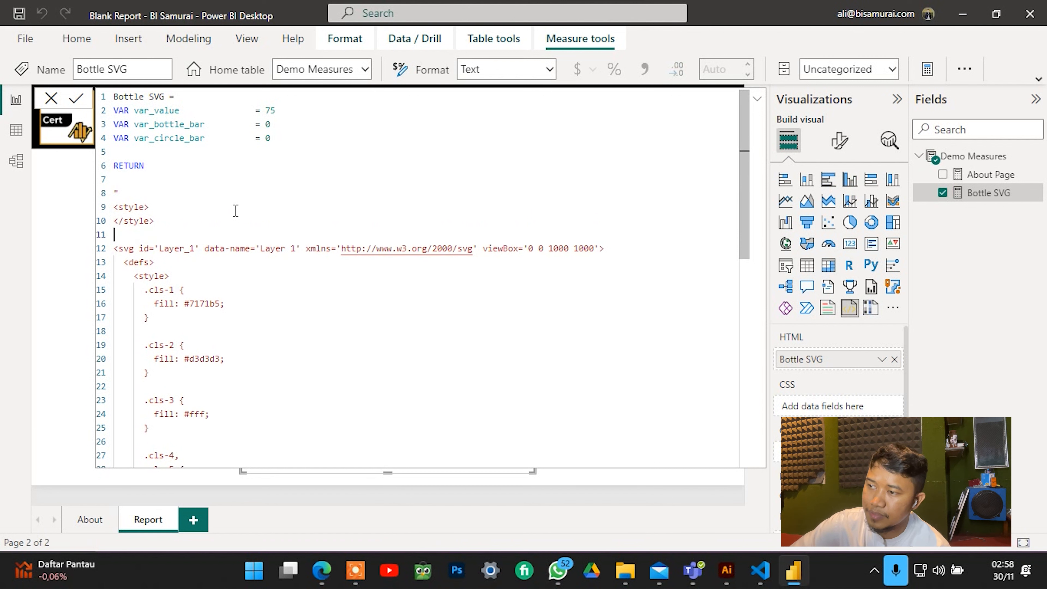
{"action": "key", "text": "Up"}
{"action": "key", "text": "Up"}
{"action": "key", "text": "Up"}
{"action": "key", "text": "End"}
{"action": "key", "text": "Return"}
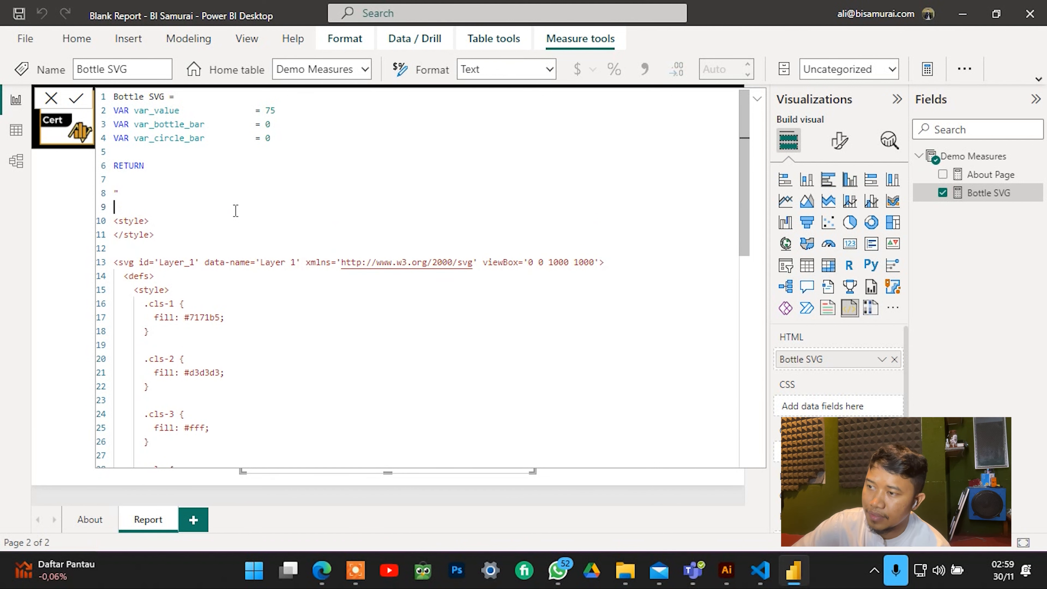
Add an empty line between the new opening and closing style tags for the CSS rules.
{"action": "key", "text": "Down"}
{"action": "key", "text": "Right"}
{"action": "key", "text": "Right"}
{"action": "key", "text": "Right"}
{"action": "key", "text": "Right"}
{"action": "key", "text": "Right"}
{"action": "key", "text": "Right"}
{"action": "key", "text": "Right"}
{"action": "key", "text": "Return"}
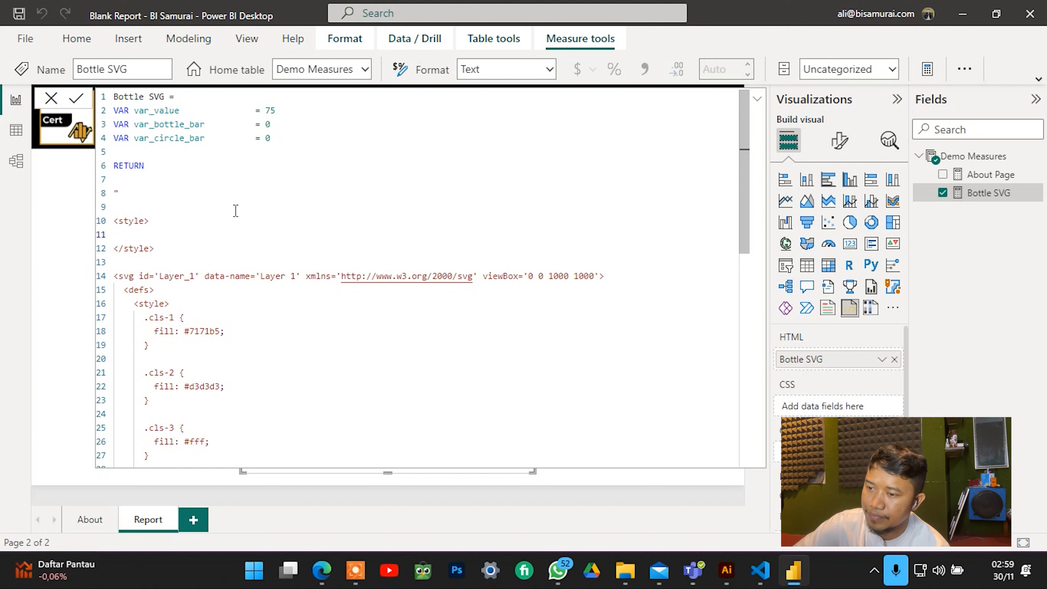
{"action": "scroll", "coordinate": [233, 222], "scroll_direction": "down", "scroll_amount": 1}
{"action": "scroll", "coordinate": [262, 234], "scroll_direction": "up", "scroll_amount": 1}
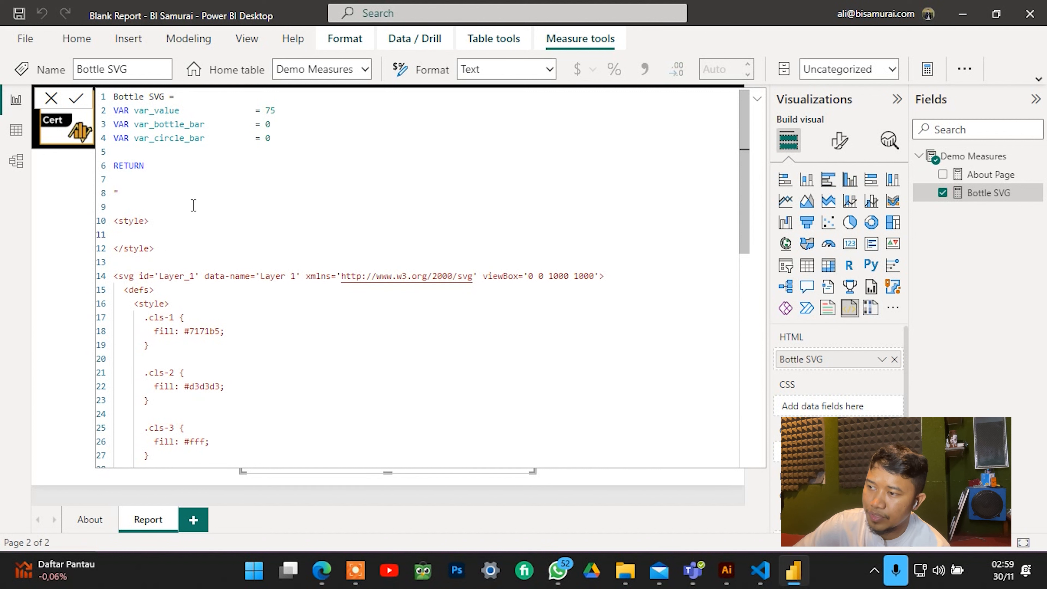
{"action": "left_click", "coordinate": [186, 238]}
Give the TEXT div inside the foreignObject element the attribute id='text'.
{"action": "scroll", "coordinate": [222, 240], "scroll_direction": "down", "scroll_amount": 8}
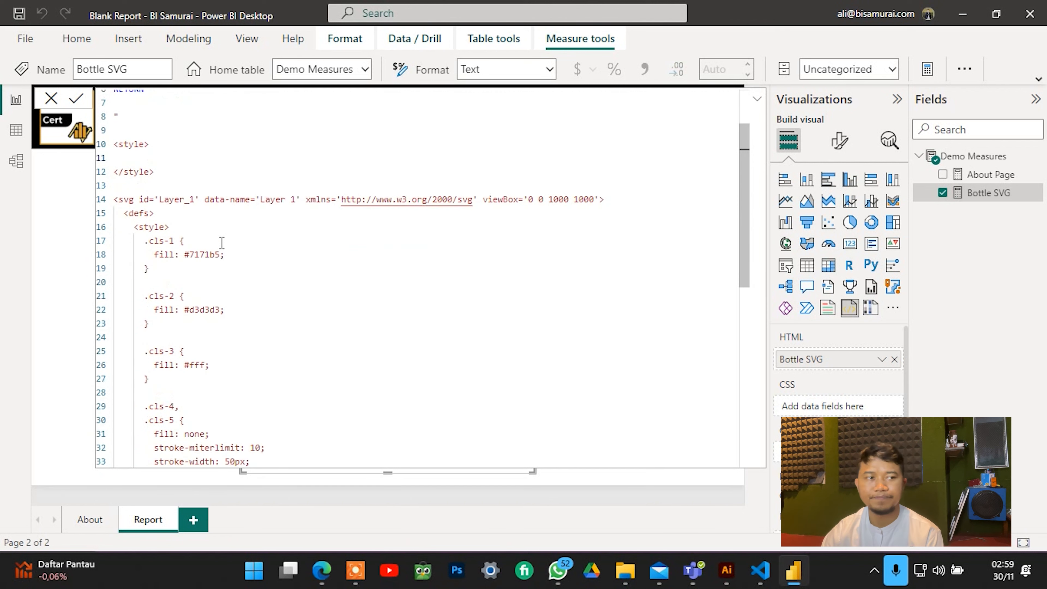
{"action": "scroll", "coordinate": [391, 265], "scroll_direction": "down", "scroll_amount": 4}
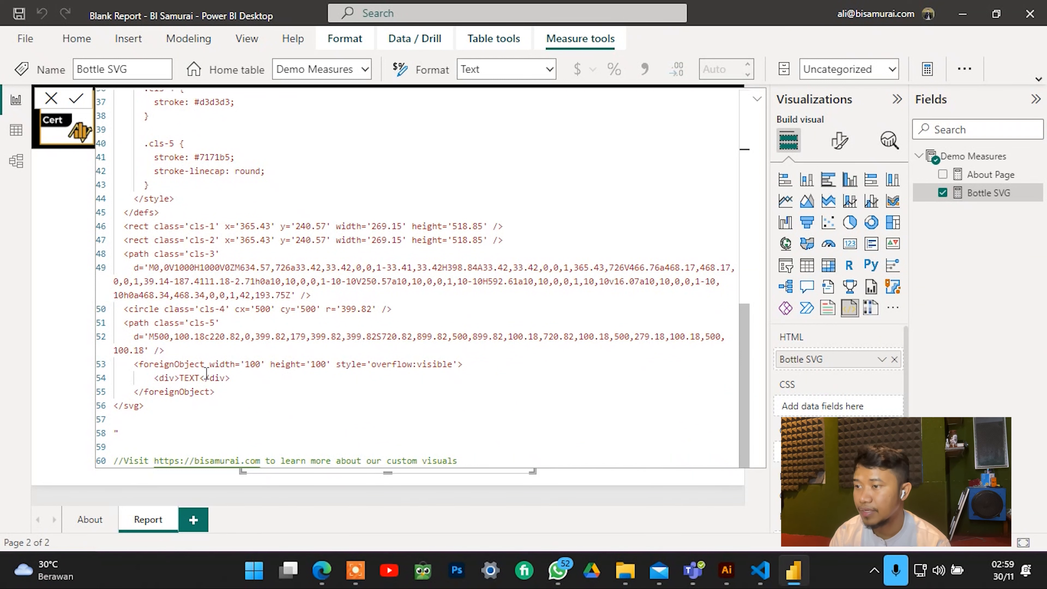
{"action": "left_click", "coordinate": [201, 379]}
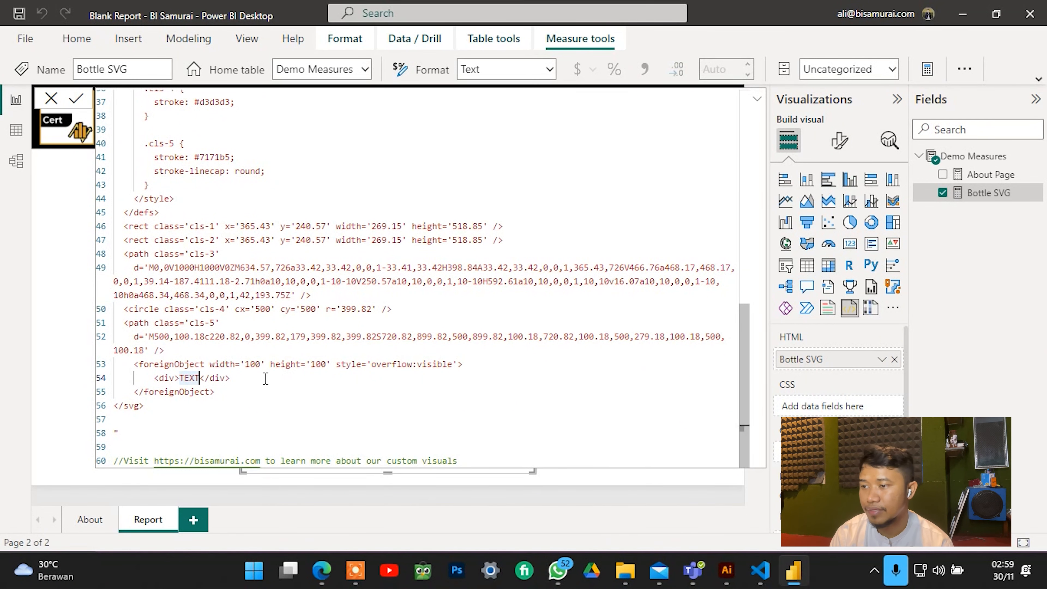
{"action": "scroll", "coordinate": [276, 375], "scroll_direction": "up", "scroll_amount": 4}
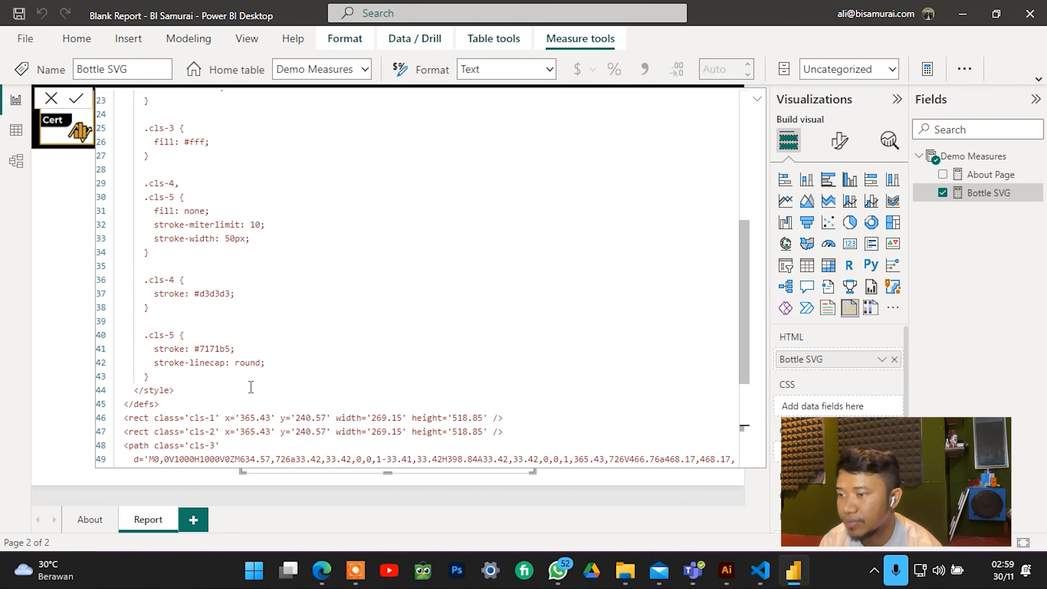
{"action": "scroll", "coordinate": [172, 379], "scroll_direction": "down", "scroll_amount": 4}
{"action": "left_click", "coordinate": [173, 379]}
{"action": "type", "text": "id"}
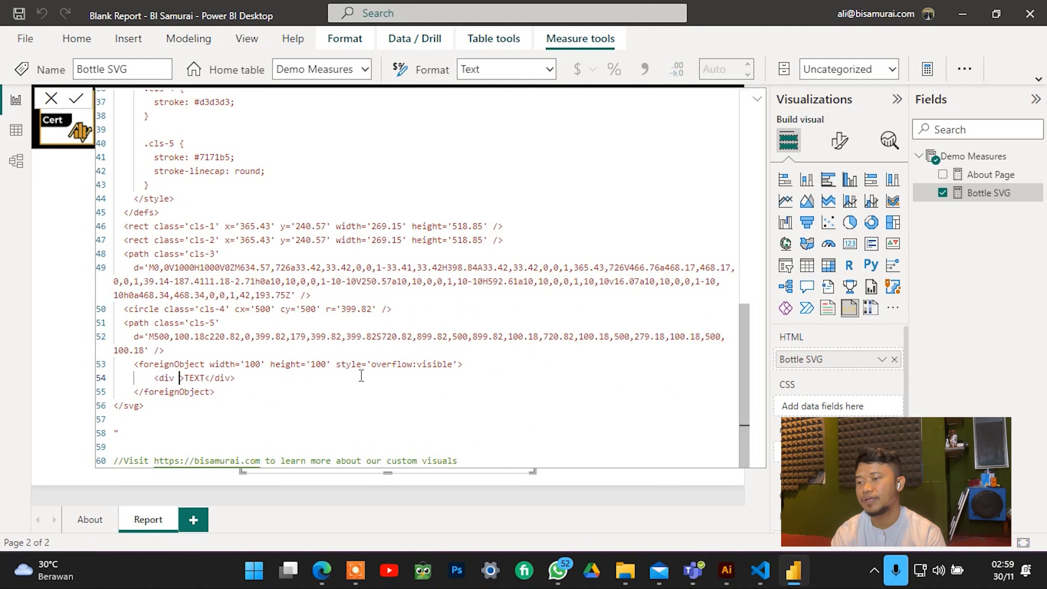
{"action": "type", "text": "=''te"}
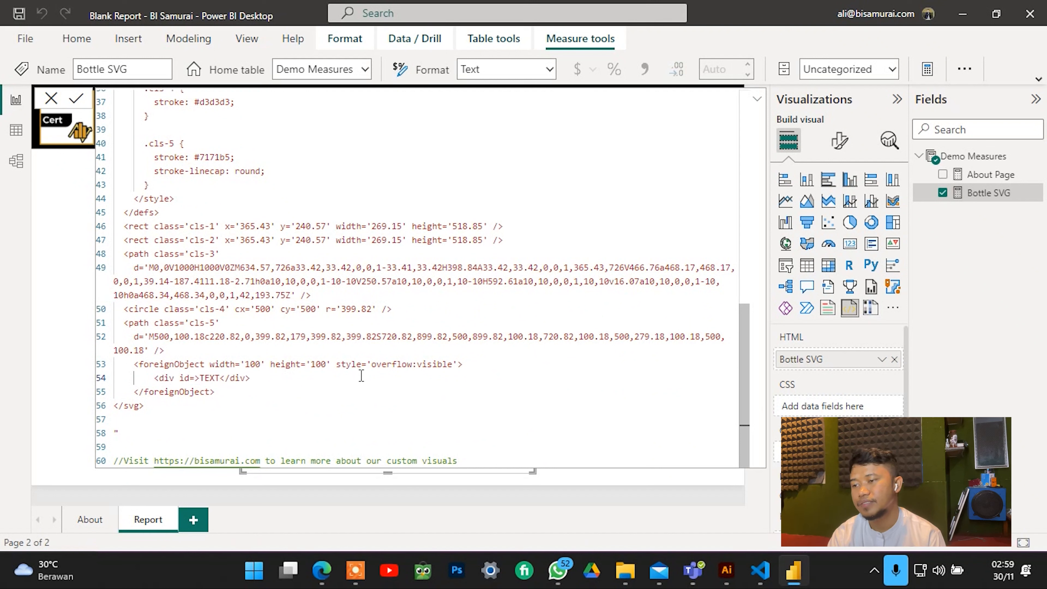
{"action": "key", "text": "BackSpace"}
{"action": "key", "text": "BackSpace"}
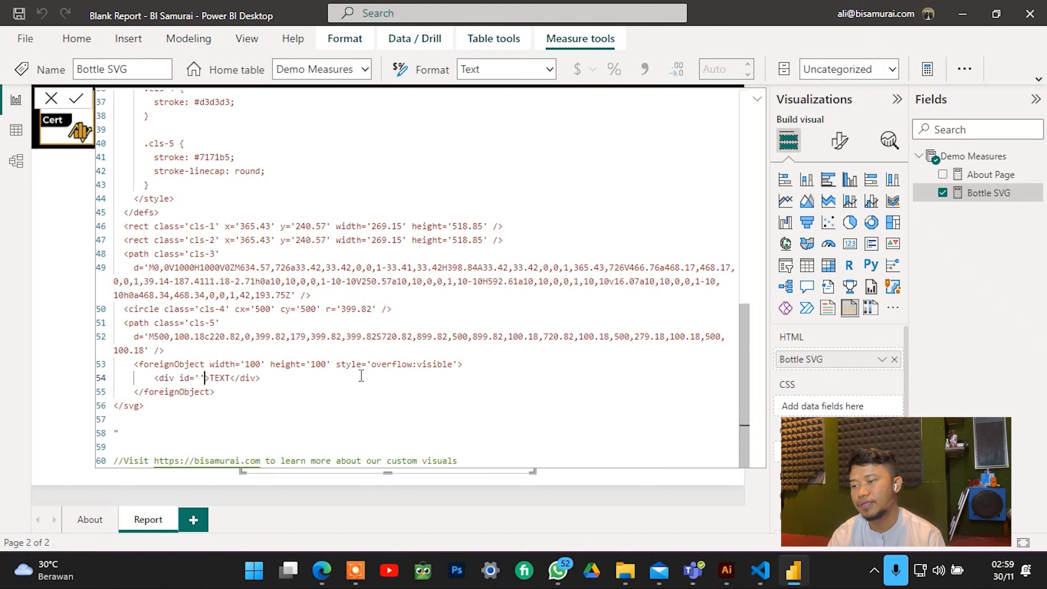
{"action": "key", "text": "Left"}
{"action": "type", "text": "text"}
Add class='text' after the id attribute of the TEXT div.
{"action": "key", "text": "Right"}
{"action": "type", "text": "cla"}
{"action": "type", "text": "ss='text"}
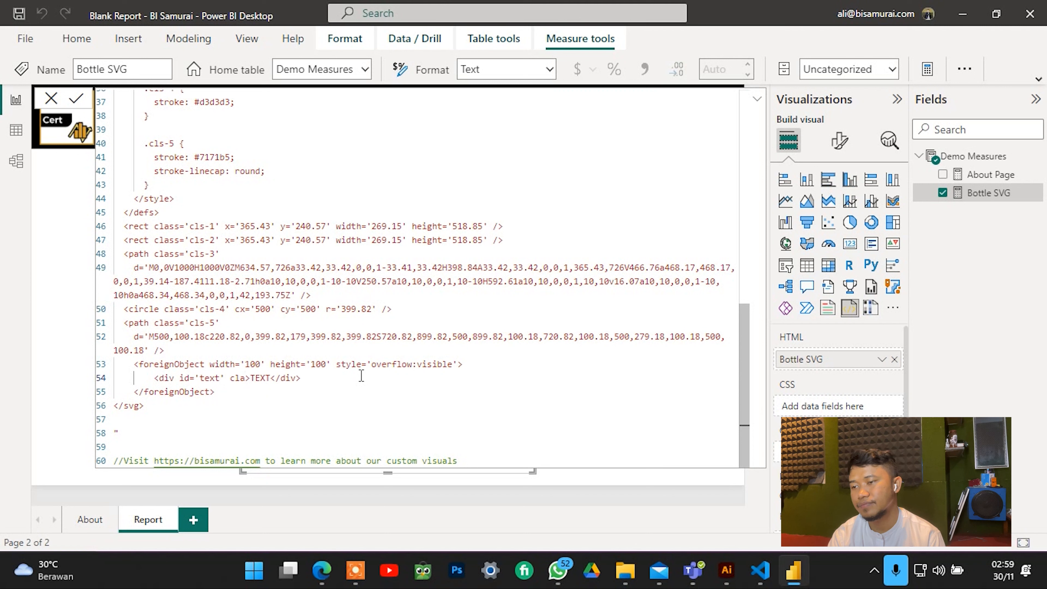
{"action": "type", "text": "'"}
{"action": "key", "text": "Left"}
{"action": "type", "text": "text"}
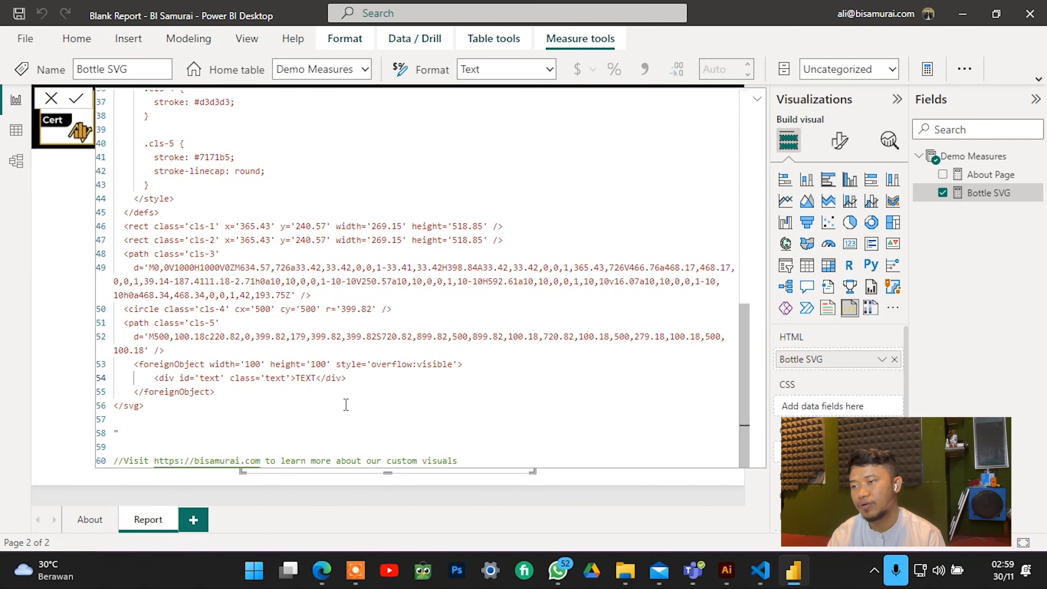
Enter an indented position:absolute; declaration on the empty line of the style block above the <svg> tag.
{"action": "scroll", "coordinate": [377, 421], "scroll_direction": "up", "scroll_amount": 10}
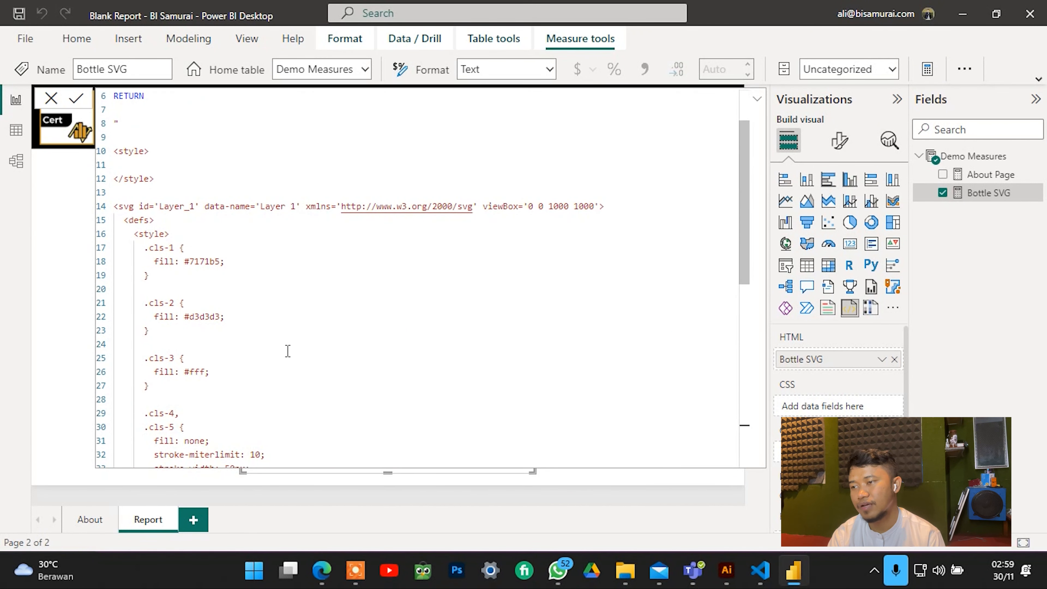
{"action": "scroll", "coordinate": [314, 346], "scroll_direction": "down", "scroll_amount": 4}
{"action": "scroll", "coordinate": [313, 347], "scroll_direction": "up", "scroll_amount": 5}
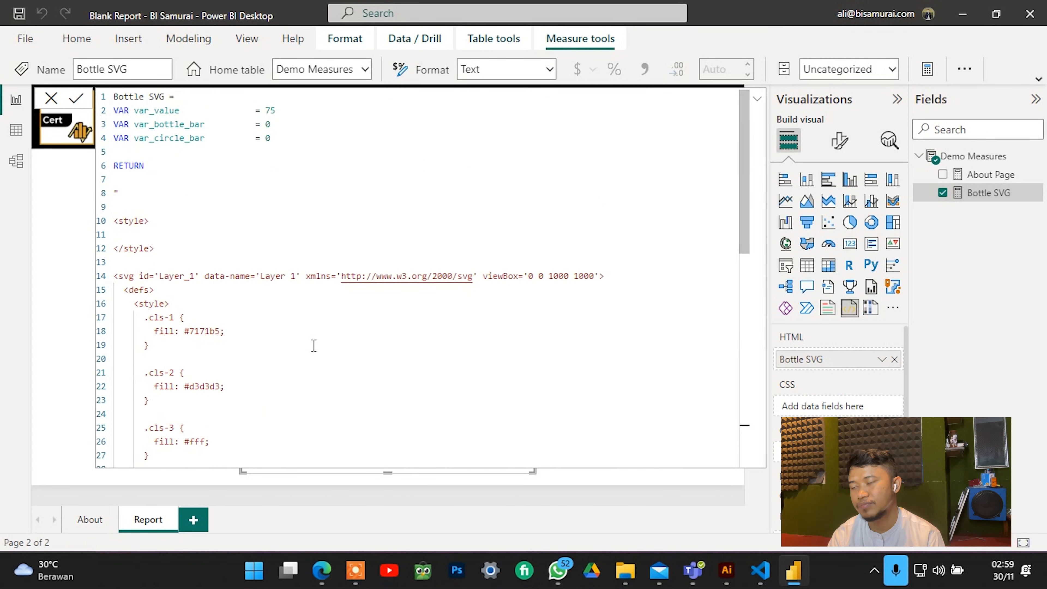
{"action": "left_click", "coordinate": [174, 239]}
{"action": "key", "text": "Down"}
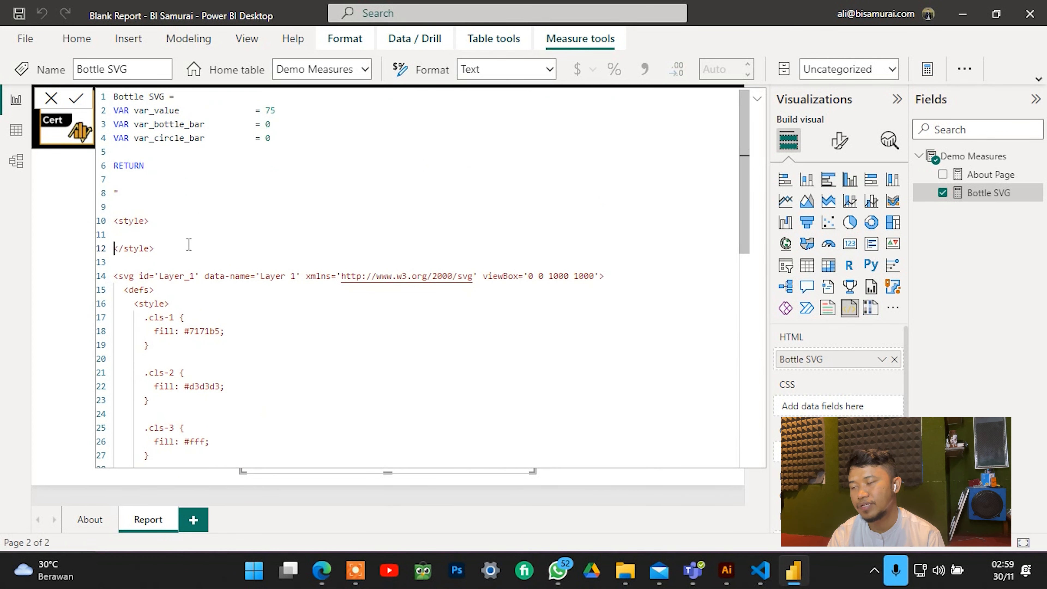
{"action": "key", "text": "Up"}
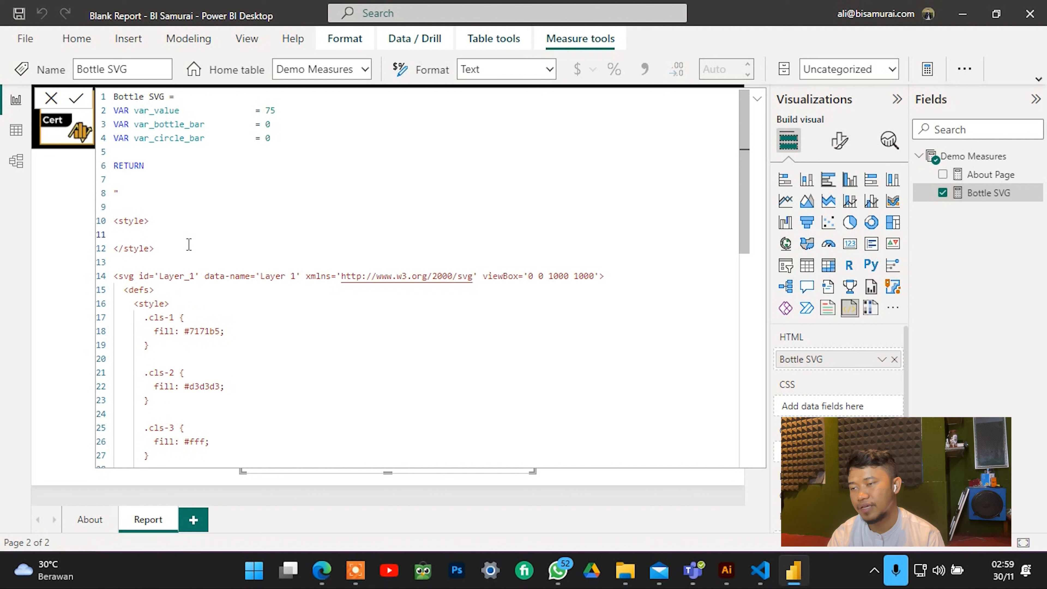
{"action": "key", "text": "Tab"}
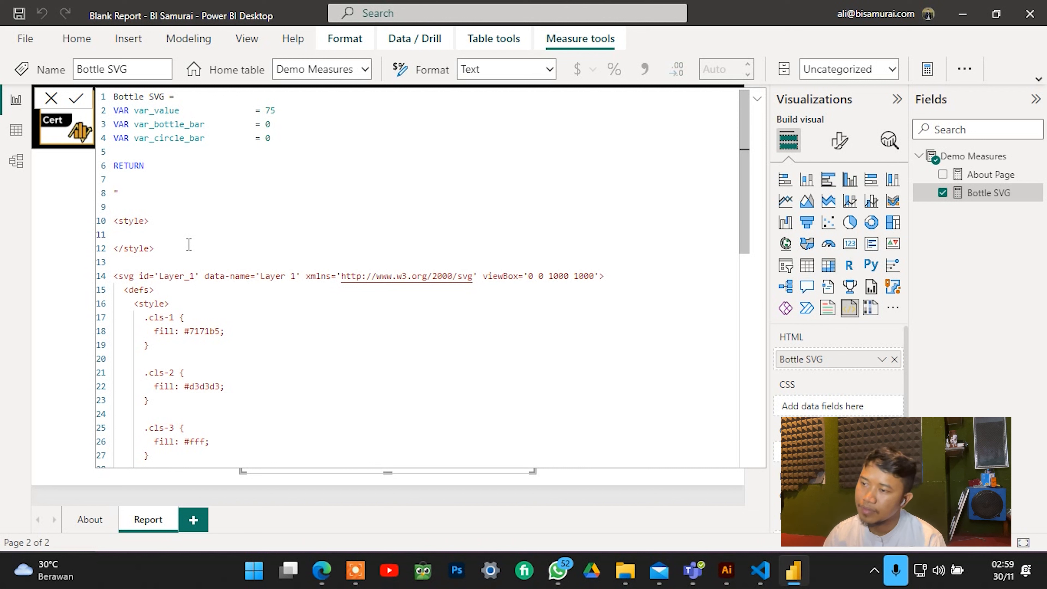
{"action": "type", "text": "p"}
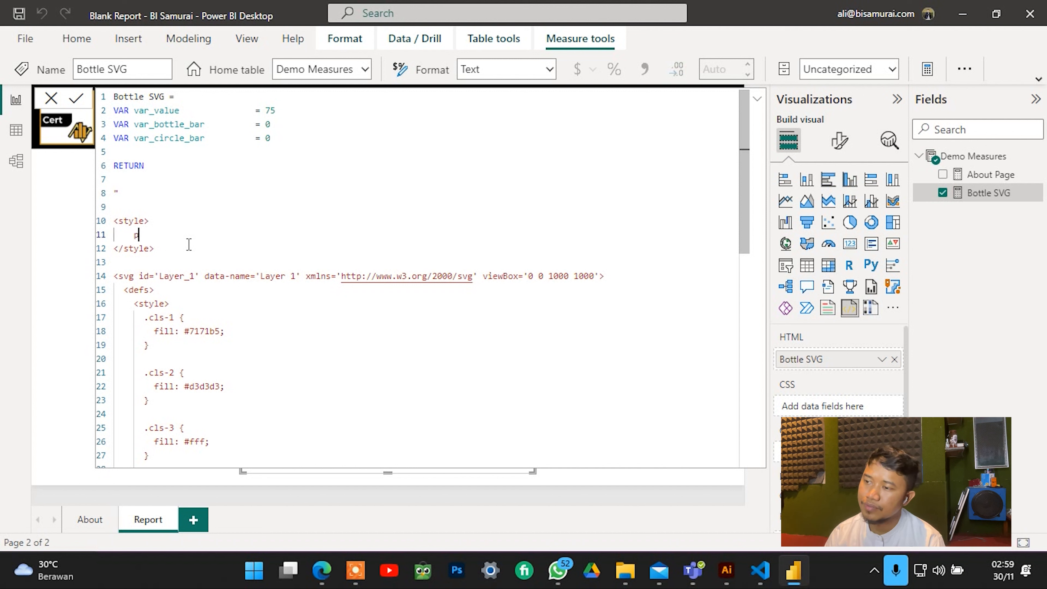
{"action": "type", "text": "osi"}
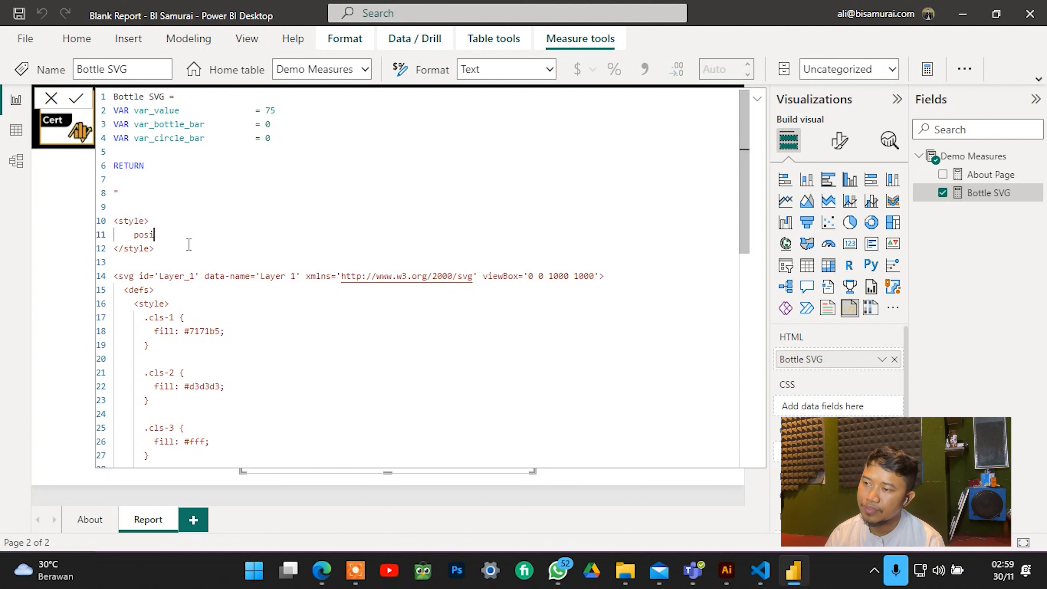
{"action": "type", "text": "tion:"}
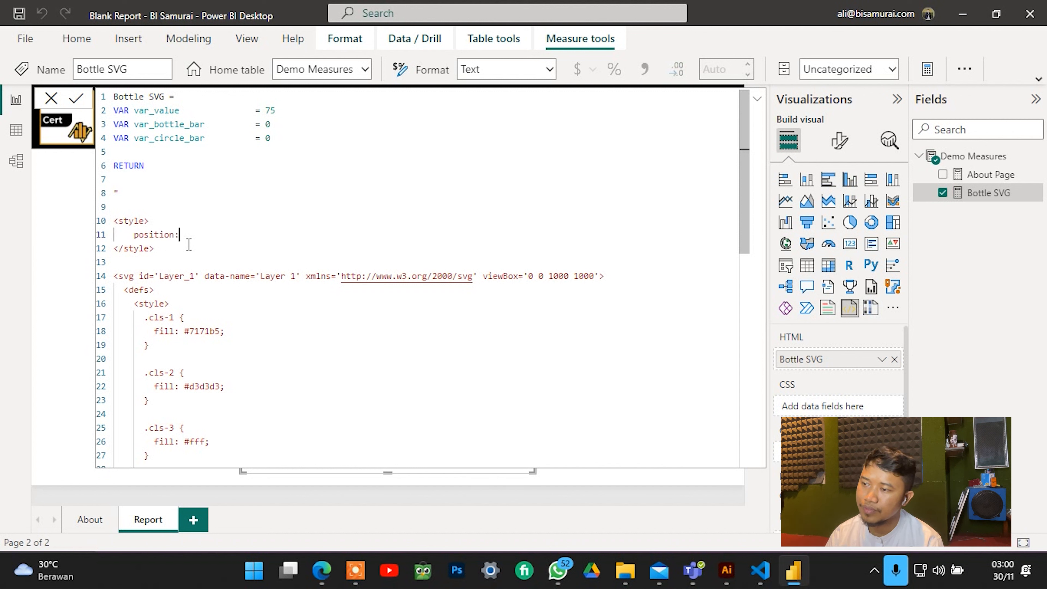
{"action": "type", "text": "absolute;"}
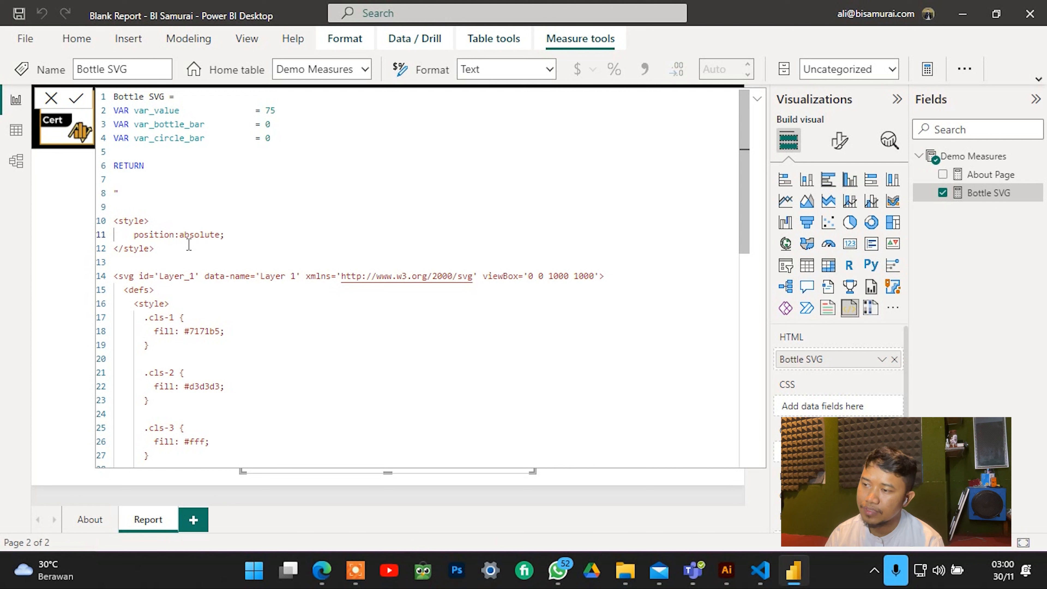
Add top:430px; and bottom:345px; on separate lines below the position declaration, followed by a new line.
{"action": "key", "text": "Return"}
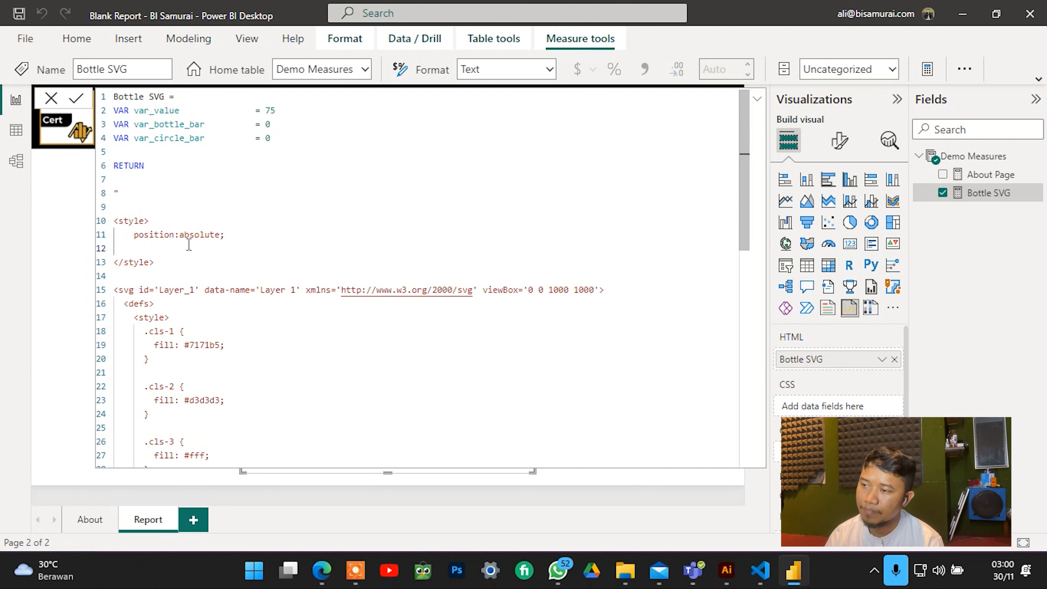
{"action": "type", "text": "top:"}
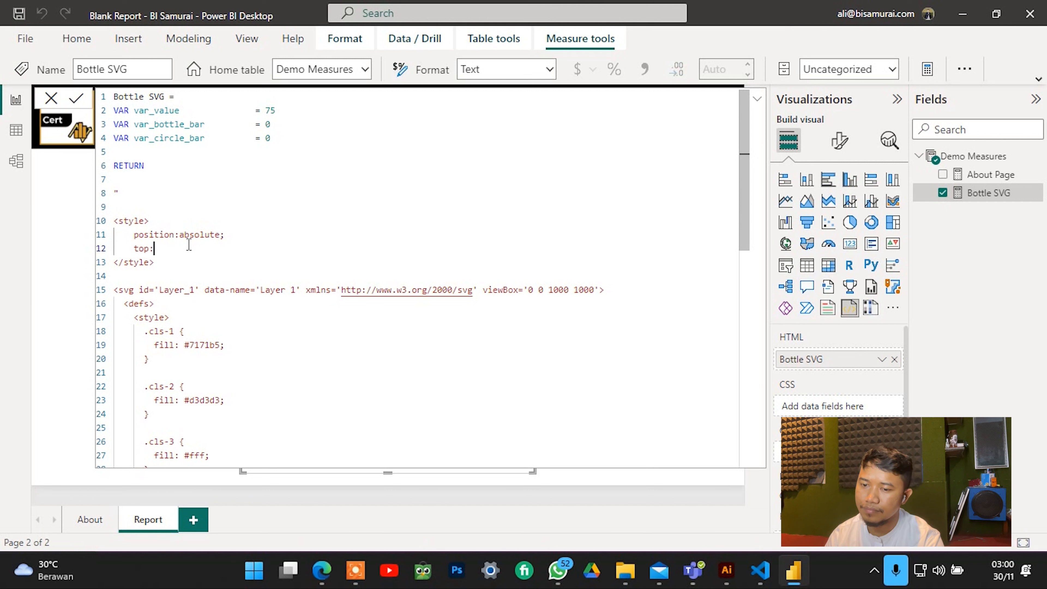
{"action": "type", "text": "430px;"}
{"action": "key", "text": "Return"}
{"action": "type", "text": "bot"}
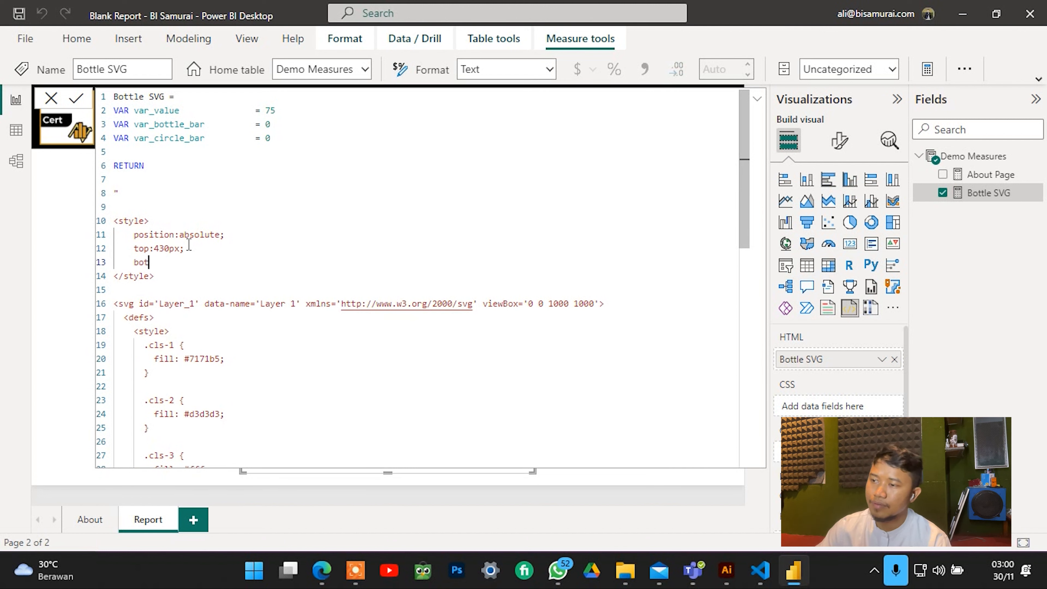
{"action": "type", "text": "tom:"}
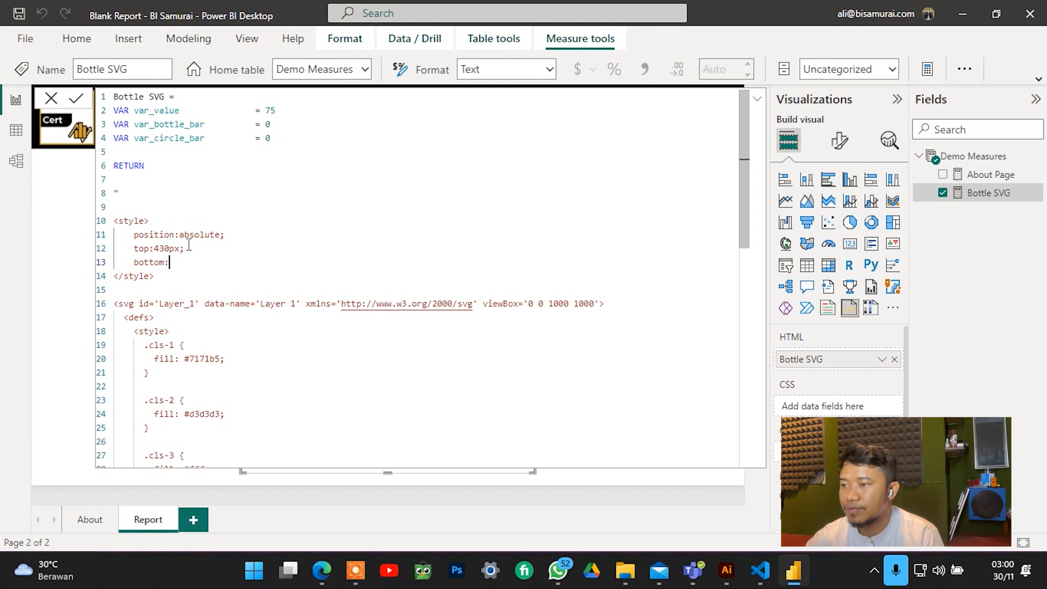
{"action": "type", "text": "345"}
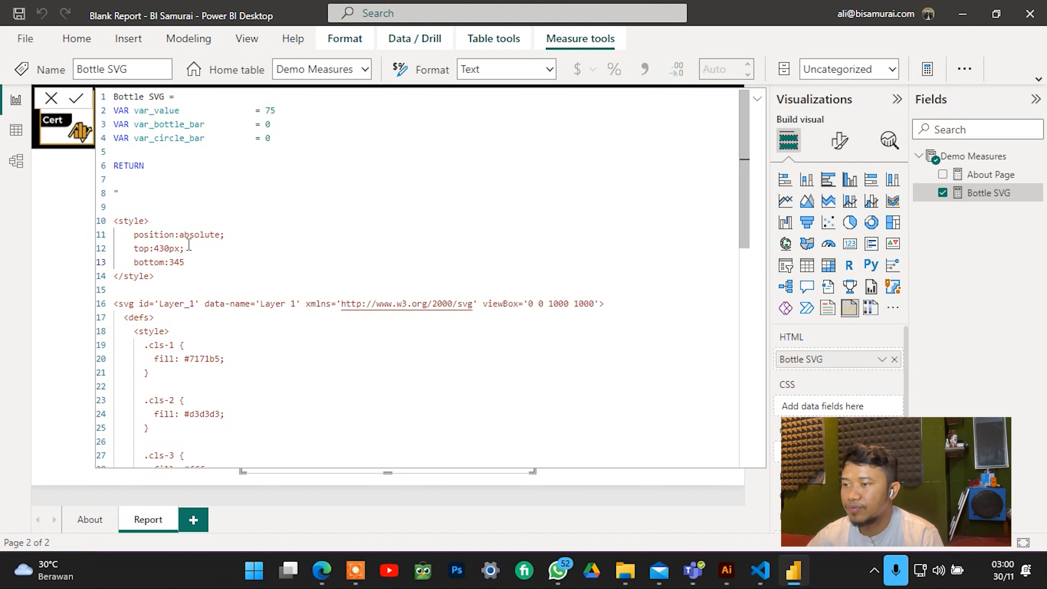
{"action": "type", "text": "px;"}
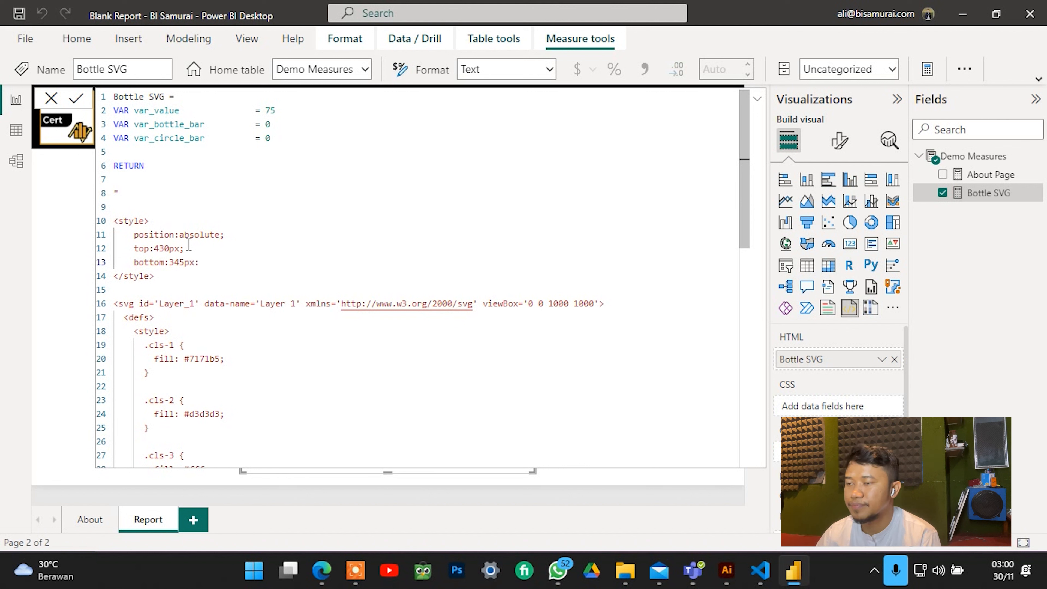
{"action": "key", "text": "Return"}
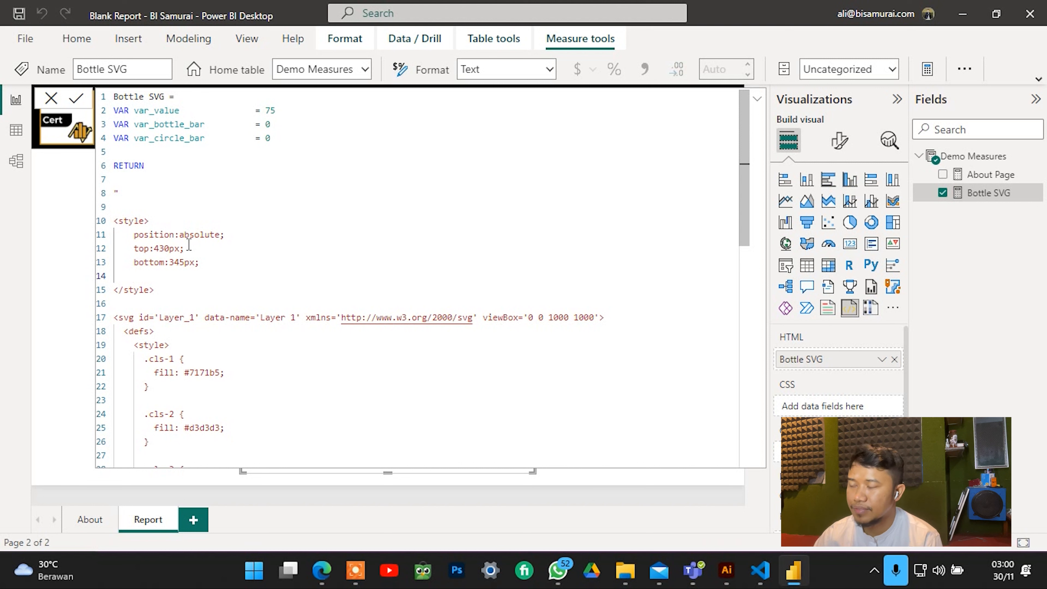
Begin a width: declaration below bottom and insert a space after the colons of the position, top, bottom and width declarations.
{"action": "type", "text": "width"}
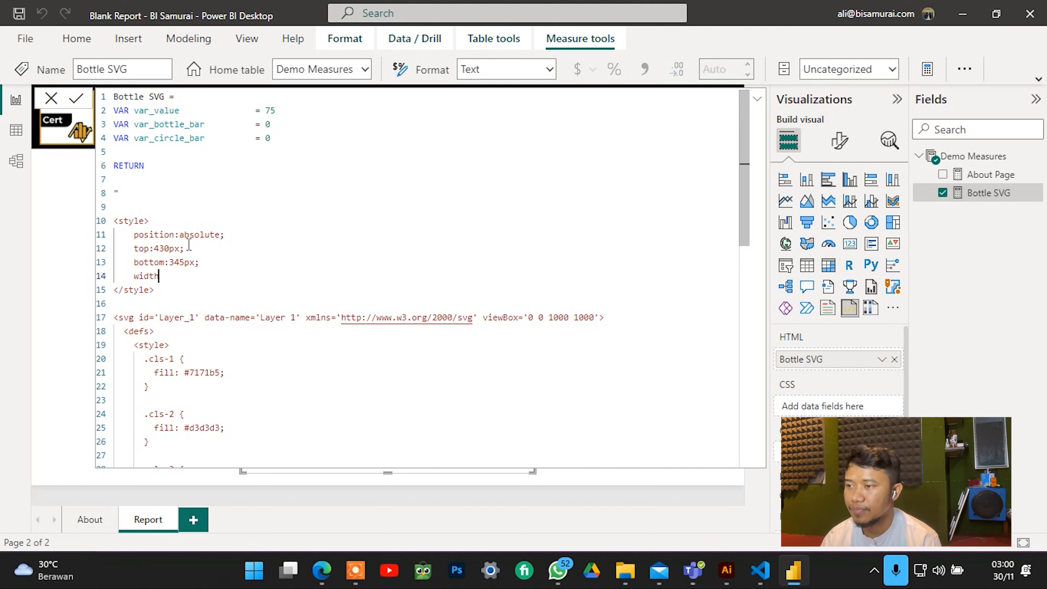
{"action": "type", "text": ":"}
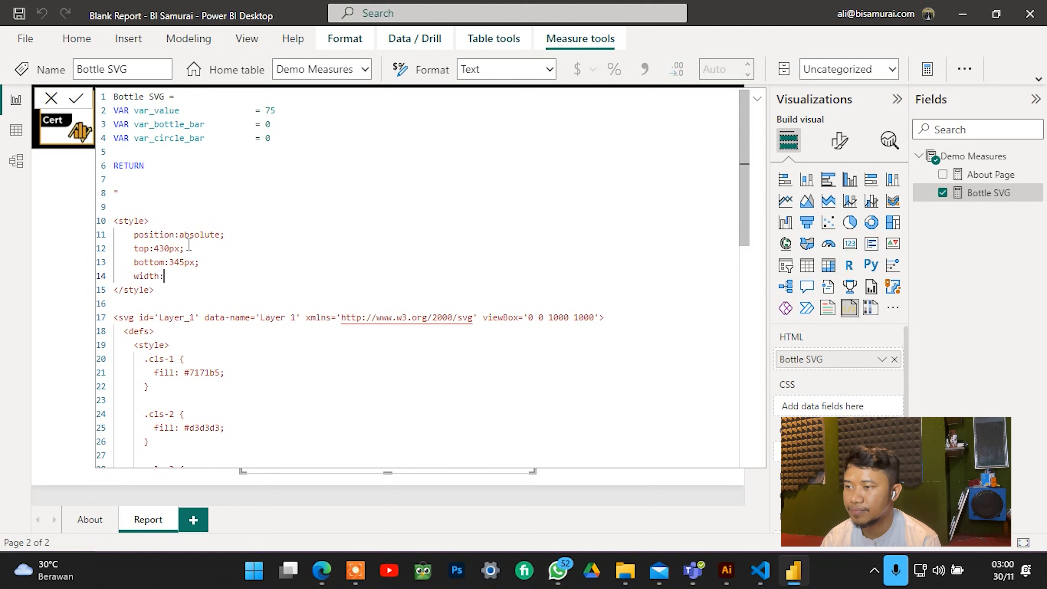
{"action": "key", "text": "Up"}
{"action": "key", "text": "Up"}
{"action": "key", "text": "Up"}
{"action": "key", "text": "Up"}
{"action": "key", "text": "Right"}
{"action": "key", "text": "Down"}
{"action": "key", "text": "Down"}
{"action": "left_click", "coordinate": [180, 235]}
{"action": "key", "text": "Down"}
{"action": "key", "text": "Left"}
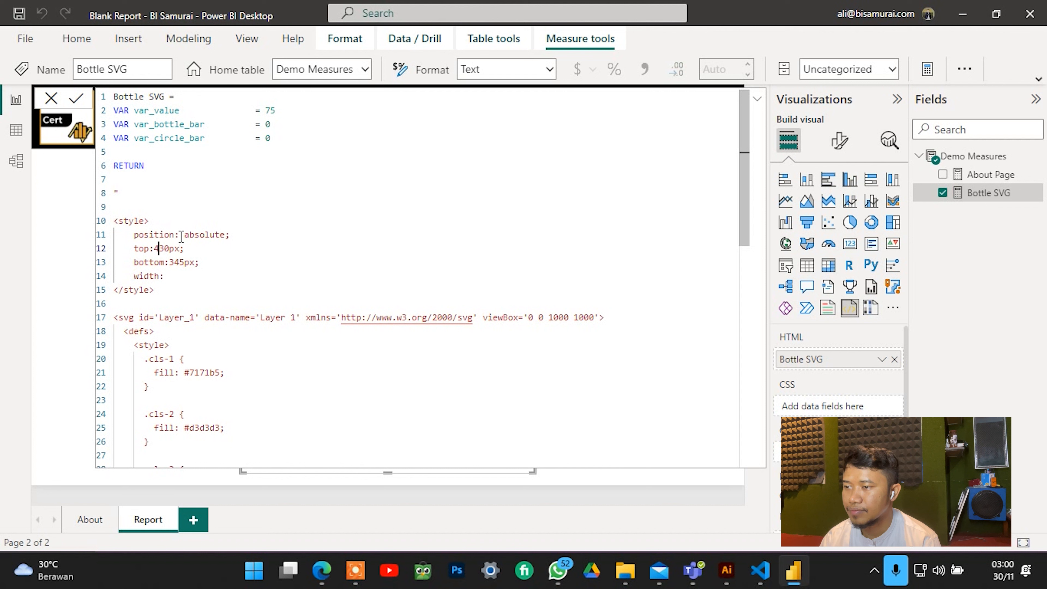
{"action": "key", "text": "Left"}
{"action": "key", "text": "Down"}
{"action": "key", "text": "Right"}
{"action": "key", "text": "Right"}
{"action": "key", "text": "Right"}
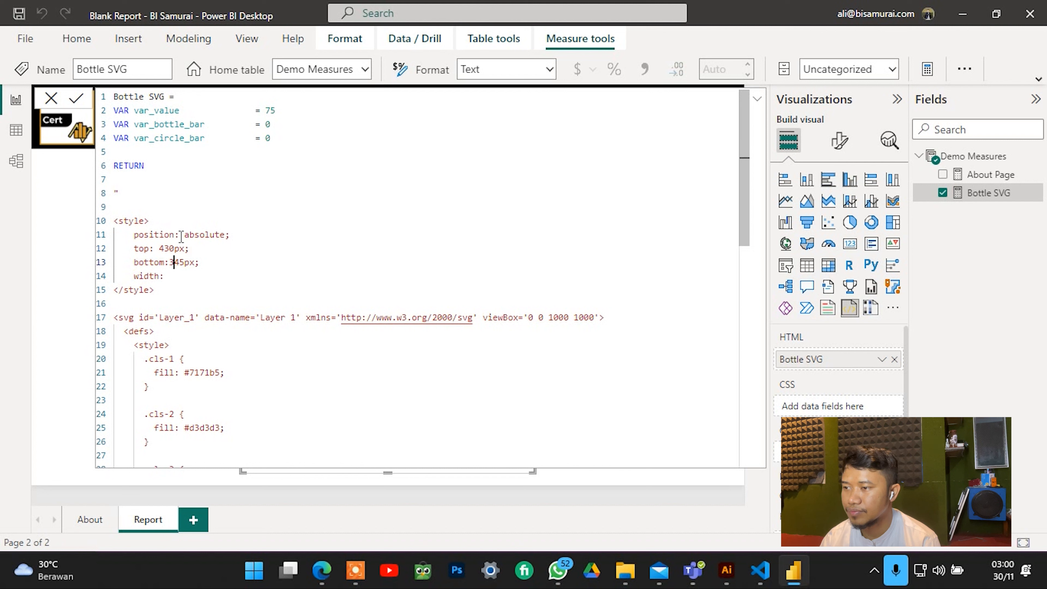
{"action": "key", "text": "Left"}
{"action": "key", "text": "Down"}
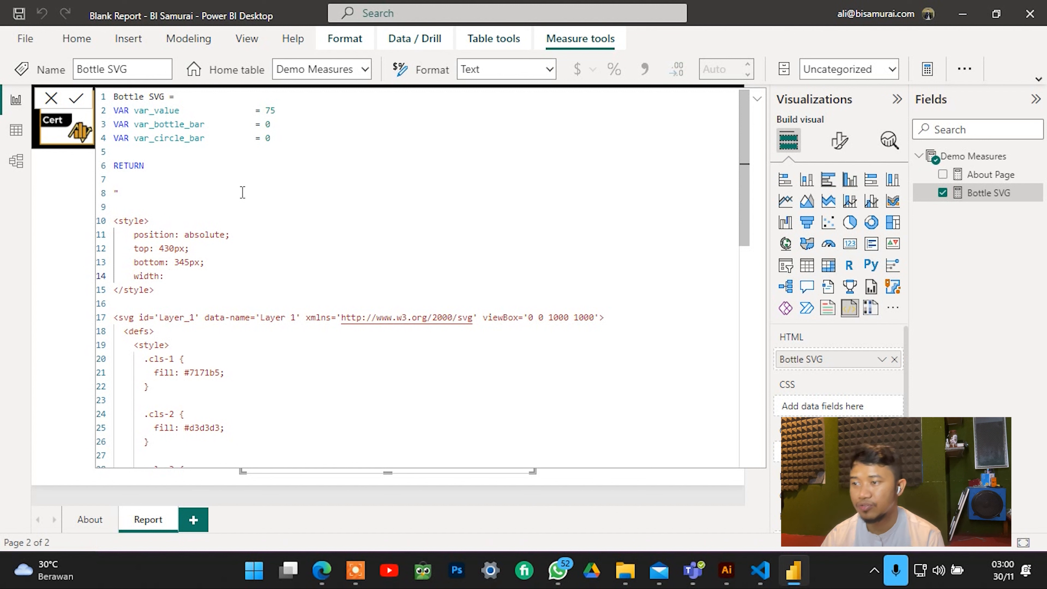
Complete the width declaration with the value 300px; and start a new line below it.
{"action": "type", "text": "300"}
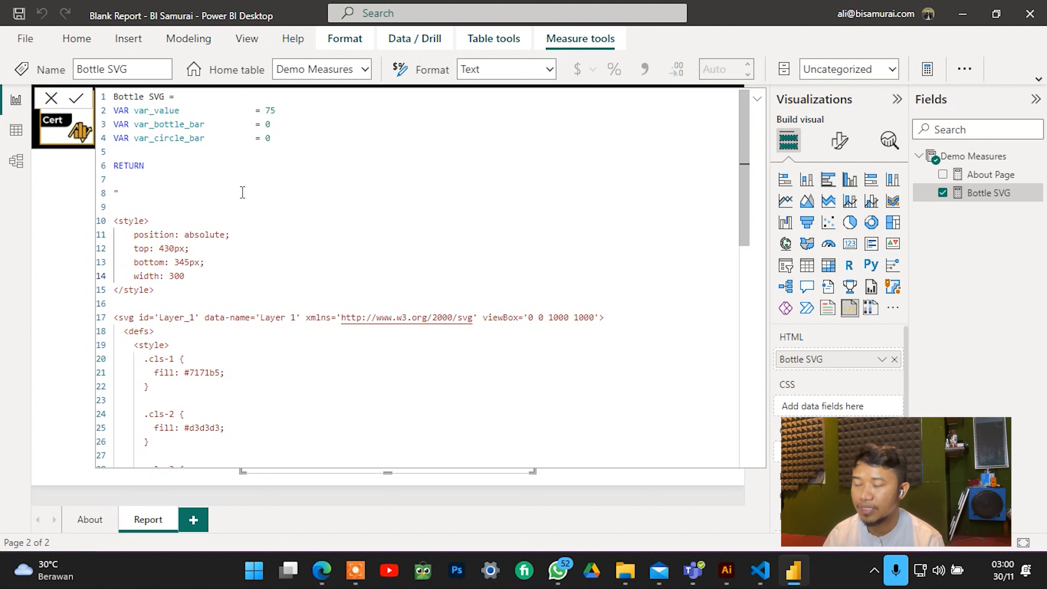
{"action": "type", "text": "px;"}
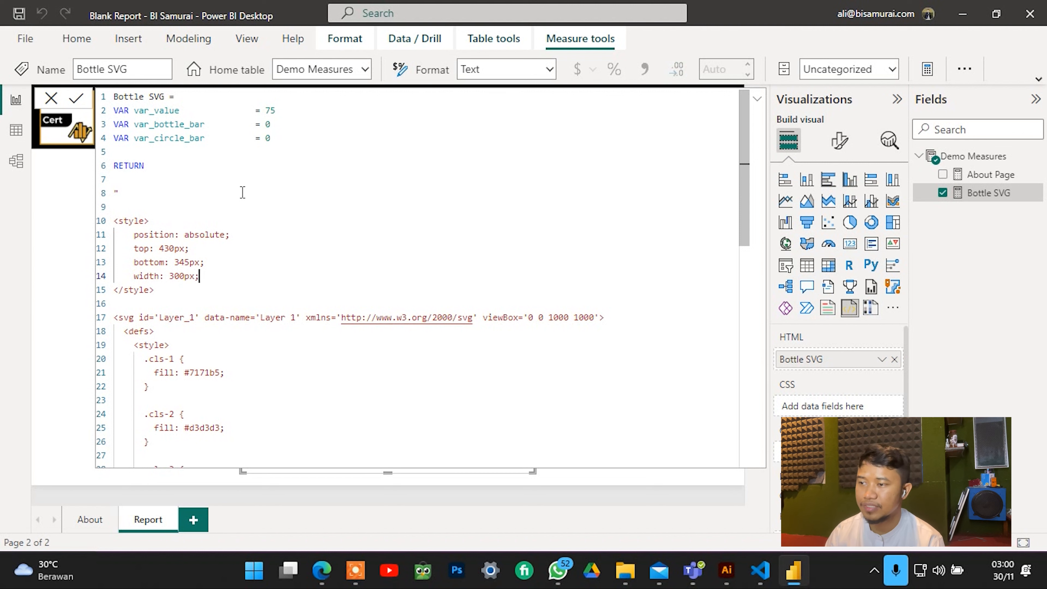
{"action": "key", "text": "Return"}
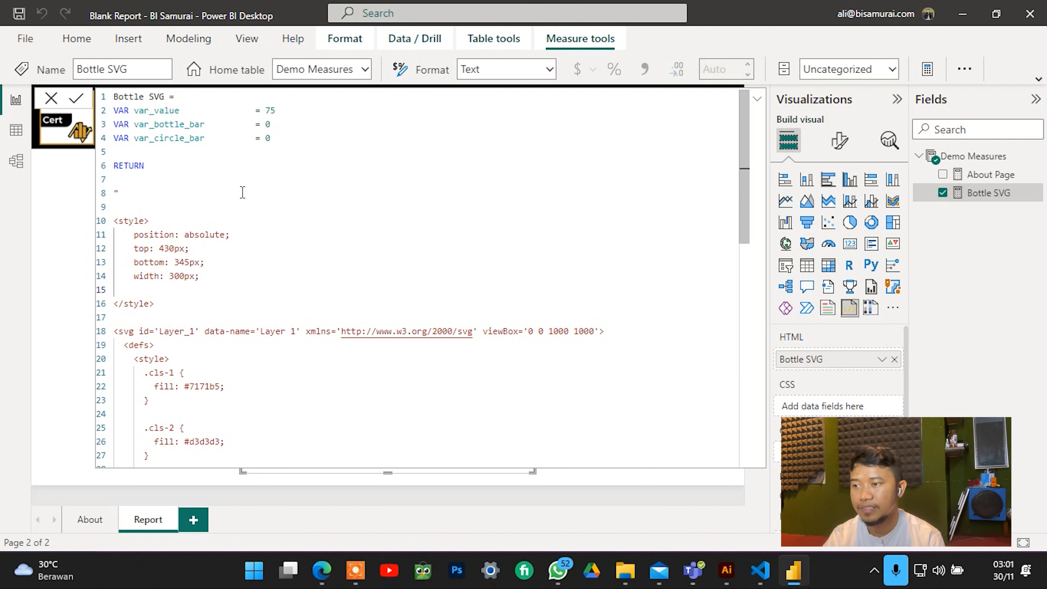
Add text-align:center; below the width declaration, followed by a new line.
{"action": "type", "text": "text-align"}
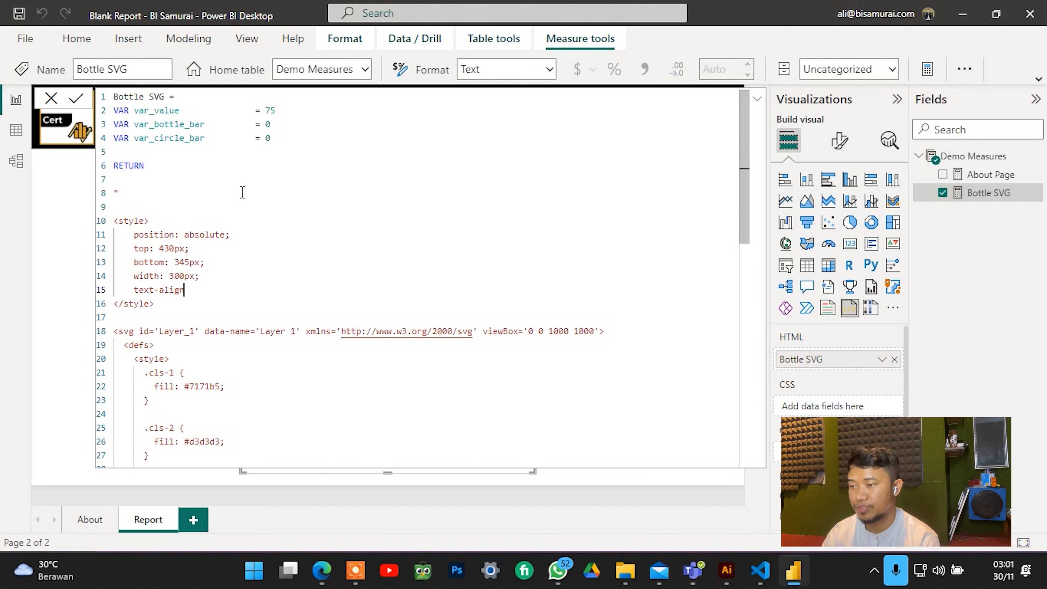
{"action": "type", "text": ":ce"}
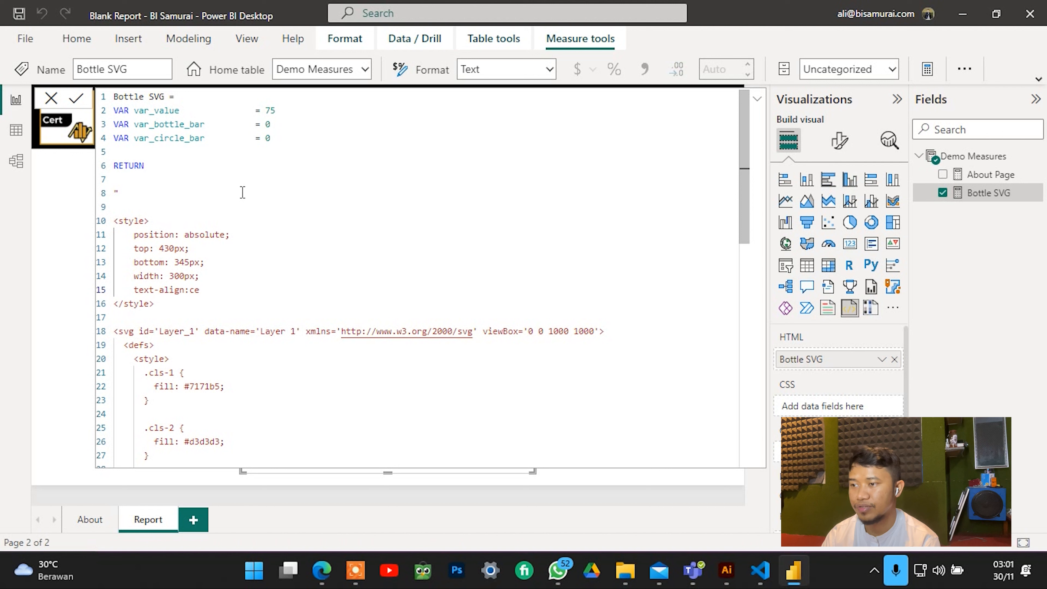
{"action": "type", "text": "nter"}
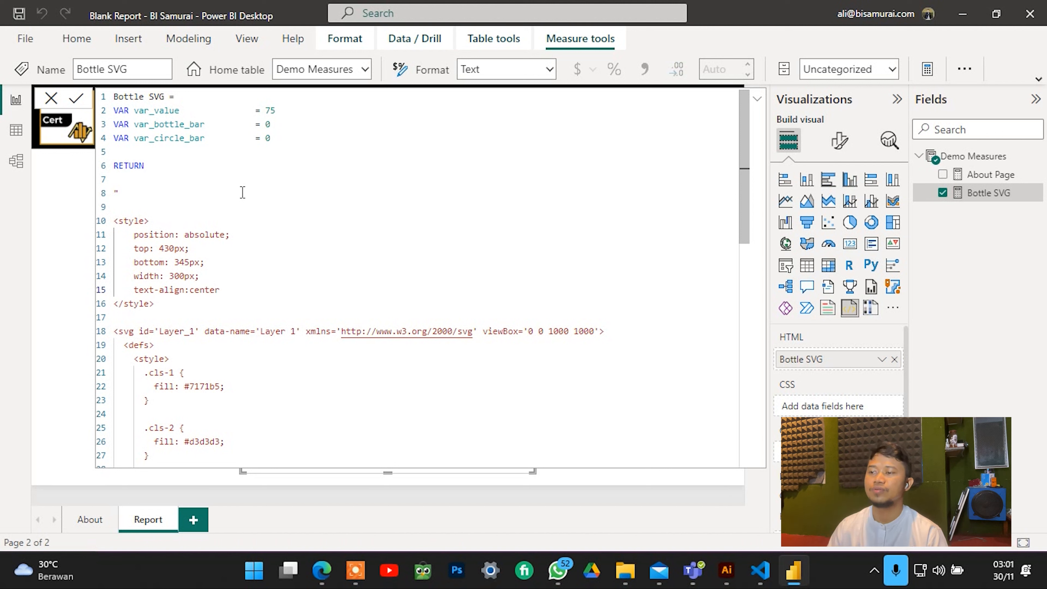
{"action": "type", "text": ";"}
{"action": "key", "text": "Return"}
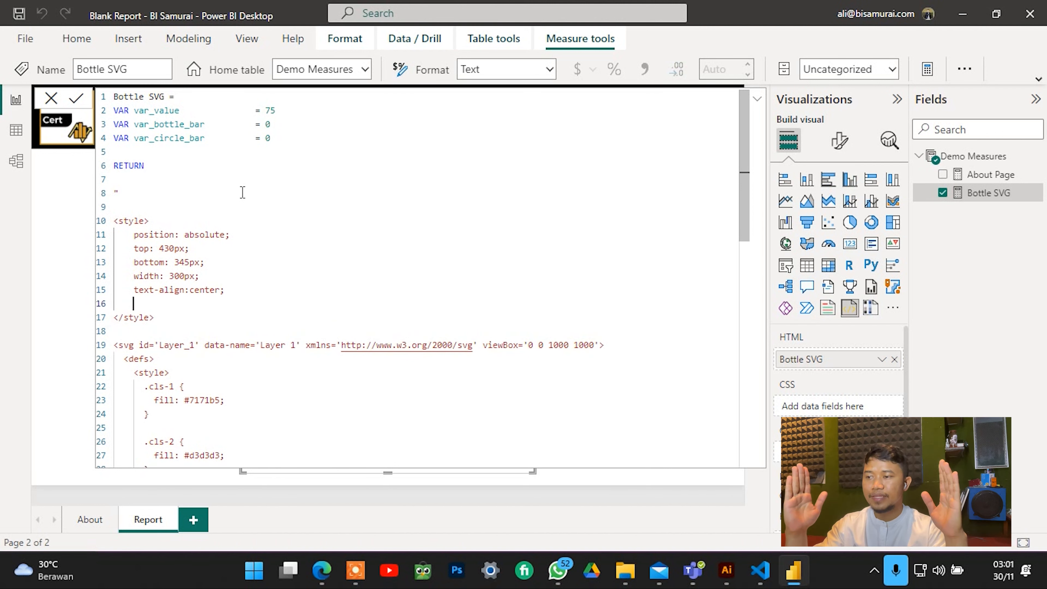
Begin a font-family: declaration on the new line and insert a space after the colon of the text-align declaration.
{"action": "type", "text": "fon"}
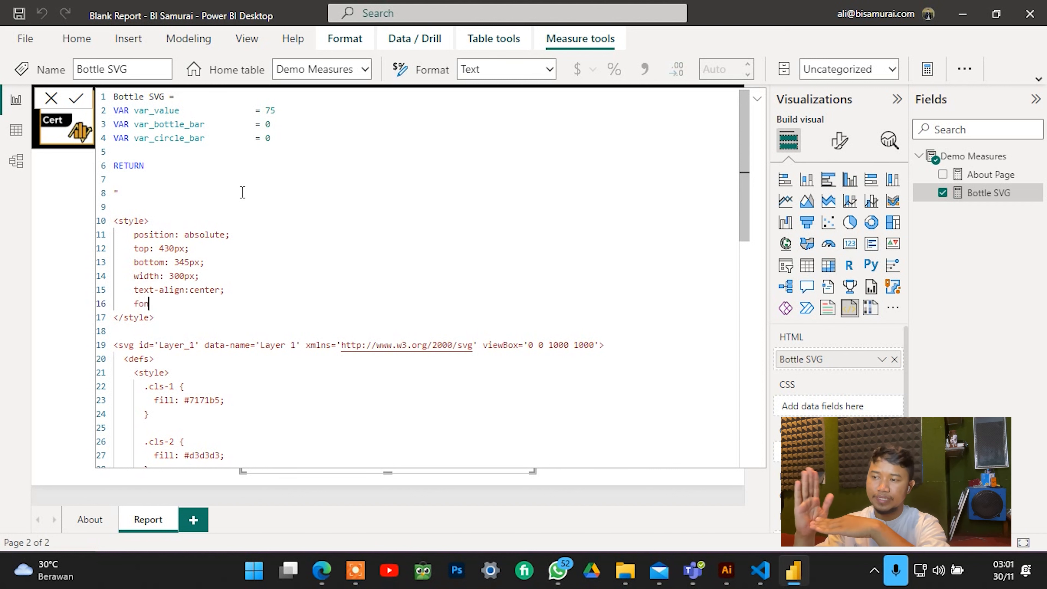
{"action": "type", "text": "t-famin"}
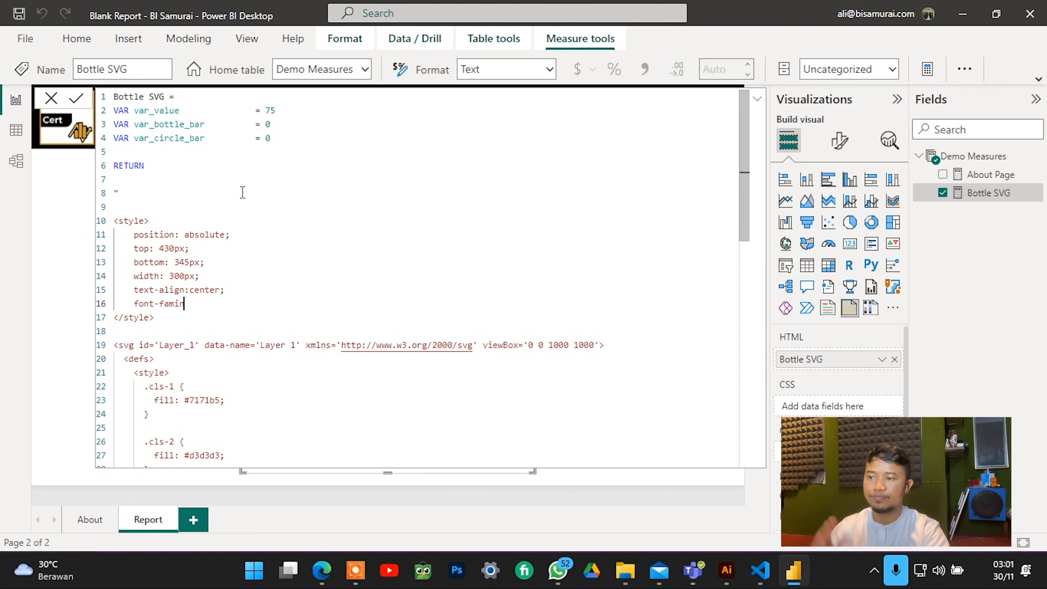
{"action": "key", "text": "BackSpace"}
{"action": "type", "text": "ly"}
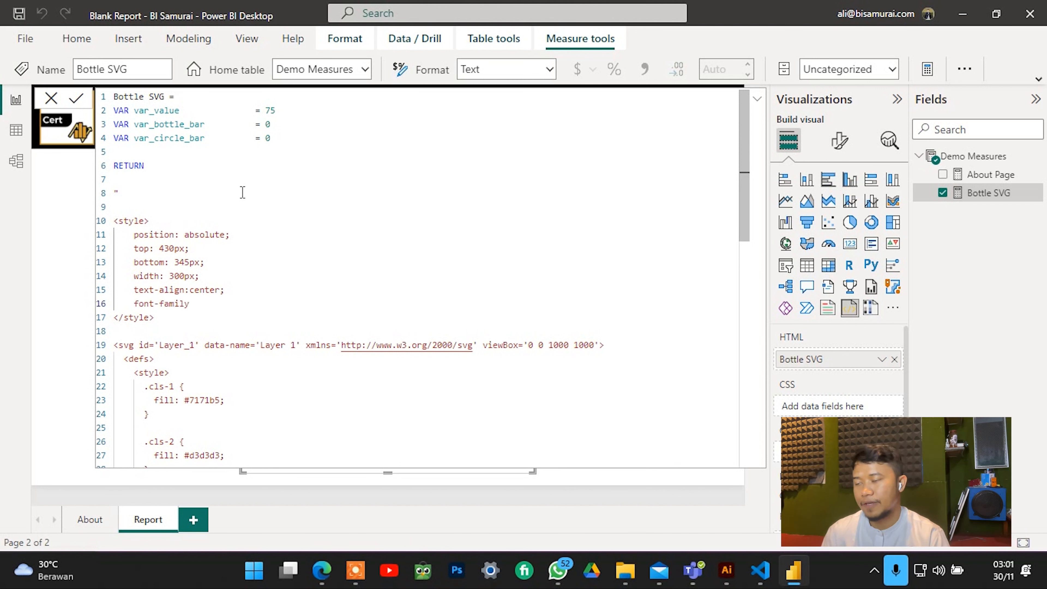
{"action": "type", "text": ":"}
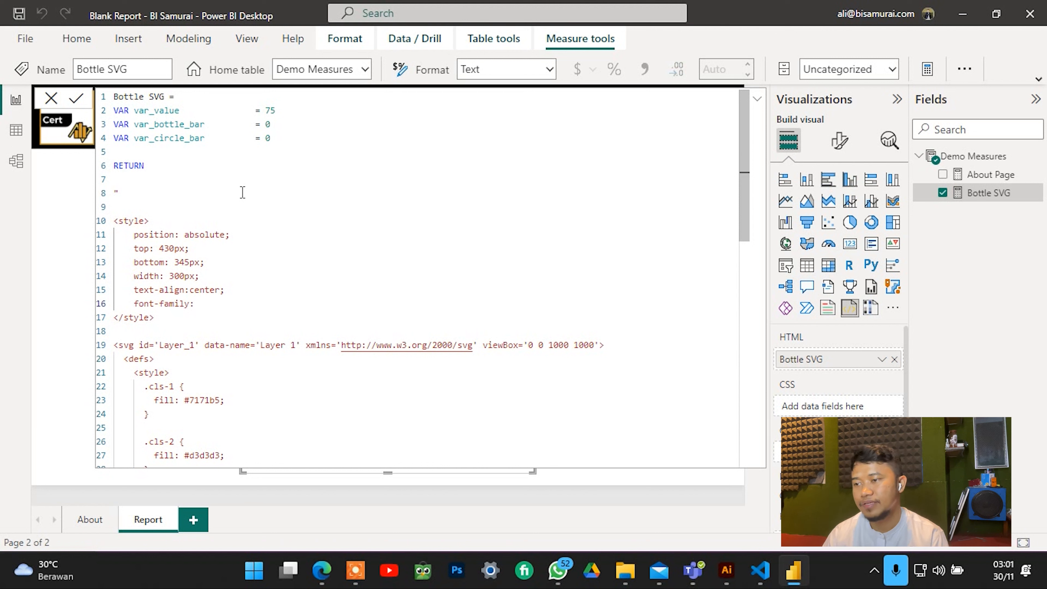
{"action": "key", "text": "Up"}
{"action": "key", "text": "Left"}
{"action": "key", "text": "Down"}
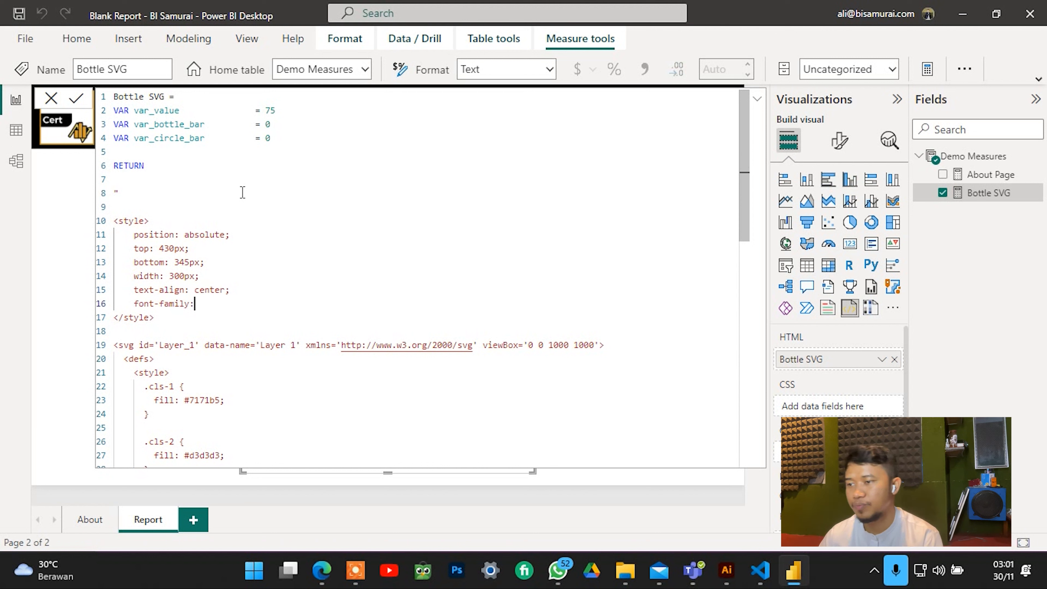
Complete the font-family declaration with the value 'Open Sans'; and start a new line below it.
{"action": "type", "text": "'"}
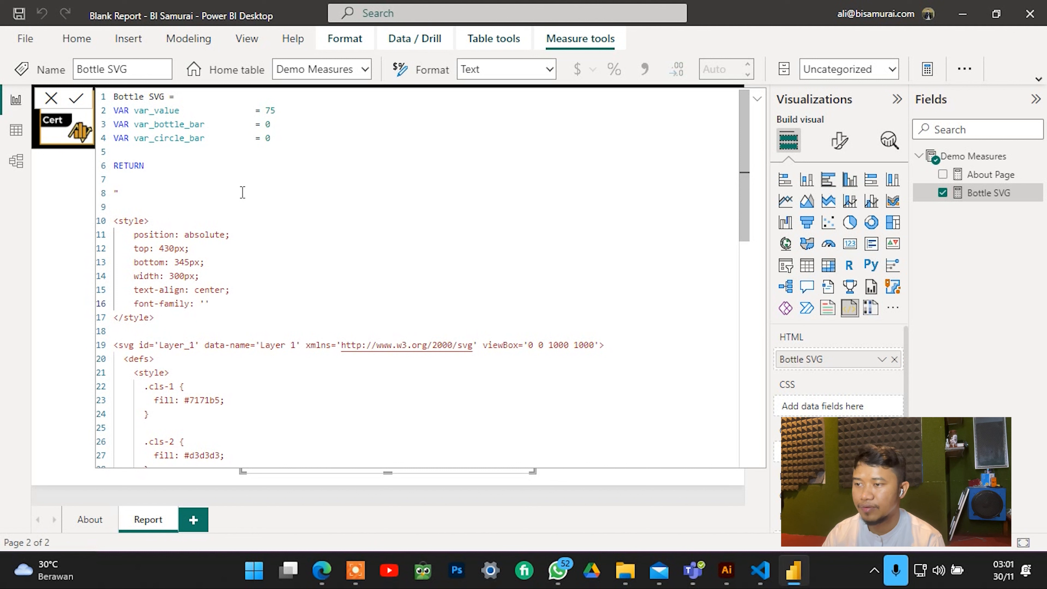
{"action": "type", "text": "Open San"}
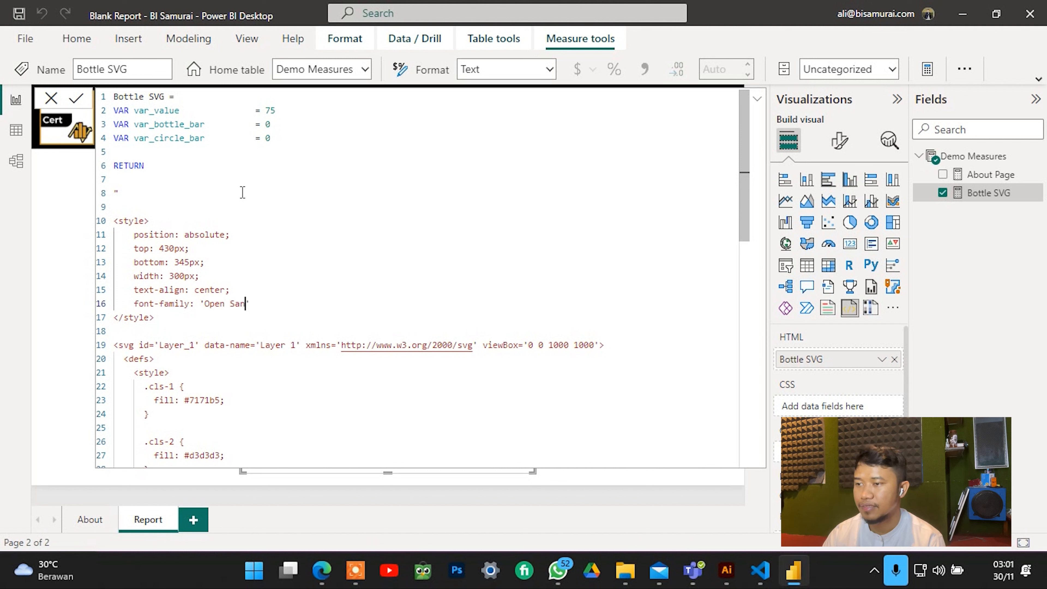
{"action": "type", "text": "s"}
{"action": "key", "text": "Right"}
{"action": "type", "text": ";"}
{"action": "key", "text": "Return"}
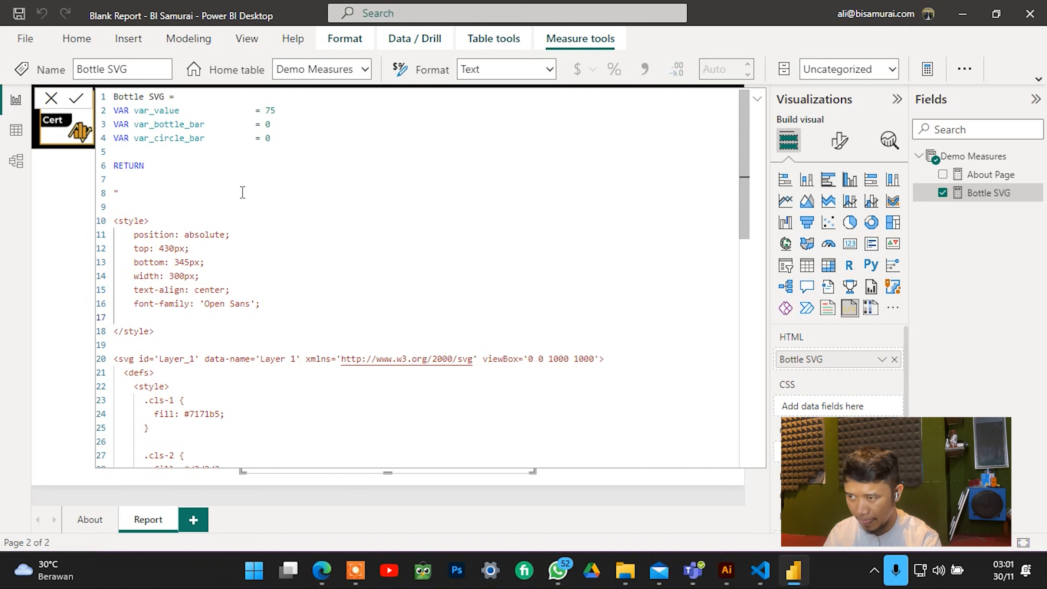
Add font-weight: 600; below the font-family declaration, followed by a new line.
{"action": "type", "text": "font"}
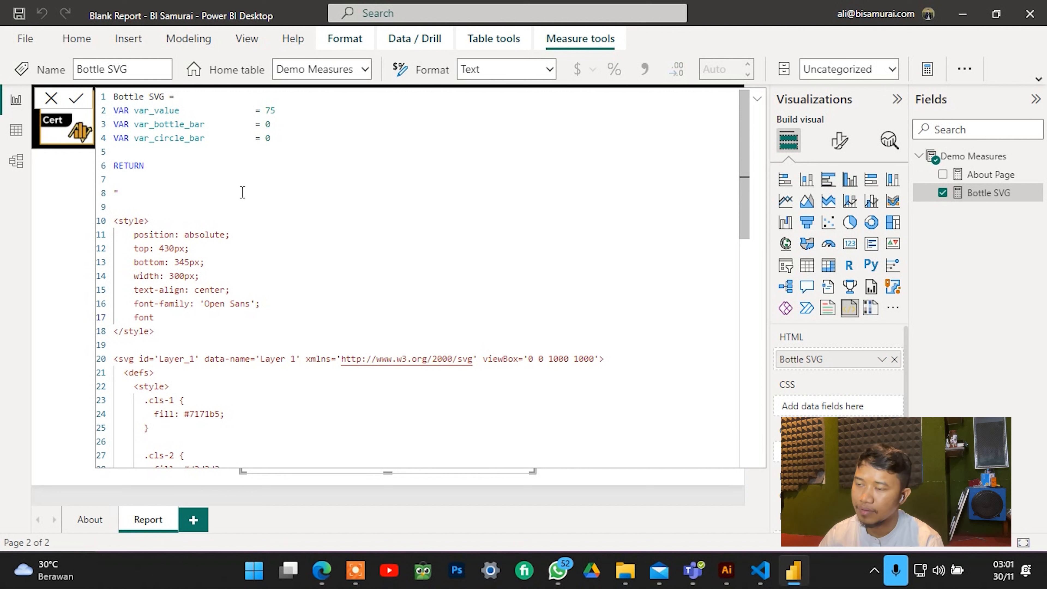
{"action": "type", "text": "-weight"}
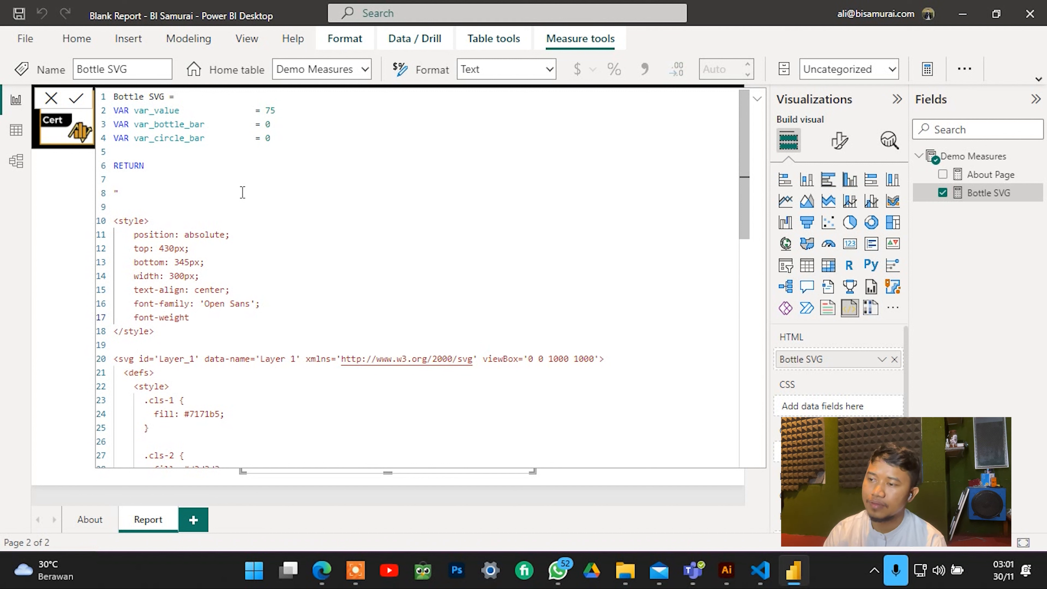
{"action": "type", "text": ": "}
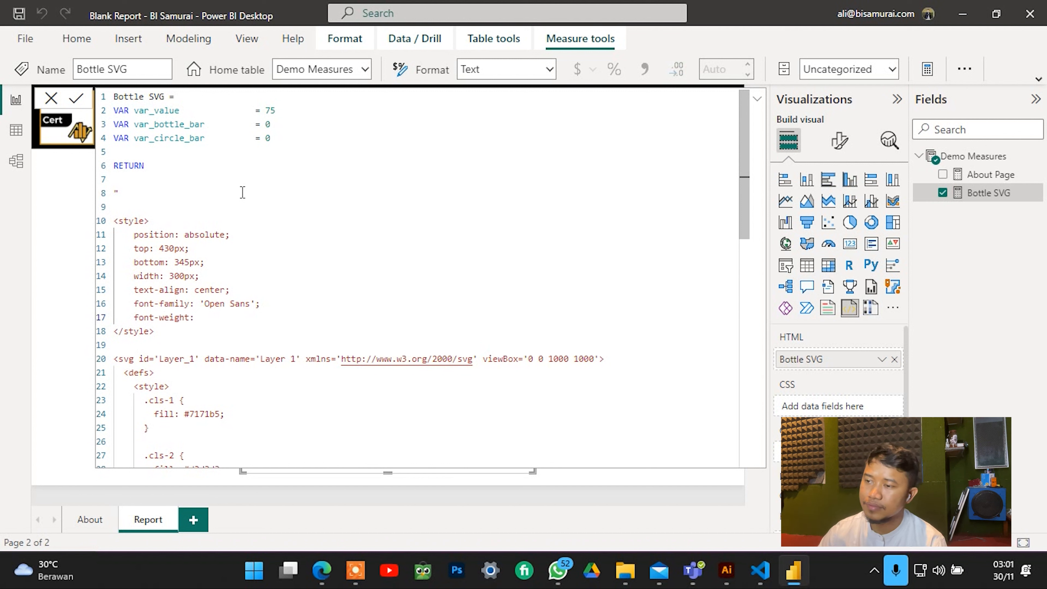
{"action": "type", "text": "60"}
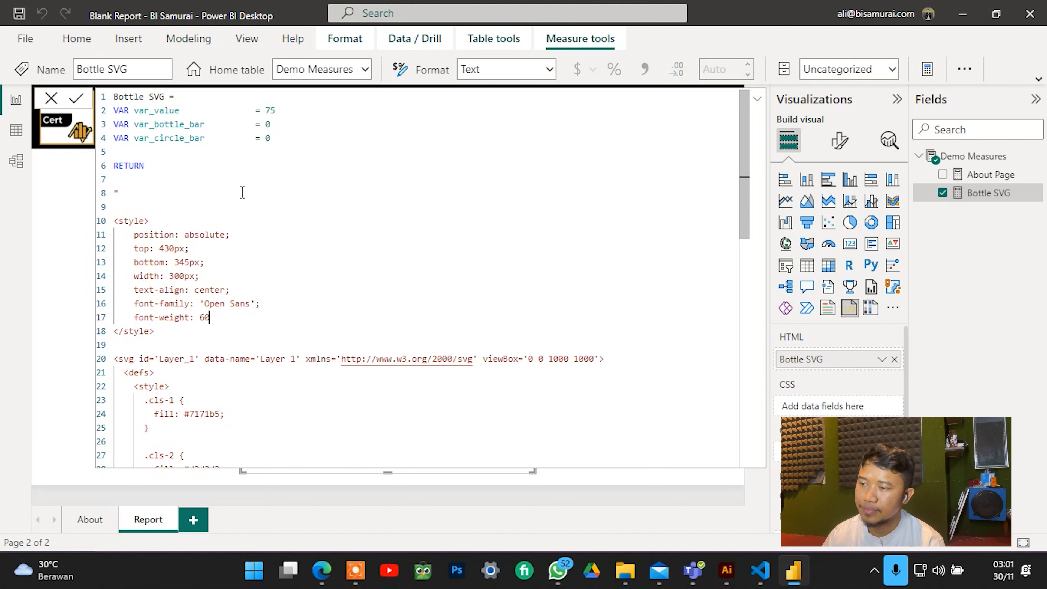
{"action": "type", "text": "0;"}
{"action": "key", "text": "Return"}
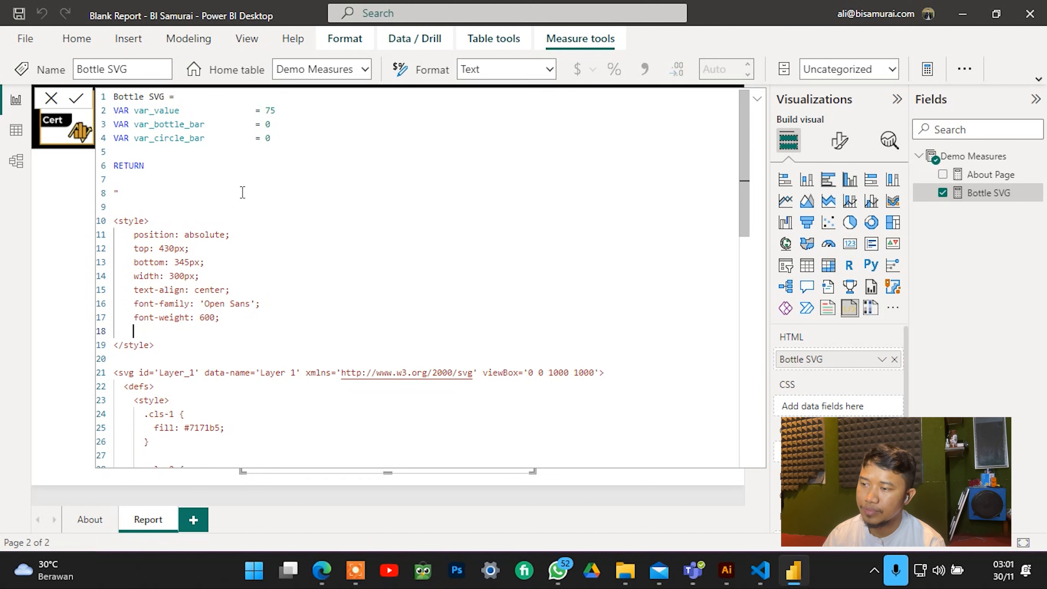
Add font-size: 100px; as the last declaration before the closing style tag, leaving no empty line after it.
{"action": "type", "text": "font"}
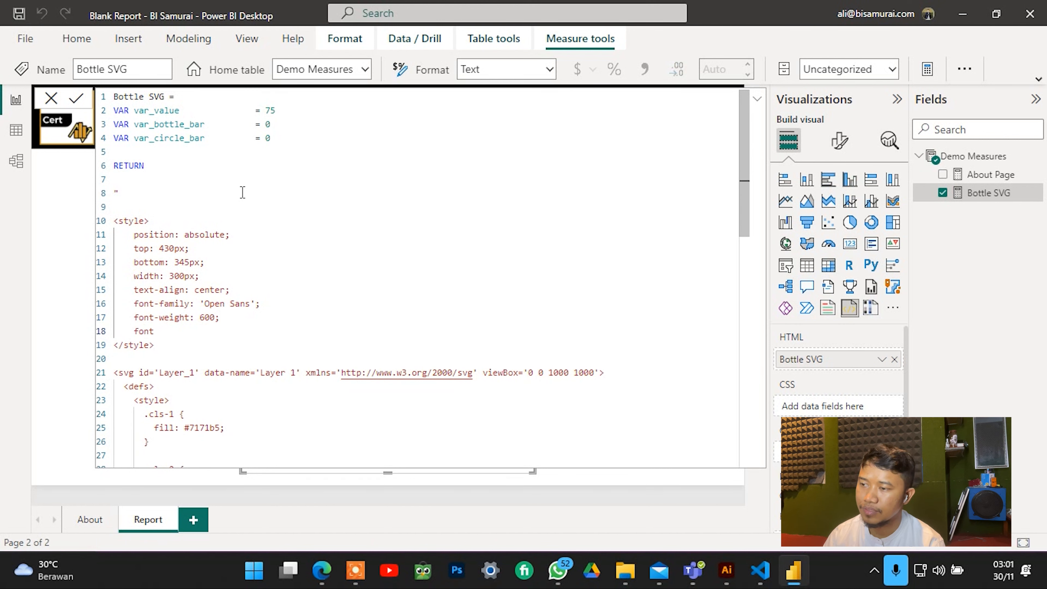
{"action": "type", "text": "-size="}
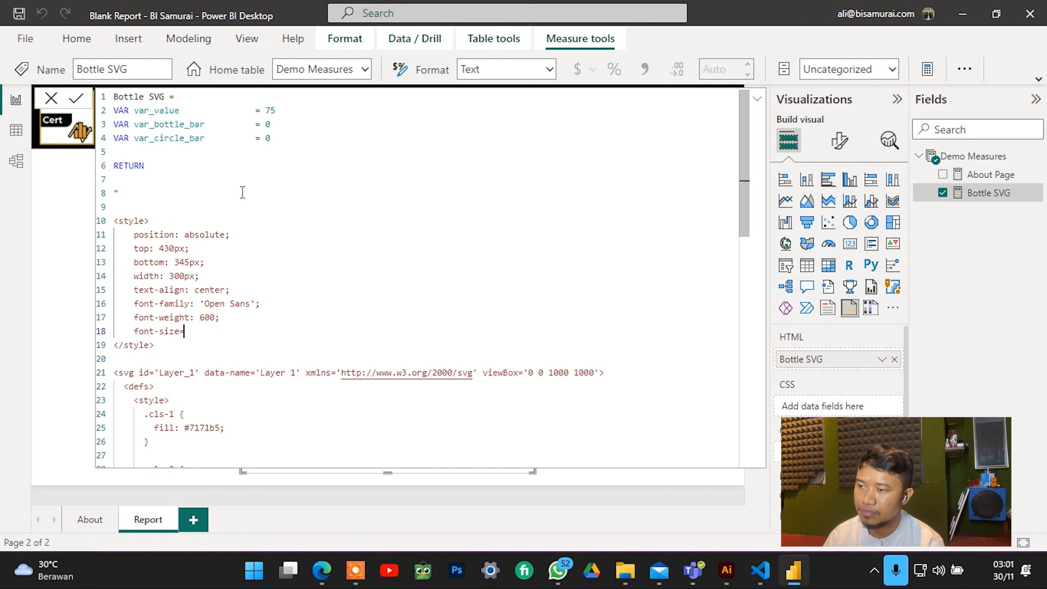
{"action": "key", "text": "BackSpace"}
{"action": "type", "text": ": 100px"}
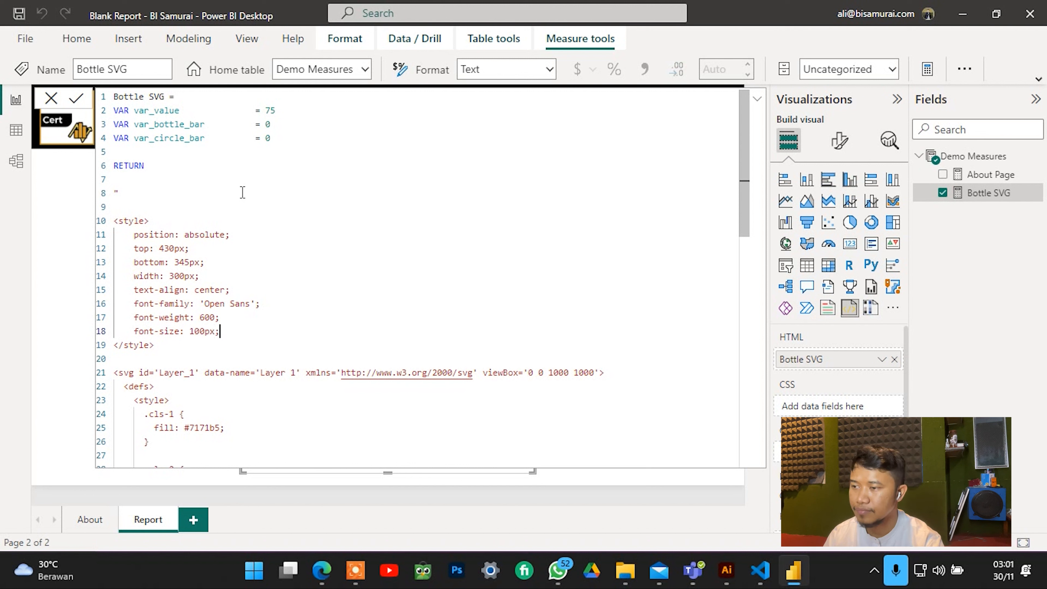
{"action": "type", "text": ";"}
{"action": "key", "text": "Return"}
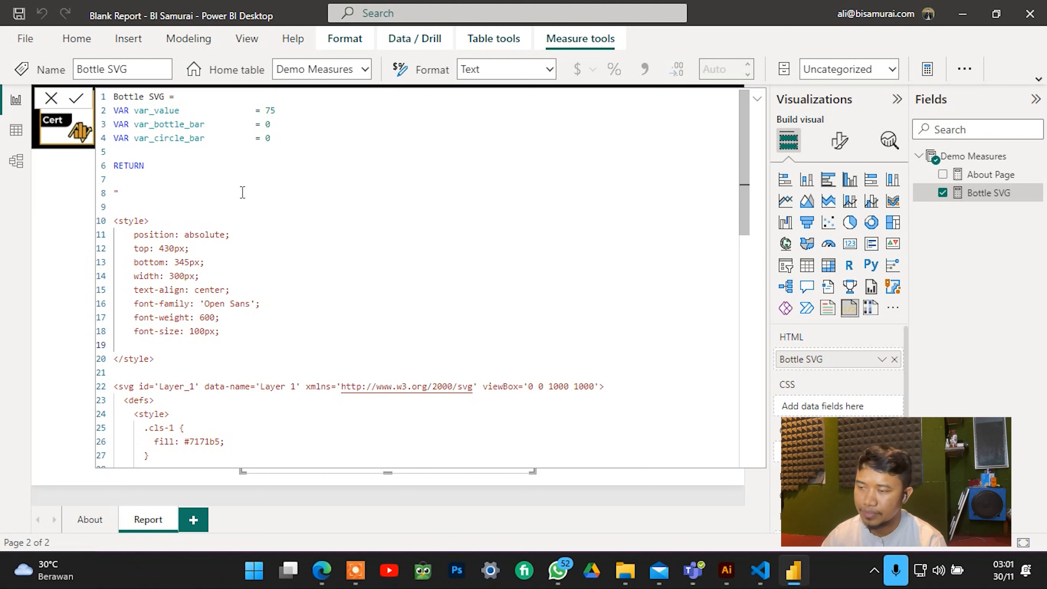
{"action": "key", "text": "BackSpace"}
{"action": "key", "text": "BackSpace"}
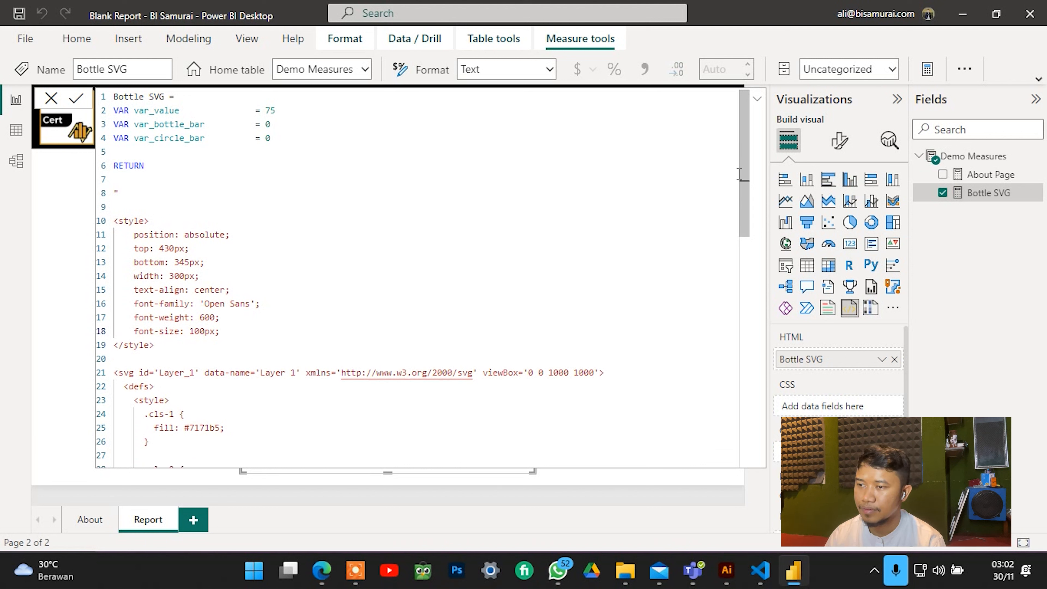
Check how the text appears in the bottle visual on the report page, and reopen the full Bottle SVG measure formula.
{"action": "left_click", "coordinate": [758, 100]}
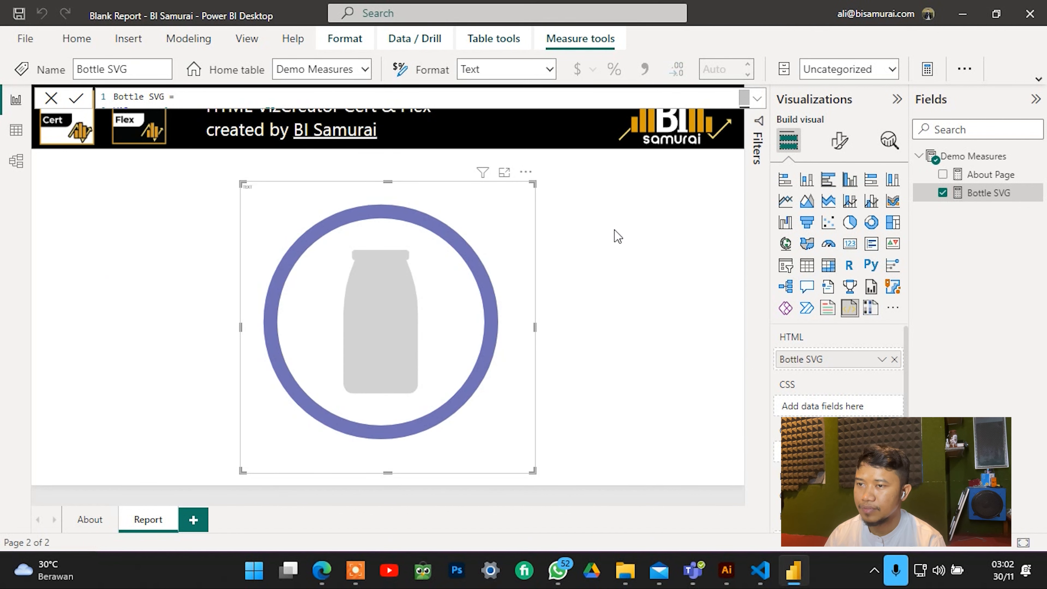
{"action": "left_click", "coordinate": [654, 241]}
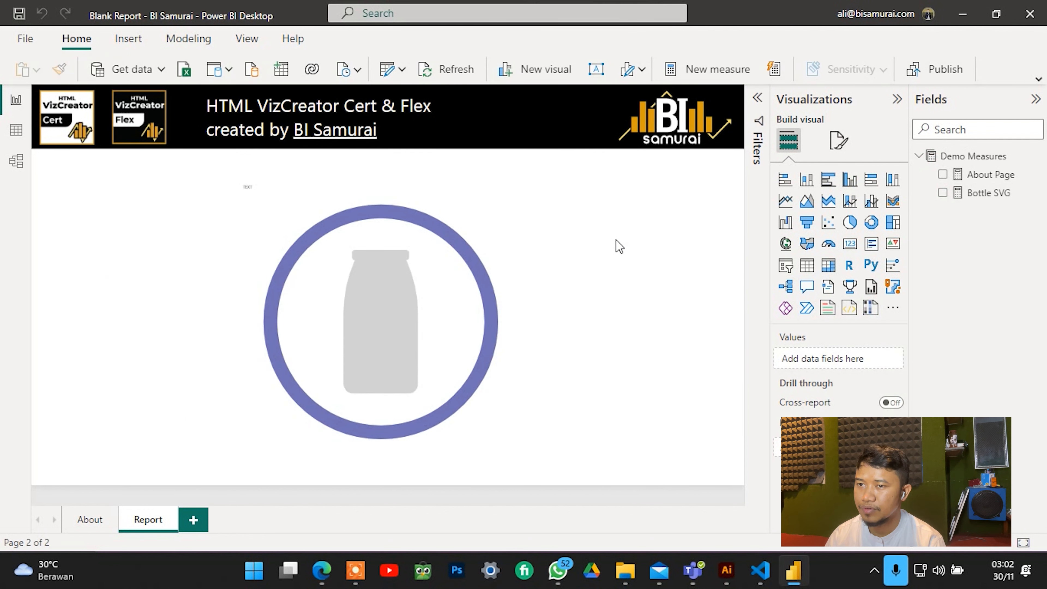
{"action": "left_click", "coordinate": [440, 271]}
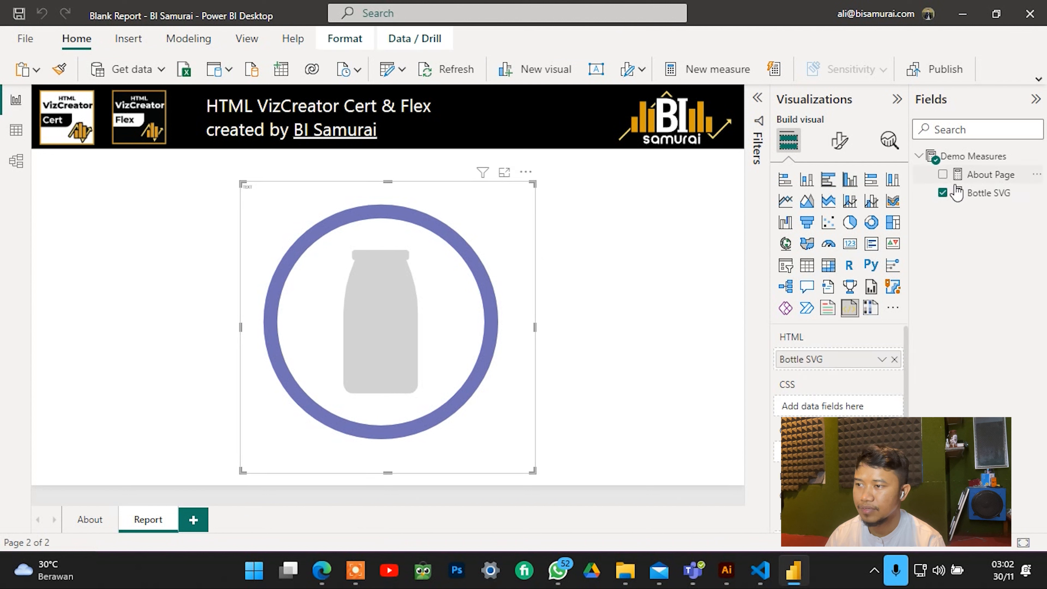
{"action": "left_click", "coordinate": [973, 193]}
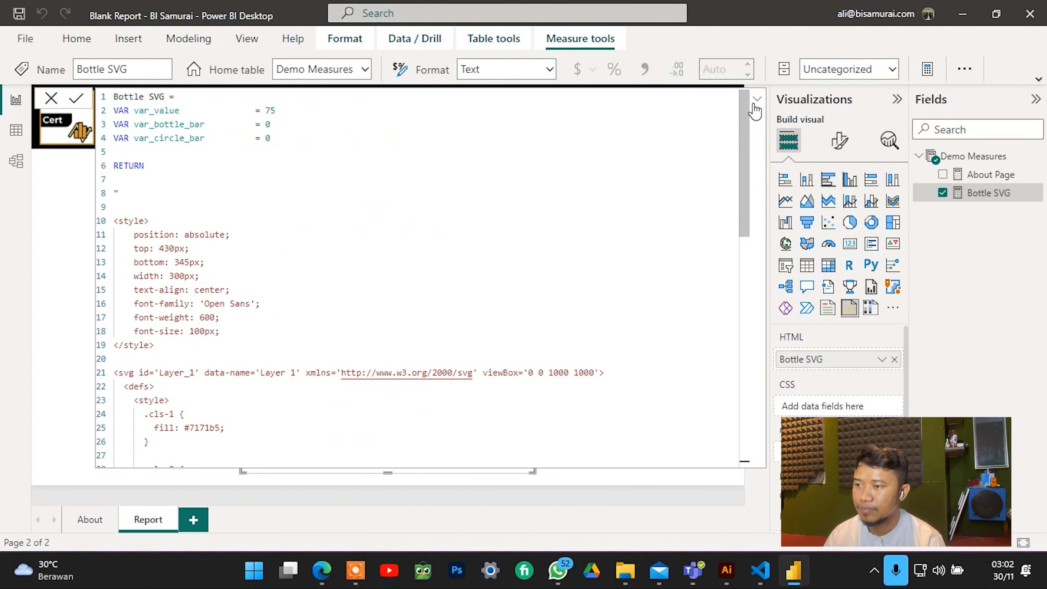
{"action": "left_click", "coordinate": [758, 99]}
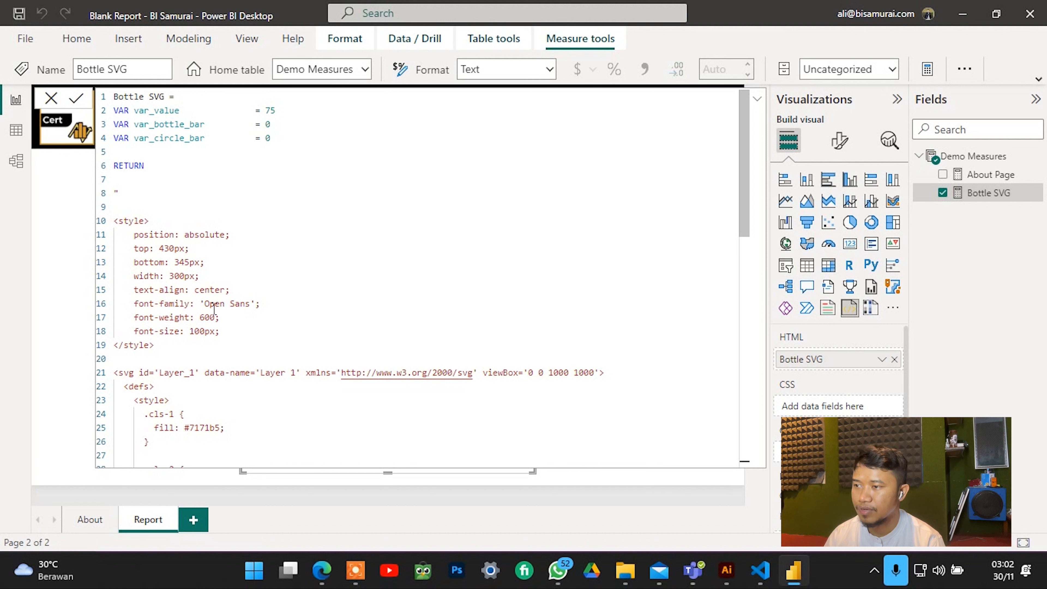
Cut all CSS declarations from position through font-size out of the style block at the start of the SVG string.
{"action": "left_click", "coordinate": [199, 223]}
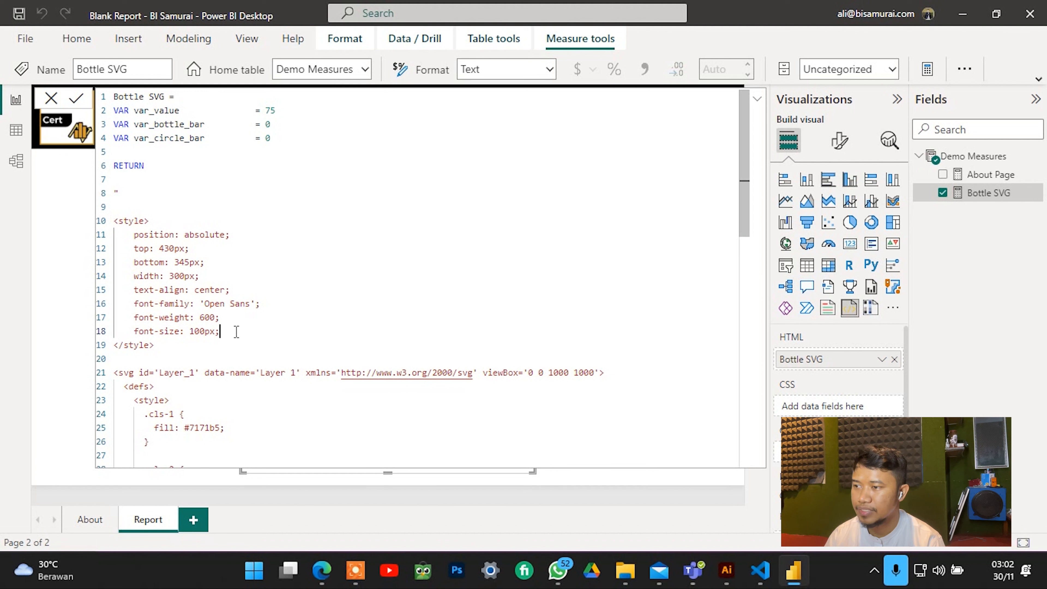
{"action": "left_click_drag", "start_coordinate": [221, 331], "coordinate": [133, 235]}
{"action": "left_click_drag", "start_coordinate": [224, 331], "coordinate": [133, 234]}
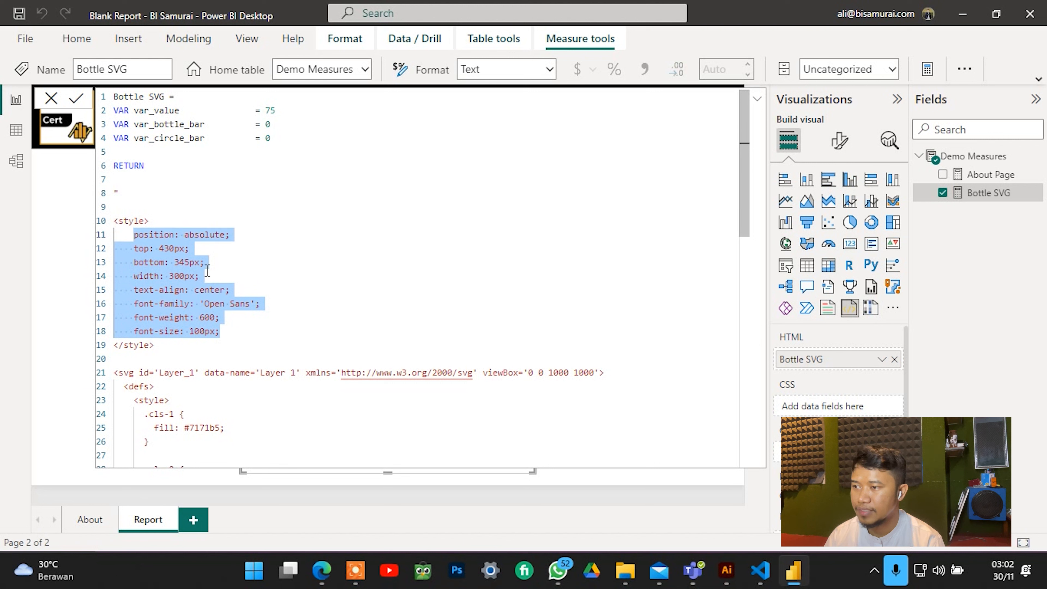
{"action": "key", "text": "BackSpace"}
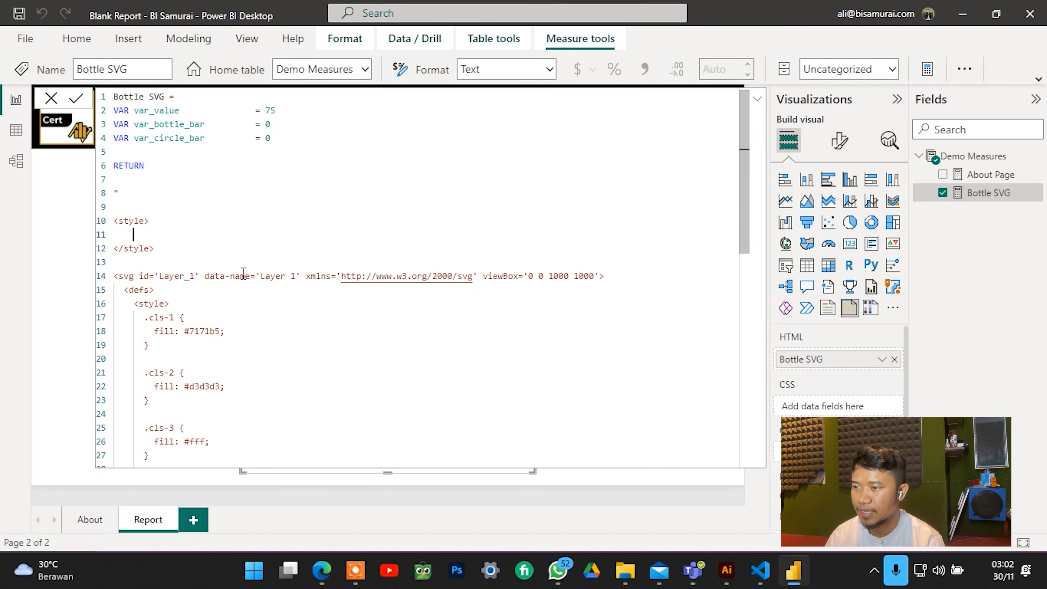
Add a #text rule with opening and closing braces, indented one level inside the emptied style block.
{"action": "type", "text": "#"}
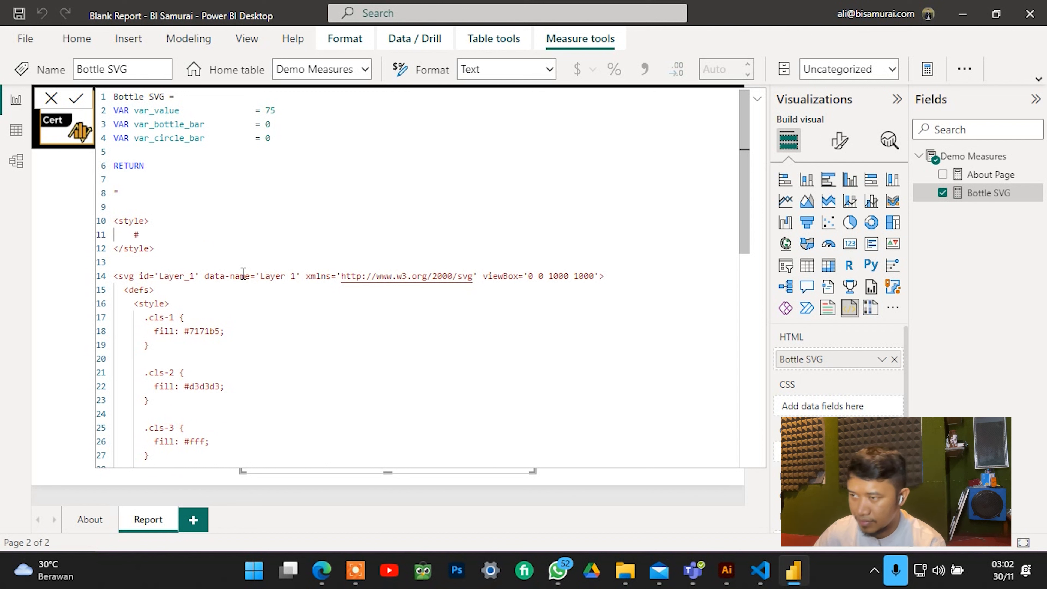
{"action": "key", "text": "BackSpace"}
{"action": "key", "text": "BackSpace"}
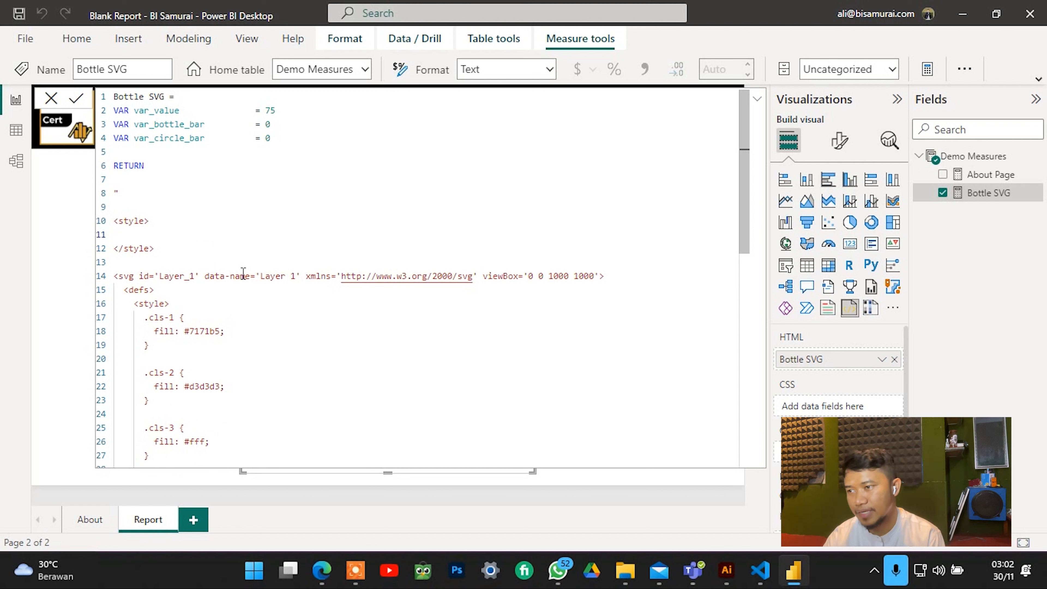
{"action": "key", "text": "Tab"}
{"action": "type", "text": "#tex"}
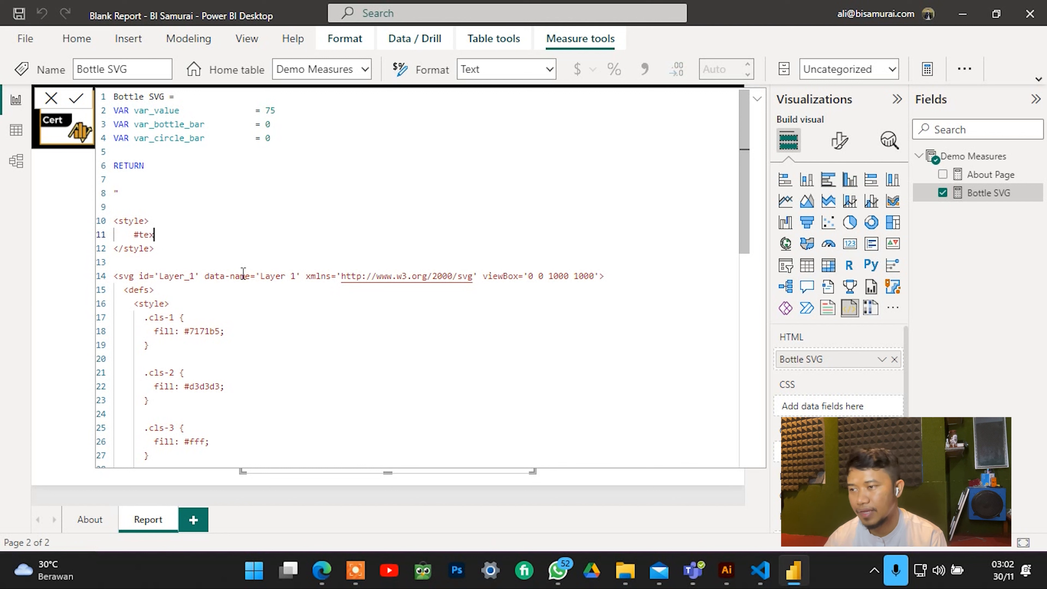
{"action": "type", "text": "t{"}
{"action": "key", "text": "Return"}
{"action": "key", "text": "Return"}
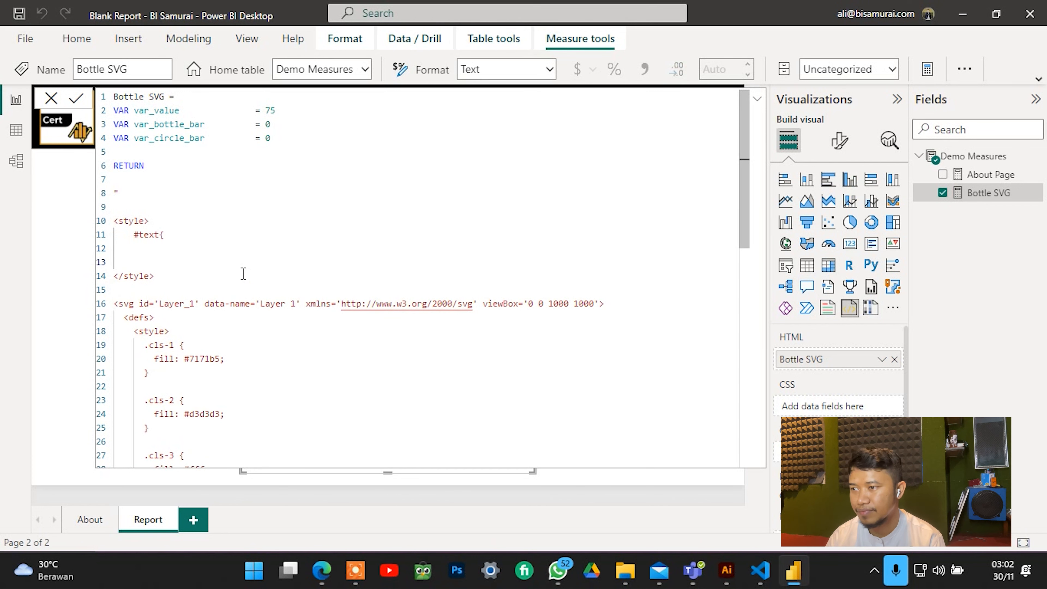
{"action": "key", "text": "BackSpace"}
{"action": "key", "text": "BackSpace"}
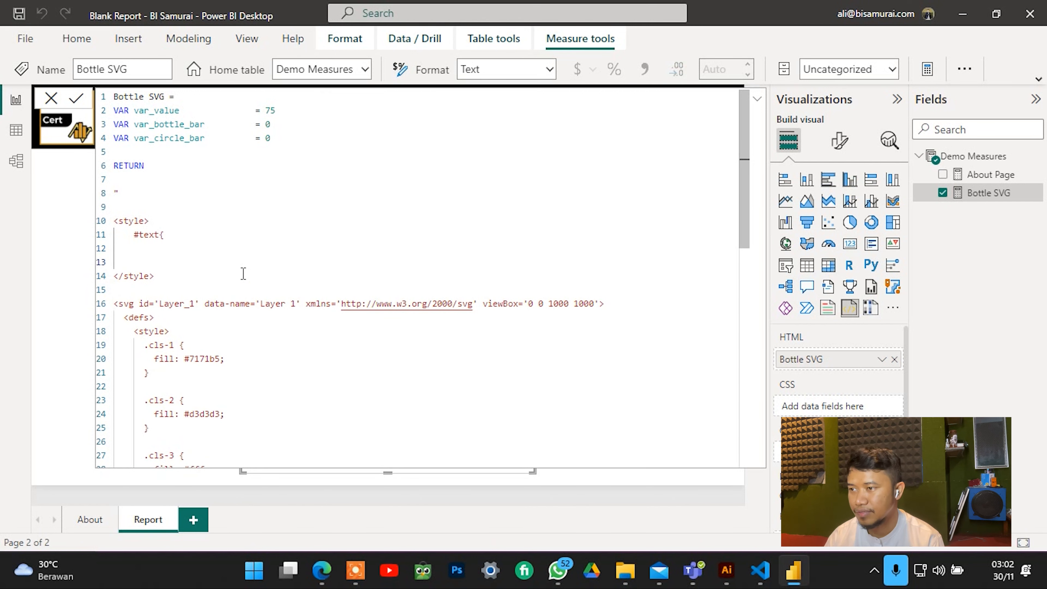
{"action": "type", "text": "}"}
Paste the cut declarations, from position: absolute; through font-size: 100px;, between the braces of the #text rule.
{"action": "key", "text": "Up"}
{"action": "key", "text": "BackSpace"}
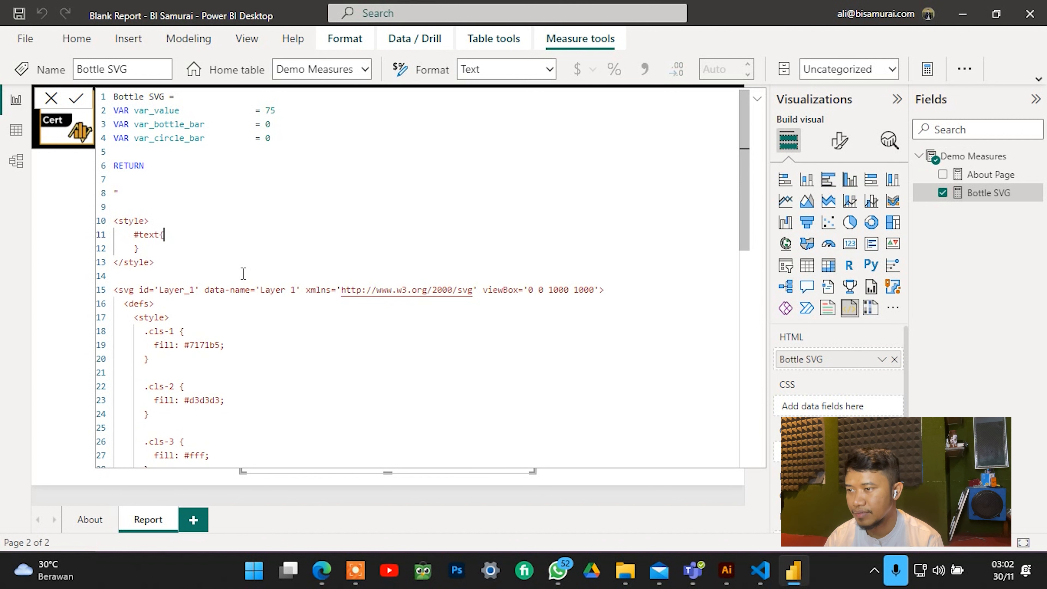
{"action": "key", "text": "Return"}
{"action": "type", "text": "position: absolute; top: 430px; bottom: 345px; width: 300px; text-align: center; font-family: 'Open Sans'; font-weight: 600; font-size: 100px;"}
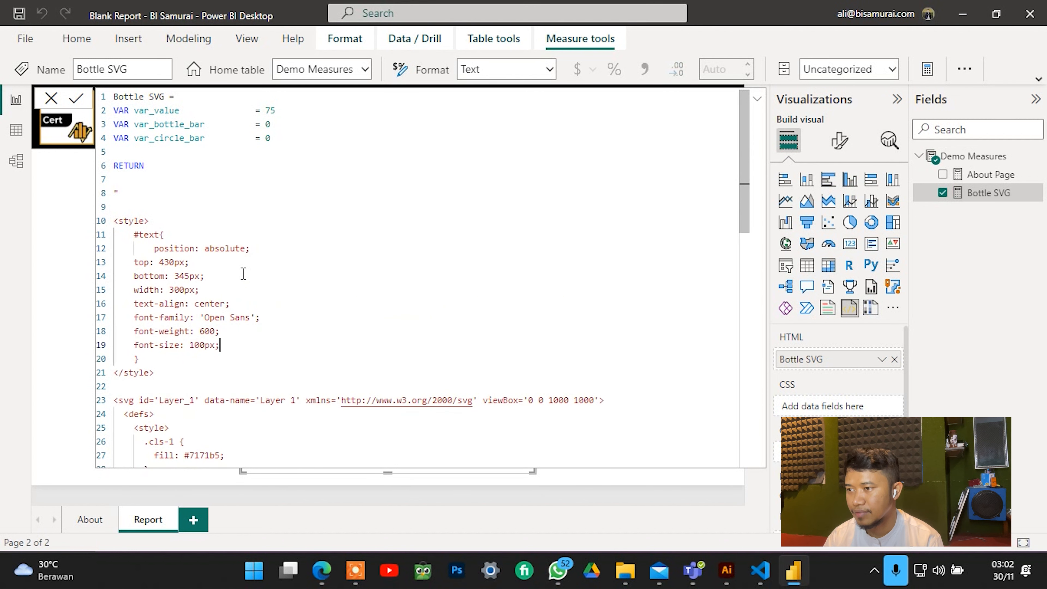
Indent the pasted declarations below position one level deeper inside the #text rule, starting with the top line.
{"action": "left_click", "coordinate": [138, 262]}
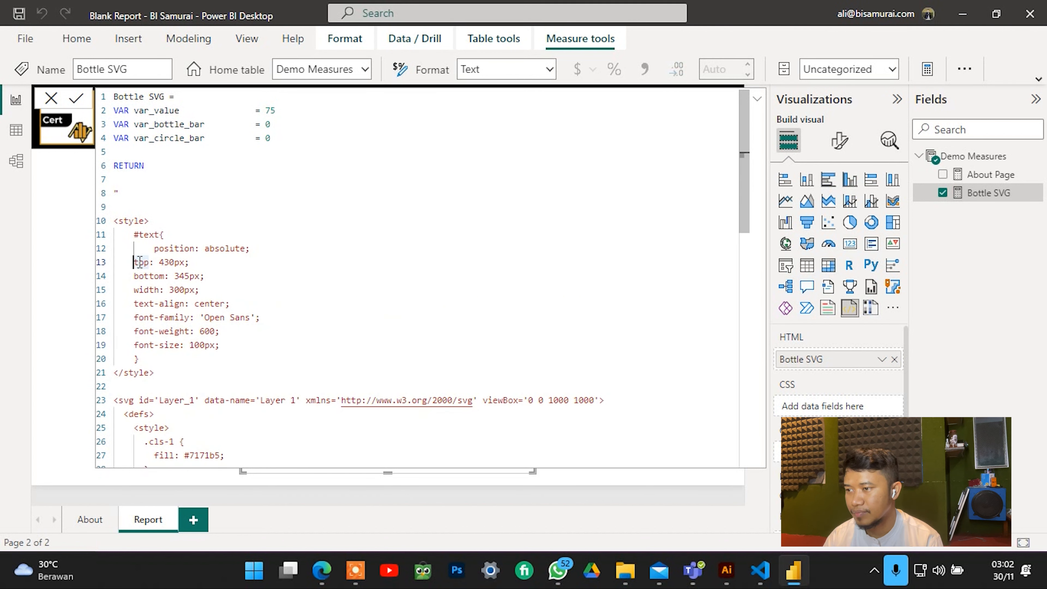
{"action": "key", "text": "Tab"}
{"action": "key", "text": "Down"}
{"action": "key", "text": "Home"}
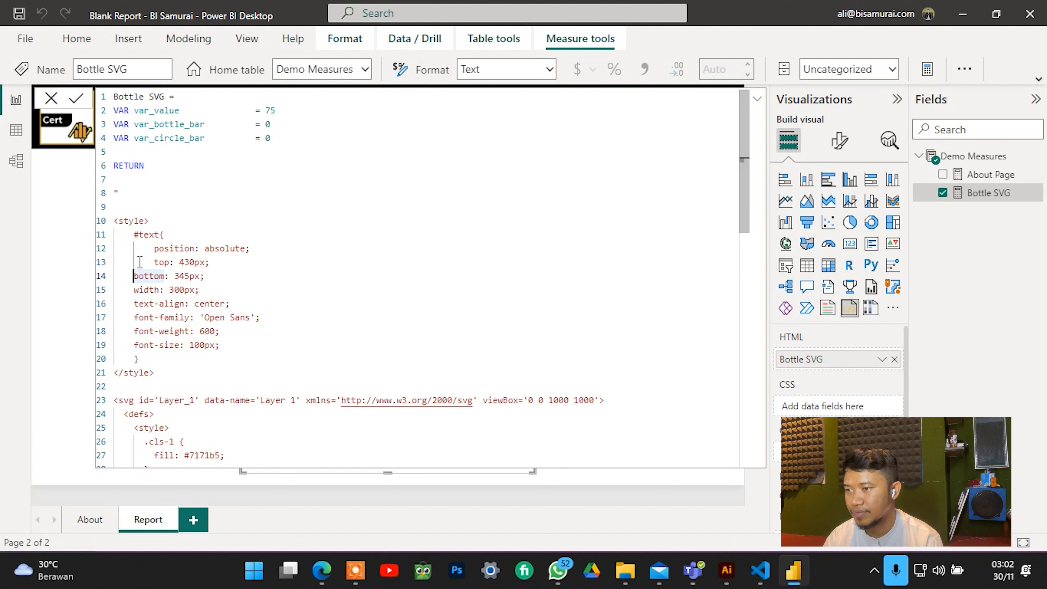
Indent the bottom, width, text-align, font-family, font-weight and font-size lines one level inside the #text rule and preview the visual.
{"action": "key", "text": "Tab"}
{"action": "key", "text": "Down"}
{"action": "key", "text": "Left"}
{"action": "key", "text": "Left"}
{"action": "key", "text": "Left"}
{"action": "key", "text": "Left"}
{"action": "key", "text": "Tab"}
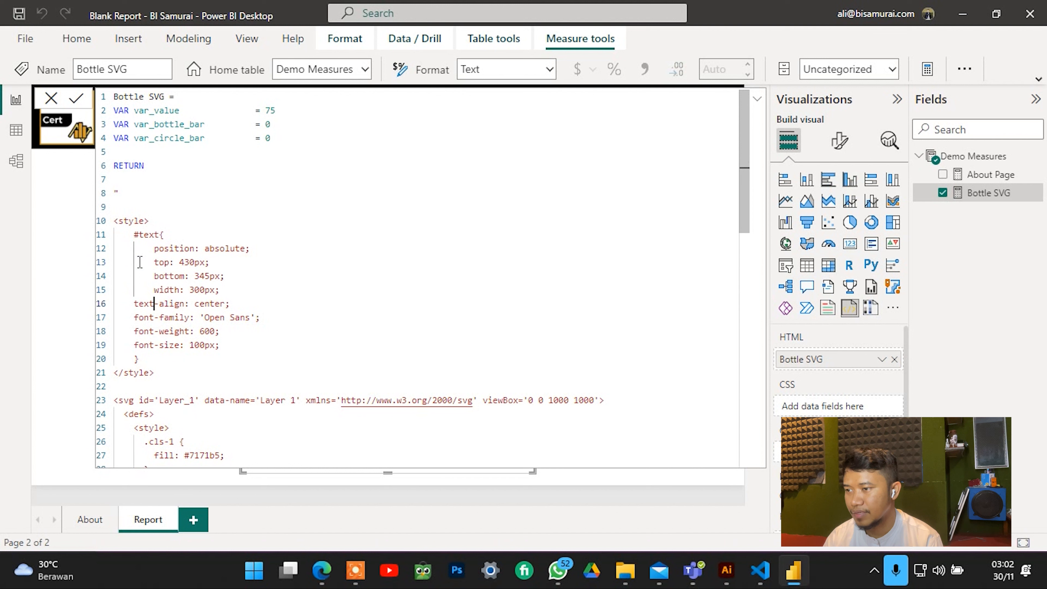
{"action": "key", "text": "Down"}
{"action": "key", "text": "Tab"}
{"action": "key", "text": "Down"}
{"action": "key", "text": "Left"}
{"action": "key", "text": "Left"}
{"action": "key", "text": "Left"}
{"action": "key", "text": "Left"}
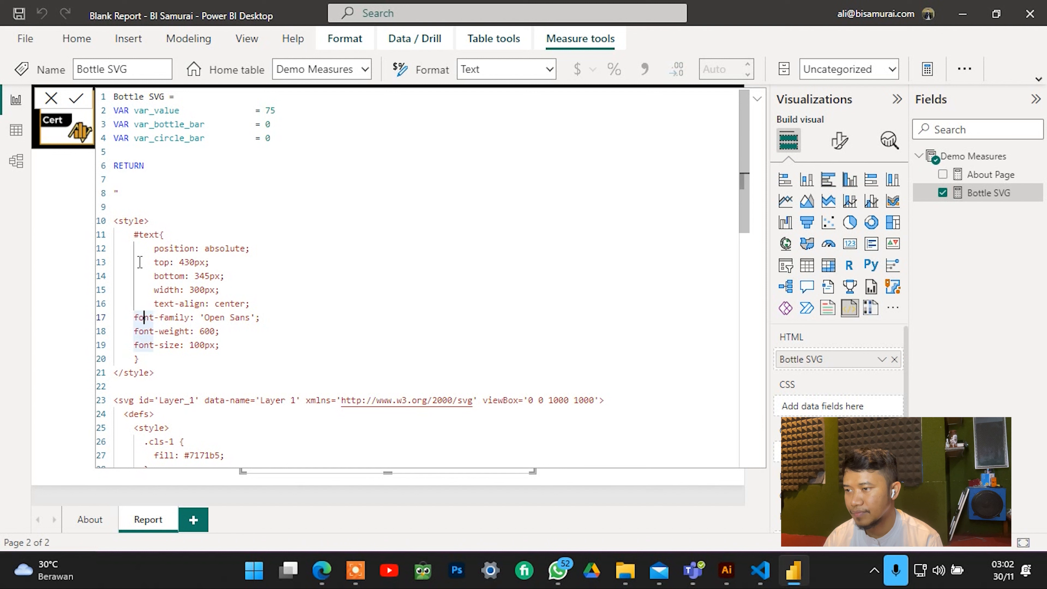
{"action": "key", "text": "Tab"}
{"action": "key", "text": "Down"}
{"action": "key", "text": "Left"}
{"action": "key", "text": "Left"}
{"action": "key", "text": "Left"}
{"action": "key", "text": "Left"}
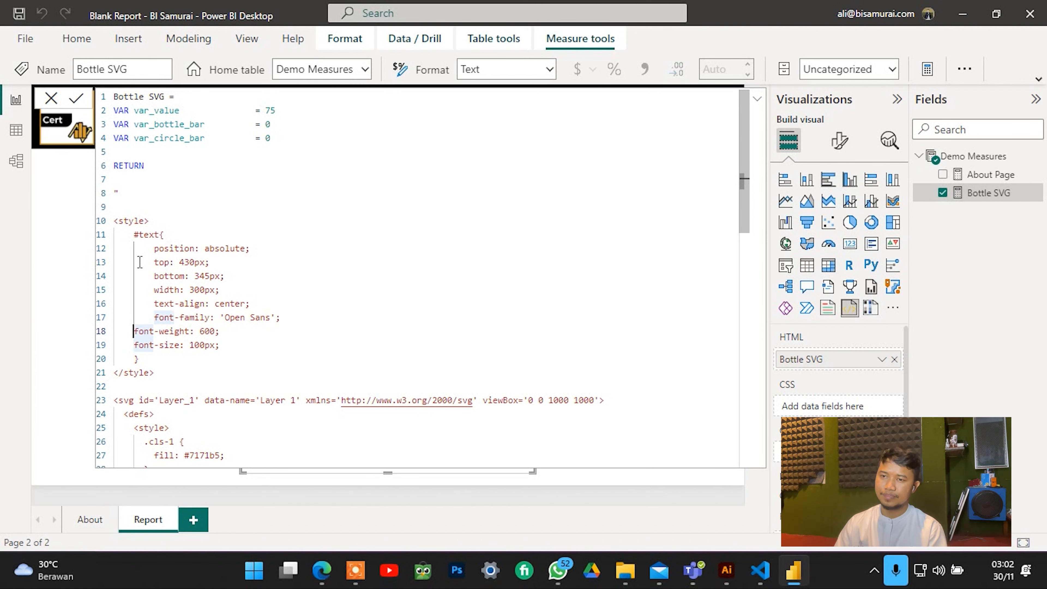
{"action": "key", "text": "Tab"}
{"action": "key", "text": "Down"}
{"action": "key", "text": "Left"}
{"action": "key", "text": "Left"}
{"action": "key", "text": "Left"}
{"action": "key", "text": "Left"}
{"action": "key", "text": "Tab"}
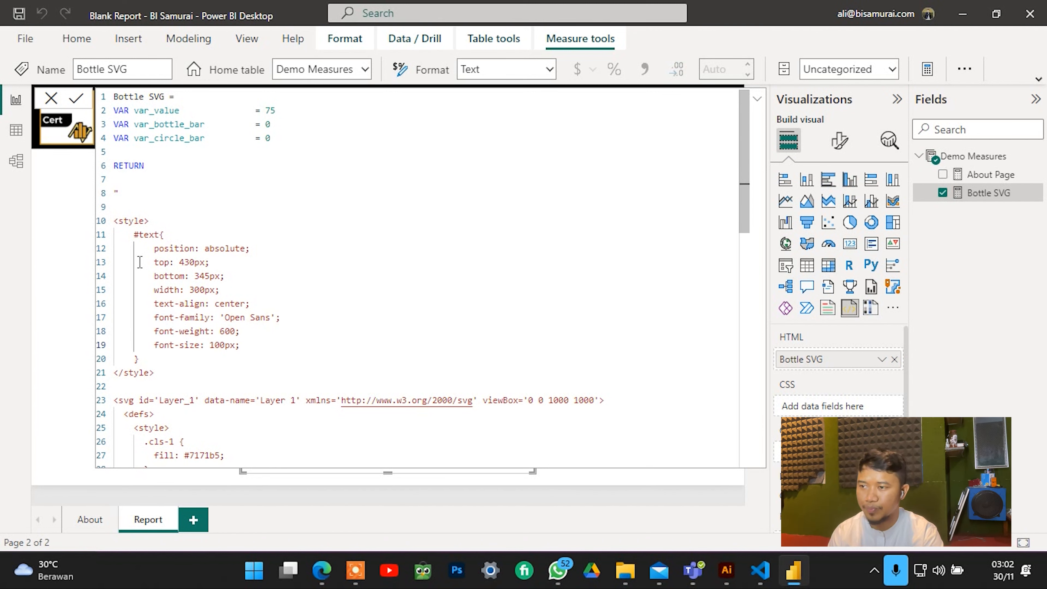
{"action": "left_click", "coordinate": [757, 99]}
{"action": "key", "text": "Return"}
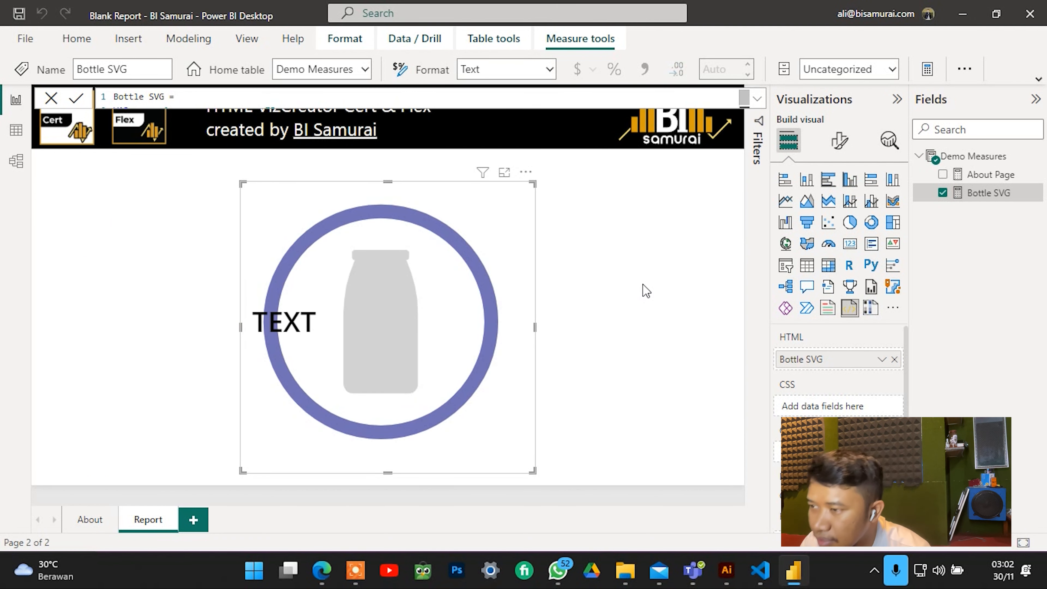
Replace the bottom property in the #text rule with left, keeping 345px as its value.
{"action": "left_click", "coordinate": [757, 99]}
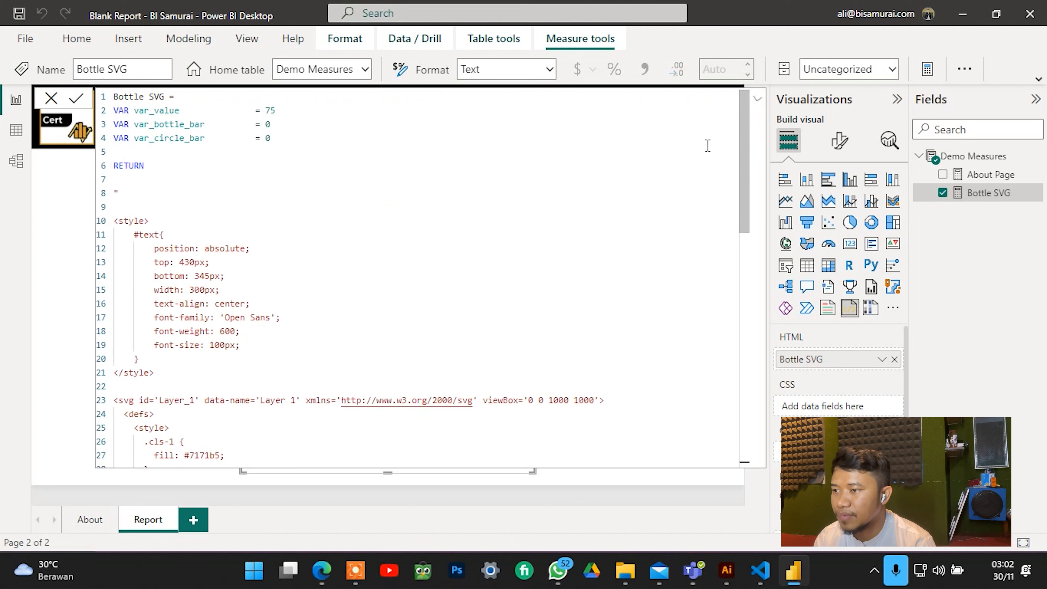
{"action": "left_click", "coordinate": [254, 273]}
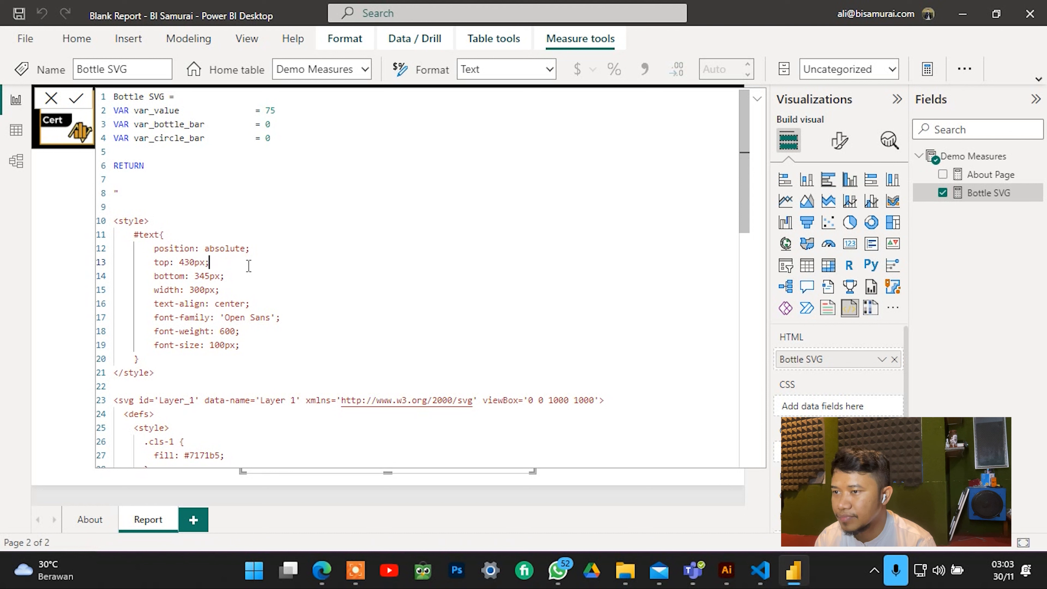
{"action": "left_click", "coordinate": [254, 275]}
{"action": "left_click", "coordinate": [761, 107]}
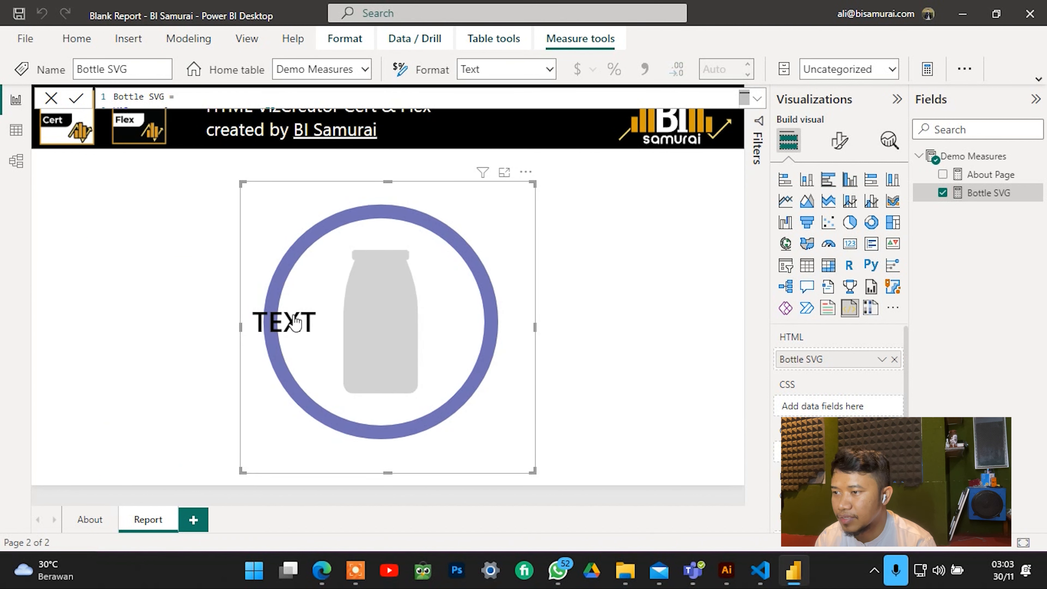
{"action": "left_click", "coordinate": [757, 98]}
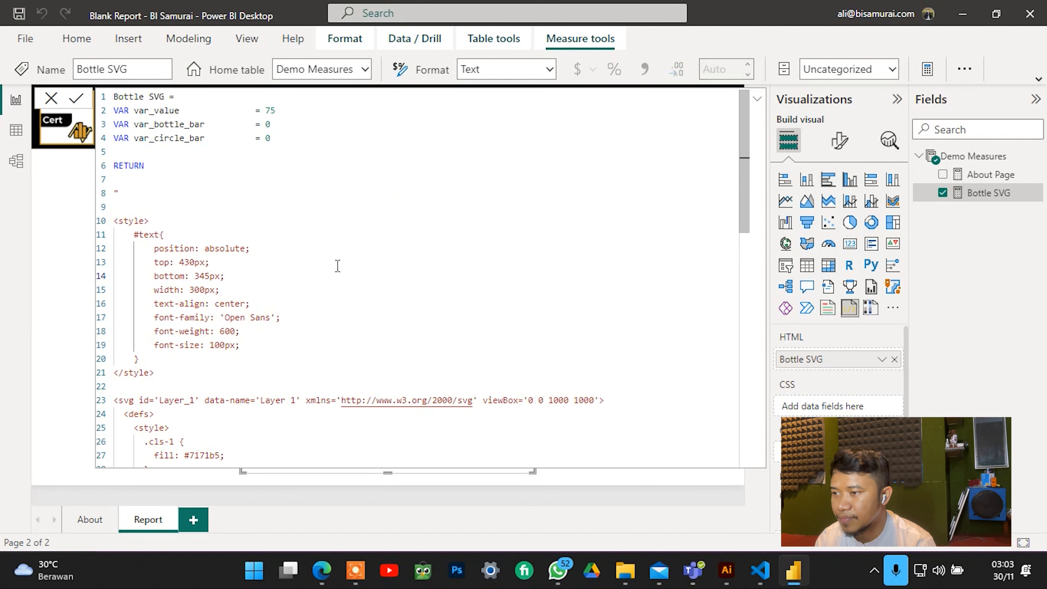
{"action": "double_click", "coordinate": [183, 276]}
{"action": "key", "text": "BackSpace"}
{"action": "key", "text": "BackSpace"}
{"action": "key", "text": "BackSpace"}
{"action": "key", "text": "BackSpace"}
{"action": "key", "text": "BackSpace"}
{"action": "key", "text": "BackSpace"}
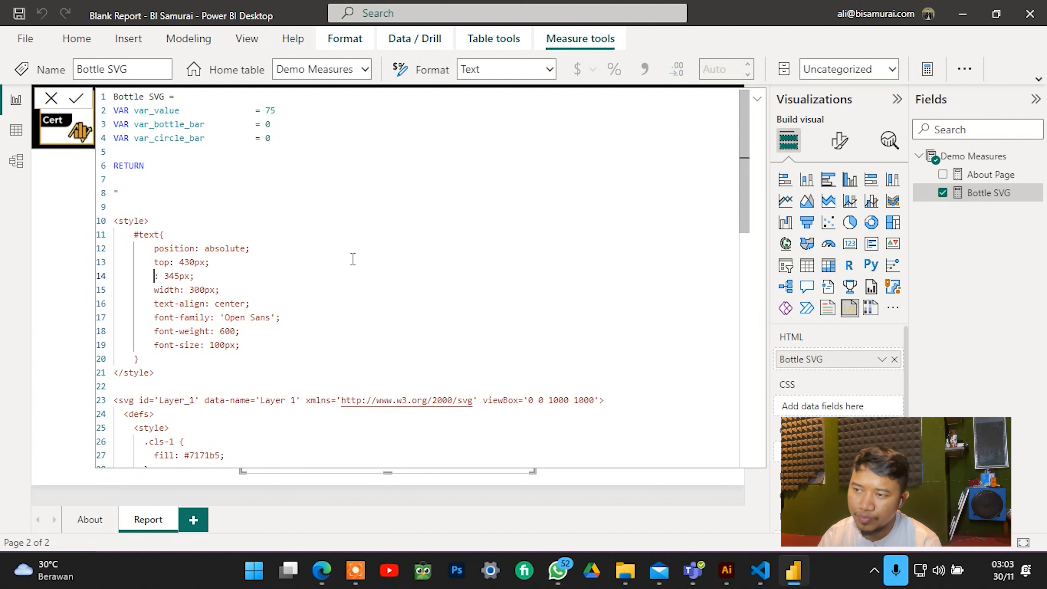
{"action": "type", "text": "left"}
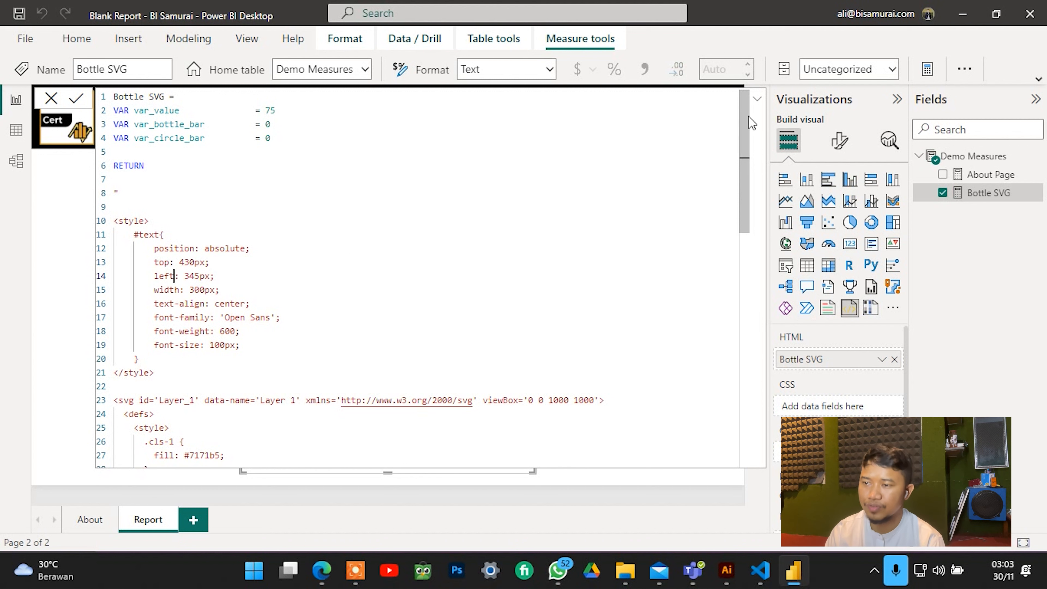
{"action": "left_click", "coordinate": [758, 101]}
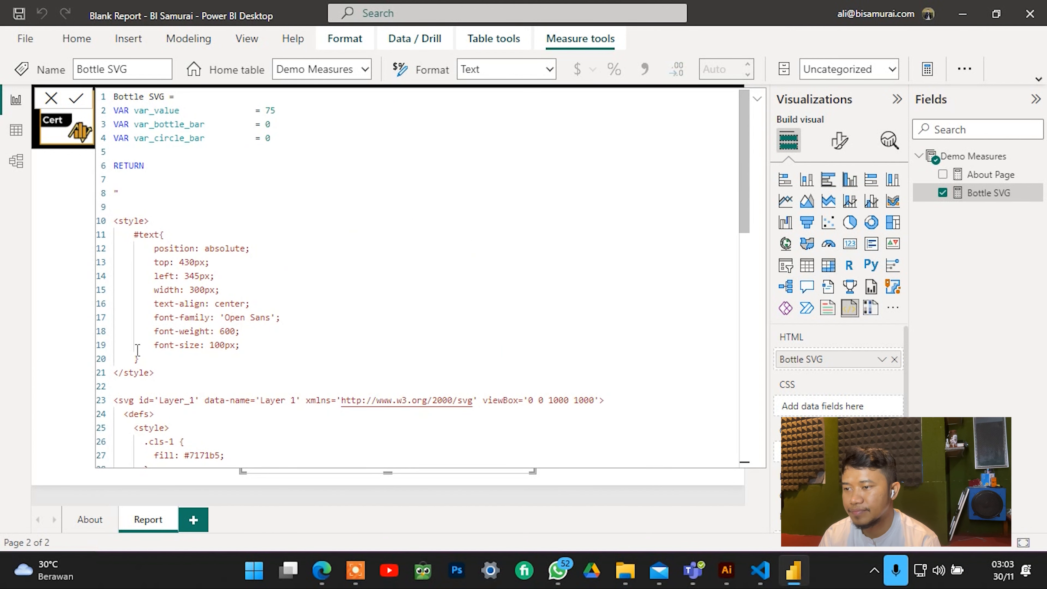
Replace the placeholder TEXT in the text div with 100% and apply the measure to the visual.
{"action": "scroll", "coordinate": [449, 314], "scroll_direction": "down", "scroll_amount": 15}
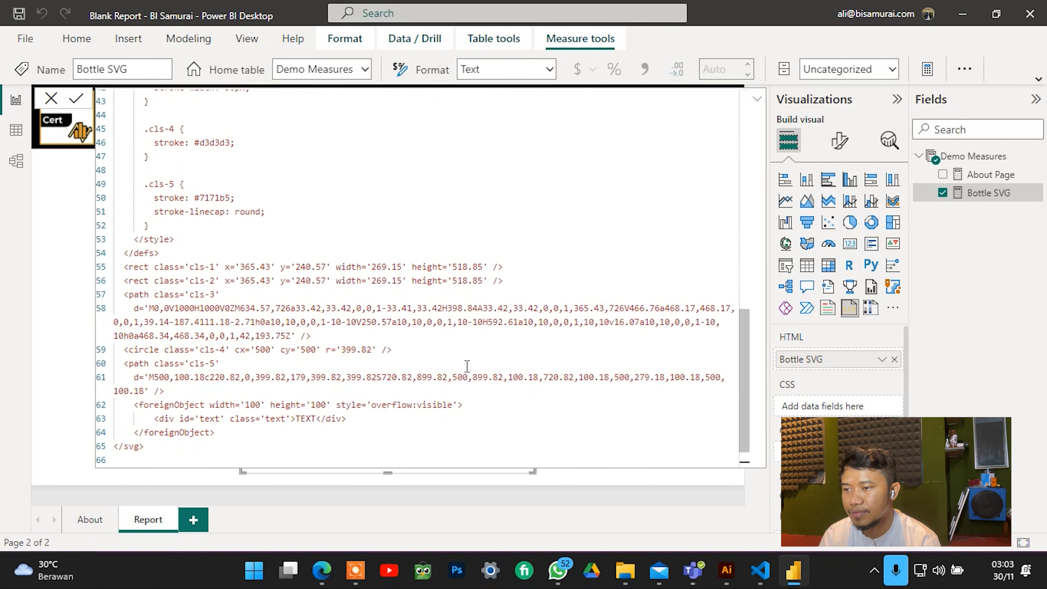
{"action": "left_click", "coordinate": [316, 378]}
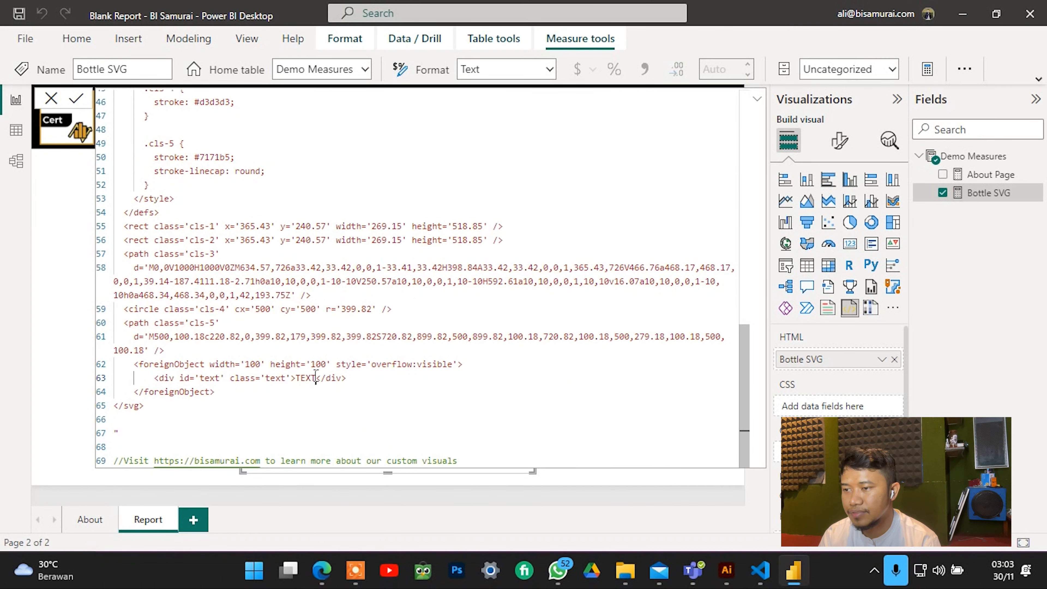
{"action": "key", "text": "BackSpace"}
{"action": "key", "text": "BackSpace"}
{"action": "key", "text": "BackSpace"}
{"action": "key", "text": "BackSpace"}
{"action": "type", "text": "100%"}
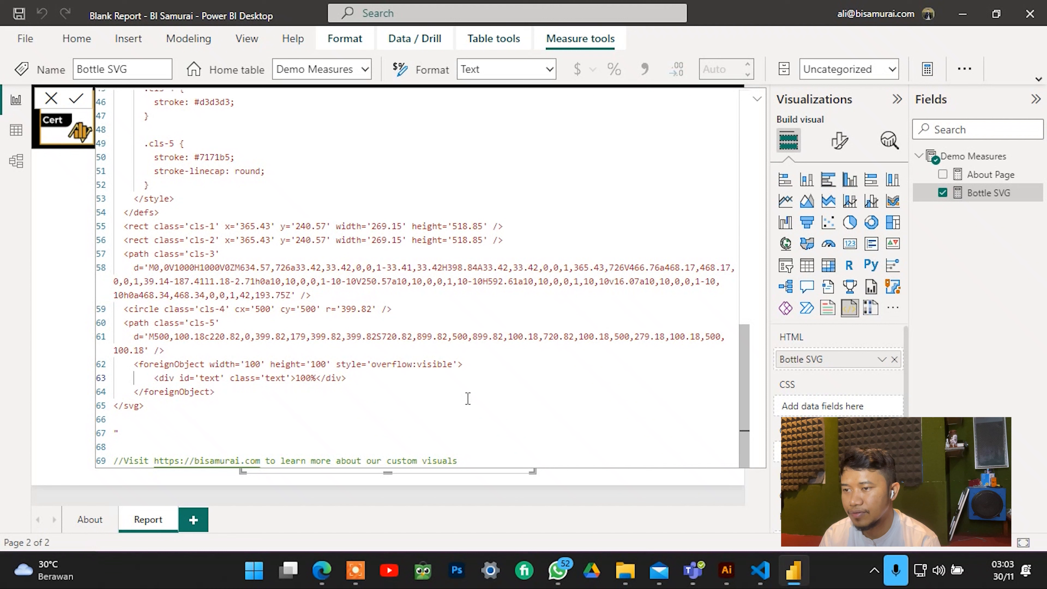
{"action": "left_click", "coordinate": [757, 99]}
{"action": "key", "text": "Return"}
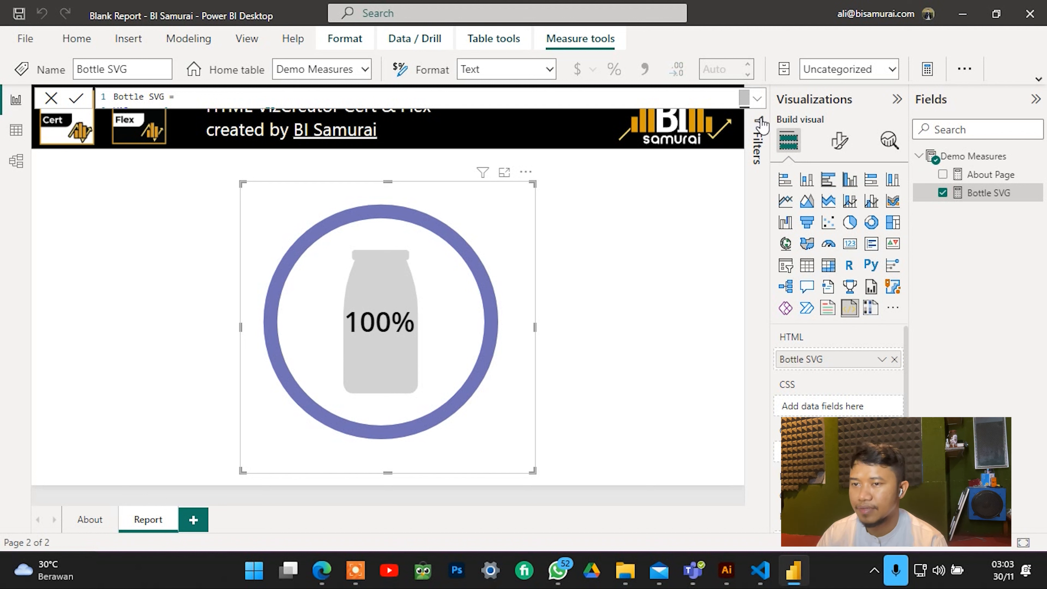
Examine the measure's variables, the cls-2 rectangle's attributes and the matching cls-2 style rule.
{"action": "left_click", "coordinate": [757, 102]}
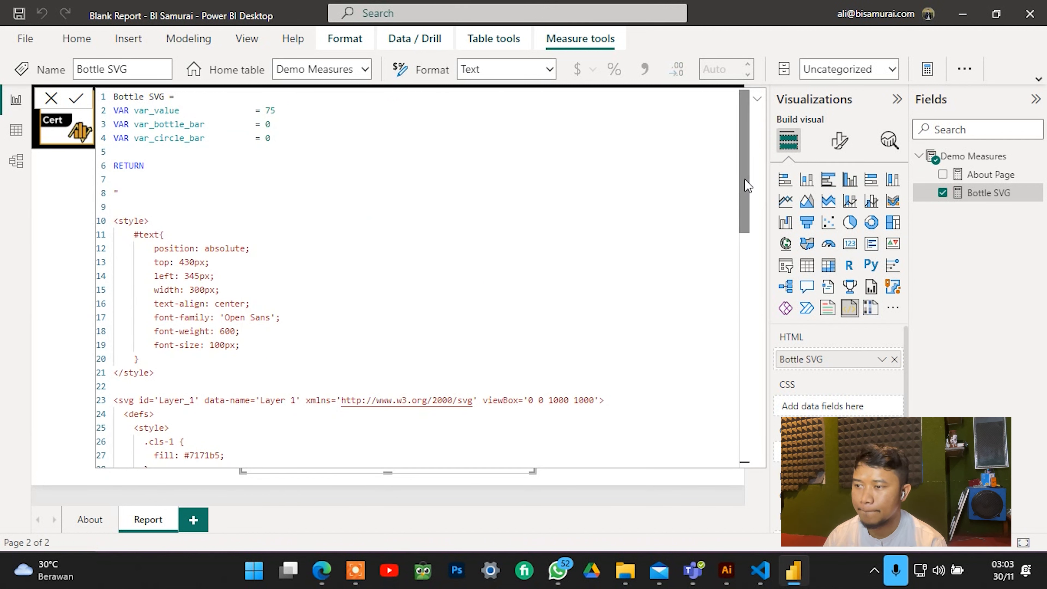
{"action": "scroll", "coordinate": [715, 188], "scroll_direction": "down", "scroll_amount": 15}
{"action": "scroll", "coordinate": [706, 321], "scroll_direction": "up", "scroll_amount": 4}
{"action": "scroll", "coordinate": [715, 166], "scroll_direction": "up", "scroll_amount": 10}
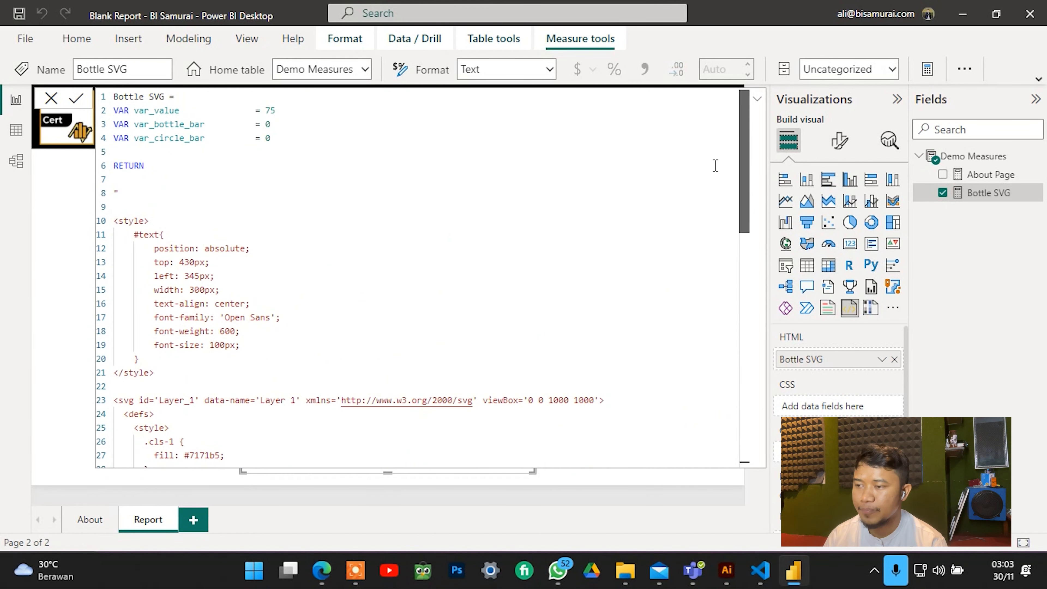
{"action": "left_click", "coordinate": [369, 312]}
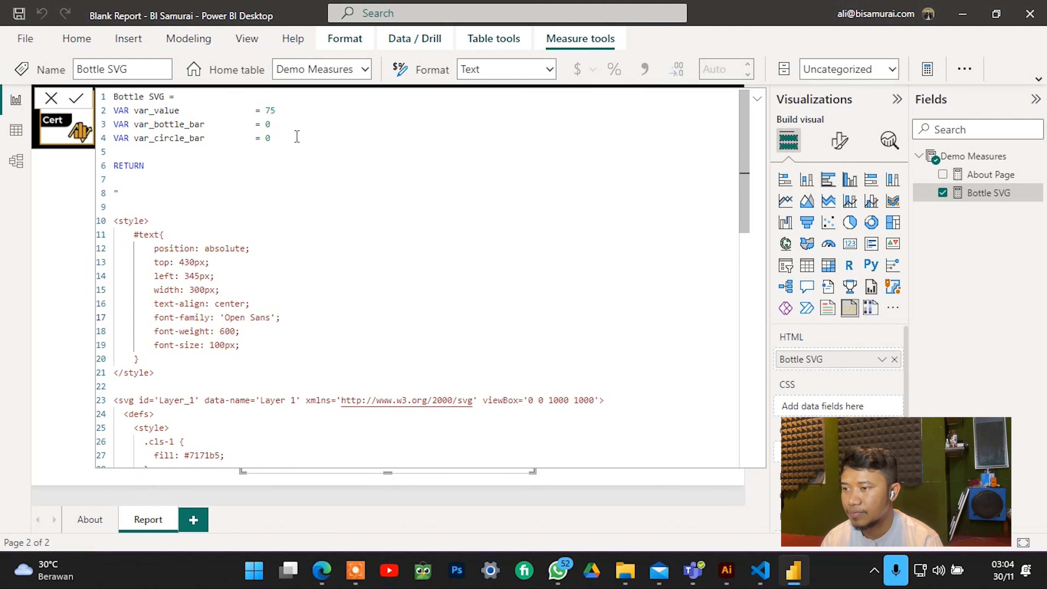
{"action": "scroll", "coordinate": [392, 187], "scroll_direction": "down", "scroll_amount": 15}
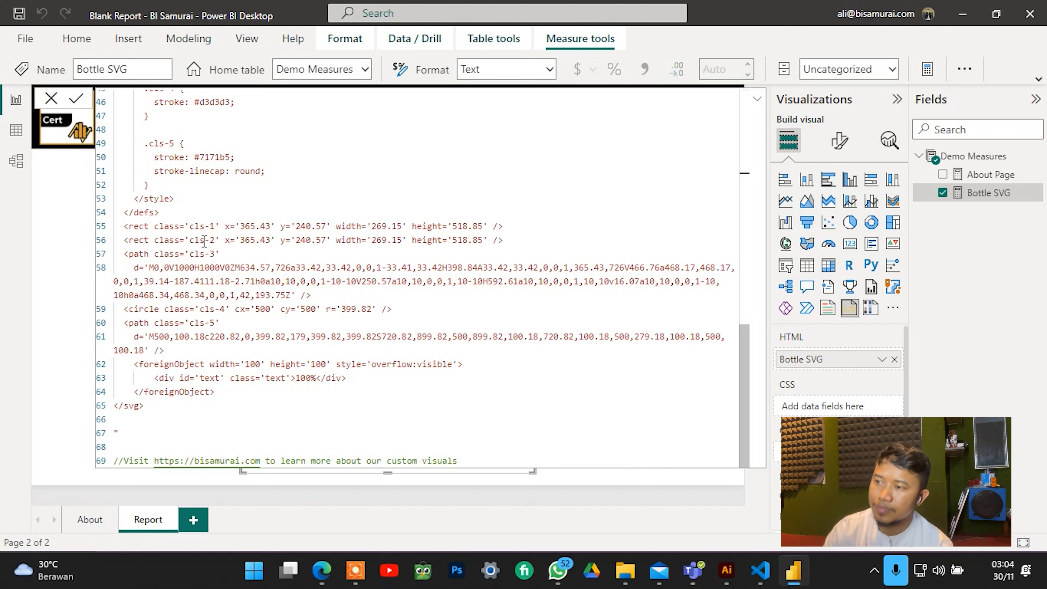
{"action": "left_click", "coordinate": [230, 240]}
{"action": "left_click", "coordinate": [427, 240]}
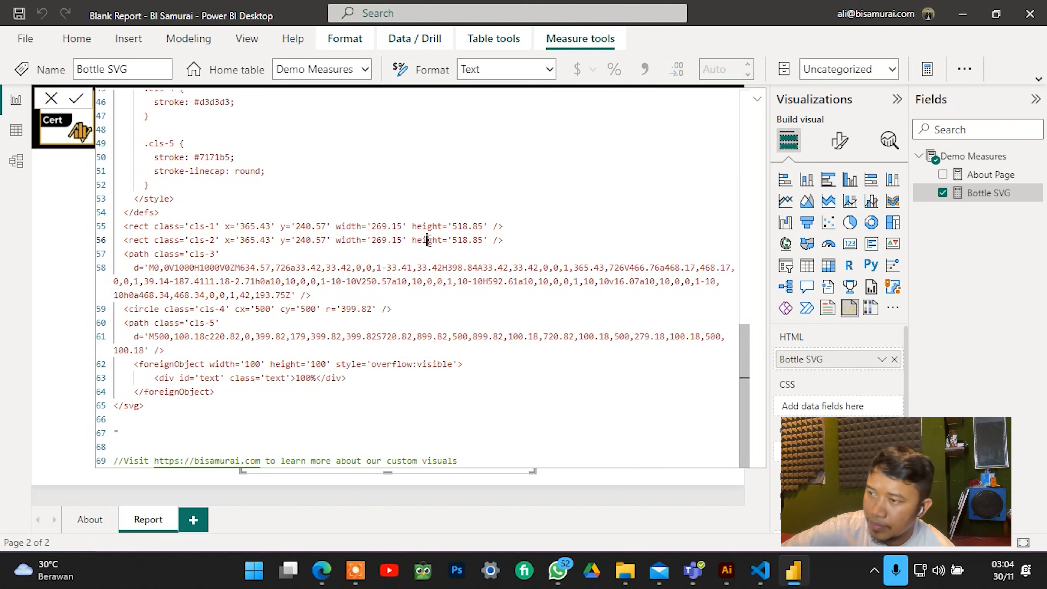
{"action": "left_click", "coordinate": [212, 240]}
{"action": "scroll", "coordinate": [300, 225], "scroll_direction": "up", "scroll_amount": 4}
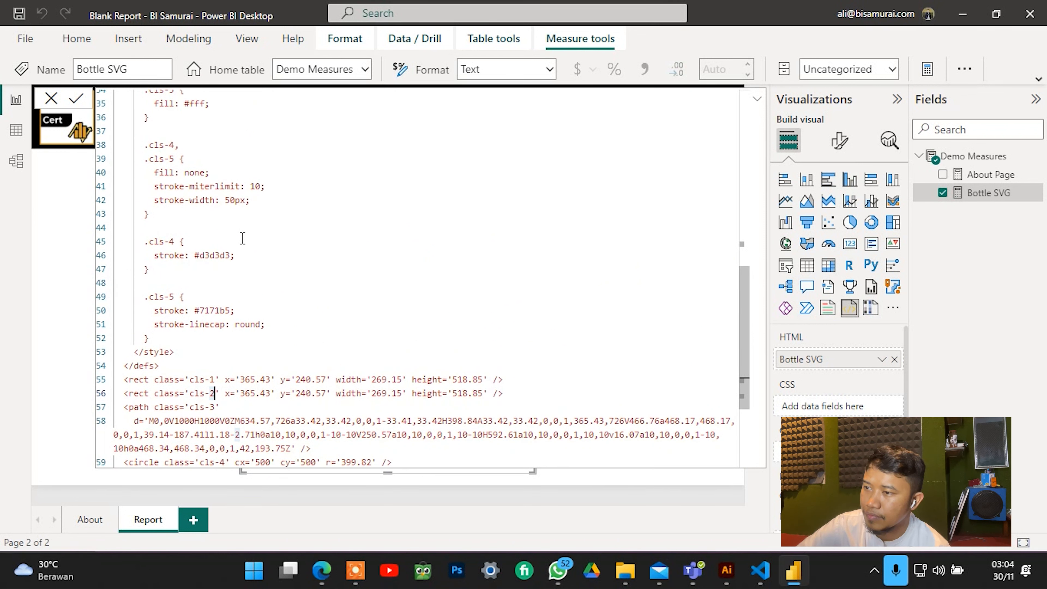
{"action": "scroll", "coordinate": [242, 239], "scroll_direction": "up", "scroll_amount": 4}
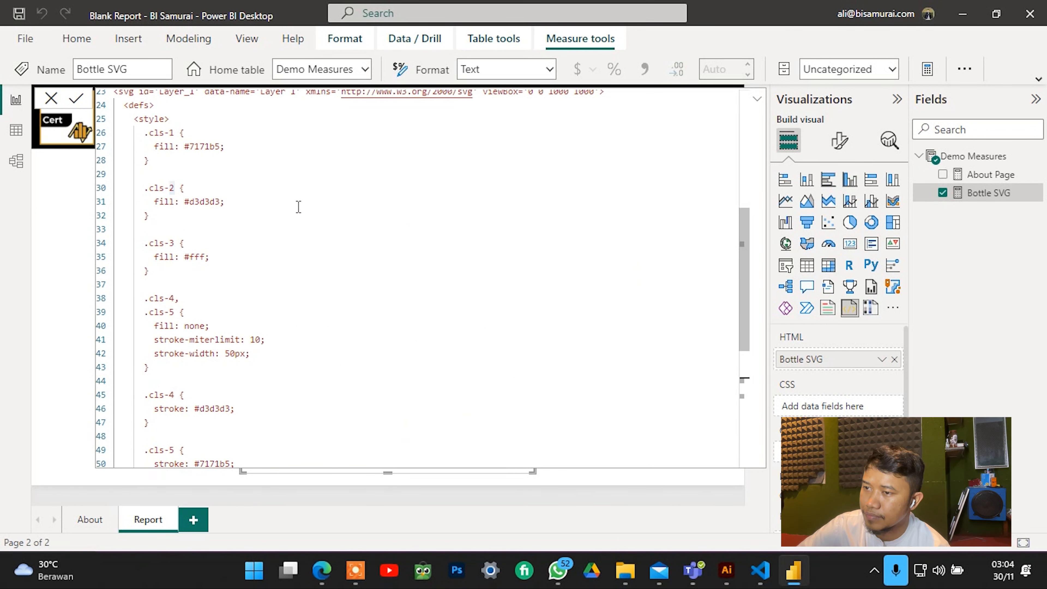
{"action": "scroll", "coordinate": [298, 207], "scroll_direction": "down", "scroll_amount": 8}
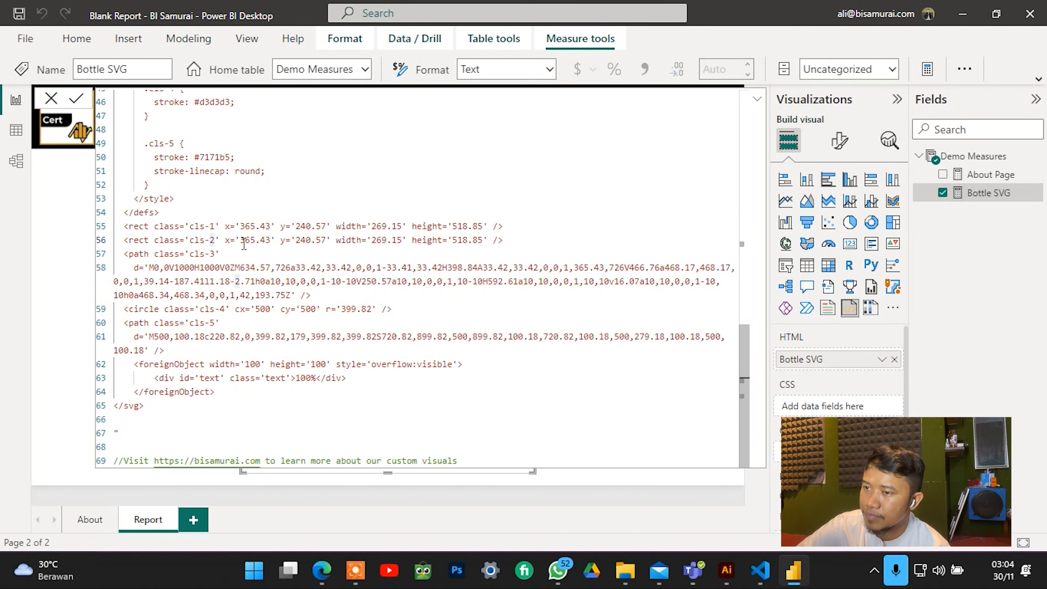
Copy the cls-2 rectangle's height, 518.85, and use it to replace the value of var_bottle_bar.
{"action": "left_click_drag", "start_coordinate": [452, 240], "coordinate": [483, 240]}
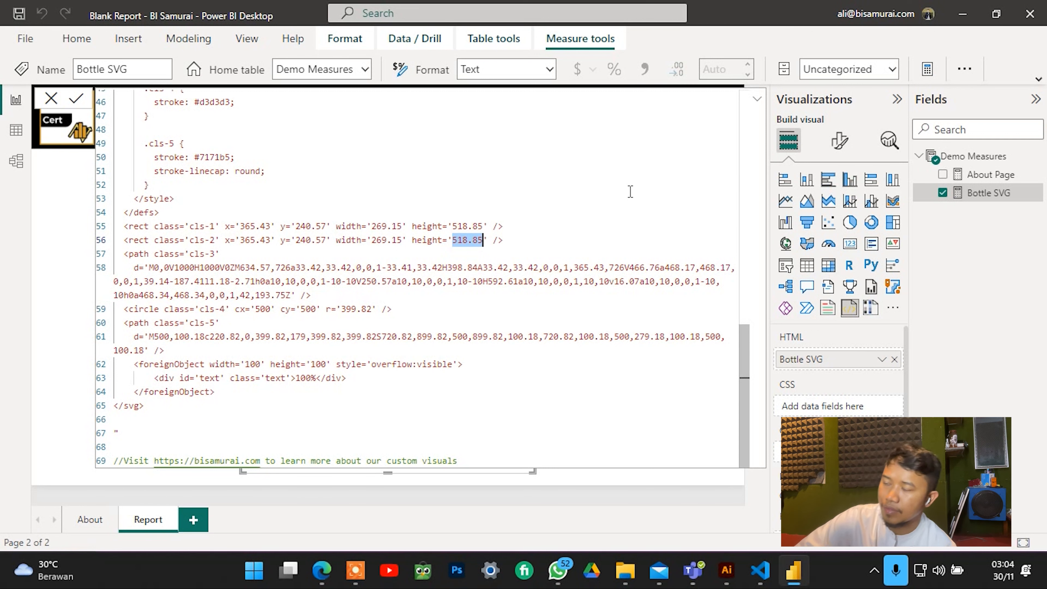
{"action": "key", "text": "BackSpace"}
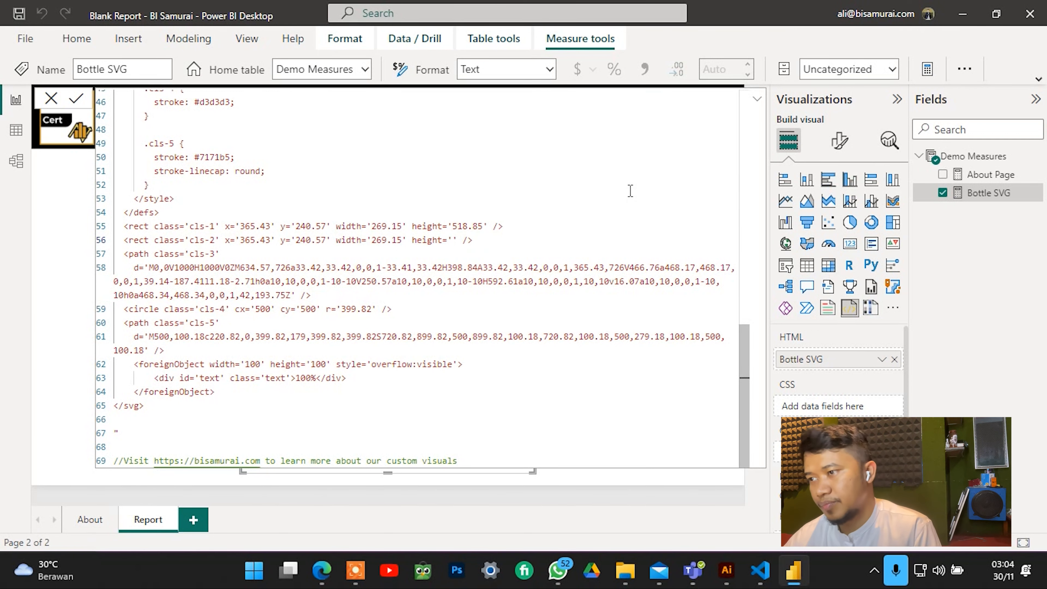
{"action": "key", "text": "ctrl+z"}
{"action": "key", "text": "ctrl+c"}
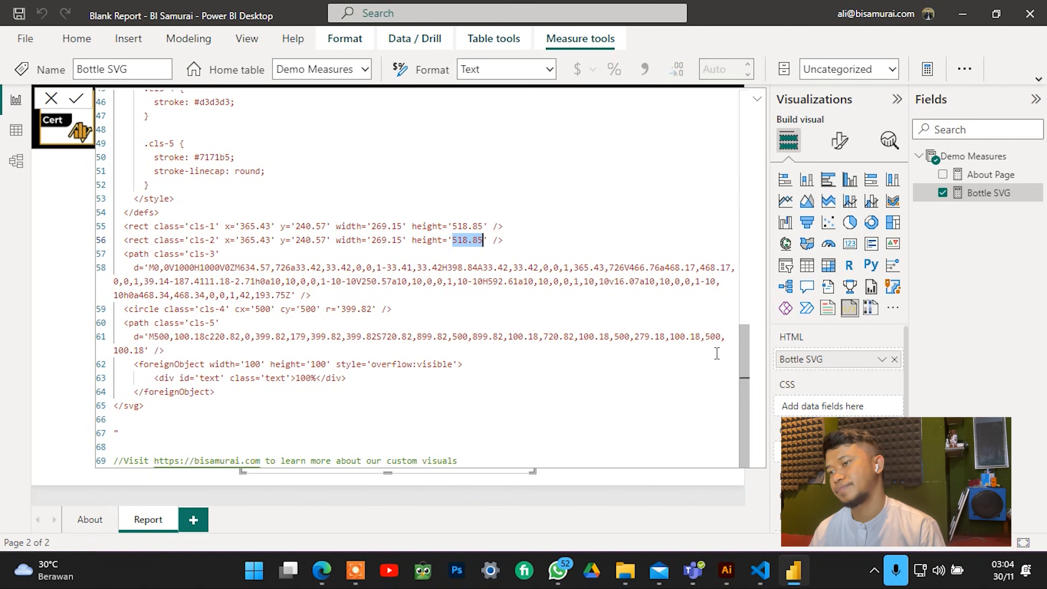
{"action": "left_click_drag", "start_coordinate": [745, 381], "coordinate": [719, 105]}
{"action": "left_click", "coordinate": [296, 126]}
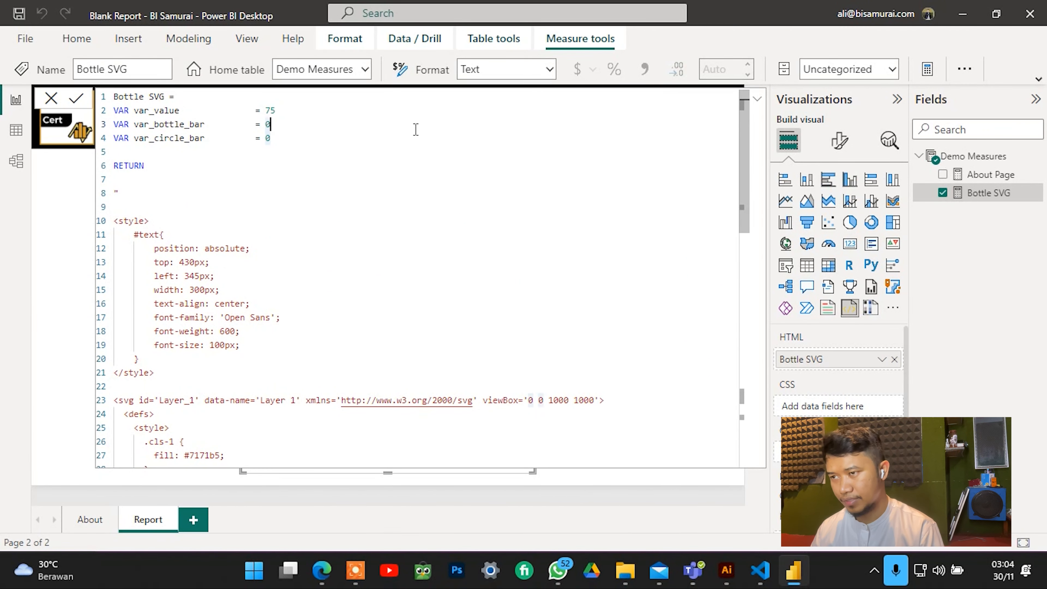
{"action": "key", "text": "BackSpace"}
{"action": "key", "text": "ctrl+v"}
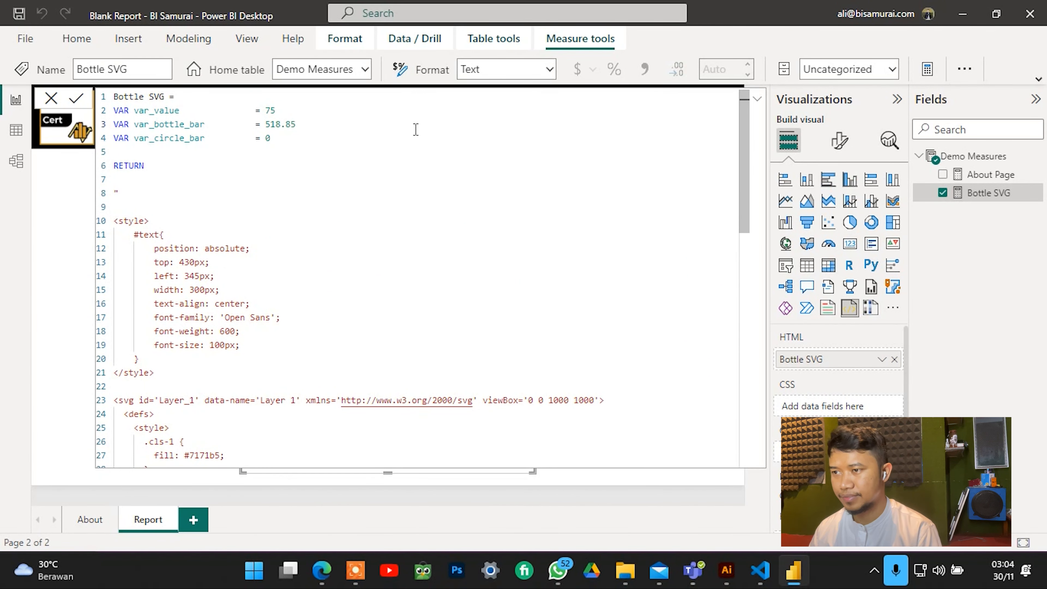
Extend the var_bottle_bar expression by subtracting a nested bracketed term, ((var_value/100)), from 518.85.
{"action": "type", "text": "- ("}
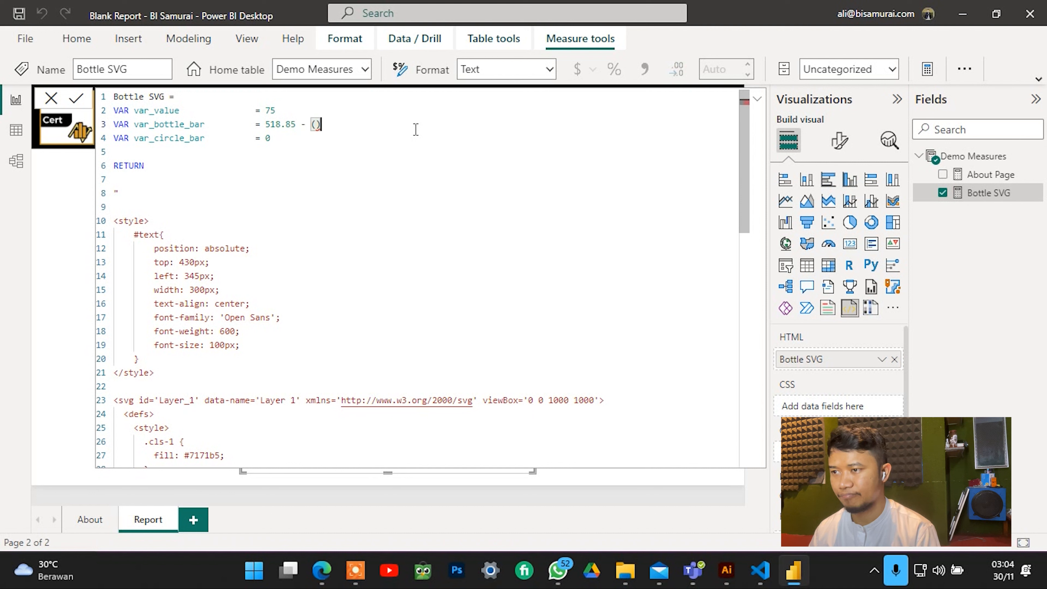
{"action": "type", "text": "()"}
{"action": "key", "text": "Left"}
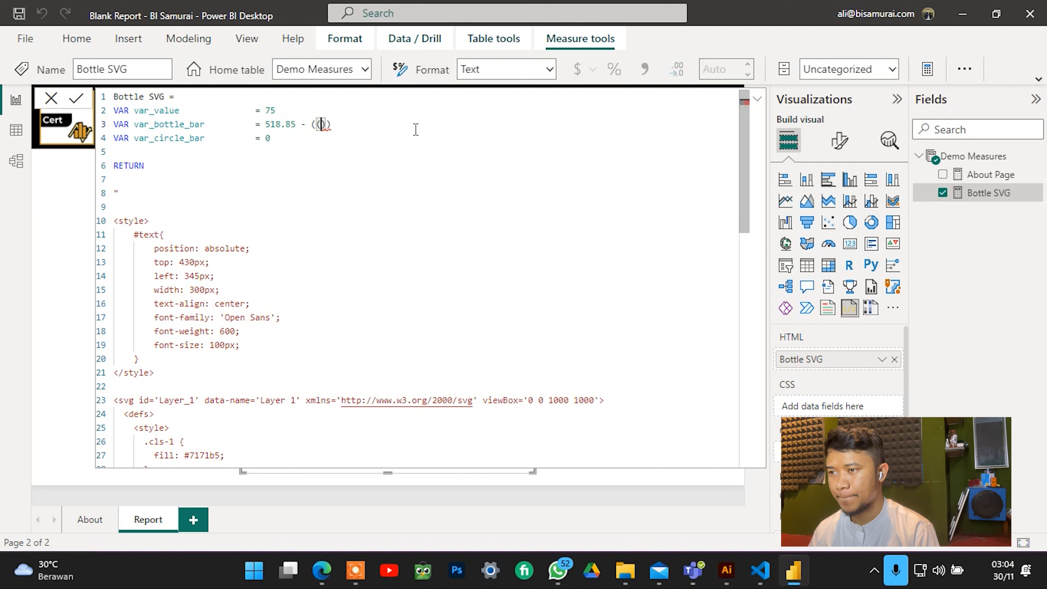
{"action": "type", "text": "var"}
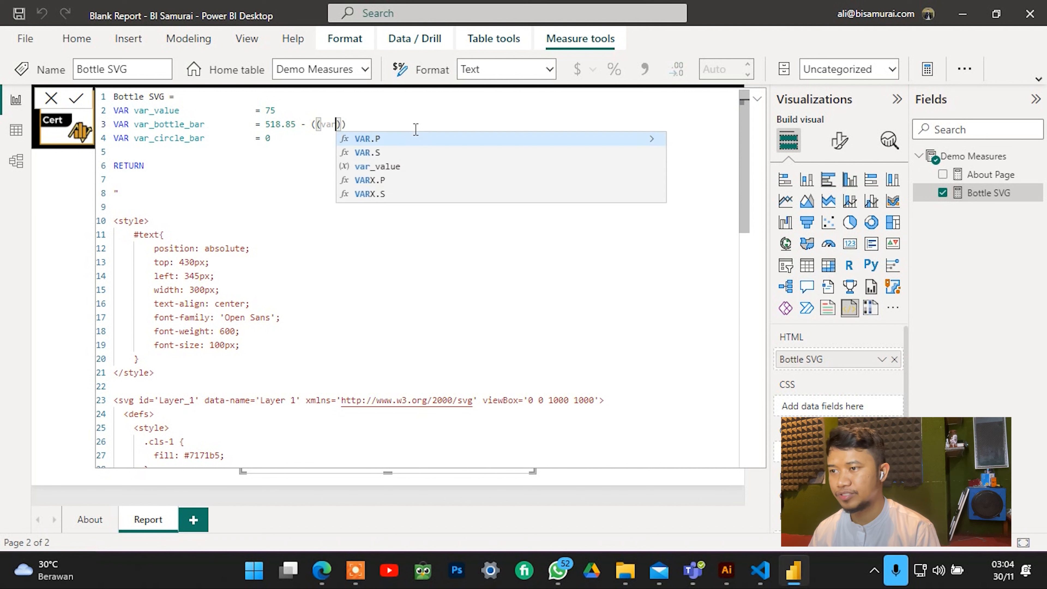
{"action": "type", "text": "_valu"}
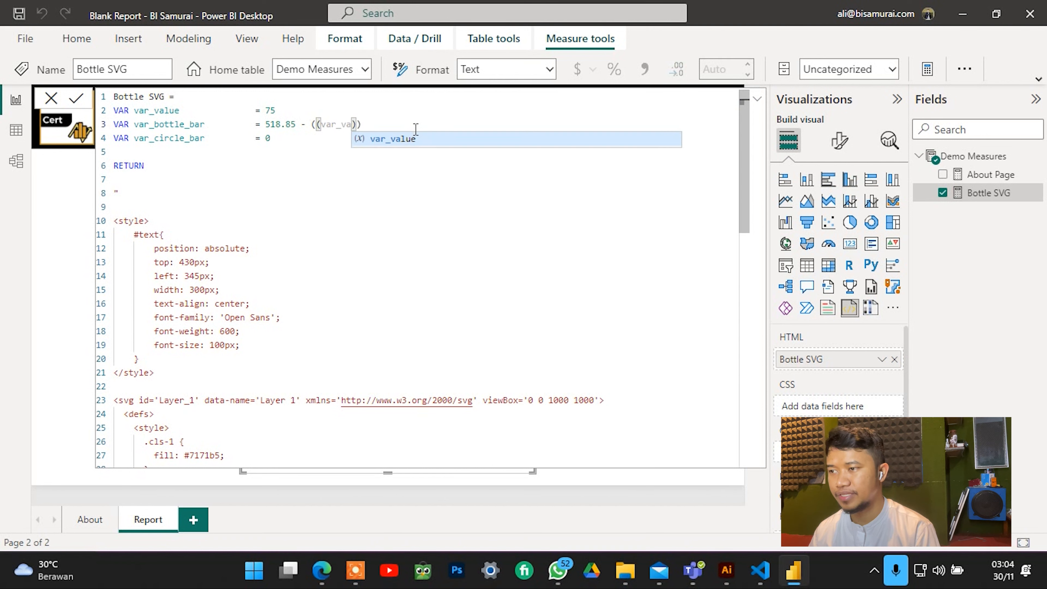
{"action": "type", "text": "e"}
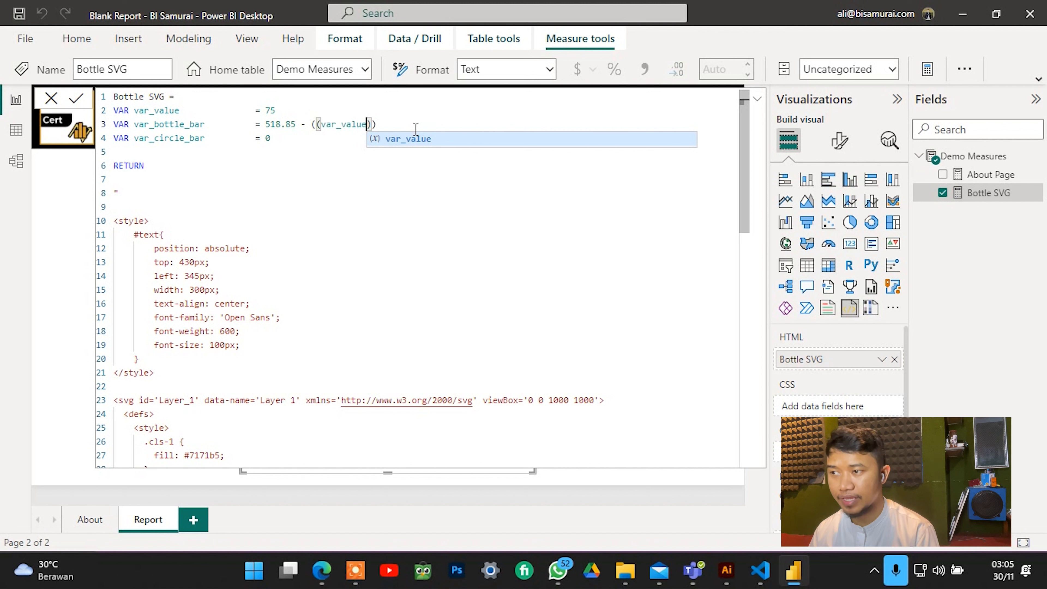
{"action": "type", "text": "/"}
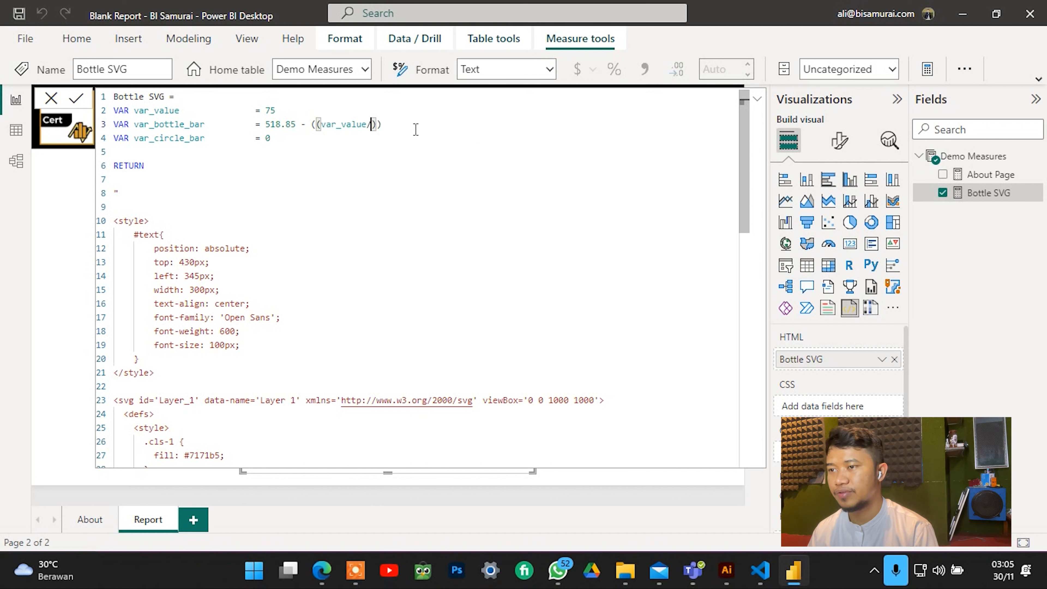
{"action": "type", "text": "100"}
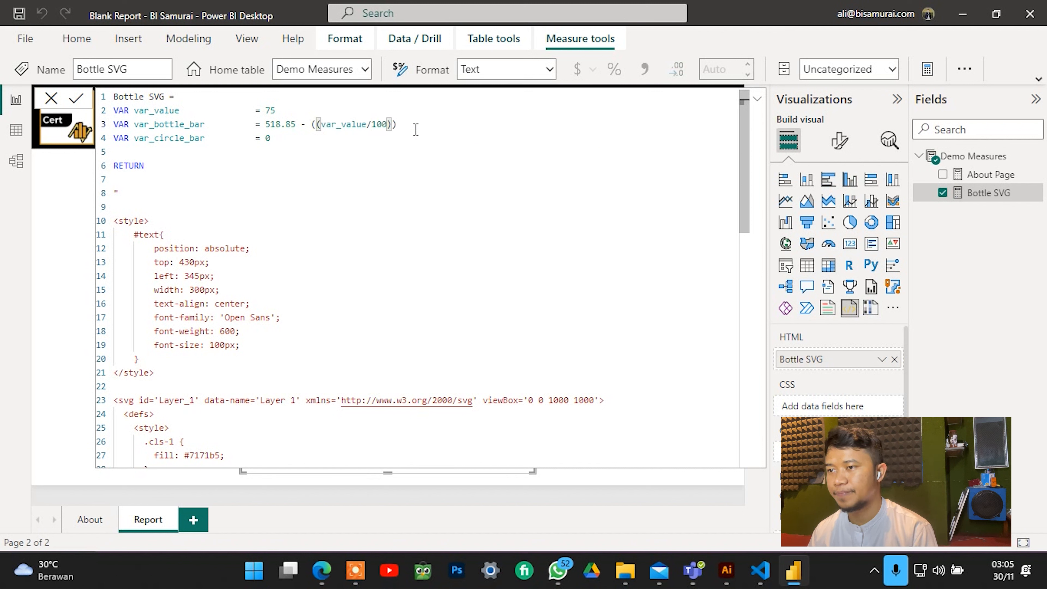
{"action": "type", "text": ")"}
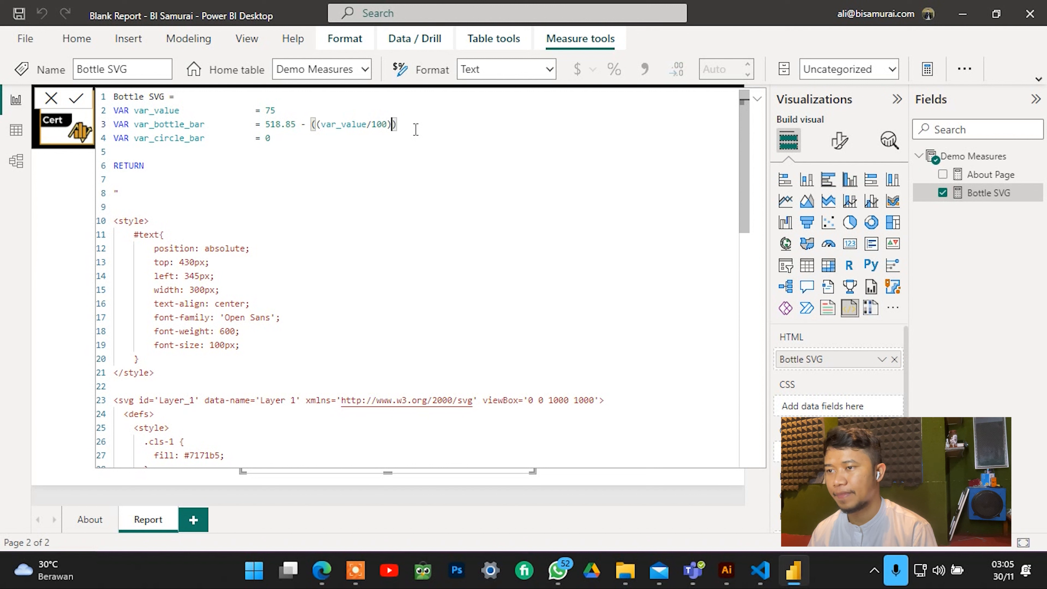
Multiply the var_value / 100 term by 518.85 inside the outer brackets and put spaces around the division sign.
{"action": "type", "text": "*"}
{"action": "key", "text": "Left"}
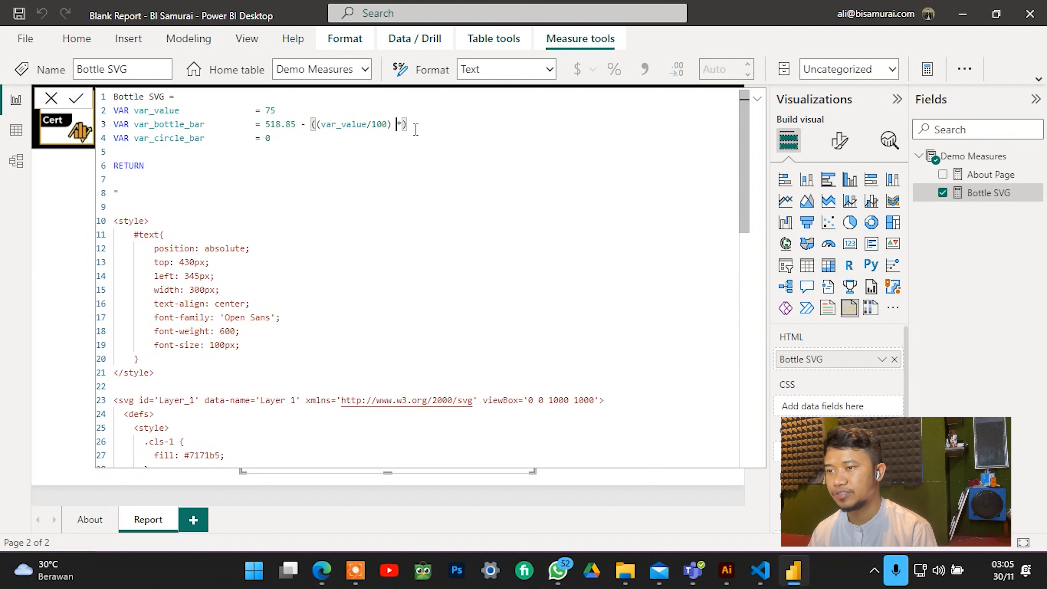
{"action": "key", "text": "Right"}
{"action": "key", "text": "Left"}
{"action": "key", "text": "Left"}
{"action": "key", "text": "Left"}
{"action": "key", "text": "Left"}
{"action": "key", "text": "Left"}
{"action": "key", "text": "Left"}
{"action": "key", "text": "Left"}
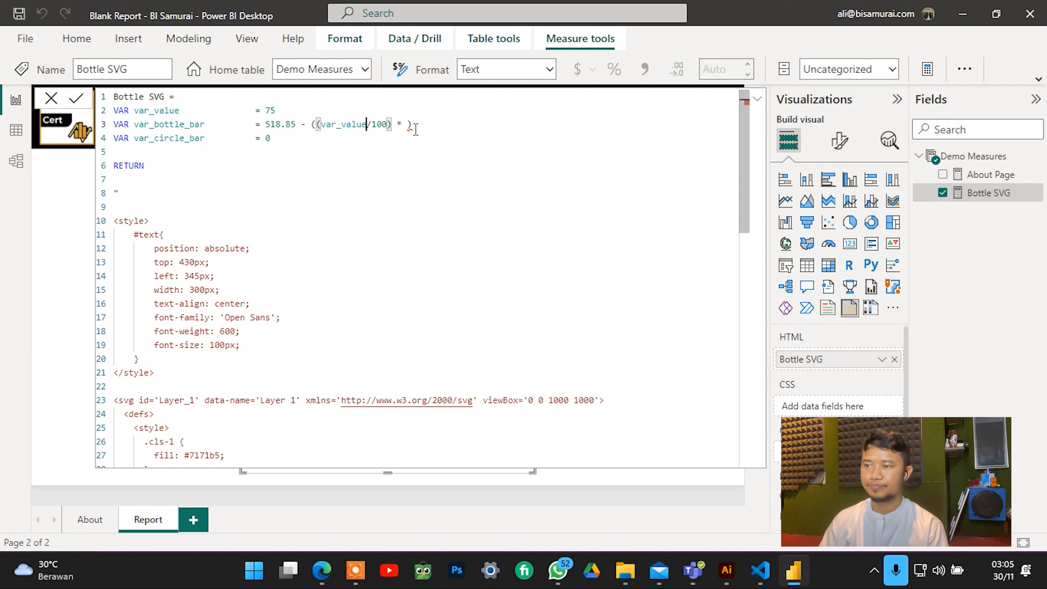
{"action": "key", "text": "Right"}
{"action": "key", "text": "Right"}
{"action": "key", "text": "Right"}
{"action": "key", "text": "Right"}
{"action": "key", "text": "Right"}
{"action": "key", "text": "Right"}
{"action": "key", "text": "Right"}
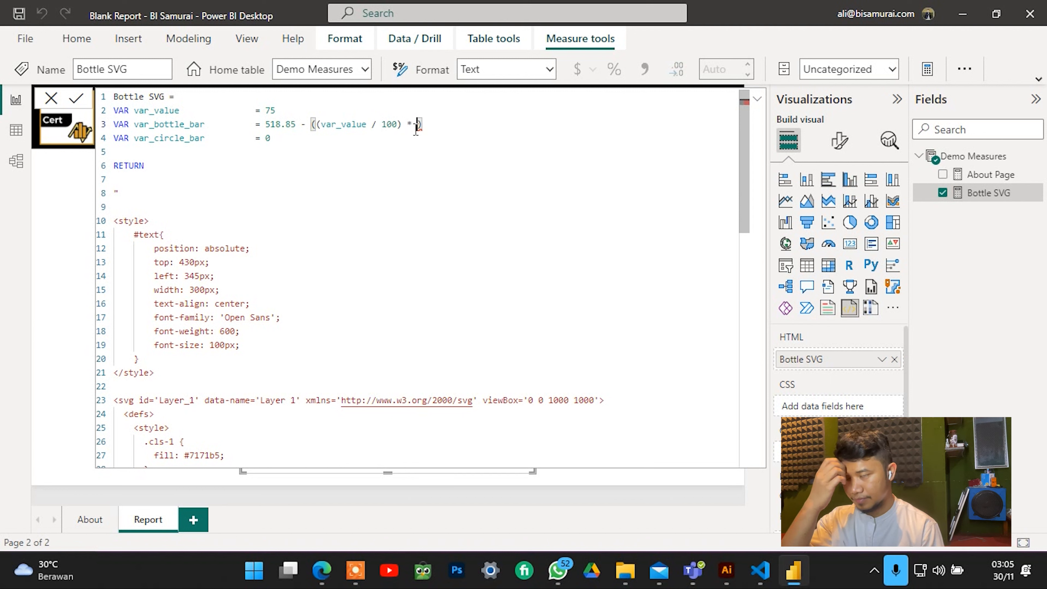
{"action": "type", "text": "518.85"}
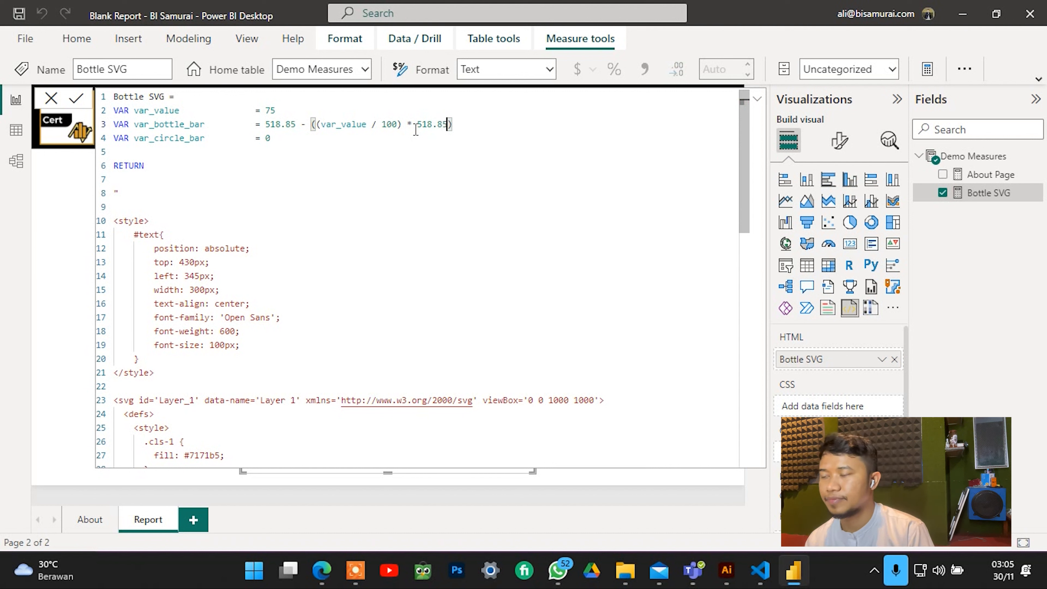
{"action": "left_click", "coordinate": [324, 141]}
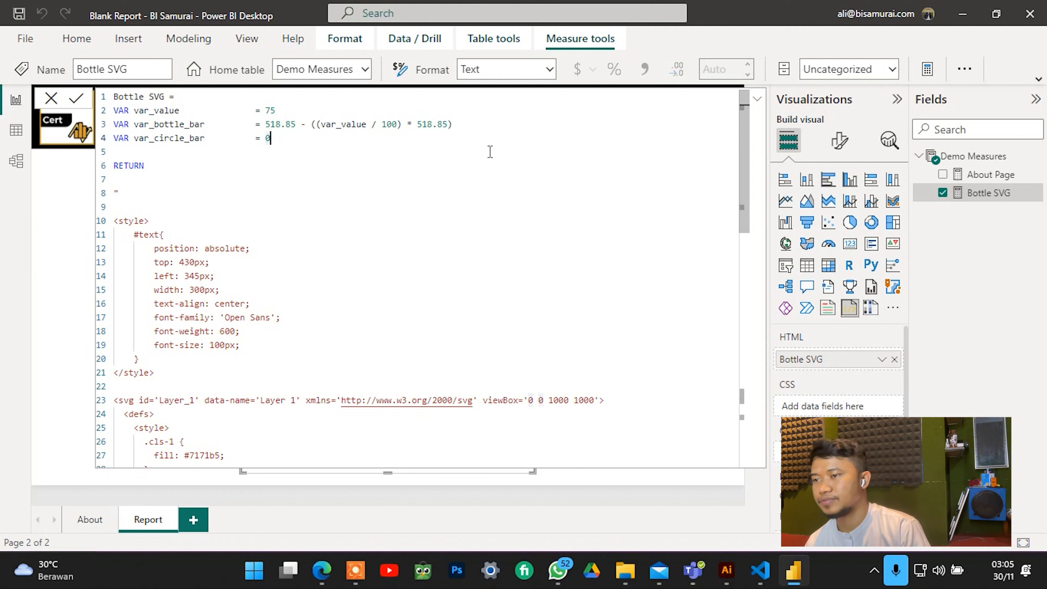
Copy the variable name var_bottle_bar and place the cursor at the end of the cls-2 rectangle's height value.
{"action": "left_click_drag", "start_coordinate": [205, 124], "coordinate": [134, 123]}
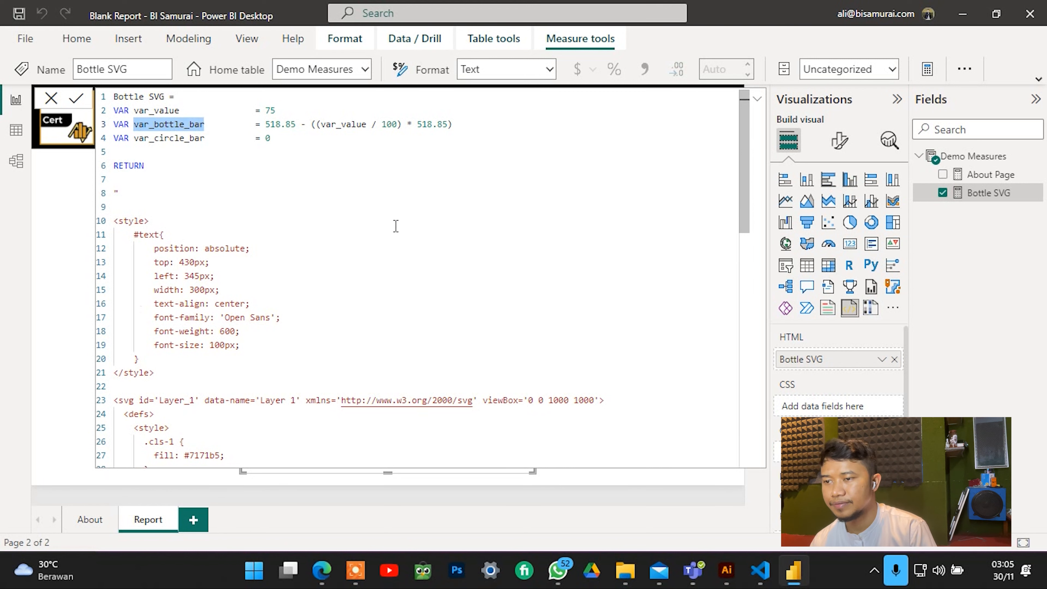
{"action": "scroll", "coordinate": [396, 225], "scroll_direction": "down", "scroll_amount": 13}
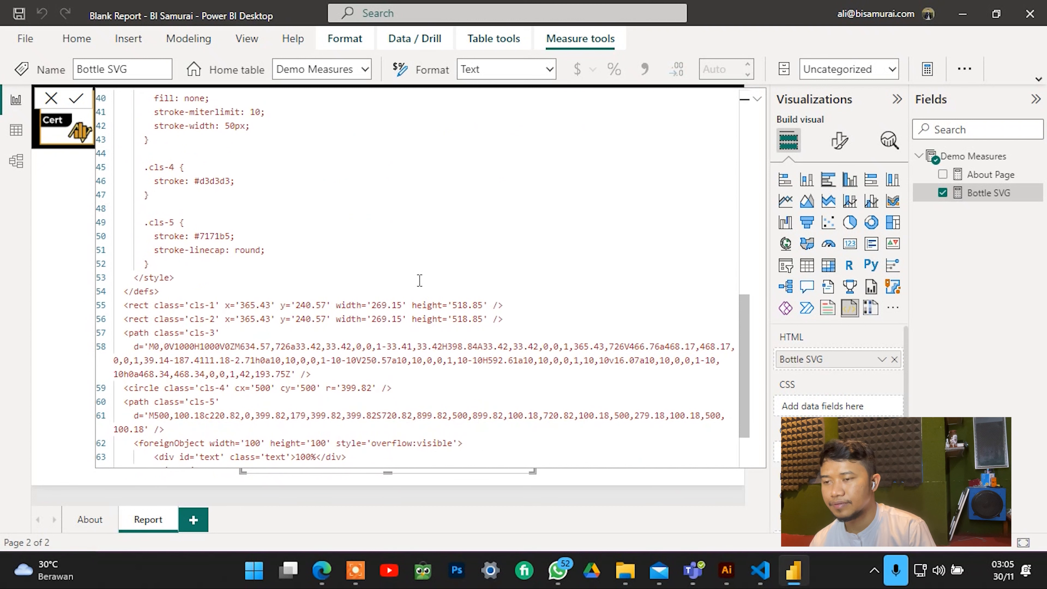
{"action": "left_click", "coordinate": [485, 319]}
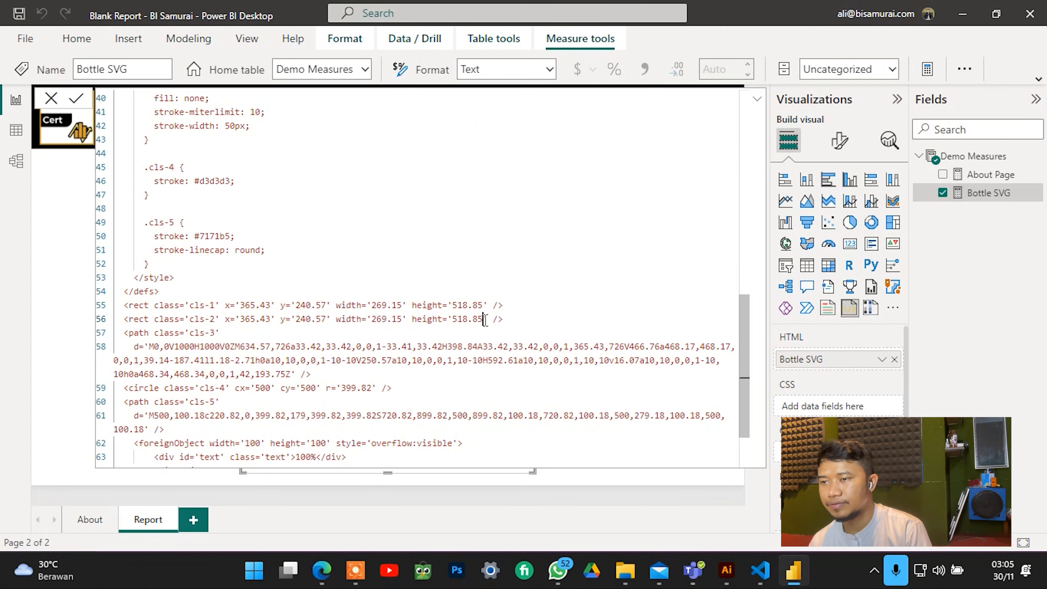
{"action": "left_click_drag", "start_coordinate": [485, 320], "coordinate": [453, 320]}
{"action": "key", "text": "ctrl+c"}
{"action": "key", "text": "Up"}
{"action": "type", "text": "''"}
{"action": "key", "text": "ctrl+z"}
{"action": "key", "text": "ctrl+z"}
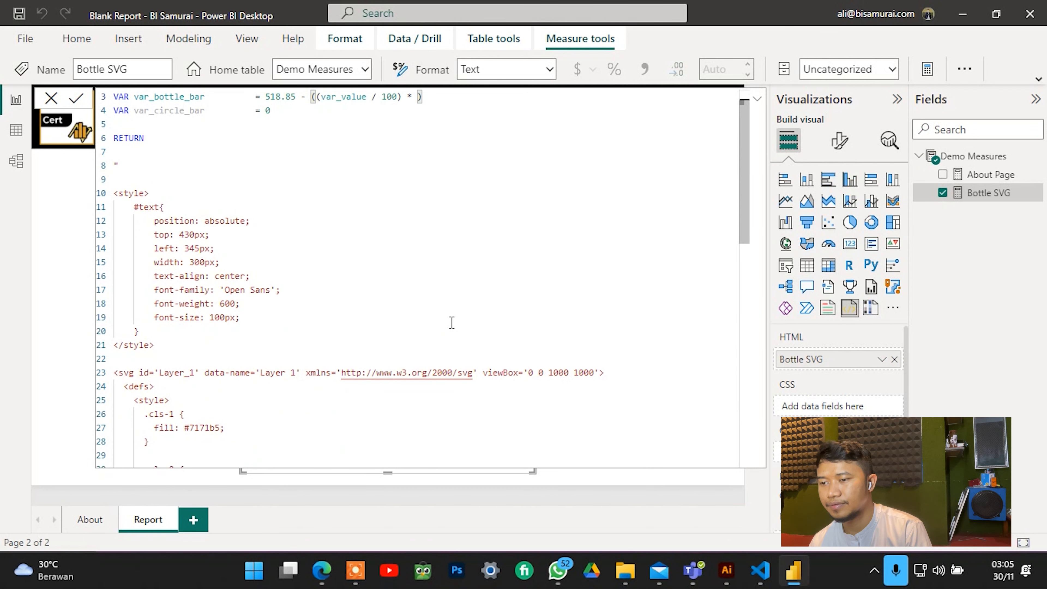
{"action": "key", "text": "ctrl+v"}
{"action": "key", "text": "ctrl+y"}
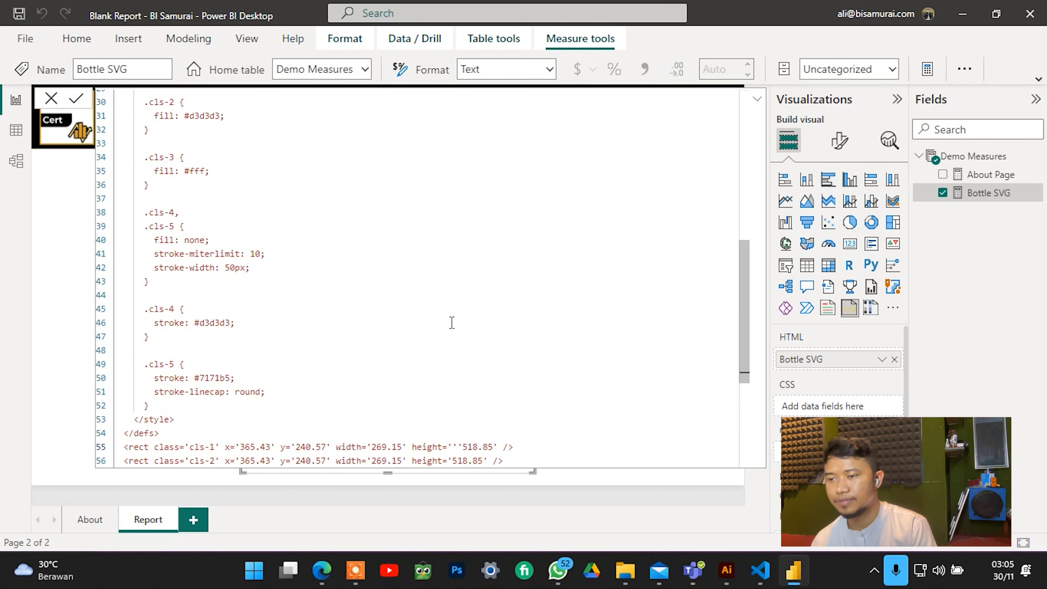
{"action": "key", "text": "BackSpace"}
{"action": "key", "text": "BackSpace"}
Replace the cls-2 rectangle's height value with "&var_bottle_bar&" inside its single quotes and apply the measure.
{"action": "key", "text": "Down"}
{"action": "key", "text": "Right"}
{"action": "key", "text": "Right"}
{"action": "key", "text": "Right"}
{"action": "key", "text": "Right"}
{"action": "key", "text": "Right"}
{"action": "key", "text": "Right"}
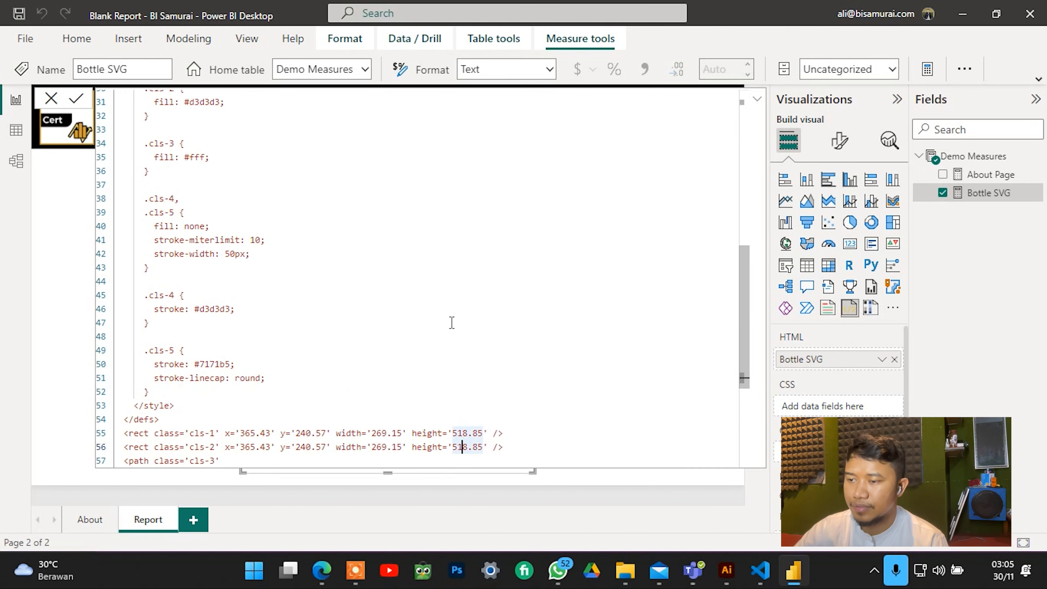
{"action": "key", "text": "shift+Left"}
{"action": "key", "text": "shift+Left"}
{"action": "key", "text": "shift+Left"}
{"action": "key", "text": "shift+Left"}
{"action": "key", "text": "shift+Left"}
{"action": "key", "text": "shift+Left"}
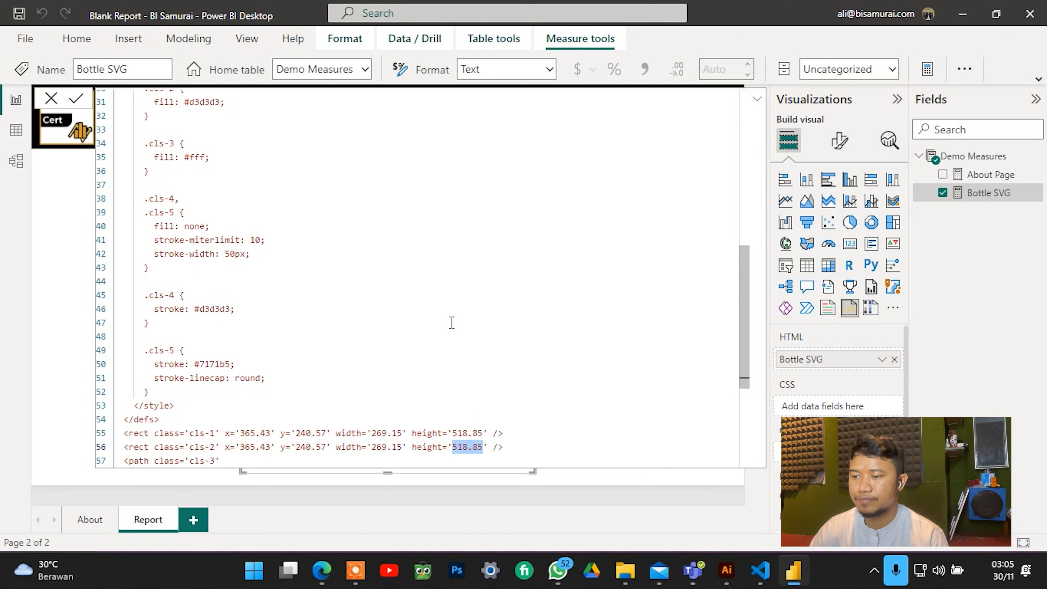
{"action": "type", "text": "\"\""}
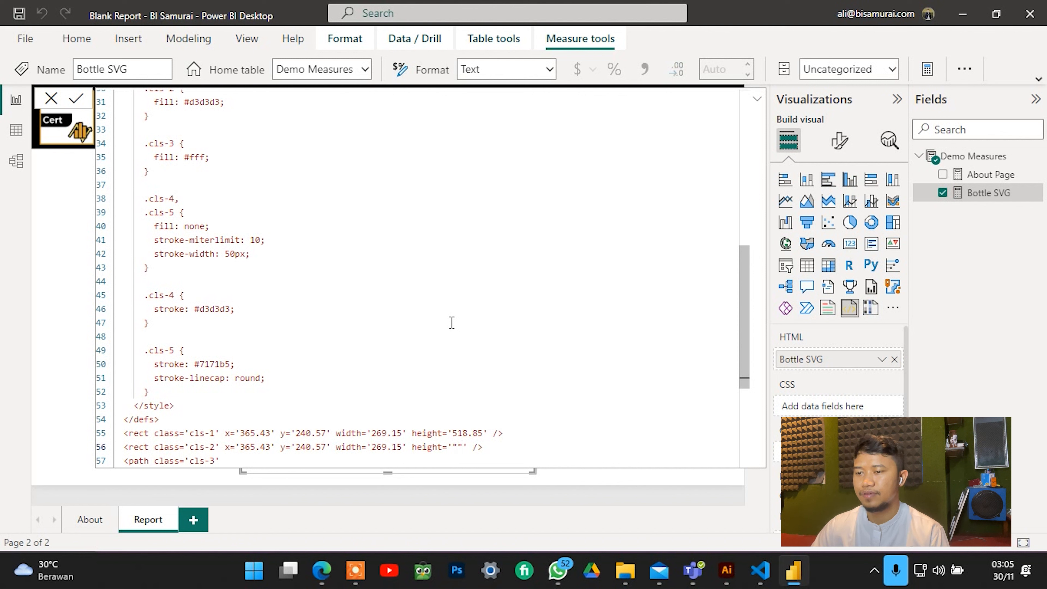
{"action": "type", "text": "&&"}
{"action": "type", "text": "var_bottle_bar&"}
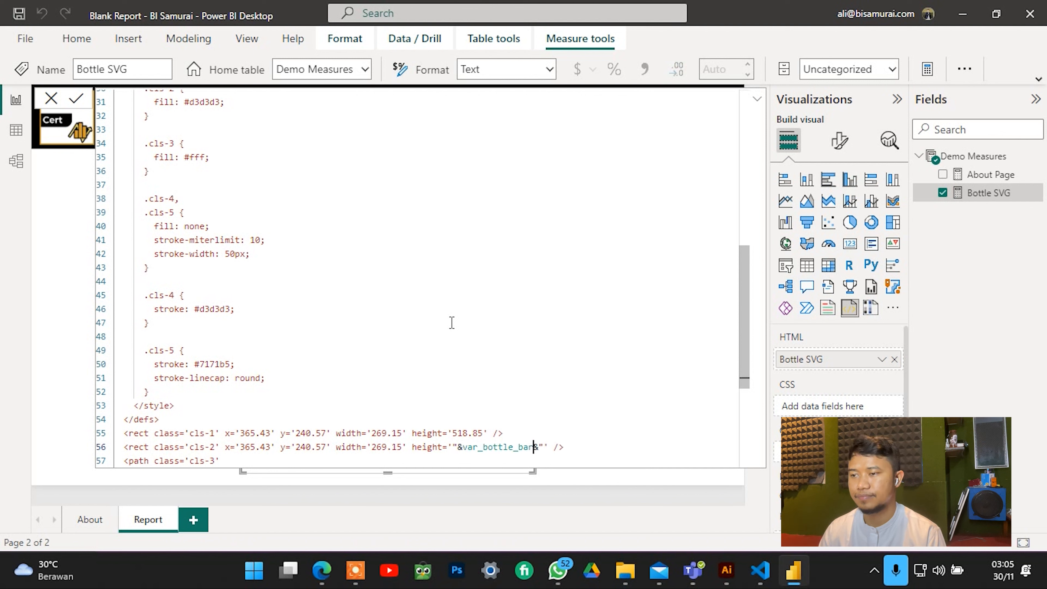
{"action": "left_click", "coordinate": [757, 99]}
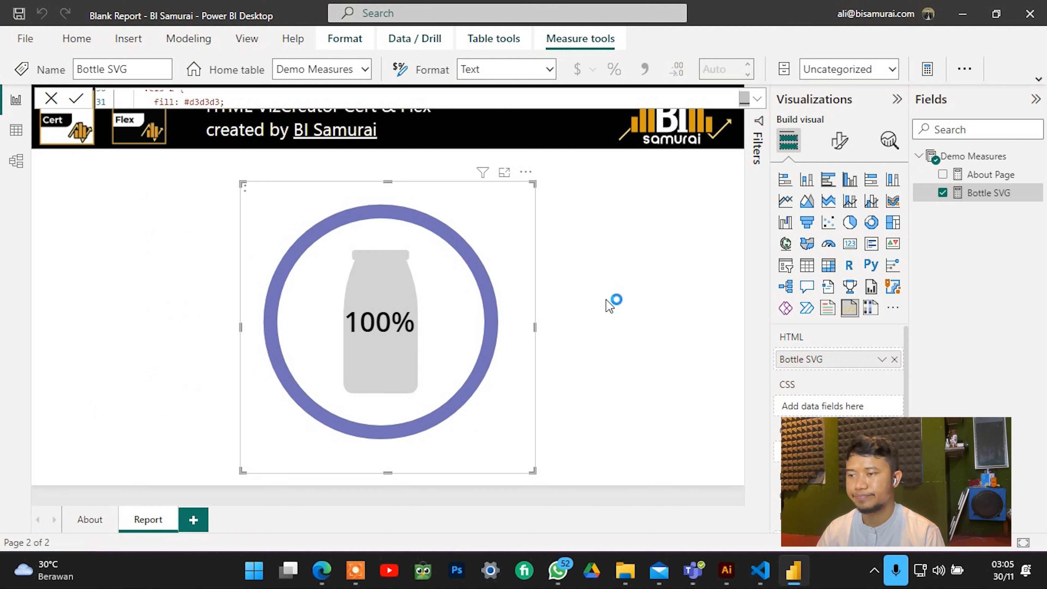
{"action": "key", "text": "Return"}
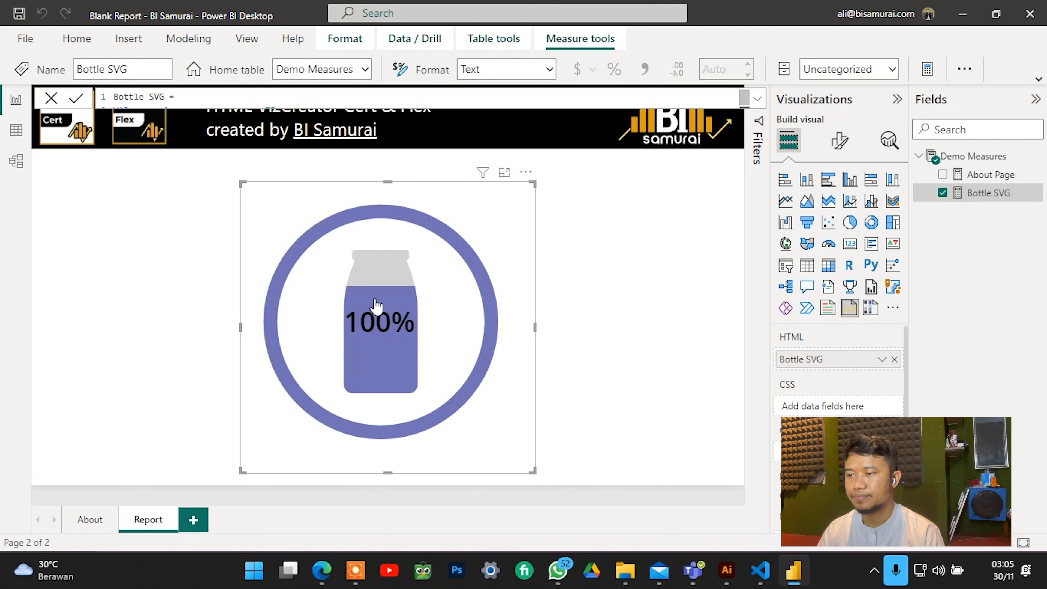
Replace the 100% in the text div with an empty concatenation, "&&", ready for a variable name.
{"action": "left_click", "coordinate": [757, 99]}
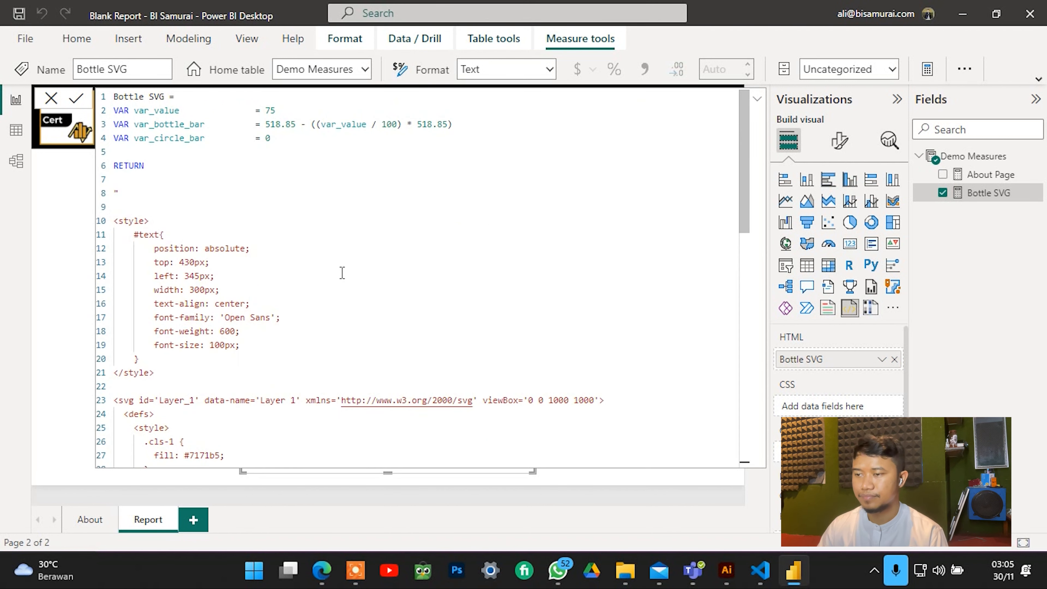
{"action": "scroll", "coordinate": [409, 285], "scroll_direction": "down", "scroll_amount": 13}
{"action": "scroll", "coordinate": [439, 333], "scroll_direction": "down", "scroll_amount": 2}
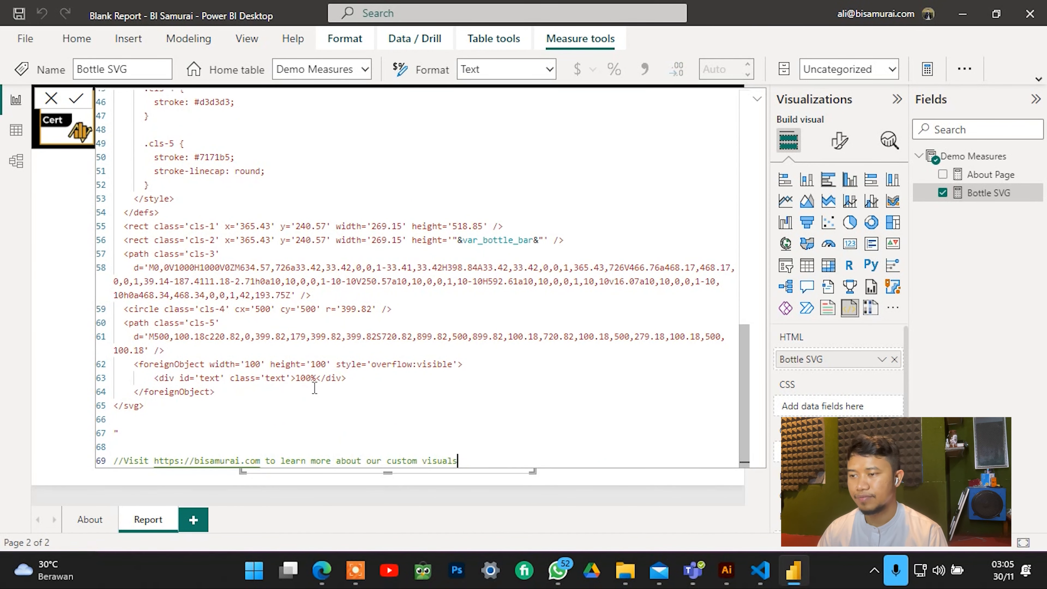
{"action": "left_click_drag", "start_coordinate": [315, 378], "coordinate": [296, 378]}
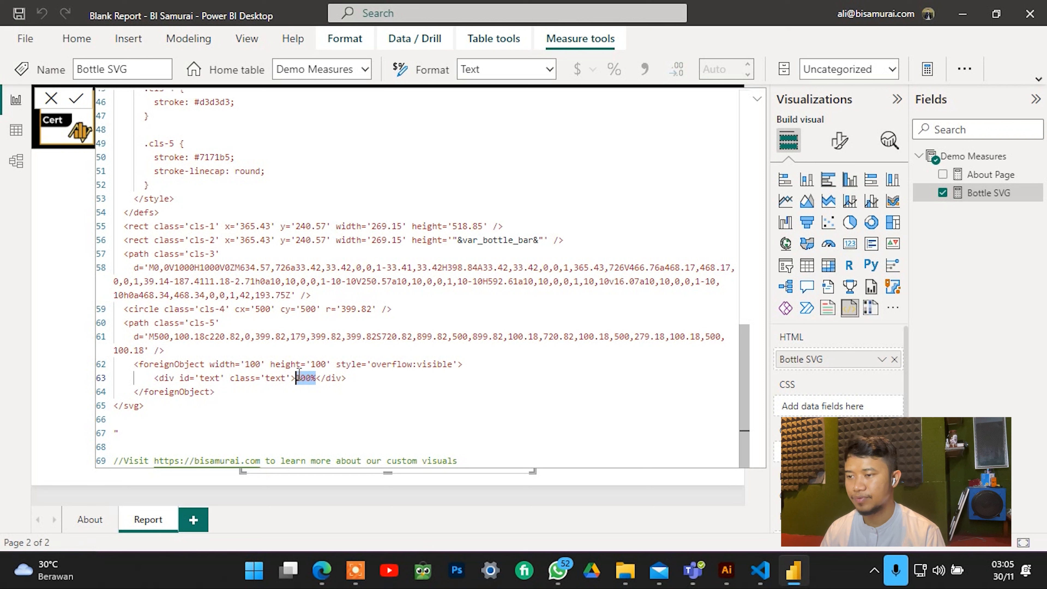
{"action": "type", "text": "<>"}
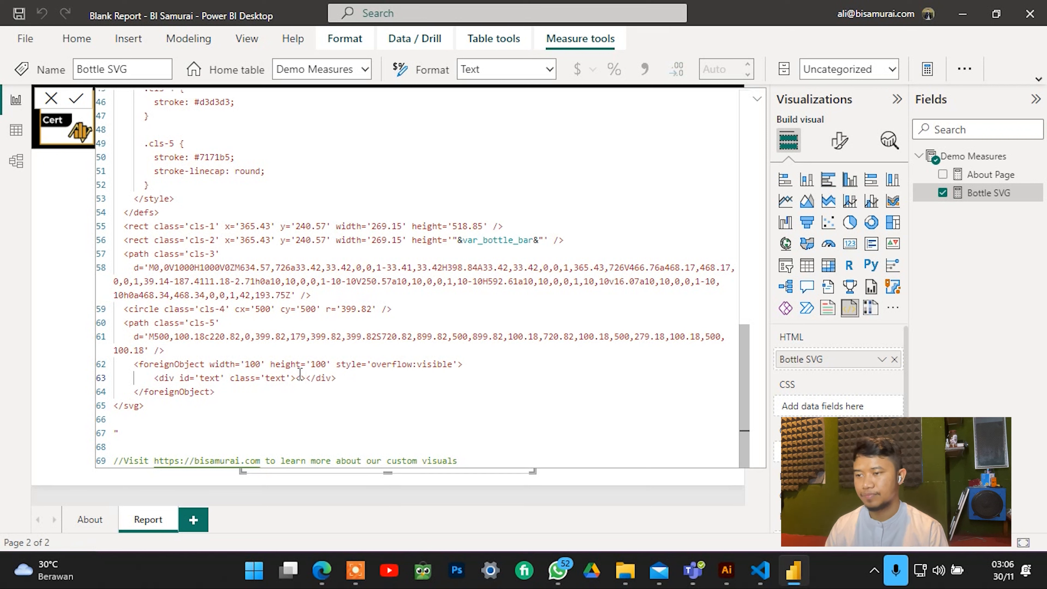
{"action": "key", "text": "BackSpace"}
{"action": "key", "text": "BackSpace"}
{"action": "type", "text": "\"\""}
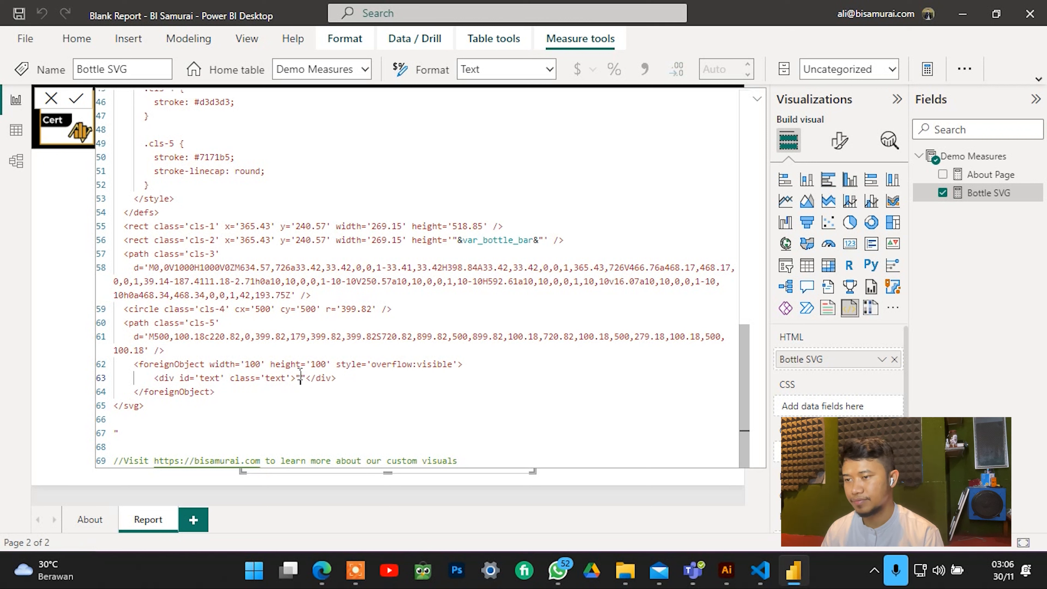
{"action": "type", "text": "&&"}
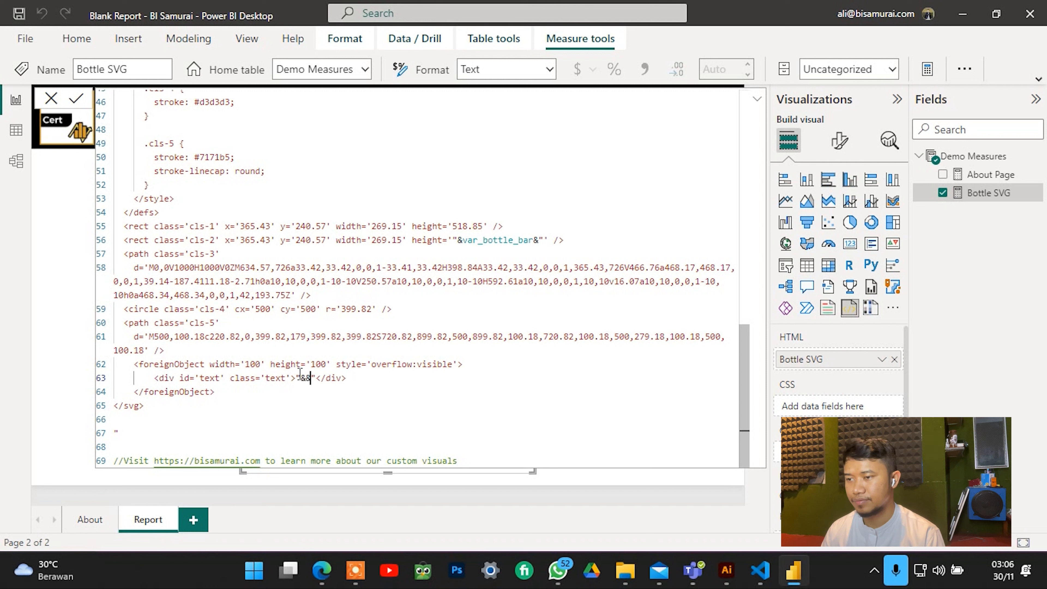
{"action": "key", "text": "Left"}
Insert var_value between the text div's ampersands, add a % sign after the closing double quote, and apply the measure.
{"action": "type", "text": "var_bottle_bar"}
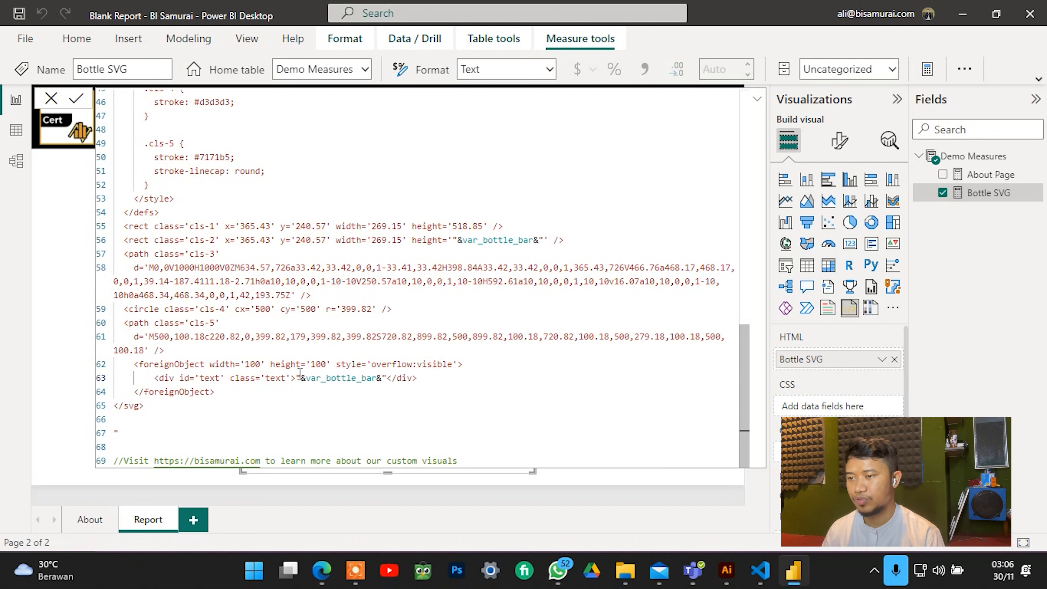
{"action": "key", "text": "BackSpace"}
{"action": "key", "text": "BackSpace"}
{"action": "key", "text": "BackSpace"}
{"action": "key", "text": "BackSpace"}
{"action": "key", "text": "BackSpace"}
{"action": "key", "text": "BackSpace"}
{"action": "key", "text": "BackSpace"}
{"action": "key", "text": "BackSpace"}
{"action": "key", "text": "BackSpace"}
{"action": "key", "text": "BackSpace"}
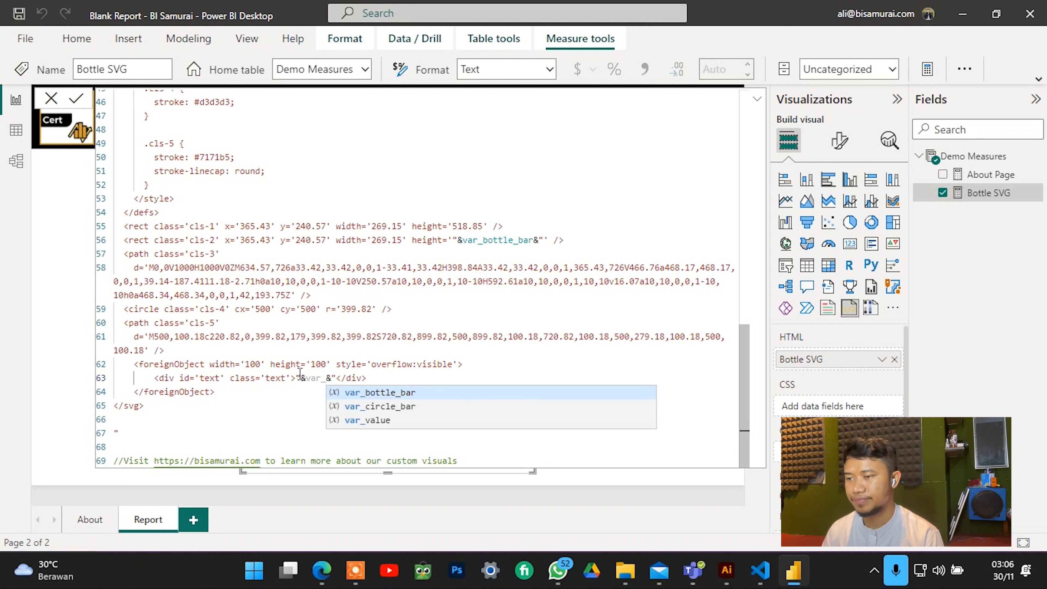
{"action": "type", "text": "value"}
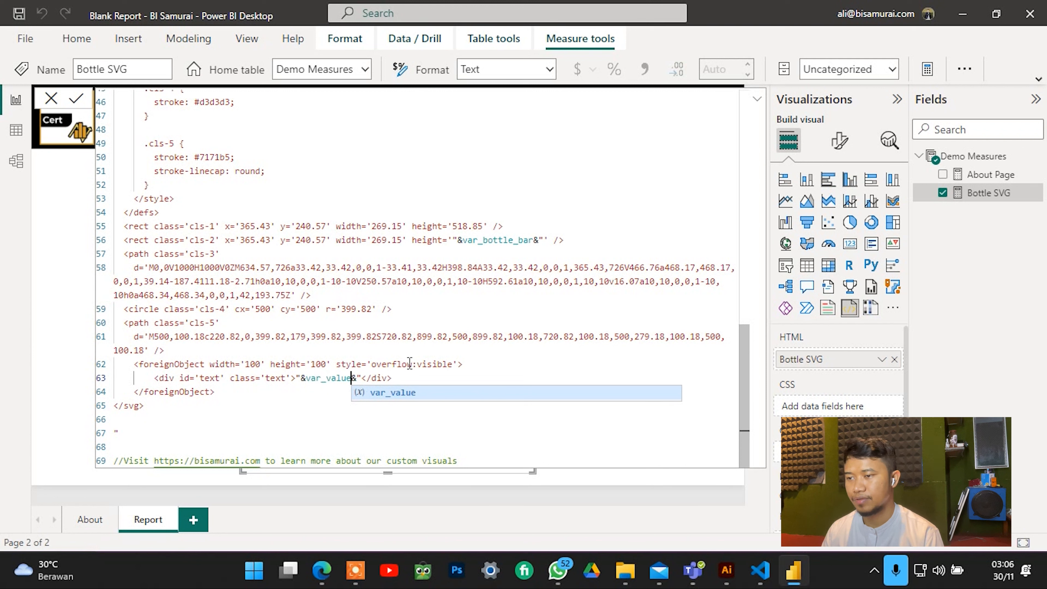
{"action": "left_click", "coordinate": [361, 377]}
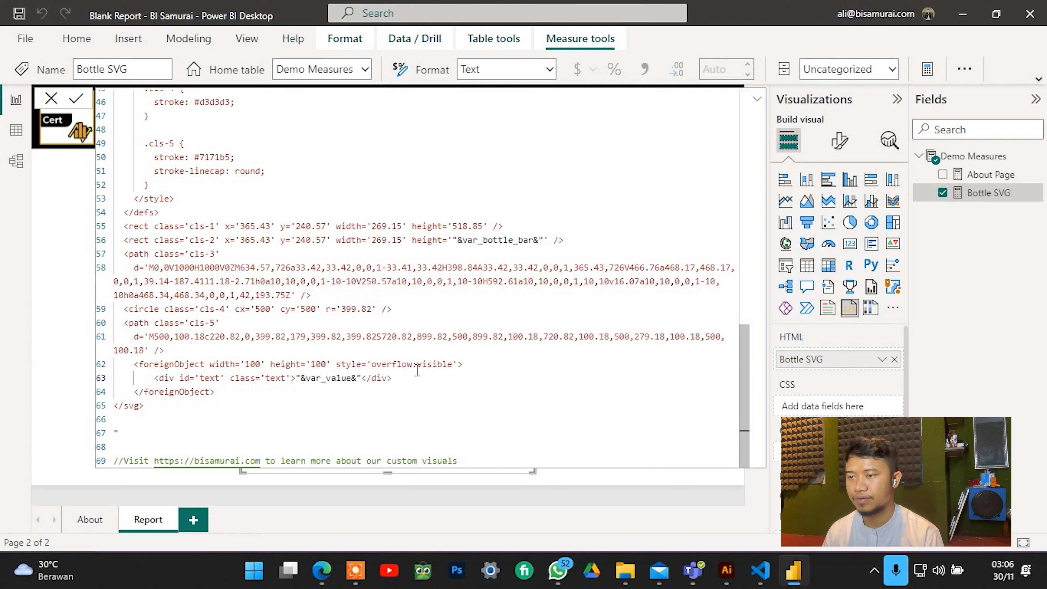
{"action": "left_click", "coordinate": [757, 99]}
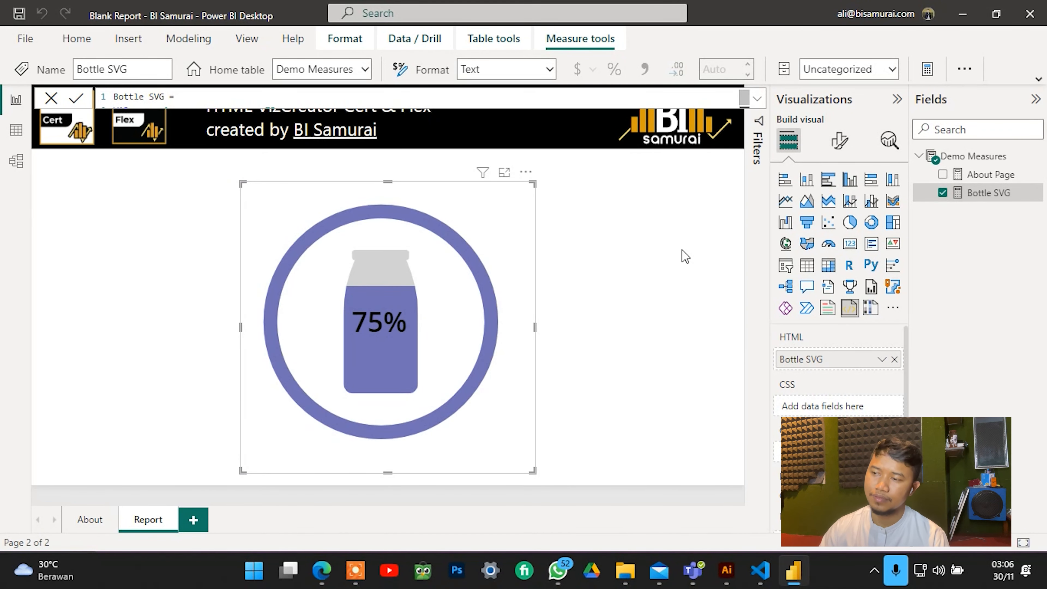
Expand the measure's code and review it from the variables and text style rule through the SVG shapes to the text div.
{"action": "left_click", "coordinate": [757, 99]}
{"action": "scroll", "coordinate": [514, 340], "scroll_direction": "down", "scroll_amount": 5}
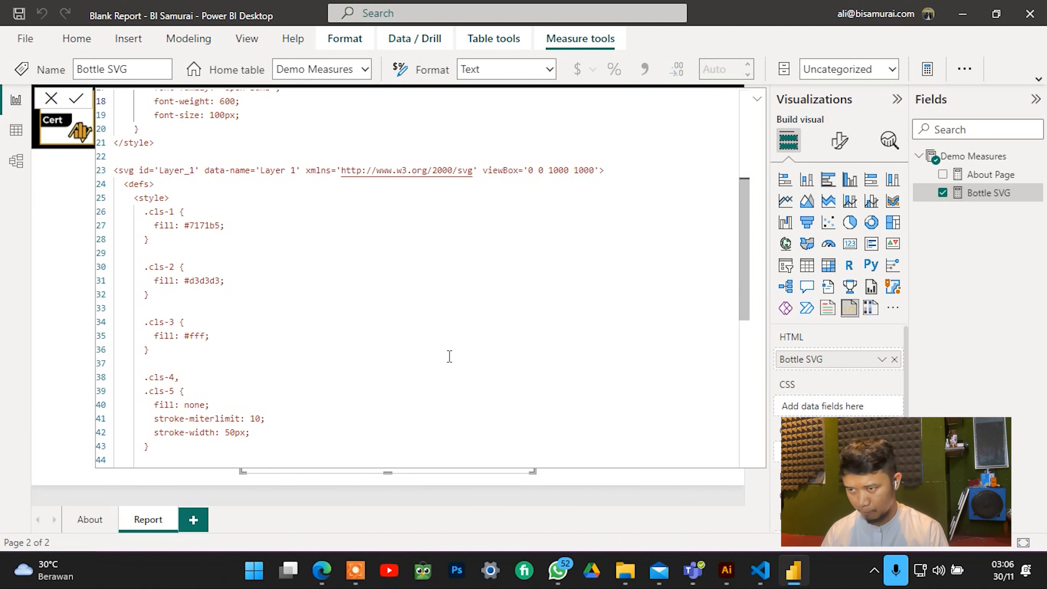
{"action": "scroll", "coordinate": [449, 356], "scroll_direction": "down", "scroll_amount": 7}
{"action": "scroll", "coordinate": [450, 358], "scroll_direction": "down", "scroll_amount": 3}
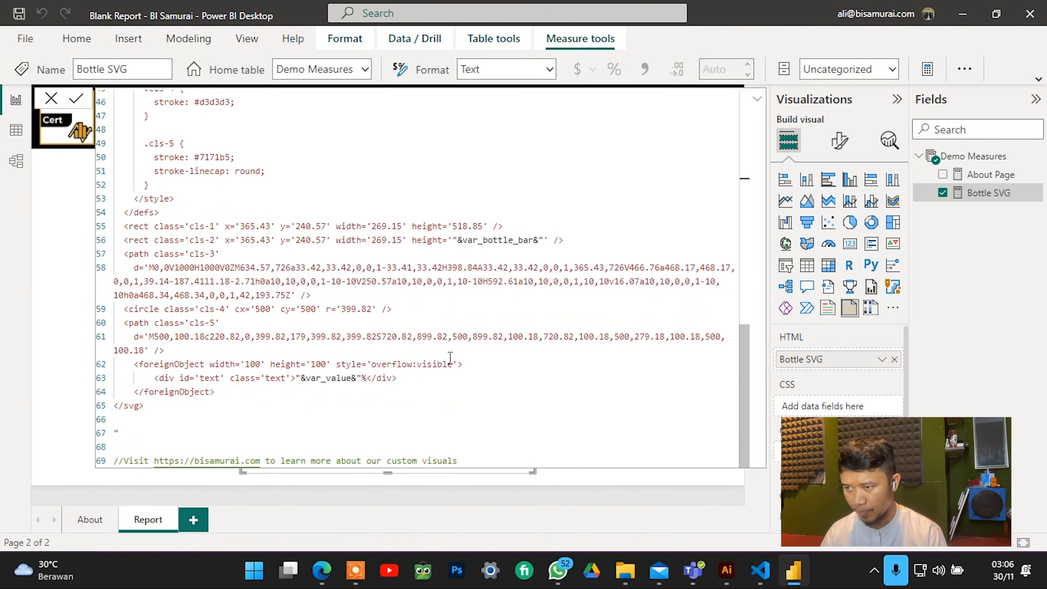
{"action": "scroll", "coordinate": [416, 375], "scroll_direction": "up", "scroll_amount": 4}
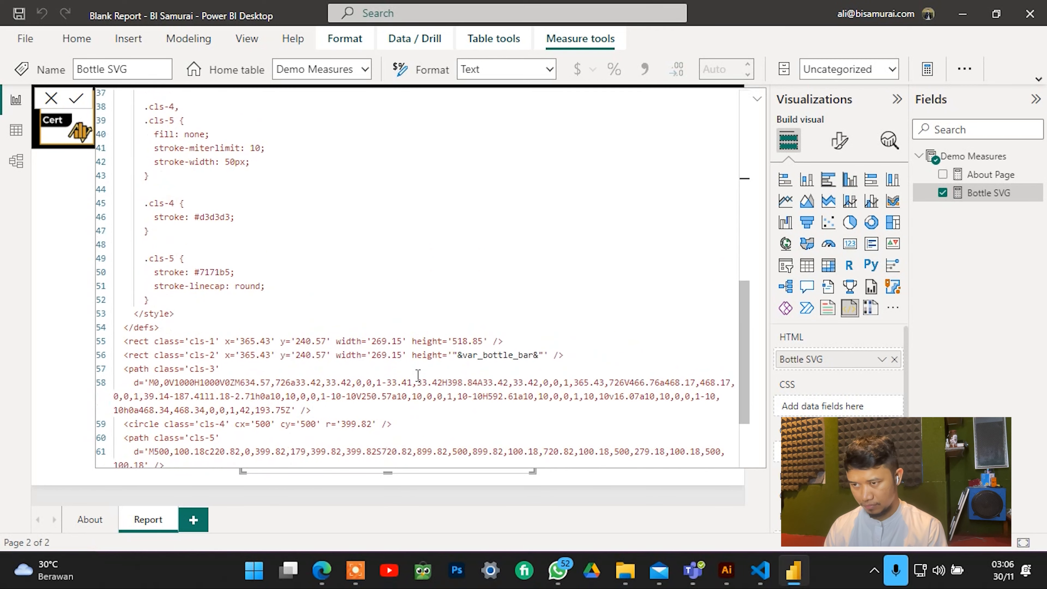
{"action": "scroll", "coordinate": [417, 375], "scroll_direction": "down", "scroll_amount": 4}
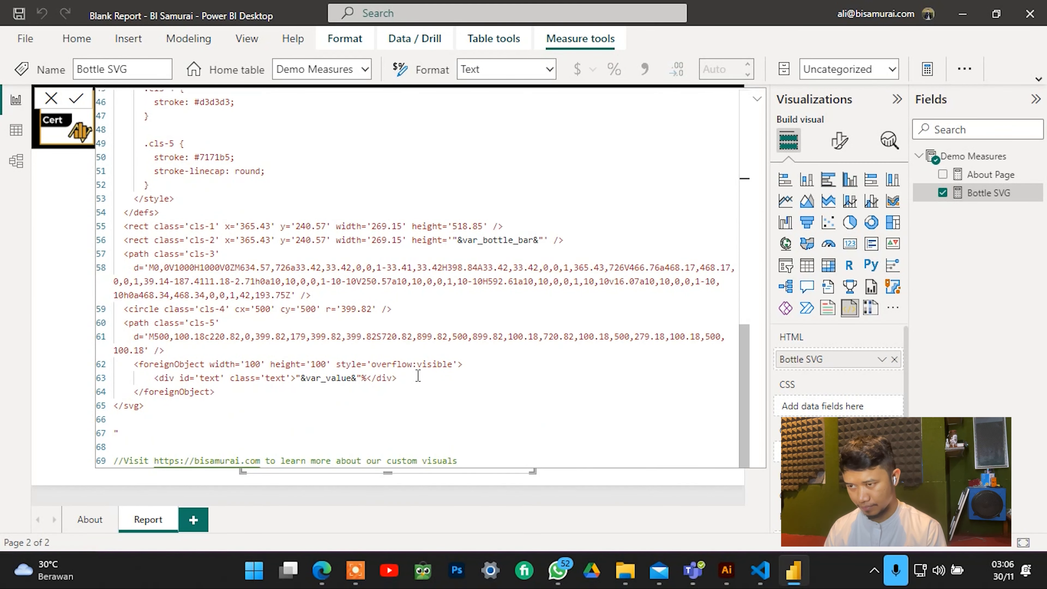
{"action": "scroll", "coordinate": [445, 417], "scroll_direction": "up", "scroll_amount": 3}
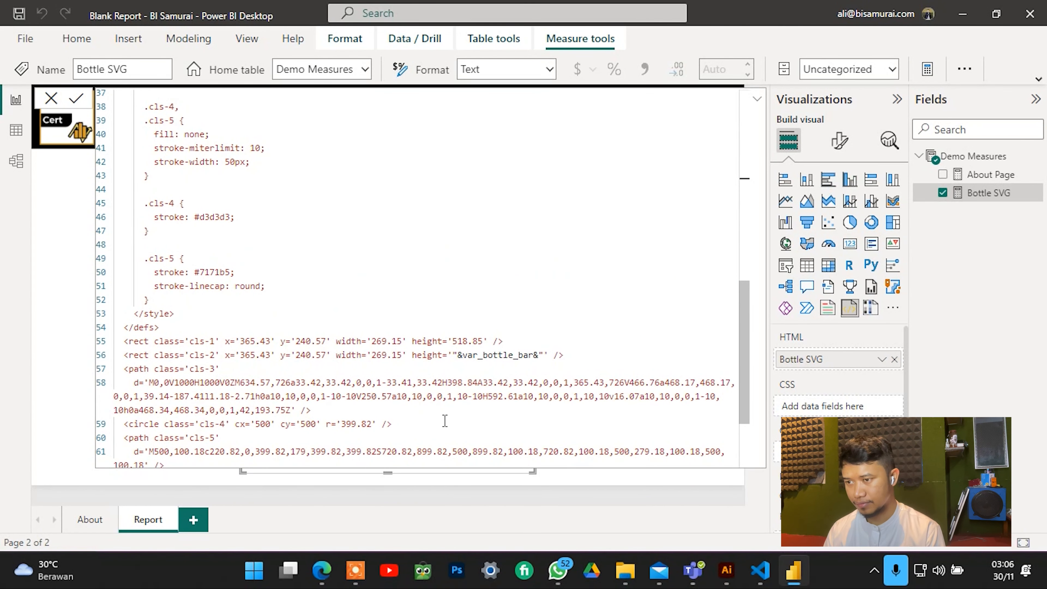
{"action": "scroll", "coordinate": [444, 420], "scroll_direction": "down", "scroll_amount": 3}
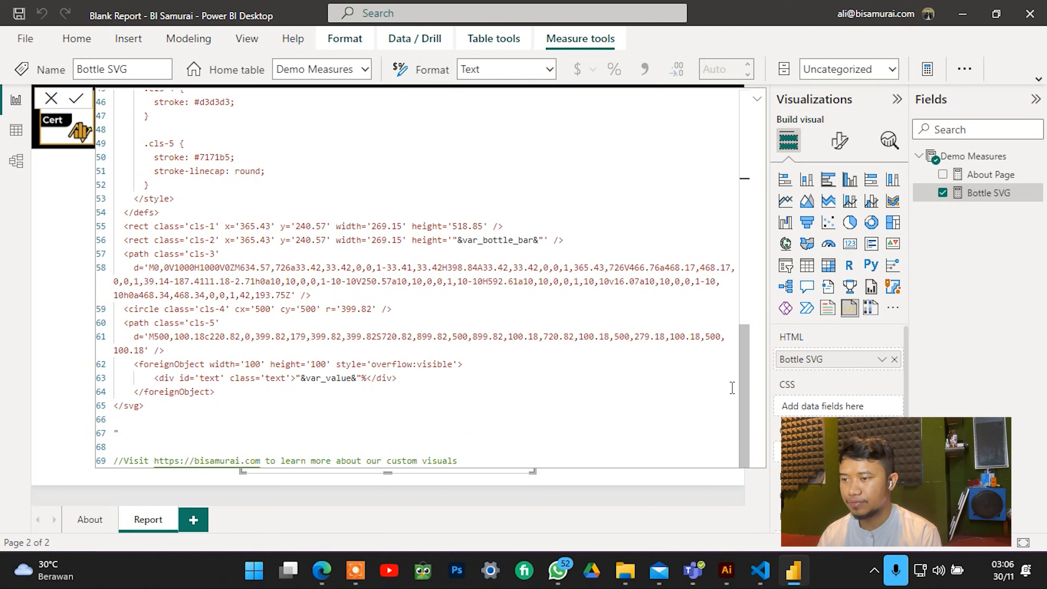
{"action": "left_click_drag", "start_coordinate": [742, 392], "coordinate": [722, 334]}
{"action": "scroll", "coordinate": [722, 334], "scroll_direction": "down", "scroll_amount": 2}
{"action": "scroll", "coordinate": [724, 368], "scroll_direction": "up", "scroll_amount": 12}
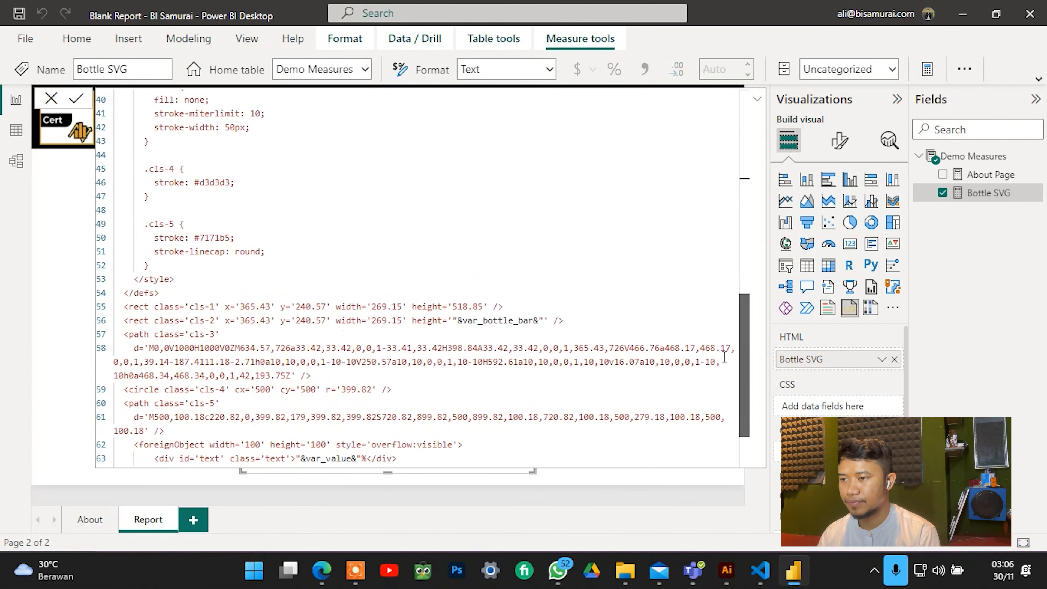
{"action": "scroll", "coordinate": [722, 322], "scroll_direction": "down", "scroll_amount": 6}
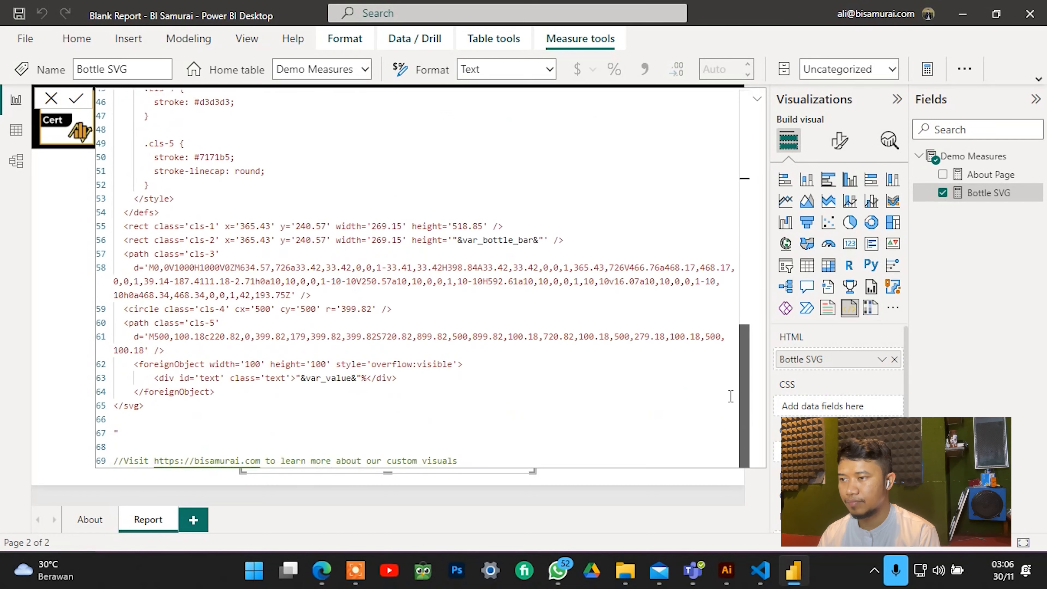
{"action": "scroll", "coordinate": [721, 255], "scroll_direction": "up", "scroll_amount": 15}
{"action": "scroll", "coordinate": [721, 198], "scroll_direction": "down", "scroll_amount": 2}
{"action": "scroll", "coordinate": [720, 198], "scroll_direction": "down", "scroll_amount": 2}
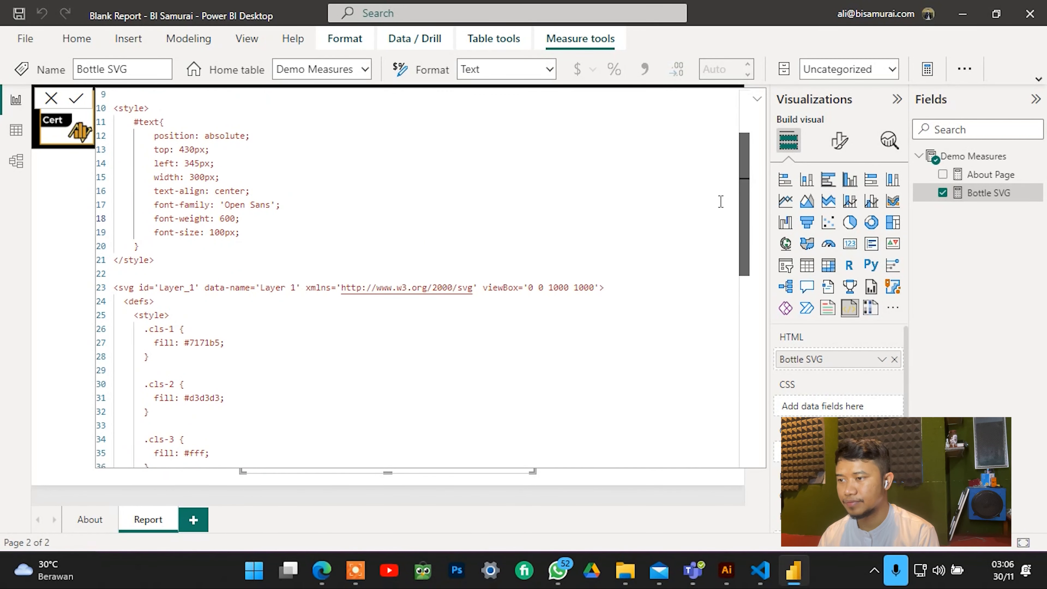
{"action": "scroll", "coordinate": [722, 165], "scroll_direction": "up", "scroll_amount": 4}
{"action": "scroll", "coordinate": [722, 164], "scroll_direction": "up", "scroll_amount": 1}
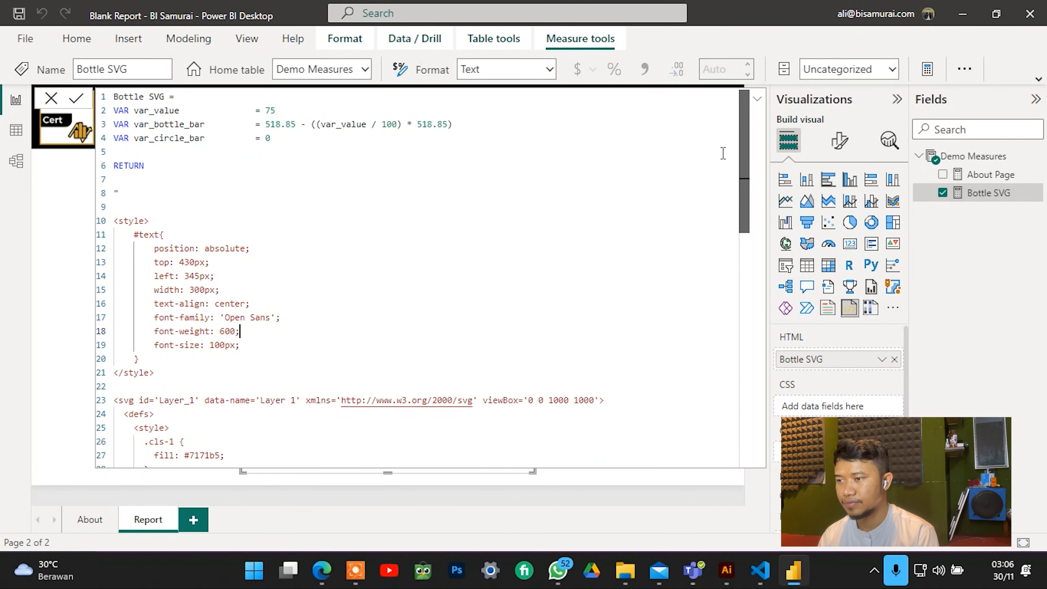
Insert an empty line between the #text rule's closing brace and the closing style tag.
{"action": "left_click", "coordinate": [237, 355]}
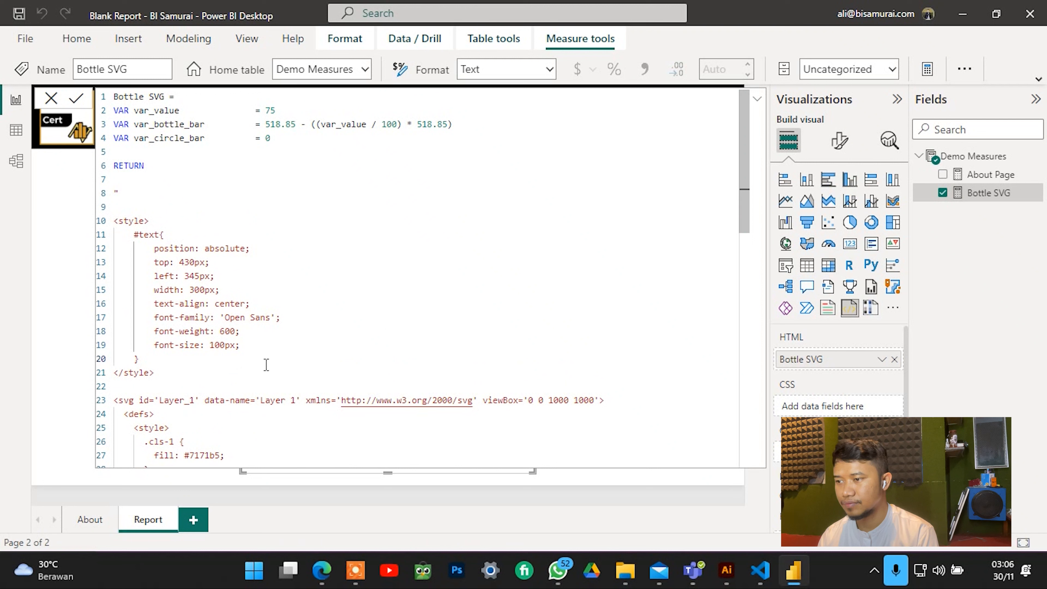
{"action": "key", "text": "BackSpace"}
{"action": "key", "text": "BackSpace"}
{"action": "key", "text": "BackSpace"}
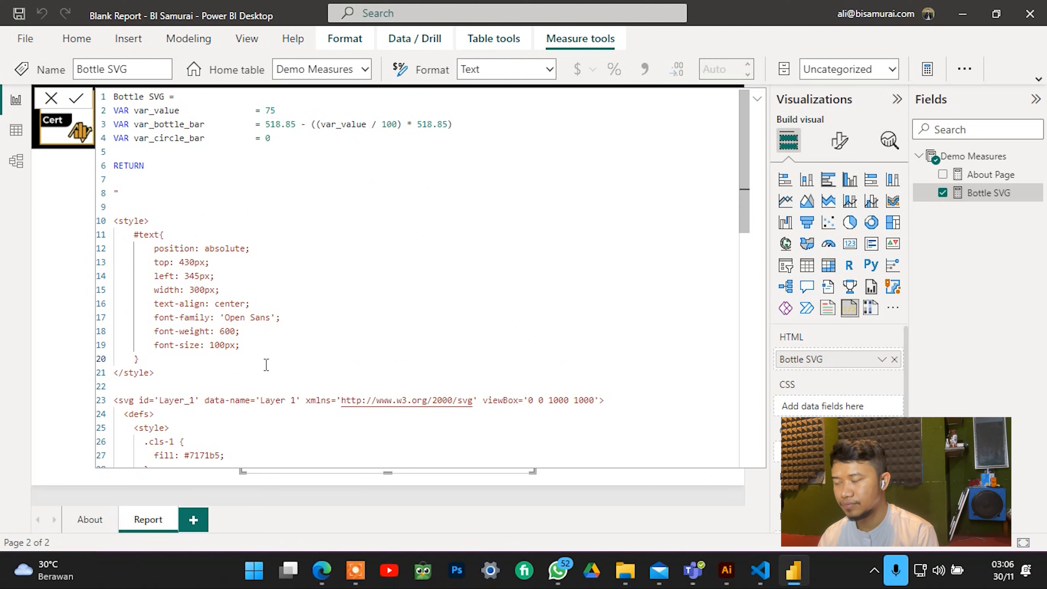
{"action": "key", "text": "Return"}
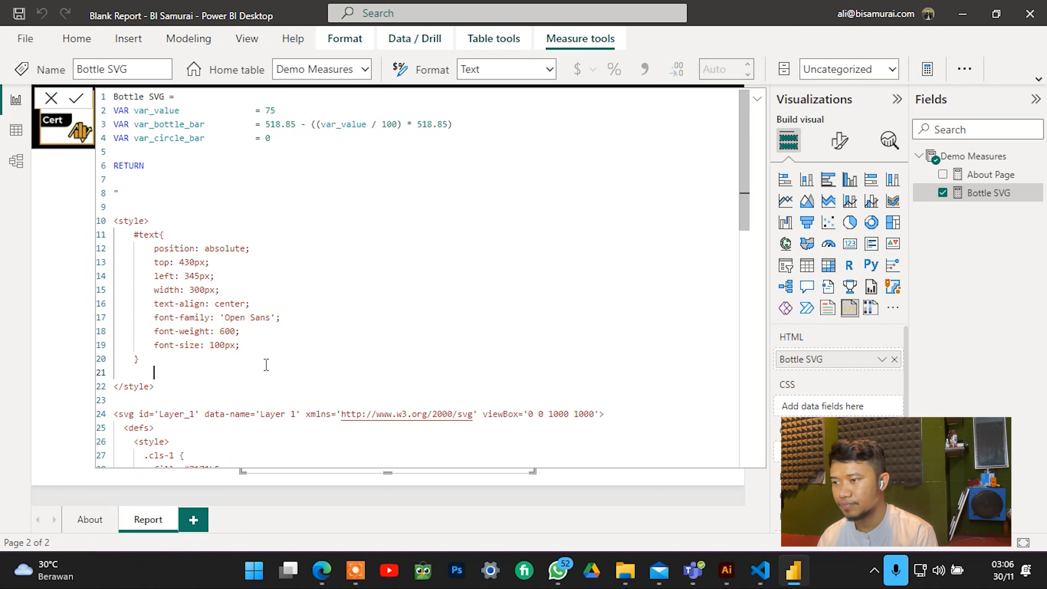
{"action": "key", "text": "BackSpace"}
{"action": "key", "text": "Return"}
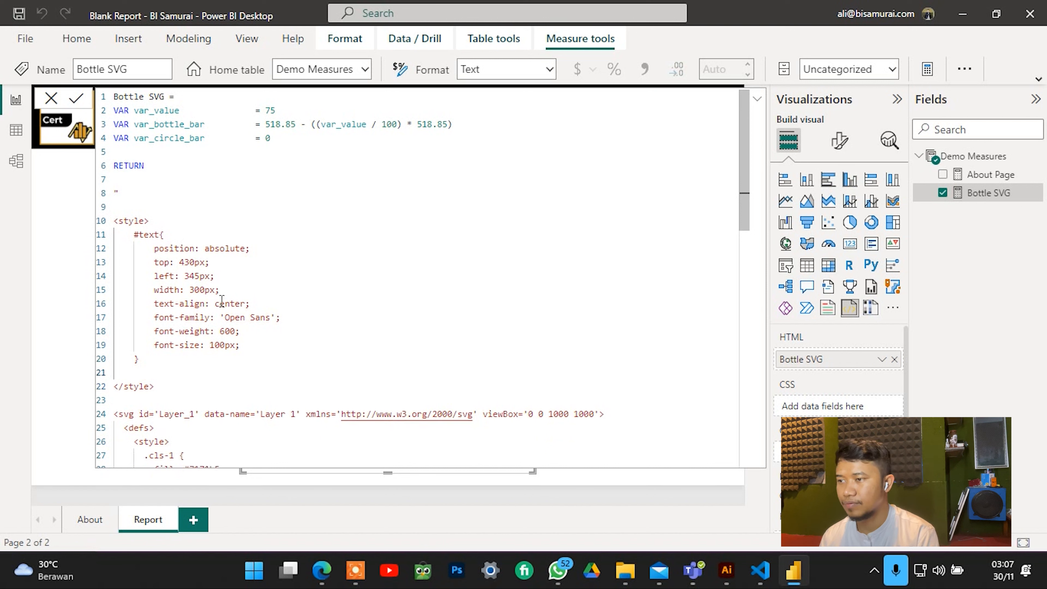
Insert three blank lines between the opening style tag and the #text rule, leaving the cursor on the middle one.
{"action": "left_click", "coordinate": [207, 223]}
{"action": "key", "text": "Return"}
{"action": "key", "text": "Return"}
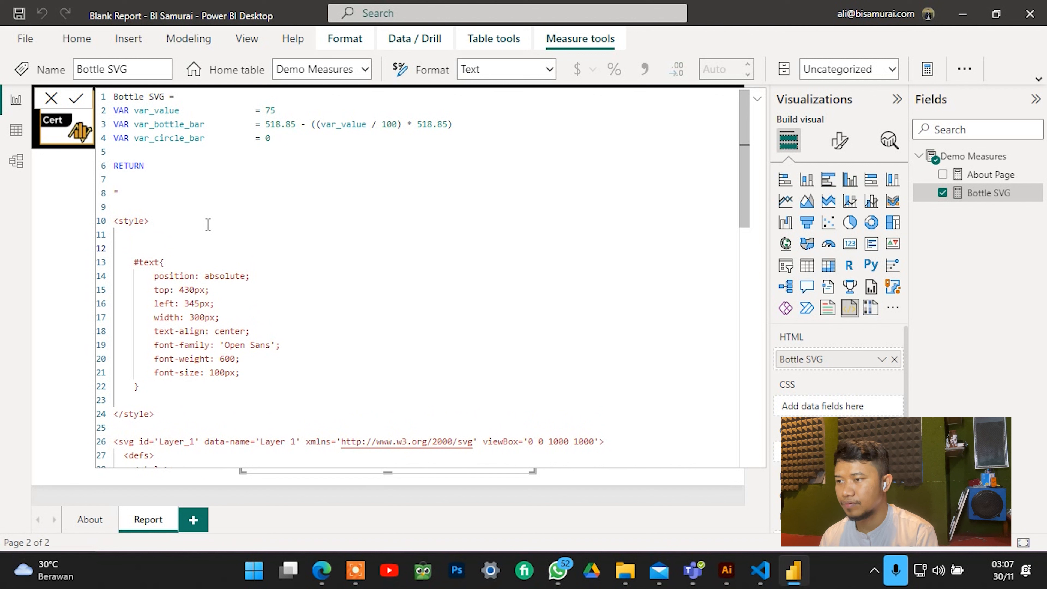
{"action": "key", "text": "Return"}
{"action": "key", "text": "Return"}
{"action": "key", "text": "Up"}
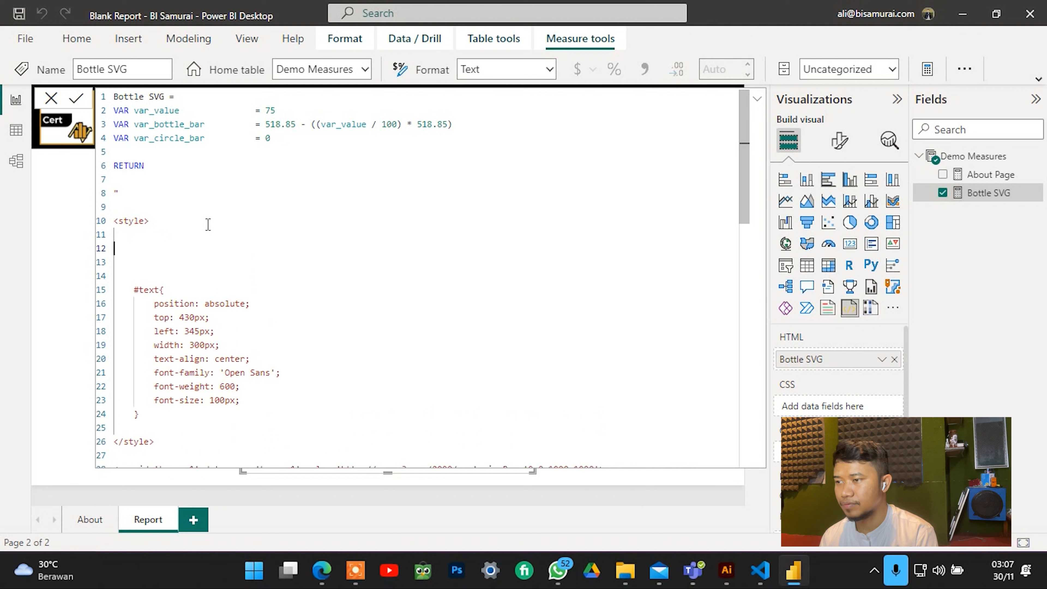
{"action": "key", "text": "BackSpace"}
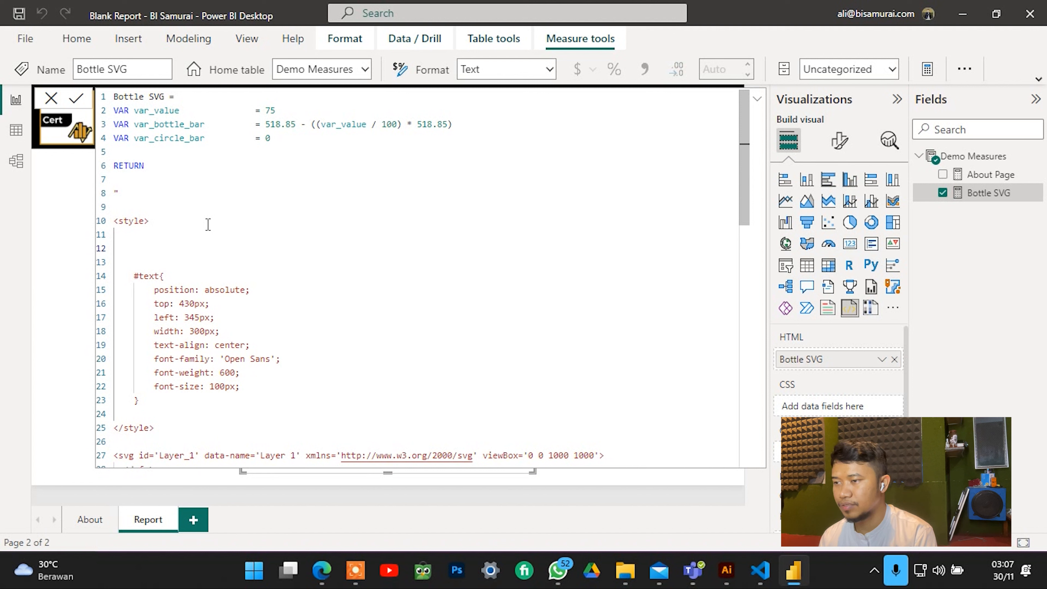
{"action": "type", "text": "@property"}
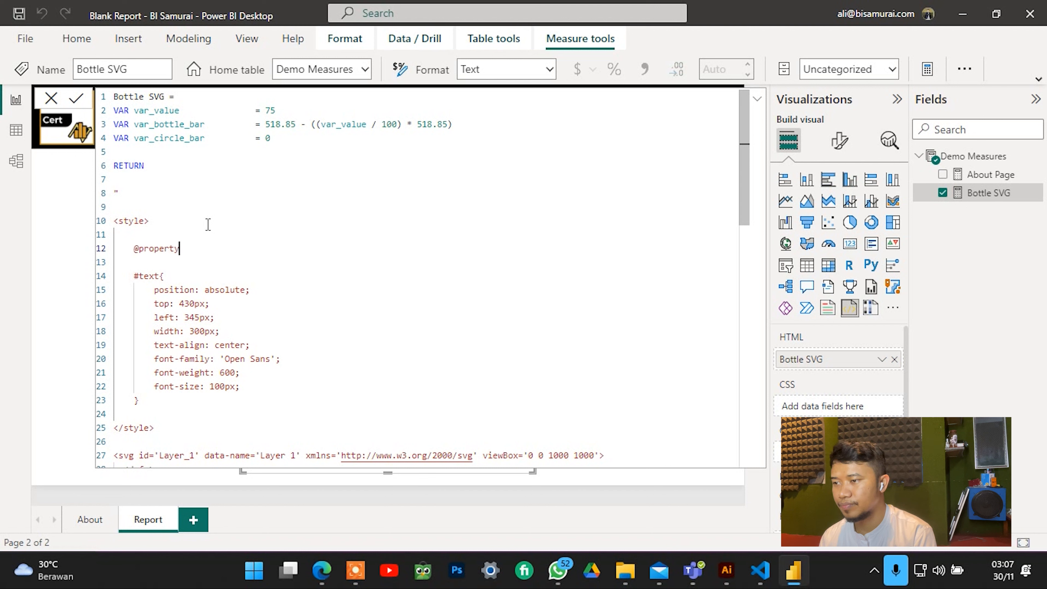
{"action": "type", "text": "{"}
{"action": "key", "text": "Return"}
{"action": "key", "text": "Return"}
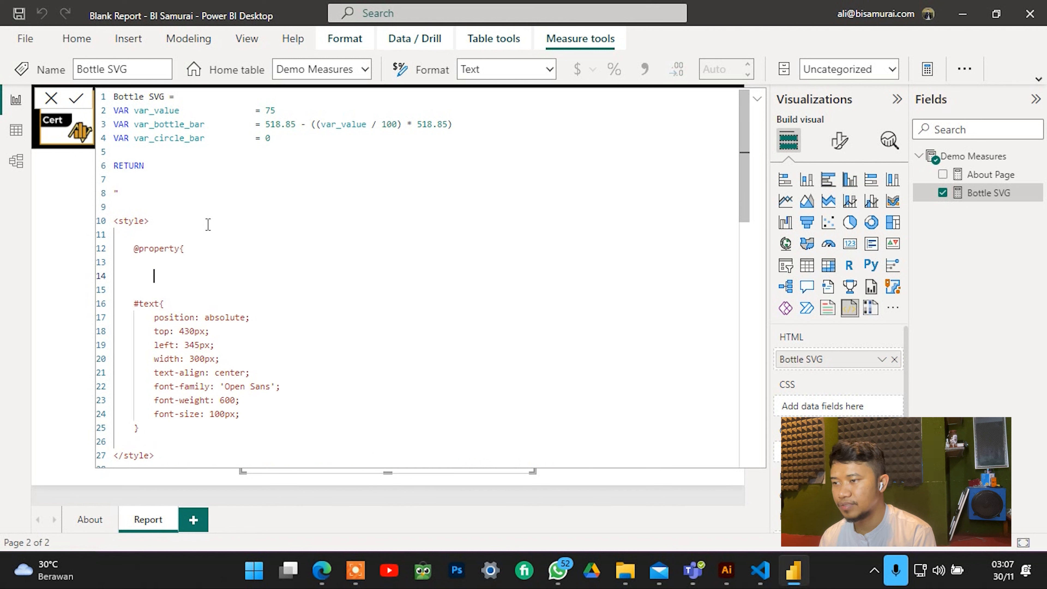
{"action": "type", "text": "}"}
{"action": "key", "text": "BackSpace"}
{"action": "key", "text": "Up"}
{"action": "key", "text": "Tab"}
{"action": "key", "text": "Tab"}
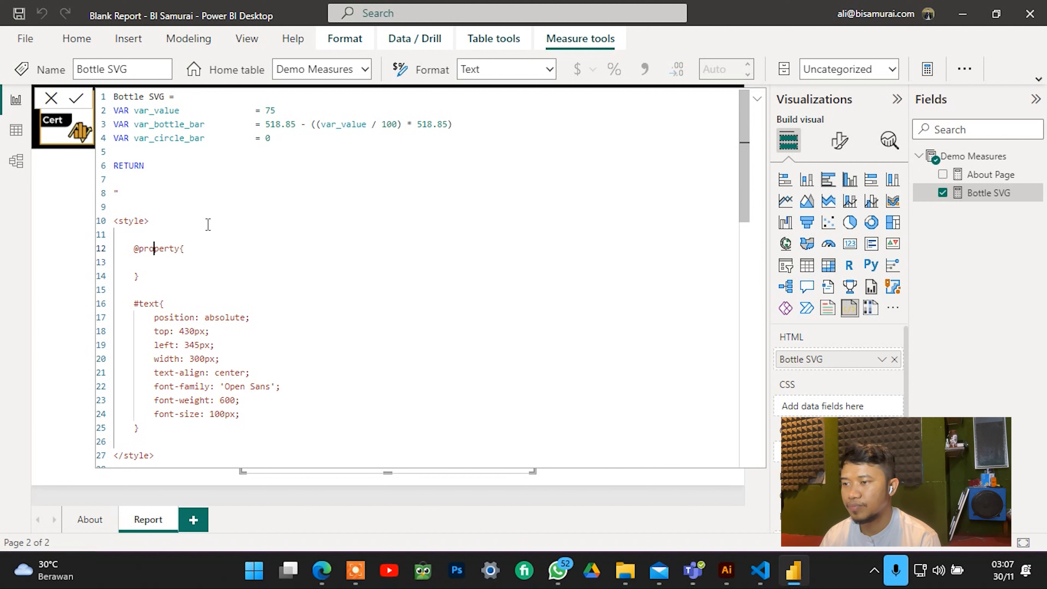
{"action": "key", "text": "Up"}
{"action": "key", "text": "End"}
{"action": "key", "text": "Left"}
{"action": "type", "text": "--nu"}
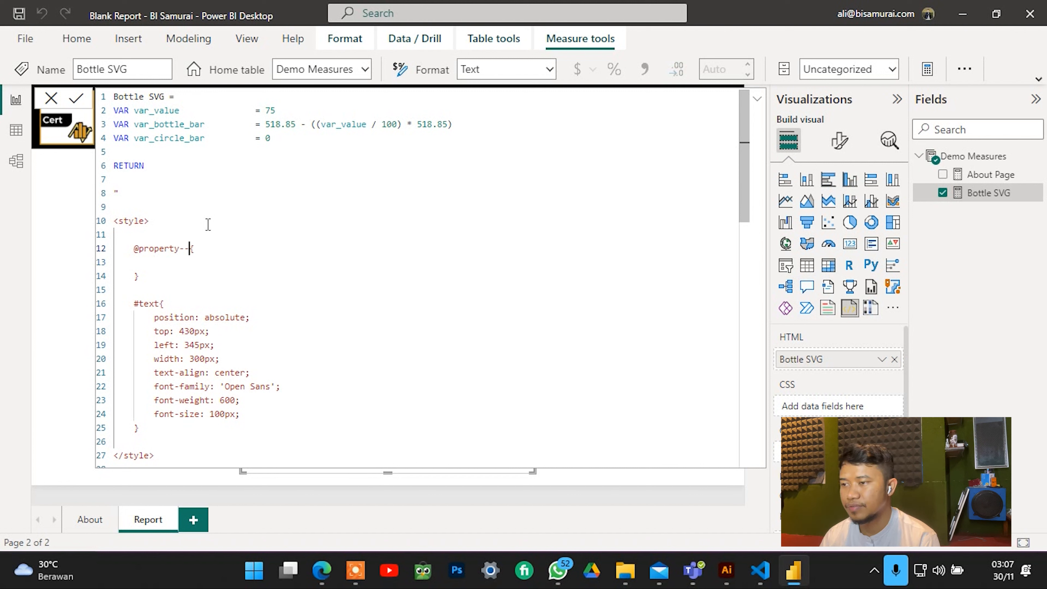
{"action": "type", "text": "m"}
{"action": "key", "text": "Down"}
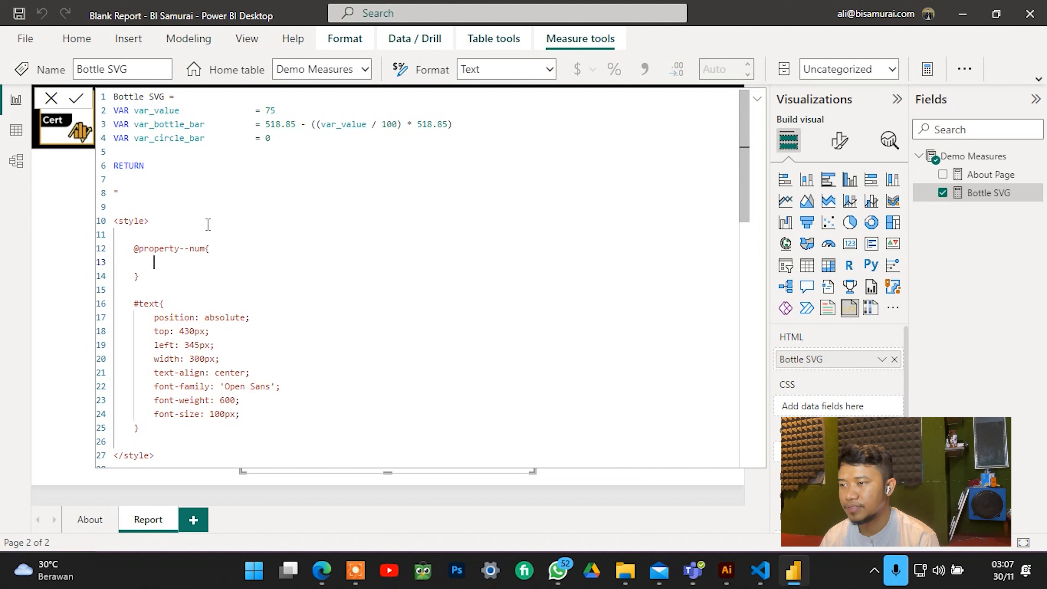
{"action": "type", "text": "synta"}
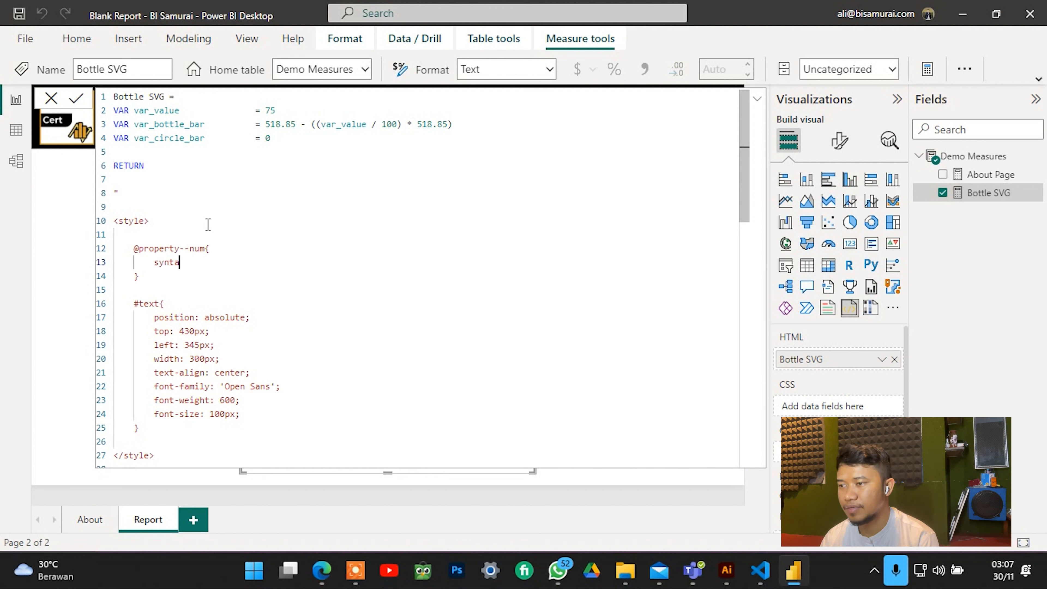
{"action": "type", "text": "x"}
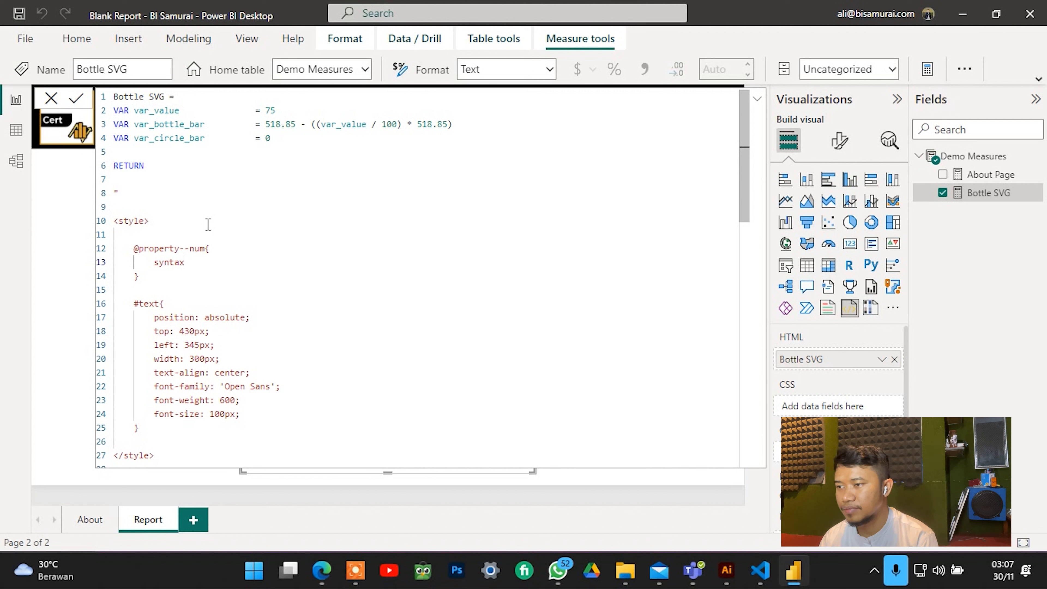
{"action": "type", "text": ": ''"}
{"action": "key", "text": "Left"}
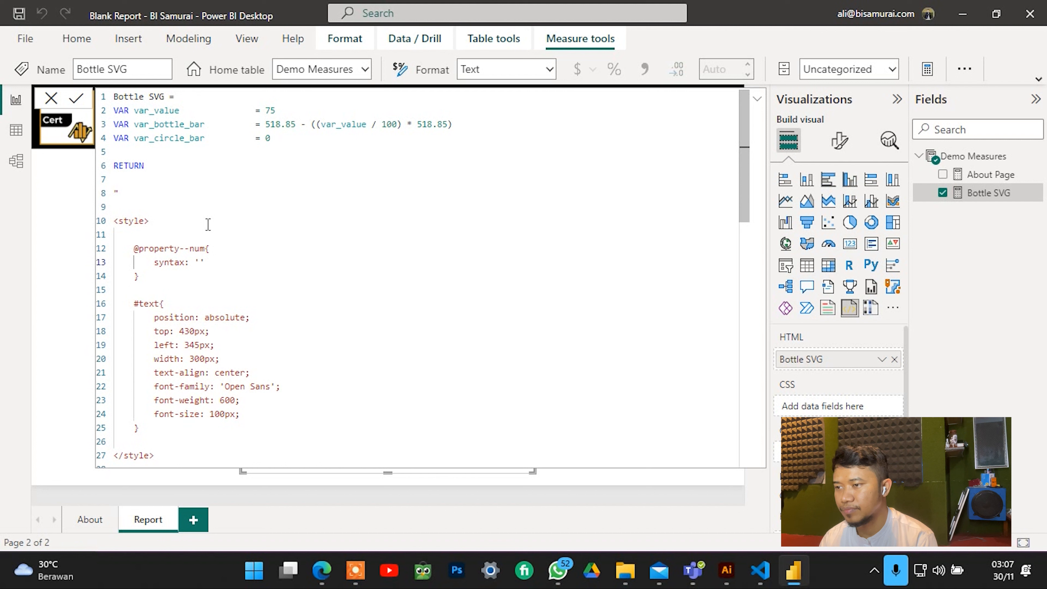
{"action": "type", "text": "<in>"}
{"action": "key", "text": "Left"}
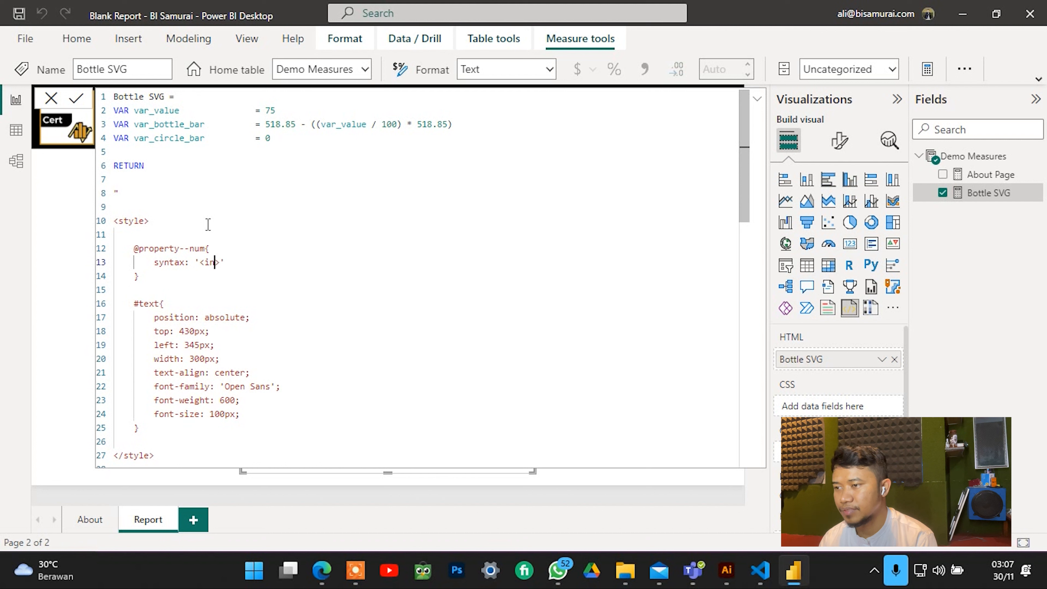
{"action": "type", "text": "teger"}
{"action": "key", "text": "Right"}
{"action": "key", "text": "Right"}
{"action": "type", "text": ";"}
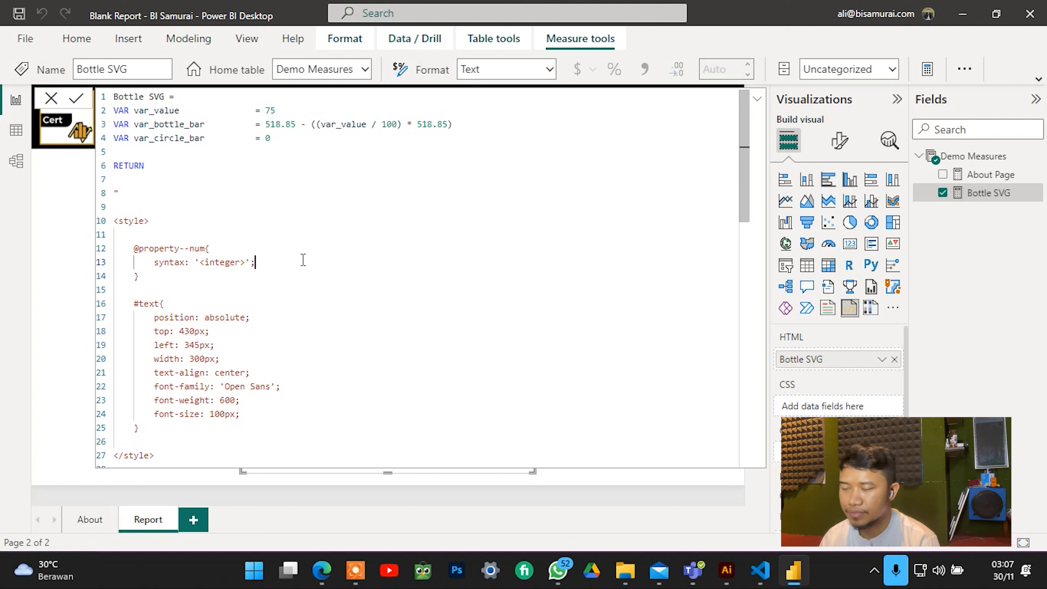
Add the declaration initial-value: 0; on a new line below the syntax declaration.
{"action": "key", "text": "Return"}
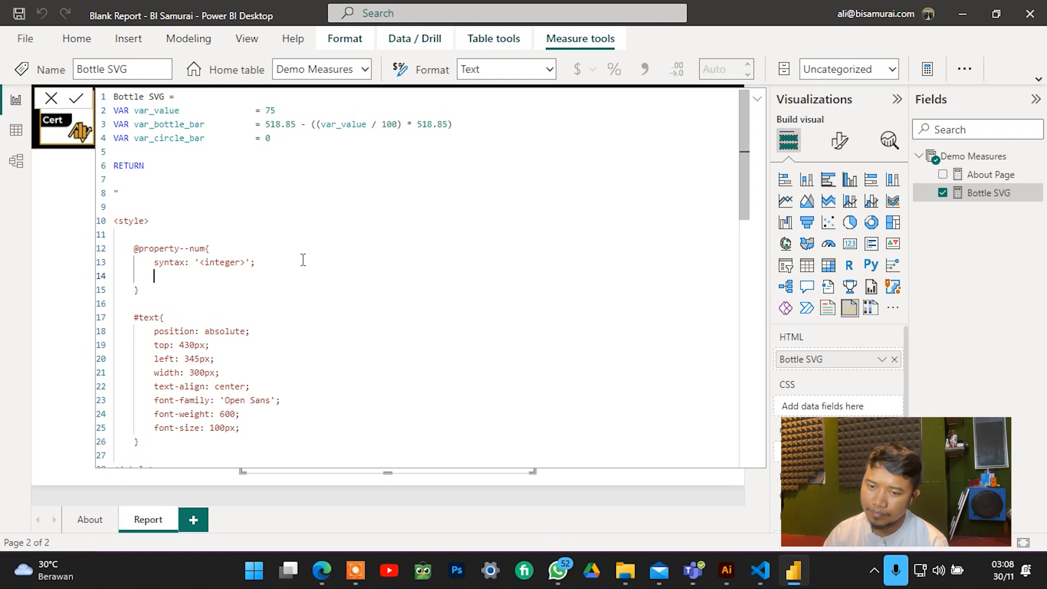
{"action": "type", "text": "initial"}
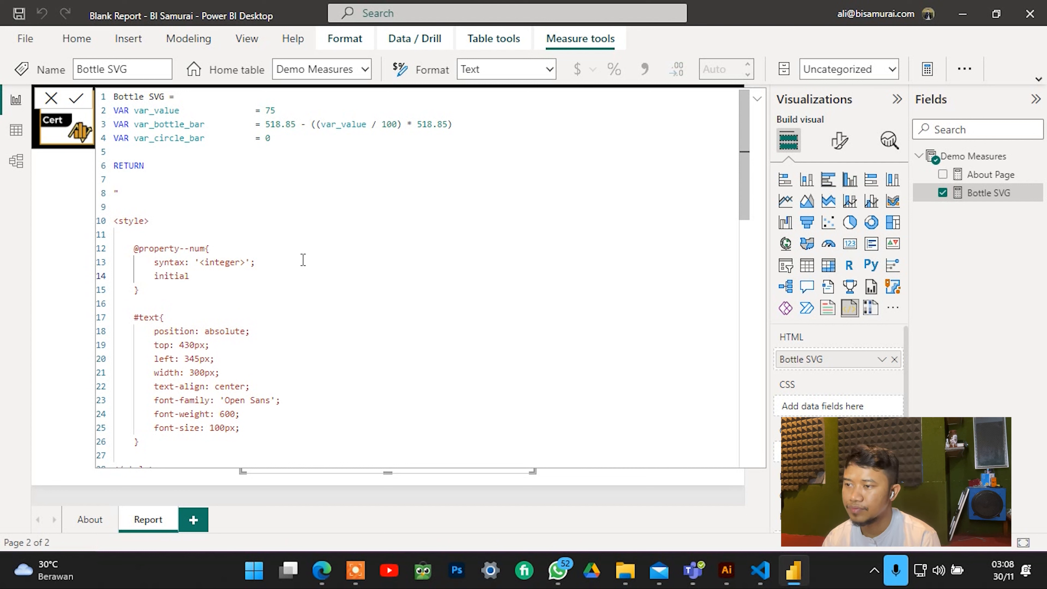
{"action": "type", "text": "-value"}
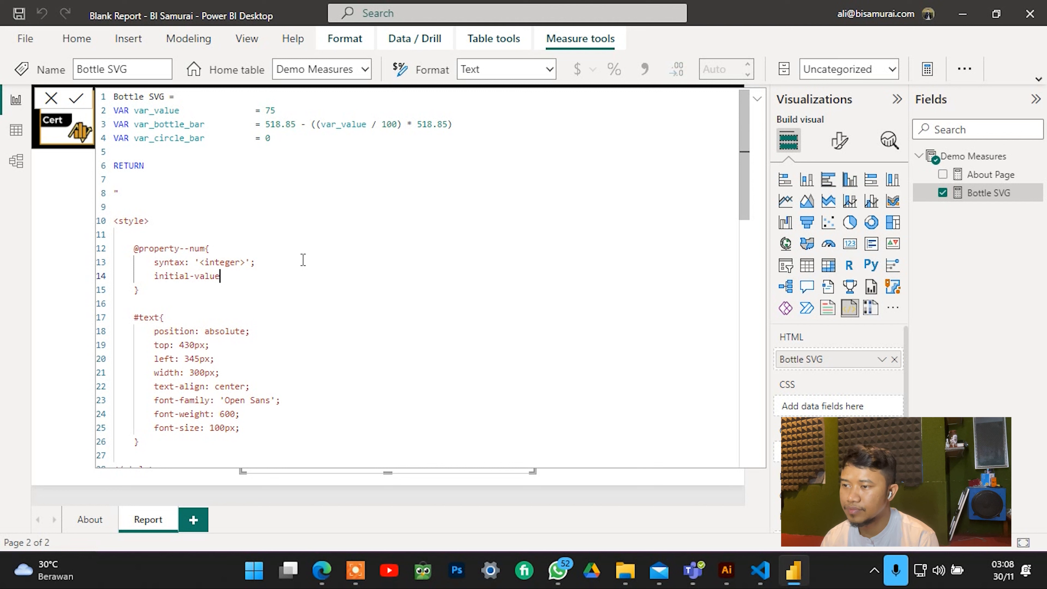
{"action": "type", "text": ": "}
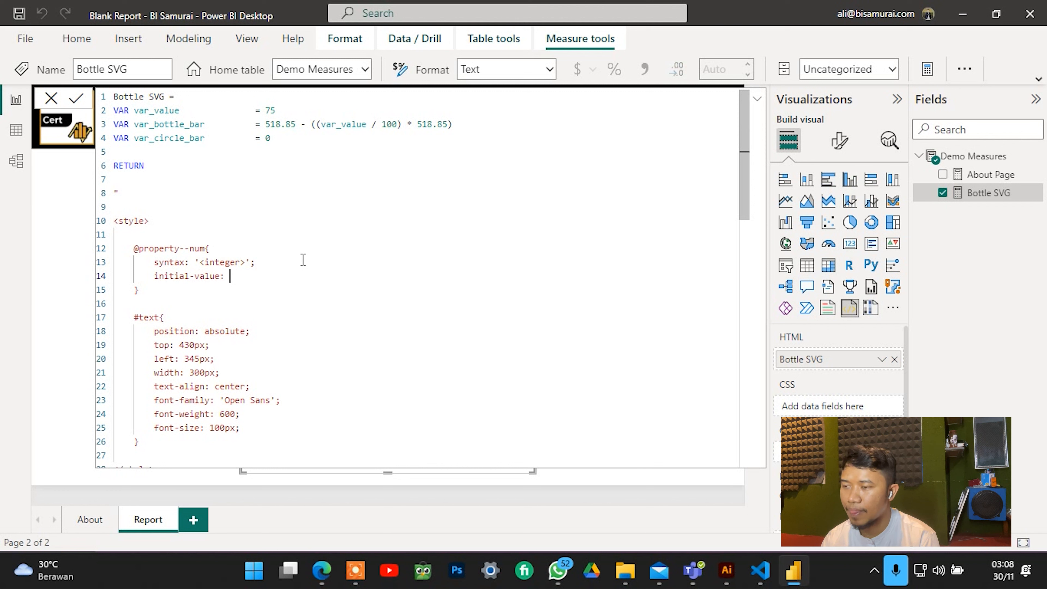
{"action": "type", "text": "0;"}
{"action": "key", "text": "Return"}
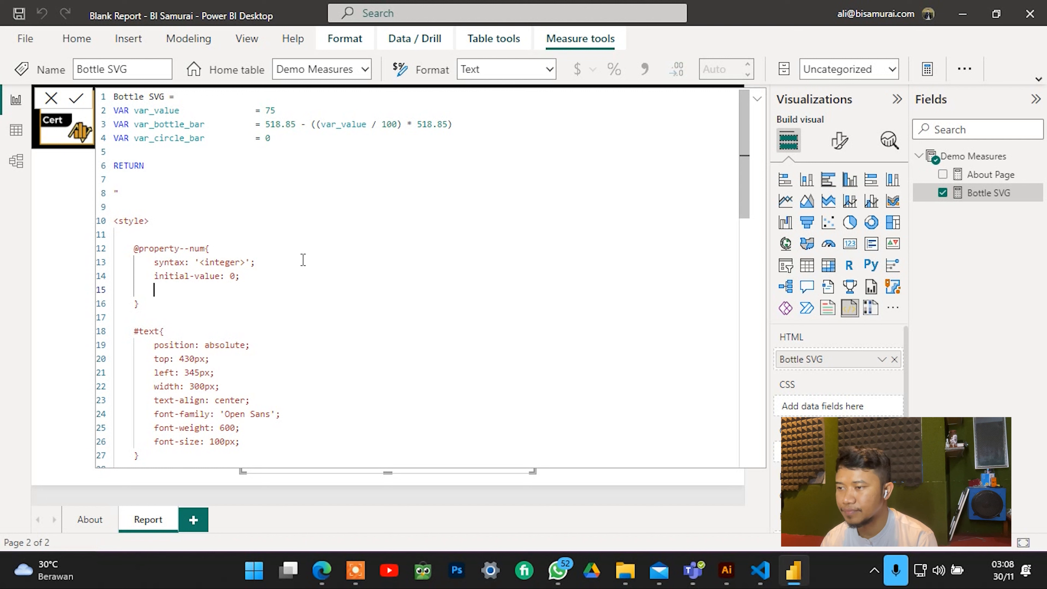
{"action": "type", "text": "inherits"}
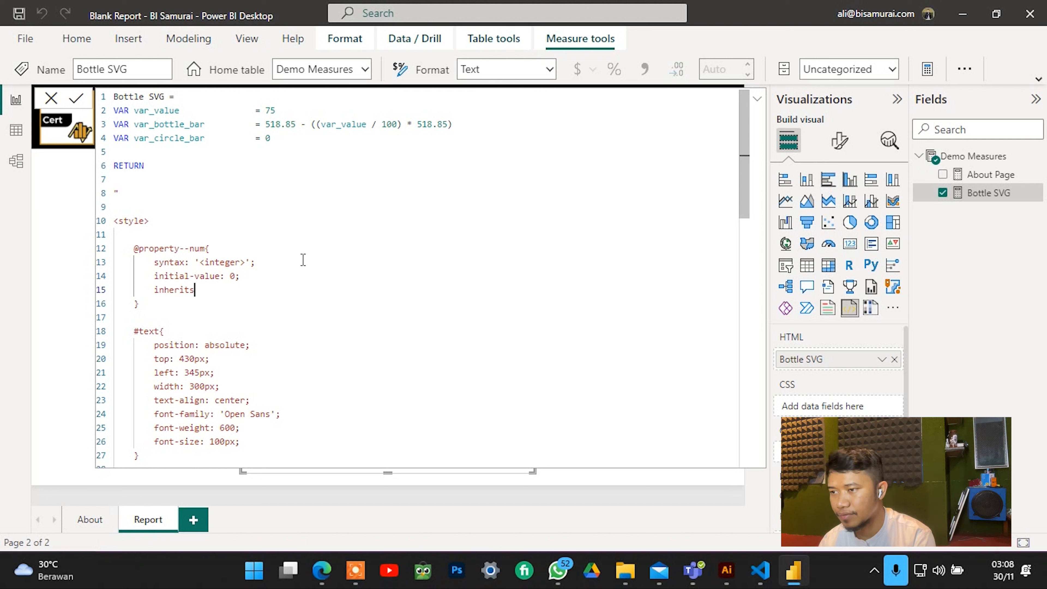
{"action": "type", "text": ":"}
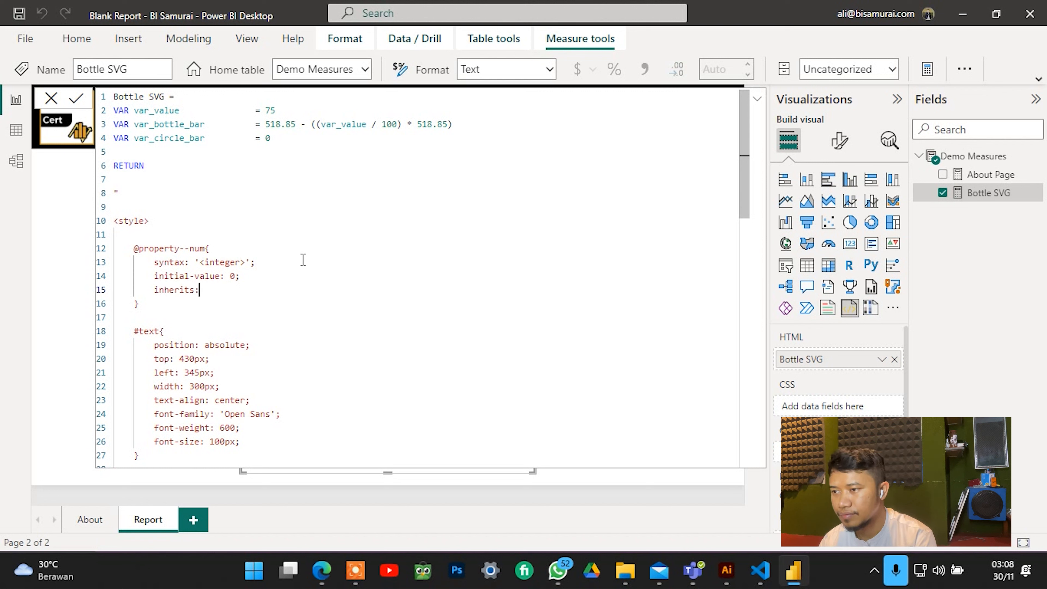
{"action": "type", "text": " fal"}
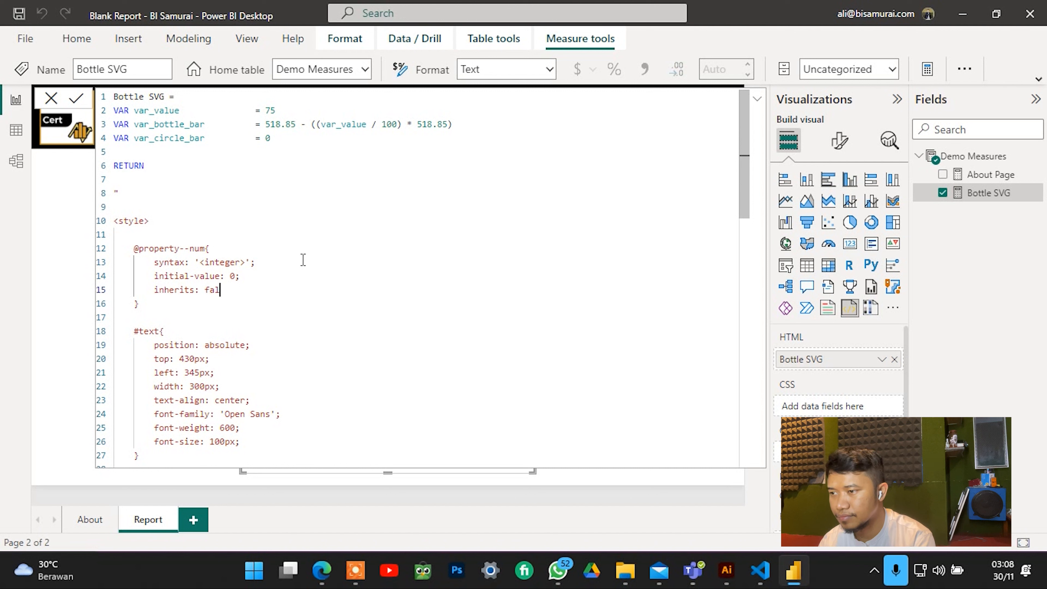
{"action": "type", "text": "se;"}
{"action": "key", "text": "Down"}
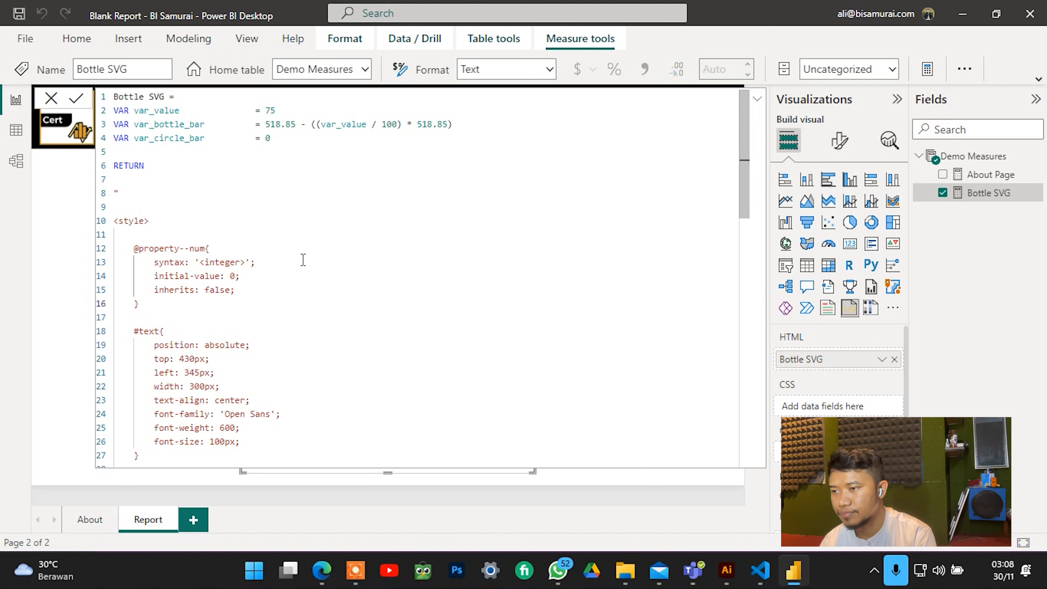
Add the declaration counter-set: num var(--num); after the font-size declaration in the #text rule.
{"action": "scroll", "coordinate": [303, 260], "scroll_direction": "down", "scroll_amount": 3}
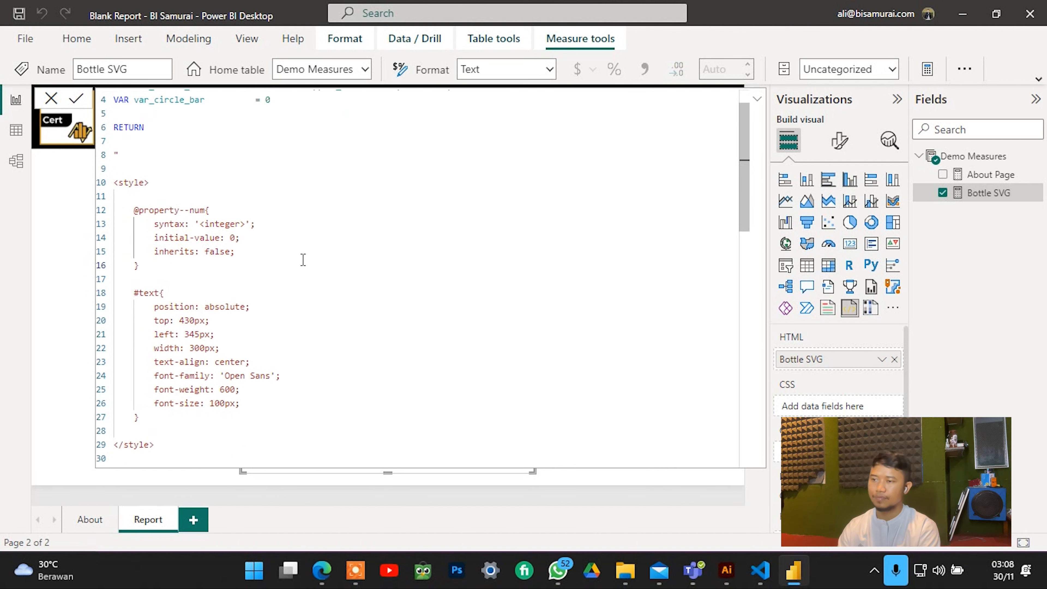
{"action": "left_click", "coordinate": [283, 326]}
{"action": "key", "text": "Return"}
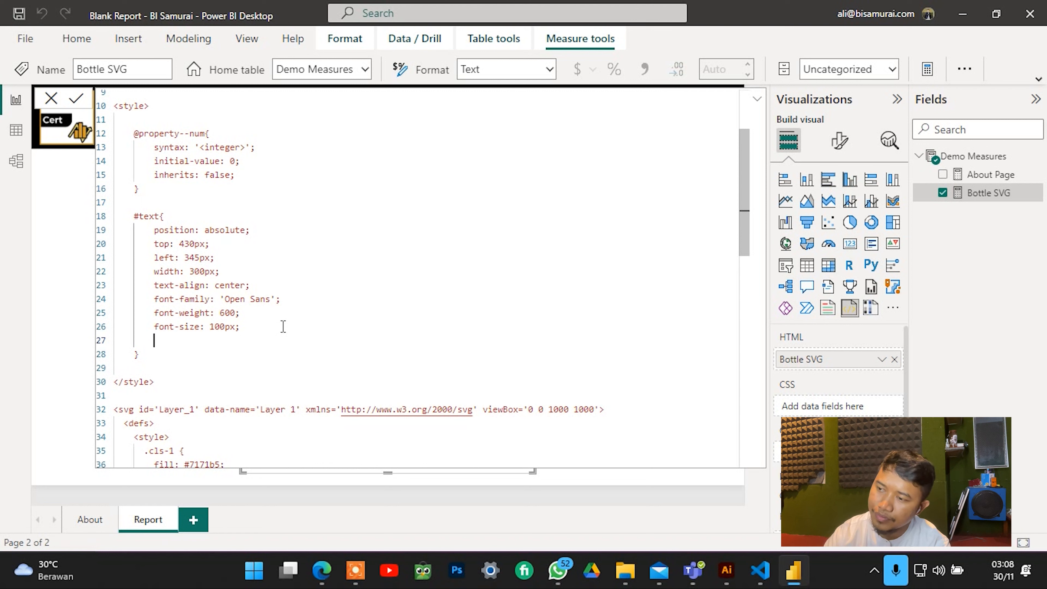
{"action": "type", "text": "counte"}
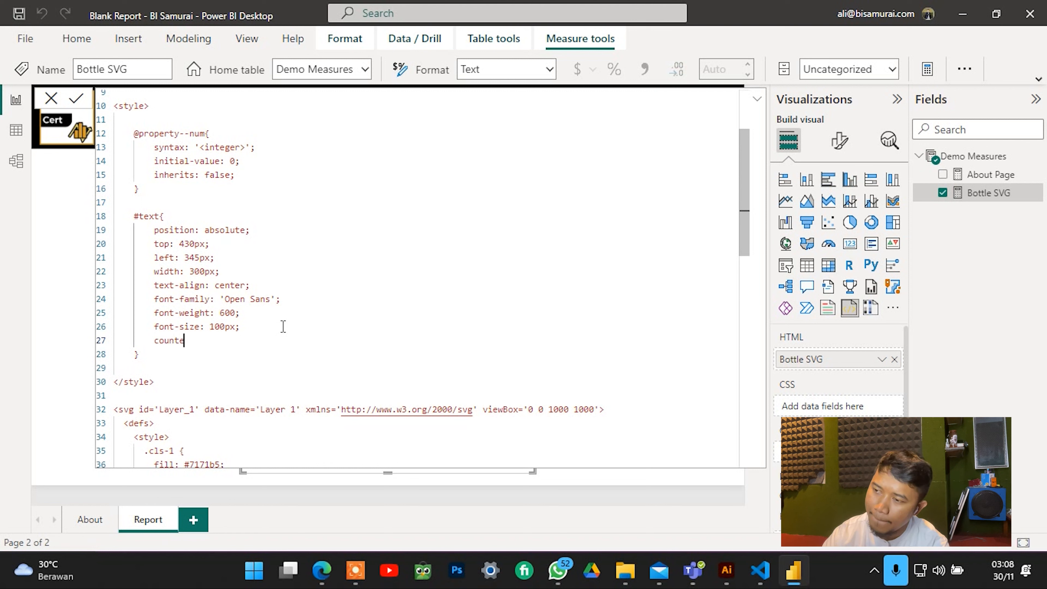
{"action": "type", "text": "r:"}
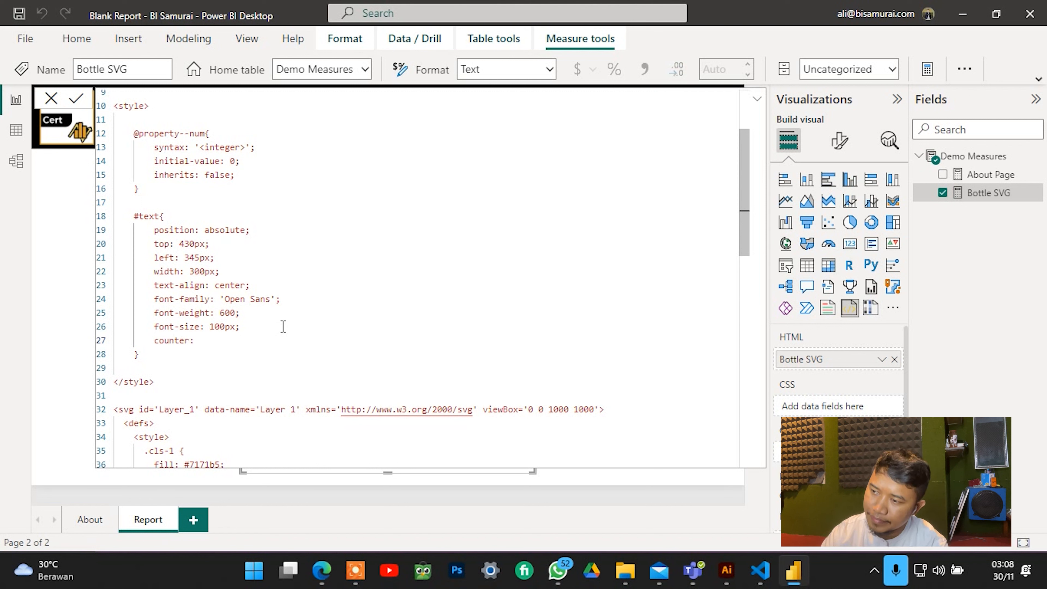
{"action": "key", "text": "BackSpace"}
{"action": "type", "text": "-set: num"}
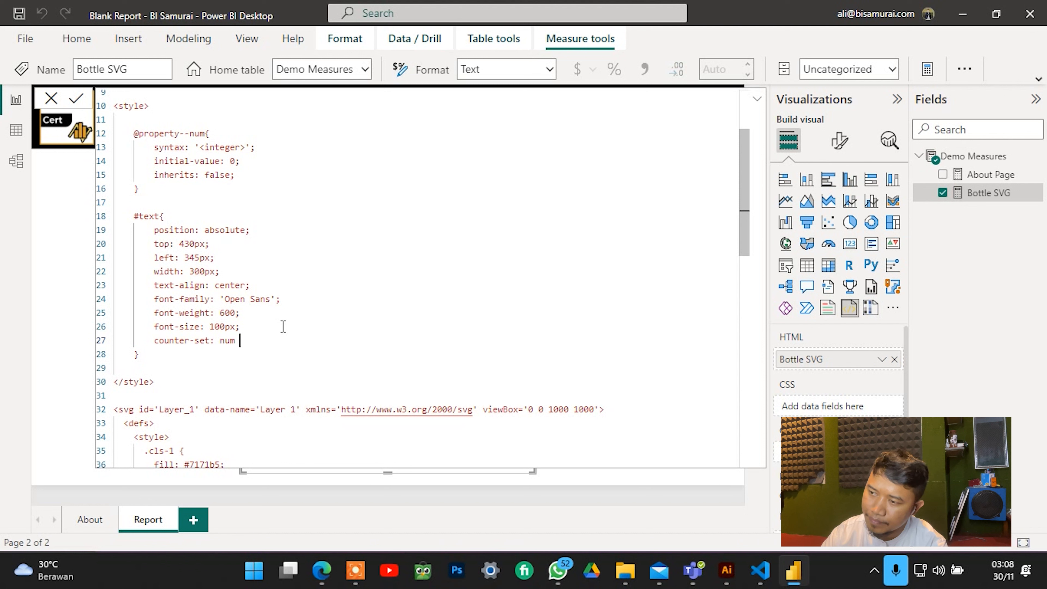
{"action": "type", "text": " var()"}
{"action": "key", "text": "Left"}
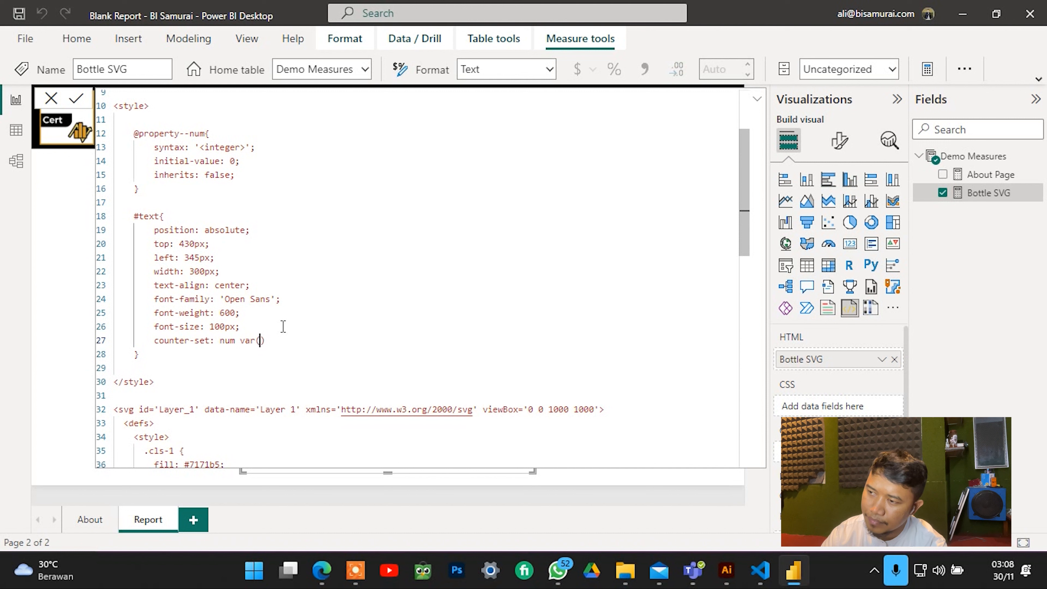
{"action": "type", "text": "--num);"}
Insert two more blank lines between the #text rule and the closing style tag.
{"action": "scroll", "coordinate": [233, 355], "scroll_direction": "down", "scroll_amount": 2}
{"action": "left_click", "coordinate": [242, 292]}
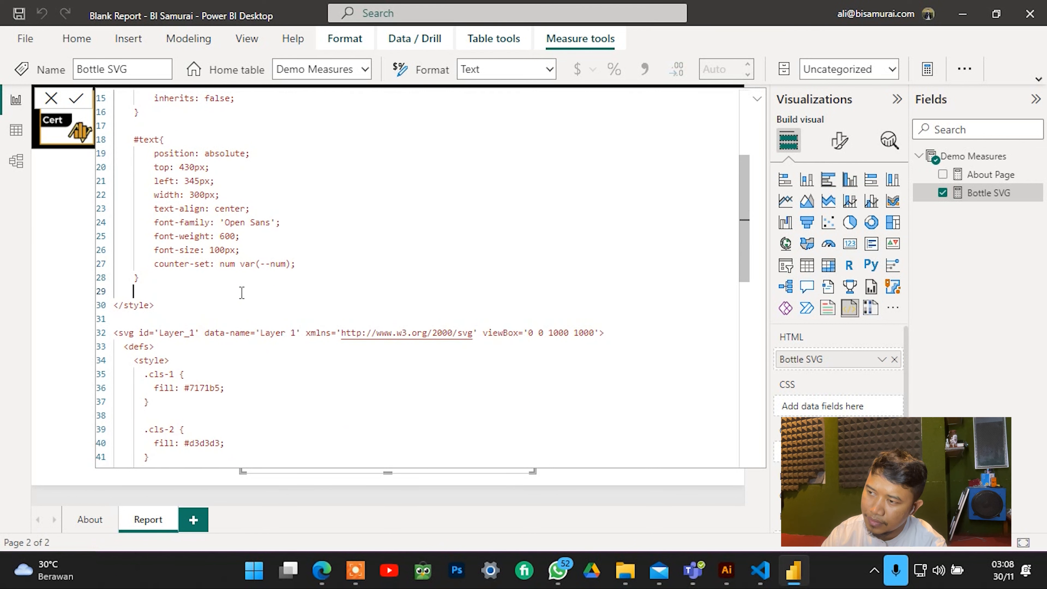
{"action": "key", "text": "Return"}
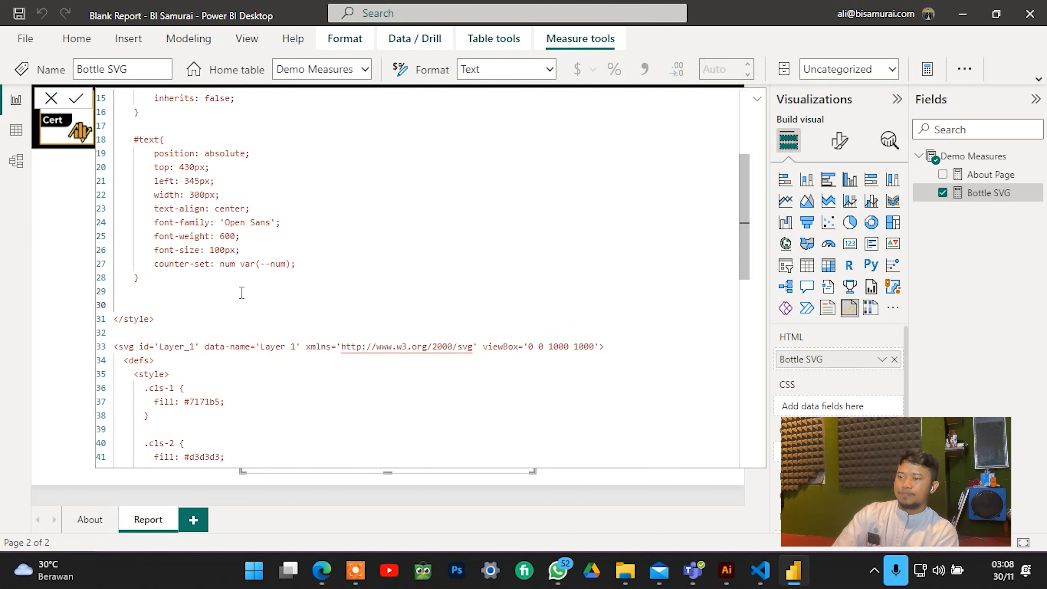
{"action": "key", "text": "Return"}
{"action": "key", "text": "Up"}
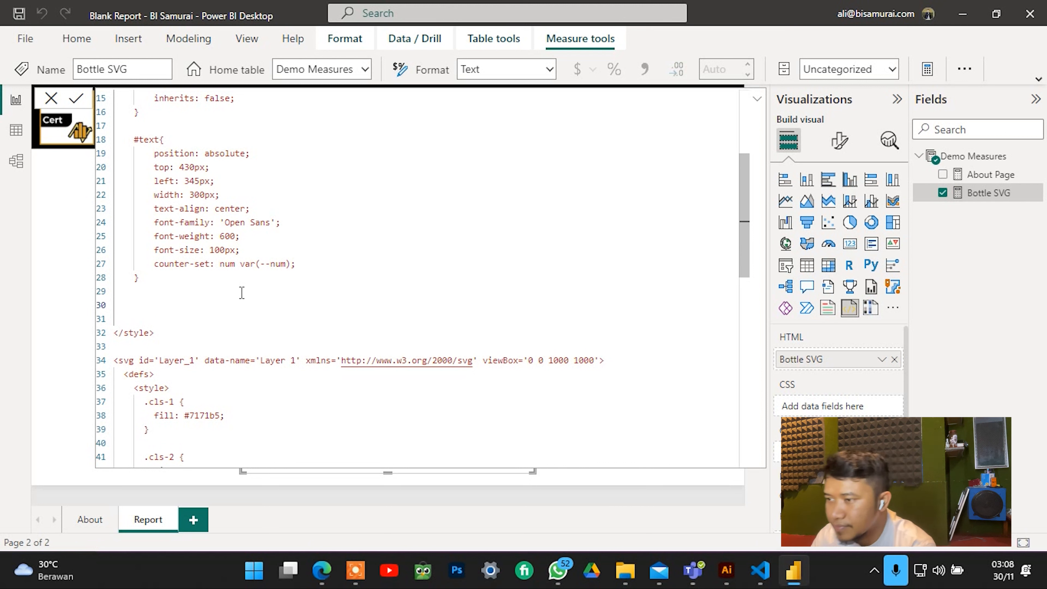
{"action": "key", "text": "Tab"}
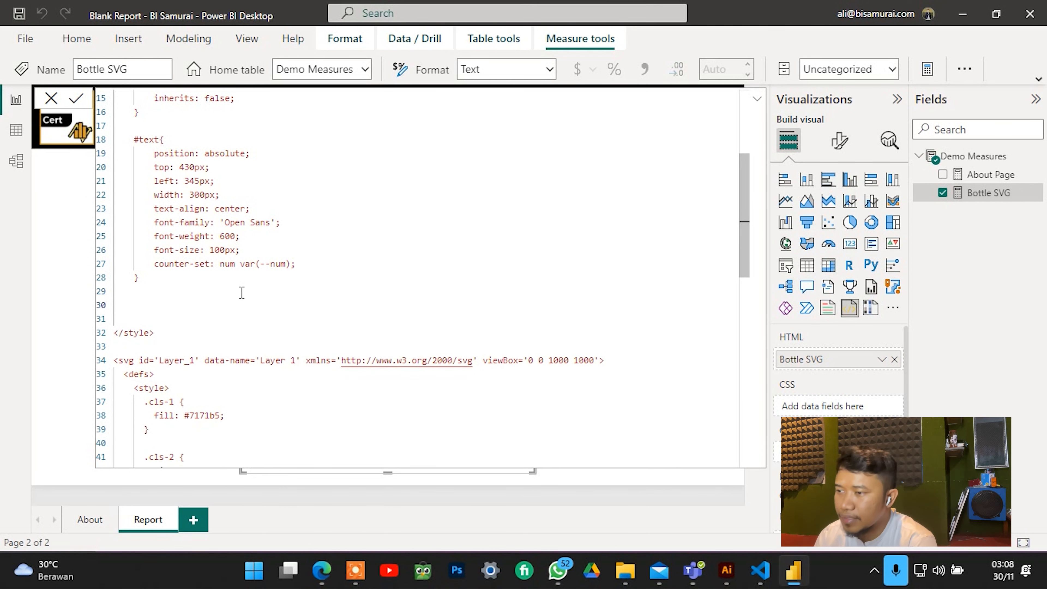
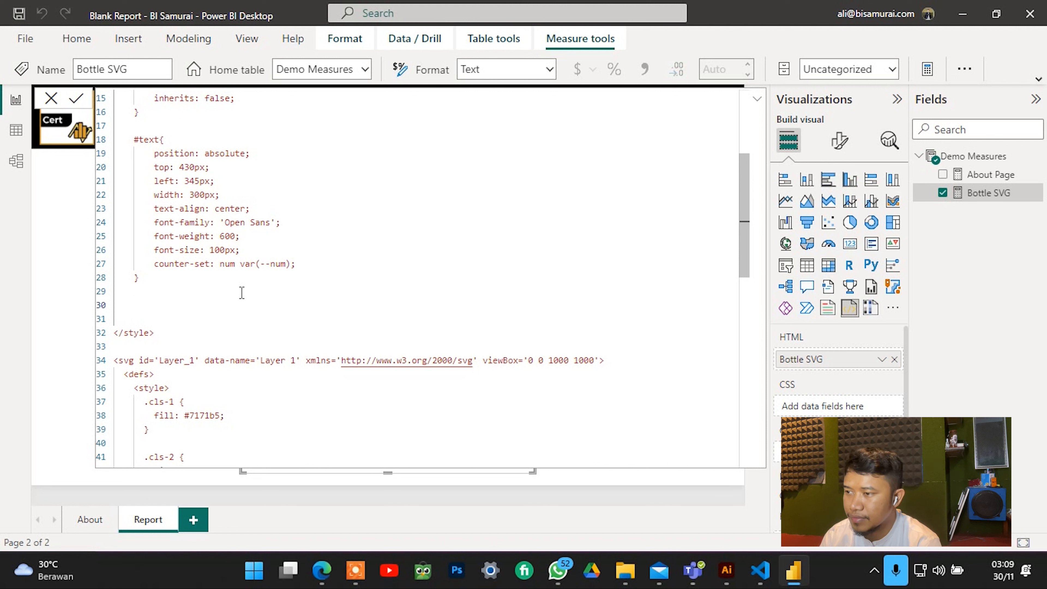
Write an empty .text{ } rule below the #text rule for the label div's text class, with a blank line between its braces.
{"action": "left_click_drag", "start_coordinate": [744, 250], "coordinate": [750, 439]}
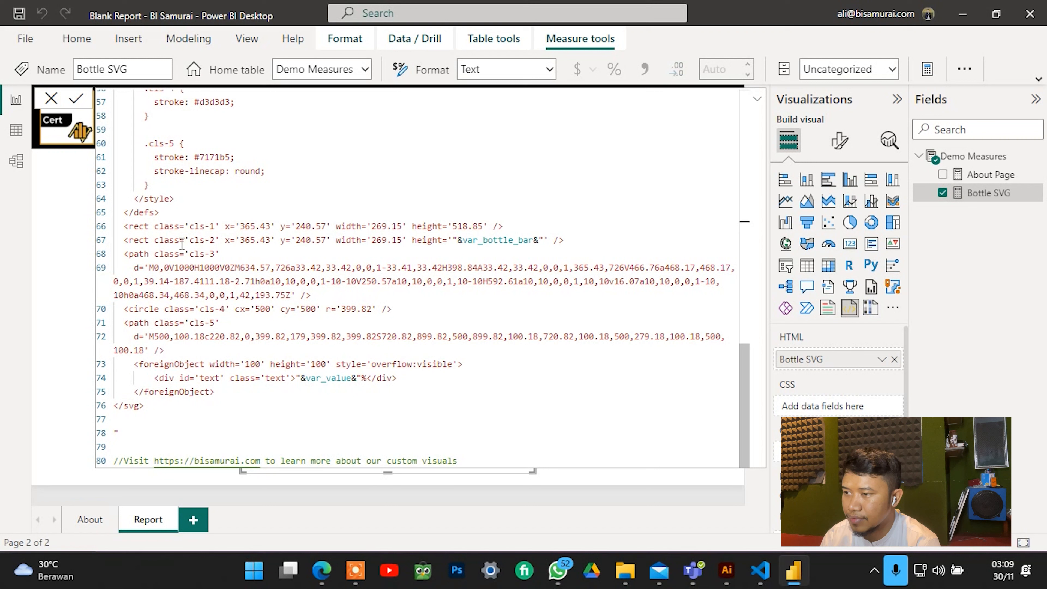
{"action": "scroll", "coordinate": [181, 243], "scroll_direction": "up", "scroll_amount": 1}
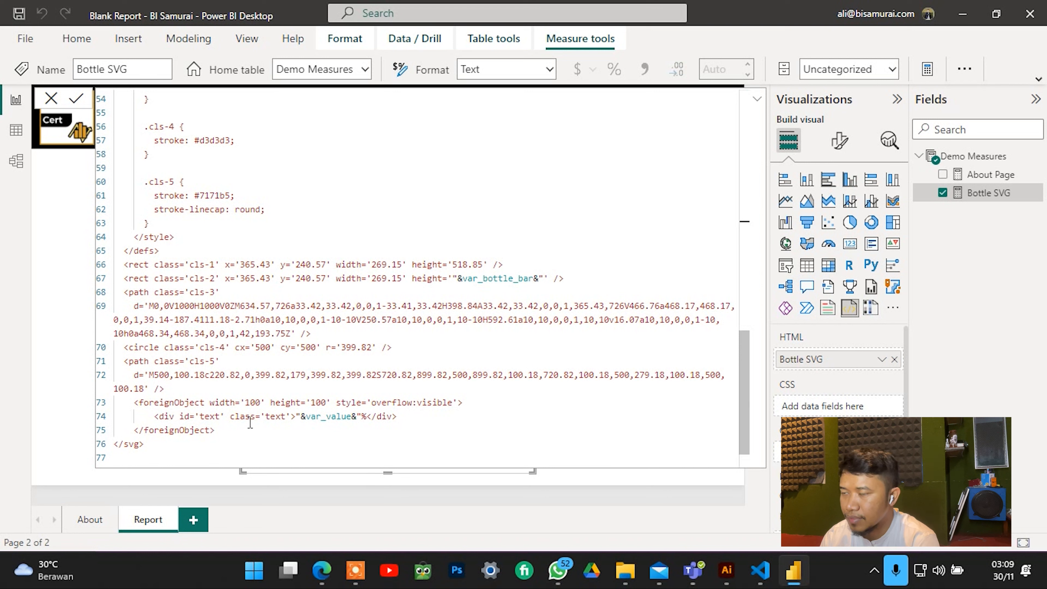
{"action": "left_click_drag", "start_coordinate": [225, 417], "coordinate": [301, 417]}
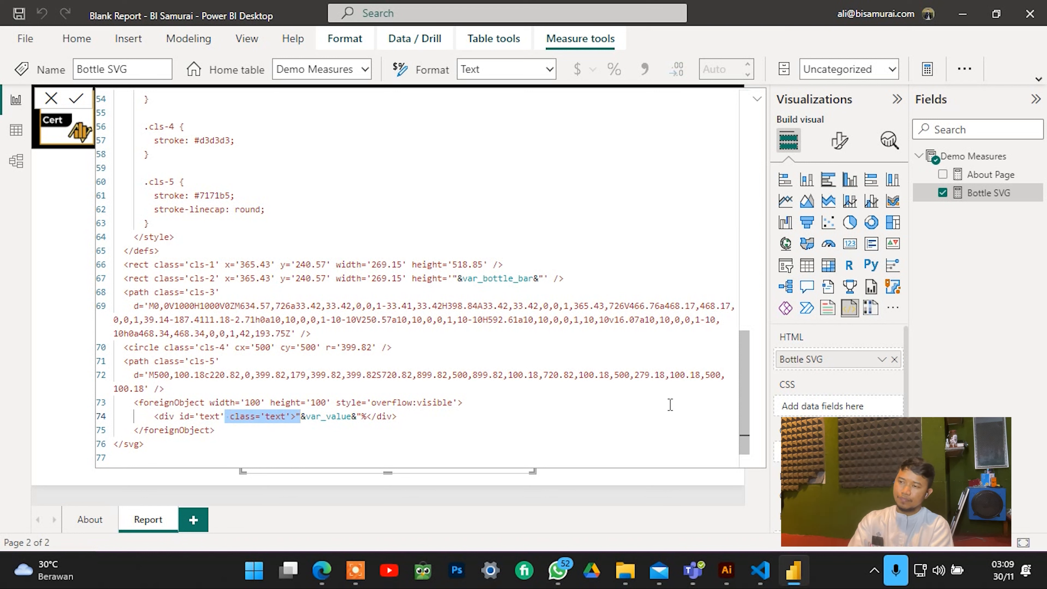
{"action": "left_click_drag", "start_coordinate": [744, 401], "coordinate": [742, 213]}
{"action": "left_click", "coordinate": [712, 191]}
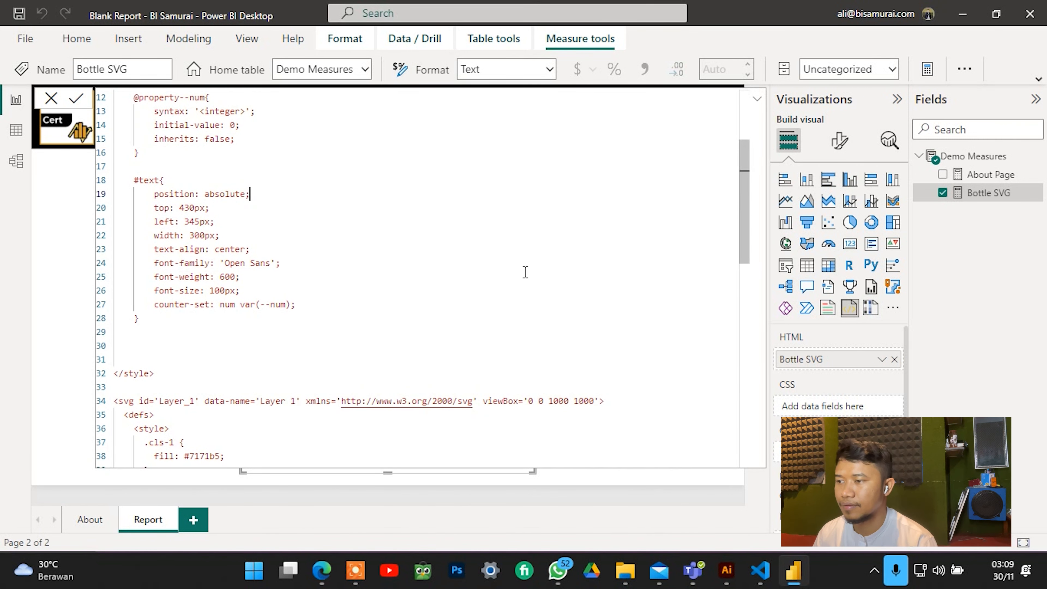
{"action": "left_click", "coordinate": [183, 342]}
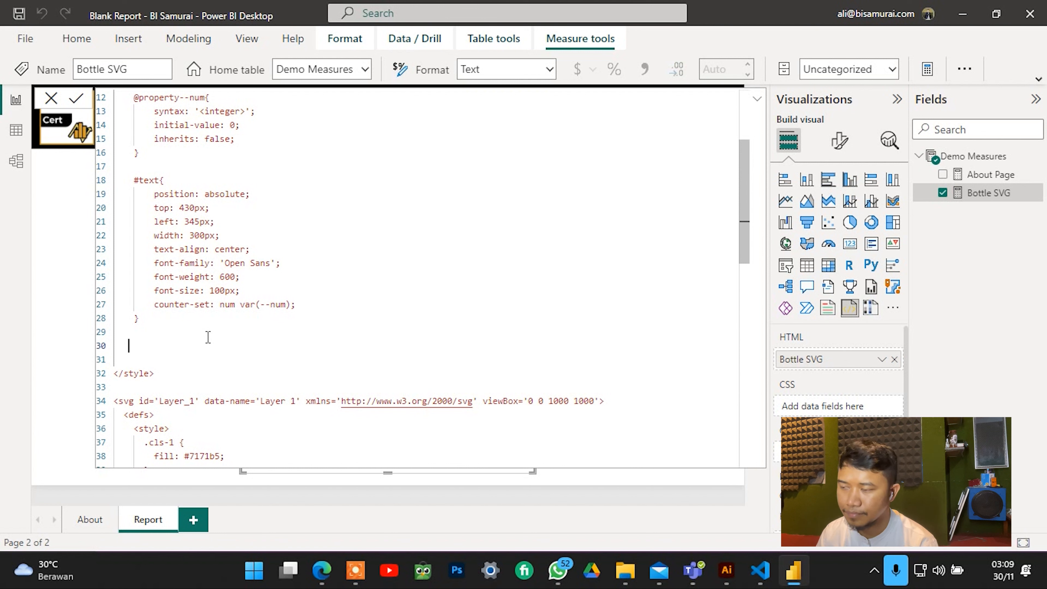
{"action": "key", "text": "BackSpace"}
{"action": "key", "text": "BackSpace"}
{"action": "key", "text": "shift+Return"}
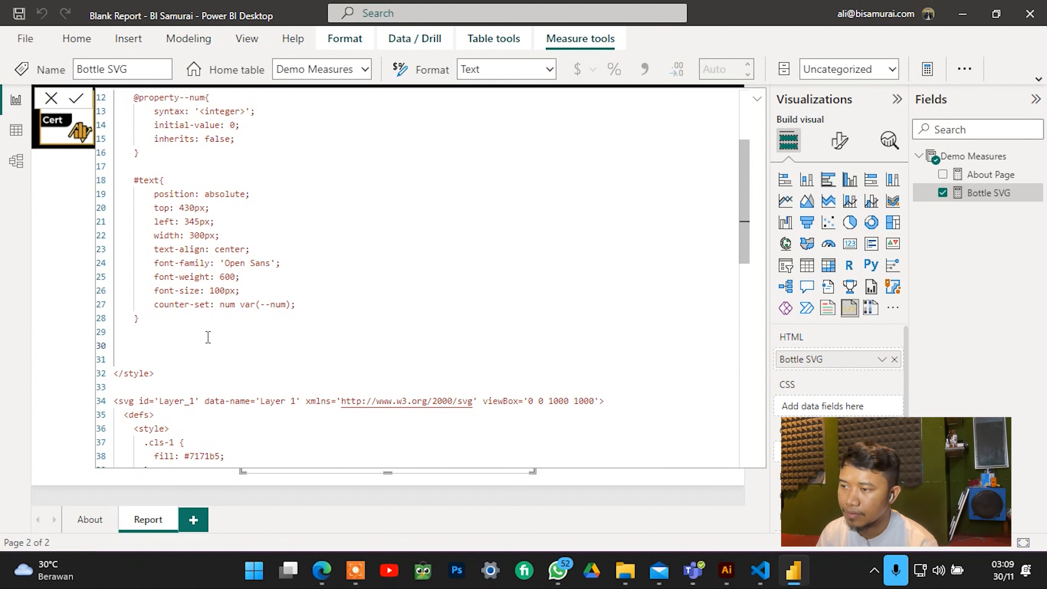
{"action": "type", "text": ".text"}
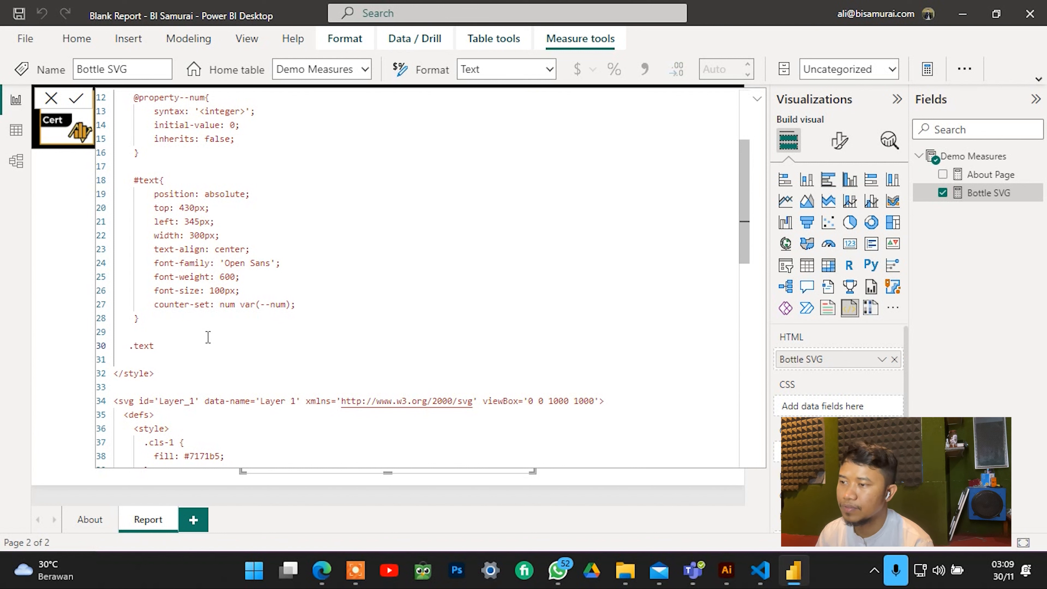
{"action": "type", "text": "{"}
{"action": "key", "text": "shift+Return"}
{"action": "key", "text": "shift+Return"}
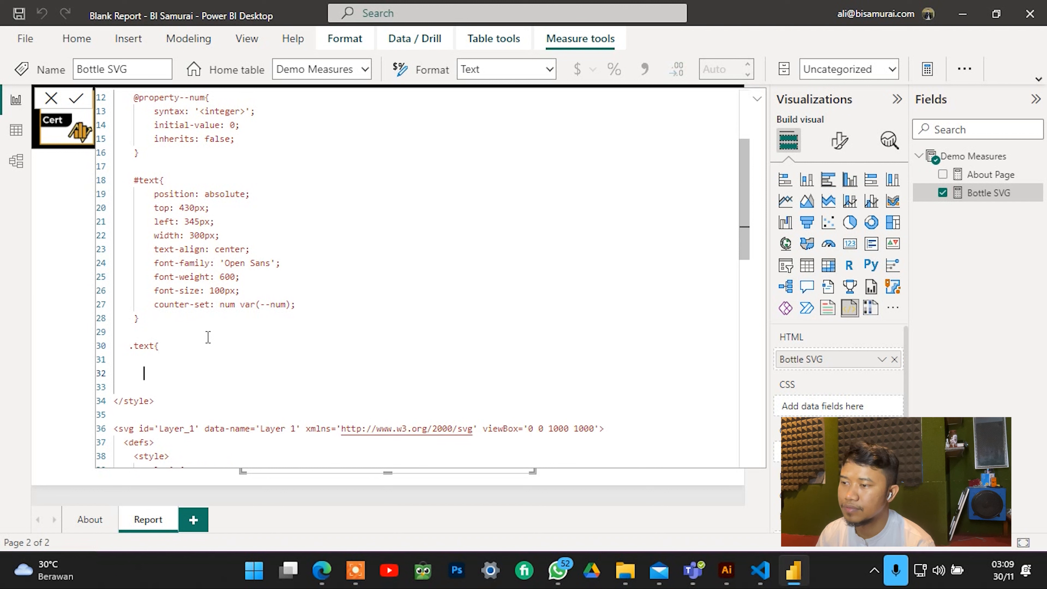
{"action": "type", "text": "}"}
{"action": "key", "text": "Up"}
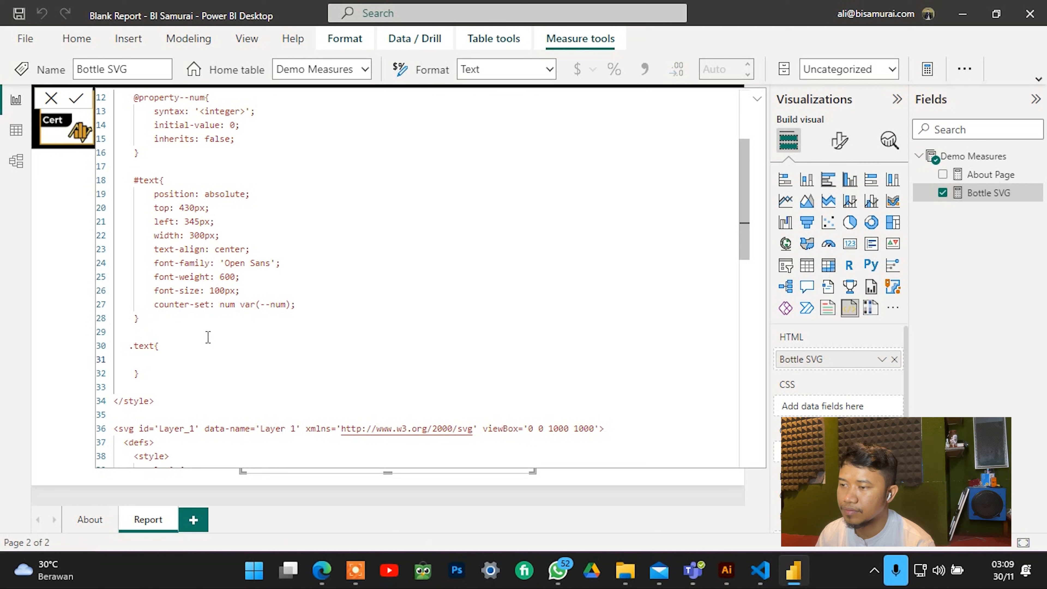
{"action": "type", "text": "ani"}
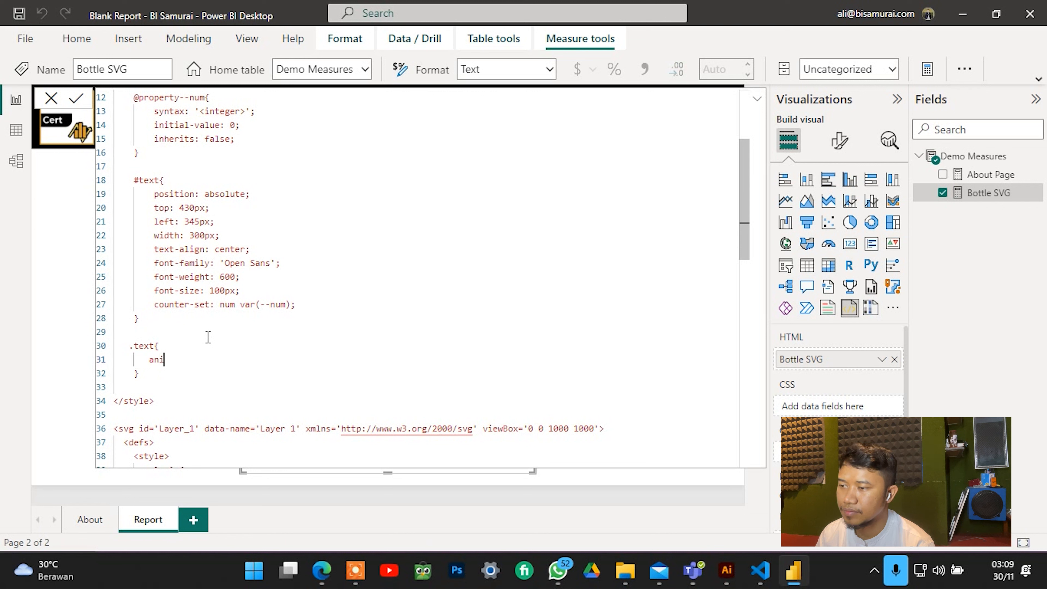
{"action": "key", "text": "BackSpace"}
{"action": "key", "text": "BackSpace"}
{"action": "key", "text": "BackSpace"}
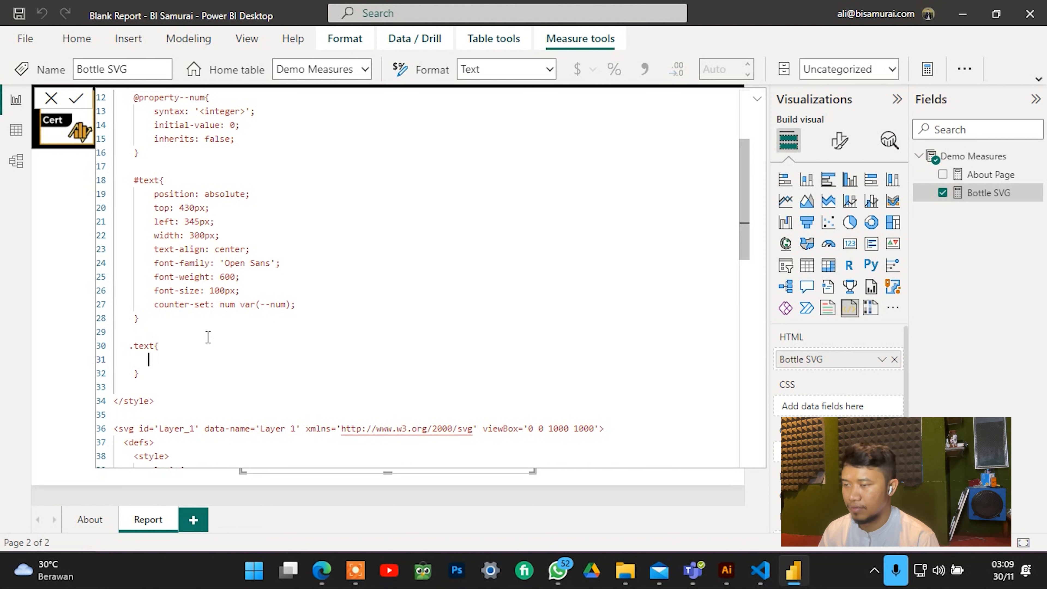
Write an empty #text::after{ } rule below the .text rule, with a blank line between its braces.
{"action": "left_click", "coordinate": [223, 369]}
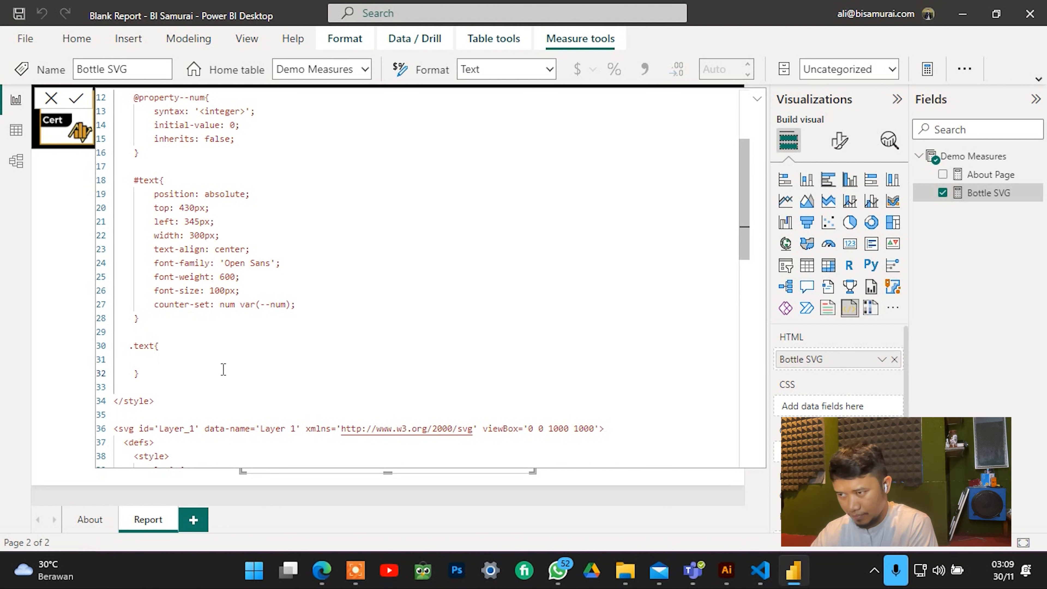
{"action": "key", "text": "Return"}
{"action": "key", "text": "Return"}
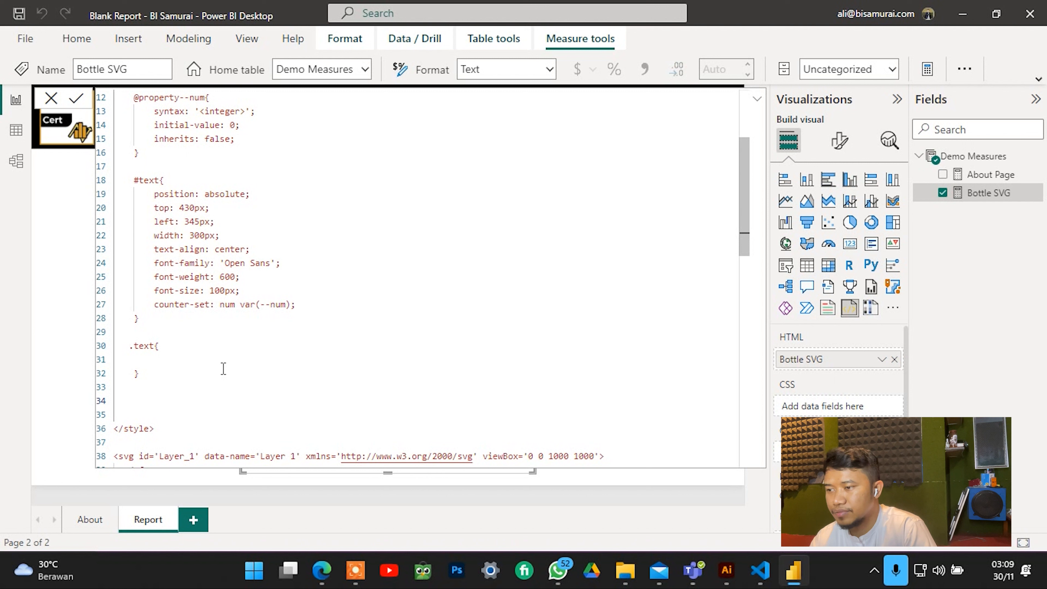
{"action": "type", "text": "#text"}
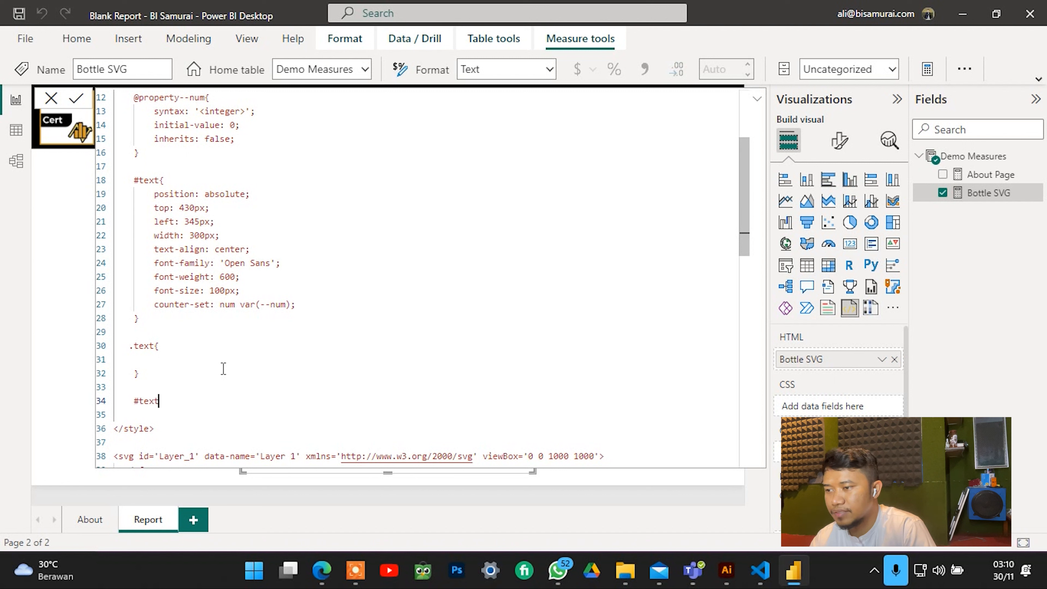
{"action": "type", "text": "::after{"}
{"action": "key", "text": "Return"}
{"action": "key", "text": "Return"}
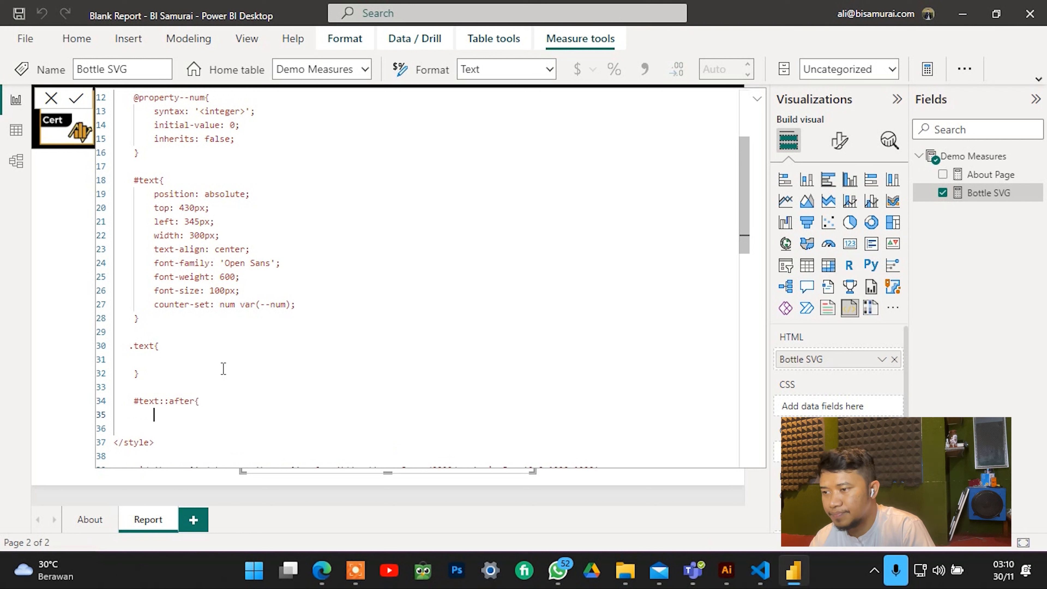
{"action": "type", "text": "}"}
{"action": "key", "text": "BackSpace"}
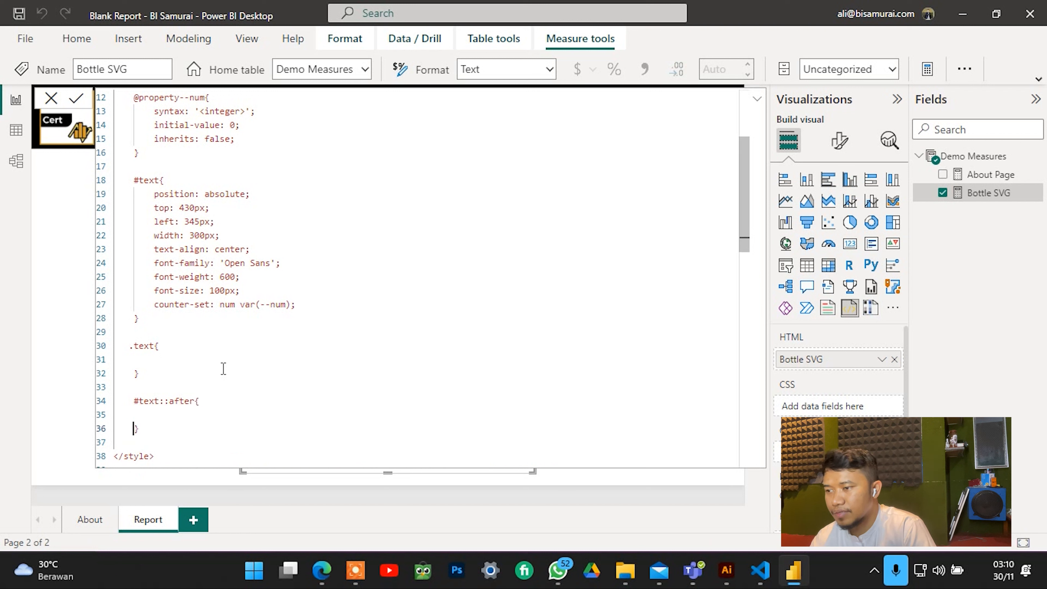
Add the declaration content: counter(num)'%'; inside the #text::after rule.
{"action": "key", "text": "Up"}
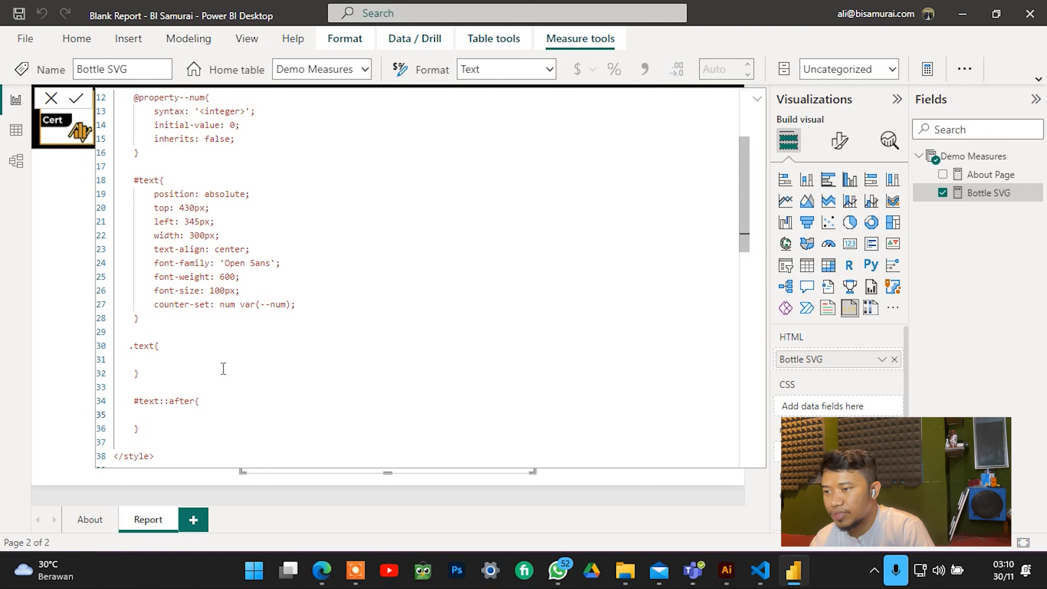
{"action": "type", "text": "co"}
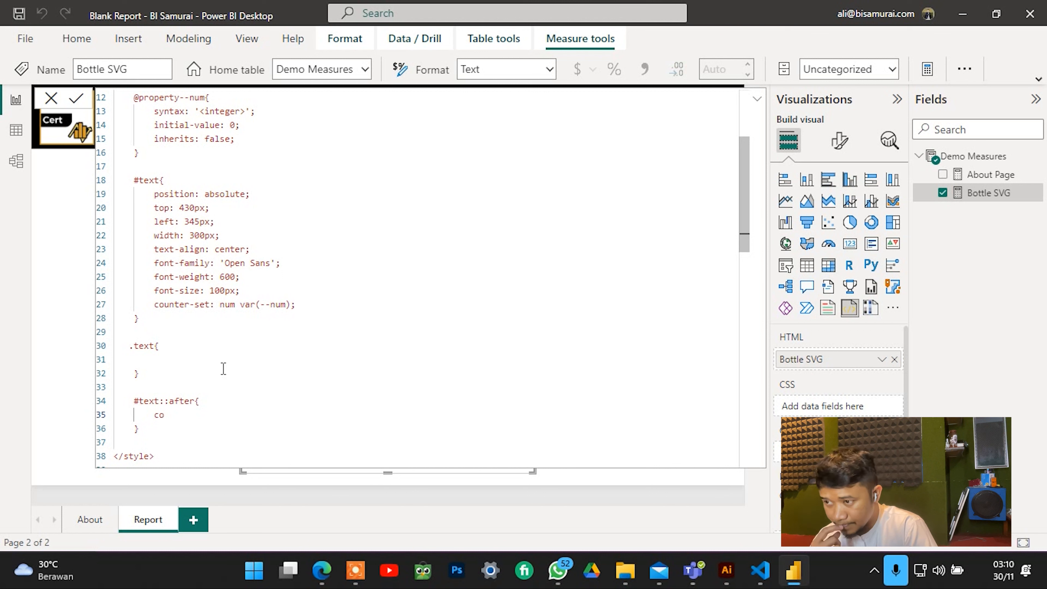
{"action": "type", "text": "ntent"}
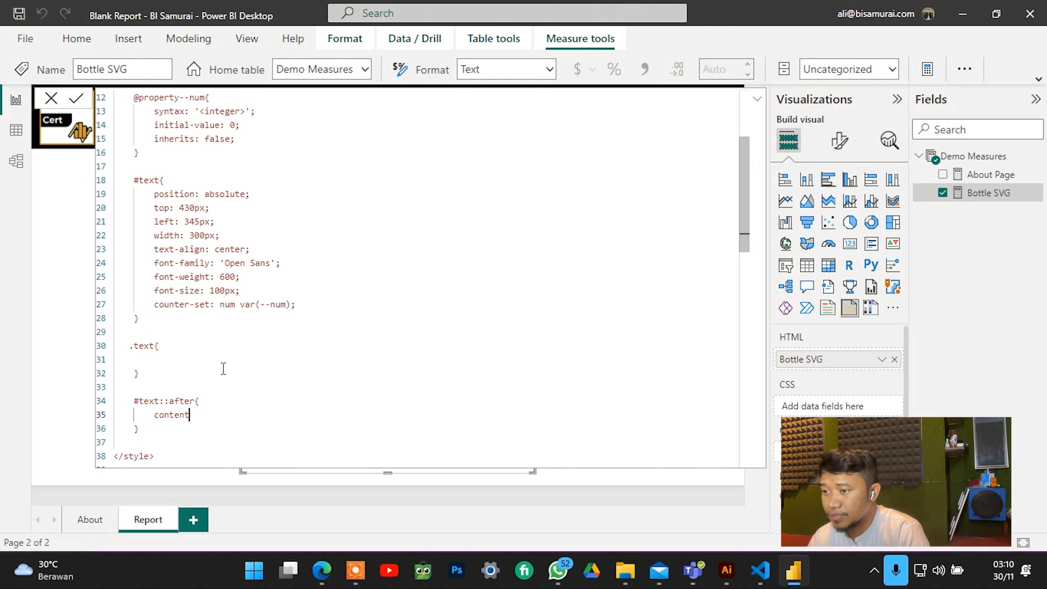
{"action": "type", "text": ": counter"}
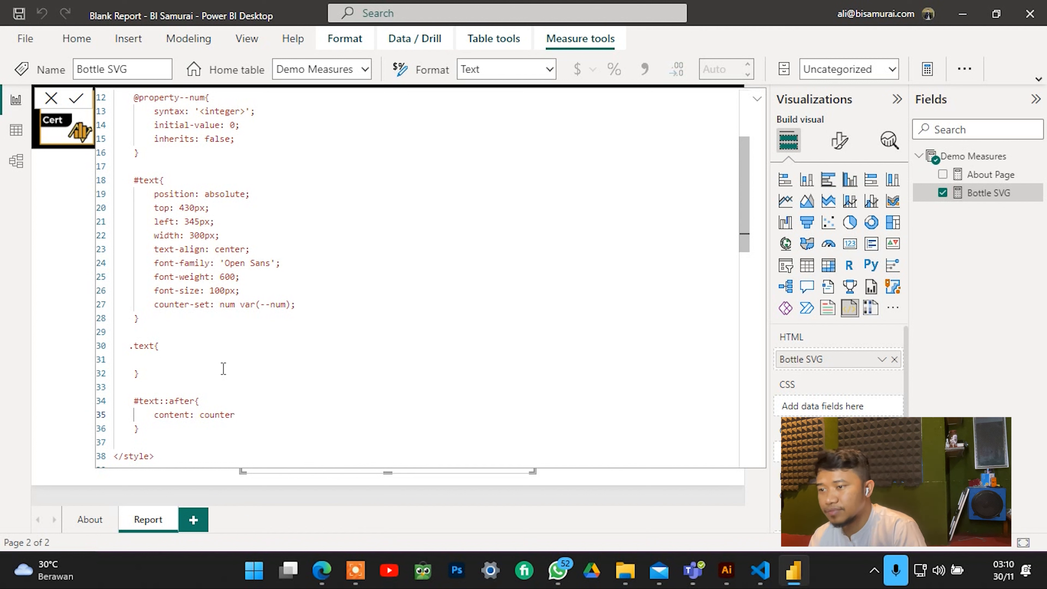
{"action": "type", "text": "("}
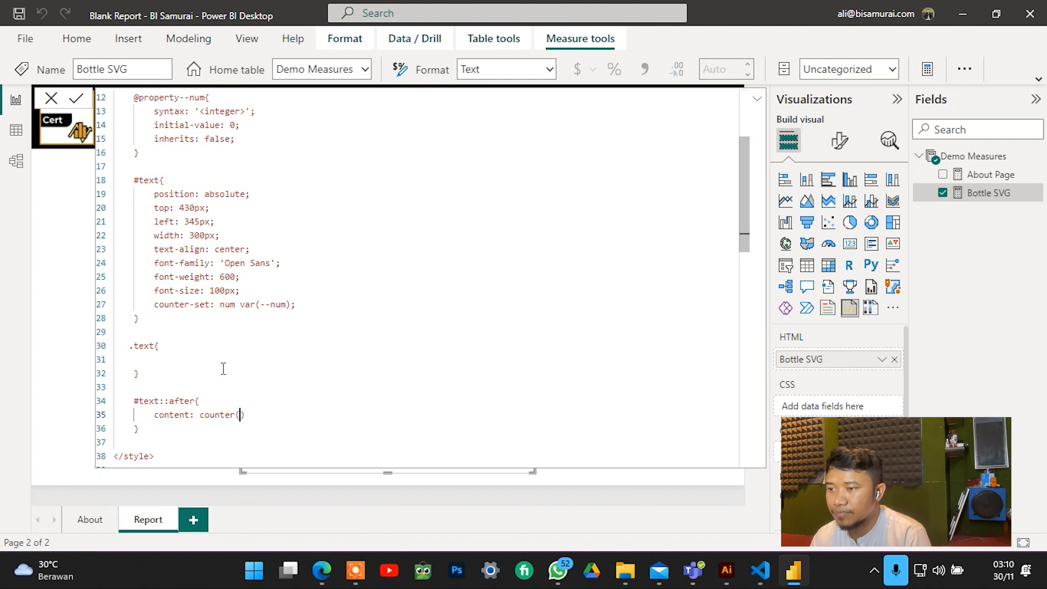
{"action": "type", "text": "num"}
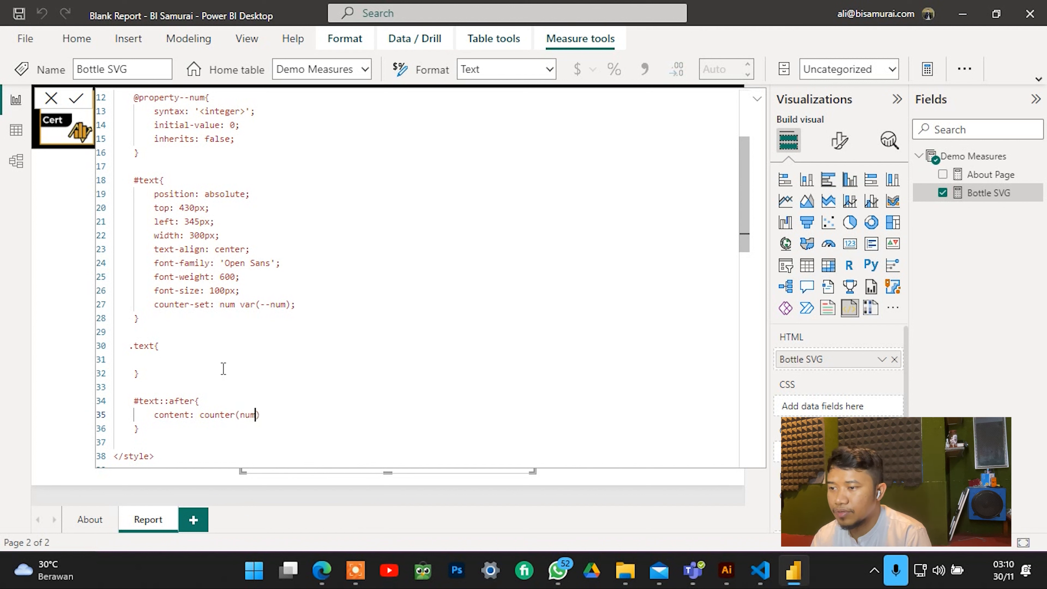
{"action": "key", "text": "Right"}
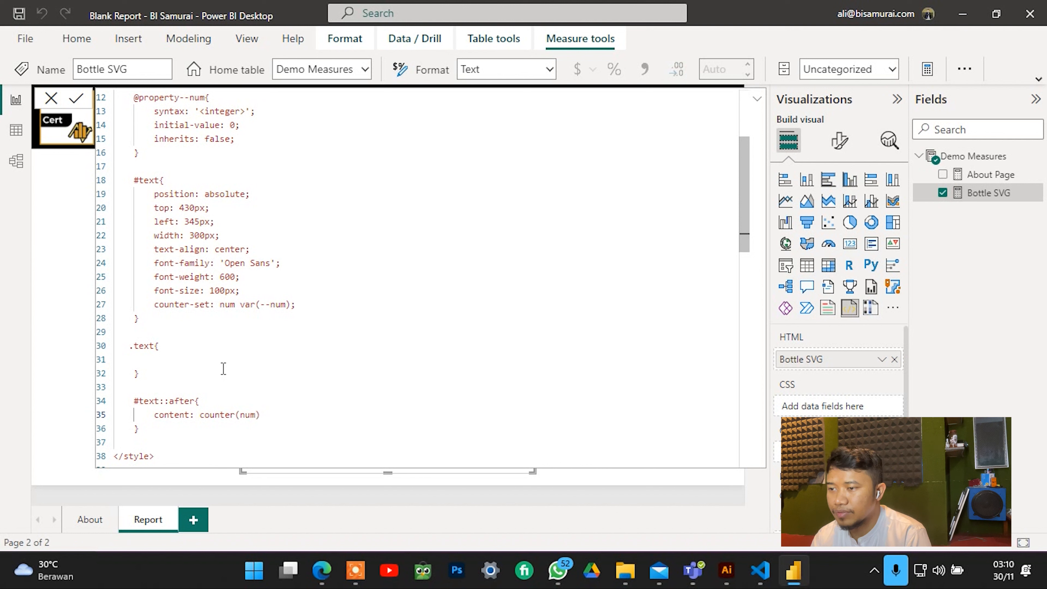
{"action": "type", "text": "'%"}
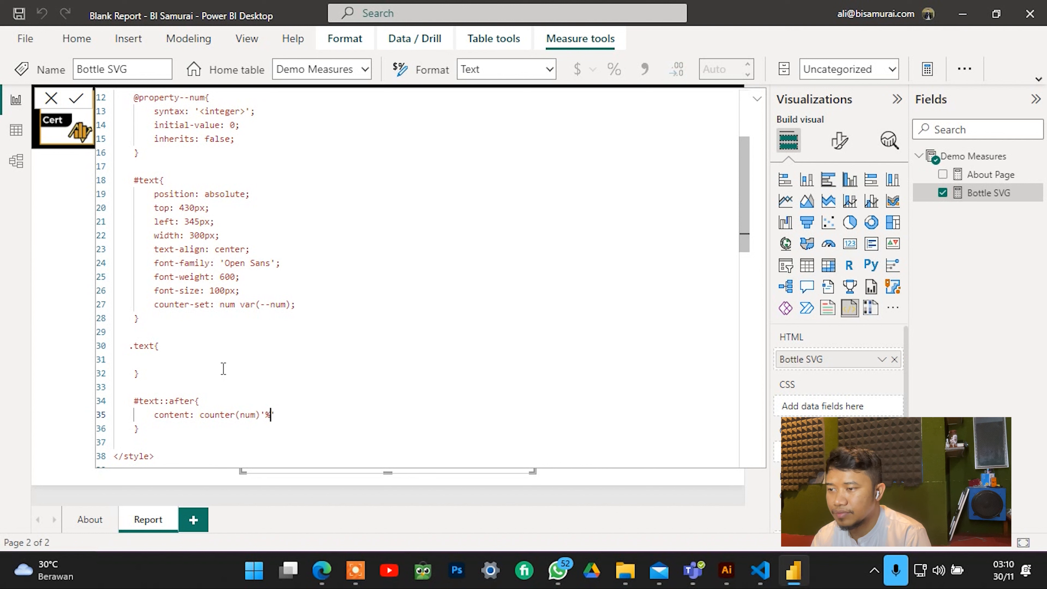
{"action": "key", "text": "Right"}
Write an empty keyframes block named aniText below the #text::after rule, with a blank line between its braces.
{"action": "key", "text": "Down"}
{"action": "key", "text": "Down"}
{"action": "key", "text": "Return"}
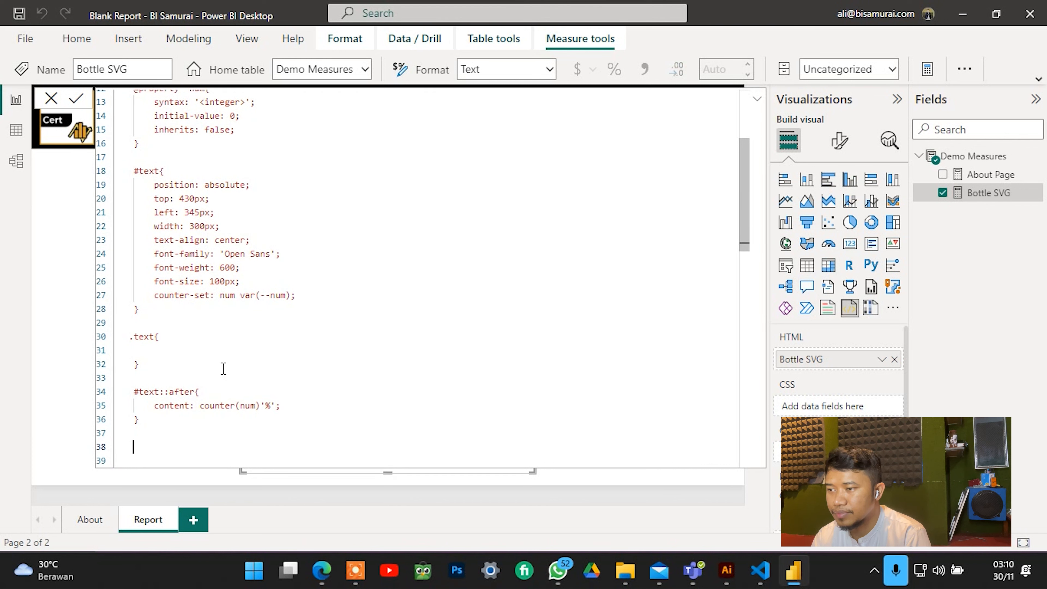
{"action": "scroll", "coordinate": [223, 368], "scroll_direction": "down", "scroll_amount": 2}
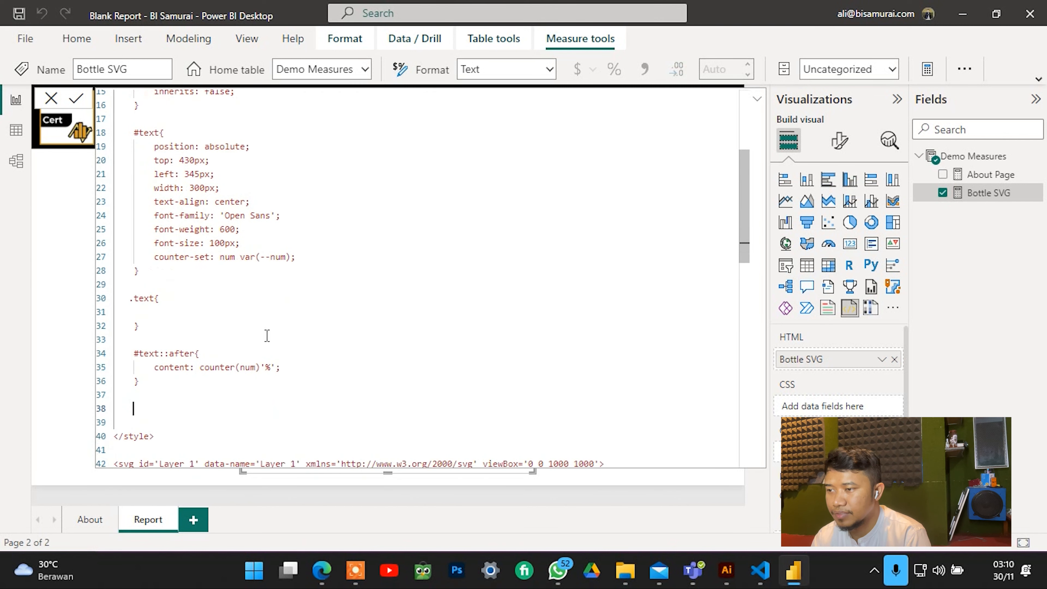
{"action": "type", "text": "@"}
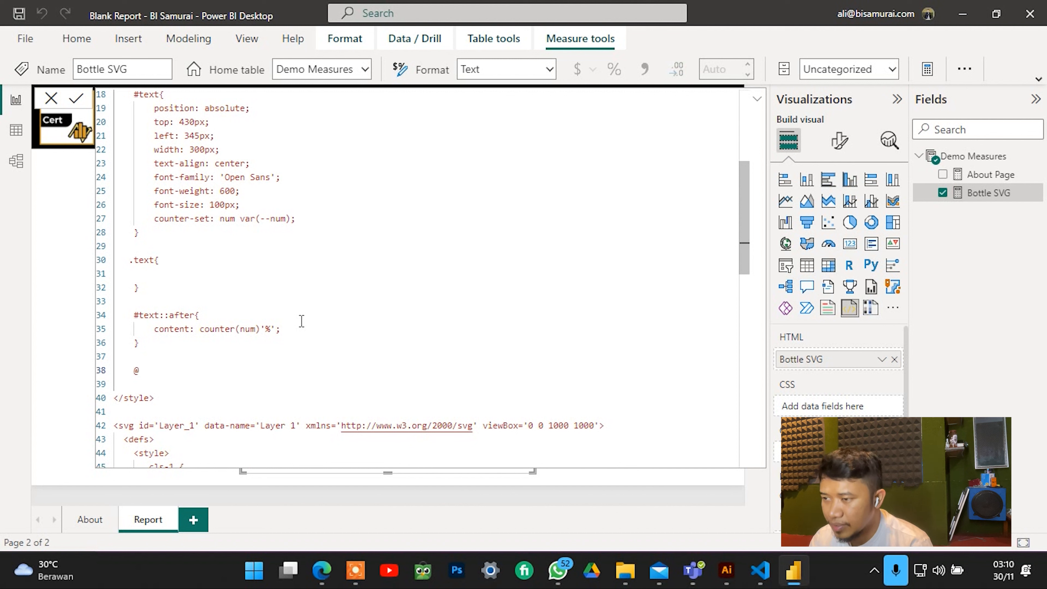
{"action": "type", "text": "key"}
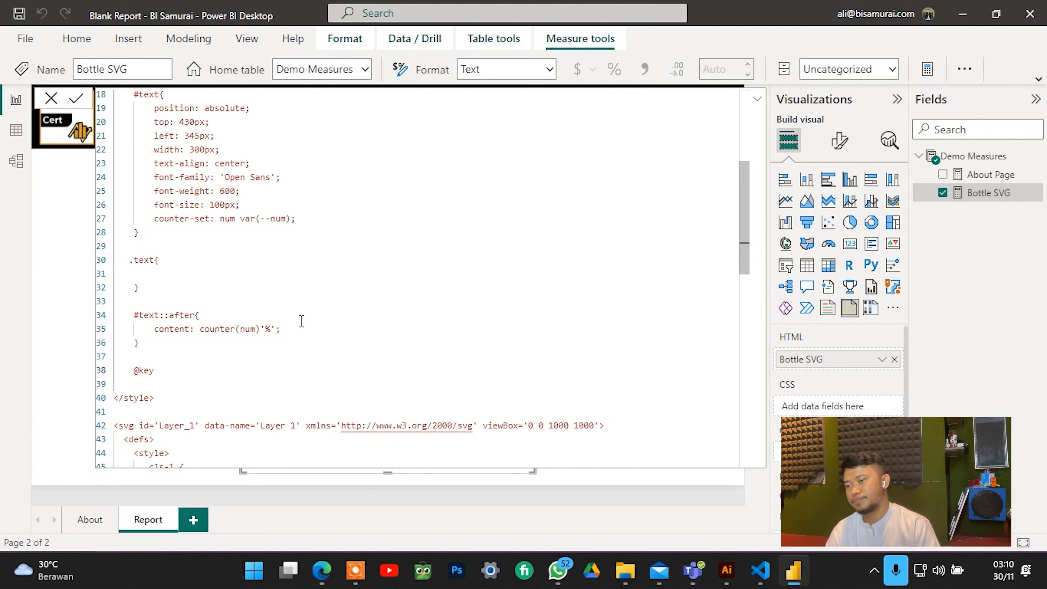
{"action": "type", "text": "framse"}
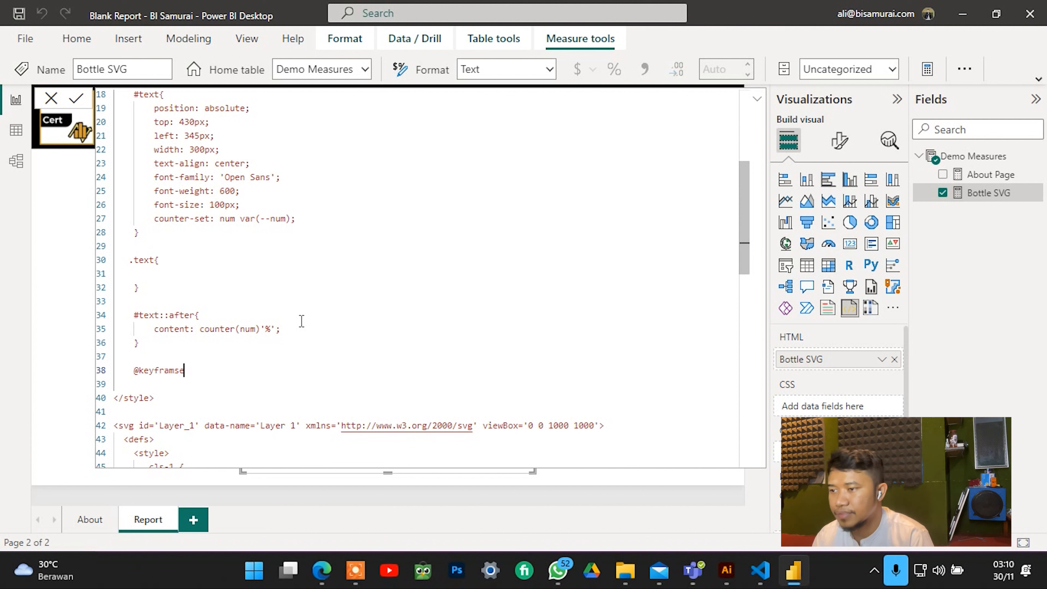
{"action": "type", "text": " an"}
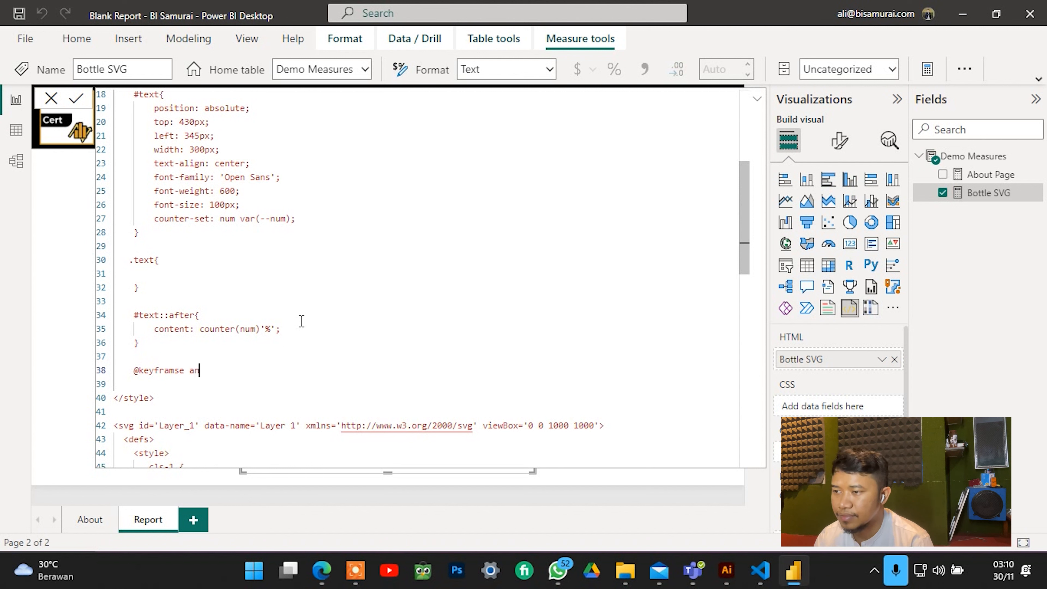
{"action": "type", "text": "iText"}
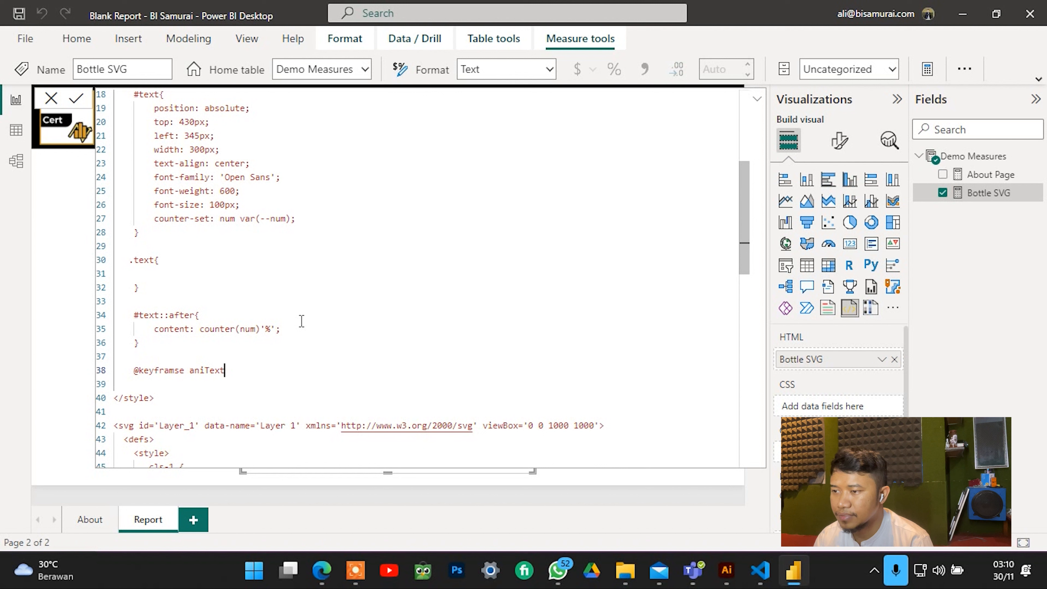
{"action": "type", "text": "{"}
{"action": "key", "text": "Return"}
{"action": "key", "text": "Return"}
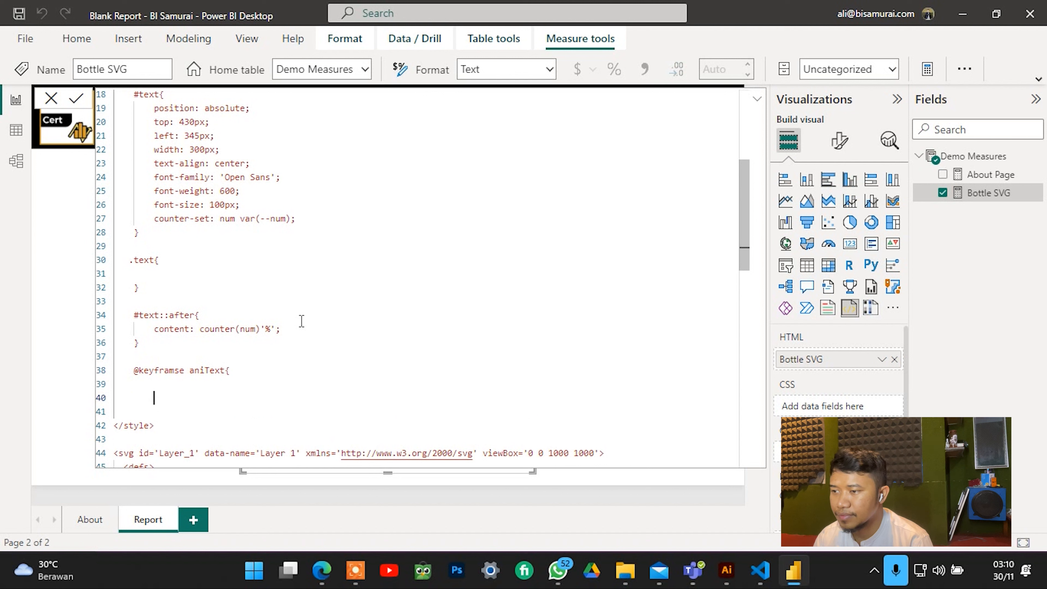
{"action": "type", "text": "}"}
{"action": "key", "text": "Left"}
{"action": "key", "text": "BackSpace"}
{"action": "key", "text": "Left"}
{"action": "key", "text": "Left"}
{"action": "key", "text": "Left"}
{"action": "key", "text": "Up"}
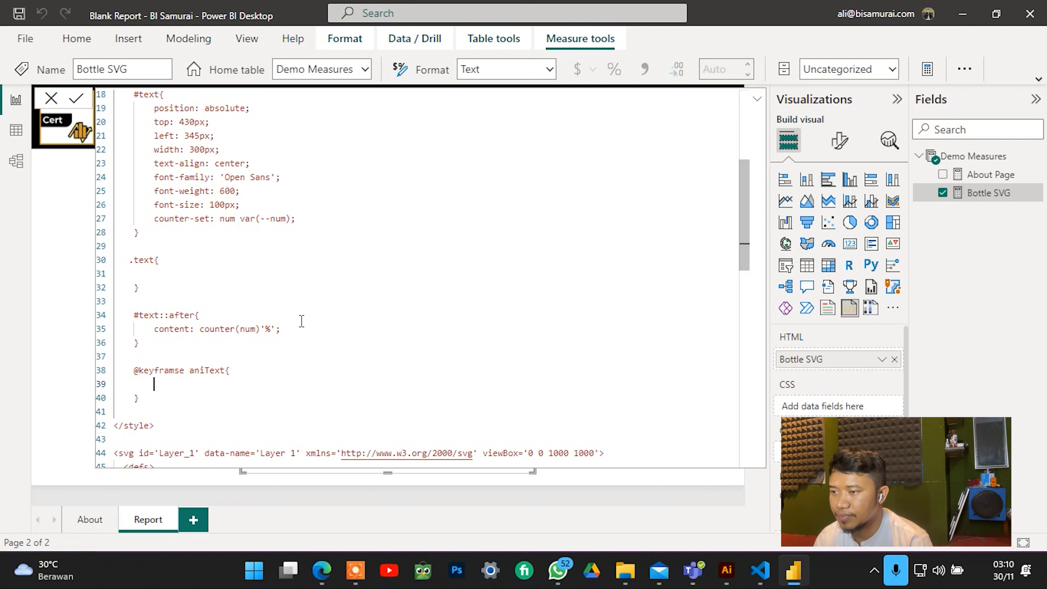
{"action": "key", "text": "Up"}
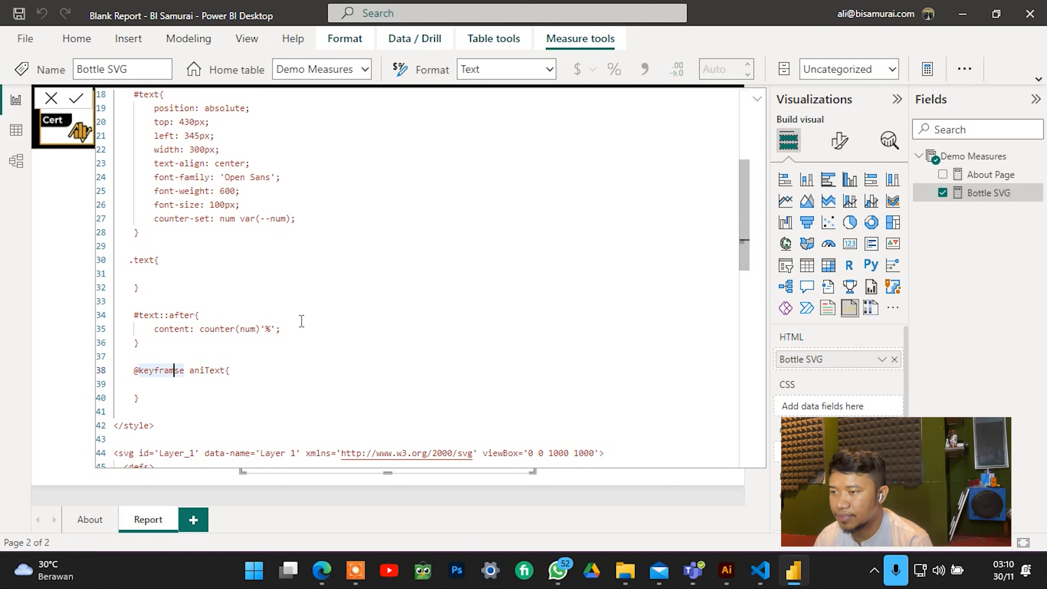
{"action": "key", "text": "BackSpace"}
{"action": "key", "text": "BackSpace"}
{"action": "type", "text": "es"}
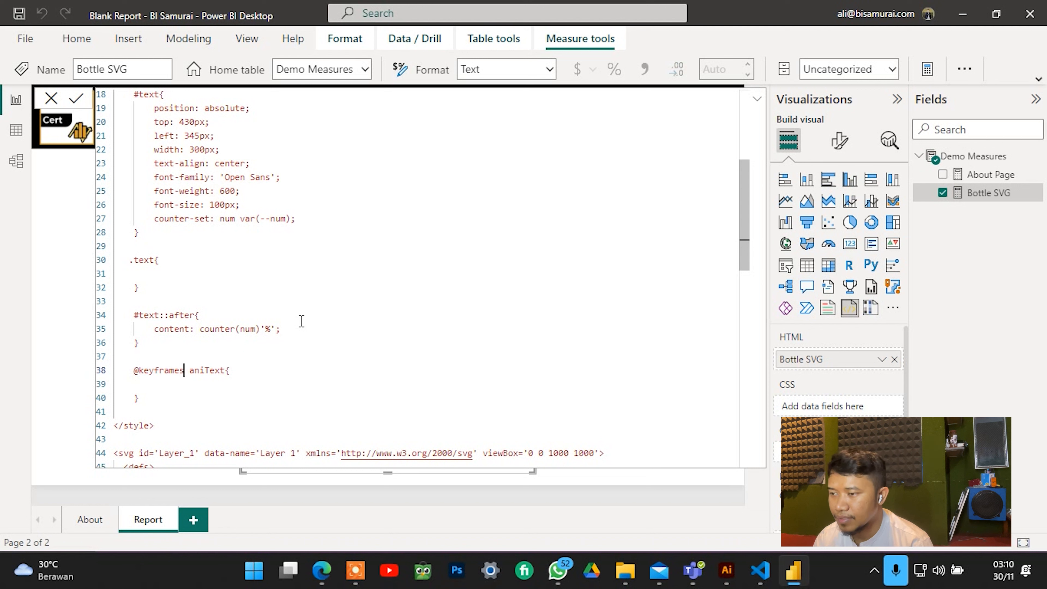
Add a from{ } block with the declaration --num: 0; inside the aniText keyframes.
{"action": "key", "text": "Tab"}
{"action": "key", "text": "Tab"}
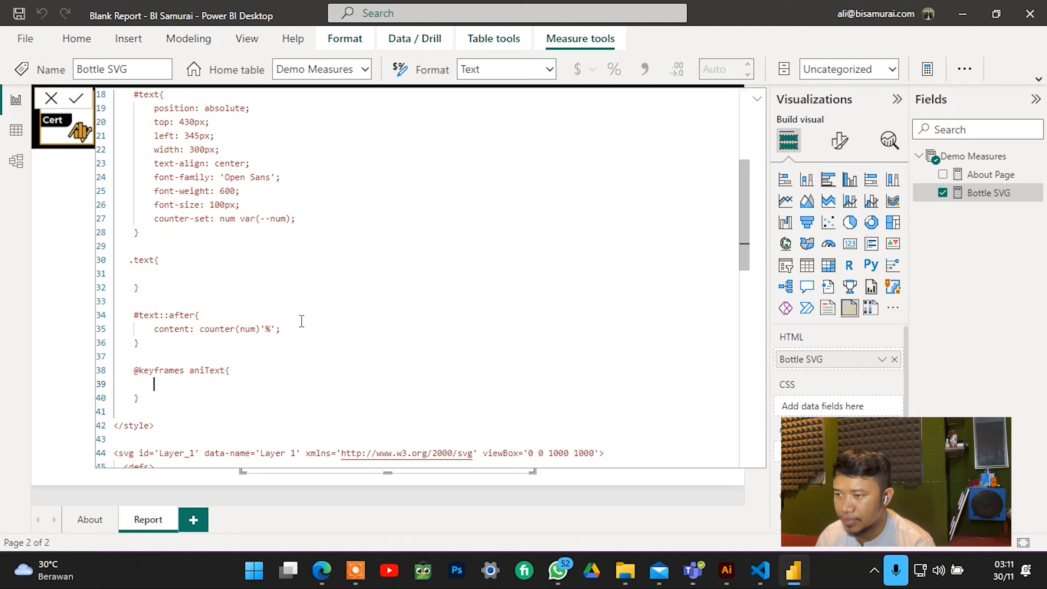
{"action": "type", "text": "f"}
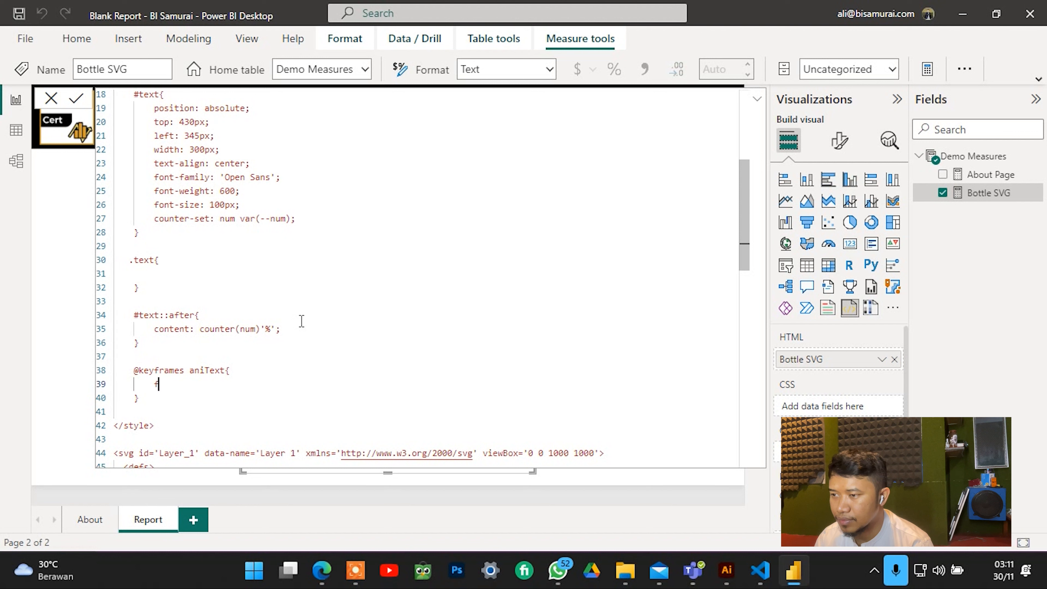
{"action": "type", "text": "rom{"}
{"action": "key", "text": "Return"}
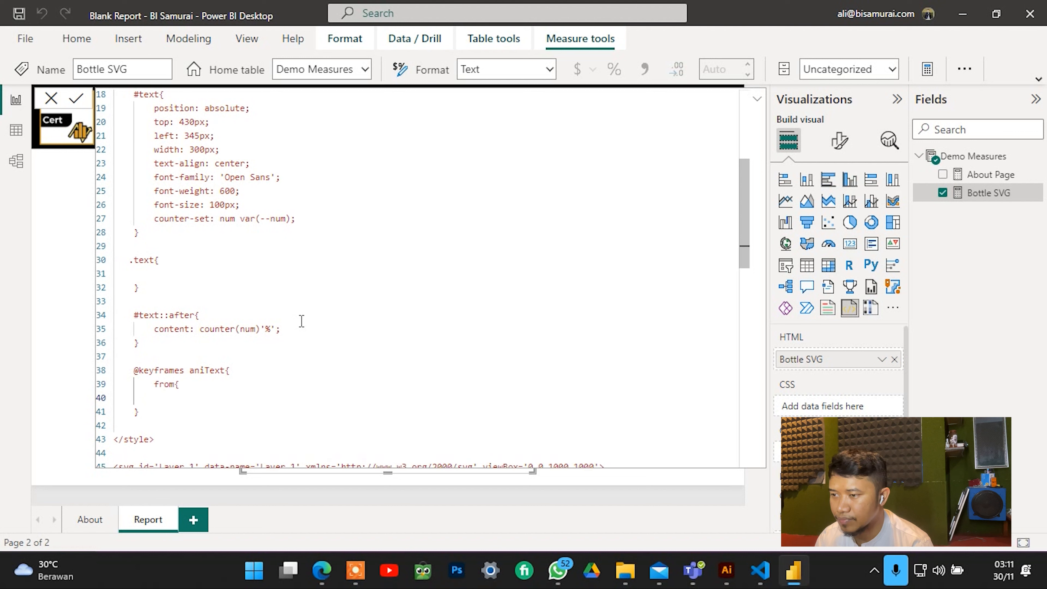
{"action": "type", "text": "--num"}
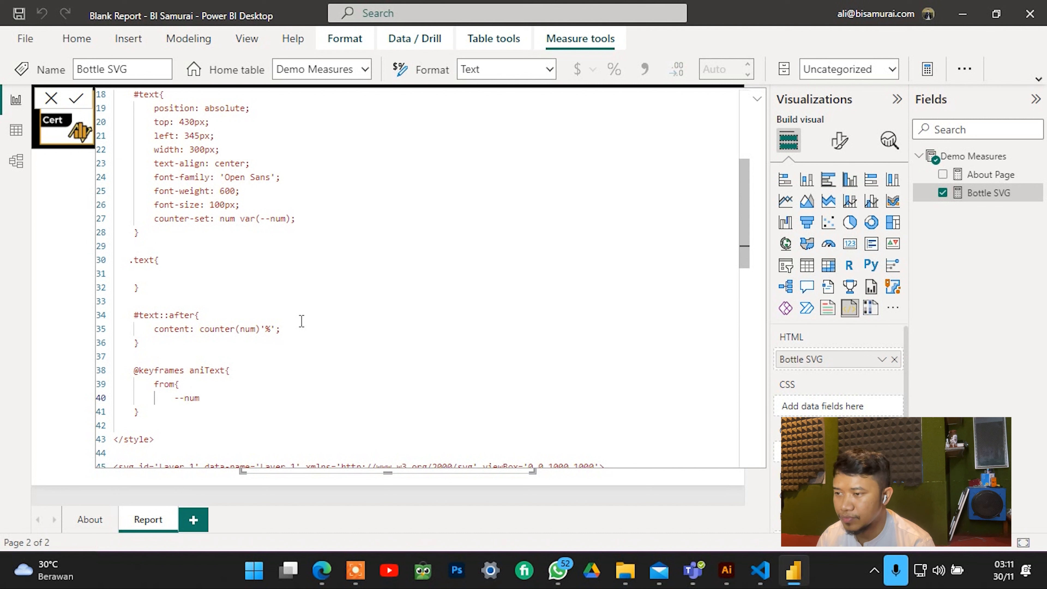
{"action": "type", "text": ": 0"}
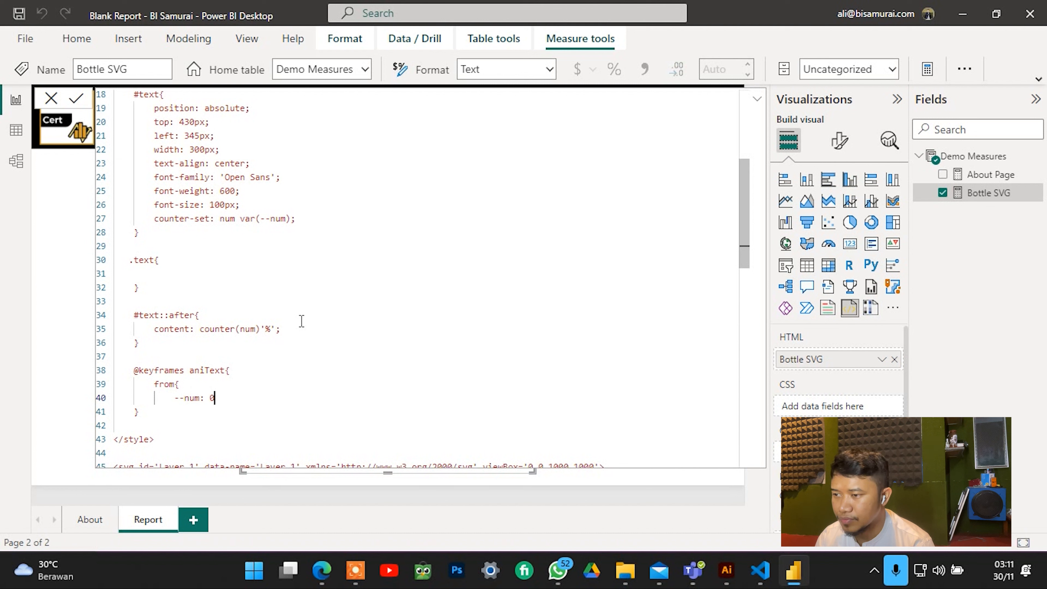
{"action": "type", "text": ";"}
{"action": "key", "text": "Return"}
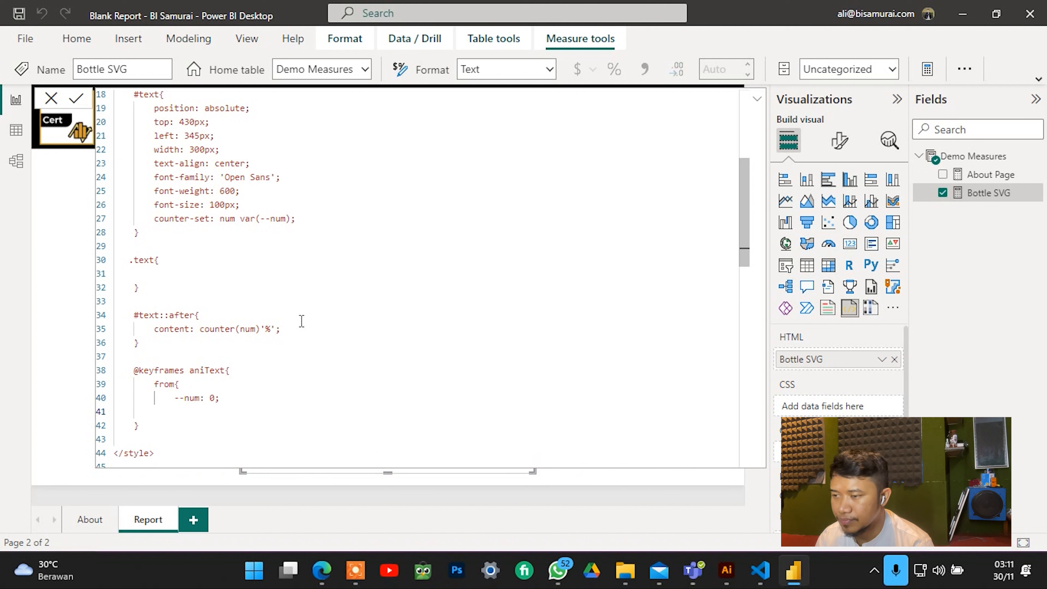
{"action": "type", "text": "}"}
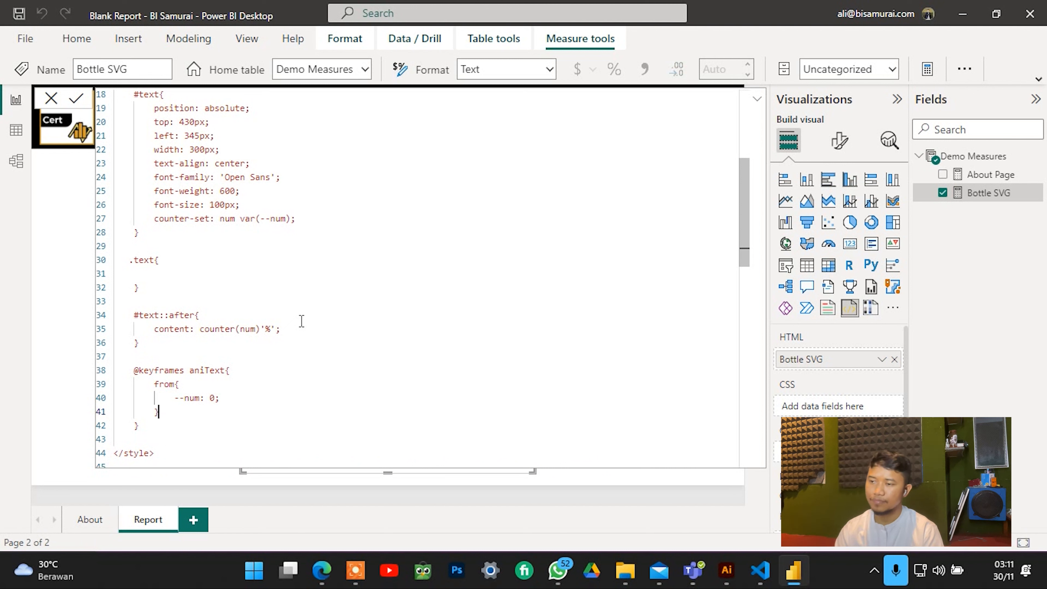
Start a to{ block below the from block in the aniText keyframes, with an indented empty line inside it.
{"action": "key", "text": "Return"}
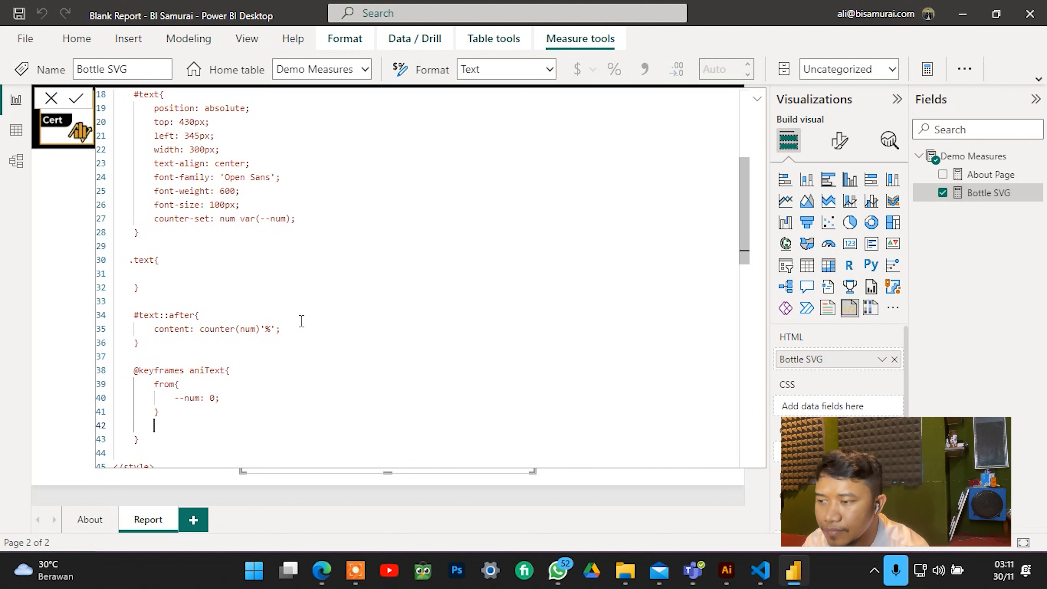
{"action": "type", "text": "to{"}
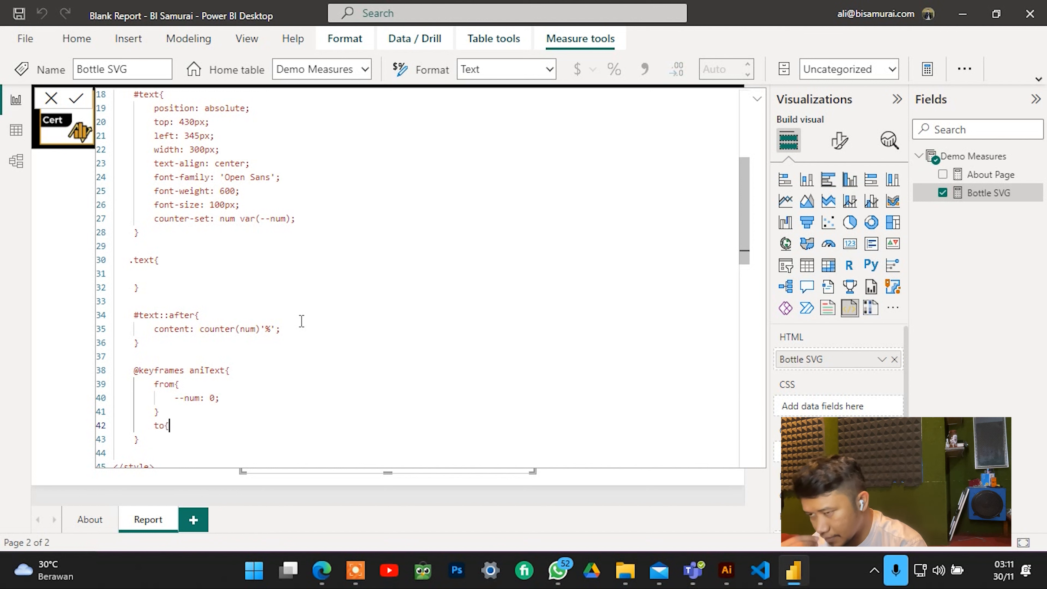
{"action": "key", "text": "Return"}
{"action": "key", "text": "Return"}
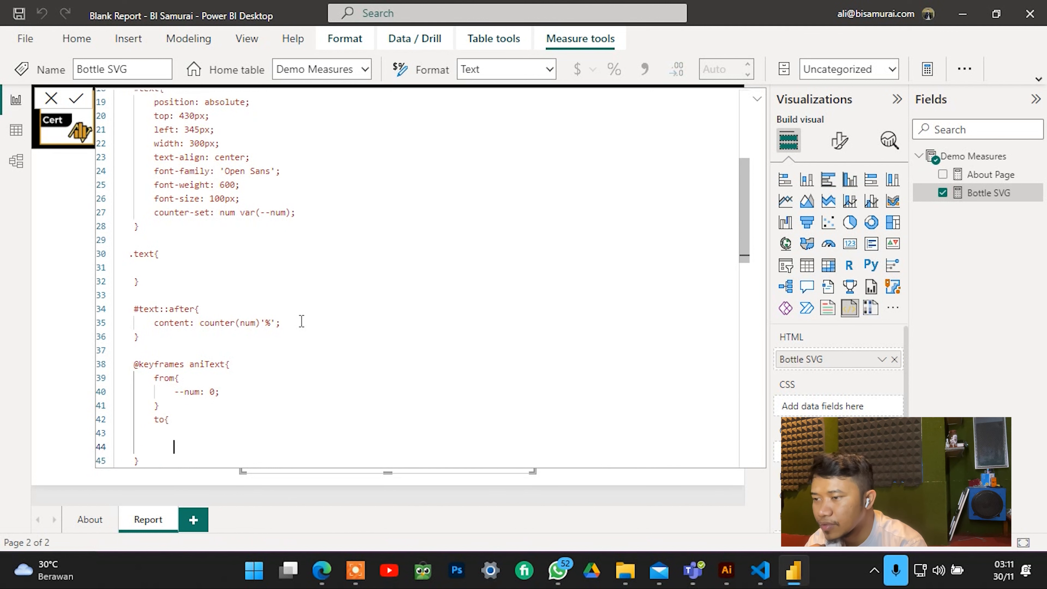
{"action": "key", "text": "BackSpace"}
{"action": "key", "text": "BackSpace"}
{"action": "key", "text": "BackSpace"}
{"action": "key", "text": "BackSpace"}
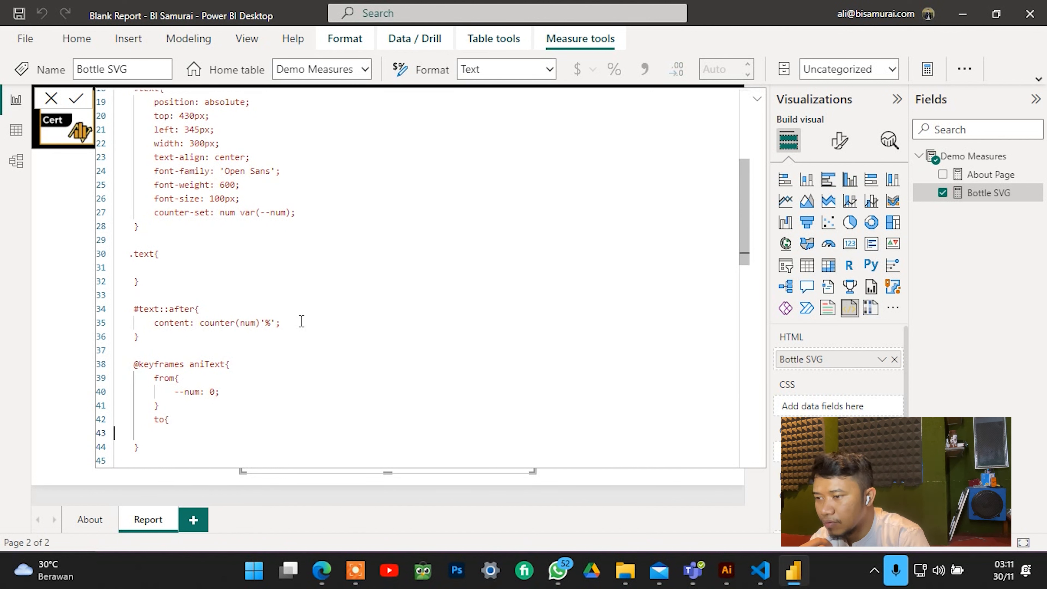
{"action": "key", "text": "Return"}
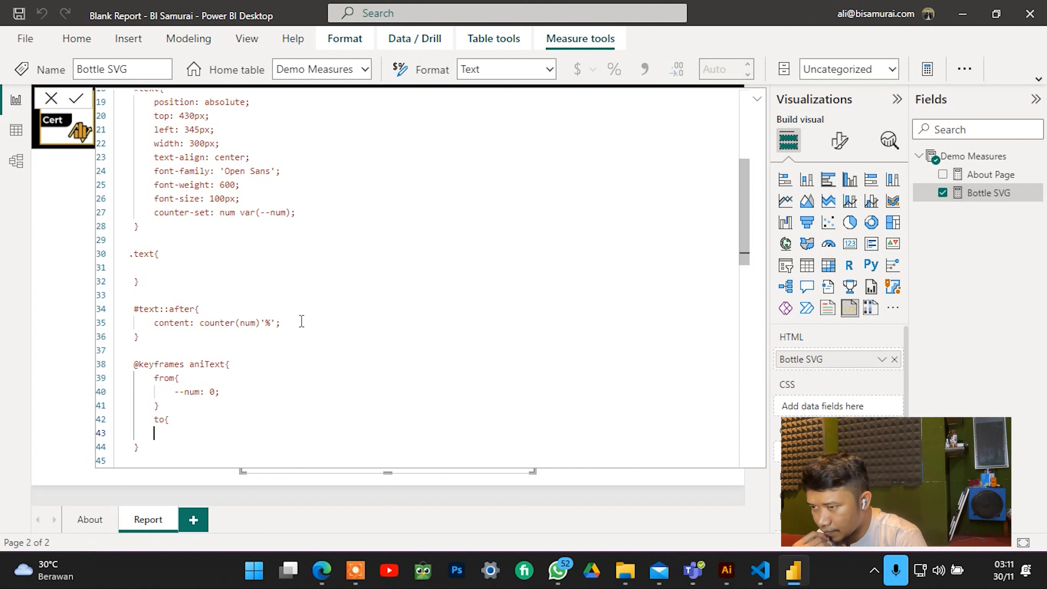
{"action": "key", "text": "Tab"}
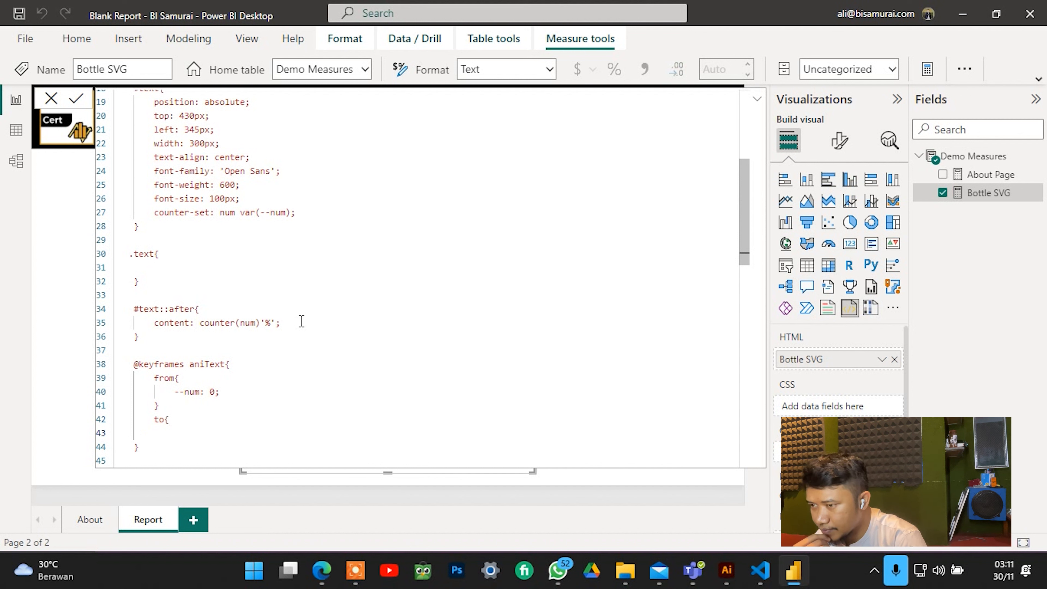
Add the declaration --num: "&var_value&"; inside the to block and end the block with a closing brace.
{"action": "type", "text": "--"}
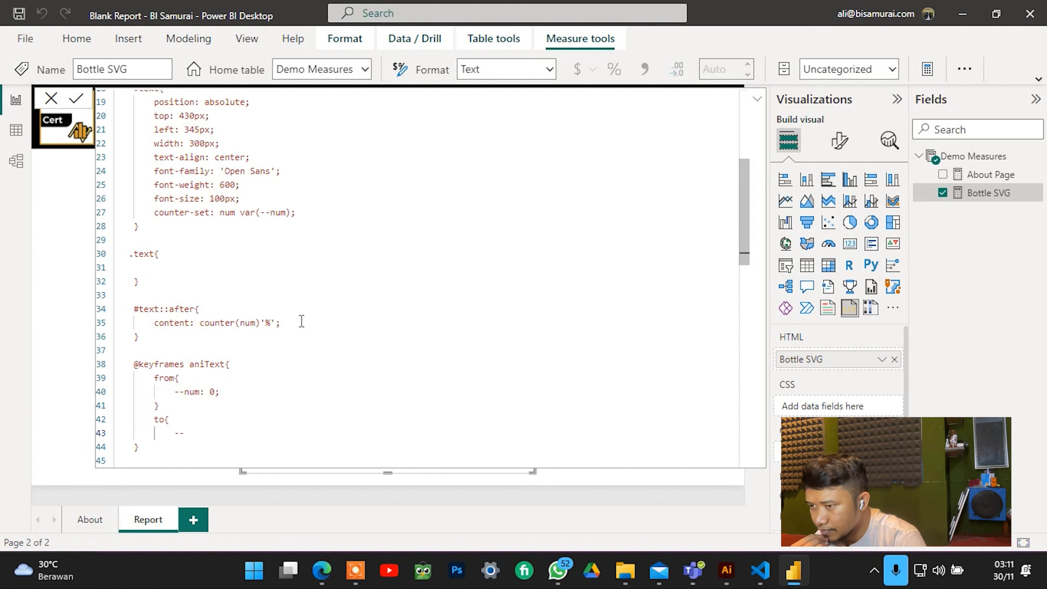
{"action": "type", "text": "num:"}
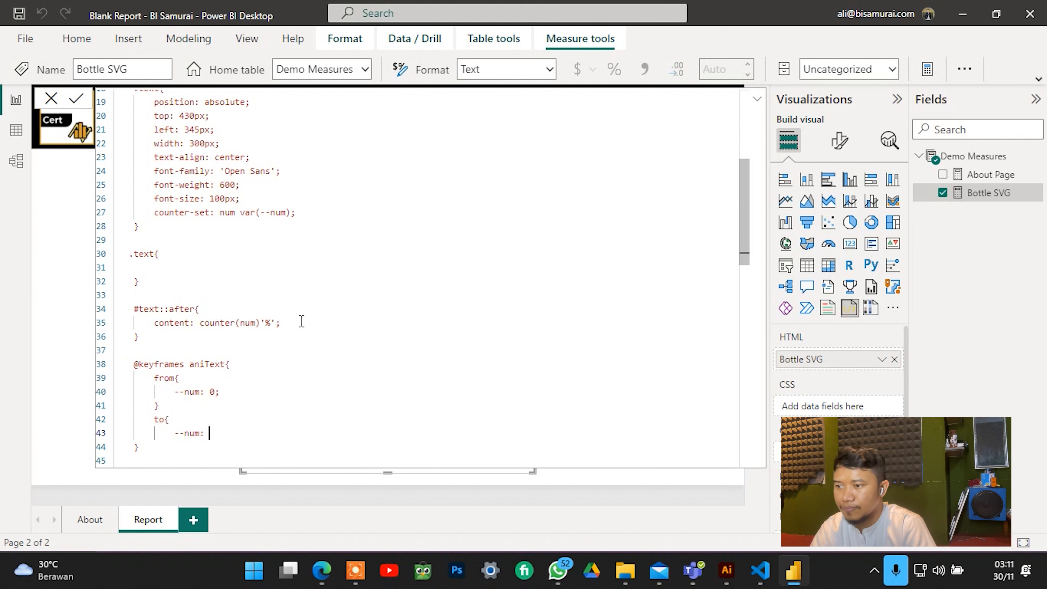
{"action": "type", "text": "\"\""}
{"action": "type", "text": "v"}
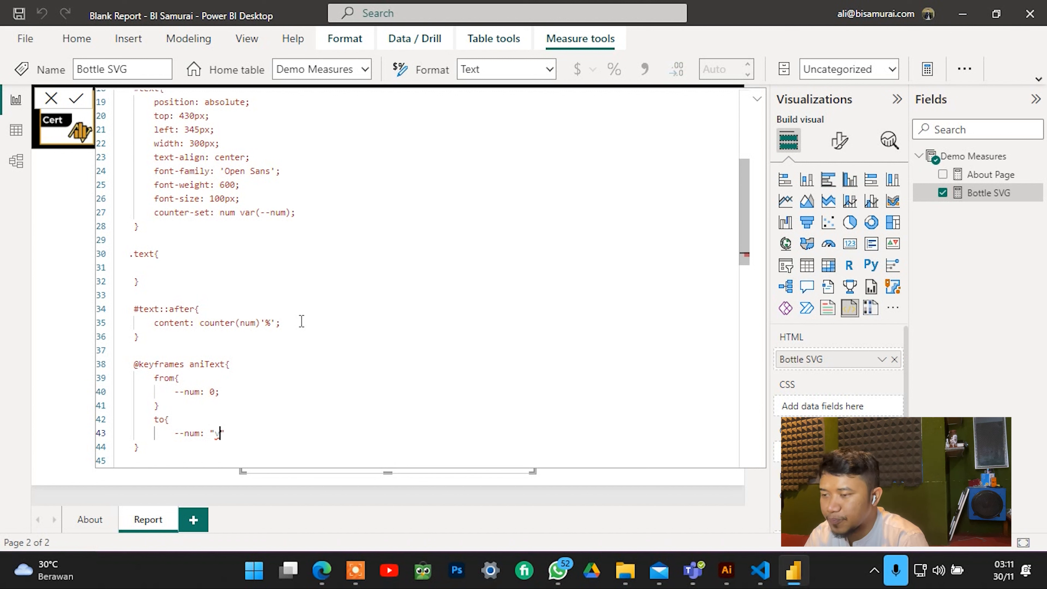
{"action": "key", "text": "BackSpace"}
{"action": "type", "text": "&&"}
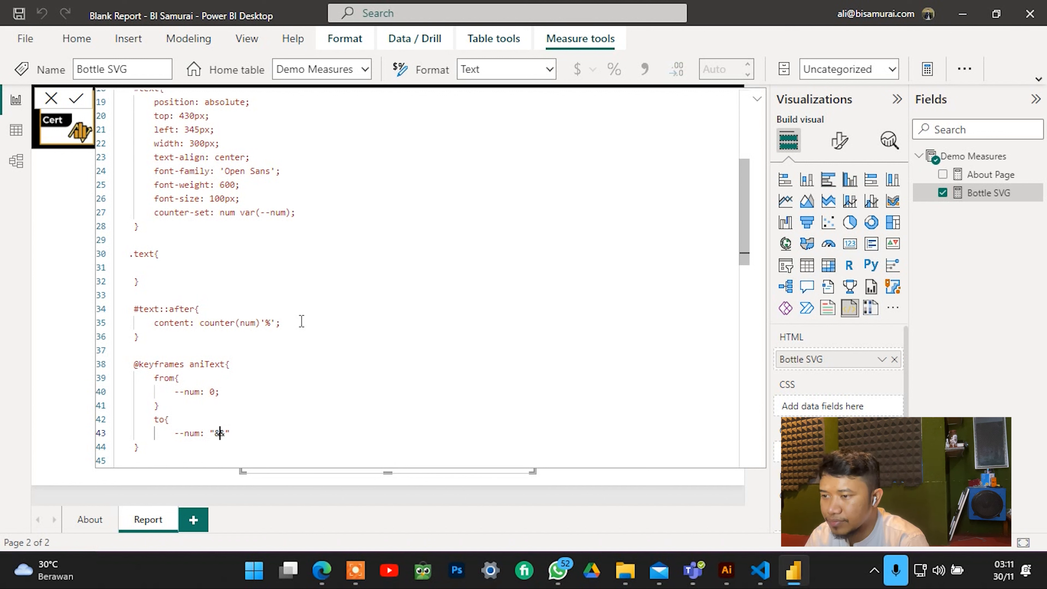
{"action": "type", "text": "var_"}
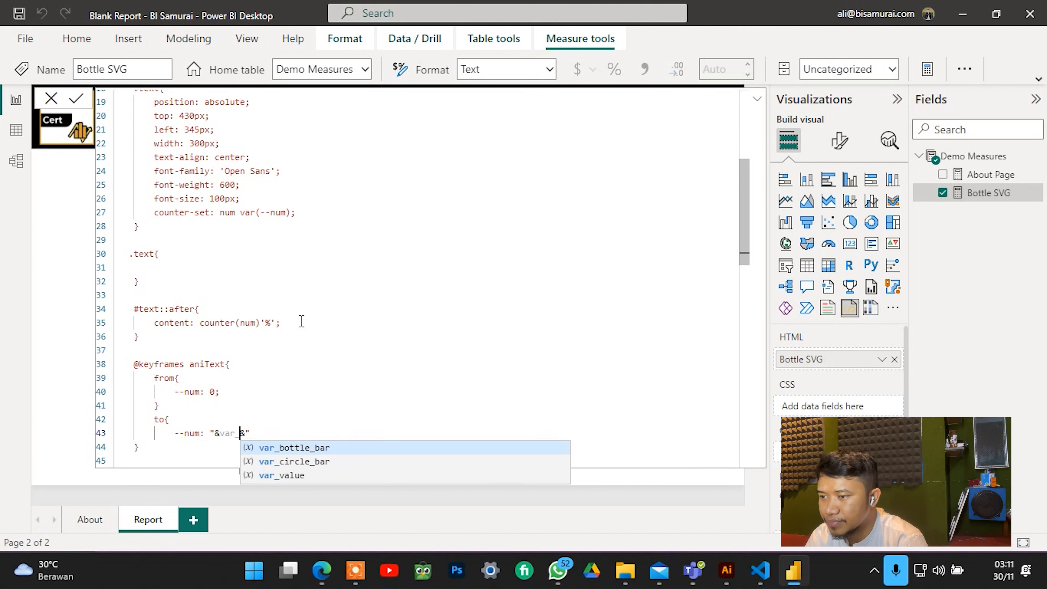
{"action": "type", "text": "value"}
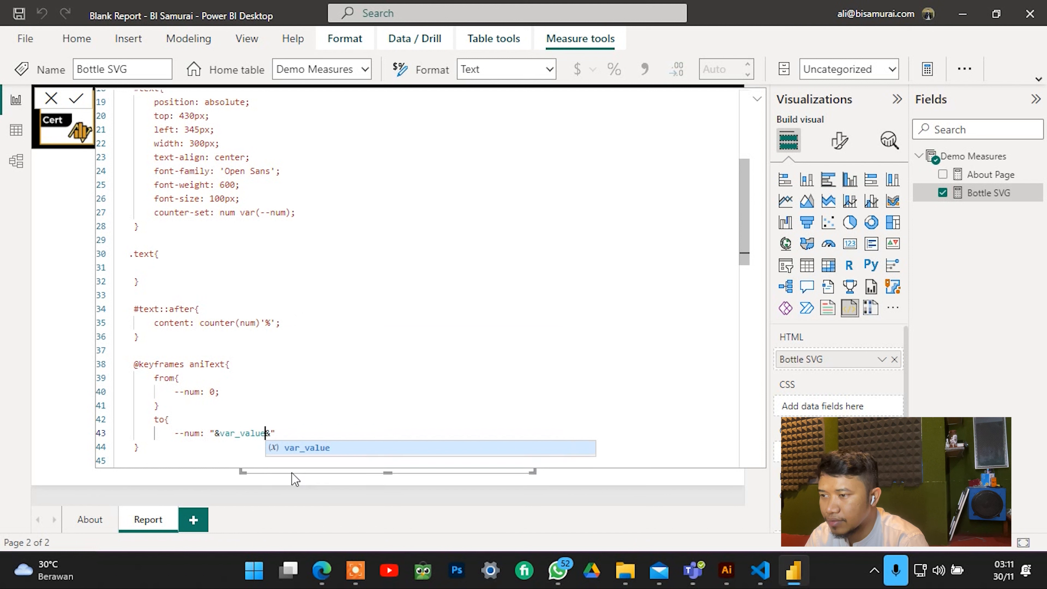
{"action": "left_click", "coordinate": [325, 433]}
{"action": "type", "text": ";"}
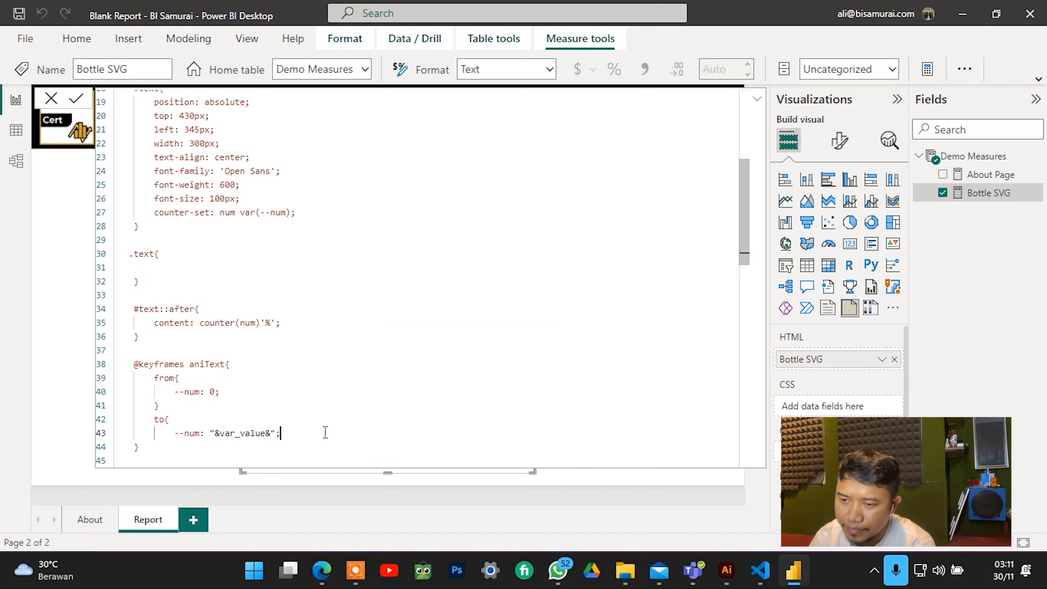
{"action": "key", "text": "Return"}
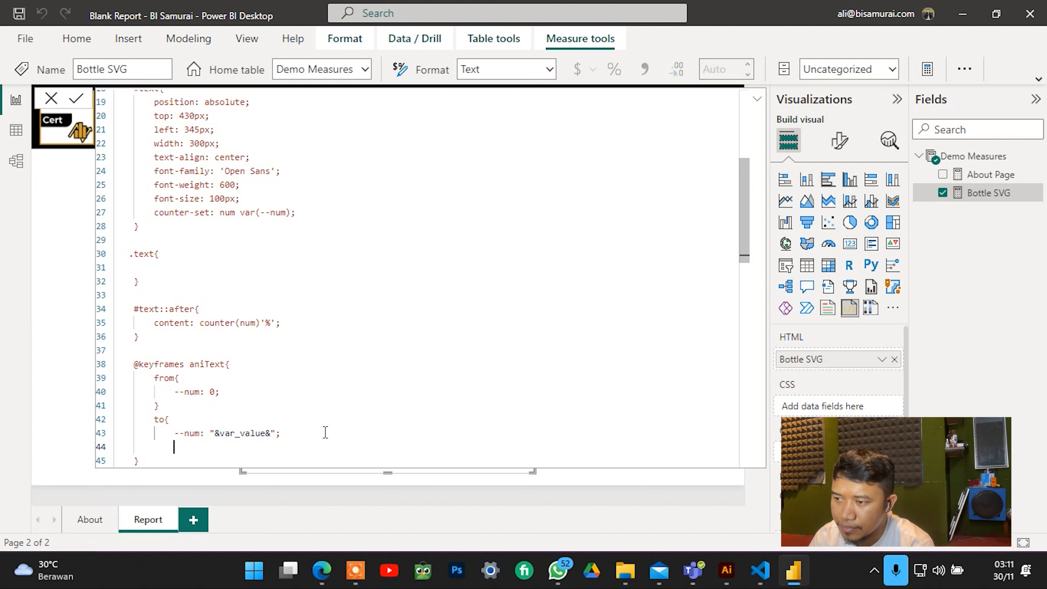
{"action": "type", "text": "}"}
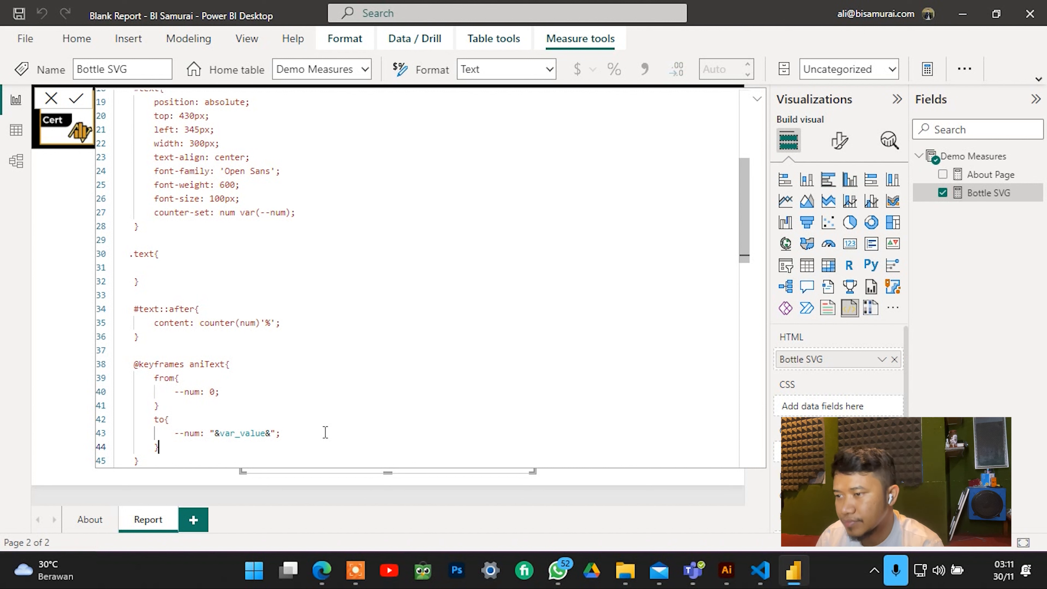
Begin an animation declaration inside the empty .text rule that references the aniText keyframes.
{"action": "scroll", "coordinate": [325, 432], "scroll_direction": "up", "scroll_amount": 4}
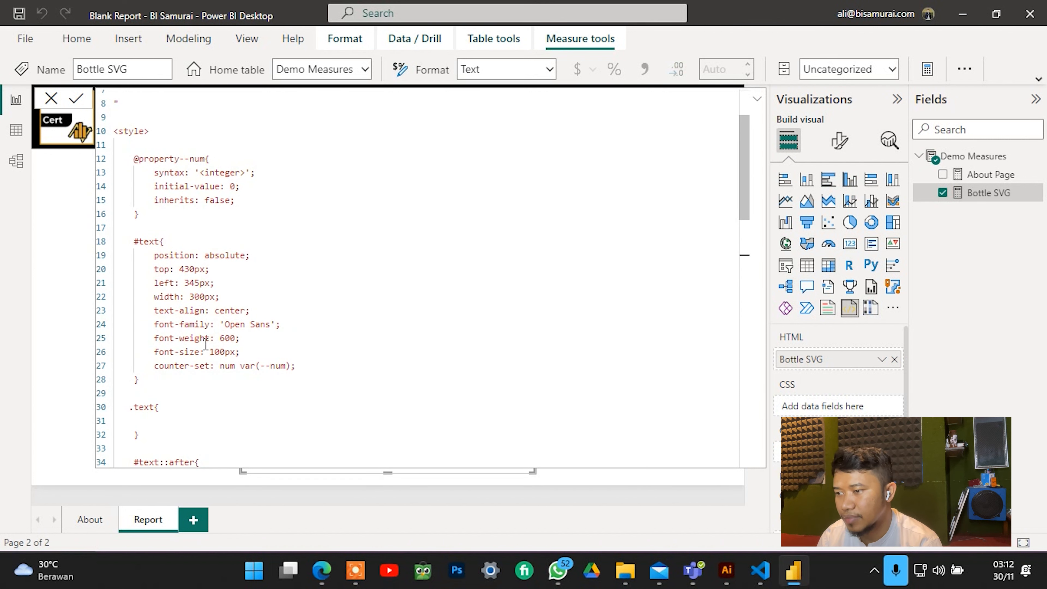
{"action": "left_click", "coordinate": [204, 417]}
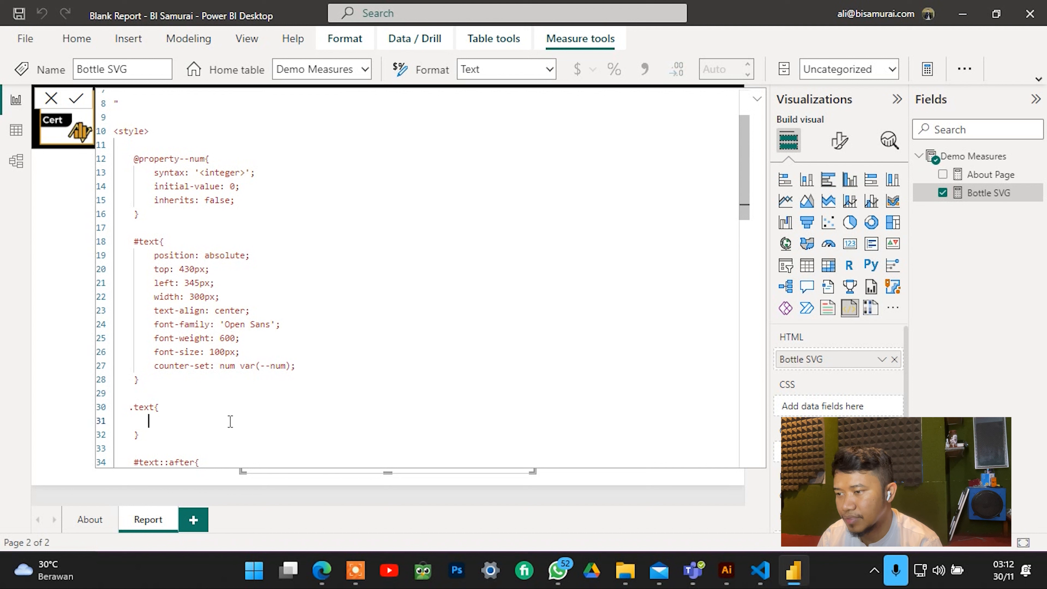
{"action": "type", "text": "anima"}
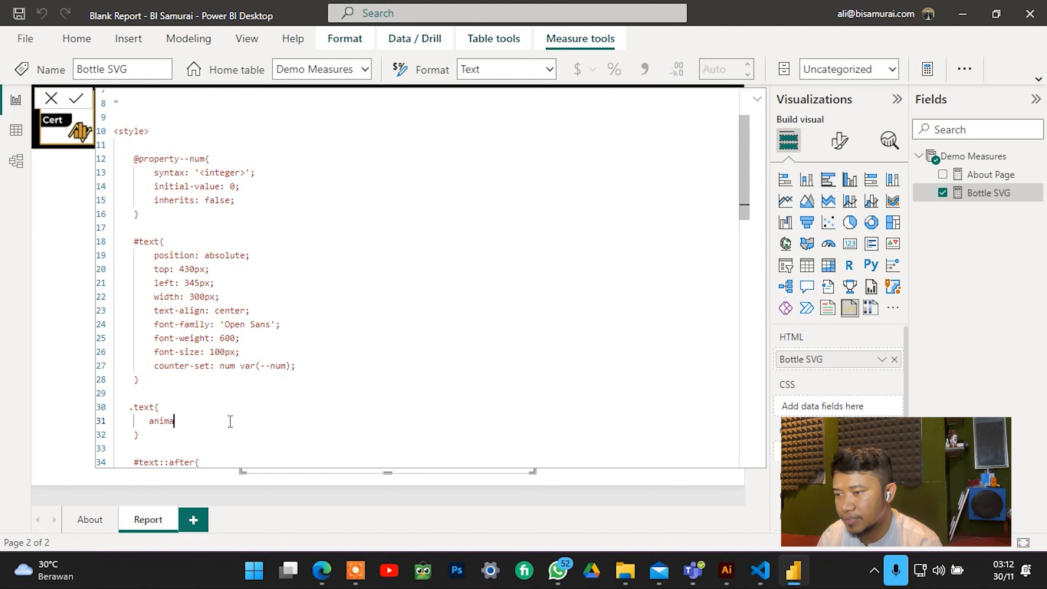
{"action": "type", "text": "tion:"}
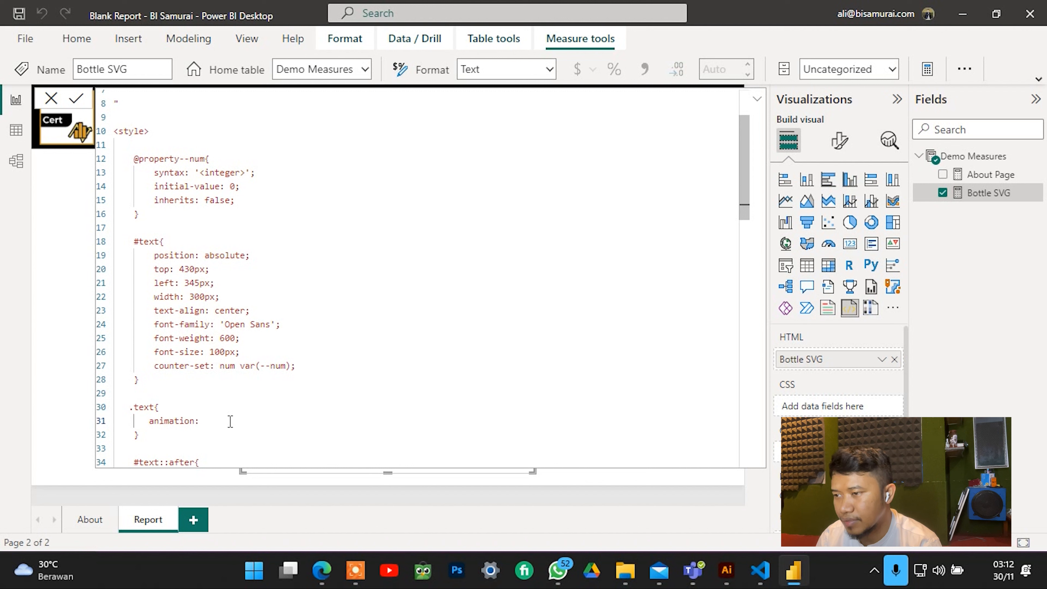
{"action": "type", "text": " ani"}
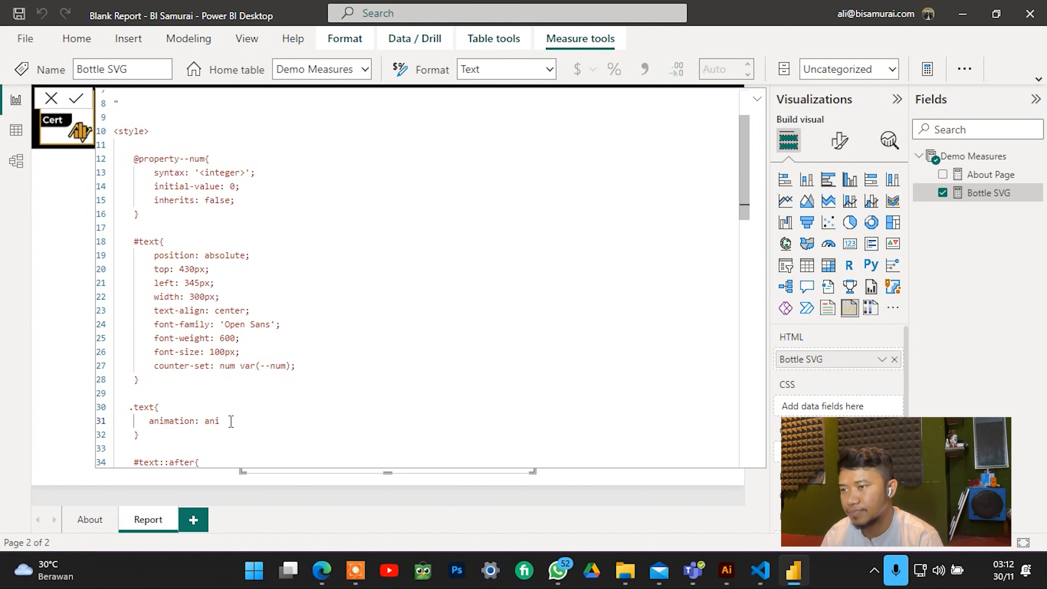
{"action": "scroll", "coordinate": [231, 421], "scroll_direction": "down", "scroll_amount": 4}
{"action": "left_click", "coordinate": [189, 326]}
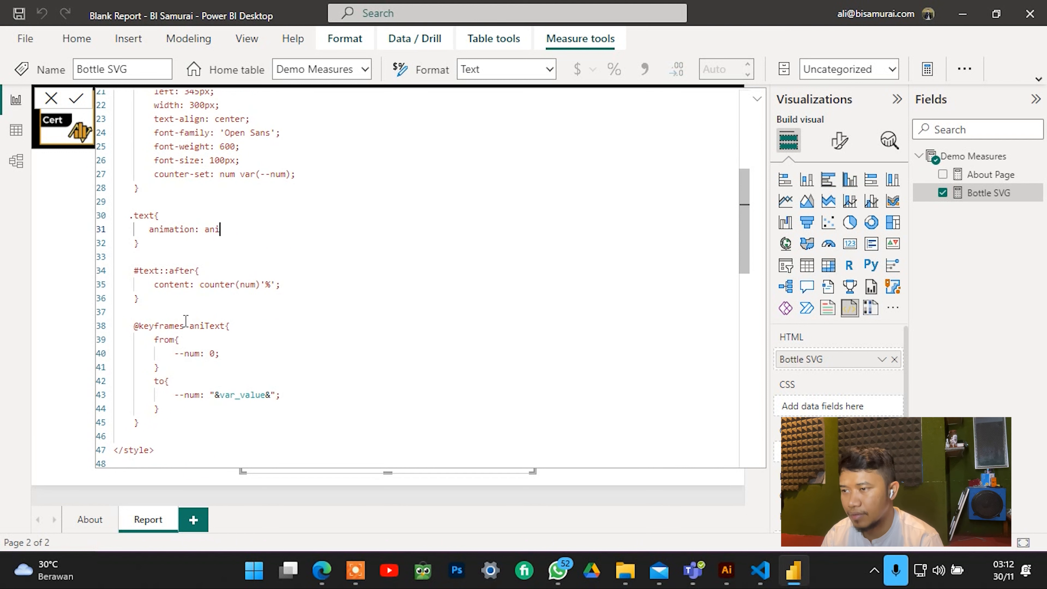
{"action": "double_click", "coordinate": [214, 327]}
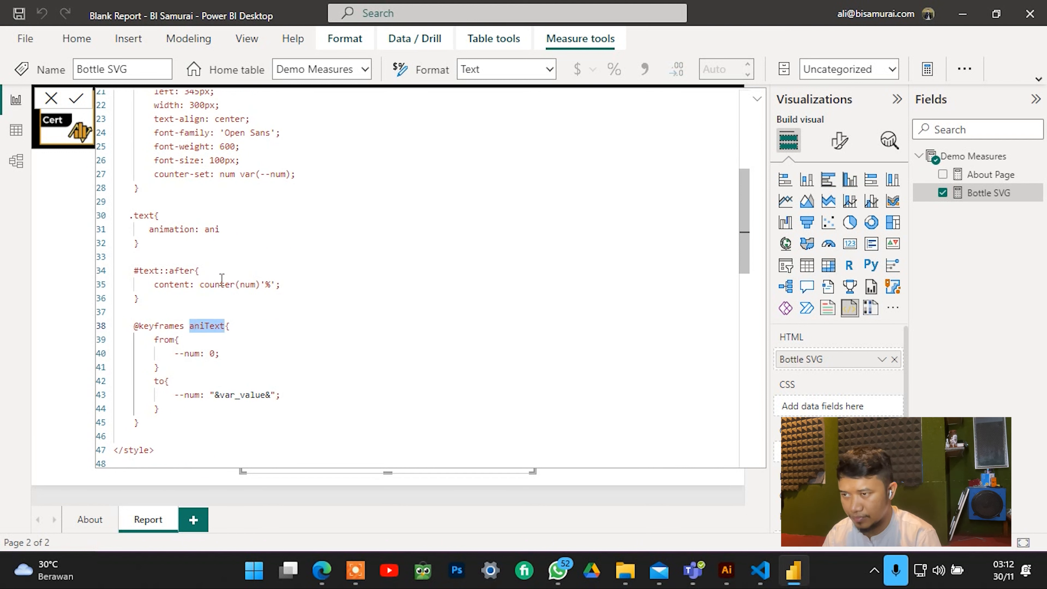
{"action": "left_click", "coordinate": [225, 230]}
{"action": "type", "text": "Tex"}
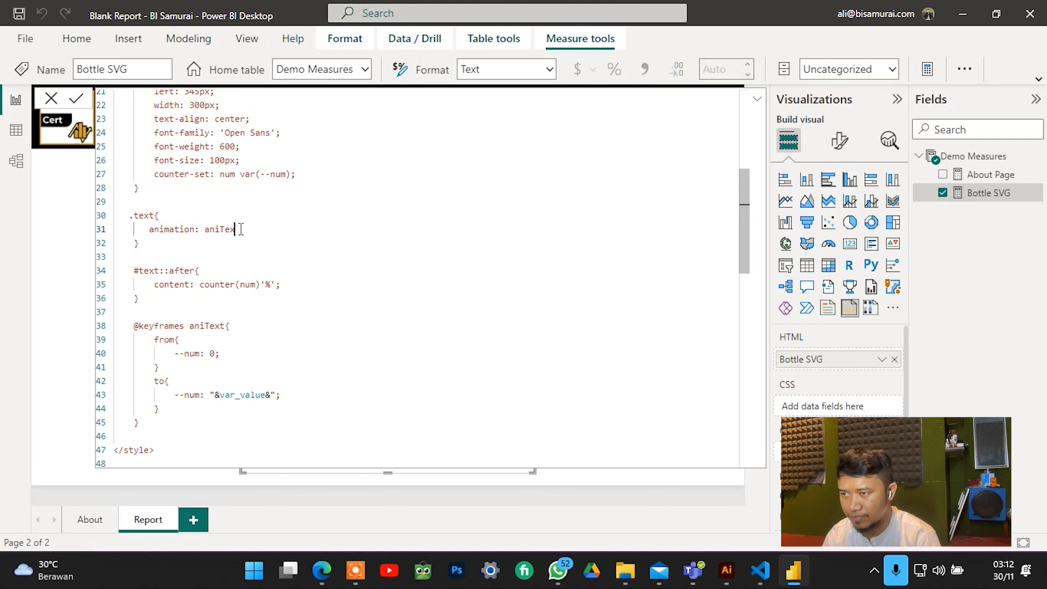
{"action": "type", "text": "t"}
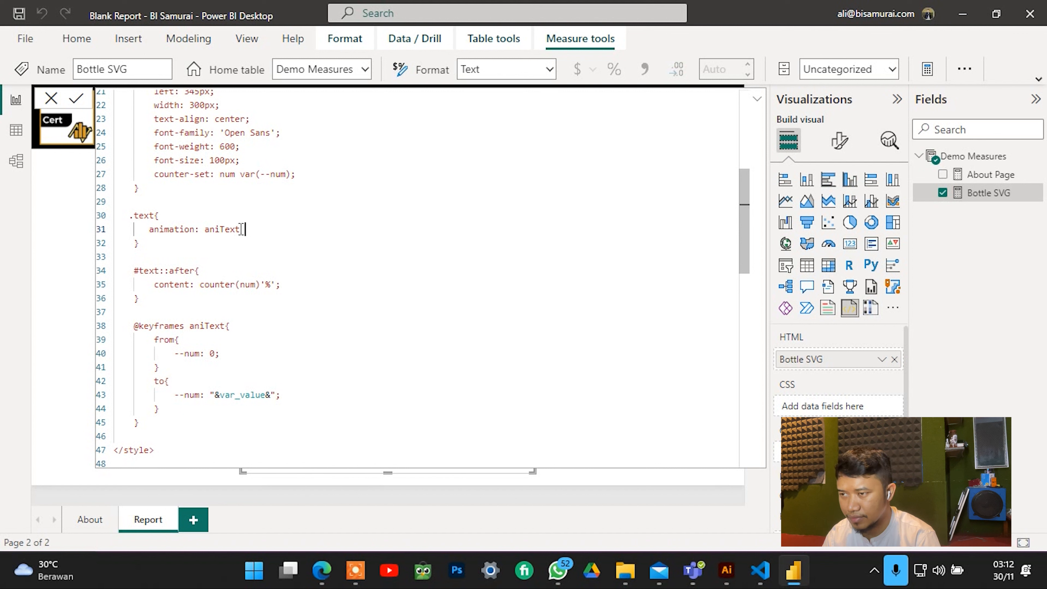
Complete the .text animation declaration with the values 3s ease-in-out forwards and a closing semicolon.
{"action": "type", "text": " 3"}
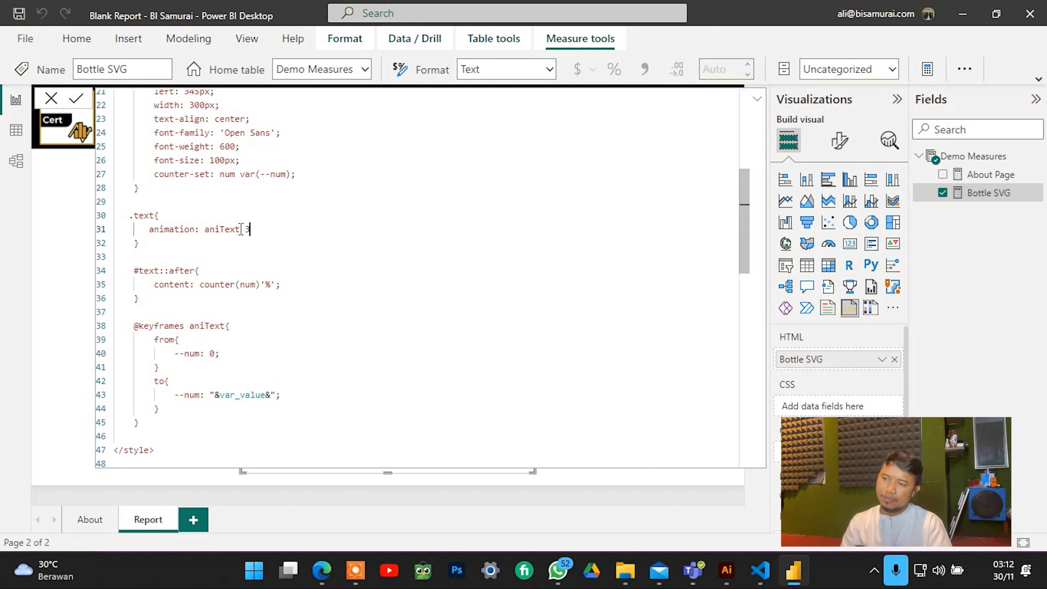
{"action": "type", "text": "s"}
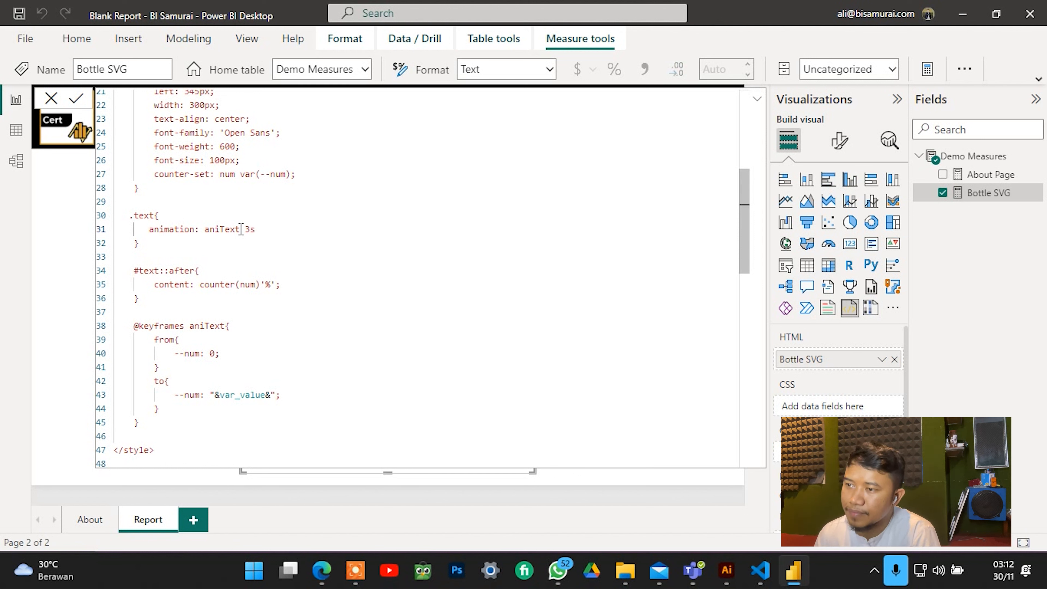
{"action": "type", "text": " ease"}
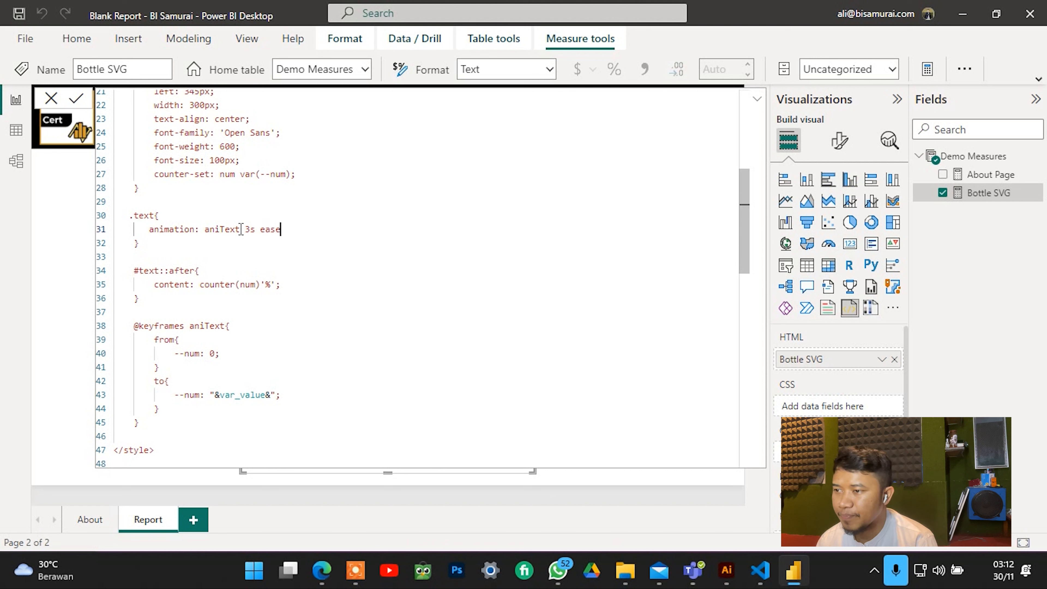
{"action": "type", "text": "-in-out forwards"}
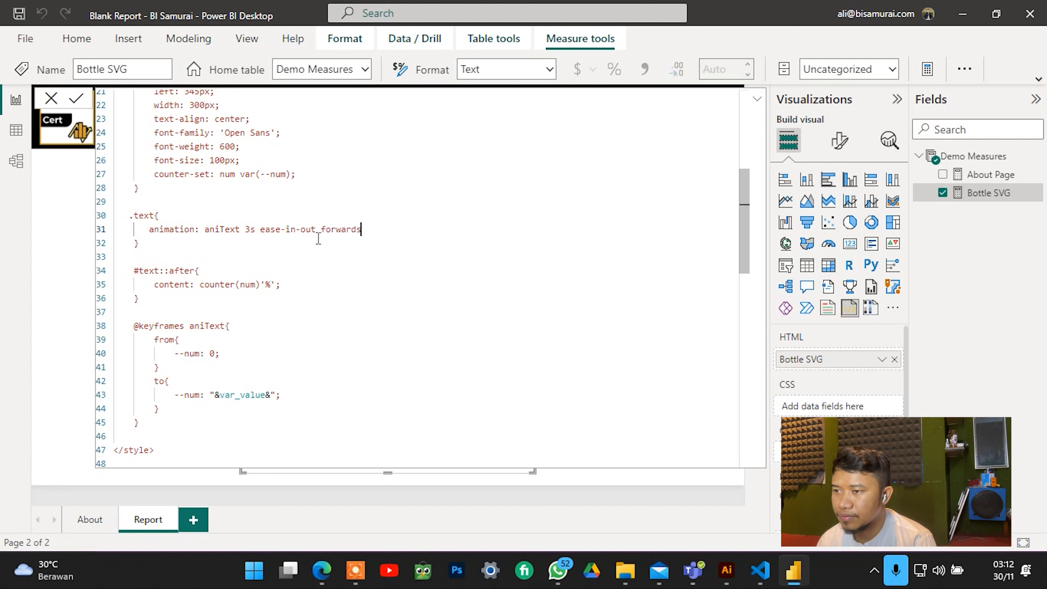
{"action": "left_click_drag", "start_coordinate": [321, 229], "coordinate": [360, 228]}
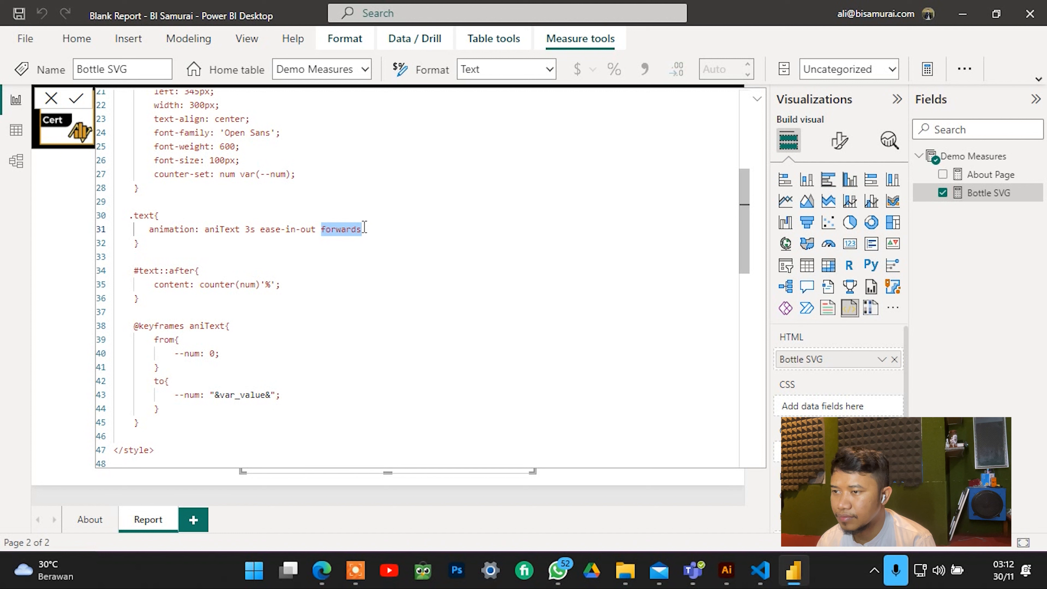
{"action": "type", "text": ";"}
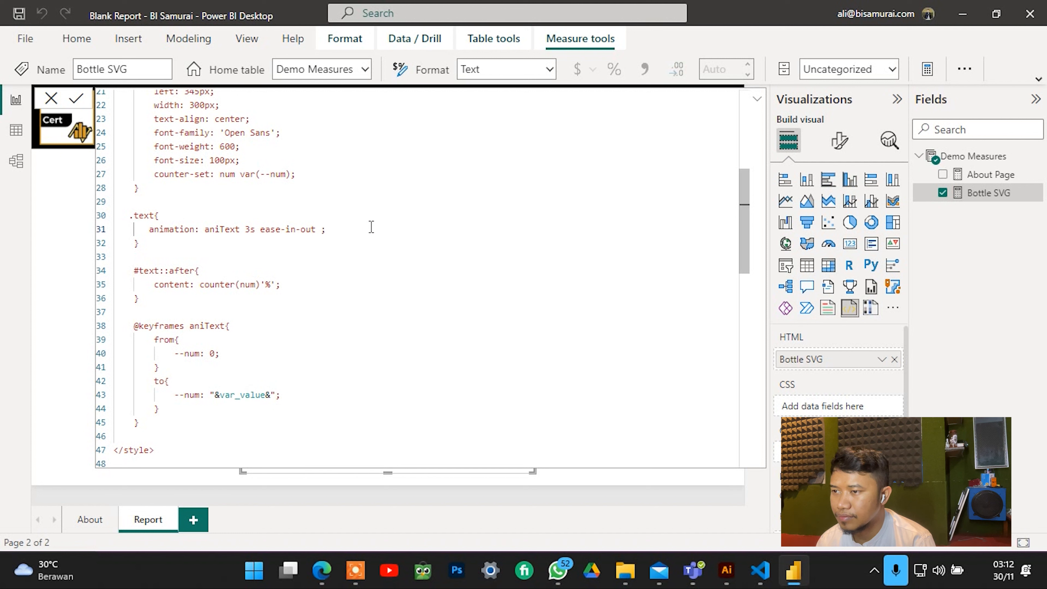
{"action": "key", "text": "ctrl+z"}
{"action": "key", "text": "Right"}
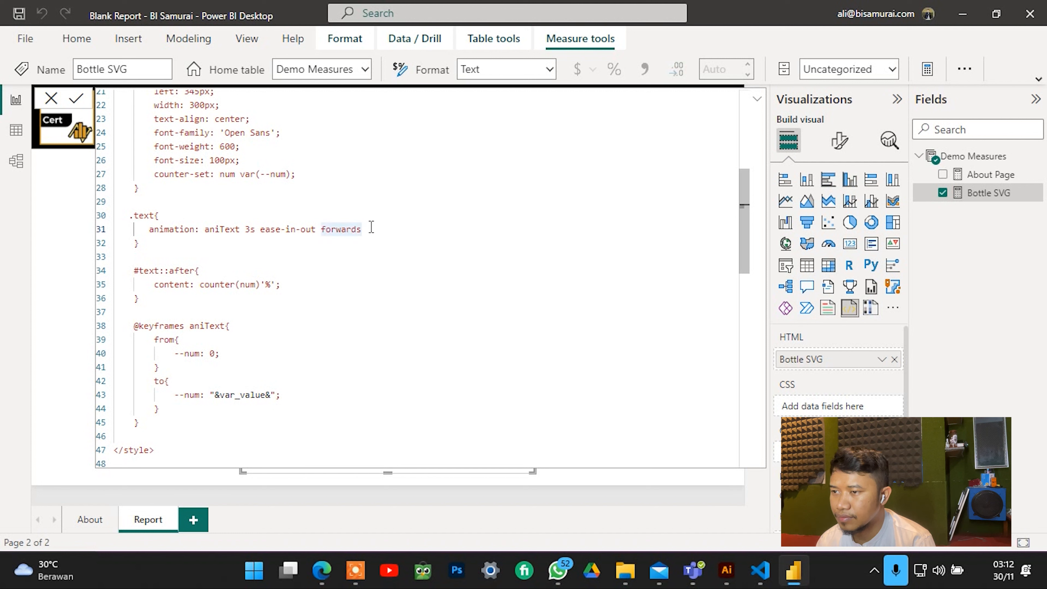
{"action": "type", "text": ";"}
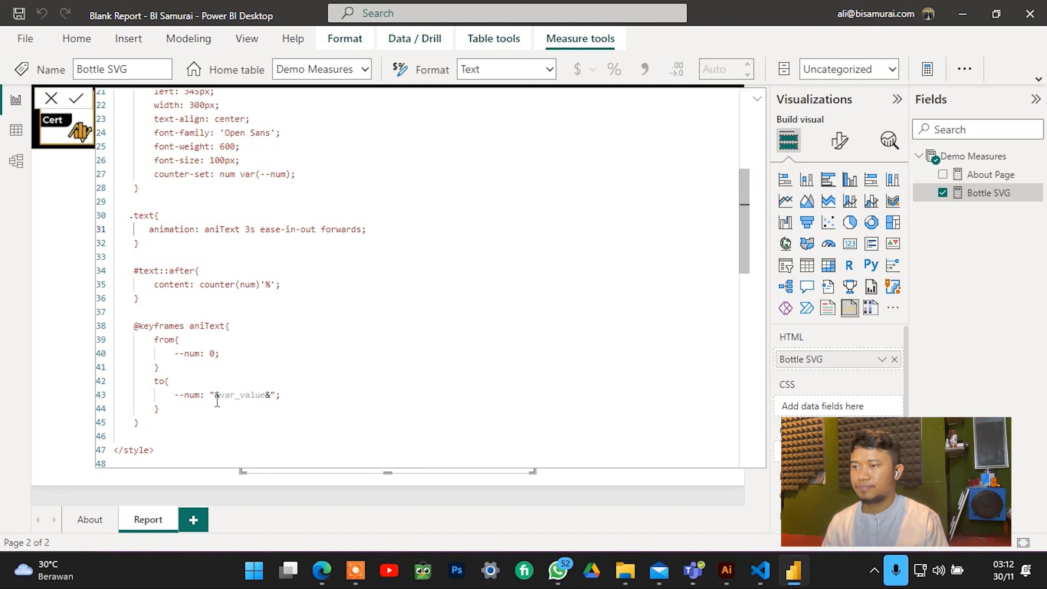
Commit the edited Bottle SVG measure to update the visual, and reopen its code in the expanded formula editor.
{"action": "scroll", "coordinate": [250, 276], "scroll_direction": "up", "scroll_amount": 1}
{"action": "scroll", "coordinate": [250, 276], "scroll_direction": "up", "scroll_amount": 3}
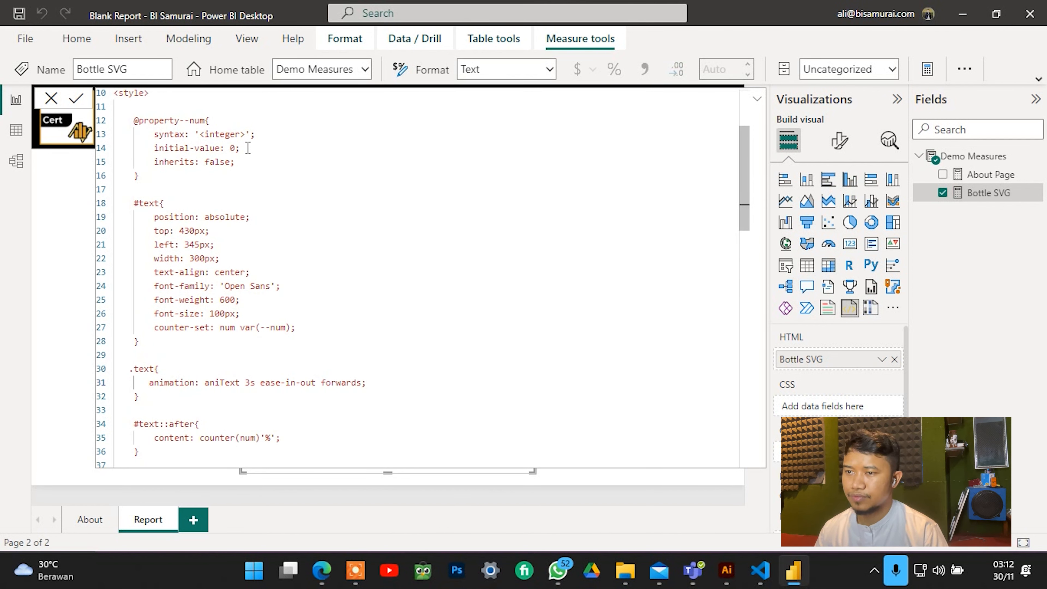
{"action": "left_click", "coordinate": [757, 99]}
{"action": "key", "text": "Return"}
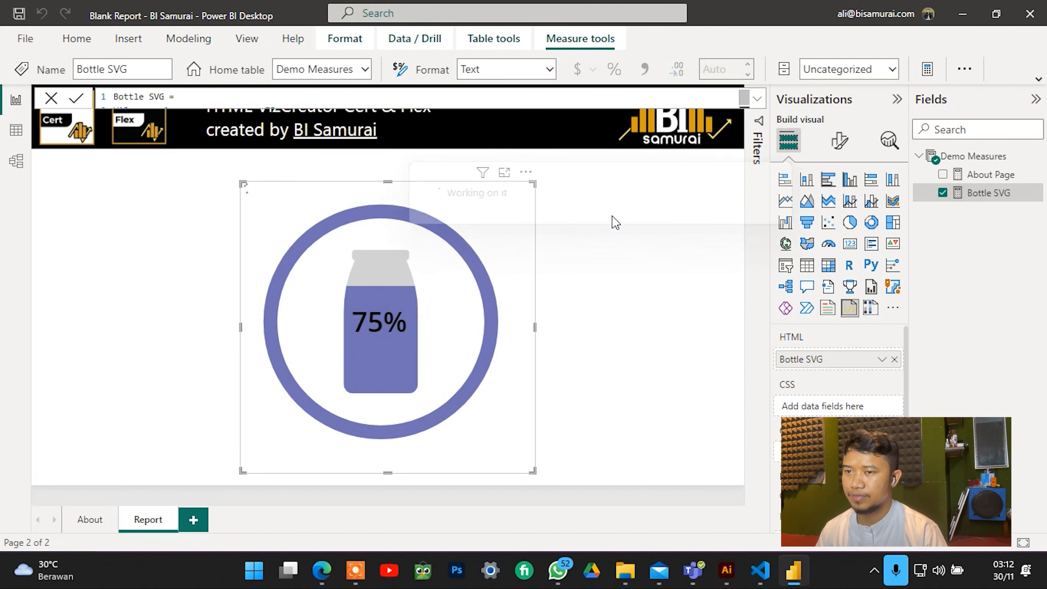
{"action": "left_click", "coordinate": [757, 99]}
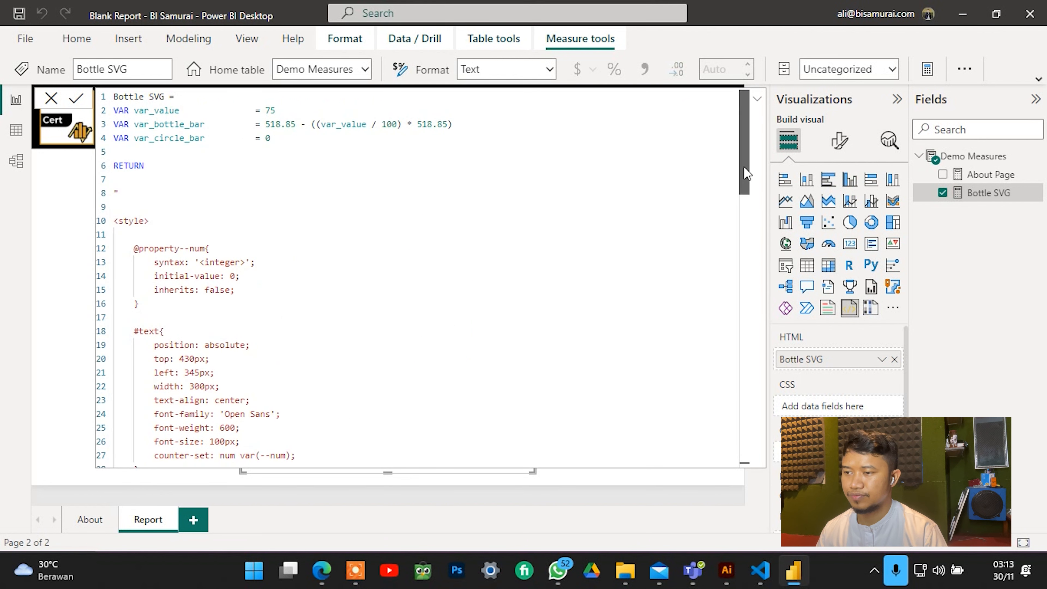
Remove "&var_value&"% from inside the text div of the foreignObject and commit the measure to refresh the visual.
{"action": "left_click_drag", "start_coordinate": [744, 178], "coordinate": [747, 455]}
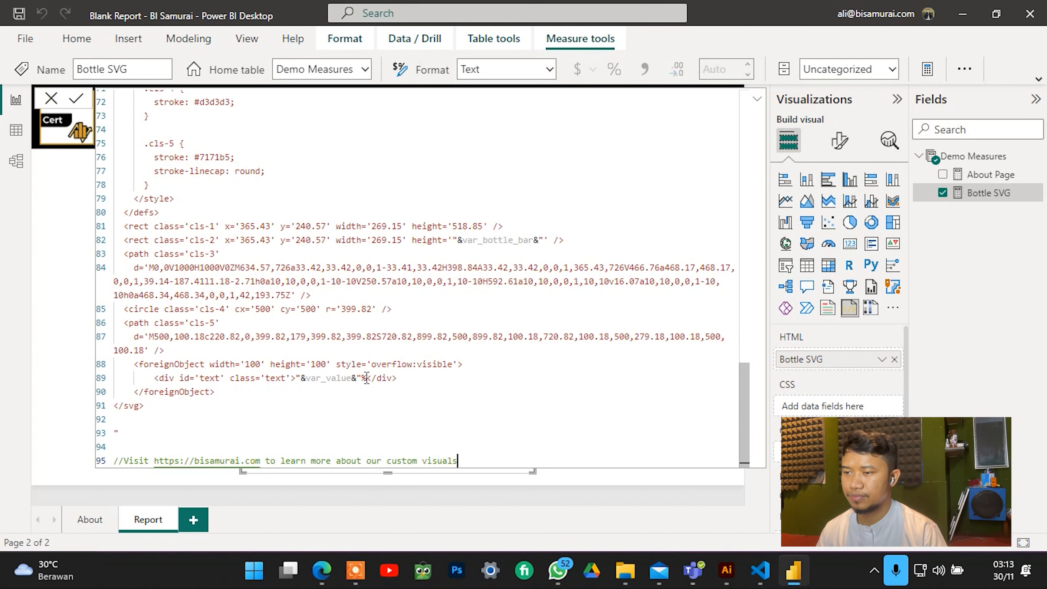
{"action": "left_click_drag", "start_coordinate": [367, 378], "coordinate": [296, 381]}
{"action": "left_click", "coordinate": [757, 99]}
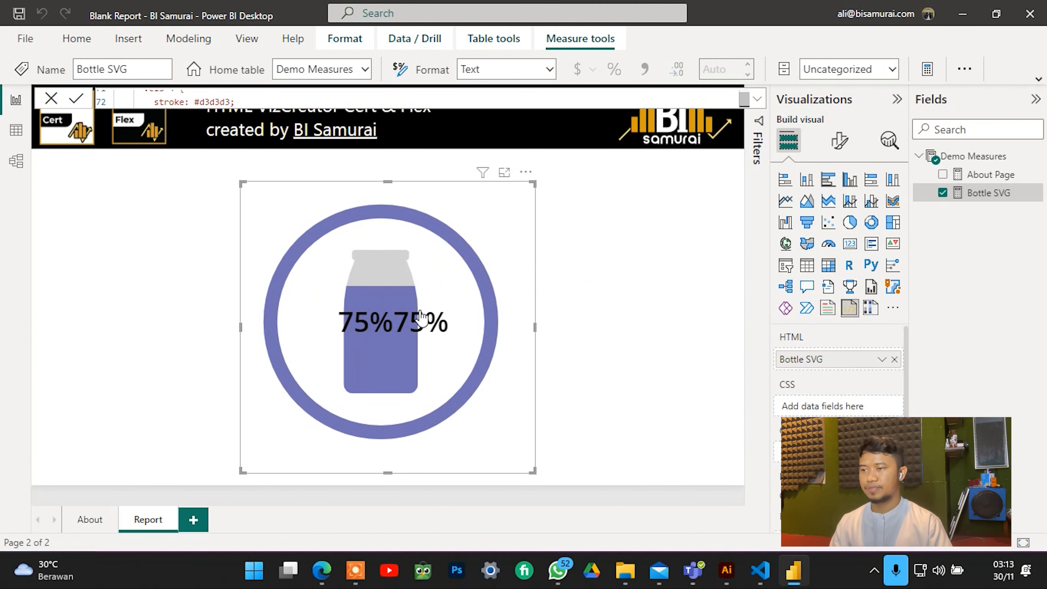
{"action": "left_click", "coordinate": [757, 99]}
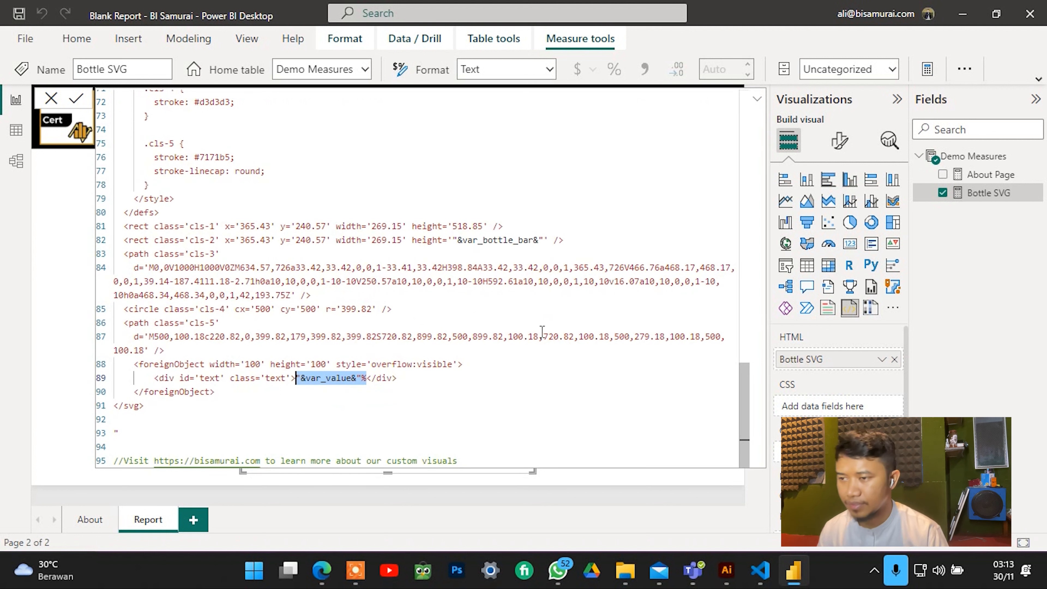
{"action": "key", "text": "BackSpace"}
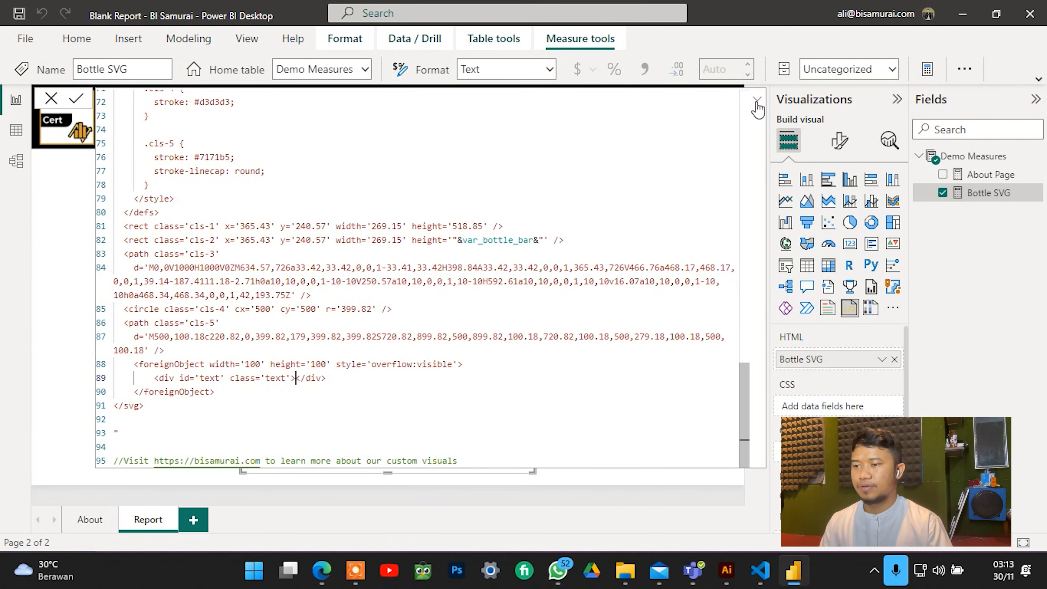
{"action": "left_click", "coordinate": [757, 100]}
{"action": "left_click", "coordinate": [618, 338]}
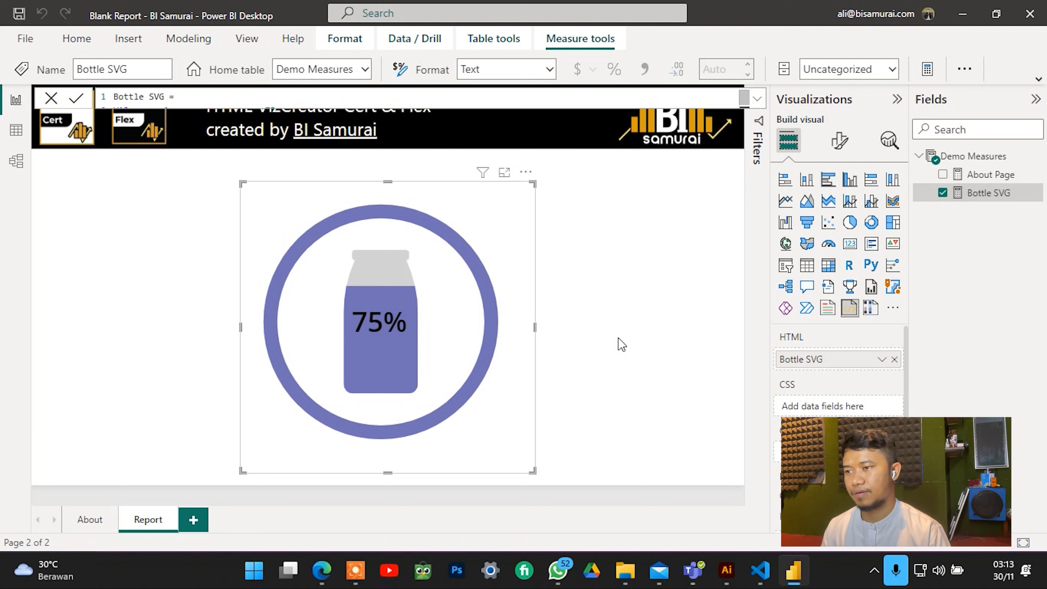
Try referencing the counter as --num instead of num in the #text::after content declaration, and check the visual.
{"action": "left_click", "coordinate": [757, 99]}
{"action": "scroll", "coordinate": [409, 224], "scroll_direction": "down", "scroll_amount": 5}
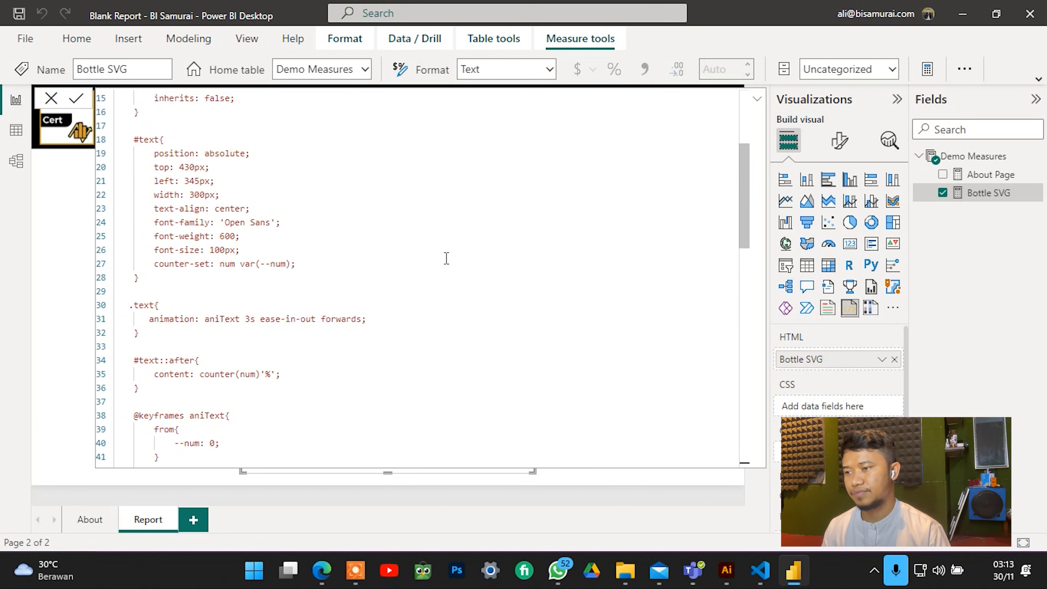
{"action": "scroll", "coordinate": [444, 256], "scroll_direction": "down", "scroll_amount": 1}
{"action": "scroll", "coordinate": [250, 278], "scroll_direction": "down", "scroll_amount": 3}
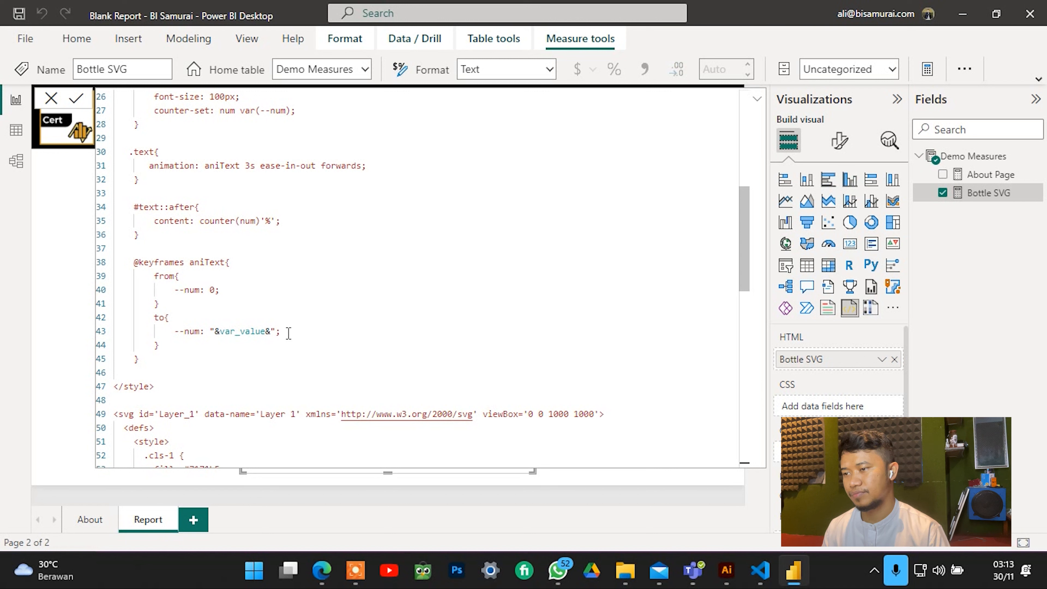
{"action": "scroll", "coordinate": [230, 258], "scroll_direction": "up", "scroll_amount": 1}
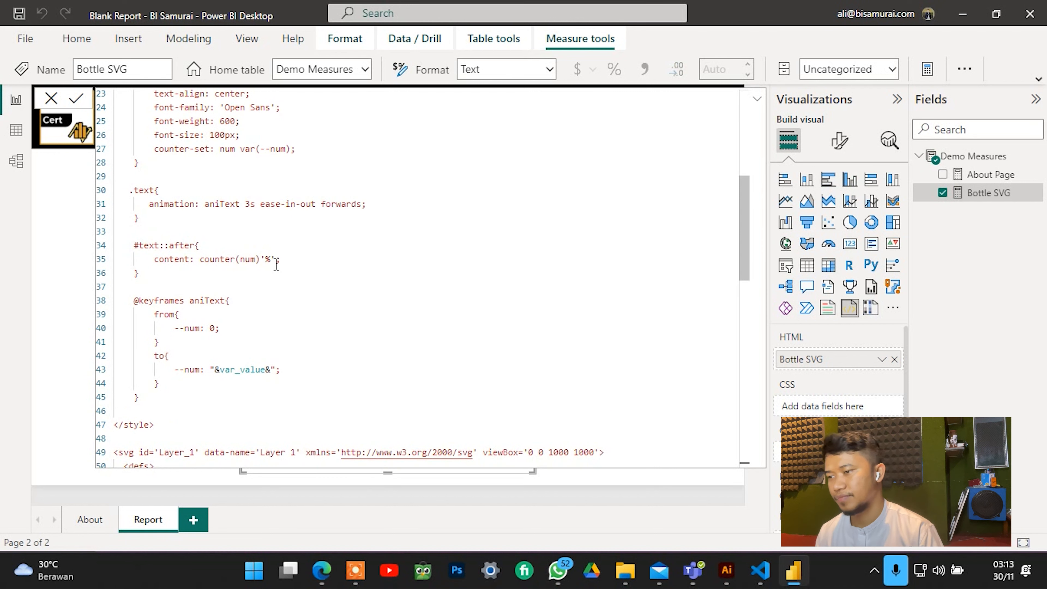
{"action": "left_click", "coordinate": [241, 260]}
{"action": "type", "text": "--"}
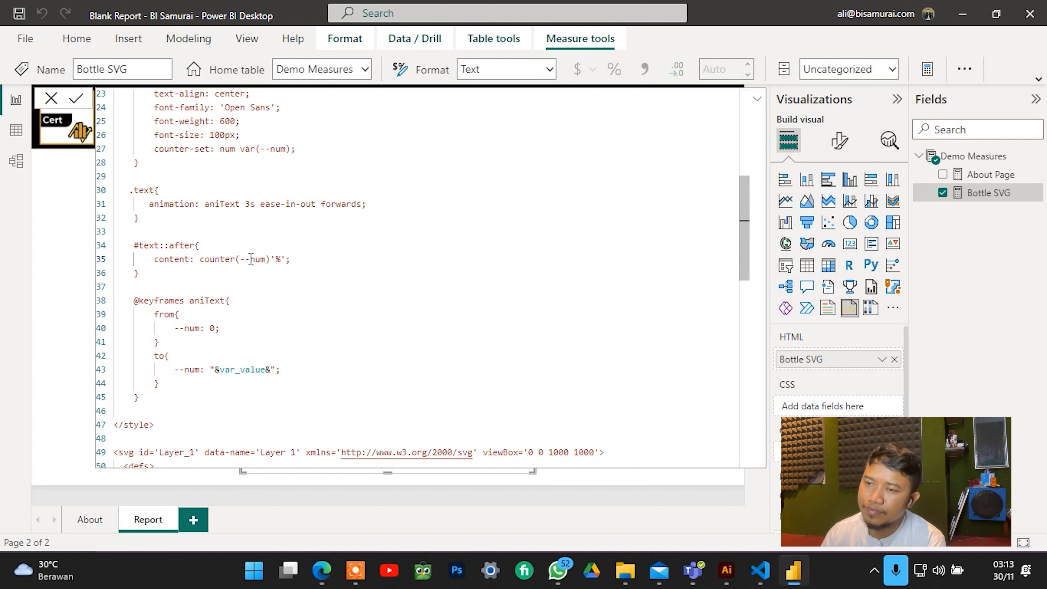
{"action": "left_click", "coordinate": [757, 99]}
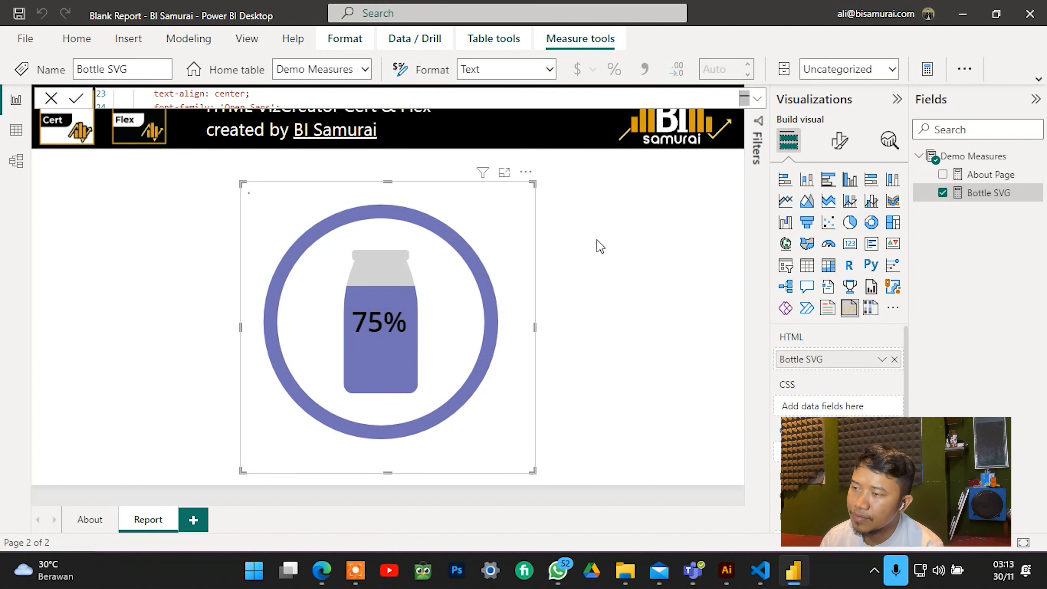
{"action": "left_click", "coordinate": [757, 99]}
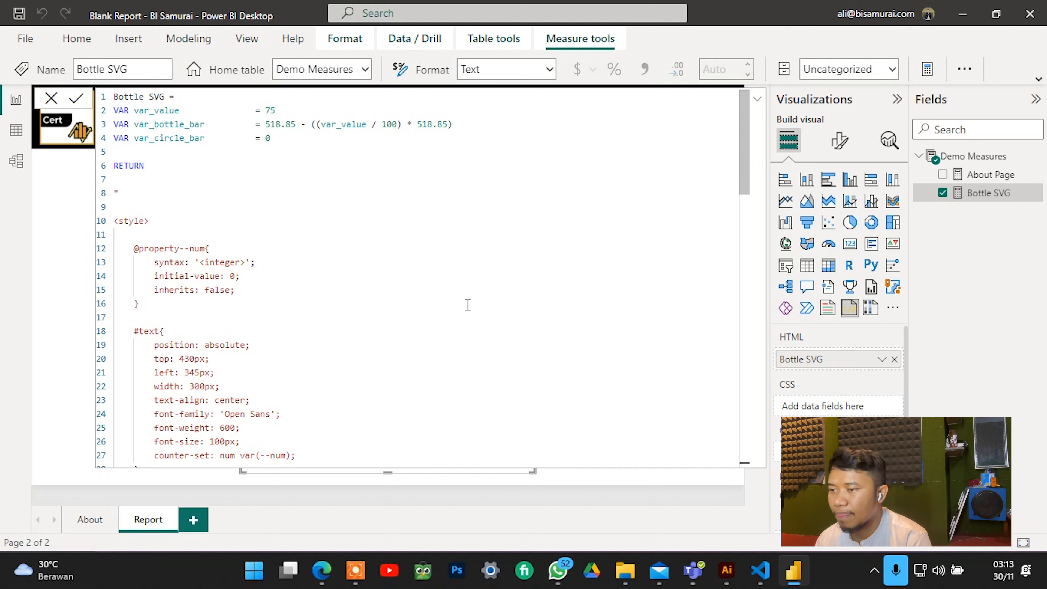
{"action": "scroll", "coordinate": [330, 334], "scroll_direction": "down", "scroll_amount": 3}
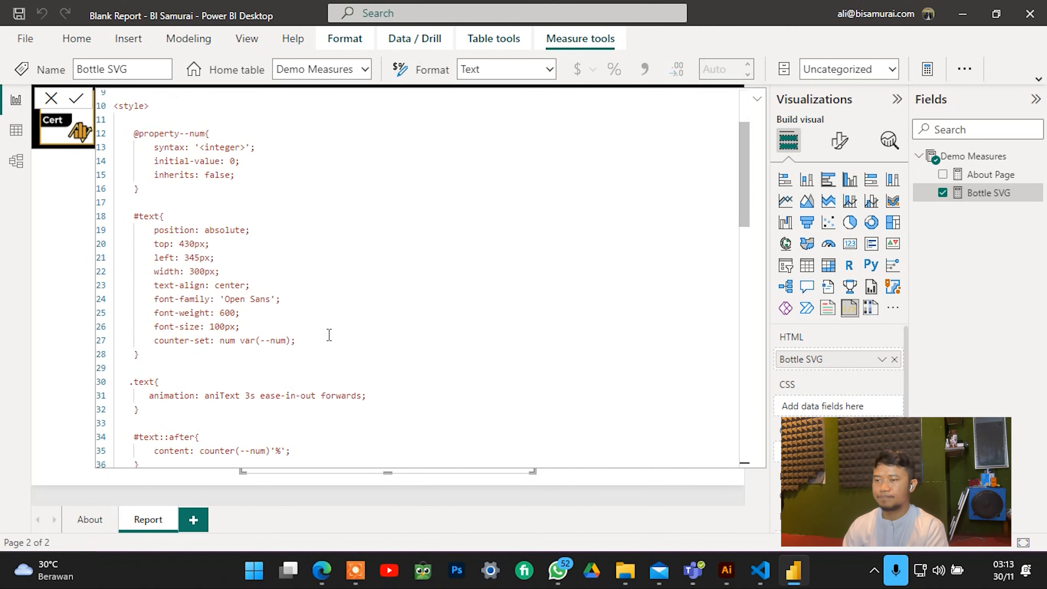
{"action": "left_click", "coordinate": [274, 340]}
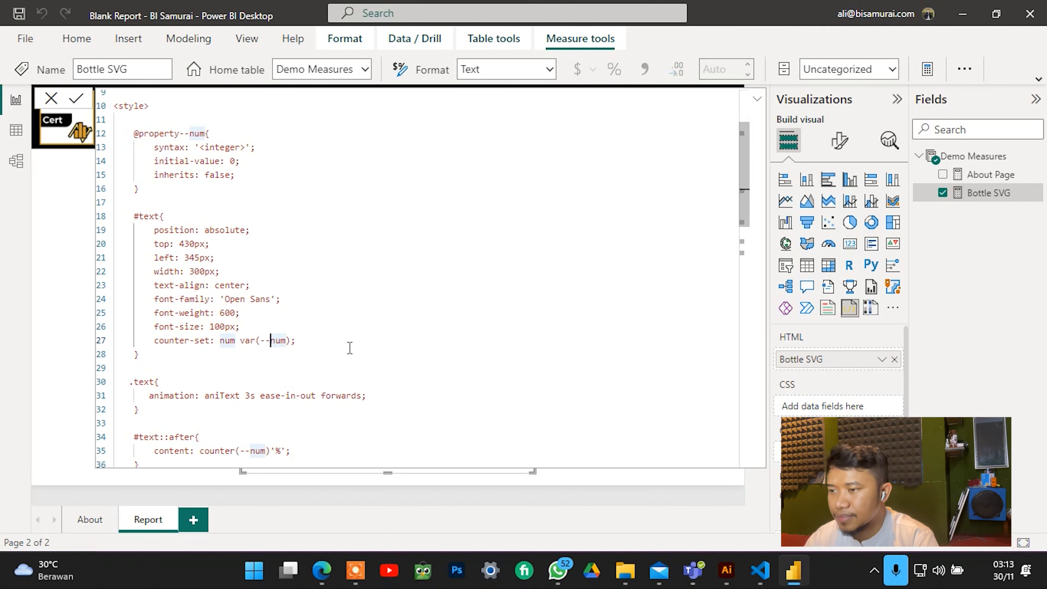
{"action": "key", "text": "BackSpace"}
{"action": "key", "text": "BackSpace"}
{"action": "key", "text": "BackSpace"}
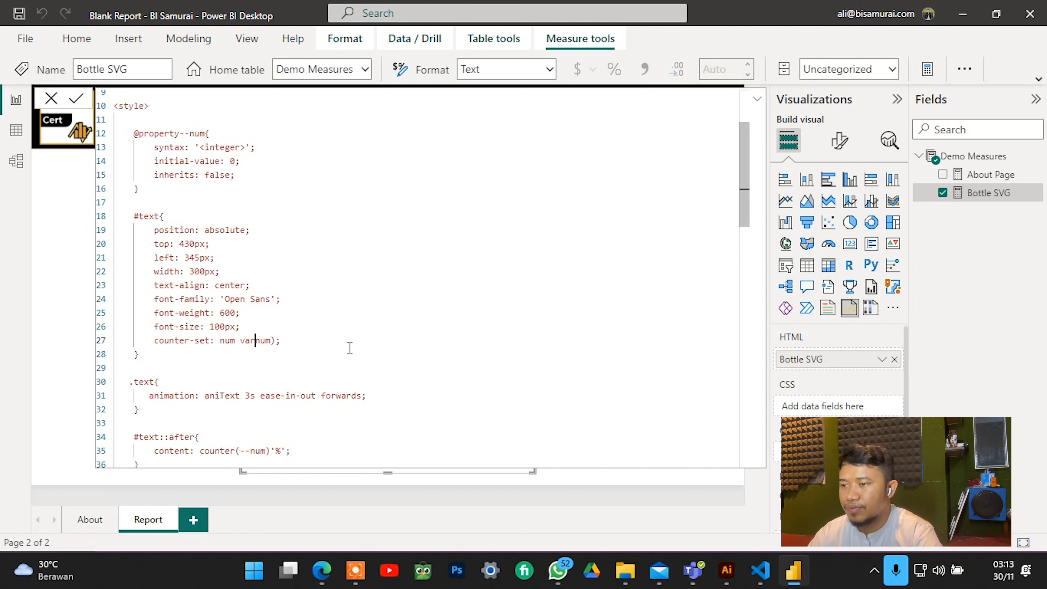
{"action": "type", "text": "("}
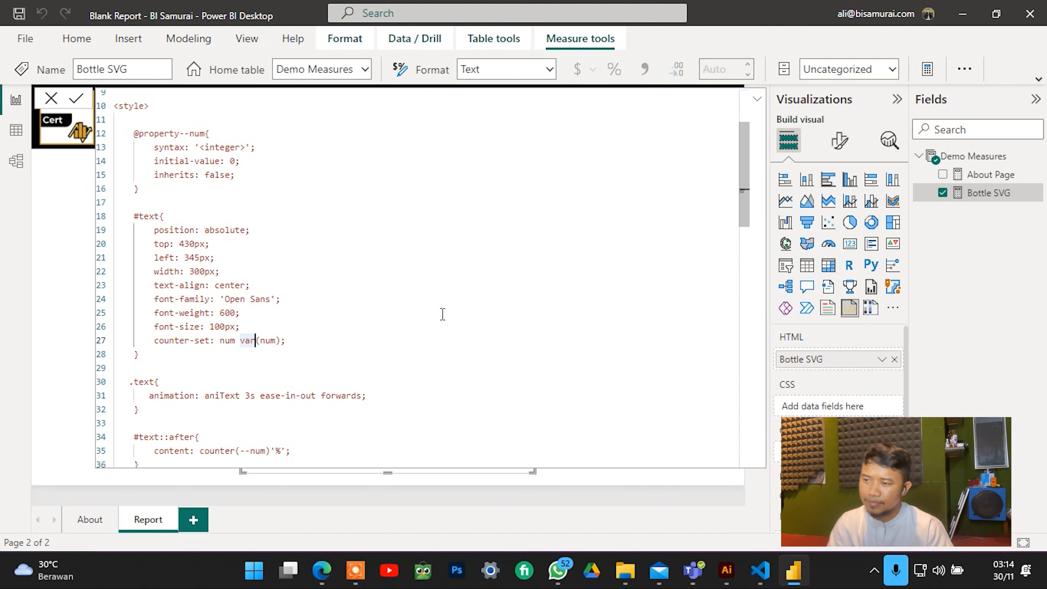
{"action": "key", "text": "BackSpace"}
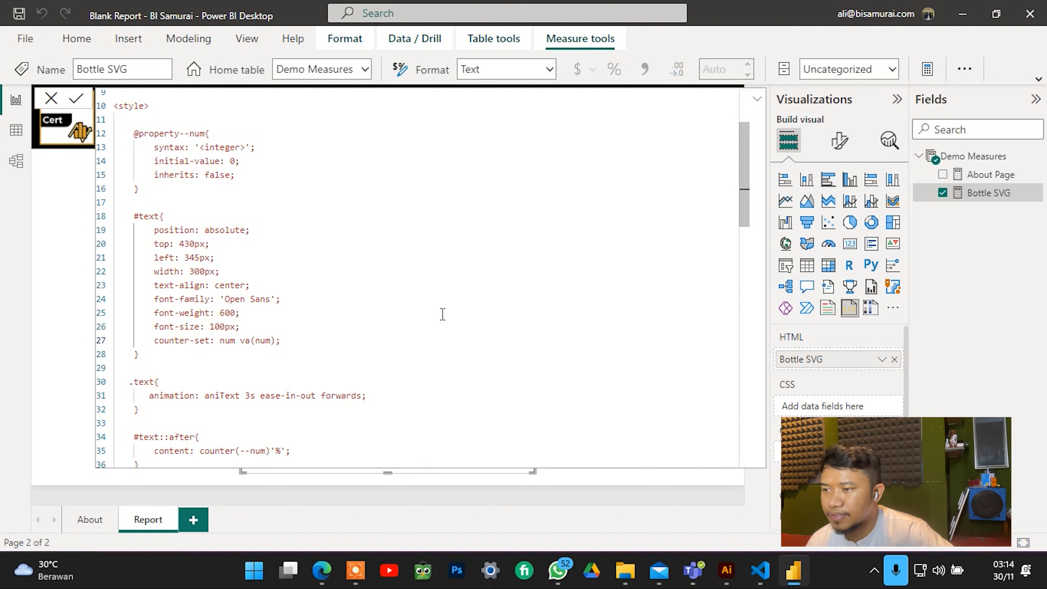
{"action": "type", "text": "r"}
{"action": "key", "text": "Right"}
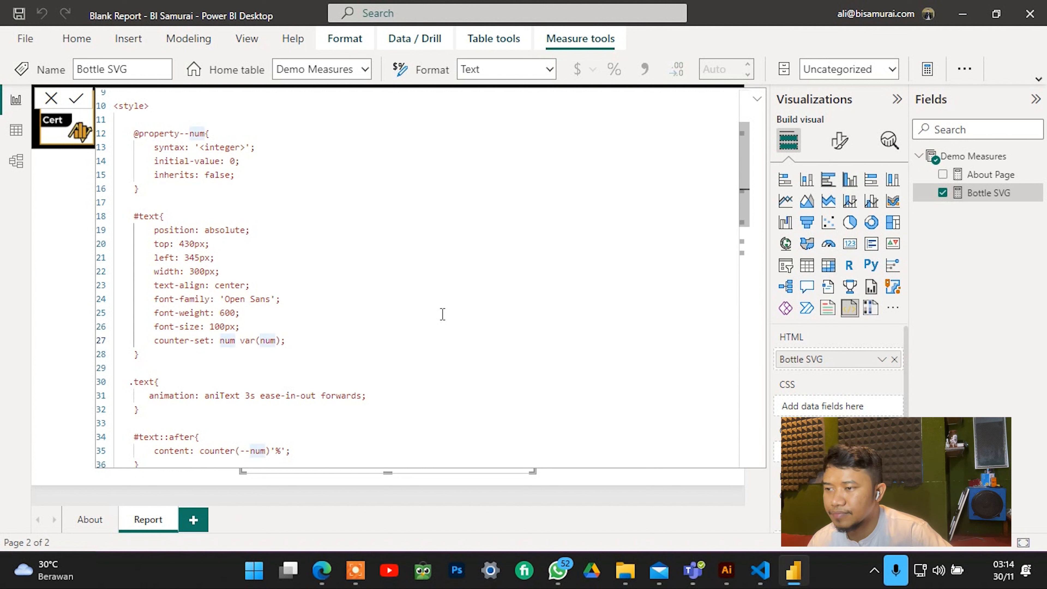
{"action": "type", "text": "--"}
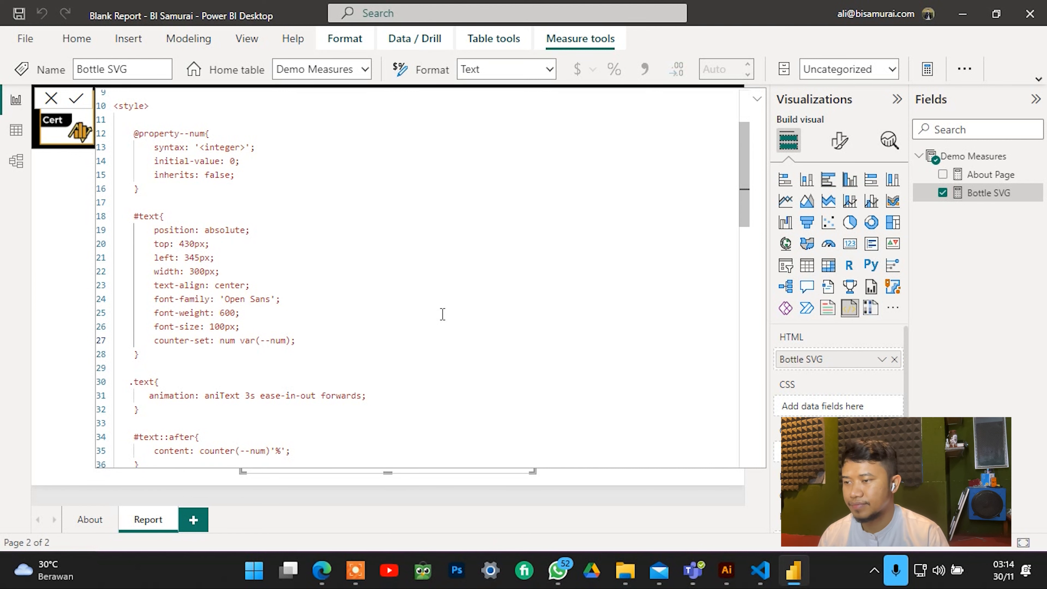
Remove the -- prefix from the counter name in the #text::after content declaration and return to the visual.
{"action": "scroll", "coordinate": [442, 314], "scroll_direction": "down", "scroll_amount": 1}
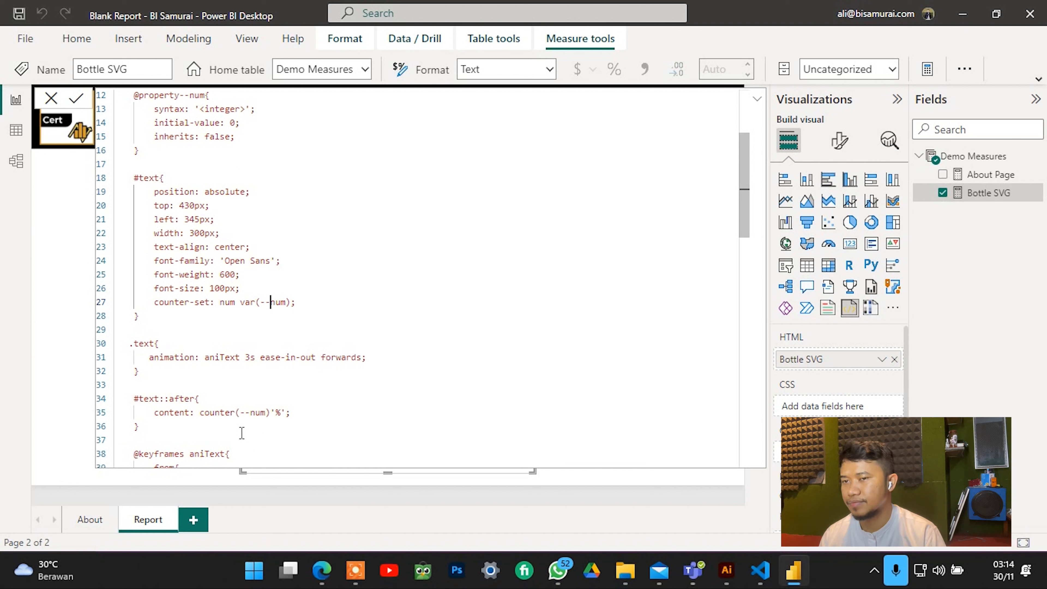
{"action": "left_click", "coordinate": [255, 412]}
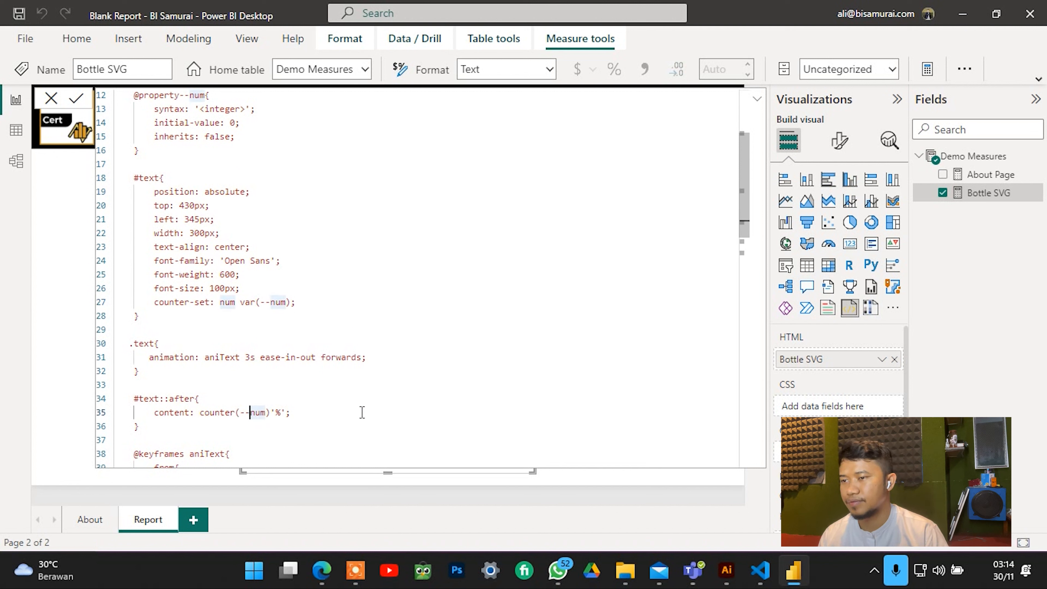
{"action": "key", "text": "BackSpace"}
{"action": "key", "text": "BackSpace"}
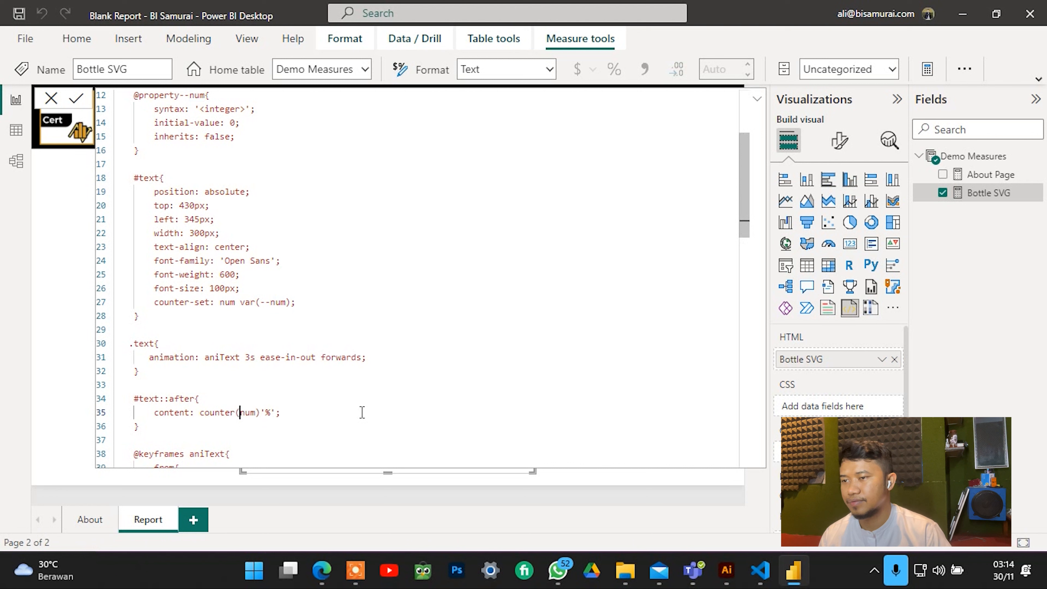
{"action": "left_click", "coordinate": [757, 101]}
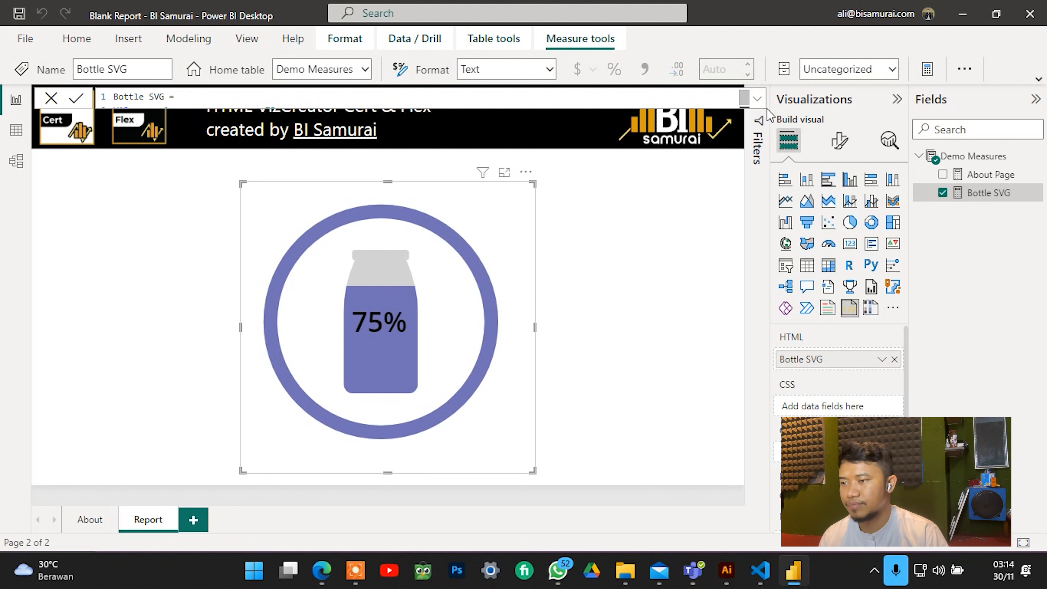
{"action": "left_click", "coordinate": [758, 102]}
{"action": "scroll", "coordinate": [423, 279], "scroll_direction": "down", "scroll_amount": 2}
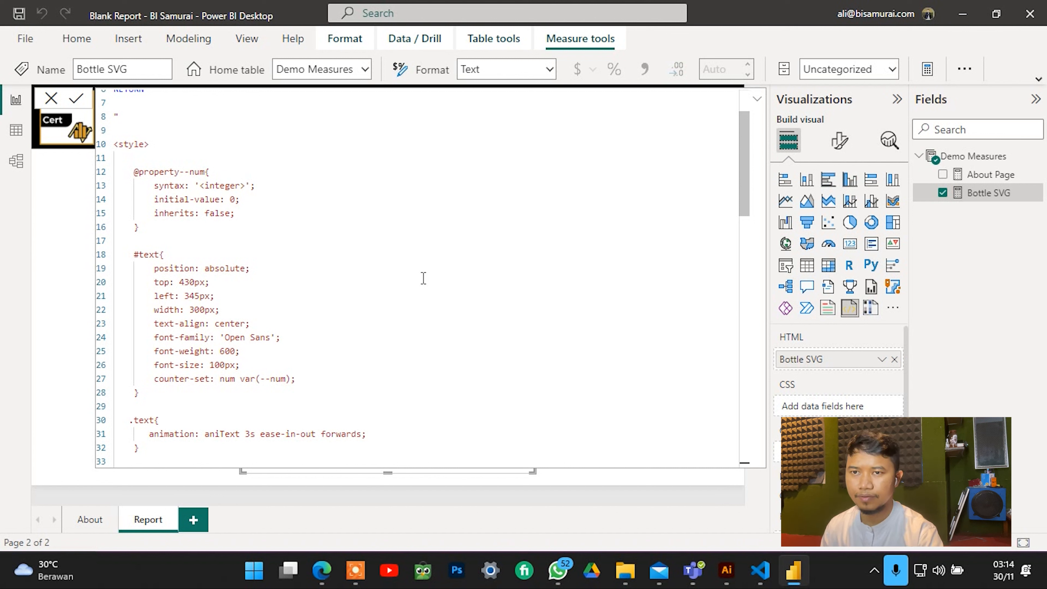
{"action": "left_click", "coordinate": [179, 172]}
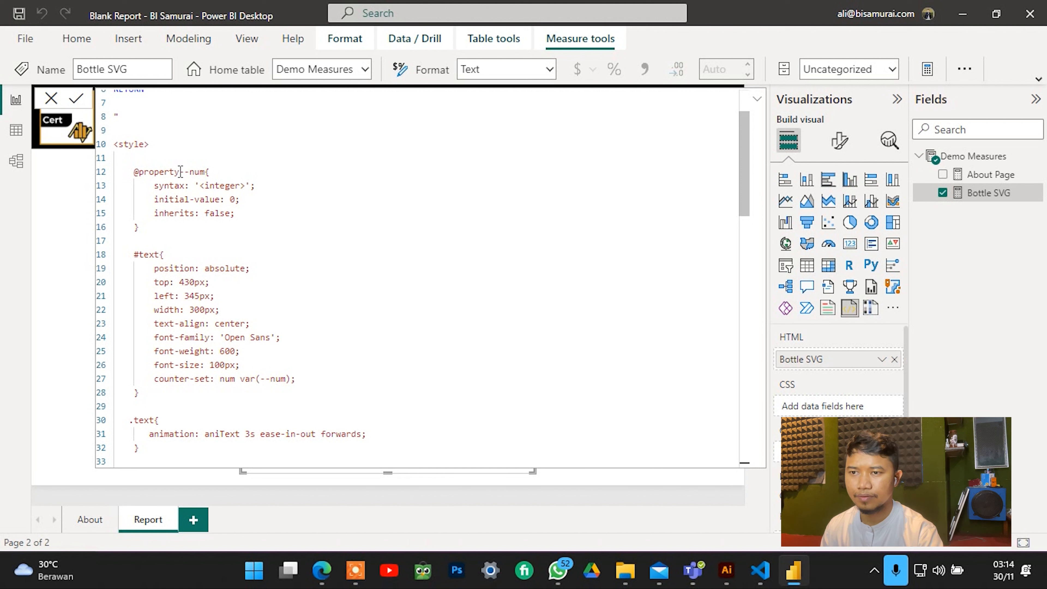
{"action": "left_click", "coordinate": [757, 98]}
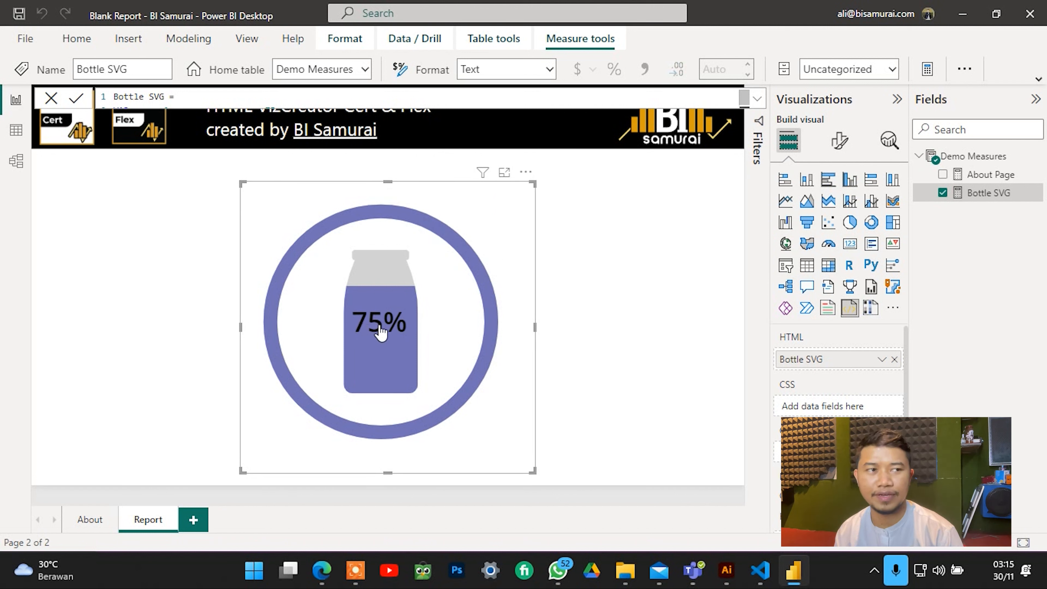
{"action": "left_click", "coordinate": [757, 98]}
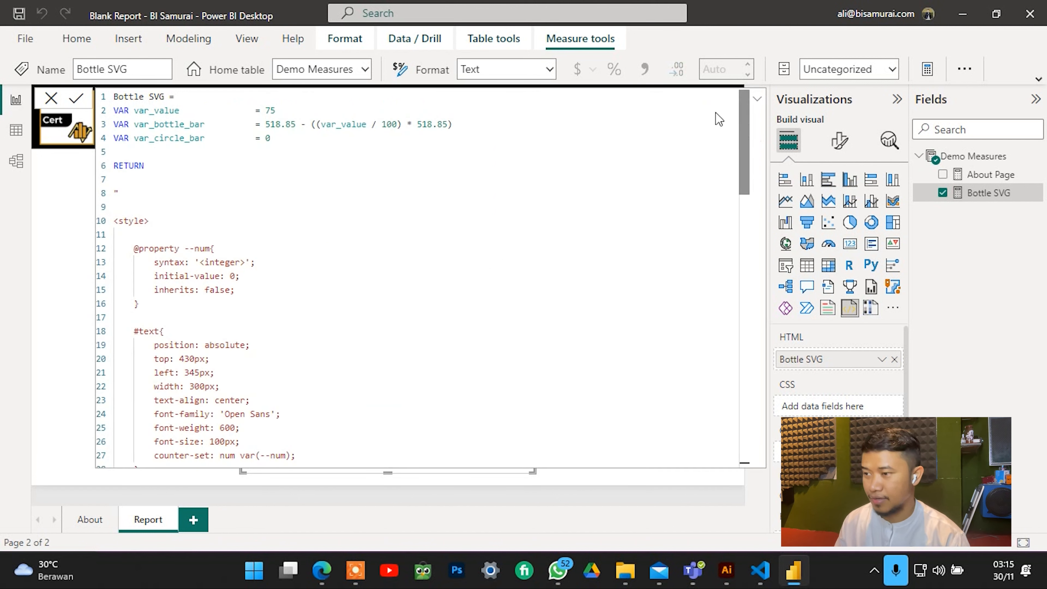
{"action": "left_click_drag", "start_coordinate": [172, 249], "coordinate": [201, 248]}
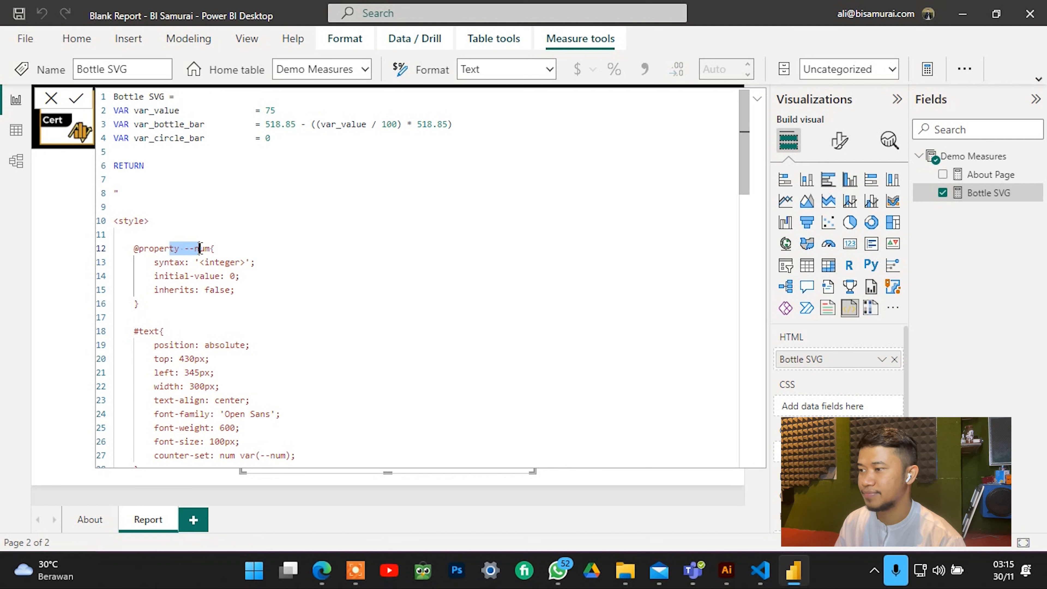
{"action": "left_click", "coordinate": [332, 247]}
{"action": "scroll", "coordinate": [482, 235], "scroll_direction": "down", "scroll_amount": 7}
{"action": "scroll", "coordinate": [463, 257], "scroll_direction": "down", "scroll_amount": 2}
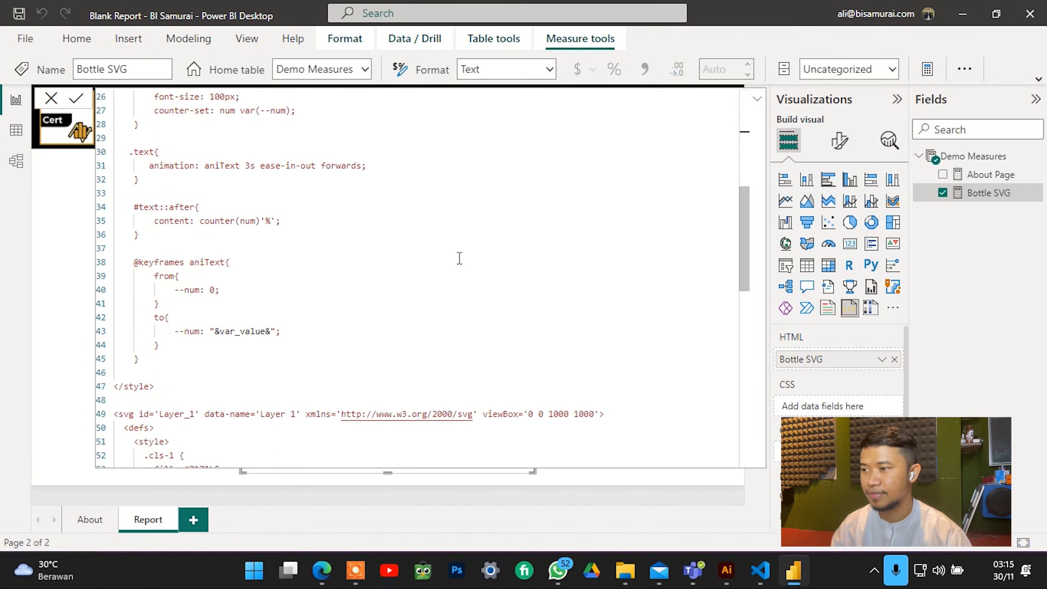
{"action": "scroll", "coordinate": [458, 257], "scroll_direction": "up", "scroll_amount": 3}
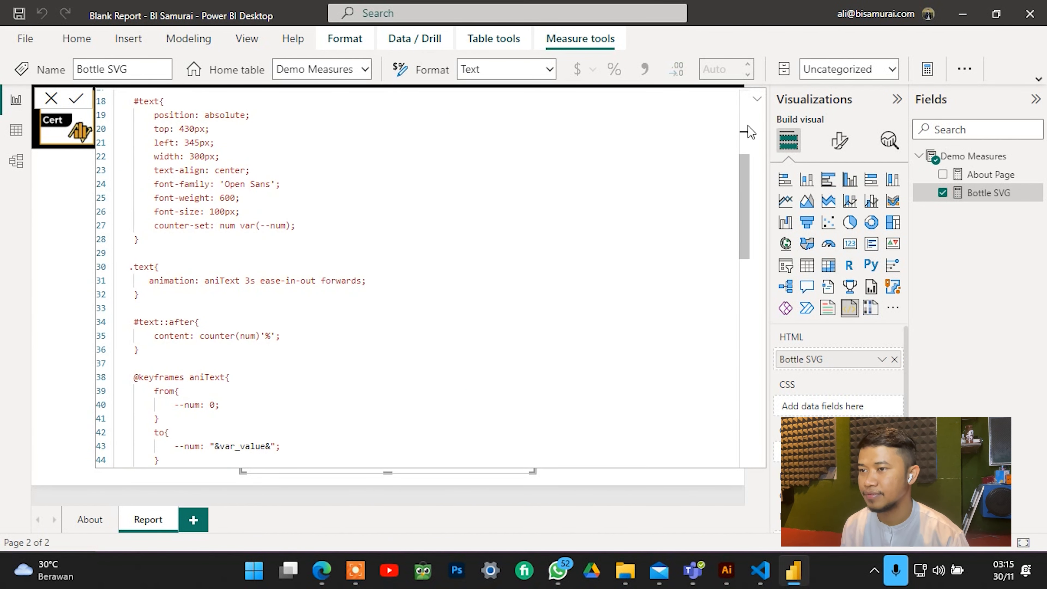
{"action": "left_click", "coordinate": [758, 99]}
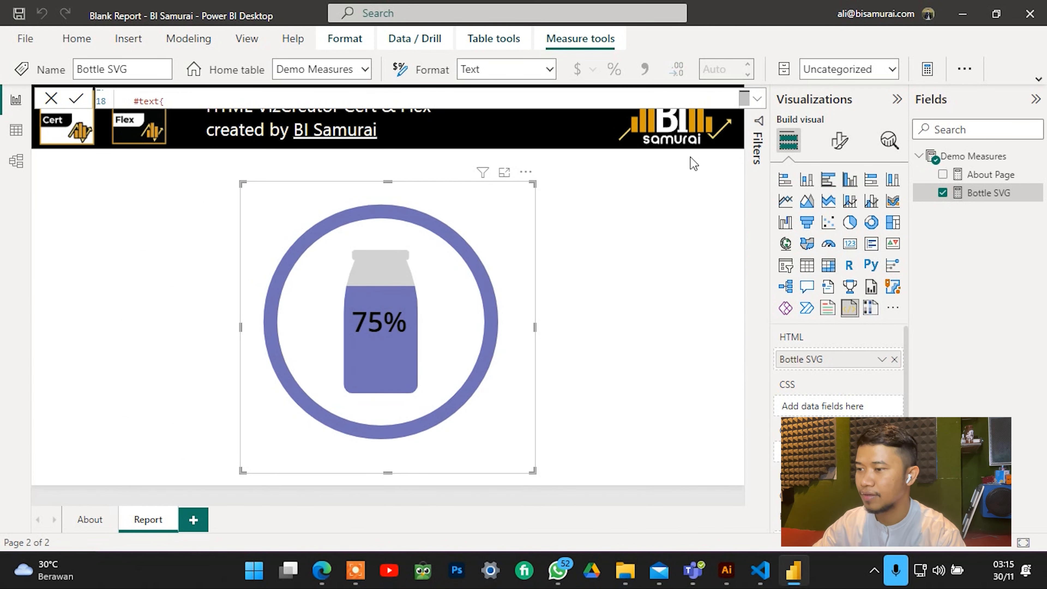
Expand the Bottle SVG formula and add id='bottle' to the cls-2 rect.
{"action": "left_click", "coordinate": [758, 99]}
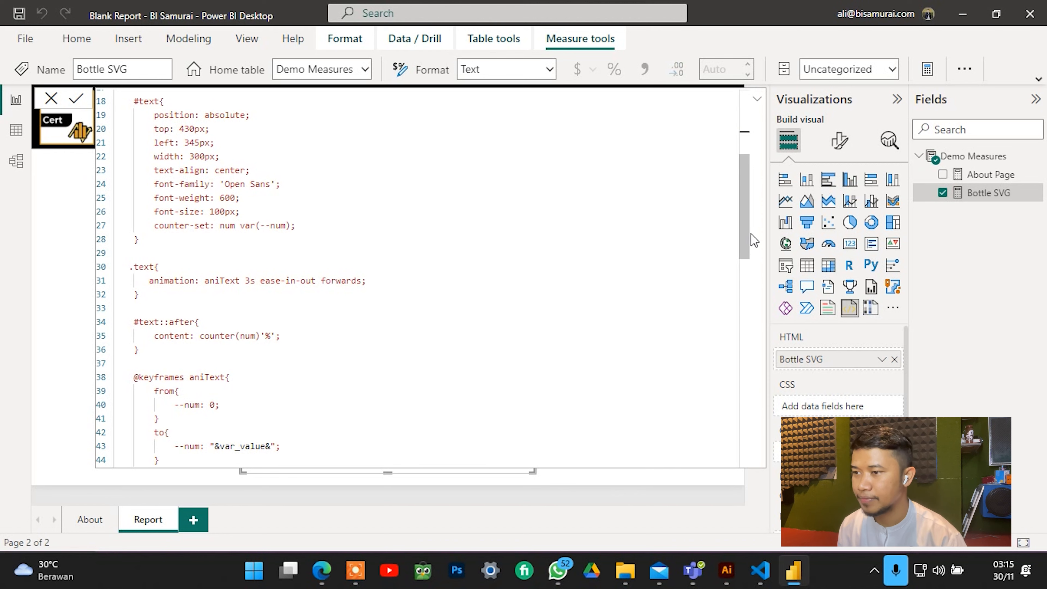
{"action": "left_click_drag", "start_coordinate": [746, 233], "coordinate": [733, 383]}
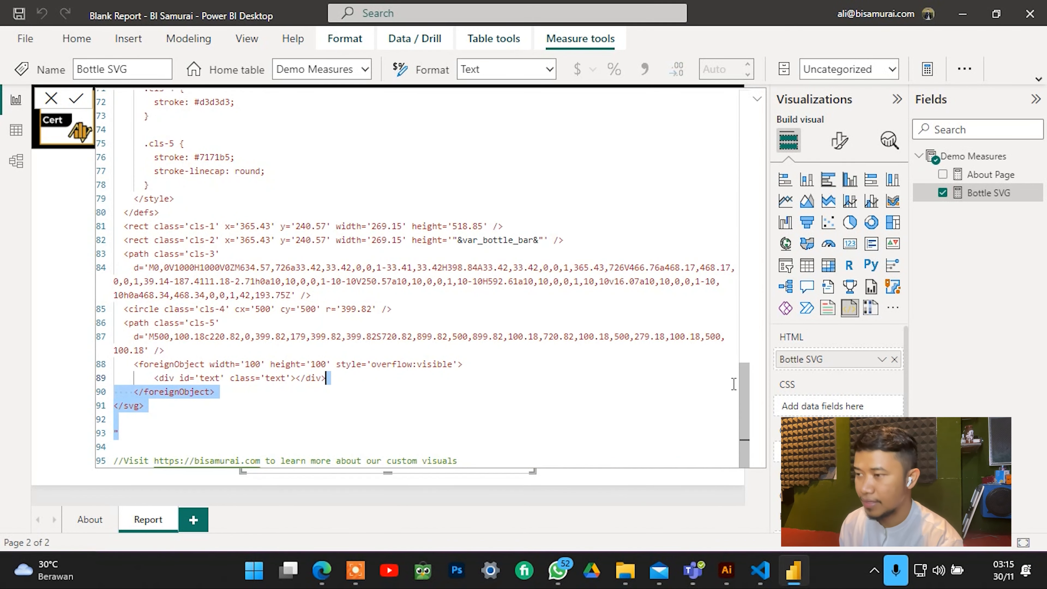
{"action": "left_click", "coordinate": [282, 355]}
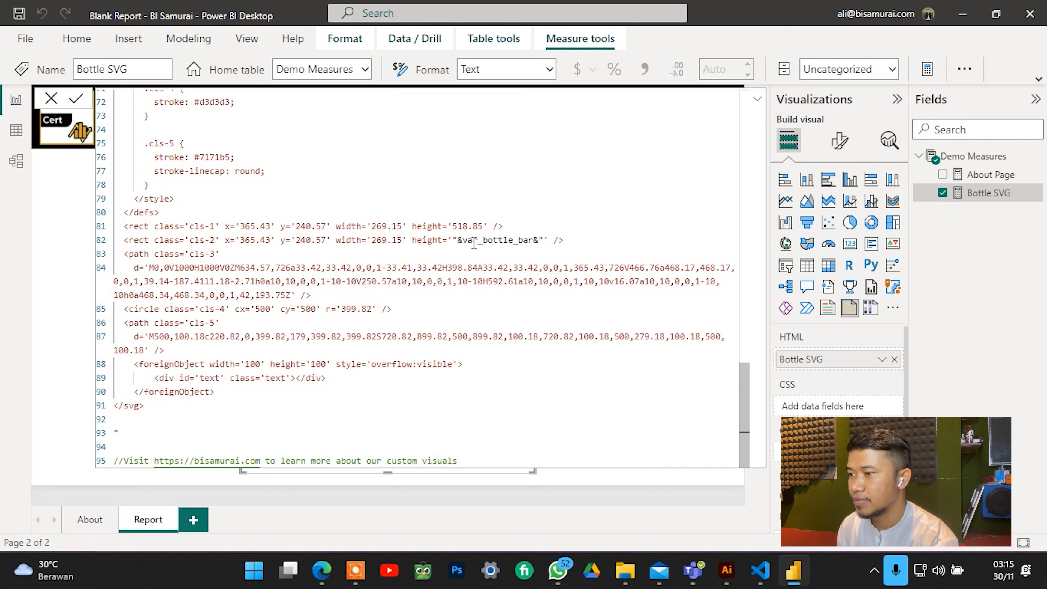
{"action": "left_click", "coordinate": [149, 240]}
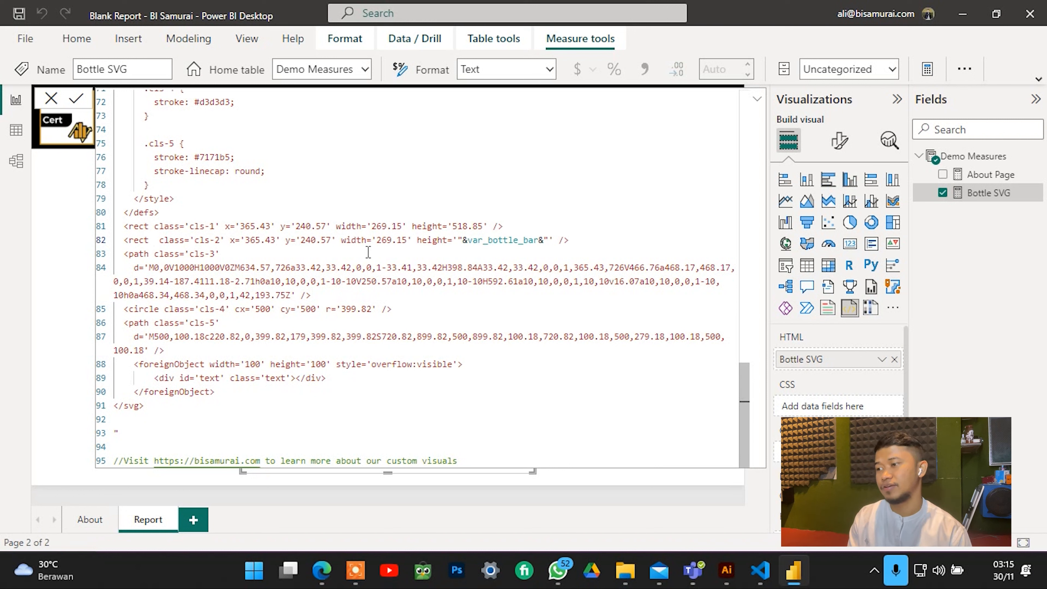
{"action": "type", "text": "id"}
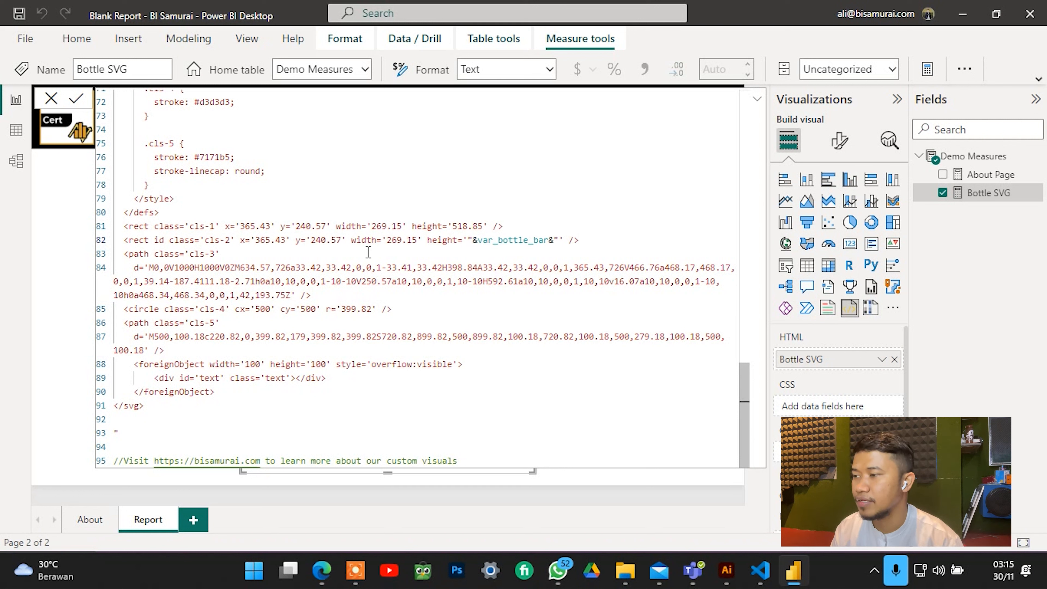
{"action": "type", "text": "="}
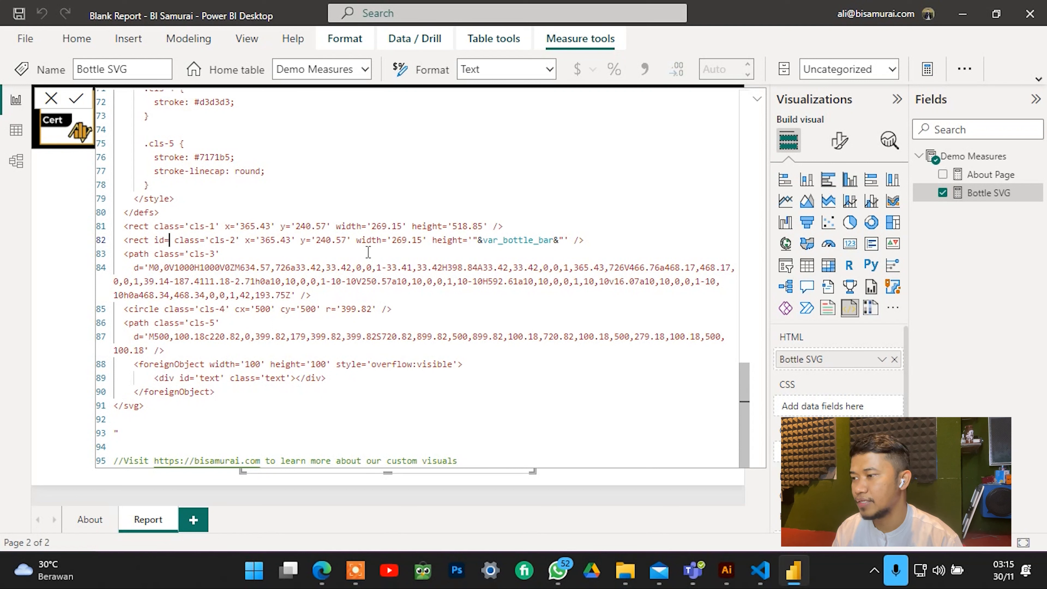
{"action": "type", "text": "'"}
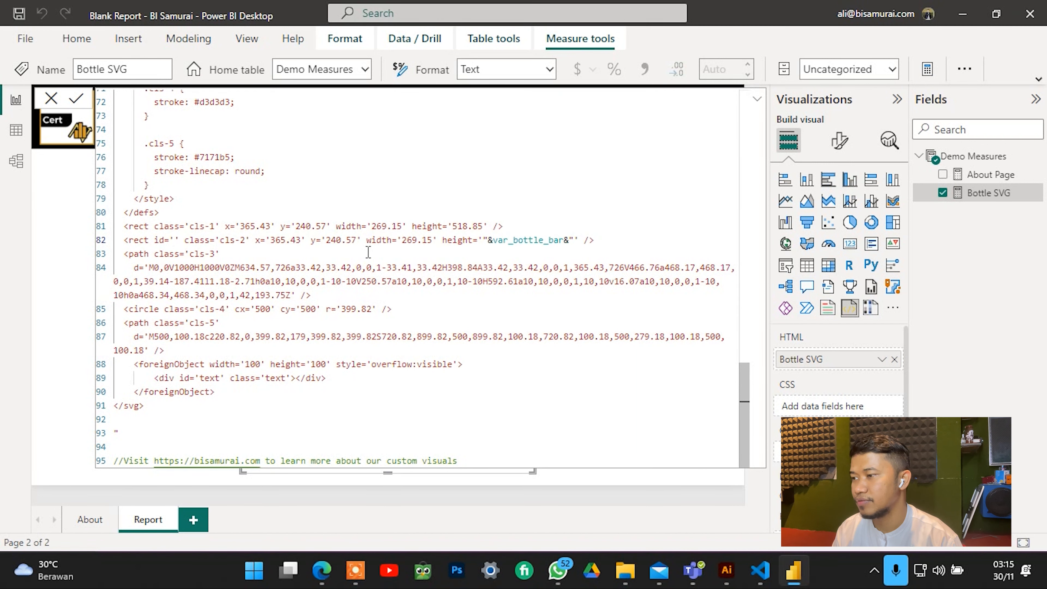
{"action": "type", "text": "bottle"}
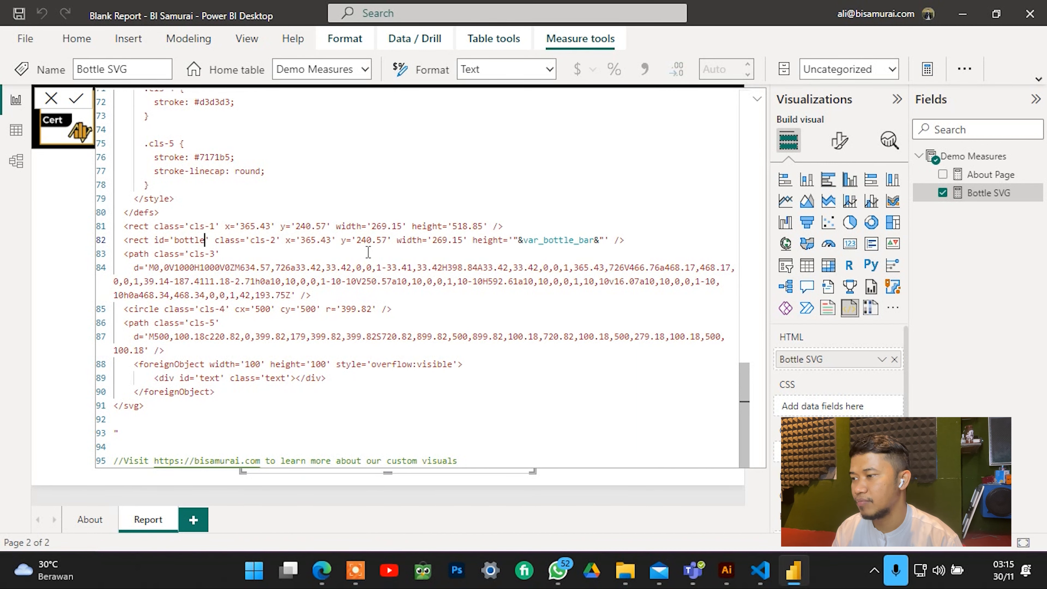
{"action": "scroll", "coordinate": [368, 252], "scroll_direction": "up", "scroll_amount": 5}
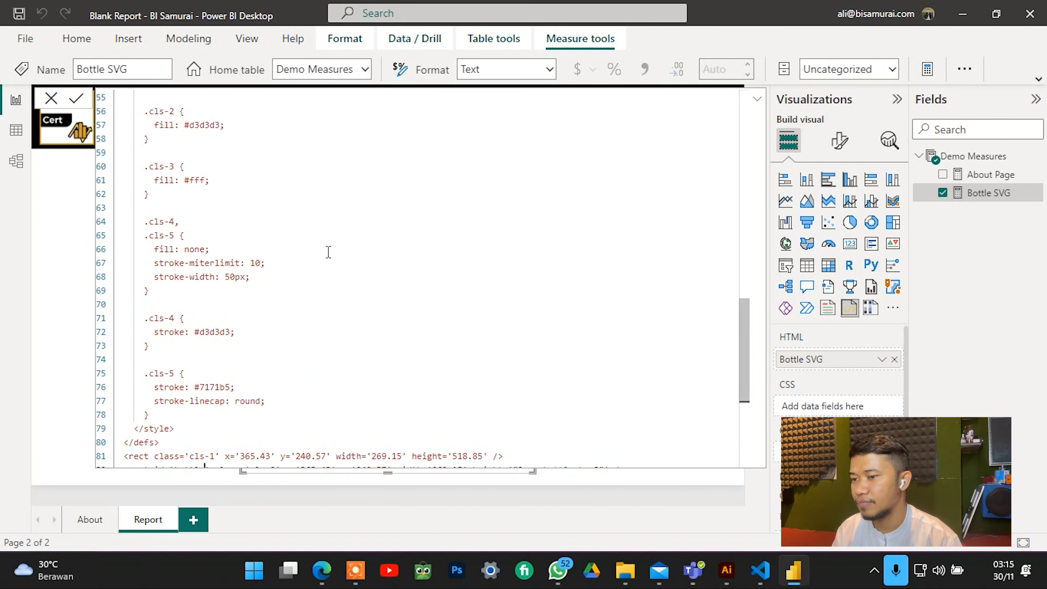
{"action": "scroll", "coordinate": [328, 252], "scroll_direction": "down", "scroll_amount": 2}
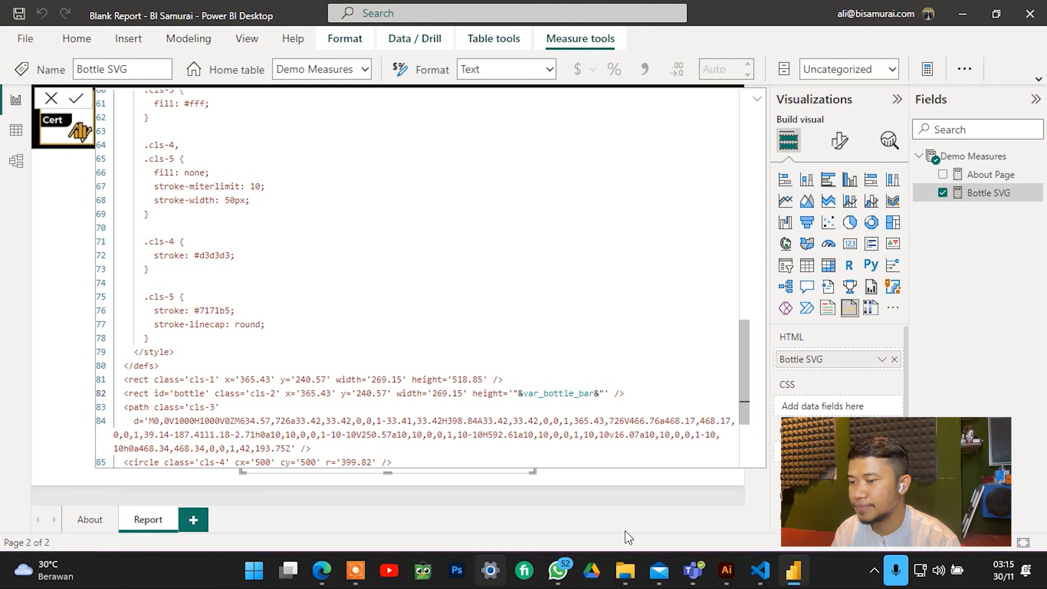
{"action": "left_click", "coordinate": [369, 579]}
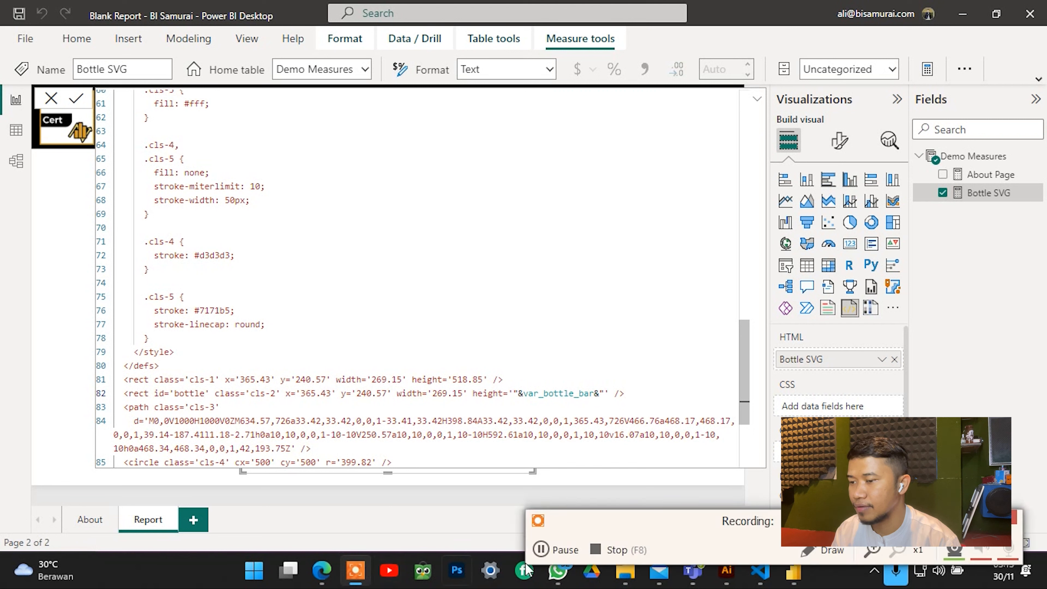
{"action": "left_click", "coordinate": [648, 286]}
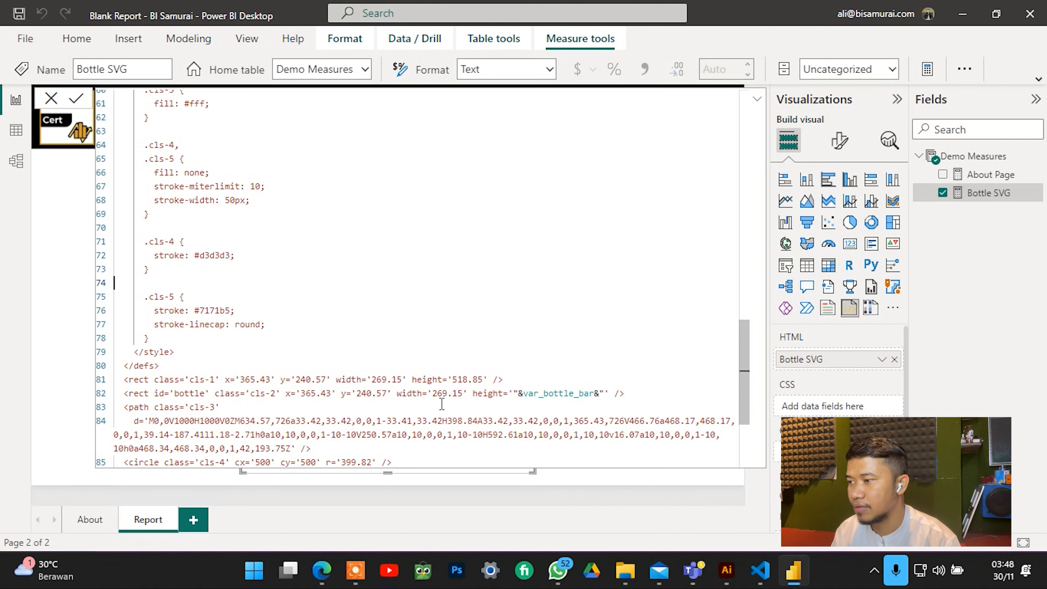
{"action": "scroll", "coordinate": [297, 291], "scroll_direction": "down", "scroll_amount": 5}
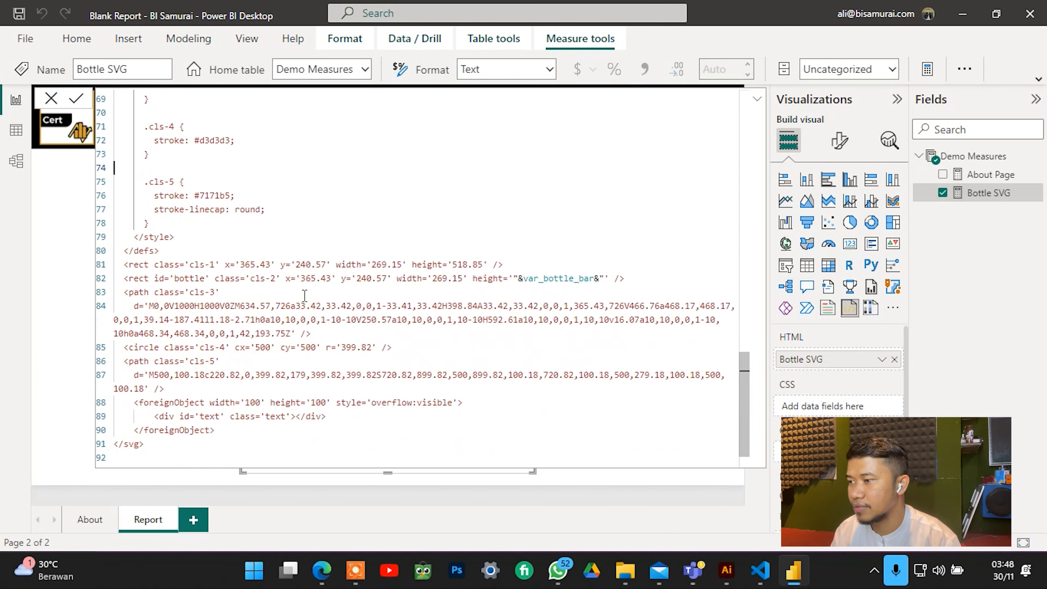
{"action": "scroll", "coordinate": [300, 292], "scroll_direction": "up", "scroll_amount": 5}
{"action": "scroll", "coordinate": [235, 232], "scroll_direction": "down", "scroll_amount": 3}
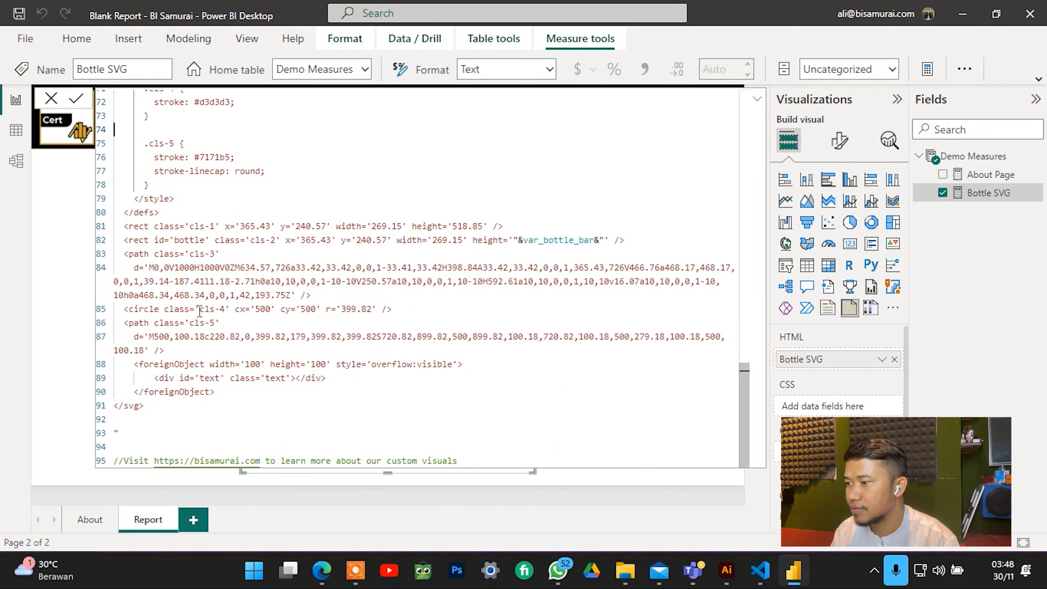
Copy the aniText keyframes block and paste it below the last .cls-5 rule in the SVG's style block.
{"action": "left_click_drag", "start_coordinate": [209, 239], "coordinate": [154, 240]}
{"action": "scroll", "coordinate": [307, 225], "scroll_direction": "up", "scroll_amount": 12}
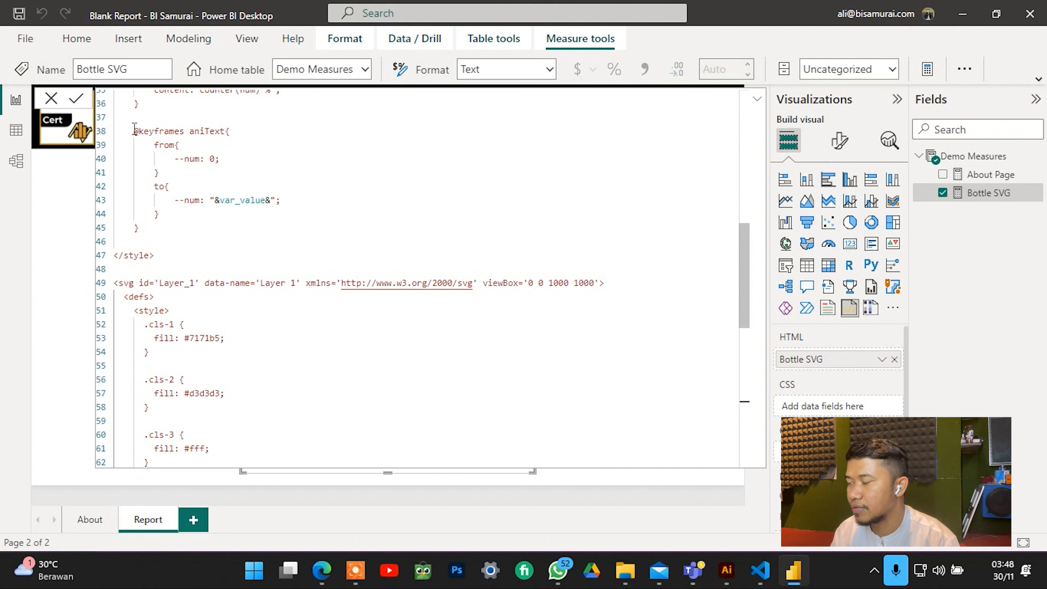
{"action": "left_click_drag", "start_coordinate": [135, 129], "coordinate": [167, 229]}
{"action": "key", "text": "ctrl+c"}
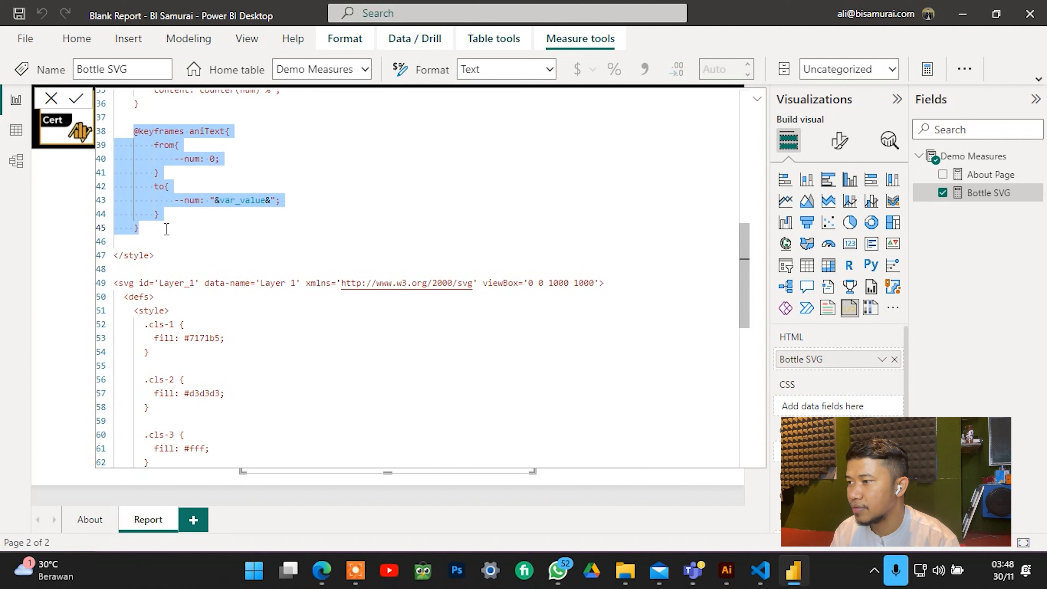
{"action": "scroll", "coordinate": [310, 276], "scroll_direction": "down", "scroll_amount": 6}
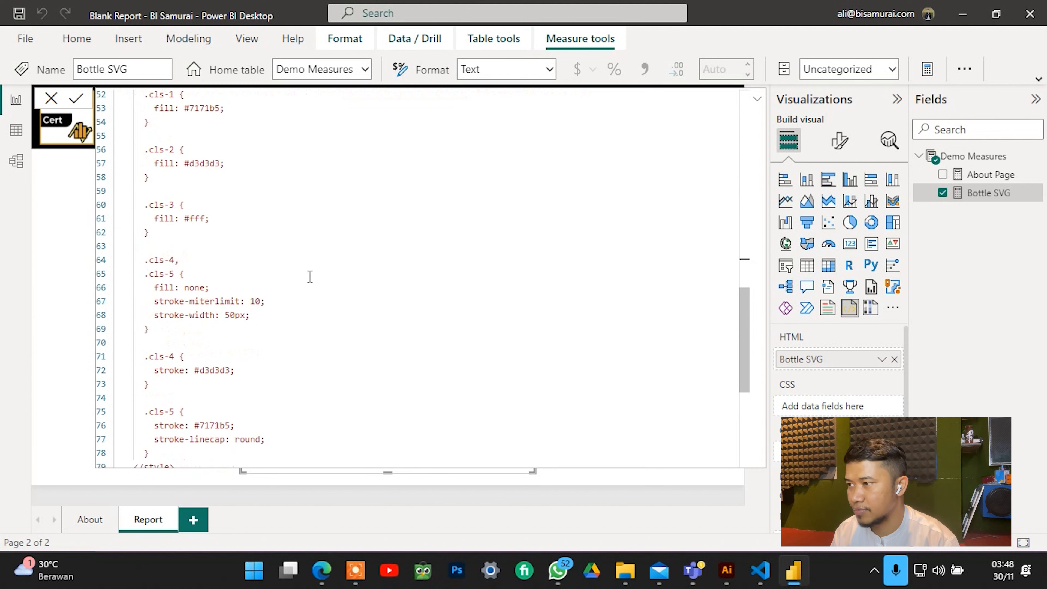
{"action": "scroll", "coordinate": [310, 276], "scroll_direction": "down", "scroll_amount": 4}
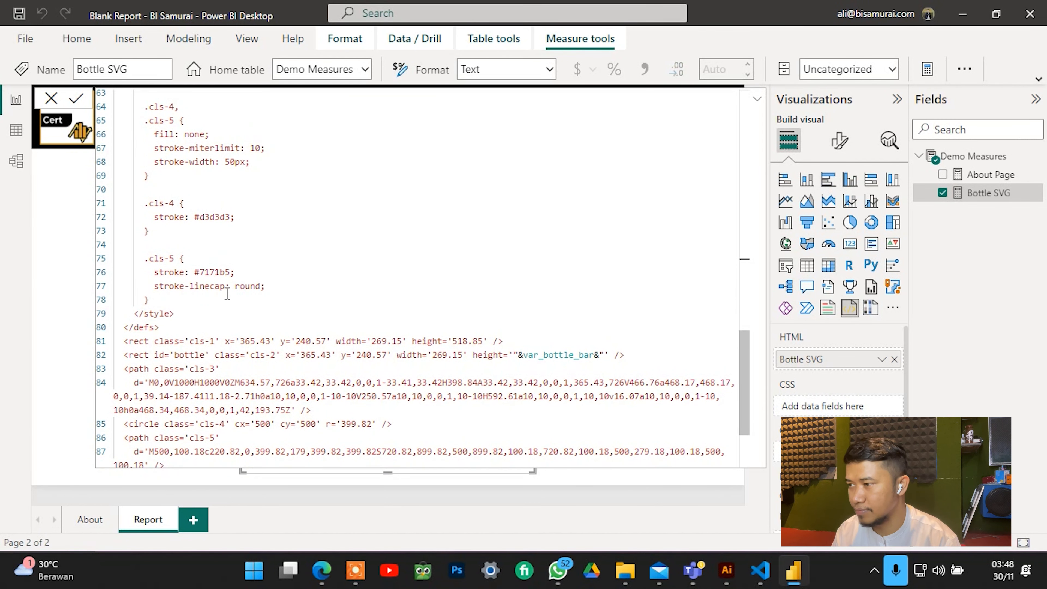
{"action": "left_click", "coordinate": [261, 305]}
{"action": "key", "text": "Return"}
{"action": "key", "text": "Return"}
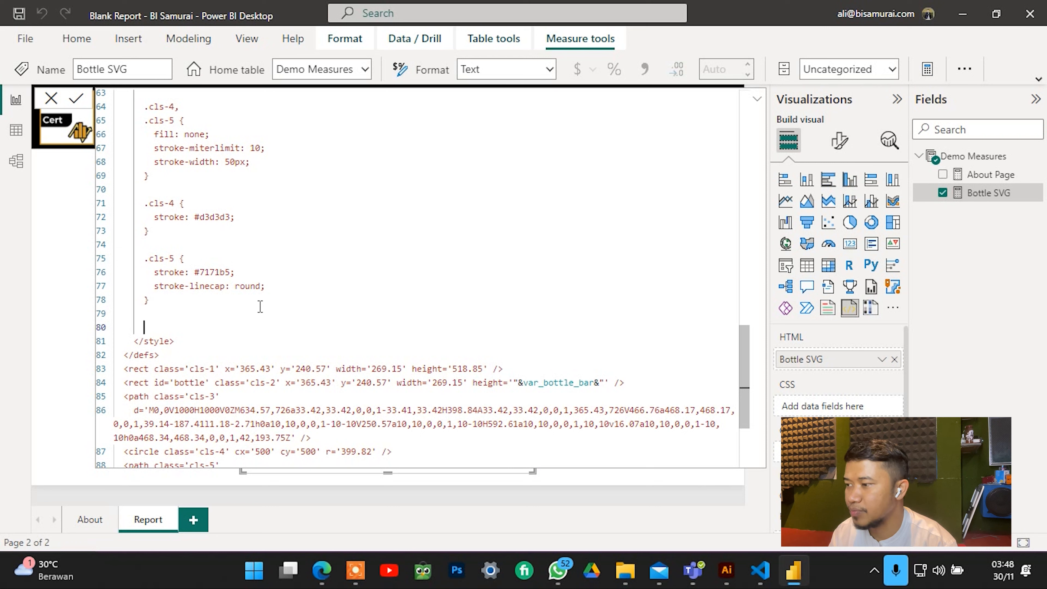
{"action": "key", "text": "ctrl+v"}
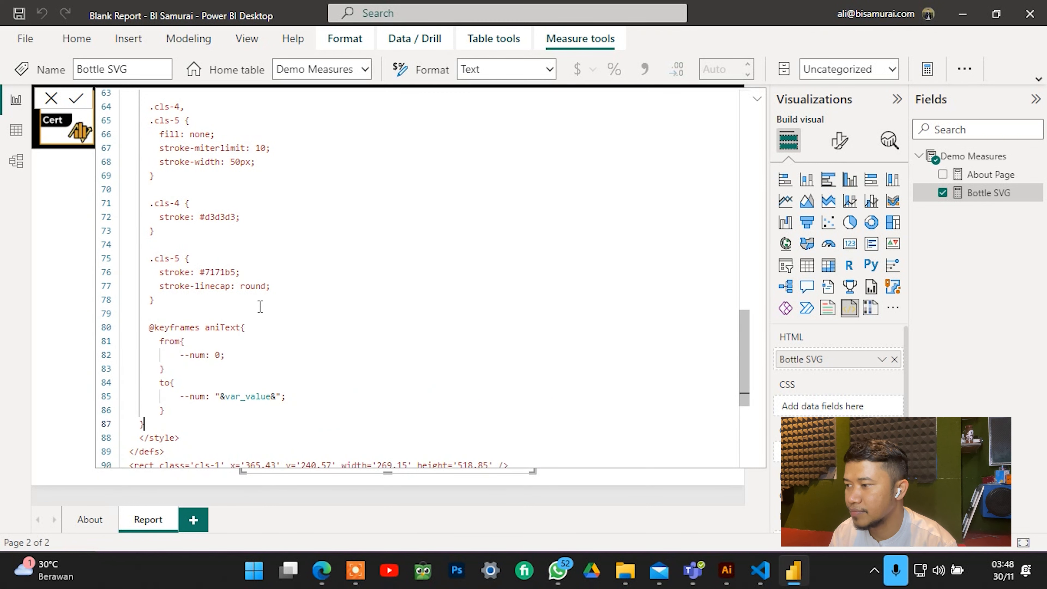
Rename the pasted keyframes to aniBottle and replace the --num property in its from block with height.
{"action": "left_click_drag", "start_coordinate": [239, 327], "coordinate": [220, 327]}
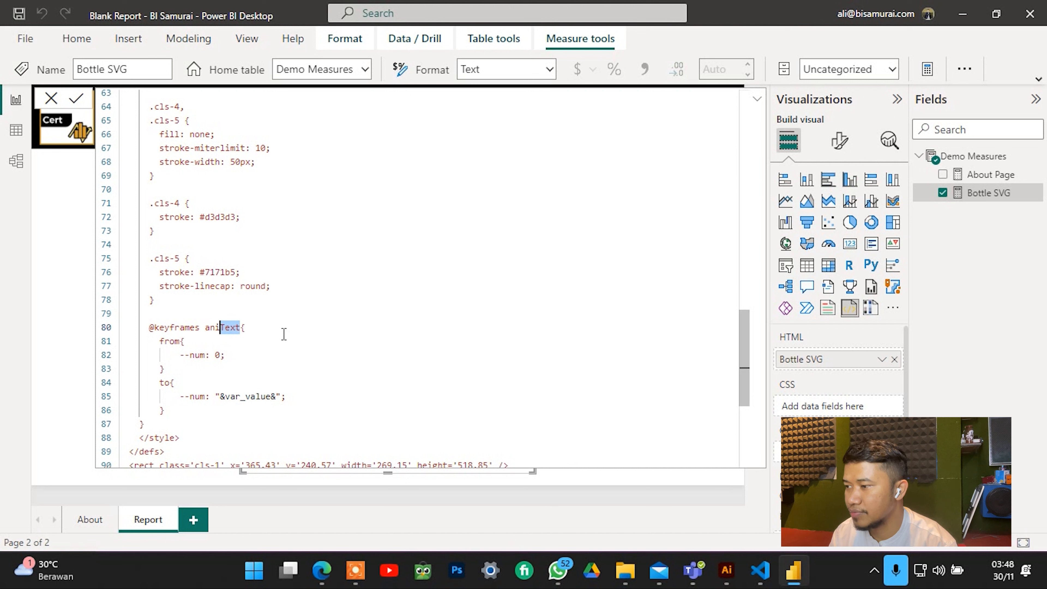
{"action": "type", "text": "Bottle"}
{"action": "key", "text": "Down"}
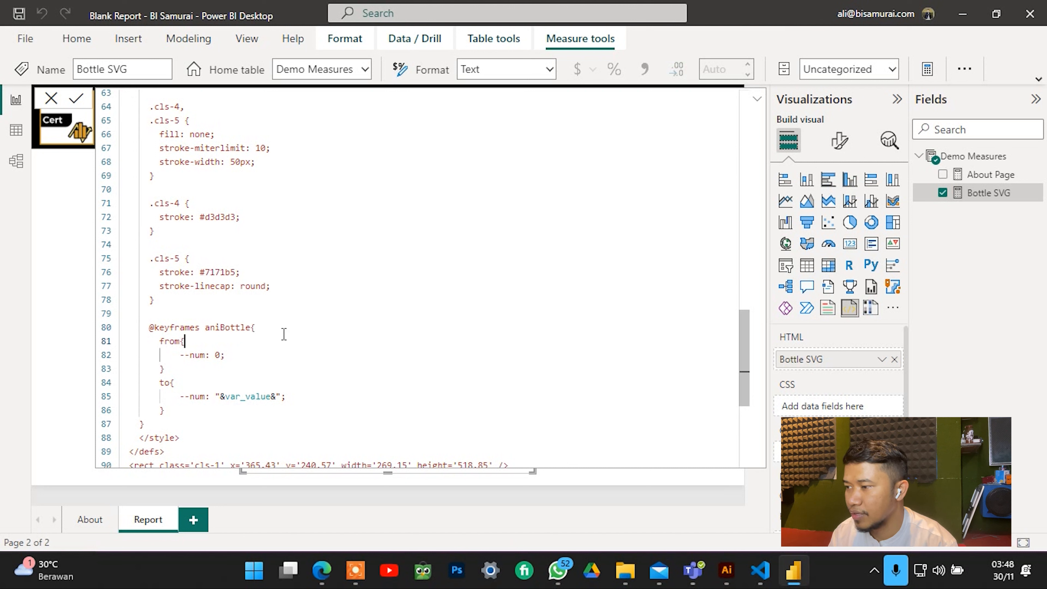
{"action": "key", "text": "Down"}
{"action": "key", "text": "Left"}
{"action": "key", "text": "Left"}
{"action": "key", "text": "Left"}
{"action": "key", "text": "Left"}
{"action": "key", "text": "Left"}
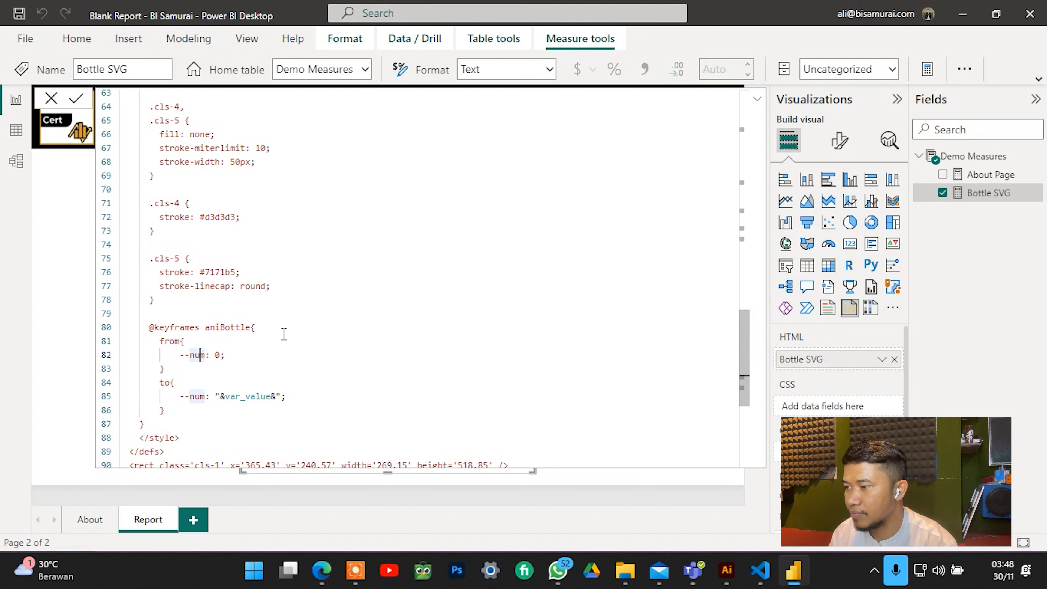
{"action": "key", "text": "Right"}
{"action": "key", "text": "BackSpace"}
{"action": "key", "text": "BackSpace"}
{"action": "key", "text": "BackSpace"}
{"action": "key", "text": "BackSpace"}
{"action": "key", "text": "BackSpace"}
{"action": "type", "text": "height"}
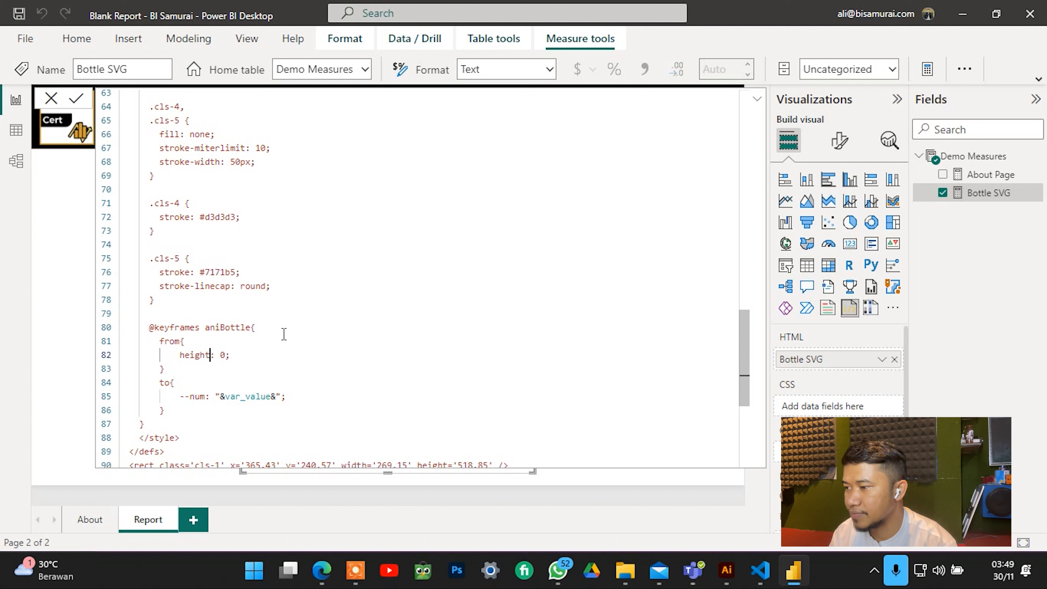
Replace the --num property in the to block of the aniBottle keyframes with height.
{"action": "key", "text": "Down"}
{"action": "key", "text": "Down"}
{"action": "key", "text": "Down"}
{"action": "key", "text": "Left"}
{"action": "key", "text": "BackSpace"}
{"action": "key", "text": "BackSpace"}
{"action": "key", "text": "BackSpace"}
{"action": "key", "text": "BackSpace"}
{"action": "key", "text": "BackSpace"}
{"action": "type", "text": "height"}
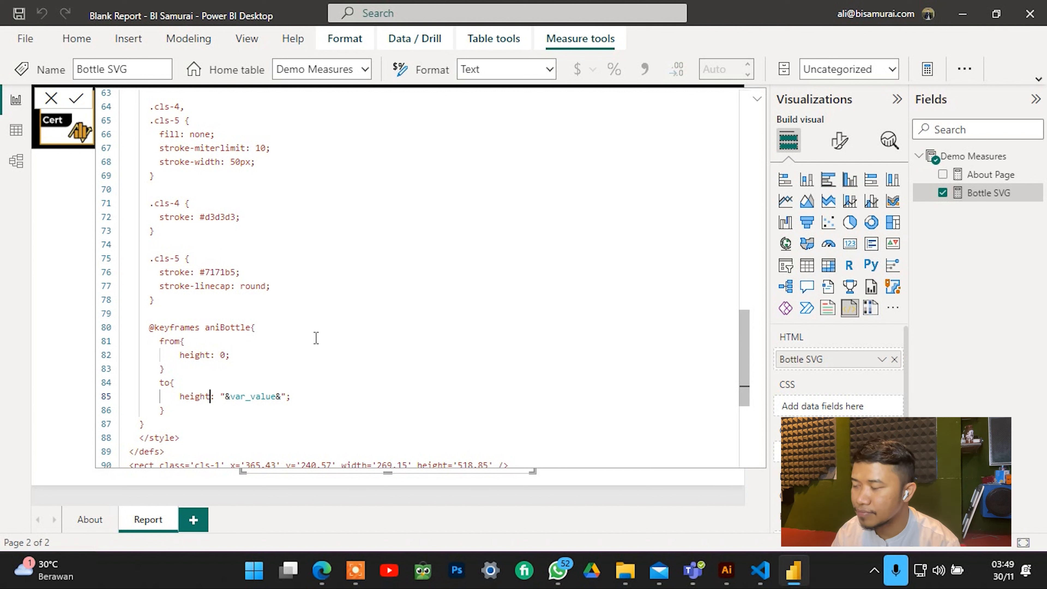
Check the var_bottle_bar definition for the full bar height and set the aniBottle from height to 518.85.
{"action": "scroll", "coordinate": [359, 341], "scroll_direction": "down", "scroll_amount": 2}
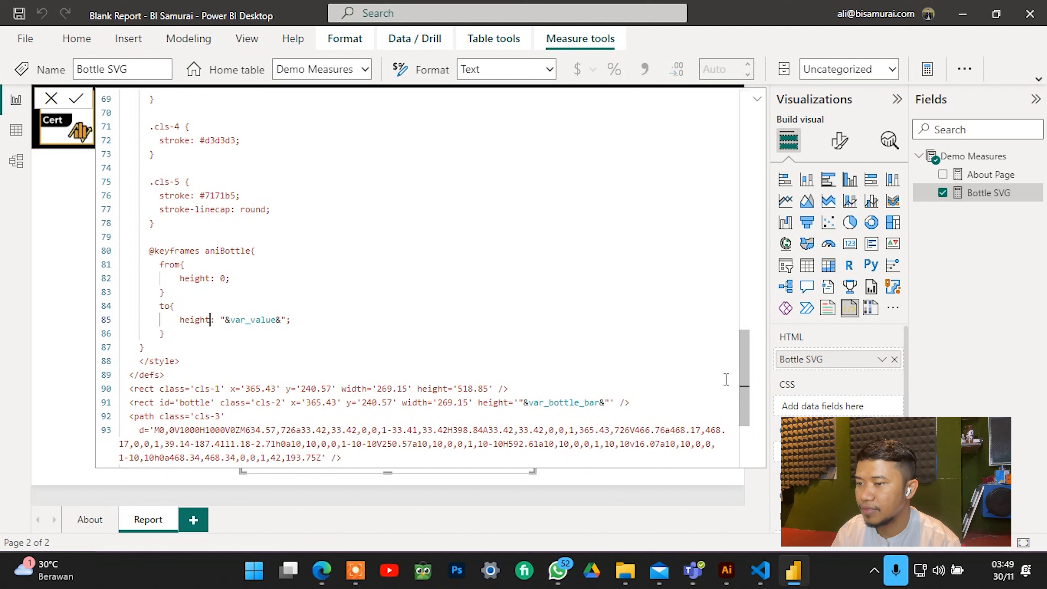
{"action": "left_click_drag", "start_coordinate": [741, 366], "coordinate": [740, 136]}
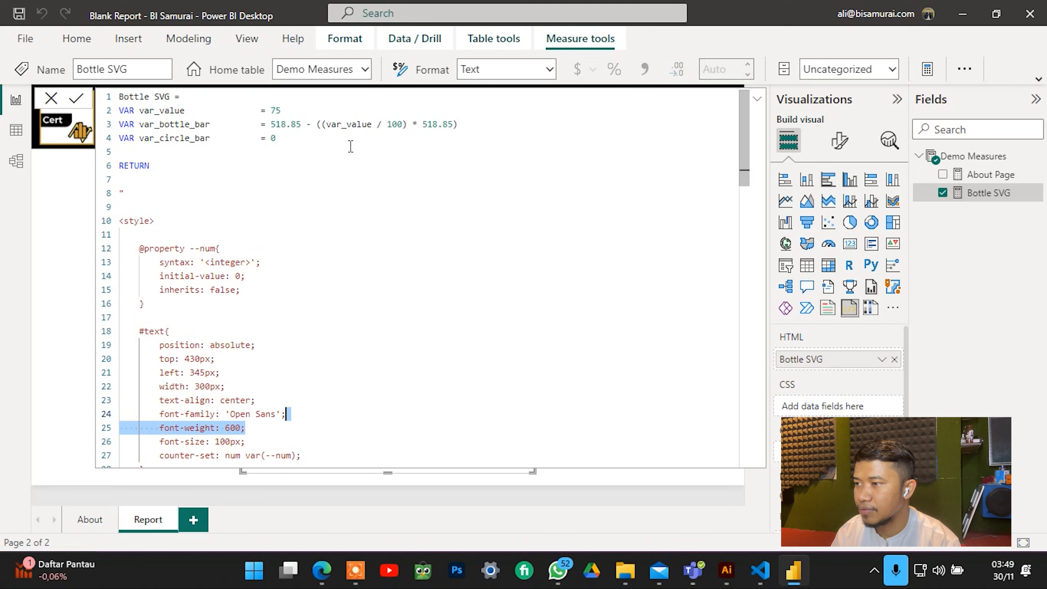
{"action": "left_click_drag", "start_coordinate": [302, 124], "coordinate": [270, 124]}
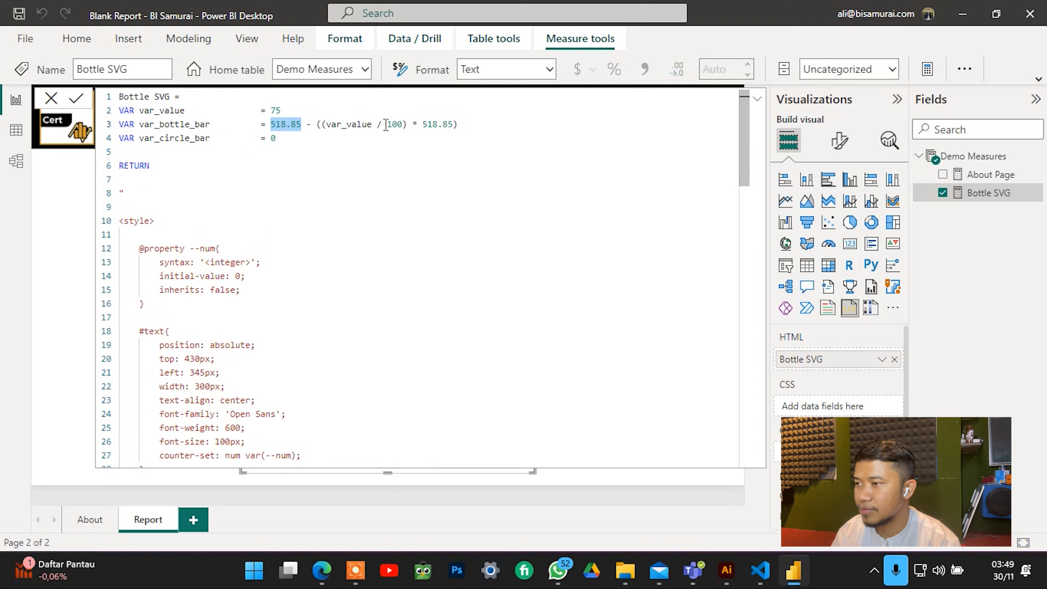
{"action": "left_click_drag", "start_coordinate": [749, 151], "coordinate": [749, 412]}
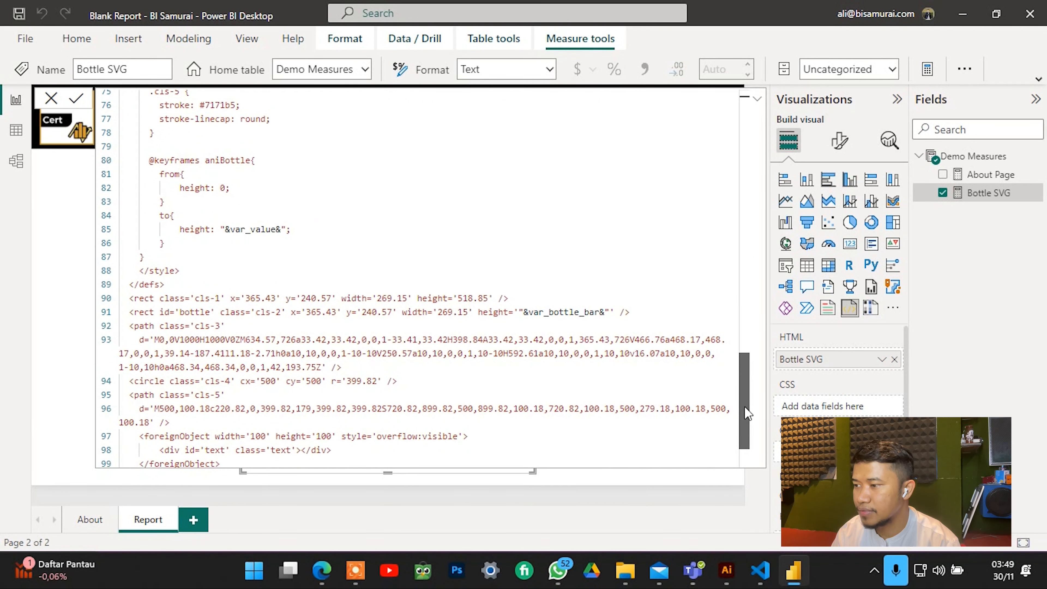
{"action": "double_click", "coordinate": [221, 188]}
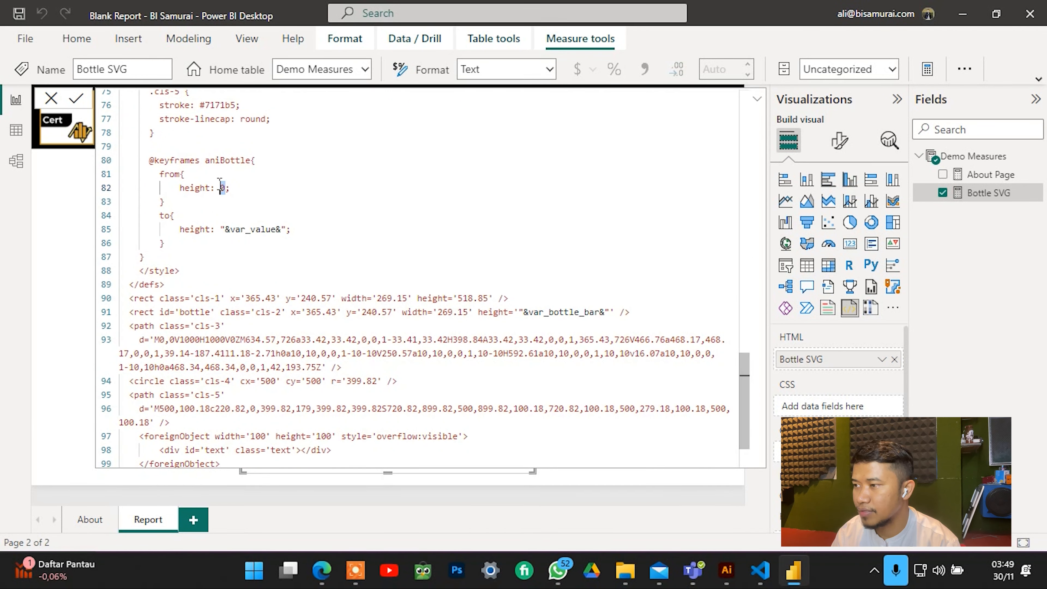
{"action": "type", "text": "518.85"}
Replace var_value with var_bottle_bar as the to height in the aniBottle keyframes.
{"action": "scroll", "coordinate": [295, 232], "scroll_direction": "up", "scroll_amount": 5}
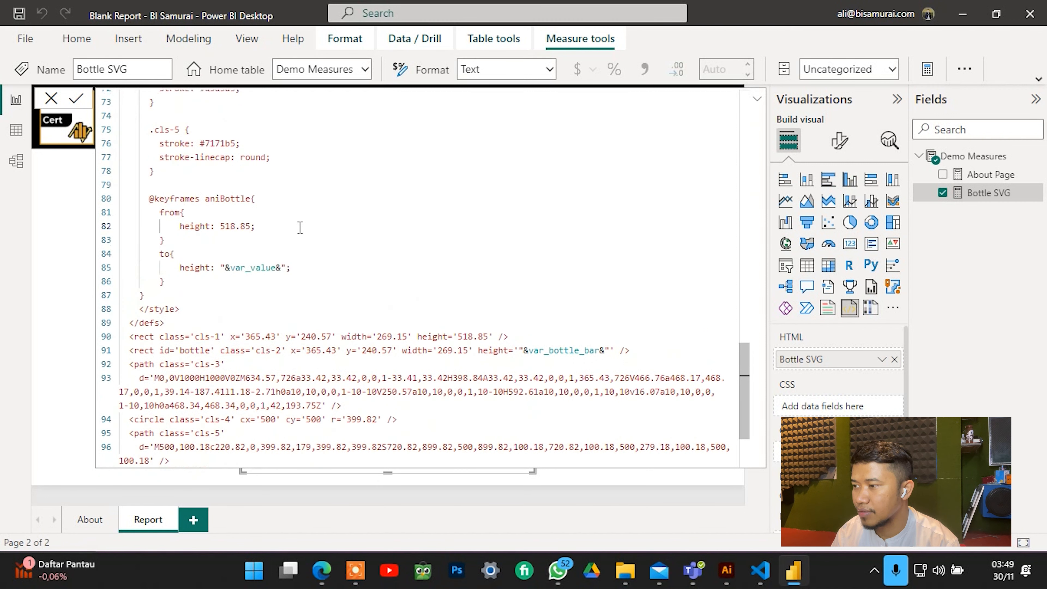
{"action": "scroll", "coordinate": [296, 419], "scroll_direction": "down", "scroll_amount": 1}
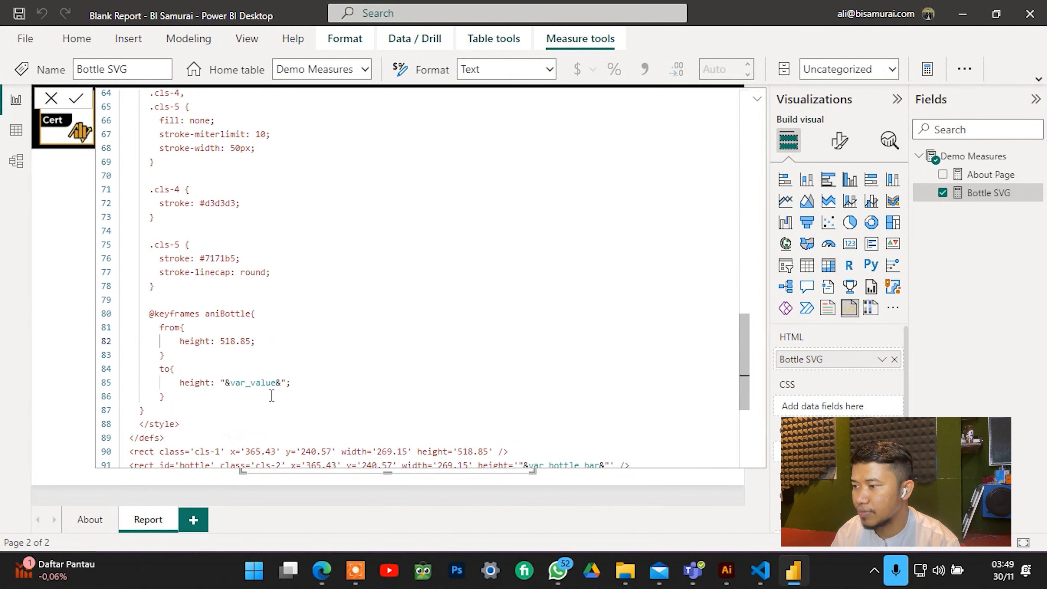
{"action": "left_click_drag", "start_coordinate": [277, 383], "coordinate": [255, 383]}
{"action": "key", "text": "BackSpace"}
{"action": "key", "text": "BackSpace"}
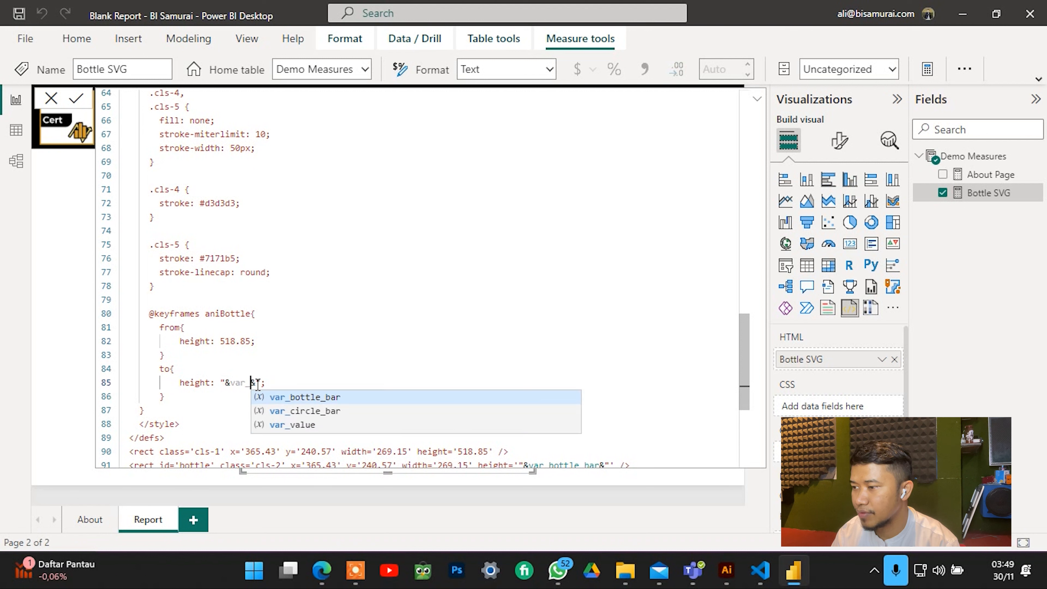
{"action": "left_click", "coordinate": [324, 401]}
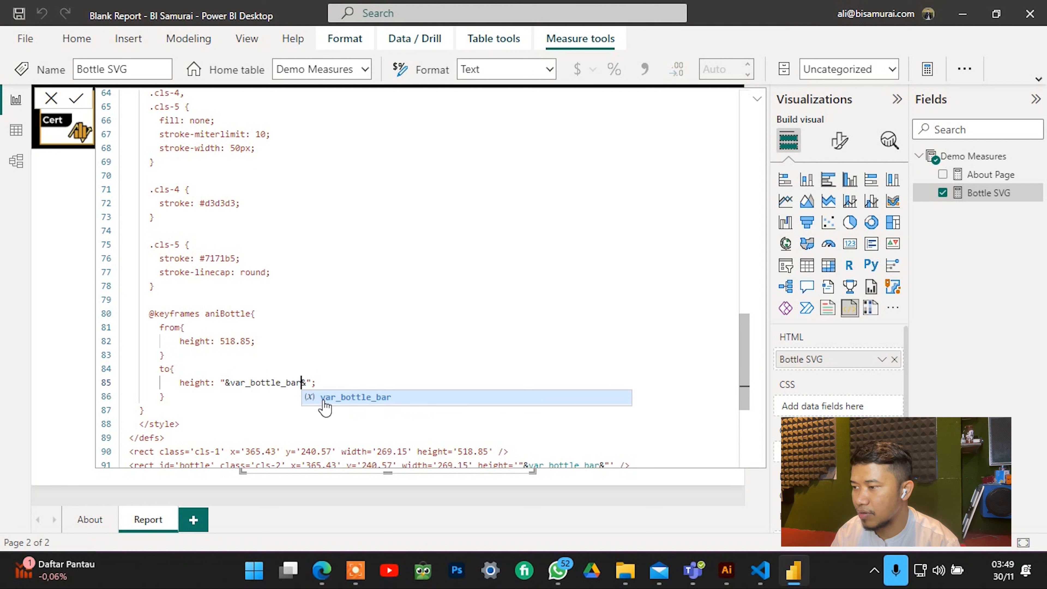
{"action": "left_click", "coordinate": [340, 378]}
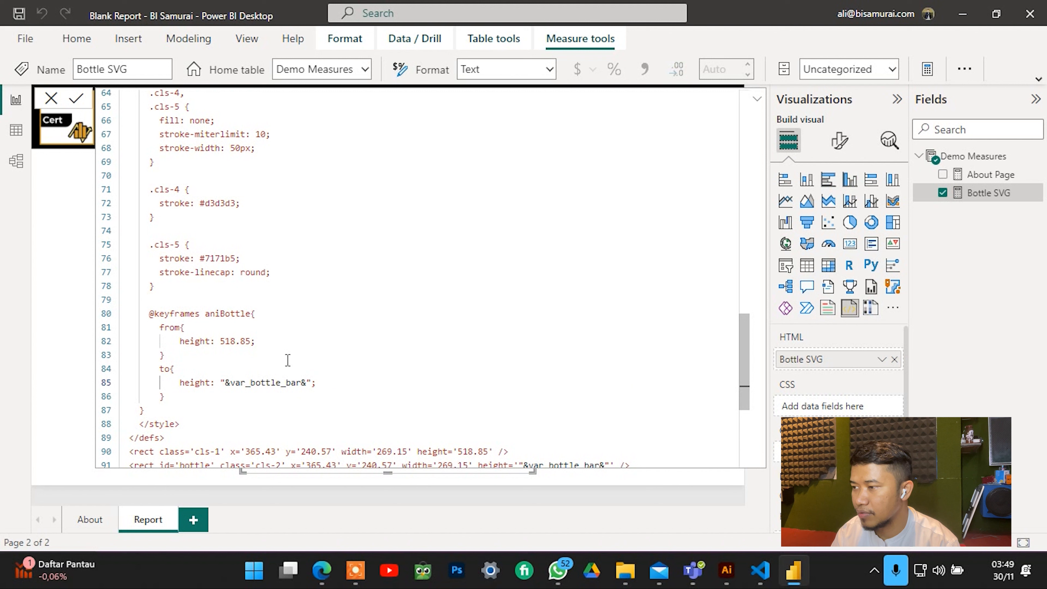
Insert an empty #bottle rule between the .cls-5 rule and the aniBottle keyframes, with its closing brace aligned to the selector.
{"action": "left_click", "coordinate": [219, 287]}
{"action": "key", "text": "Return"}
{"action": "key", "text": "Return"}
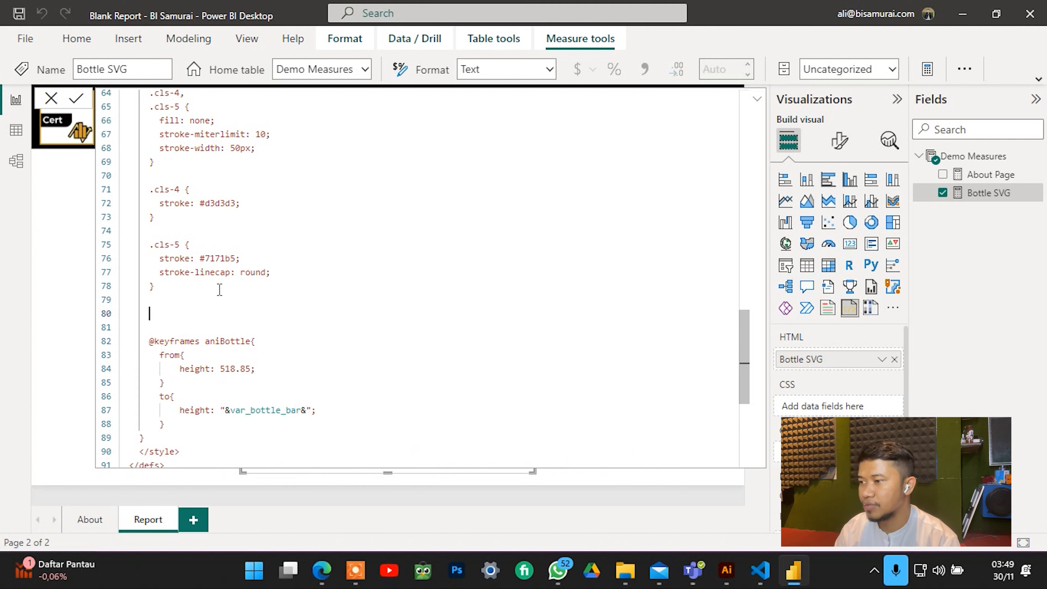
{"action": "type", "text": "#"}
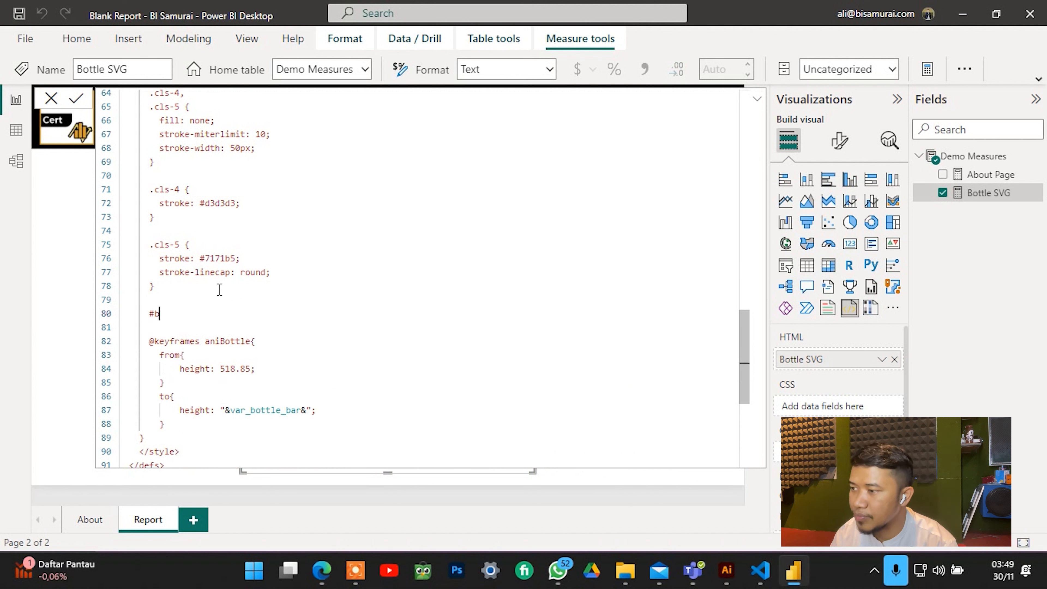
{"action": "type", "text": "bottle"}
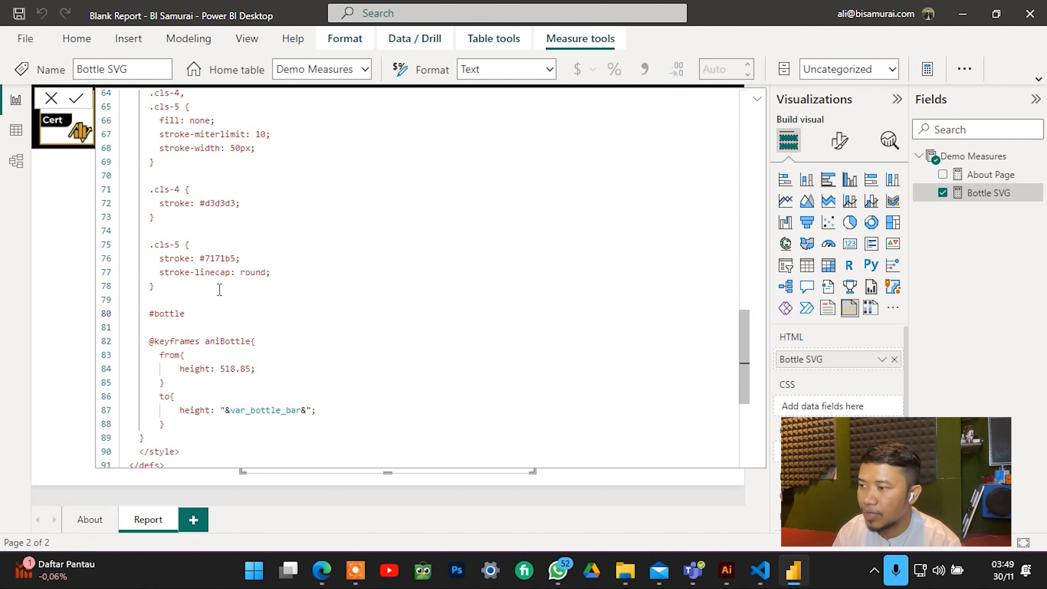
{"action": "type", "text": "{"}
{"action": "key", "text": "Return"}
{"action": "key", "text": "Return"}
{"action": "type", "text": "}"}
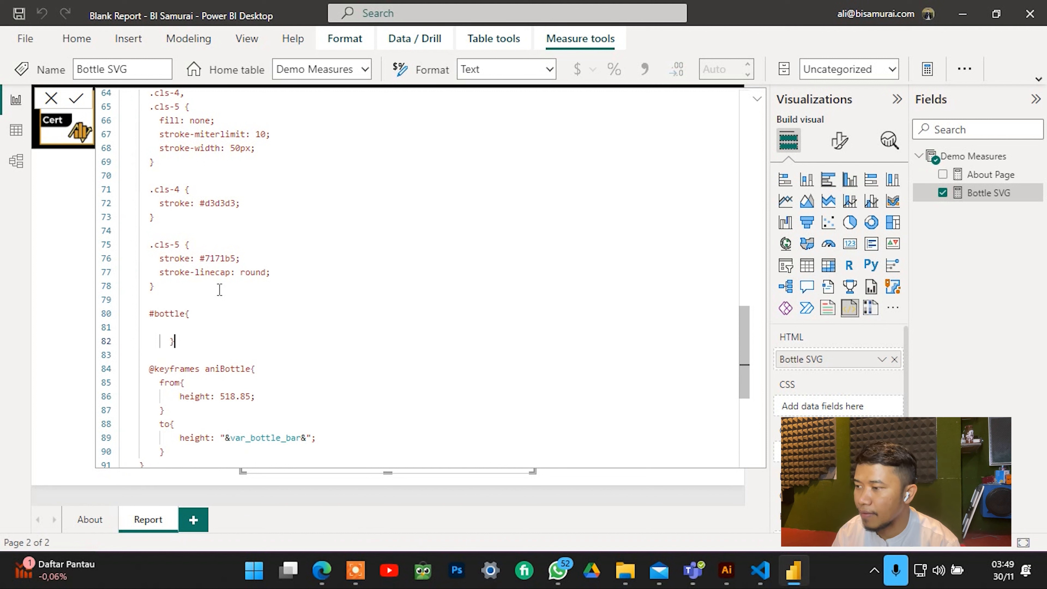
{"action": "key", "text": "BackSpace"}
{"action": "key", "text": "BackSpace"}
{"action": "key", "text": "BackSpace"}
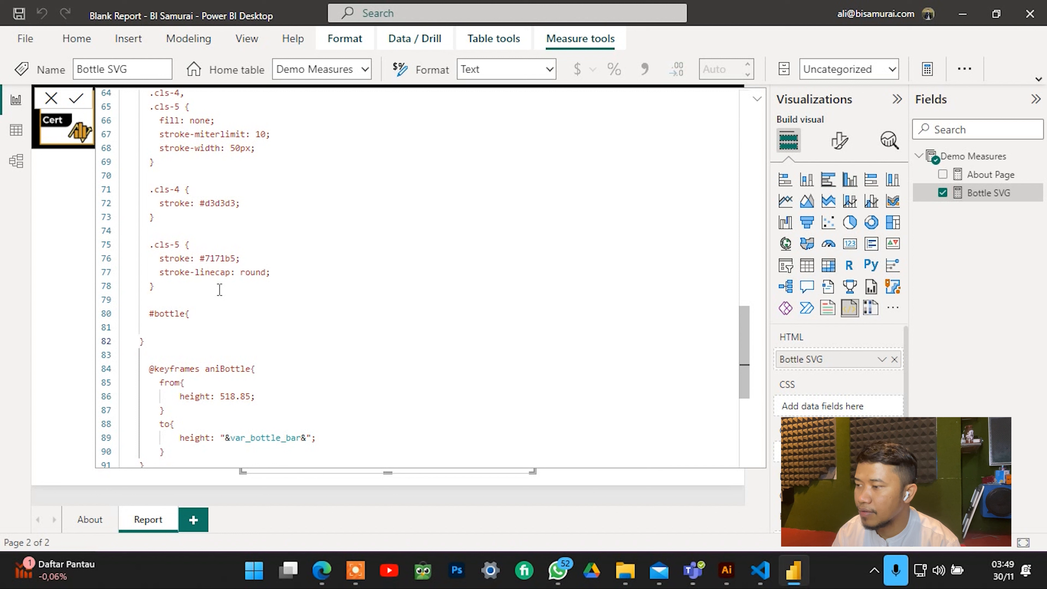
{"action": "key", "text": "Tab"}
{"action": "key", "text": "Up"}
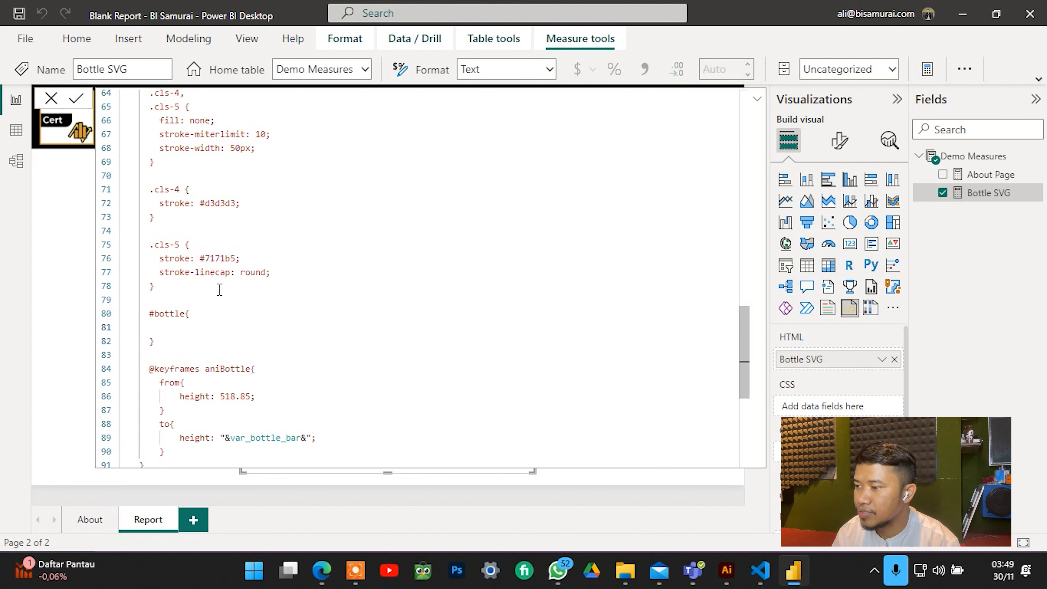
Give the #bottle rule the declaration animation: aniBottle 3s ease-in-out forwards; and preview the bottle visual.
{"action": "type", "text": "animation"}
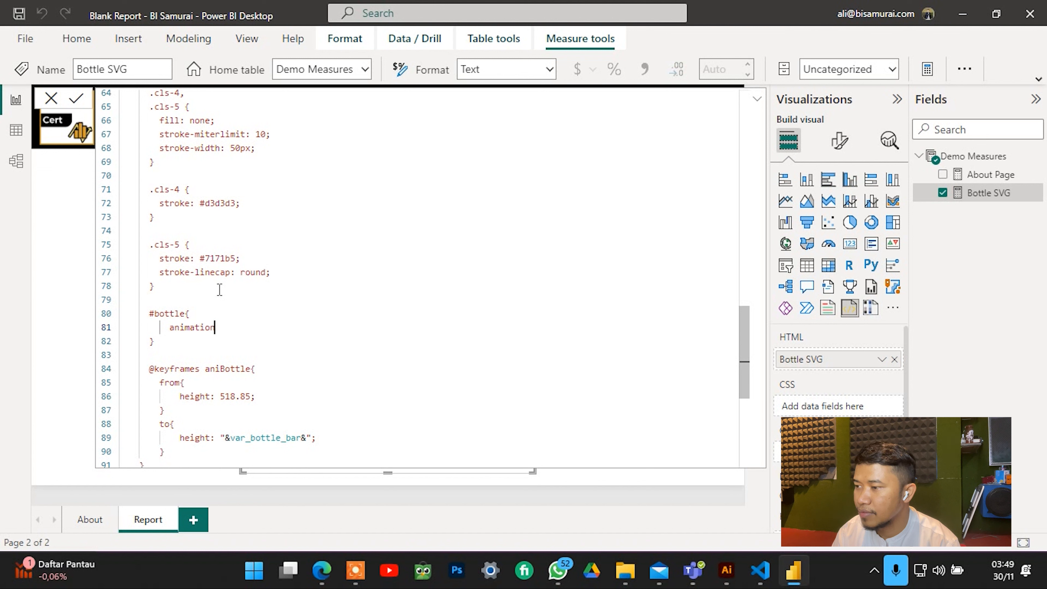
{"action": "type", "text": ": aniBottle"}
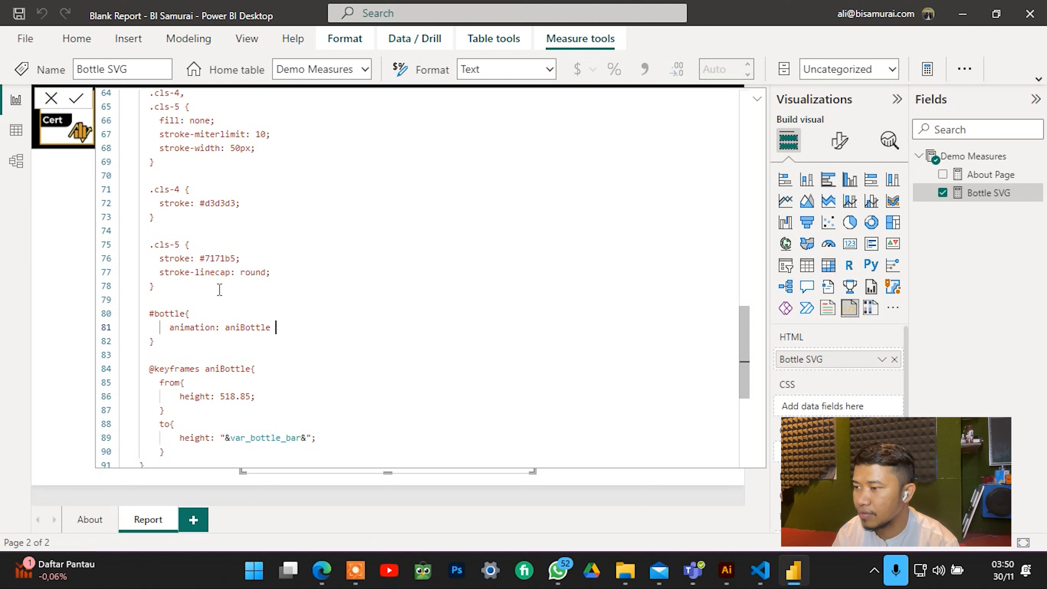
{"action": "type", "text": "3s ease-in-out fo"}
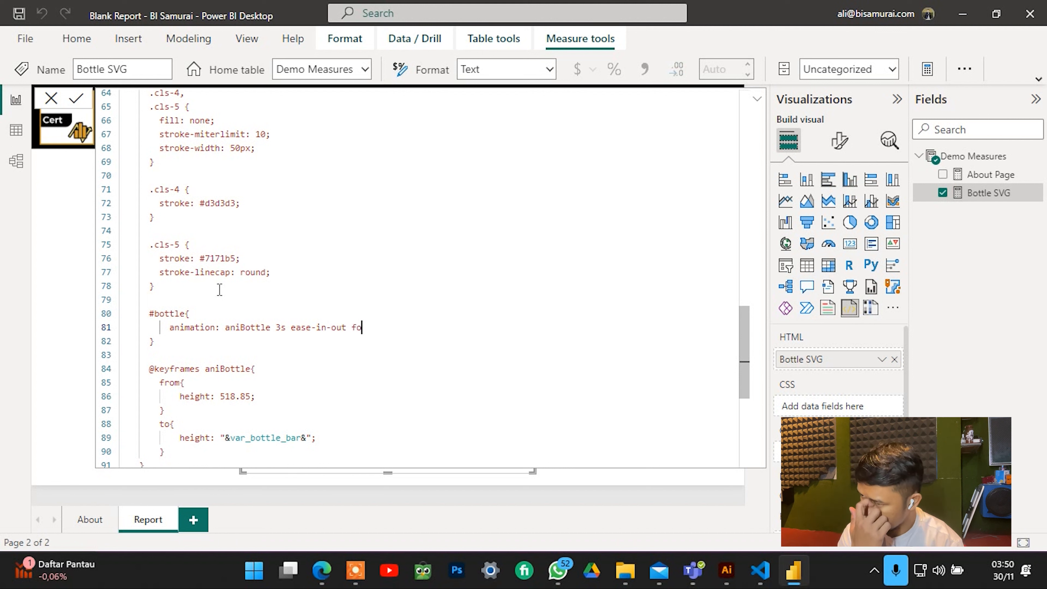
{"action": "type", "text": "rwards"}
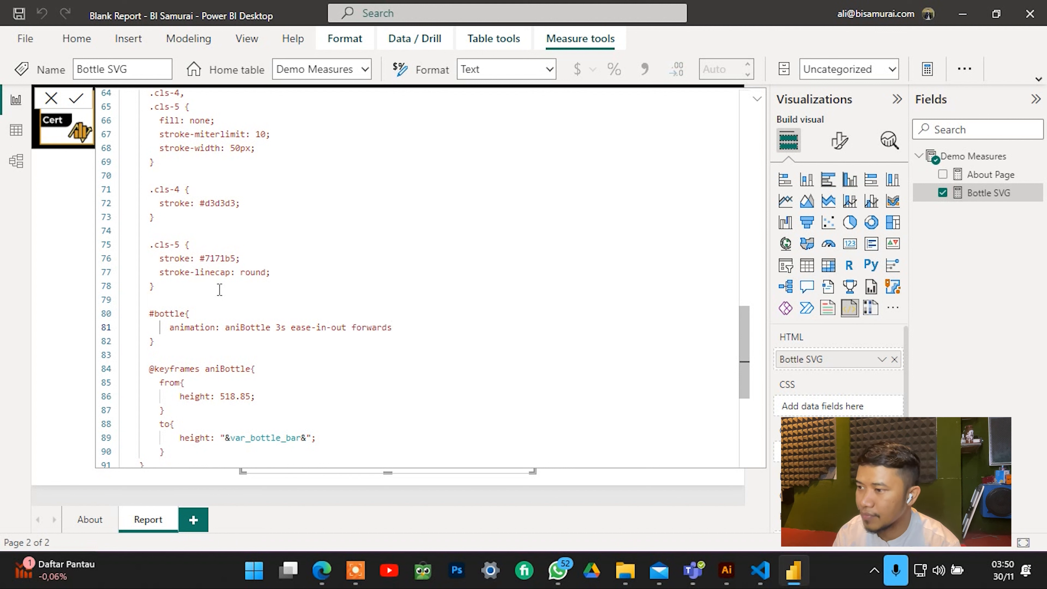
{"action": "type", "text": ";"}
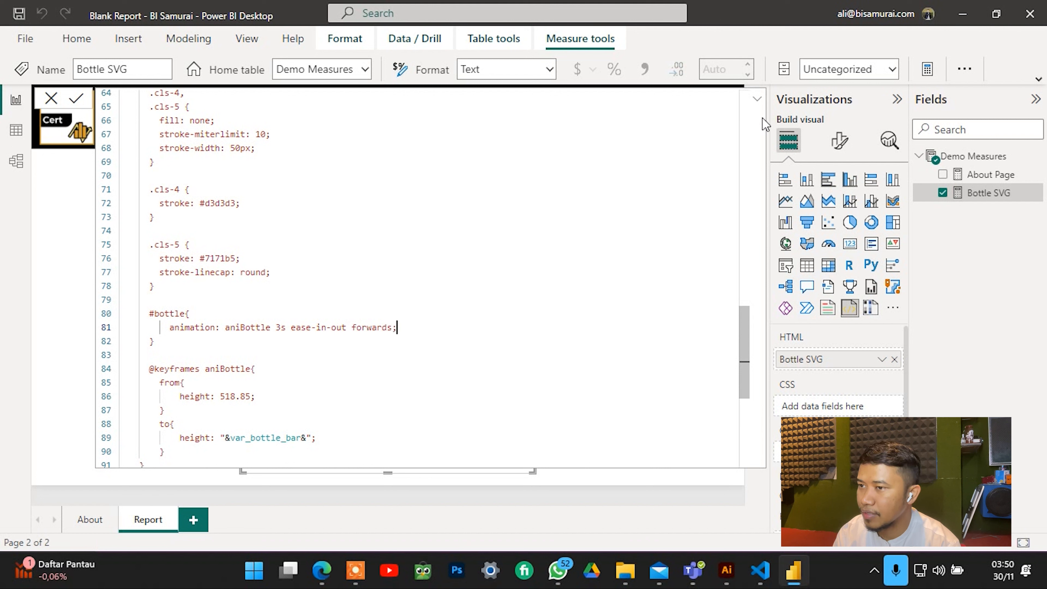
{"action": "left_click", "coordinate": [754, 101]}
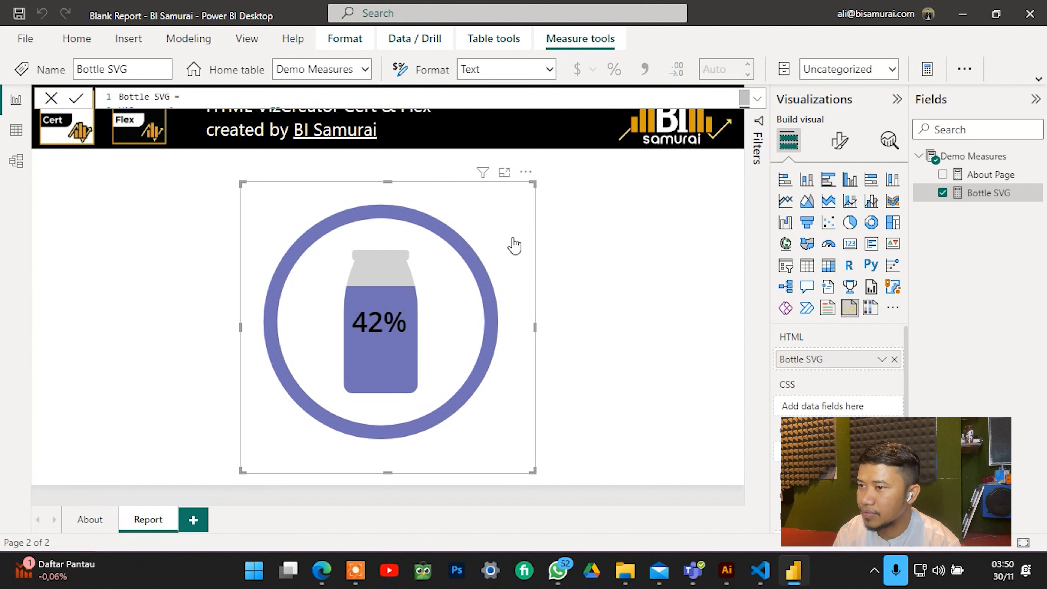
Append px to both the from and to heights in the aniBottle keyframes and preview the bottle visual.
{"action": "left_click", "coordinate": [756, 100]}
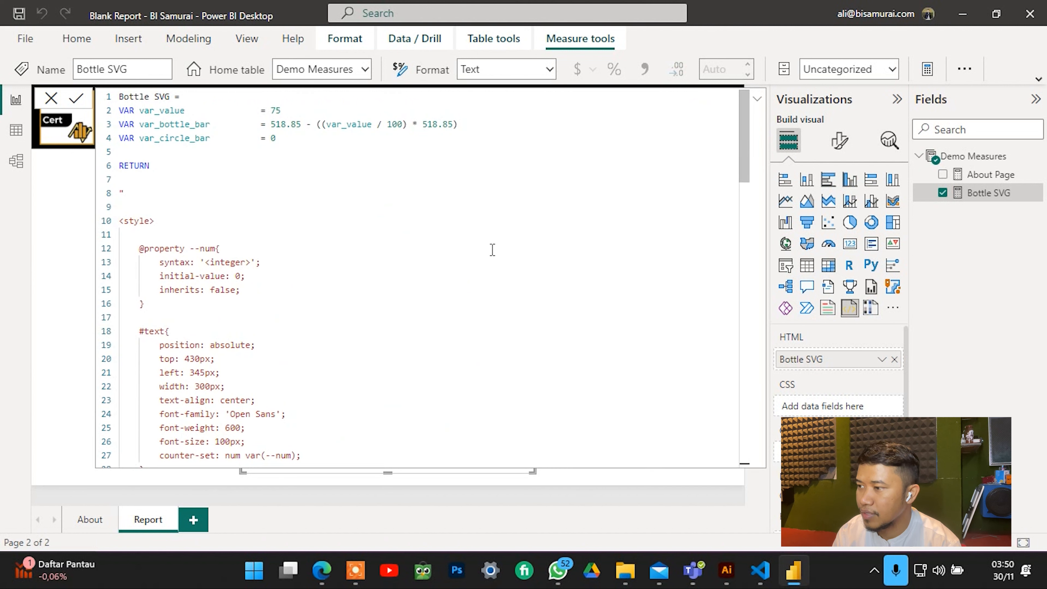
{"action": "scroll", "coordinate": [493, 250], "scroll_direction": "down", "scroll_amount": 7}
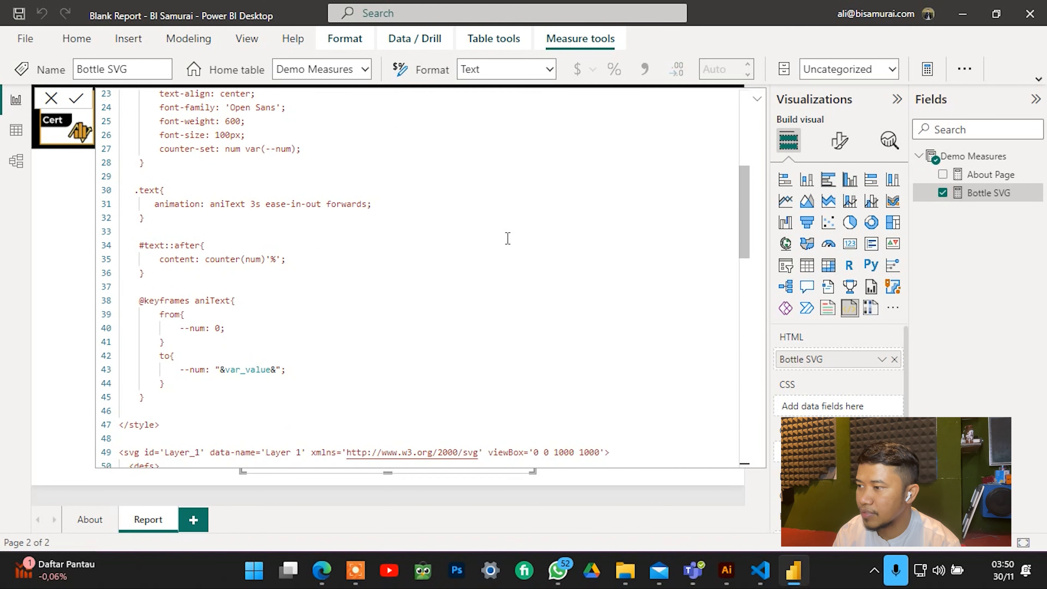
{"action": "scroll", "coordinate": [508, 239], "scroll_direction": "down", "scroll_amount": 13}
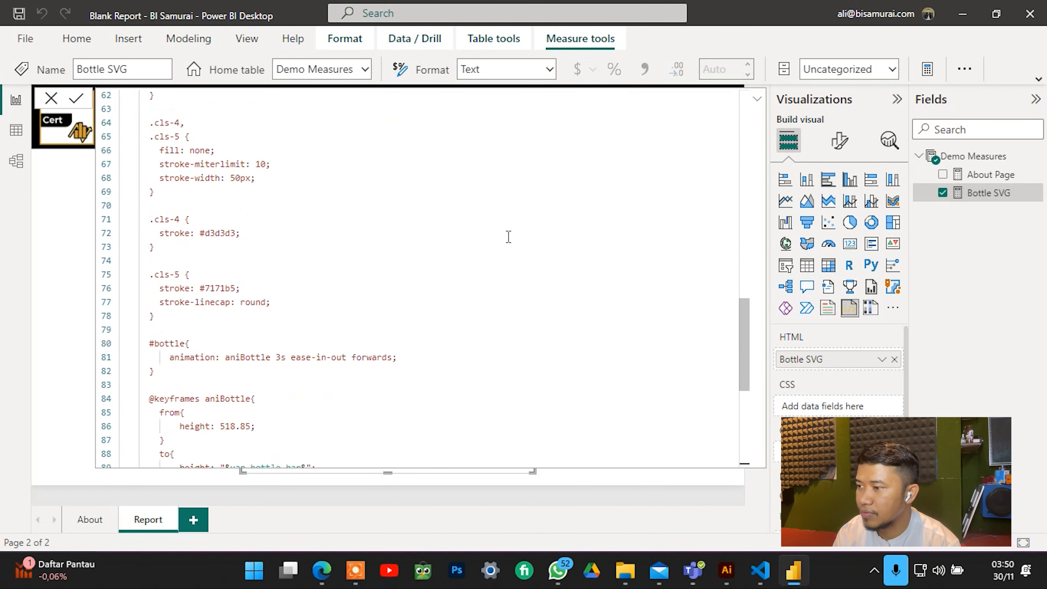
{"action": "scroll", "coordinate": [507, 237], "scroll_direction": "down", "scroll_amount": 2}
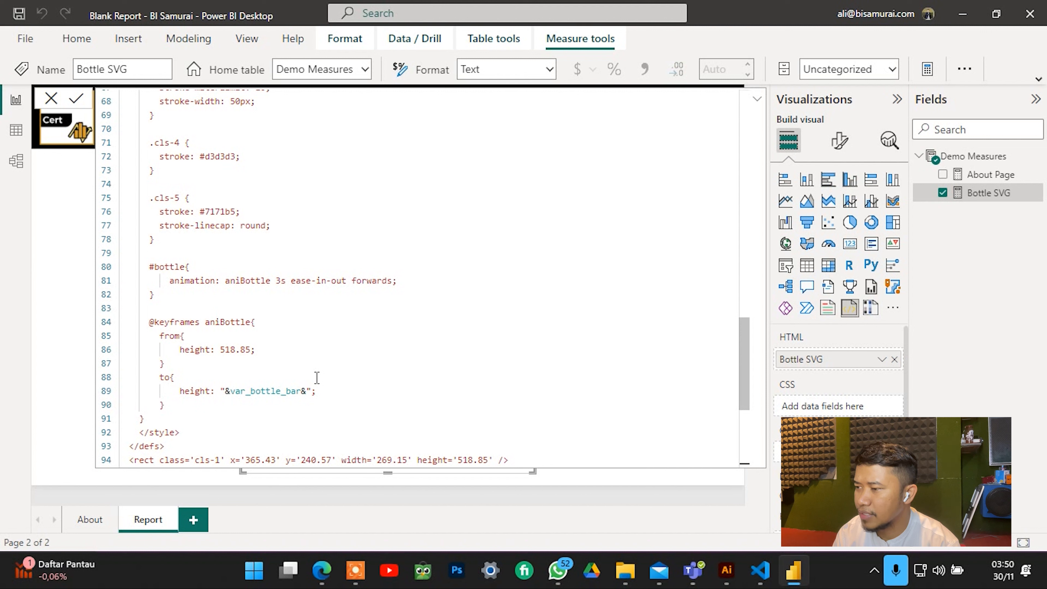
{"action": "left_click", "coordinate": [312, 391]}
{"action": "type", "text": "px"}
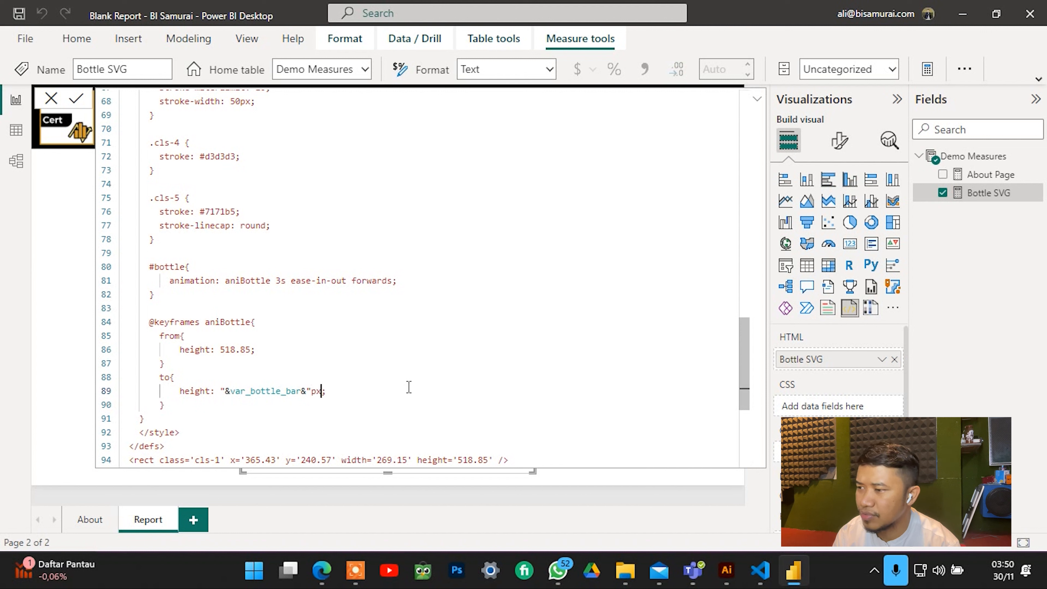
{"action": "left_click", "coordinate": [246, 349]}
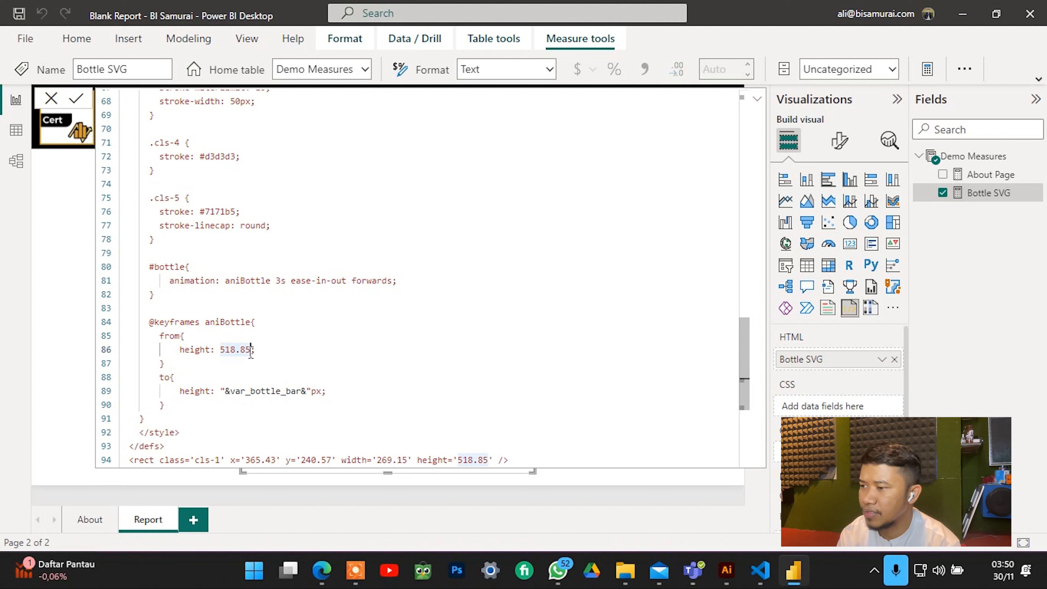
{"action": "key", "text": "Right"}
{"action": "type", "text": "px"}
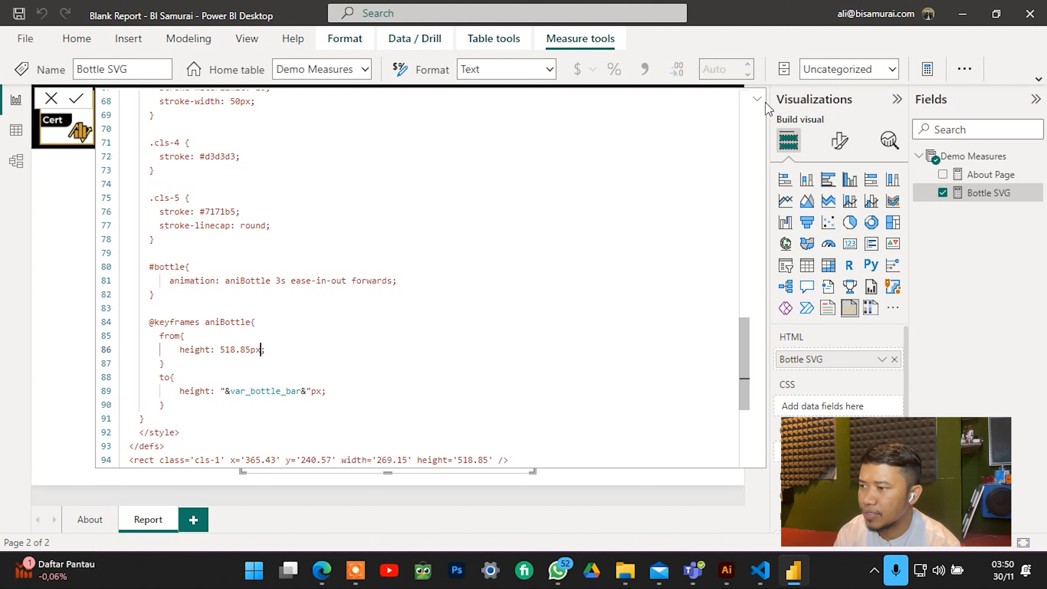
{"action": "left_click", "coordinate": [757, 100]}
{"action": "key", "text": "Return"}
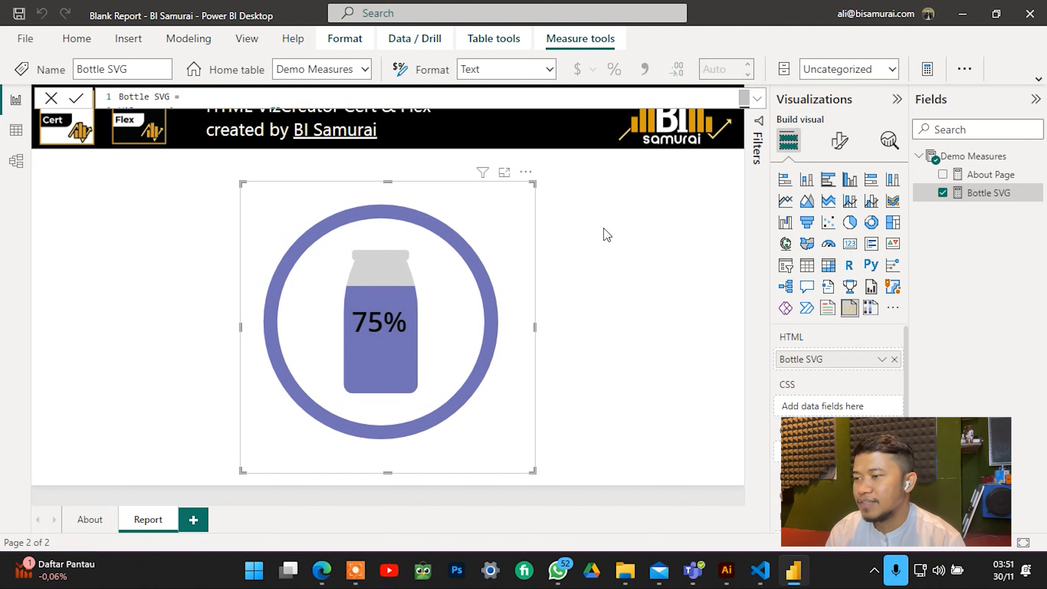
{"action": "left_click", "coordinate": [753, 101]}
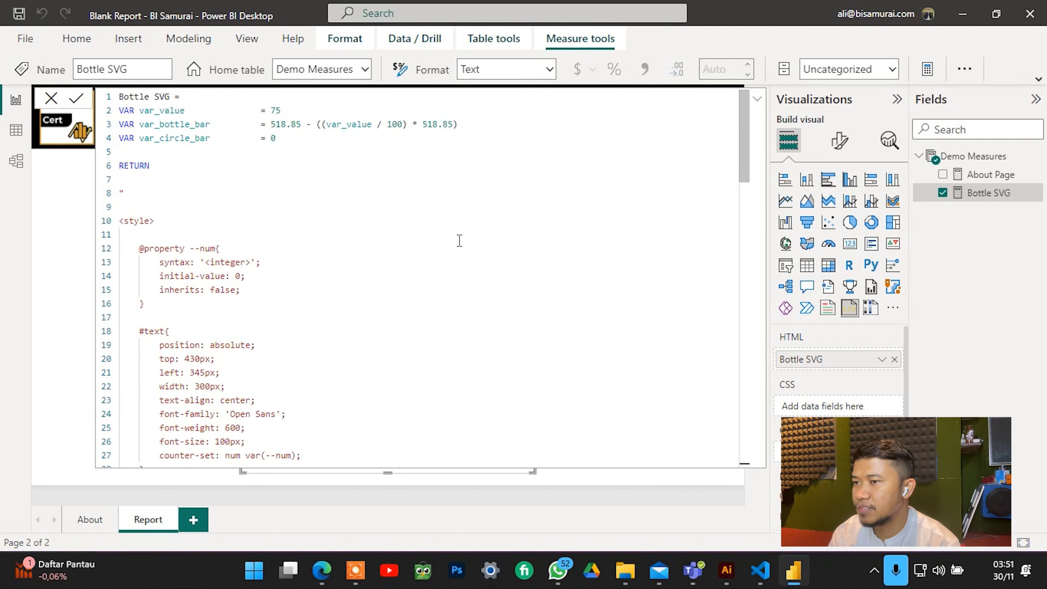
{"action": "left_click", "coordinate": [757, 99]}
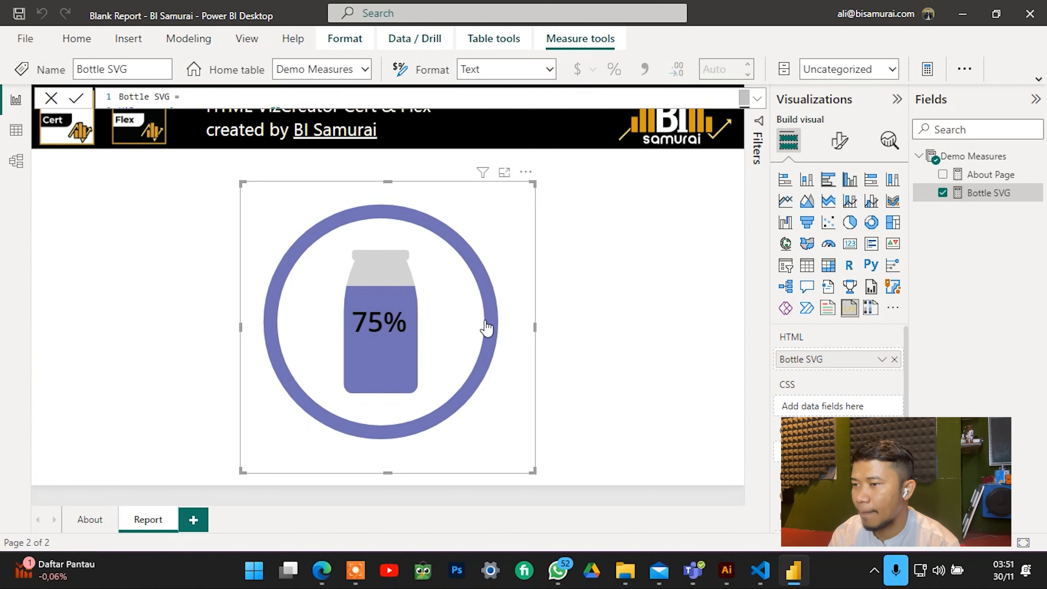
Add id='circle' to the cls-5 path element near the end of the SVG code.
{"action": "left_click", "coordinate": [758, 100]}
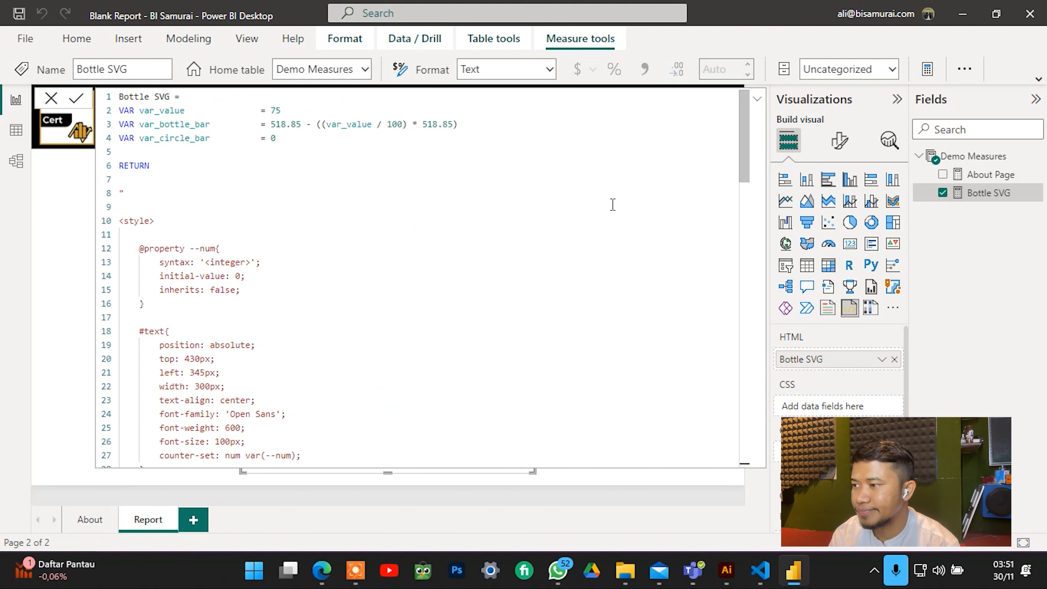
{"action": "left_click", "coordinate": [458, 262]}
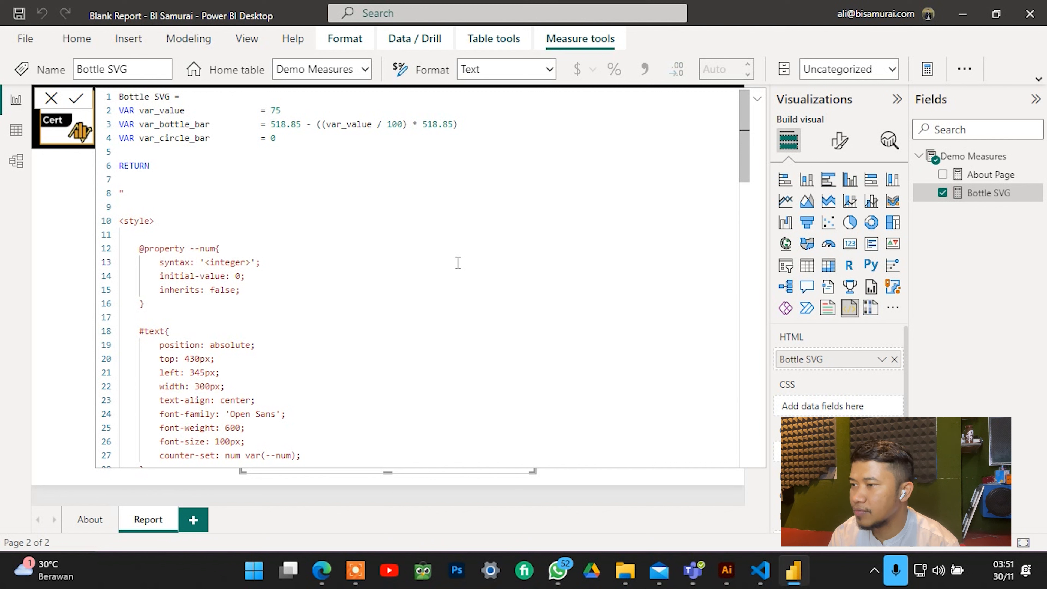
{"action": "left_click_drag", "start_coordinate": [742, 162], "coordinate": [771, 456]}
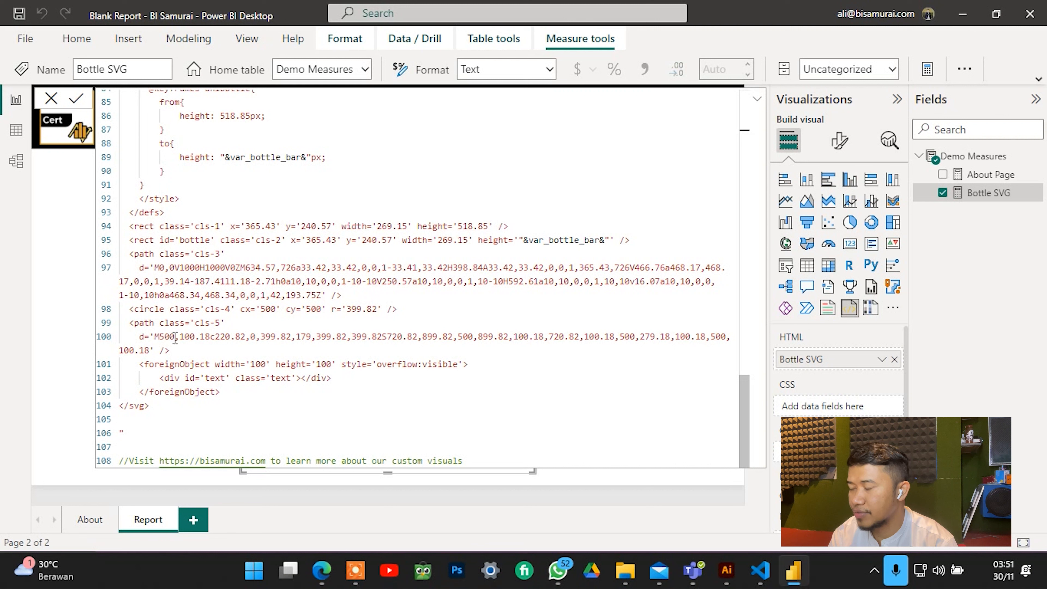
{"action": "left_click", "coordinate": [153, 323]}
{"action": "type", "text": "id='"}
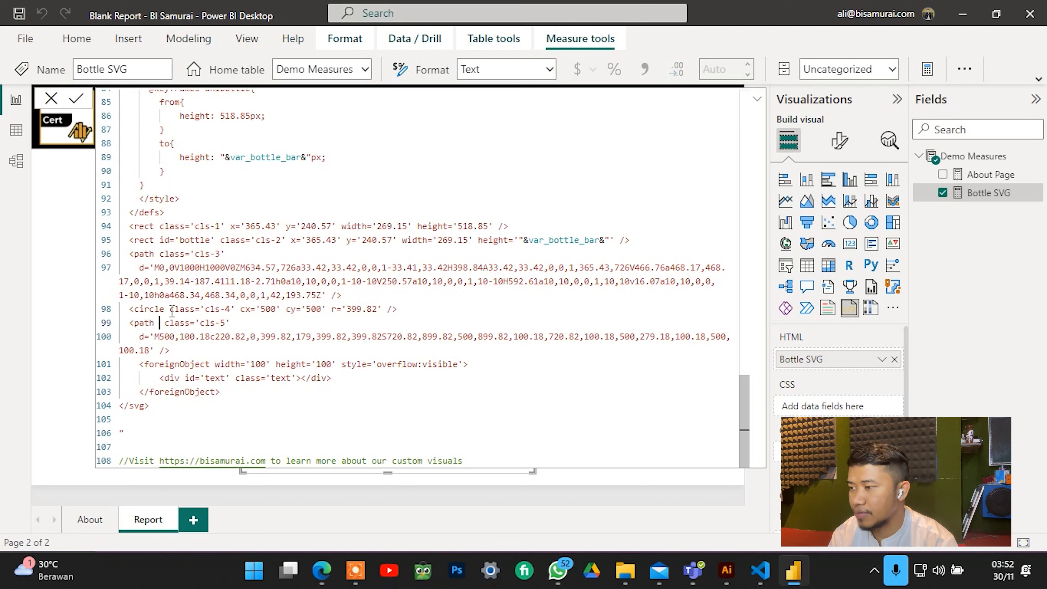
{"action": "type", "text": "'"}
{"action": "key", "text": "Left"}
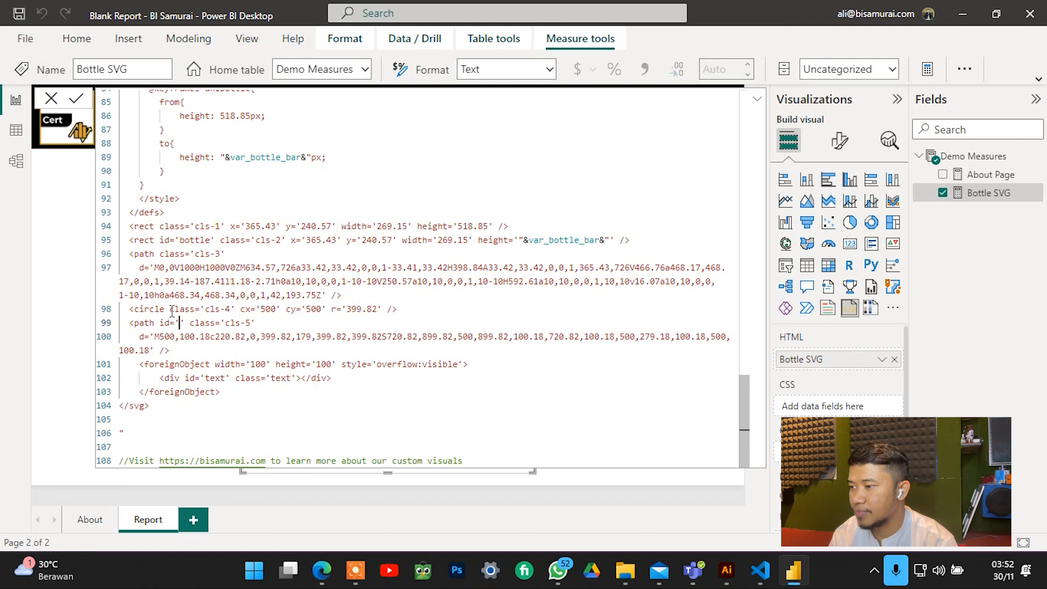
{"action": "type", "text": "circ"}
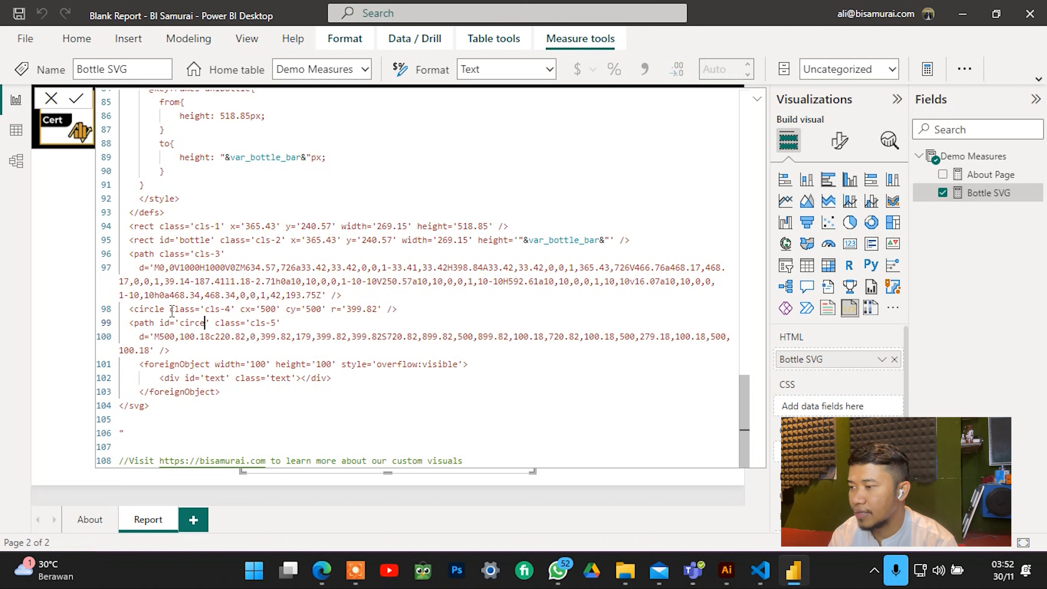
{"action": "type", "text": "le'"}
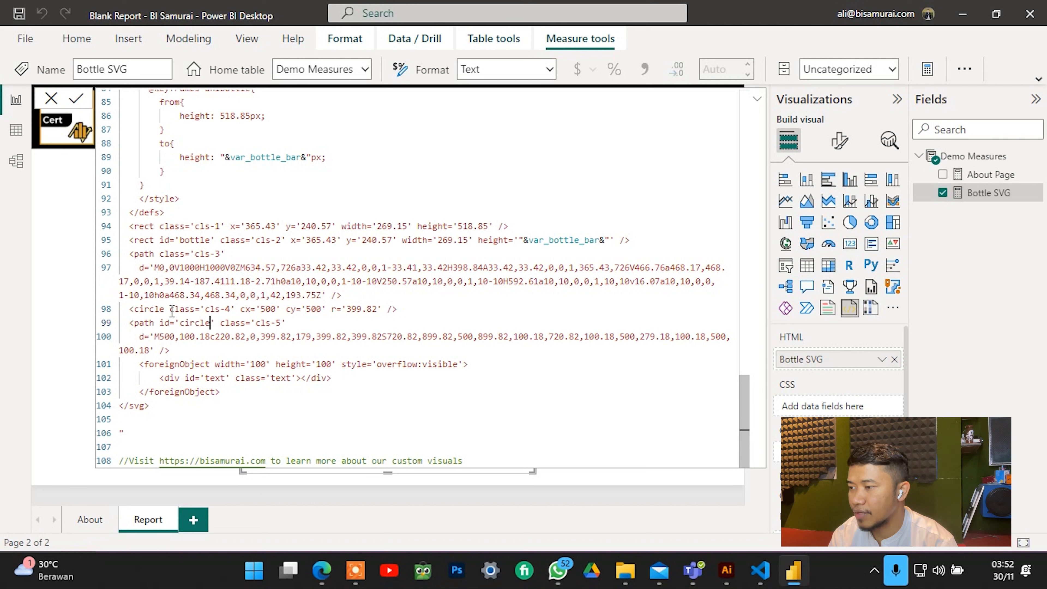
Add pathLength='100' to the circle path element after its id.
{"action": "type", "text": " path"}
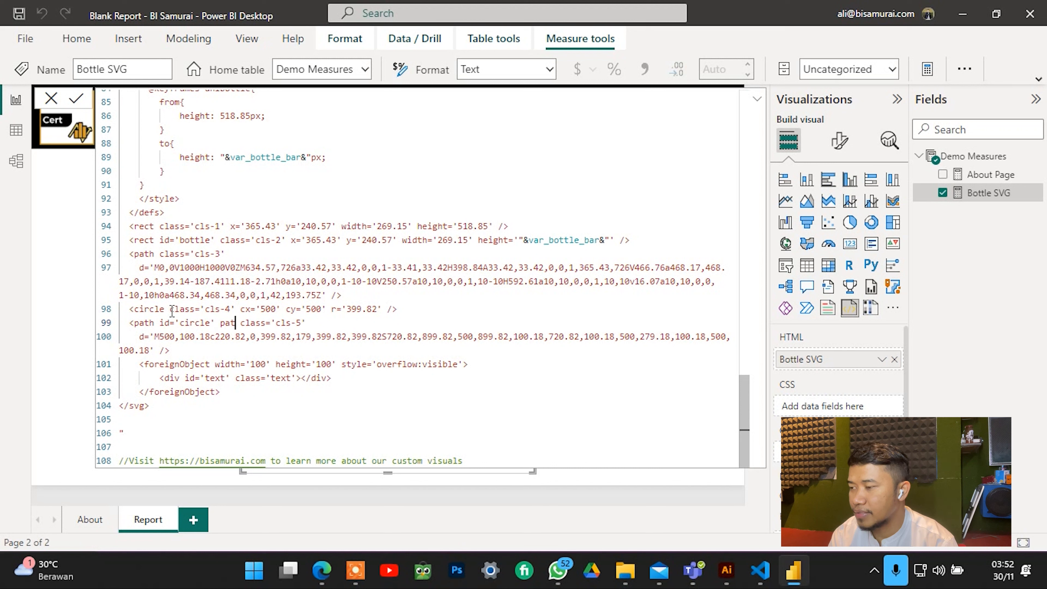
{"action": "type", "text": "Length=''"}
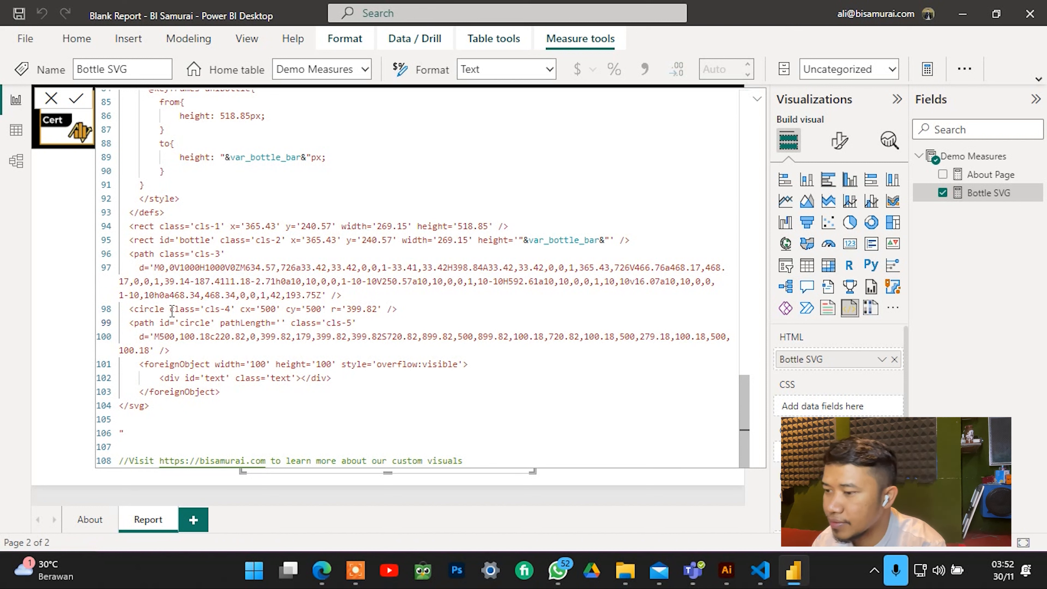
{"action": "type", "text": "100"}
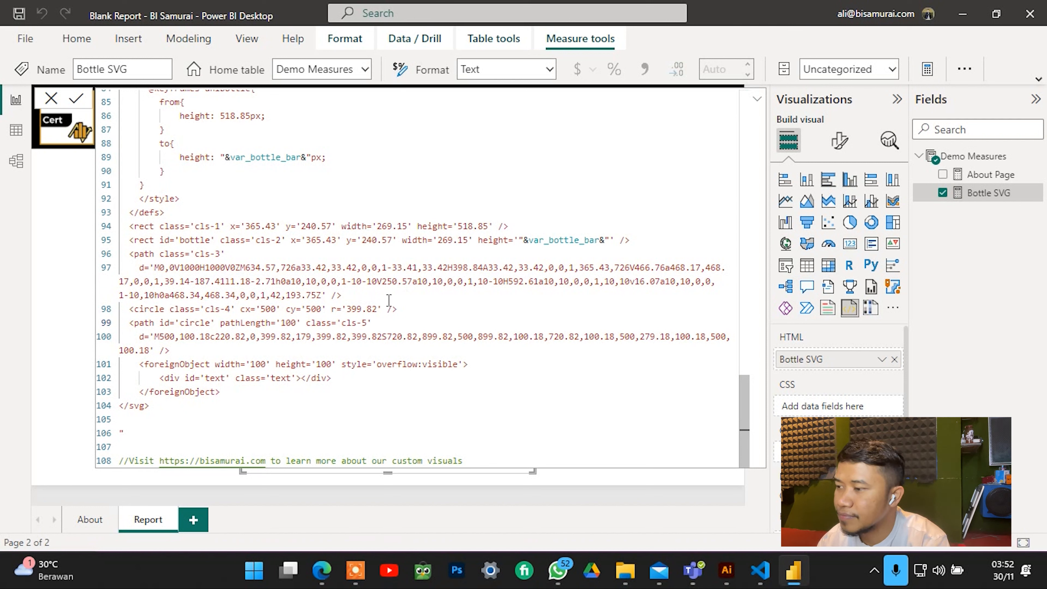
{"action": "scroll", "coordinate": [389, 300], "scroll_direction": "up", "scroll_amount": 5}
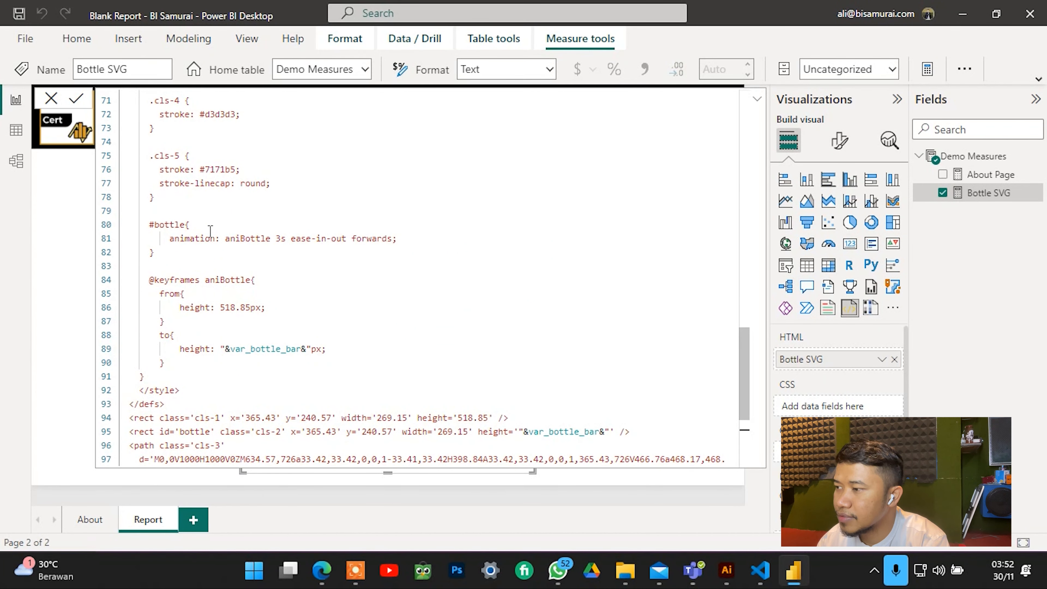
{"action": "scroll", "coordinate": [210, 231], "scroll_direction": "up", "scroll_amount": 2}
{"action": "scroll", "coordinate": [217, 264], "scroll_direction": "down", "scroll_amount": 3}
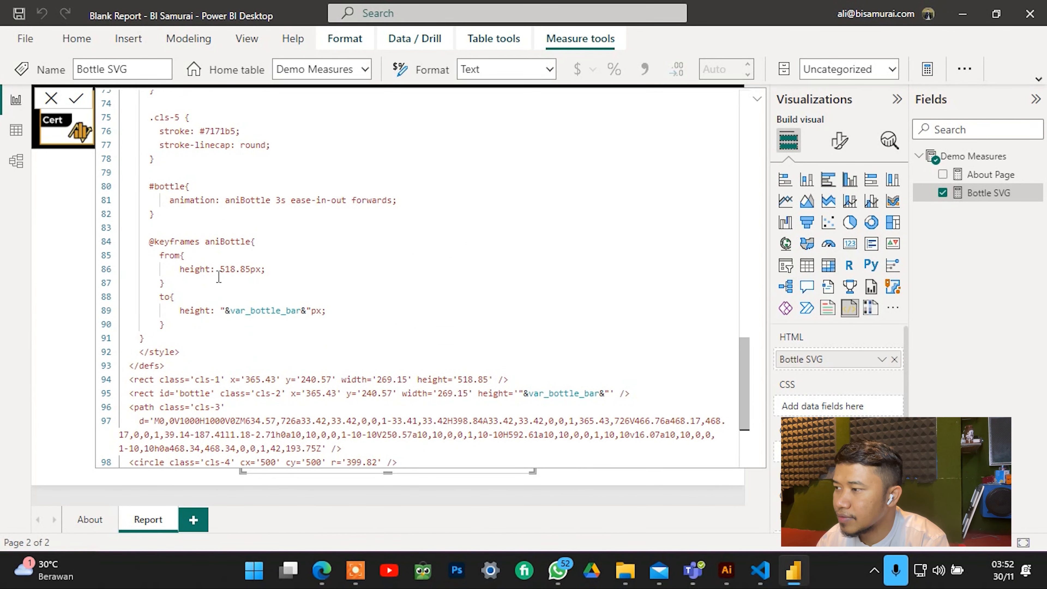
{"action": "left_click", "coordinate": [205, 326]}
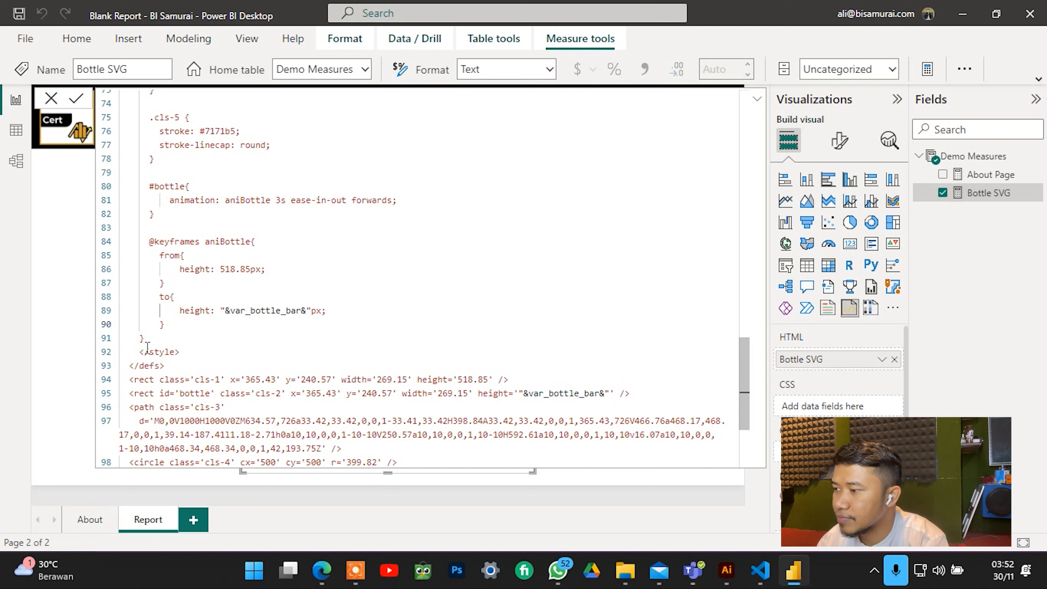
{"action": "left_click", "coordinate": [139, 341]}
{"action": "key", "text": "Tab"}
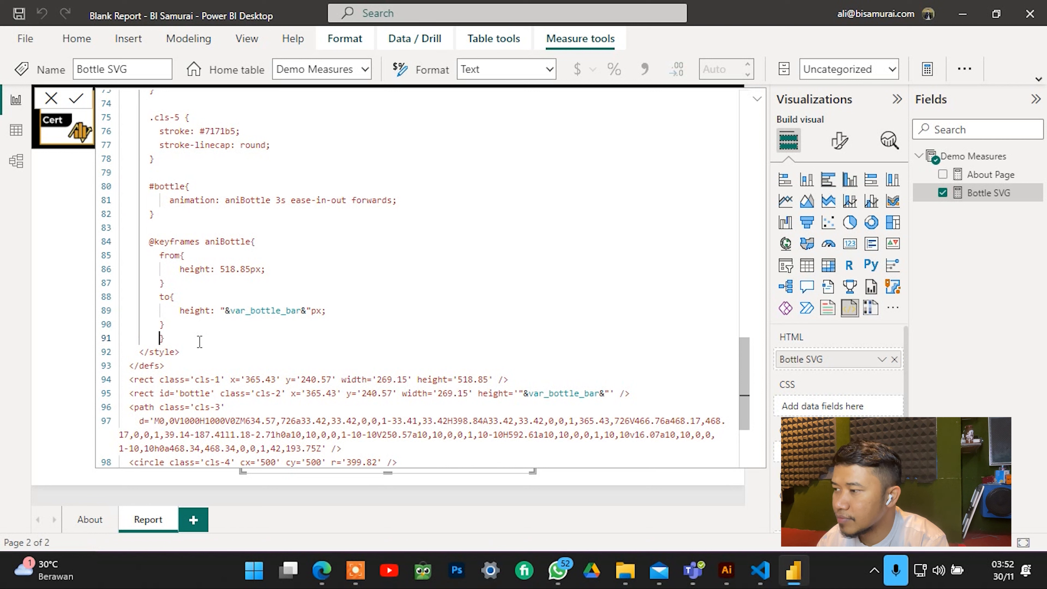
{"action": "key", "text": "BackSpace"}
{"action": "left_click", "coordinate": [207, 339]}
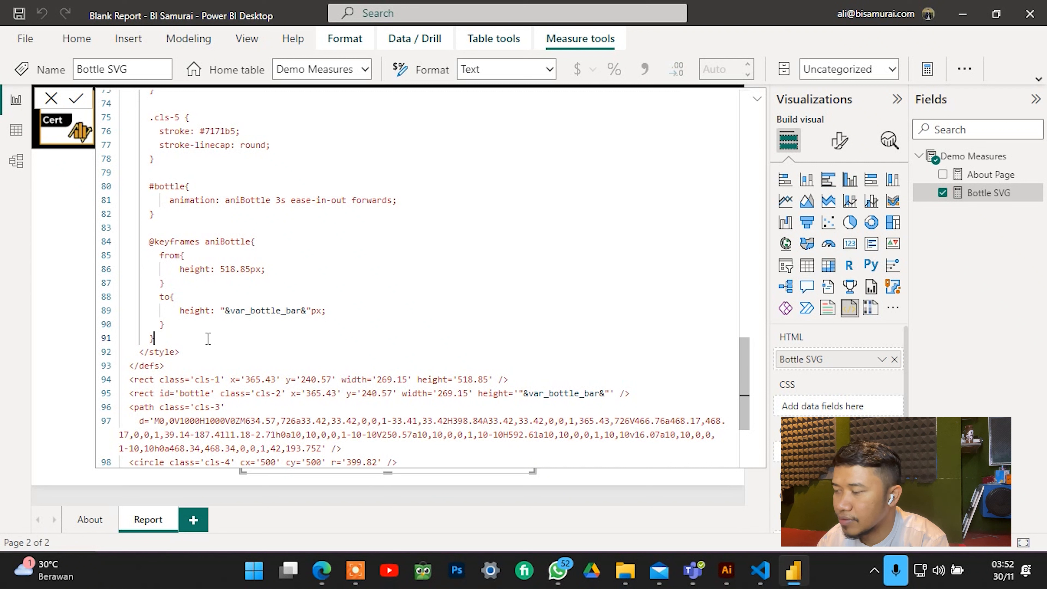
{"action": "key", "text": "shift+Left"}
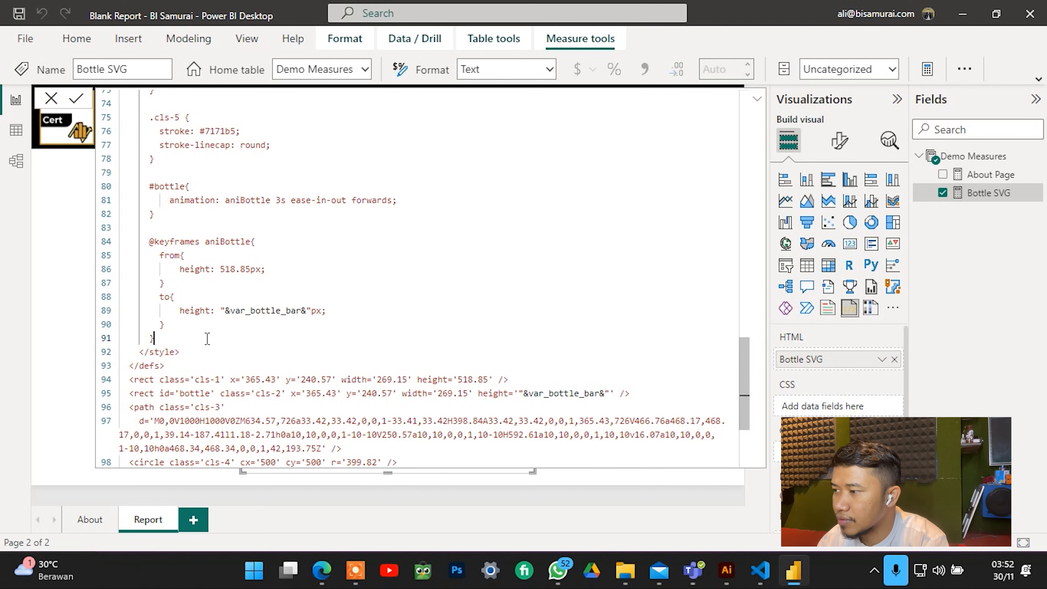
Add an empty #circle rule with opening and closing braces below the aniBottle keyframes, separated by a blank line.
{"action": "key", "text": "Return"}
{"action": "key", "text": "Return"}
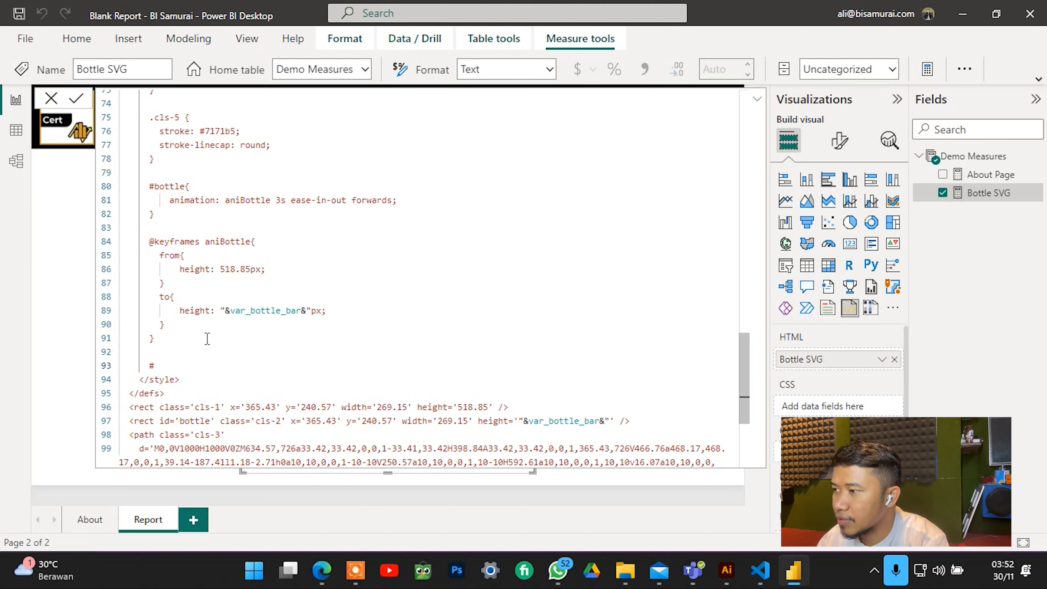
{"action": "type", "text": "#circle"}
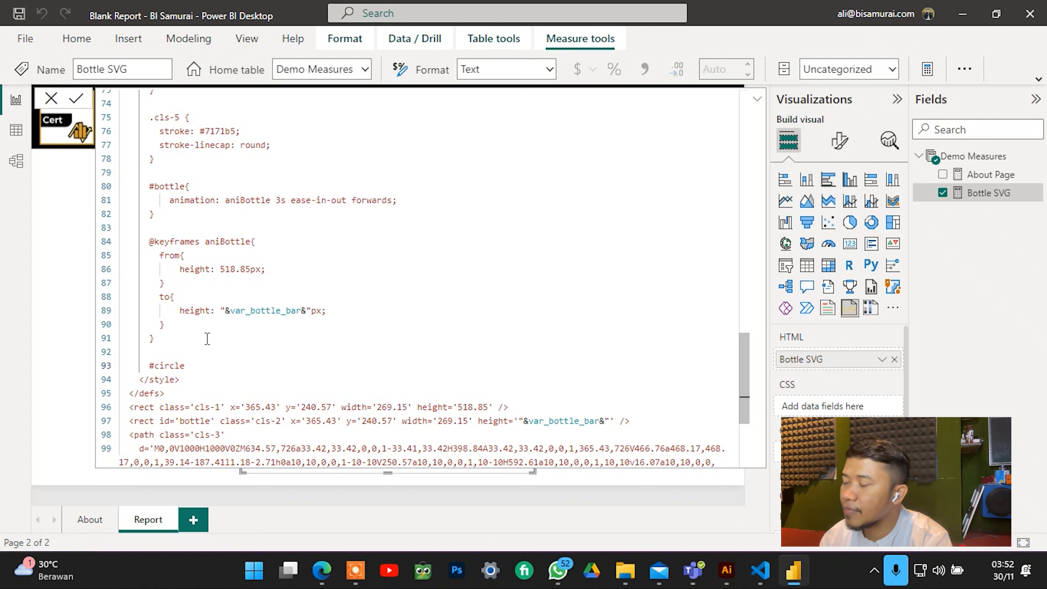
{"action": "type", "text": "stroke"}
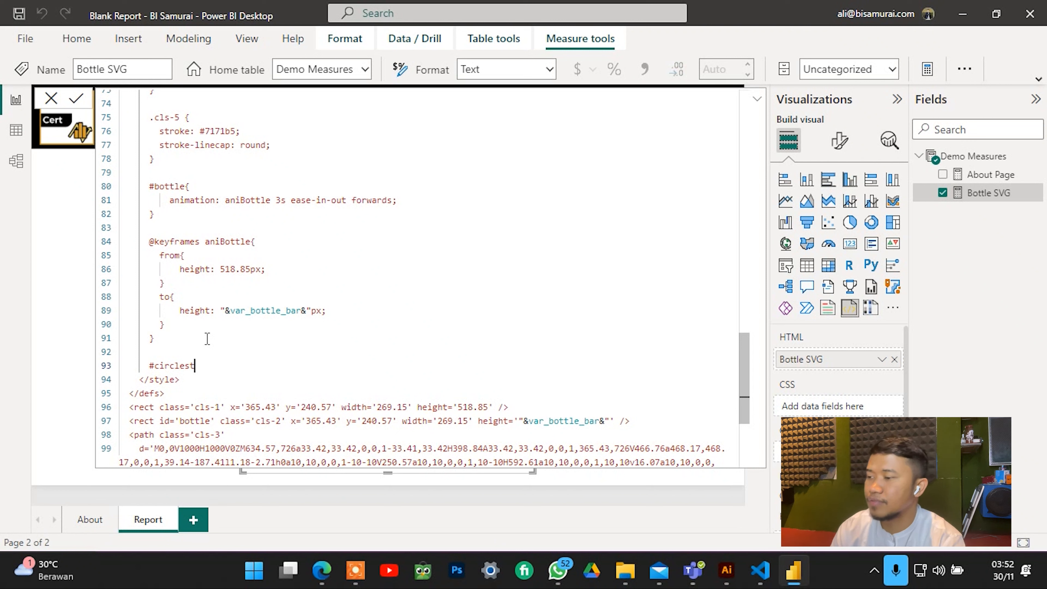
{"action": "key", "text": "BackSpace"}
{"action": "key", "text": "BackSpace"}
{"action": "key", "text": "BackSpace"}
{"action": "key", "text": "BackSpace"}
{"action": "key", "text": "BackSpace"}
{"action": "key", "text": "BackSpace"}
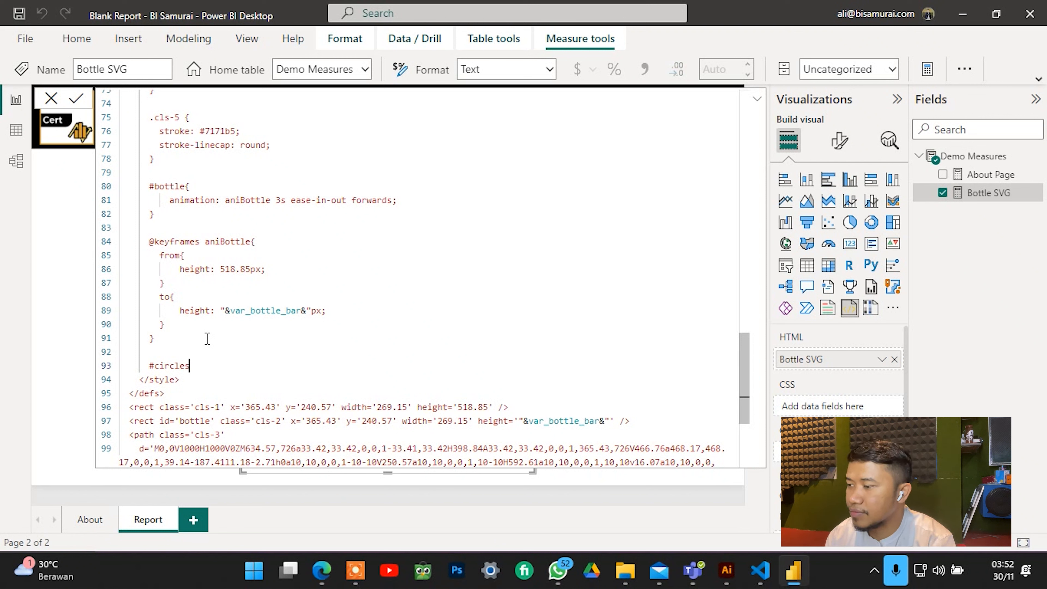
{"action": "type", "text": "{"}
{"action": "key", "text": "Return"}
{"action": "key", "text": "Return"}
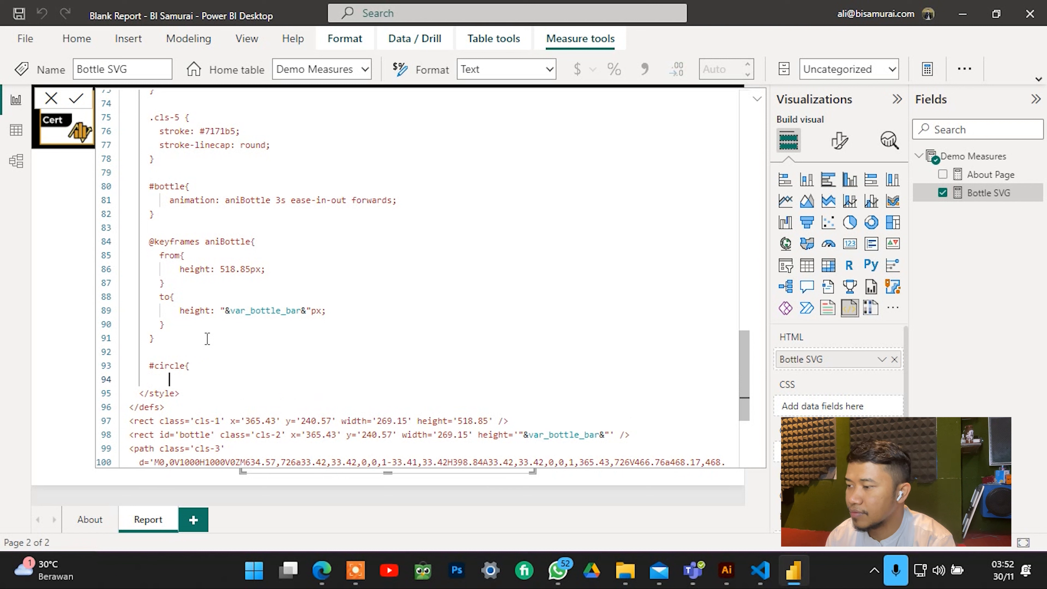
{"action": "type", "text": "}"}
{"action": "key", "text": "BackSpace"}
{"action": "key", "text": "BackSpace"}
{"action": "key", "text": "BackSpace"}
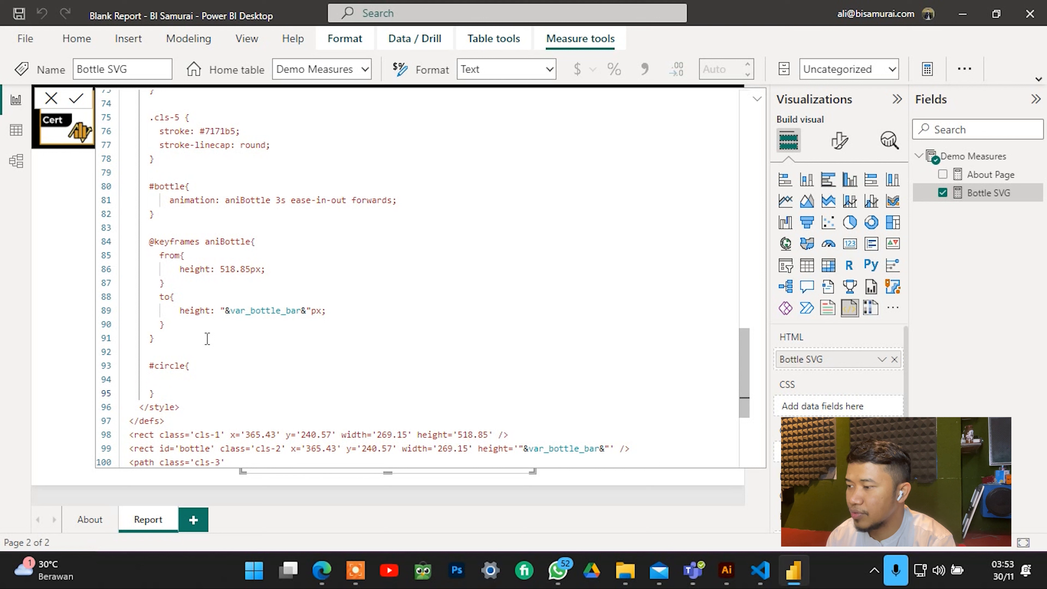
Add the declaration stroke-dasharray: 100; inside the #circle rule.
{"action": "key", "text": "Up"}
{"action": "type", "text": "stroke"}
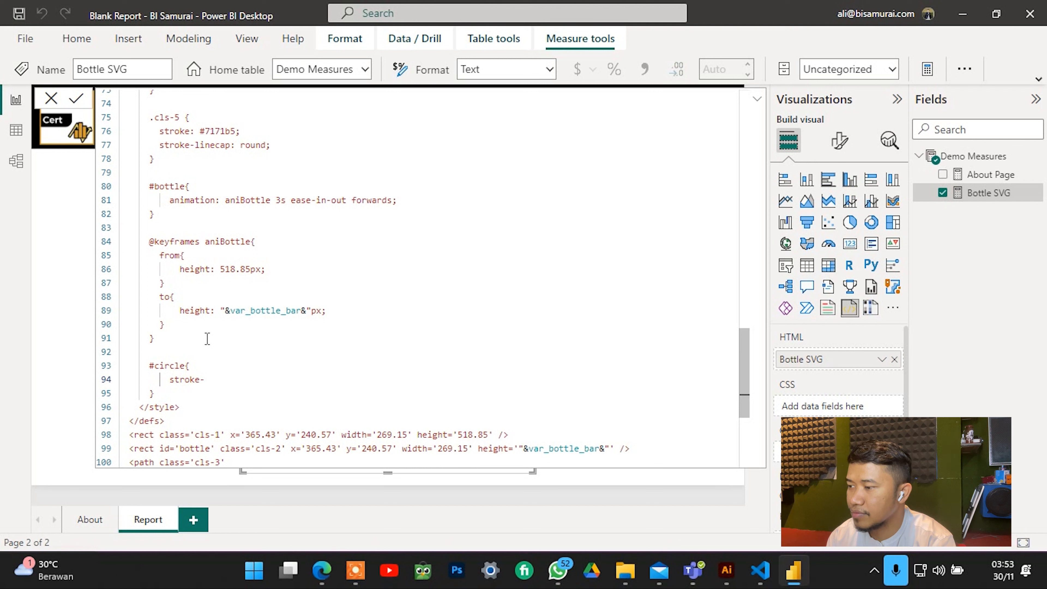
{"action": "type", "text": "-dashaa"}
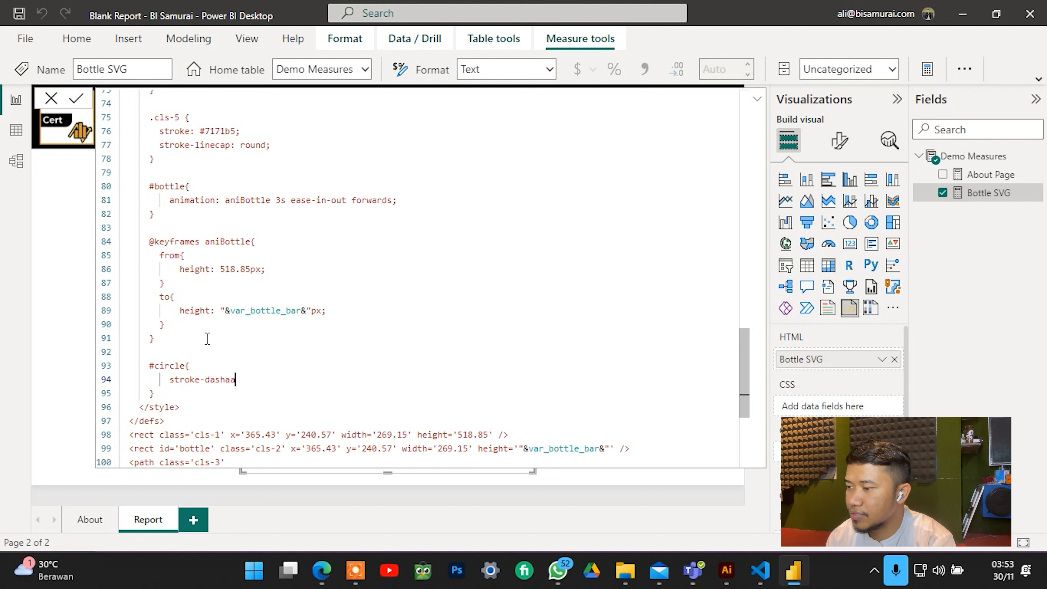
{"action": "key", "text": "BackSpace"}
{"action": "type", "text": "rray:"}
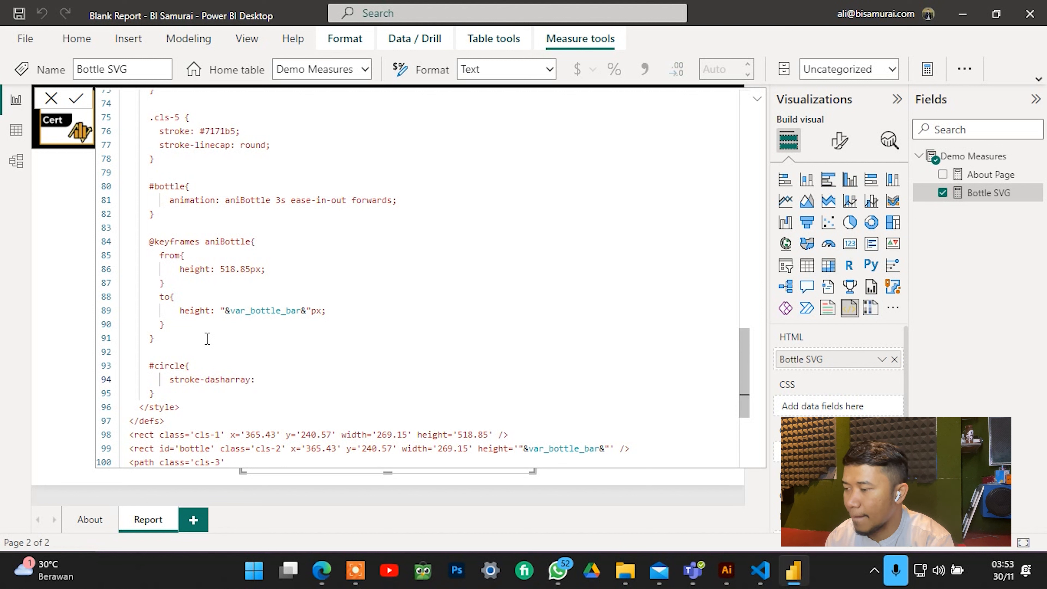
{"action": "type", "text": " 100"}
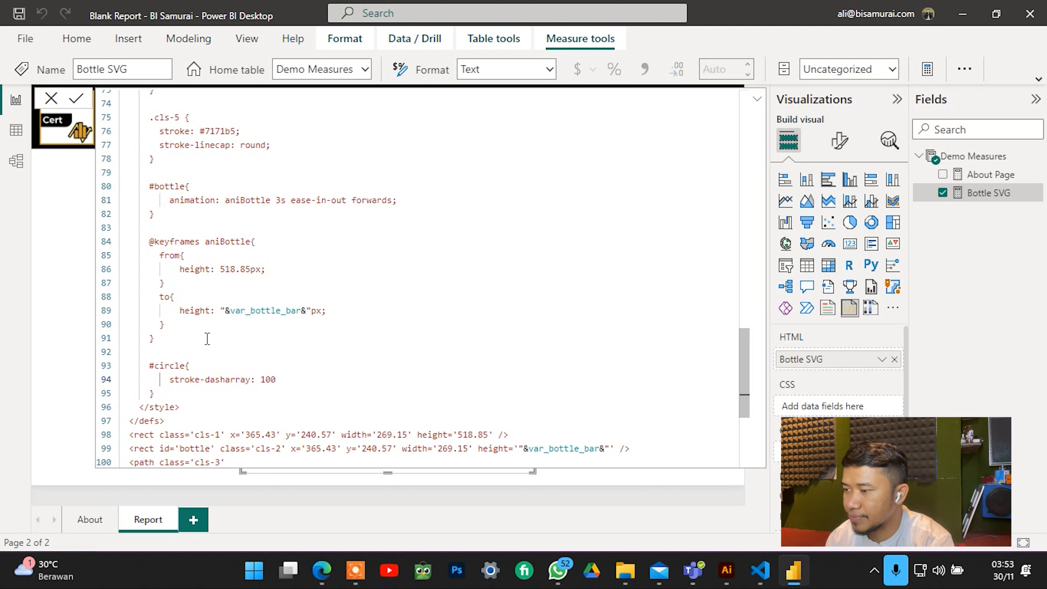
{"action": "type", "text": ";"}
Add stroke-dashoffset: 0; on the line after the stroke-dasharray declaration in the #circle rule.
{"action": "key", "text": "Return"}
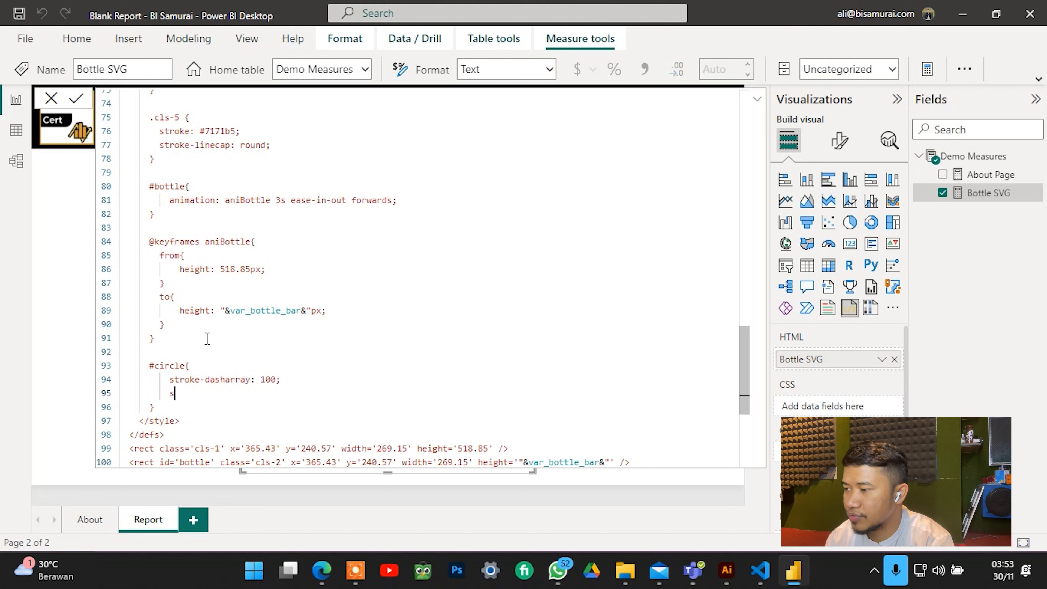
{"action": "type", "text": "stroke"}
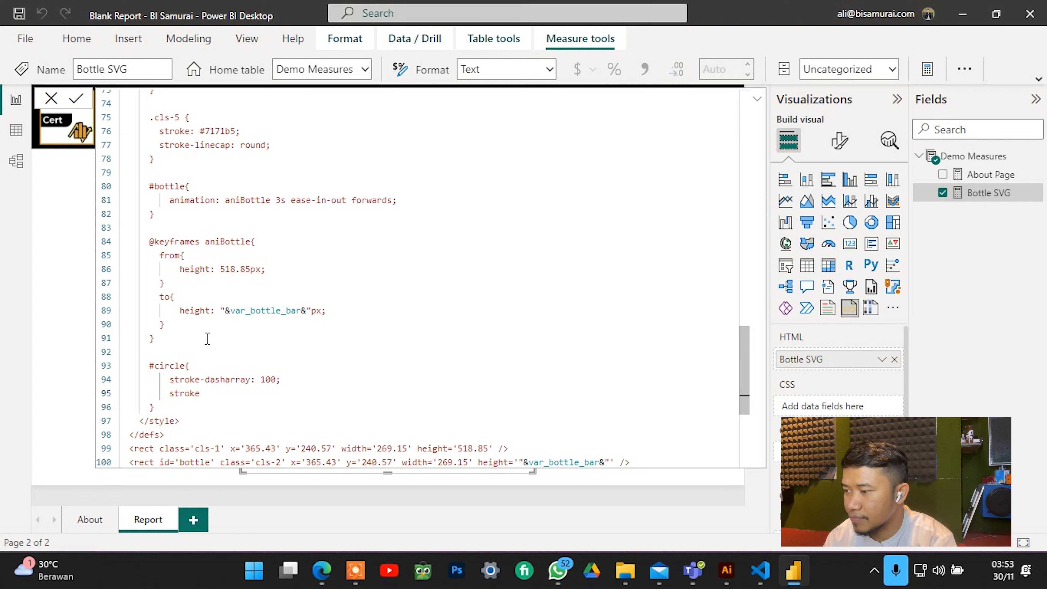
{"action": "type", "text": "-dash"}
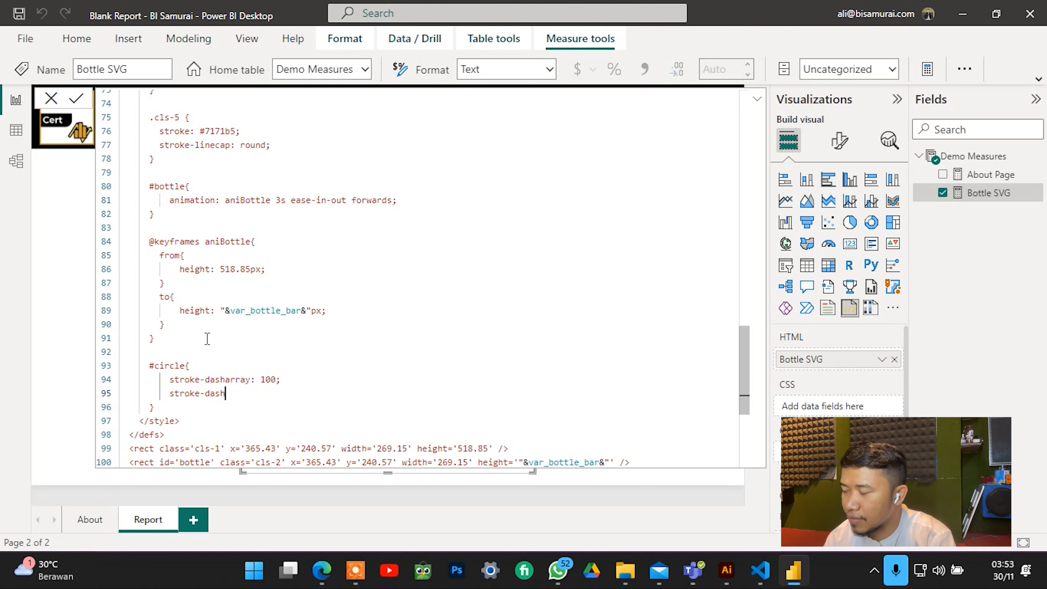
{"action": "type", "text": "offset"}
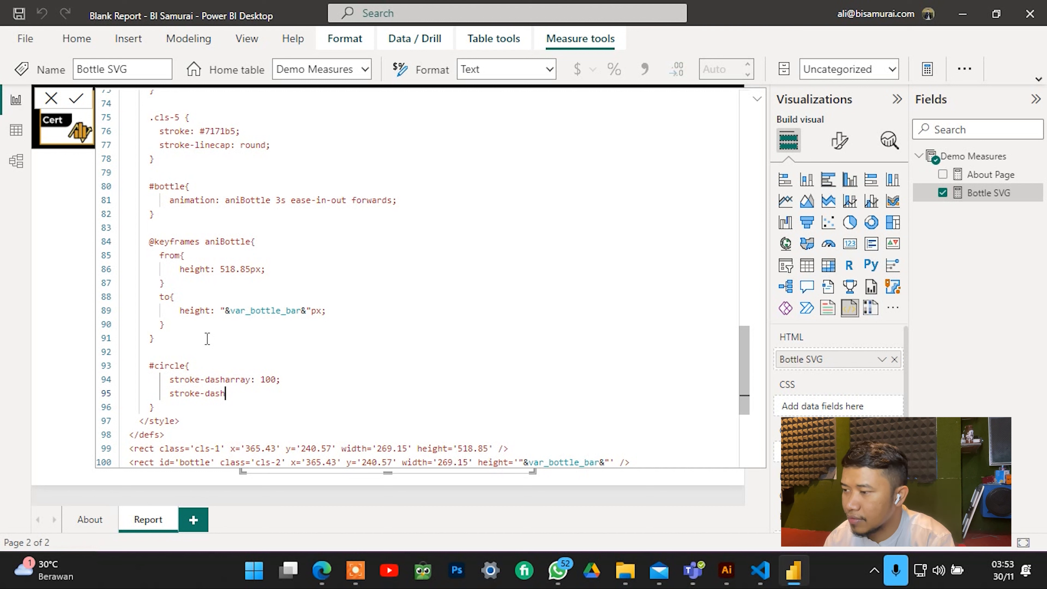
{"action": "type", "text": ": "}
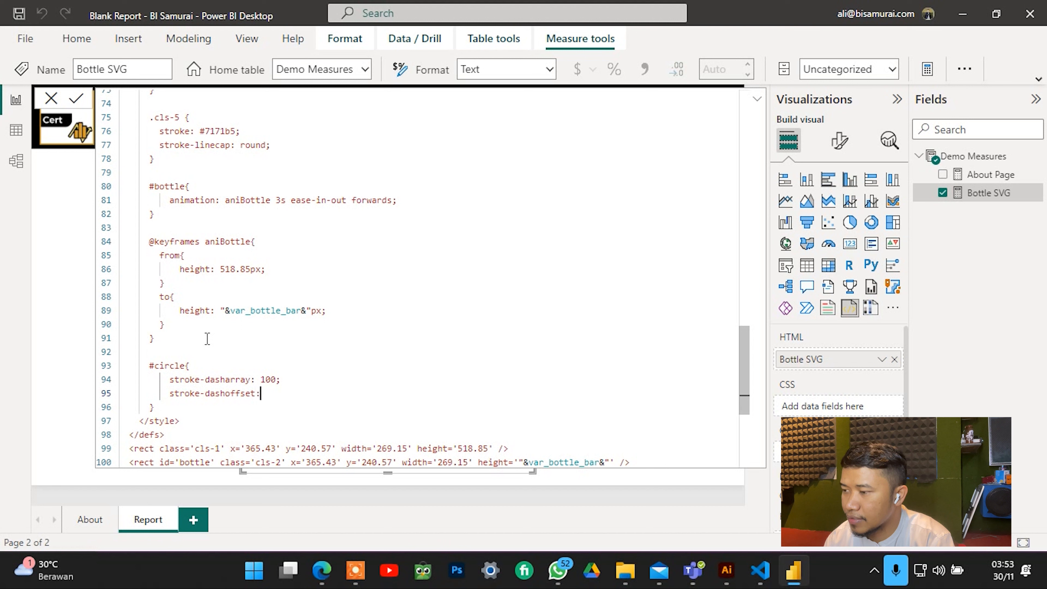
{"action": "type", "text": "0;"}
{"action": "key", "text": "Return"}
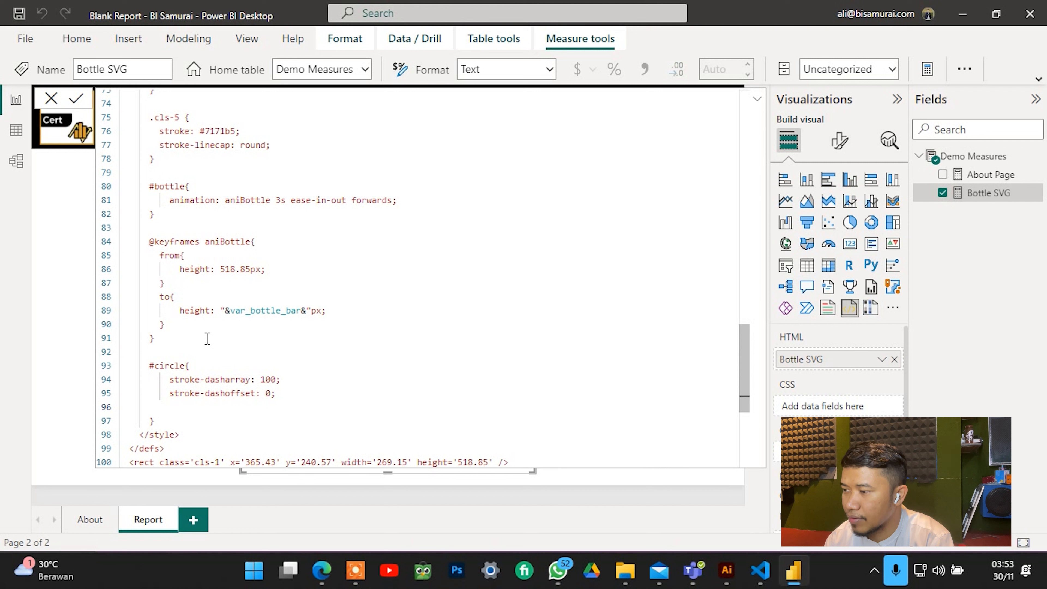
{"action": "key", "text": "BackSpace"}
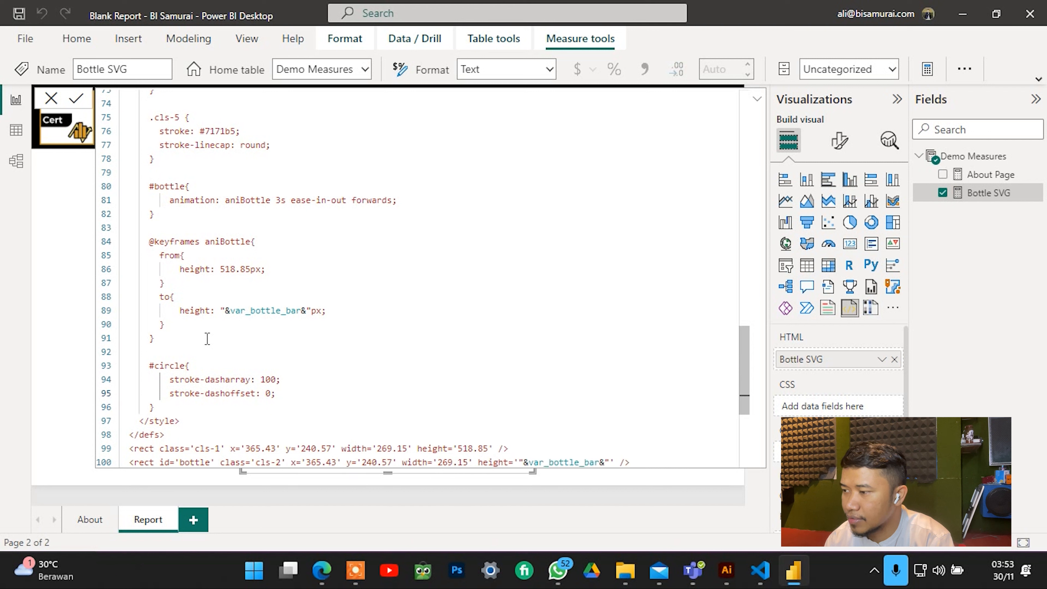
Duplicate the aniBottle keyframes block below the #circle rule and rename the copy aniCircle.
{"action": "scroll", "coordinate": [198, 374], "scroll_direction": "down", "scroll_amount": 1}
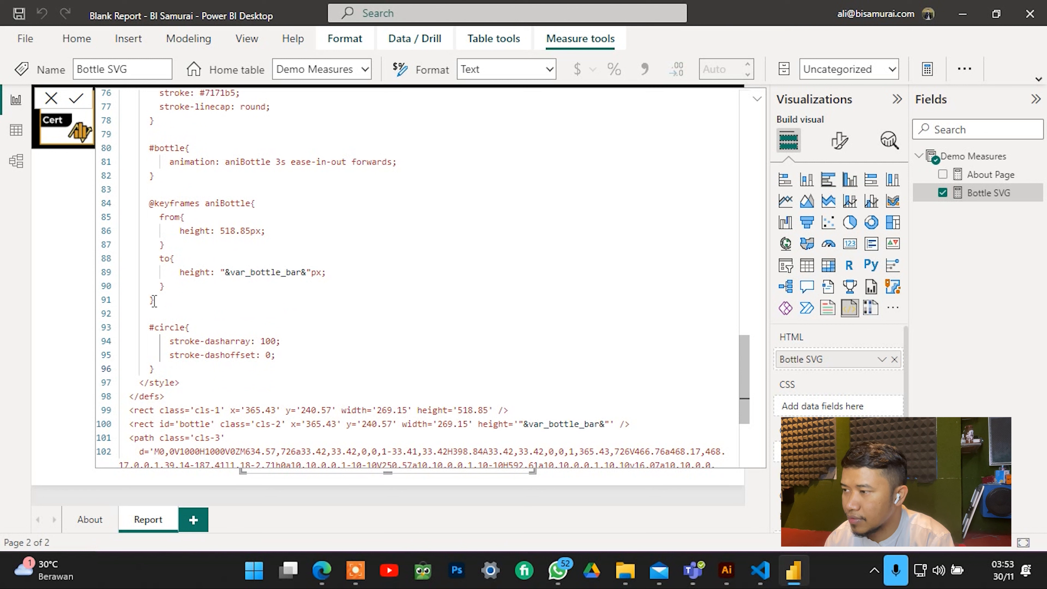
{"action": "left_click_drag", "start_coordinate": [155, 300], "coordinate": [149, 204]}
{"action": "key", "text": "ctrl+c"}
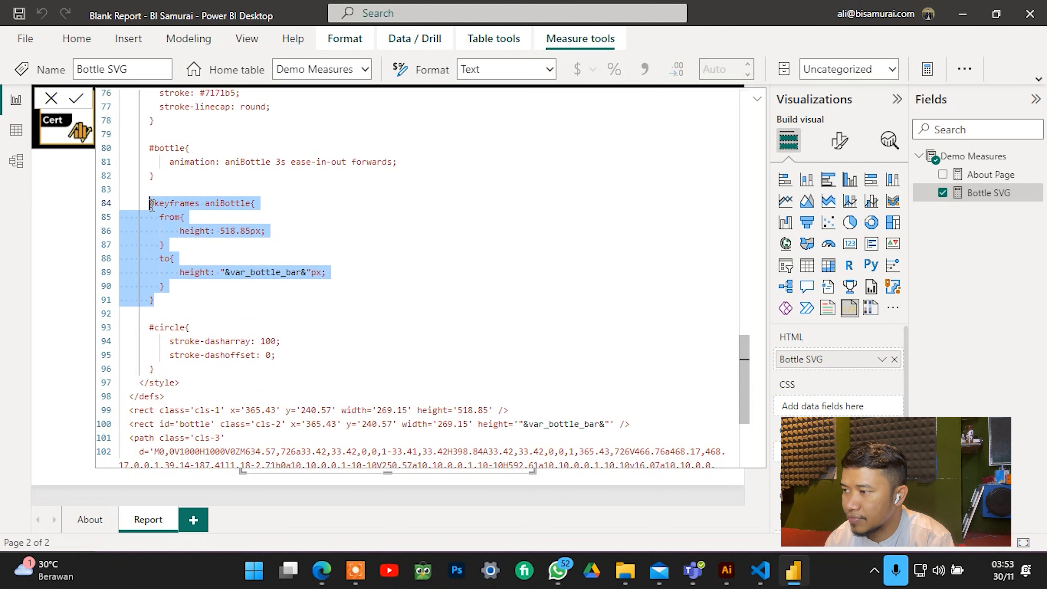
{"action": "left_click", "coordinate": [199, 369]}
{"action": "key", "text": "Return"}
{"action": "key", "text": "ctrl+v"}
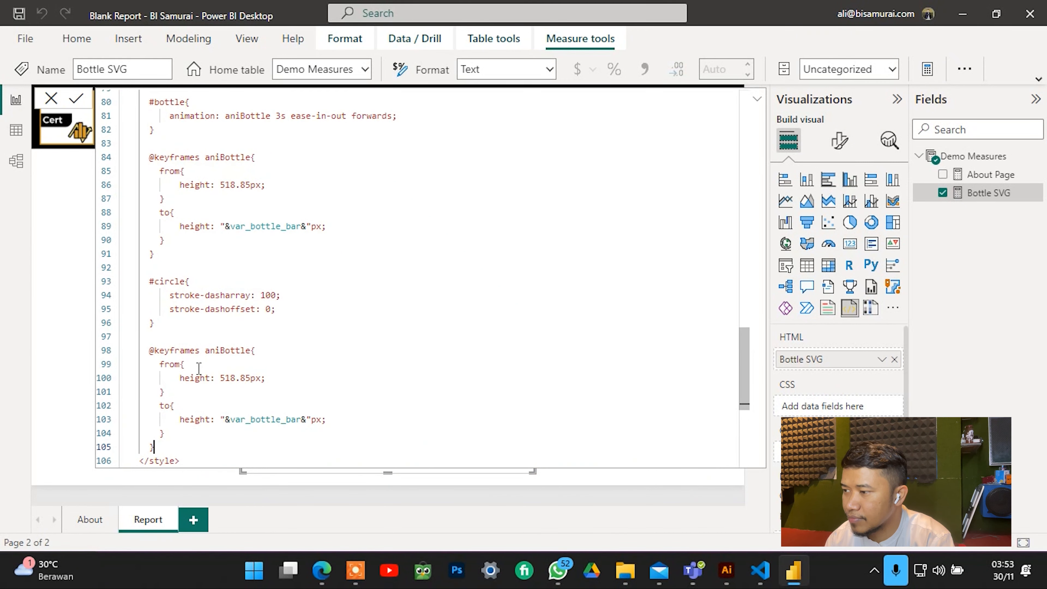
{"action": "left_click_drag", "start_coordinate": [251, 353], "coordinate": [221, 357]}
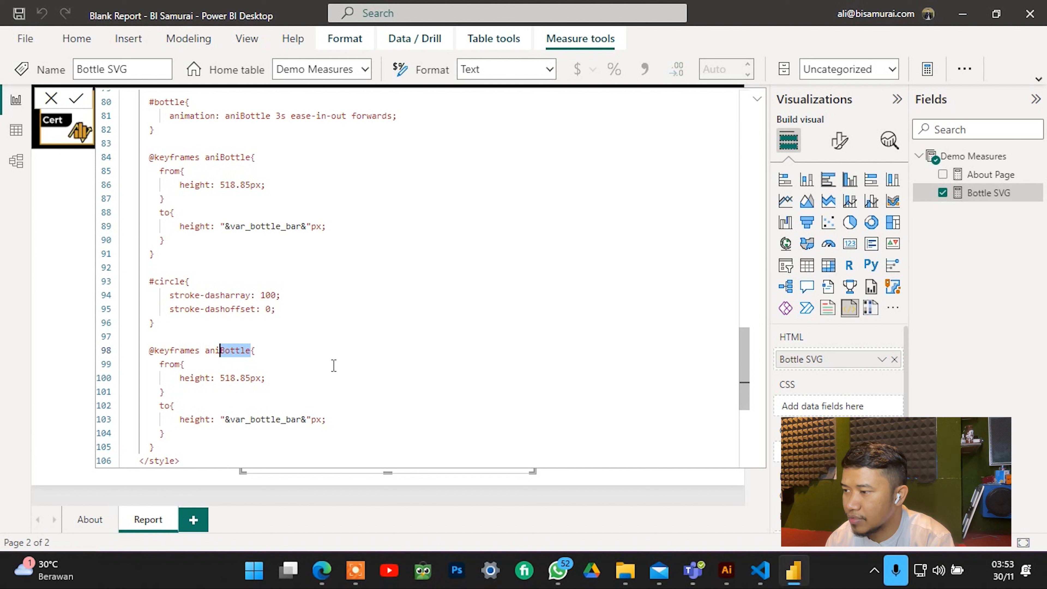
{"action": "type", "text": "Circle"}
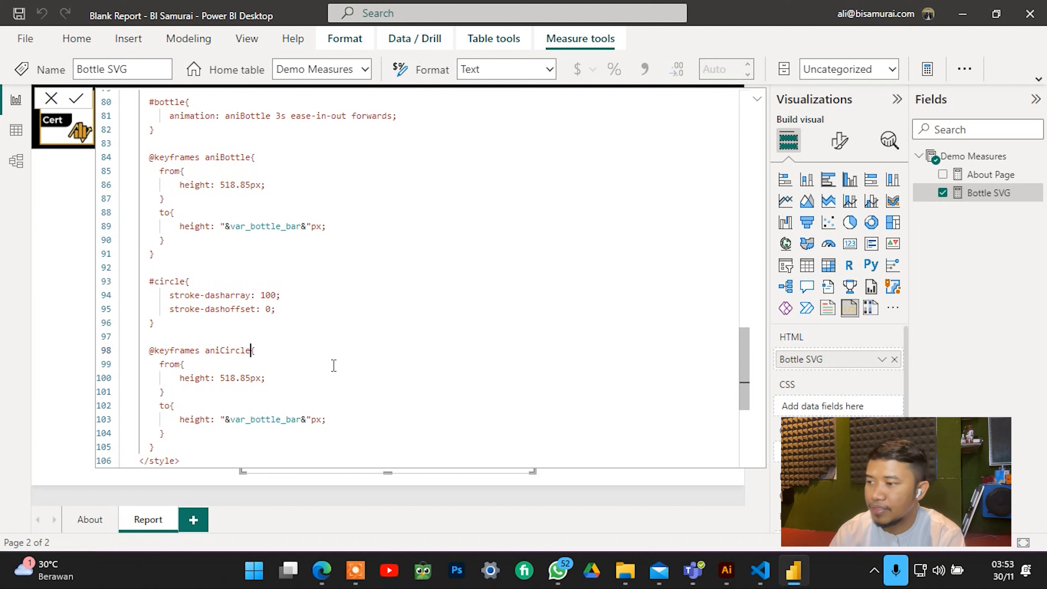
Replace the height declaration in the aniCircle from block with stroke-dashoffset:100;.
{"action": "key", "text": "Down"}
{"action": "key", "text": "Down"}
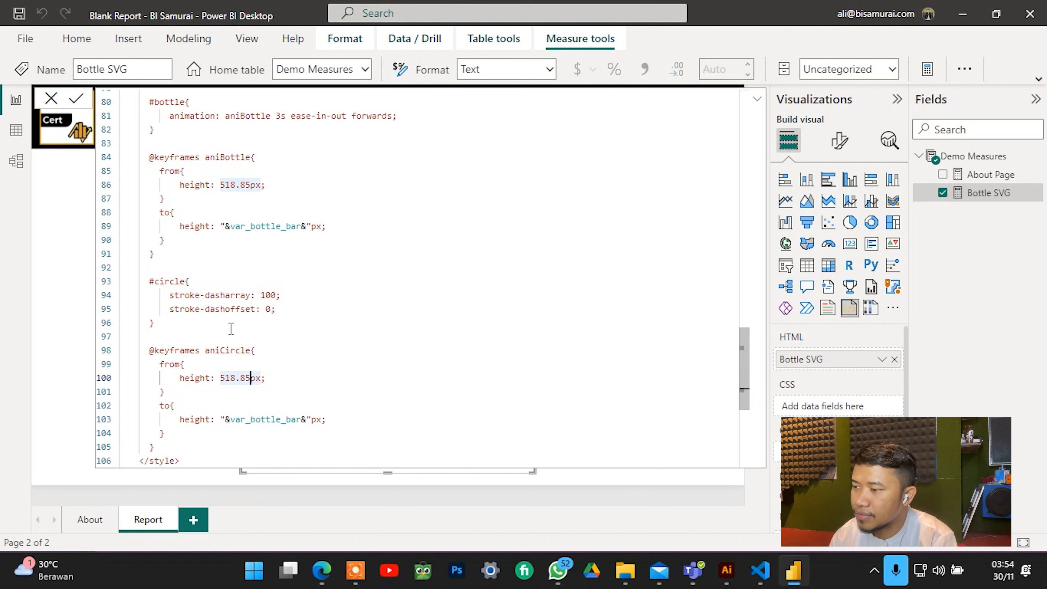
{"action": "left_click_drag", "start_coordinate": [255, 309], "coordinate": [169, 309]}
{"action": "key", "text": "ctrl+c"}
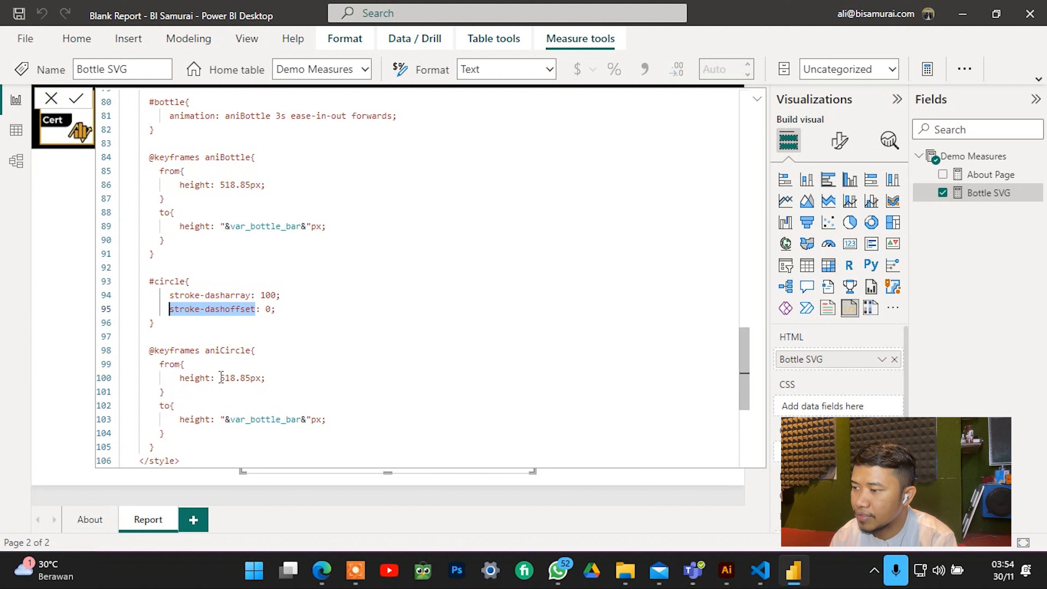
{"action": "left_click_drag", "start_coordinate": [268, 378], "coordinate": [180, 378]}
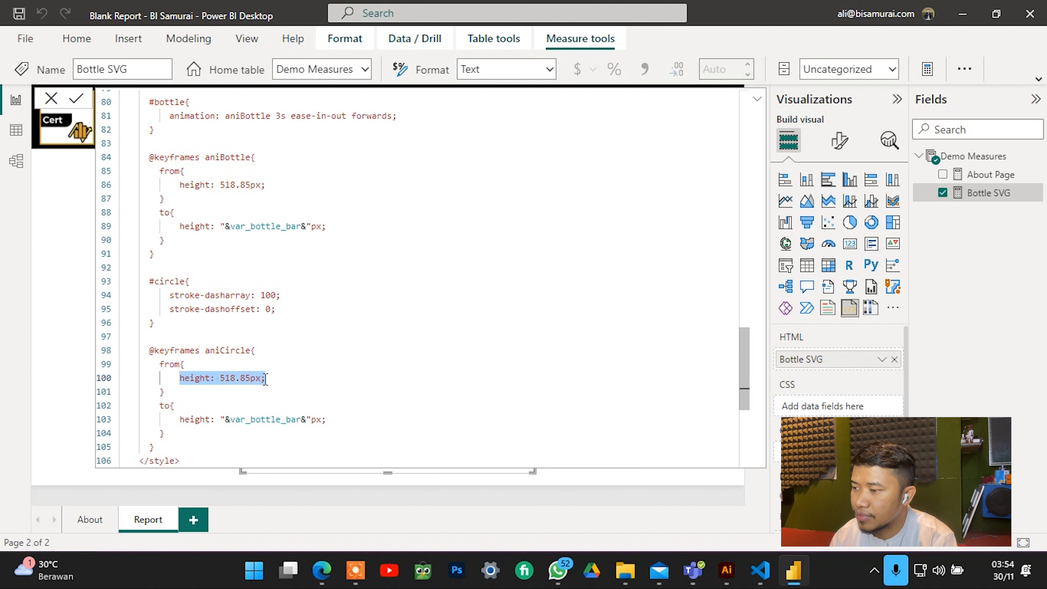
{"action": "key", "text": "ctrl+v"}
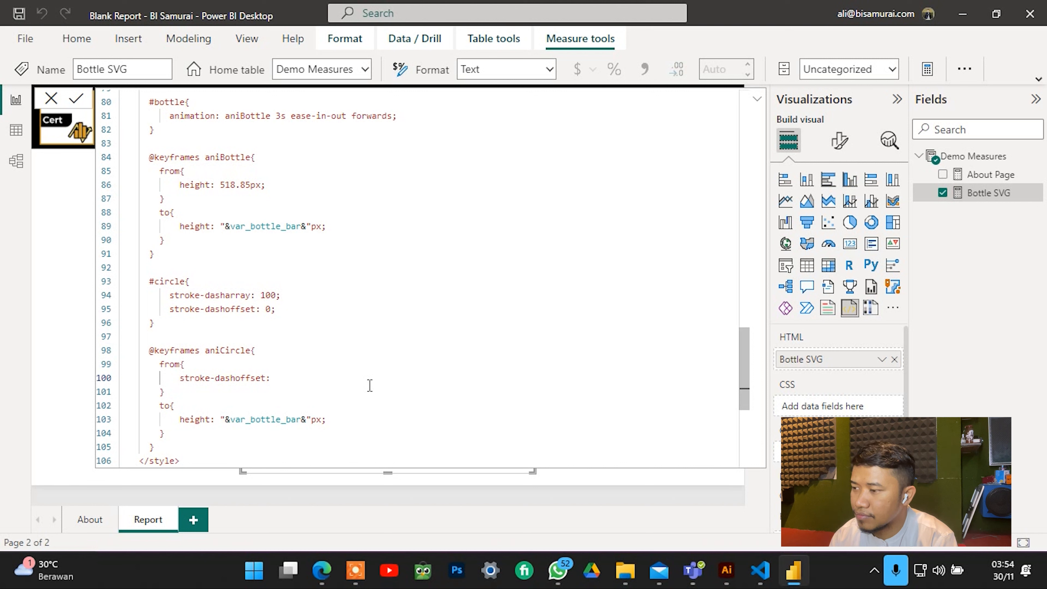
{"action": "type", "text": "100;"}
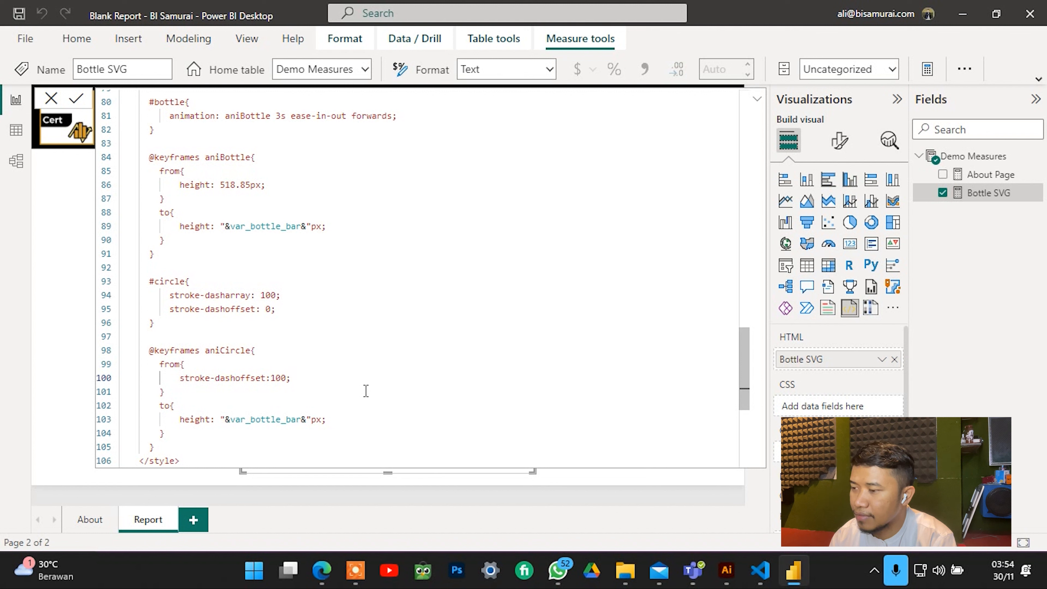
Replace the variable var_bottle_bar with var_circle_bar in the to block of the aniCircle keyframes.
{"action": "left_click", "coordinate": [280, 419]}
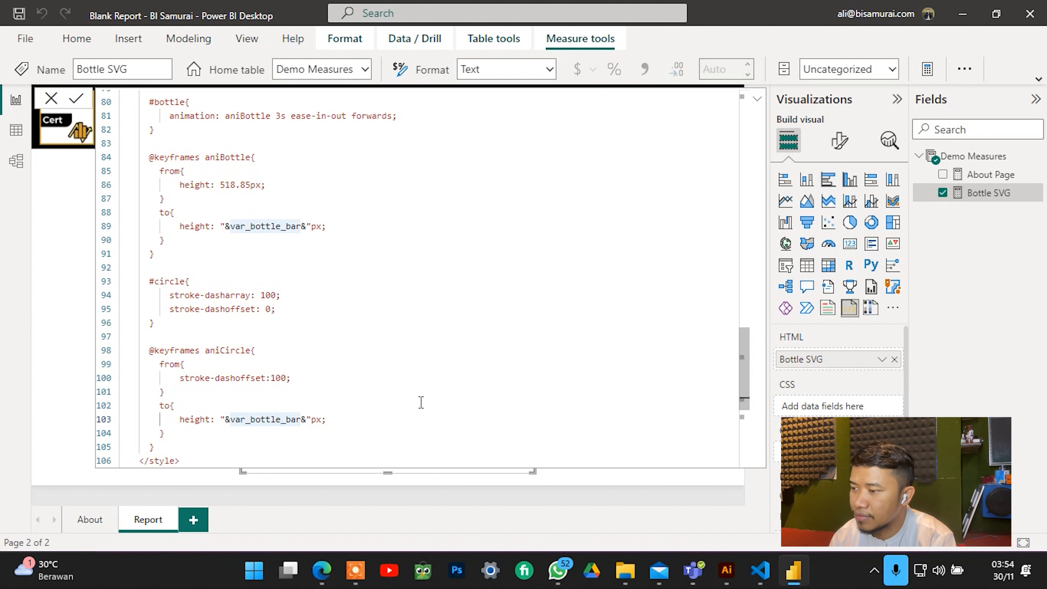
{"action": "key", "text": "BackSpace"}
{"action": "key", "text": "BackSpace"}
{"action": "key", "text": "BackSpace"}
{"action": "key", "text": "BackSpace"}
{"action": "key", "text": "BackSpace"}
{"action": "key", "text": "BackSpace"}
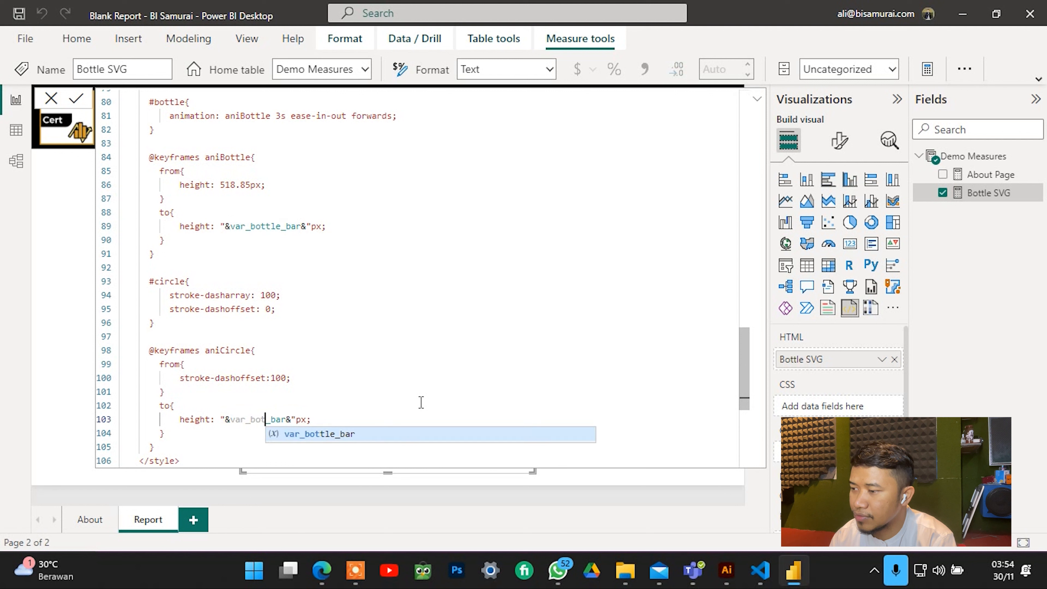
{"action": "type", "text": "circle"}
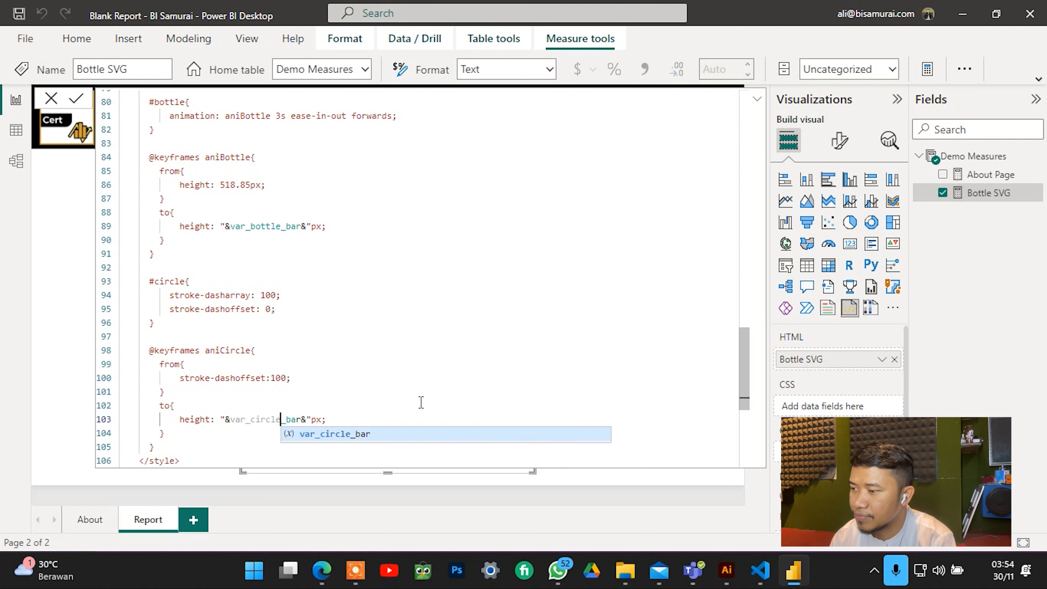
Replace the height property in the aniCircle to block with stroke-dashoffset and insert a space before 100 in the from block.
{"action": "key", "text": "Left"}
{"action": "key", "text": "Left"}
{"action": "key", "text": "Left"}
{"action": "key", "text": "Left"}
{"action": "key", "text": "Left"}
{"action": "key", "text": "Left"}
{"action": "key", "text": "Left"}
{"action": "key", "text": "Left"}
{"action": "key", "text": "Left"}
{"action": "key", "text": "Left"}
{"action": "key", "text": "Left"}
{"action": "key", "text": "Left"}
{"action": "key", "text": "Left"}
{"action": "key", "text": "Left"}
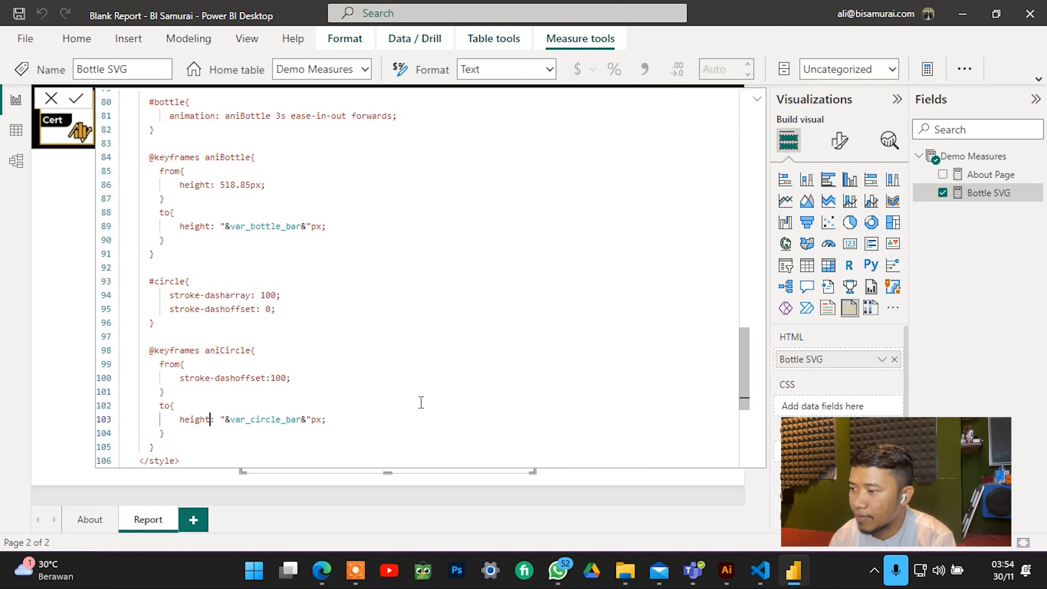
{"action": "key", "text": "BackSpace"}
{"action": "key", "text": "BackSpace"}
{"action": "key", "text": "BackSpace"}
{"action": "key", "text": "BackSpace"}
{"action": "key", "text": "BackSpace"}
{"action": "key", "text": "BackSpace"}
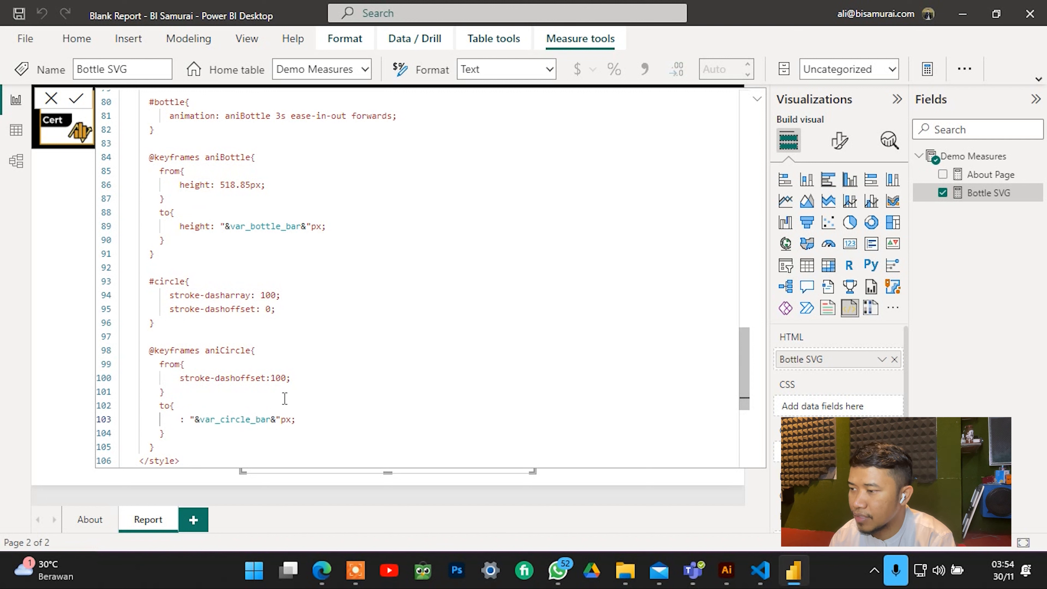
{"action": "left_click_drag", "start_coordinate": [265, 378], "coordinate": [179, 384]}
{"action": "key", "text": "ctrl+c"}
{"action": "key", "text": "Down"}
{"action": "key", "text": "Down"}
{"action": "key", "text": "Down"}
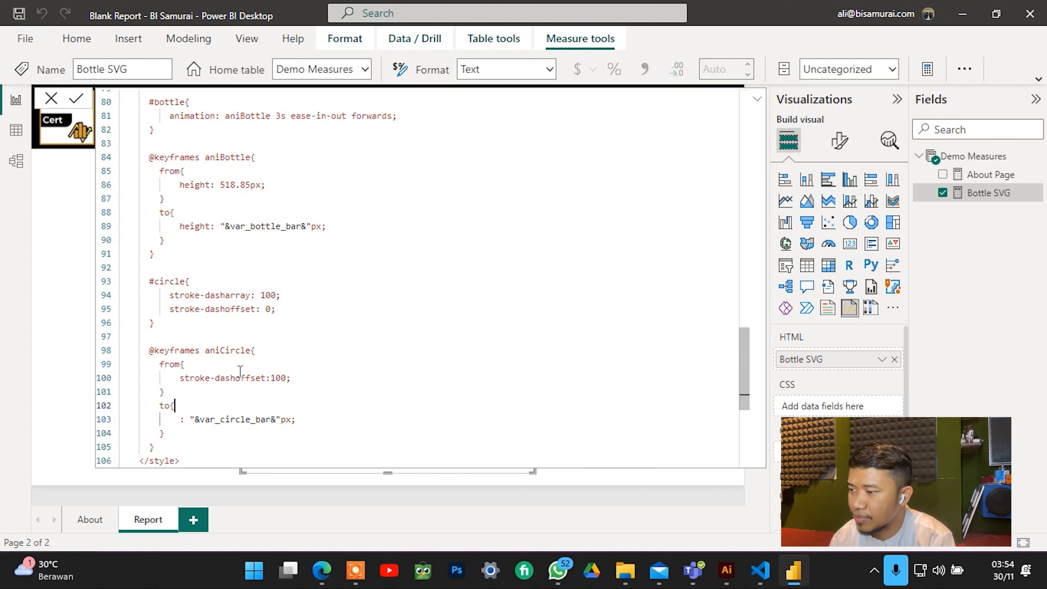
{"action": "key", "text": "Left"}
{"action": "key", "text": "Left"}
{"action": "key", "text": "Left"}
{"action": "key", "text": "Left"}
{"action": "key", "text": "Left"}
{"action": "key", "text": "Left"}
{"action": "key", "text": "Left"}
{"action": "key", "text": "Left"}
{"action": "key", "text": "Left"}
{"action": "key", "text": "Left"}
{"action": "key", "text": "Left"}
{"action": "key", "text": "Left"}
{"action": "key", "text": "Left"}
{"action": "key", "text": "Left"}
{"action": "key", "text": "Left"}
{"action": "key", "text": "Left"}
{"action": "key", "text": "Left"}
{"action": "key", "text": "ctrl+v"}
{"action": "key", "text": "Right"}
{"action": "key", "text": "Right"}
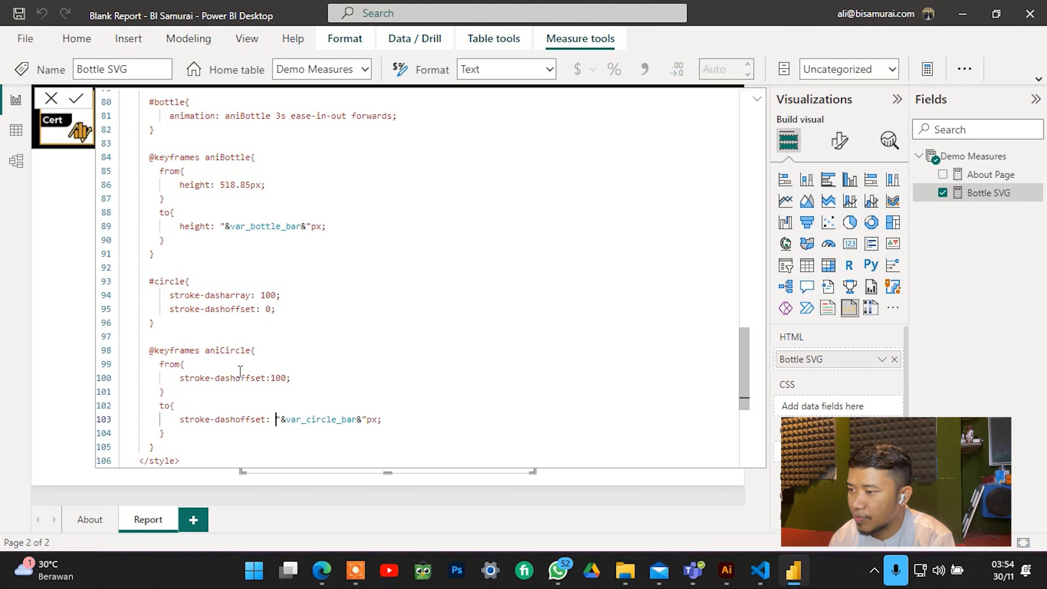
{"action": "key", "text": "Up"}
{"action": "key", "text": "Up"}
{"action": "key", "text": "Up"}
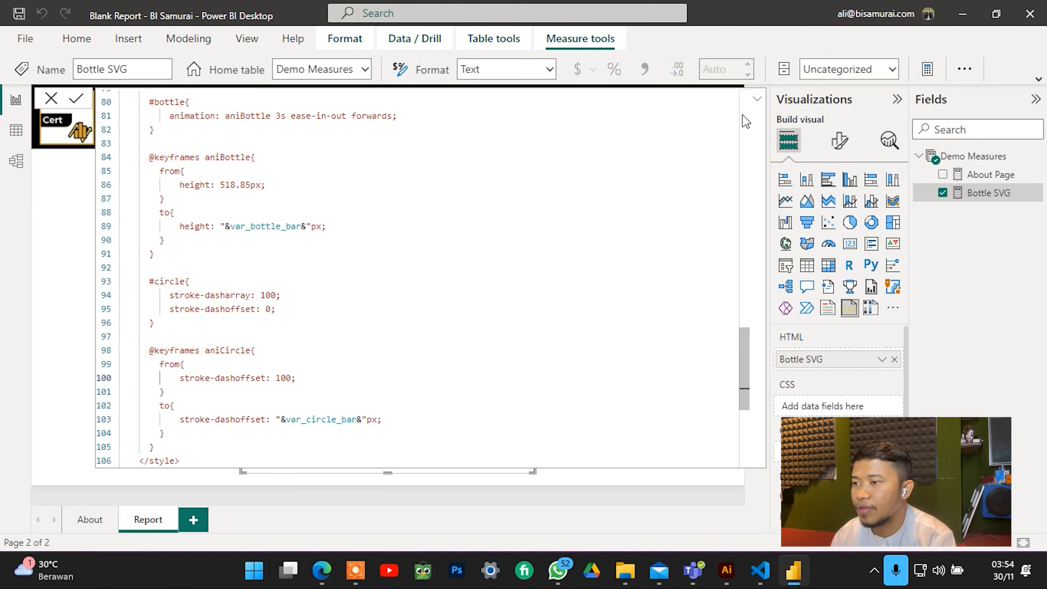
Add animation: aniCircle 3s ease-in-out forwards; below the stroke-dashoffset declaration in the #circle rule and view the visual.
{"action": "left_click", "coordinate": [305, 300]}
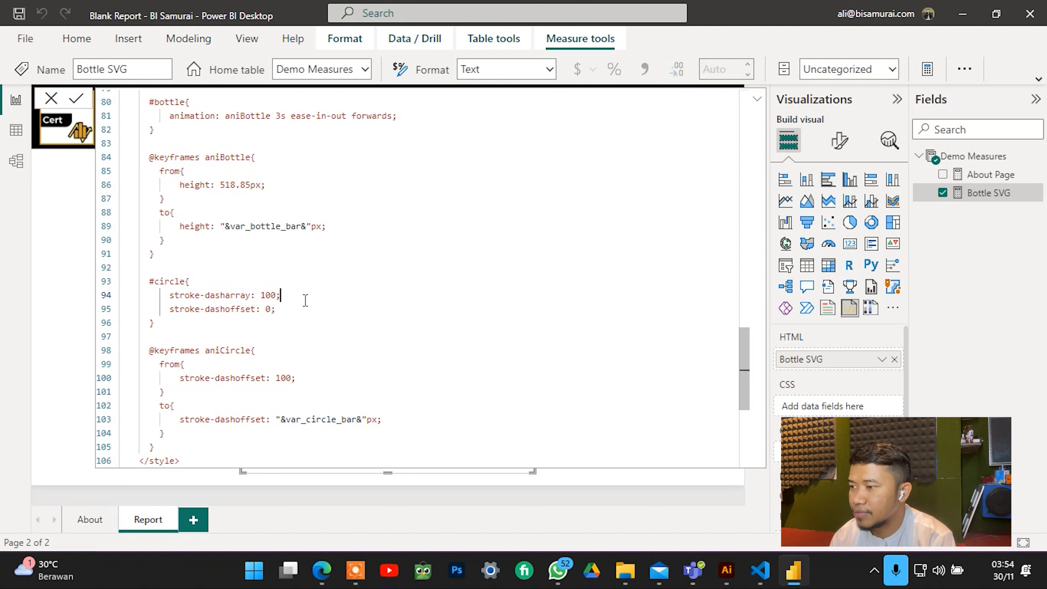
{"action": "left_click", "coordinate": [309, 308]}
{"action": "key", "text": "Return"}
{"action": "type", "text": "ani"}
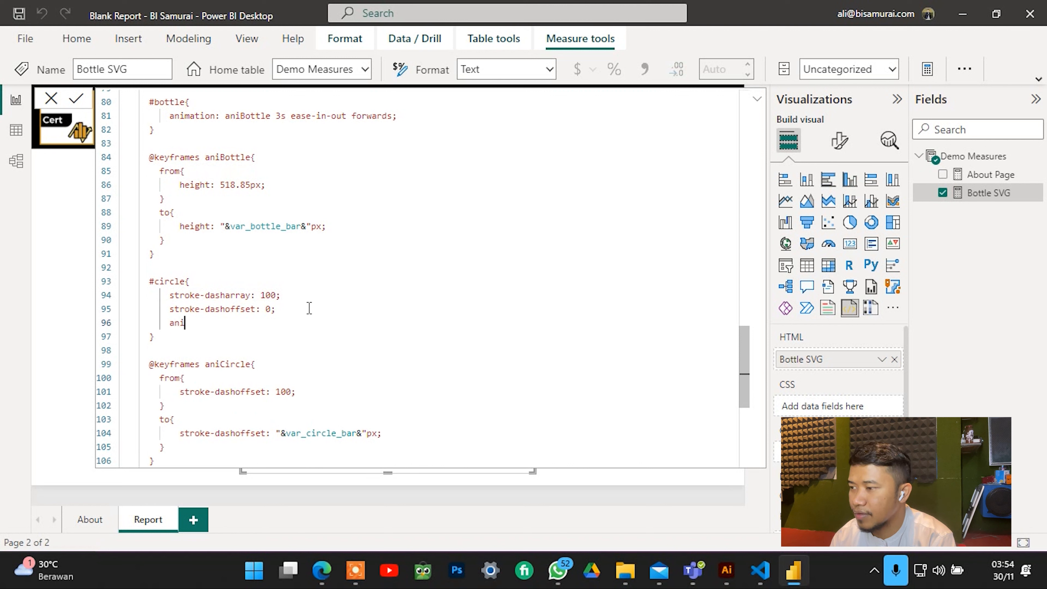
{"action": "type", "text": "mation: "}
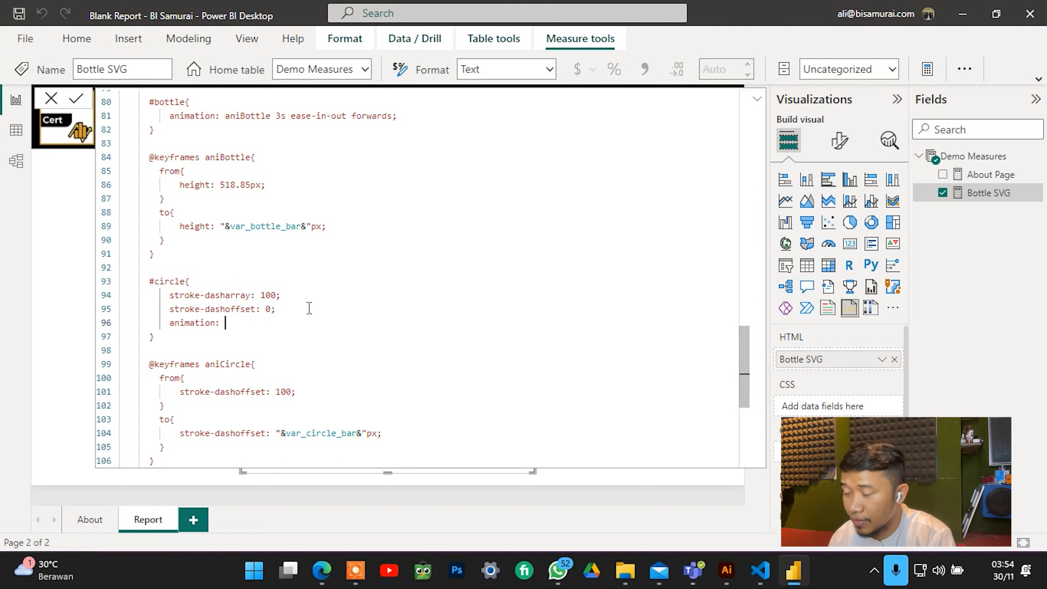
{"action": "type", "text": "ani"}
{"action": "type", "text": "Cir"}
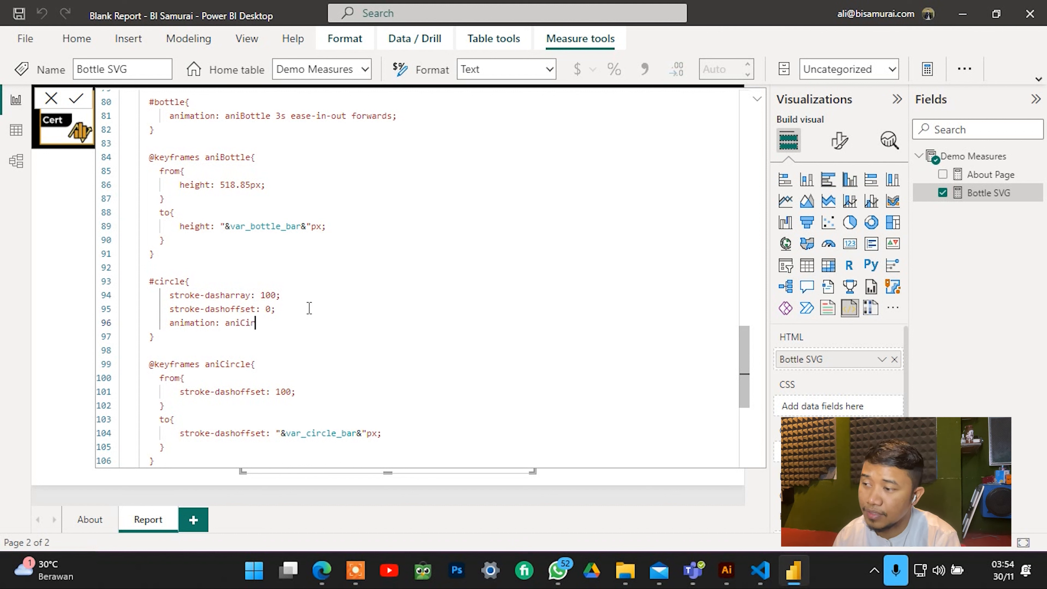
{"action": "type", "text": "cle 3"}
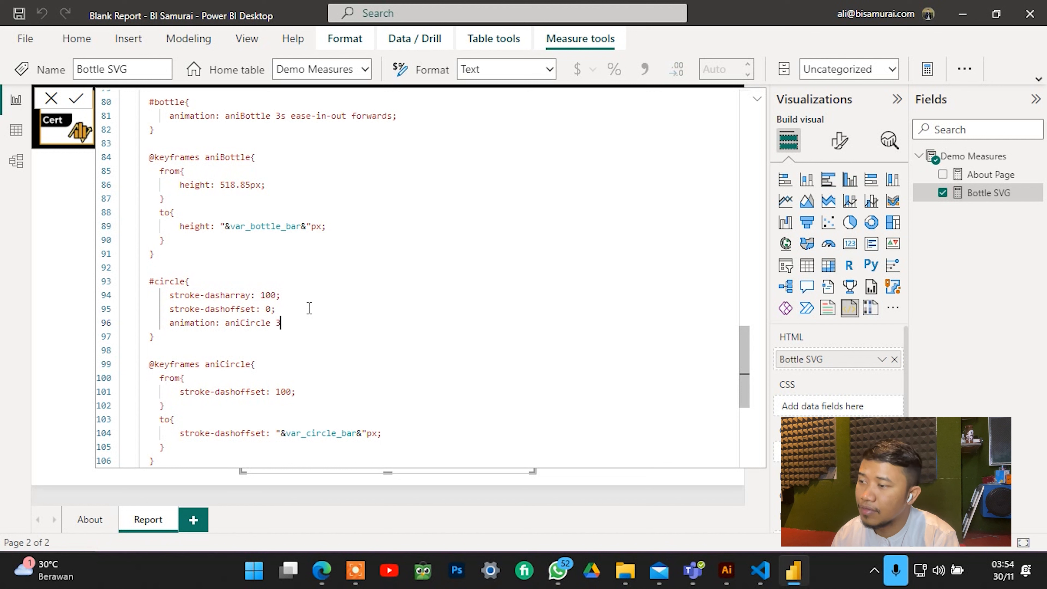
{"action": "type", "text": "s e"}
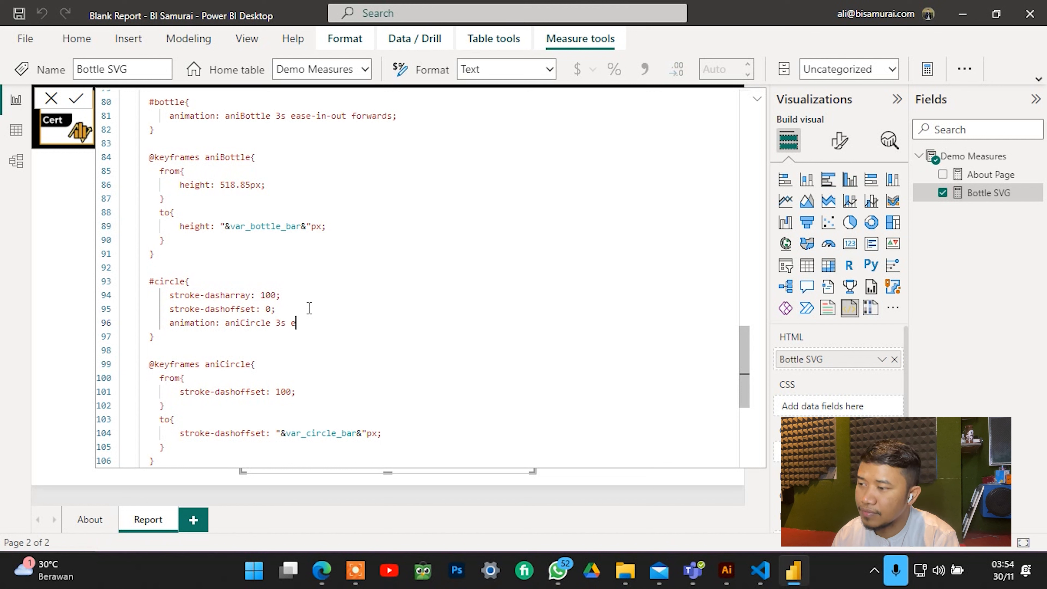
{"action": "type", "text": "ase-in-o"}
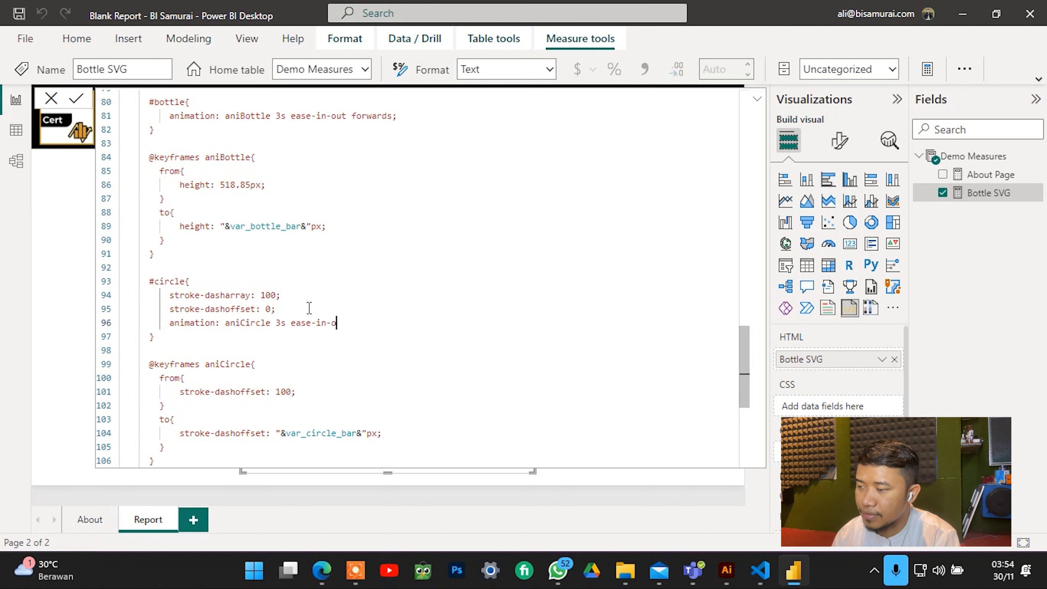
{"action": "type", "text": "ut forwa"}
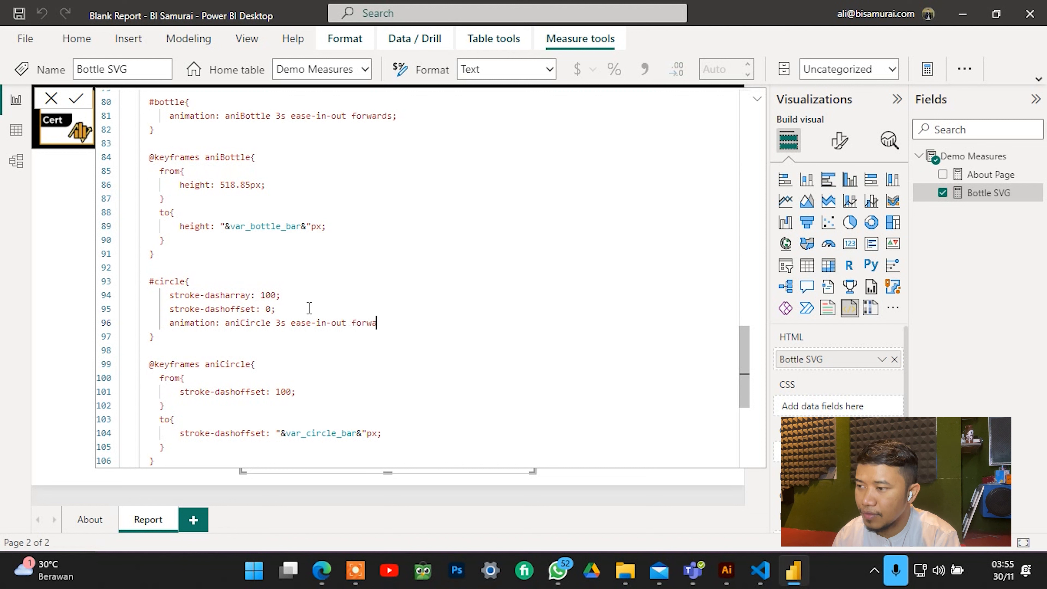
{"action": "type", "text": "rdsl"}
{"action": "key", "text": "BackSpace"}
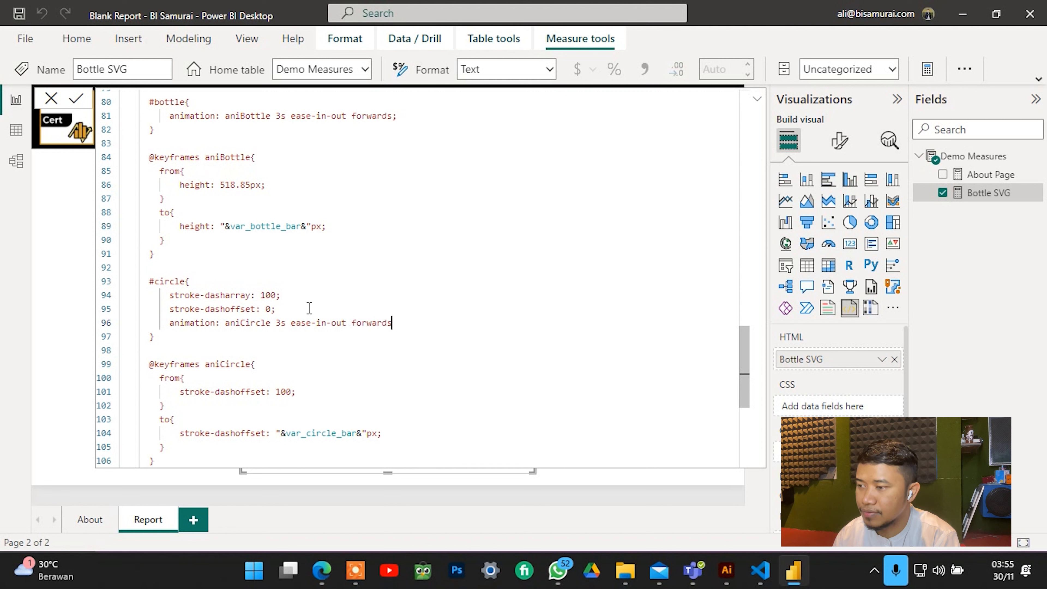
{"action": "type", "text": ";"}
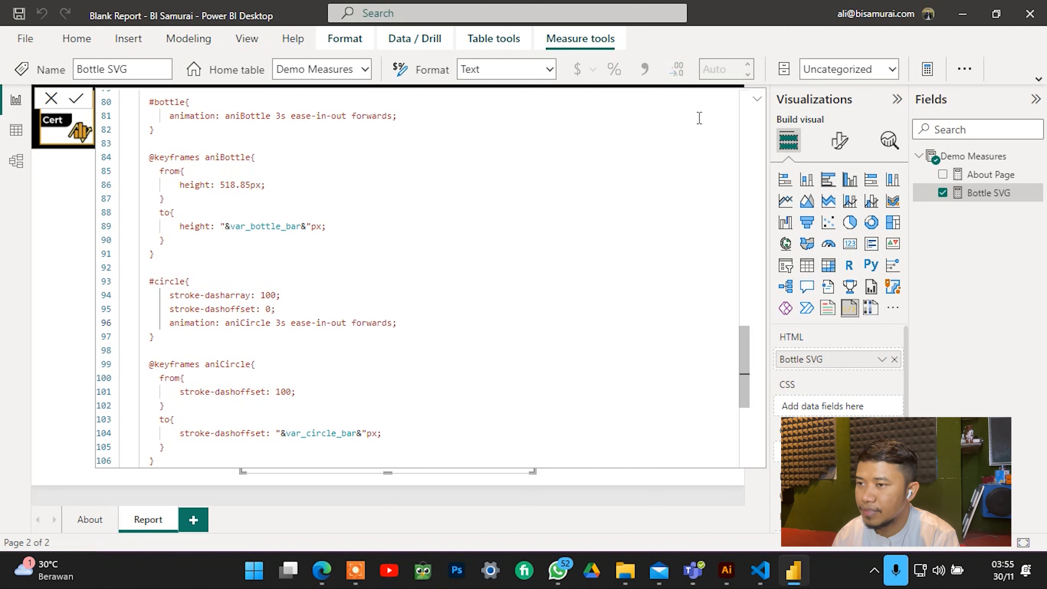
{"action": "left_click", "coordinate": [757, 100]}
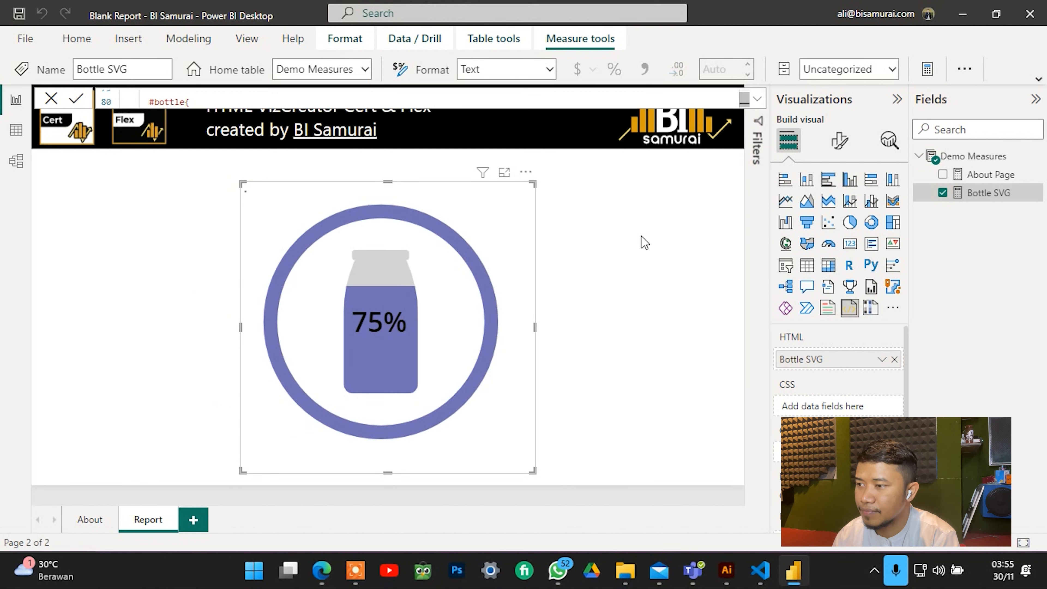
{"action": "left_click", "coordinate": [633, 244]}
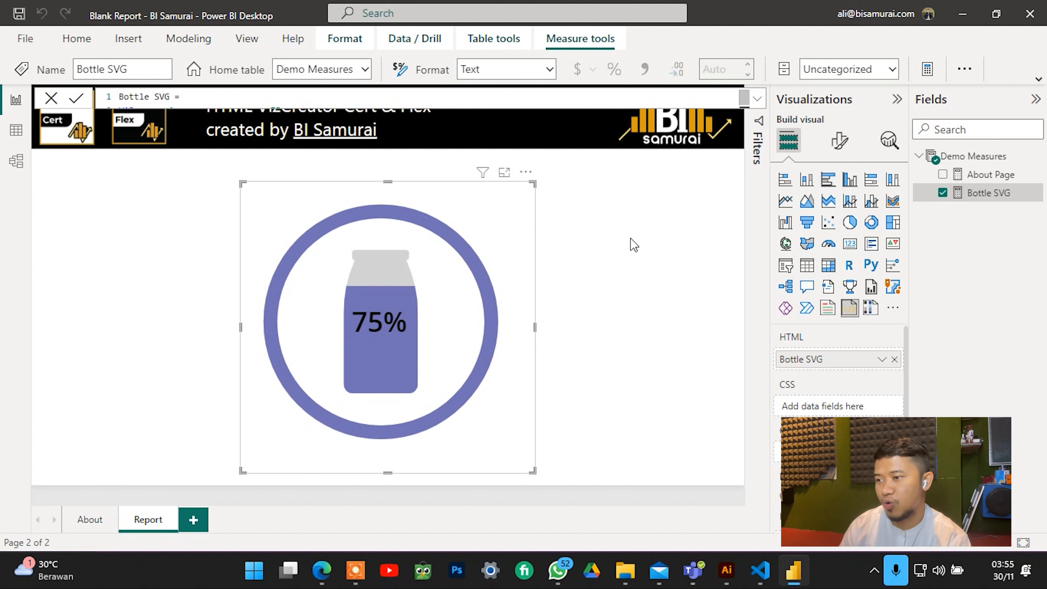
Set the var_circle_bar variable to 100 - var_value and view the circle on the report canvas.
{"action": "left_click", "coordinate": [757, 99]}
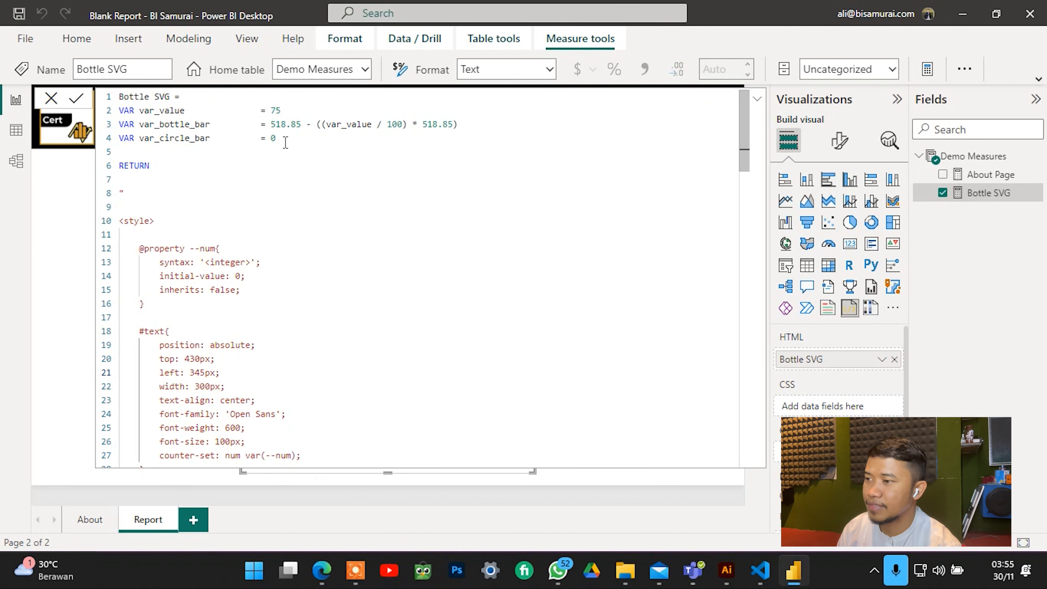
{"action": "left_click", "coordinate": [298, 141]}
{"action": "key", "text": "BackSpace"}
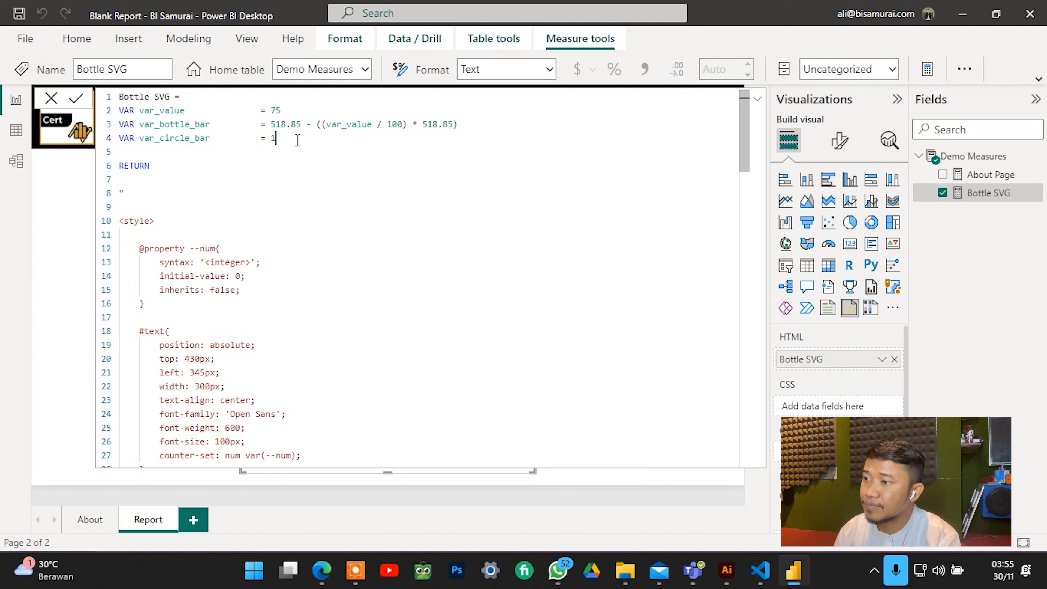
{"action": "type", "text": "00 -"}
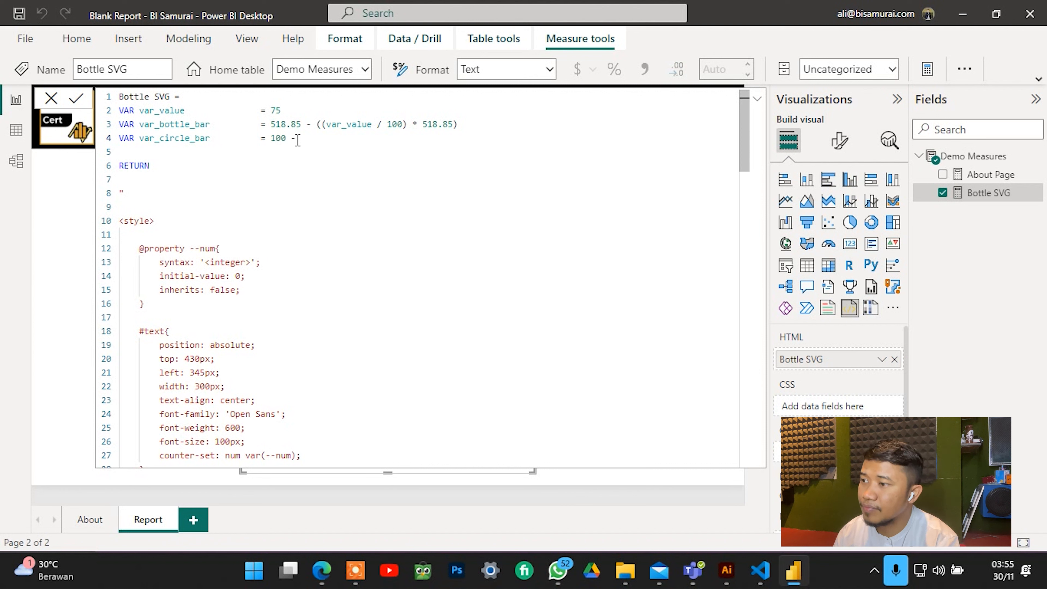
{"action": "type", "text": " var"}
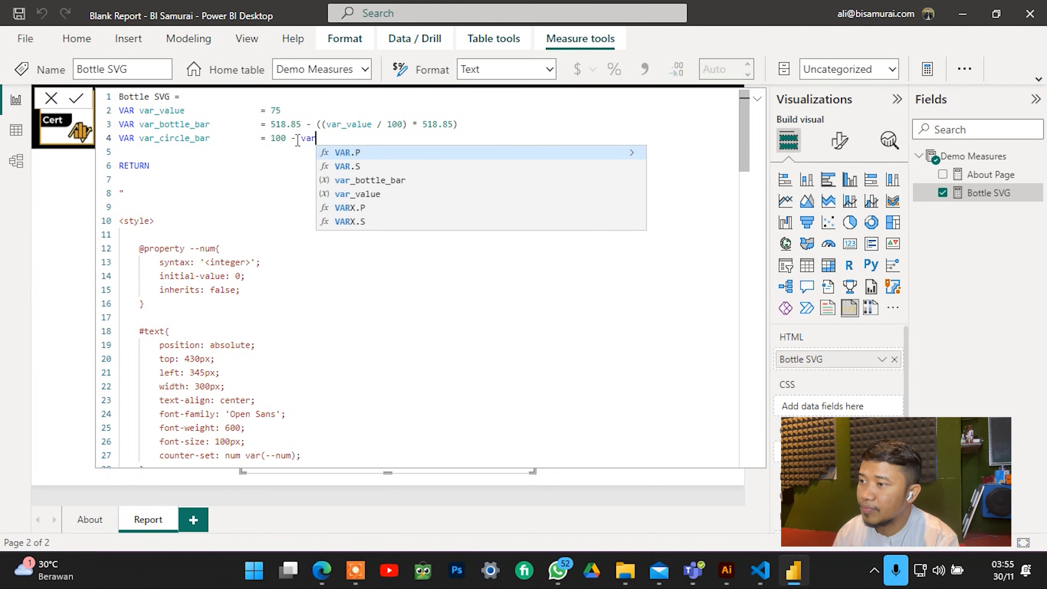
{"action": "key", "text": "Down"}
{"action": "key", "text": "Down"}
{"action": "key", "text": "Down"}
{"action": "key", "text": "Tab"}
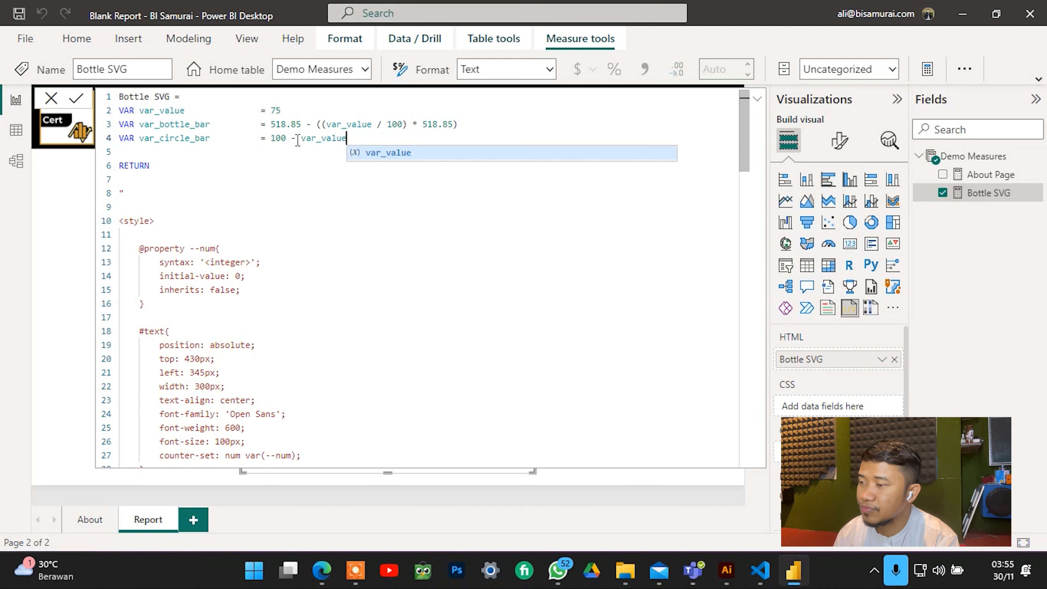
{"action": "left_click", "coordinate": [505, 122]}
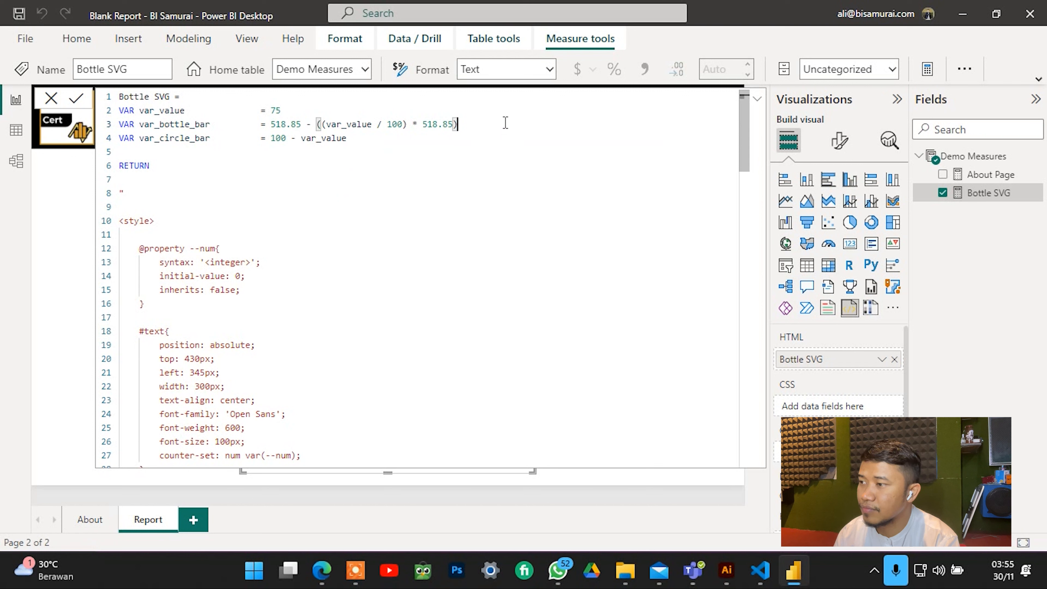
{"action": "left_click", "coordinate": [757, 98]}
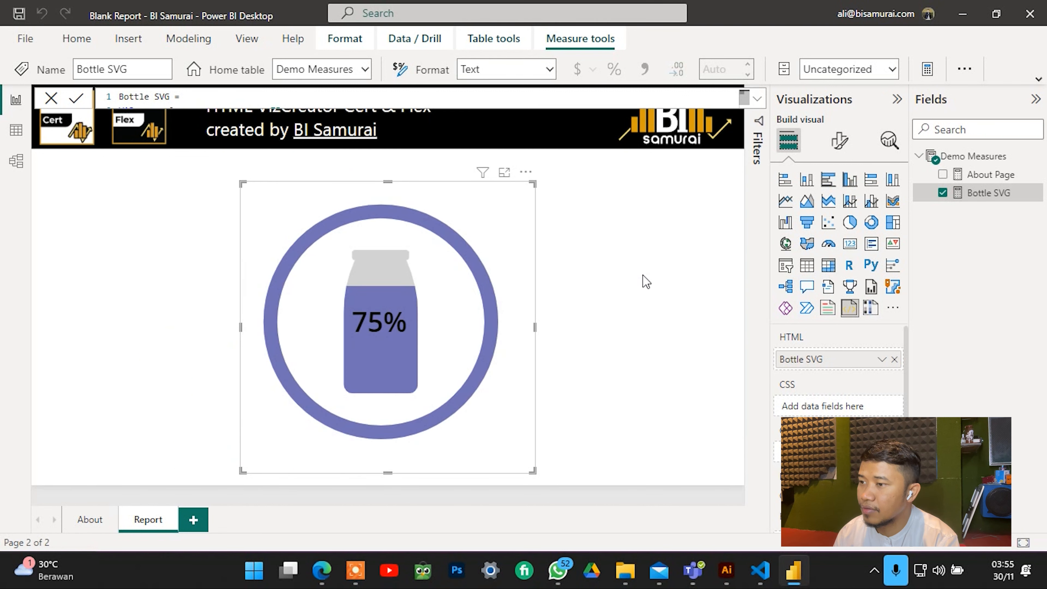
{"action": "left_click", "coordinate": [344, 228]}
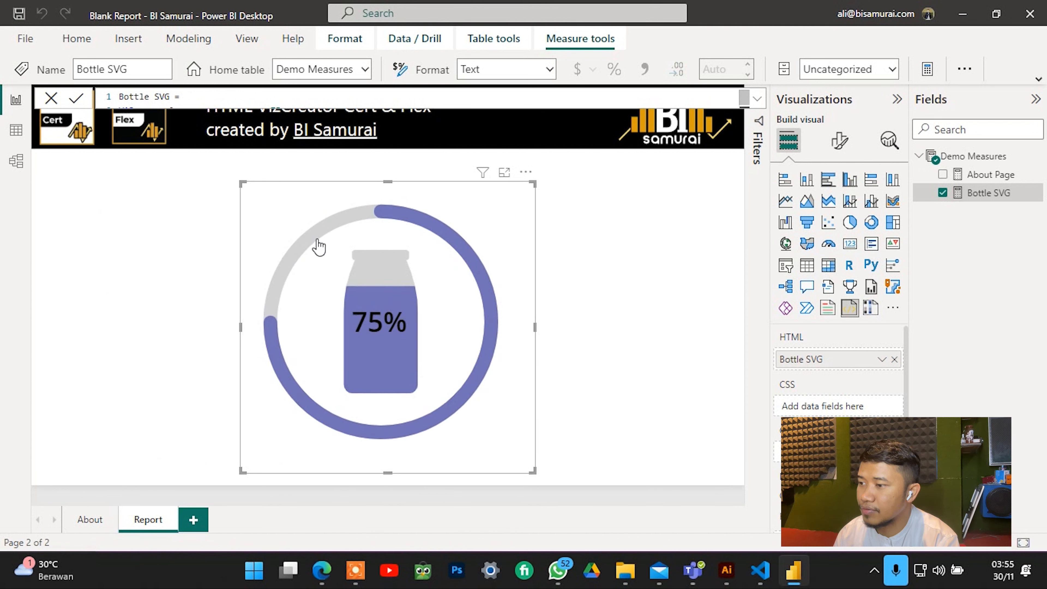
Set var_value to 50 in the Bottle SVG measure and view the updated visual.
{"action": "left_click", "coordinate": [756, 98]}
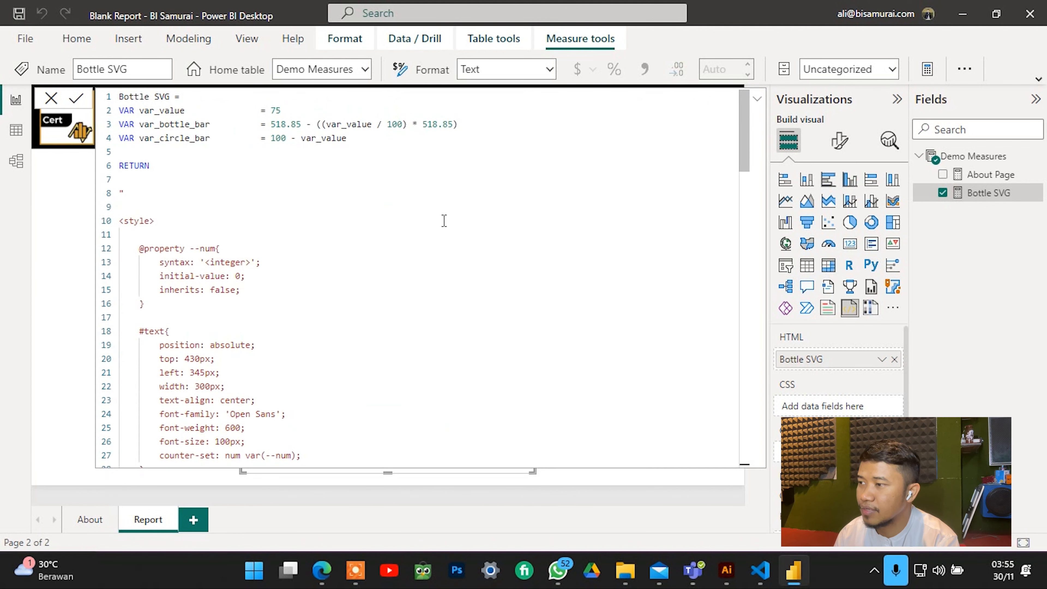
{"action": "double_click", "coordinate": [284, 107]}
{"action": "key", "text": "BackSpace"}
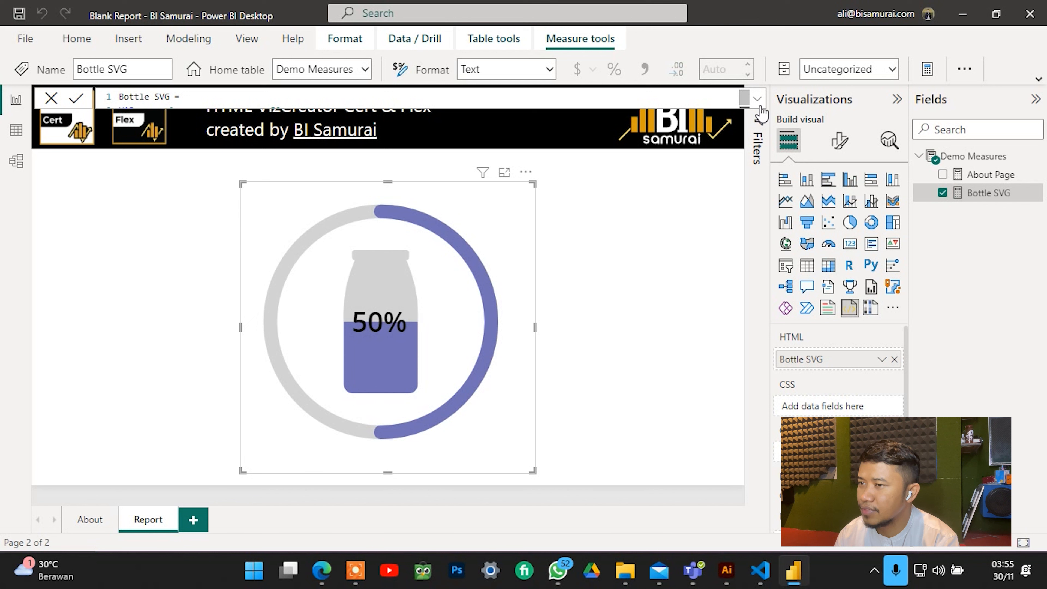
Duplicate the var_circle_bar declaration on the line below and rename the copied variable var_ani_dur.
{"action": "left_click", "coordinate": [757, 98]}
{"action": "left_click", "coordinate": [387, 140]}
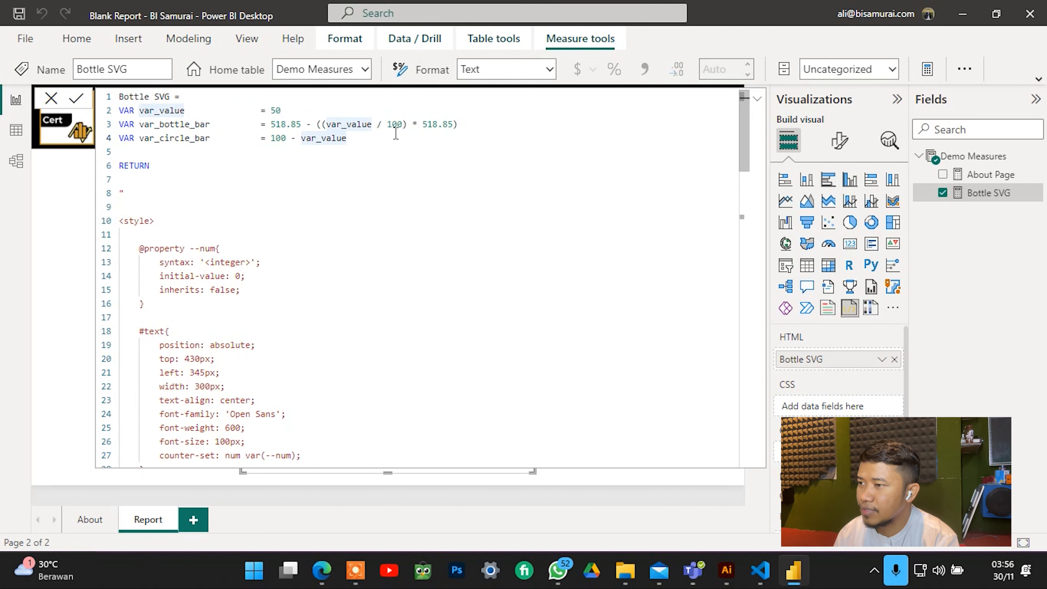
{"action": "key", "text": "shift+alt+Down"}
{"action": "key", "text": "Left"}
{"action": "key", "text": "Left"}
{"action": "key", "text": "Left"}
{"action": "key", "text": "Left"}
{"action": "key", "text": "Left"}
{"action": "key", "text": "Left"}
{"action": "key", "text": "Left"}
{"action": "key", "text": "Left"}
{"action": "key", "text": "Left"}
{"action": "key", "text": "Left"}
{"action": "key", "text": "Left"}
{"action": "key", "text": "Left"}
{"action": "key", "text": "Left"}
{"action": "key", "text": "Left"}
{"action": "key", "text": "Left"}
{"action": "key", "text": "Left"}
{"action": "key", "text": "Left"}
{"action": "key", "text": "Left"}
{"action": "key", "text": "Left"}
{"action": "key", "text": "Left"}
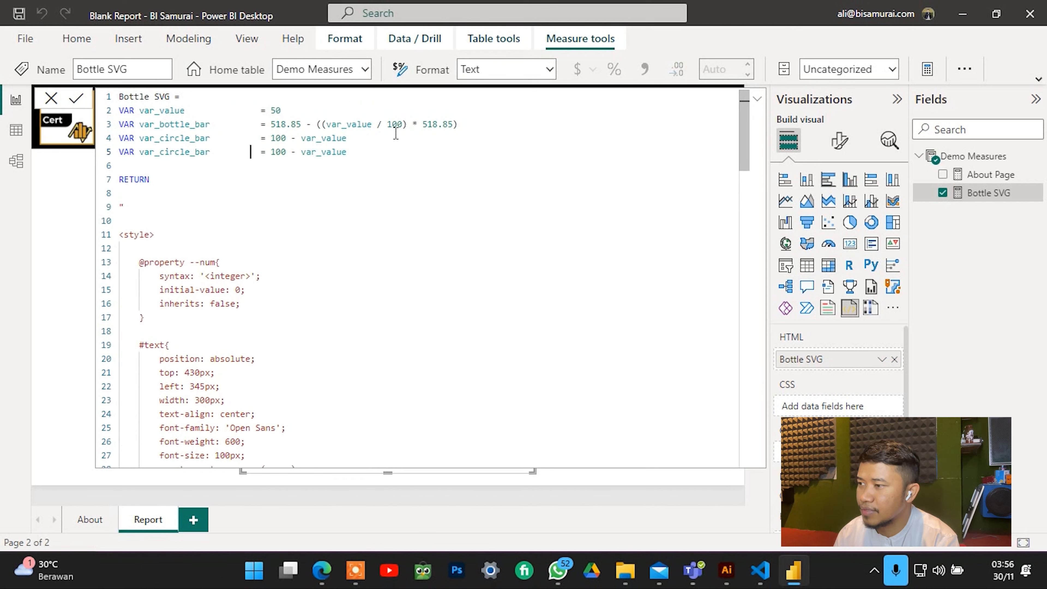
{"action": "key", "text": "BackSpace"}
{"action": "key", "text": "BackSpace"}
{"action": "key", "text": "BackSpace"}
{"action": "key", "text": "BackSpace"}
{"action": "key", "text": "BackSpace"}
{"action": "key", "text": "BackSpace"}
{"action": "key", "text": "BackSpace"}
{"action": "key", "text": "BackSpace"}
{"action": "key", "text": "BackSpace"}
{"action": "key", "text": "BackSpace"}
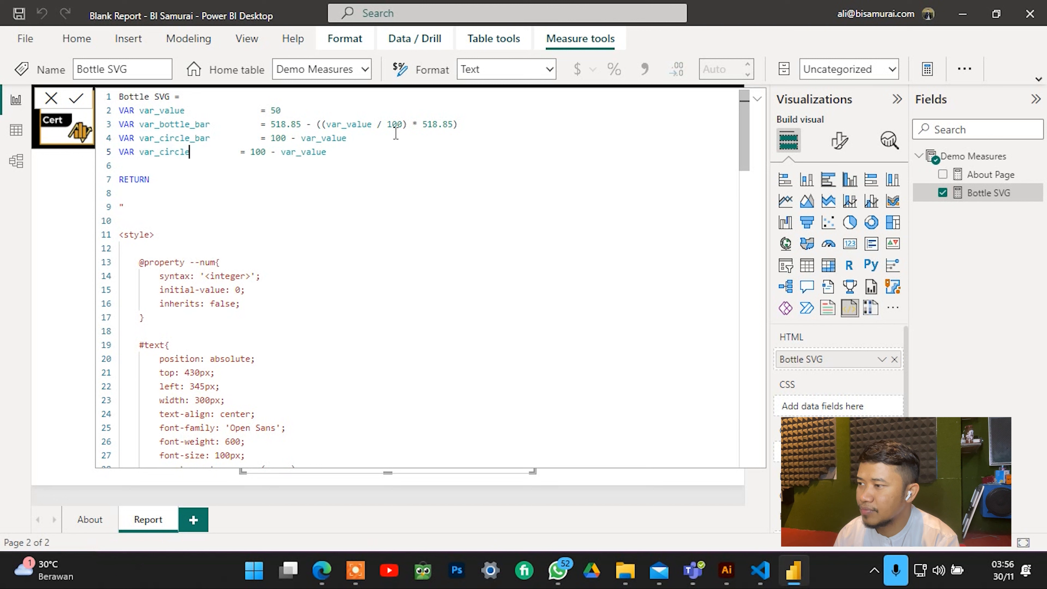
{"action": "type", "text": "ani_d"}
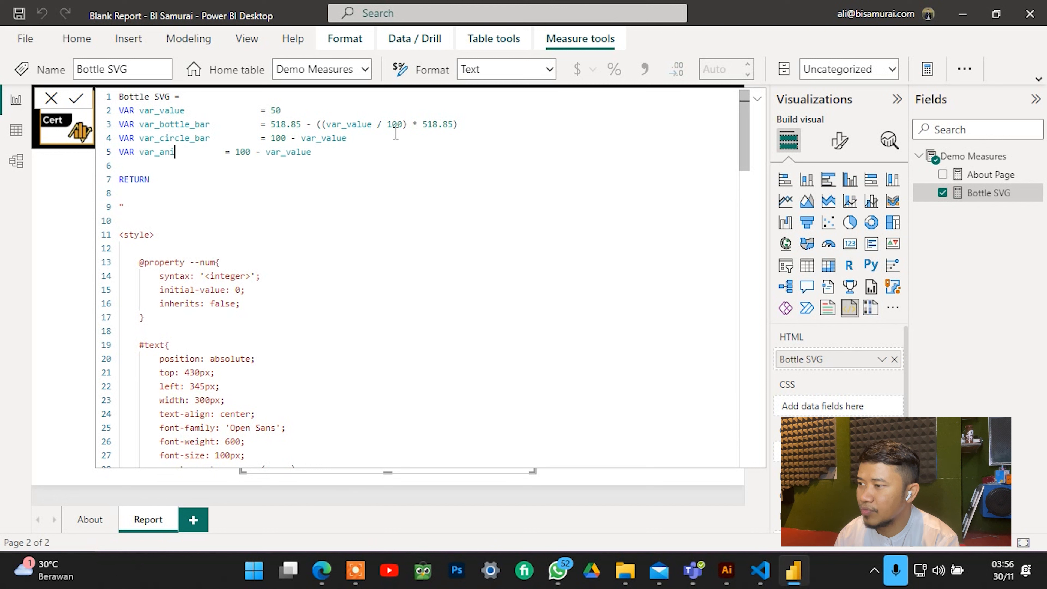
{"action": "type", "text": "ur"}
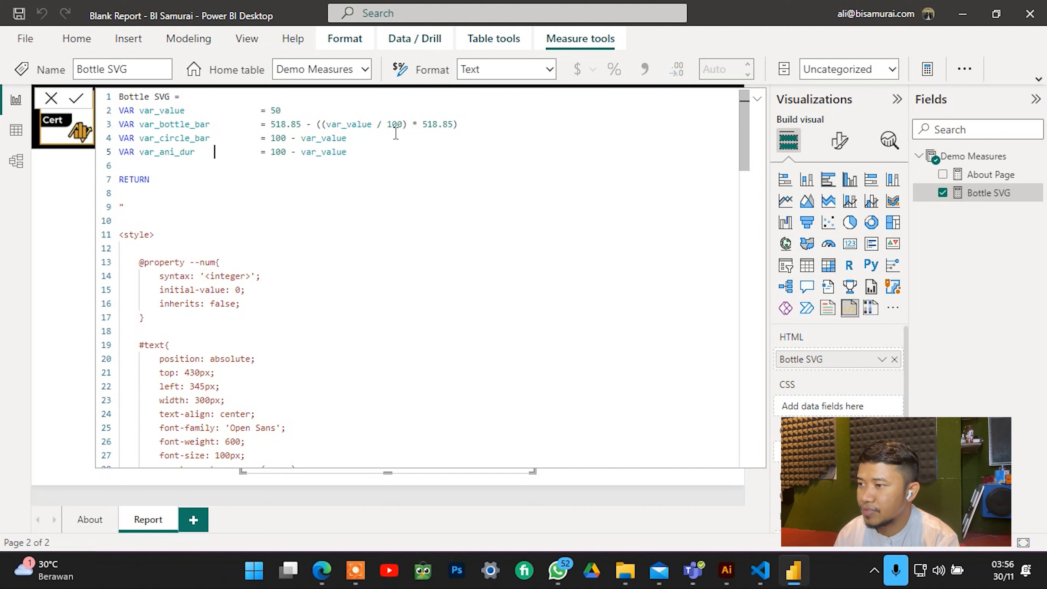
Replace the copied expression of the var_ani_dur variable with the value 3.
{"action": "key", "text": "End"}
{"action": "key", "text": "BackSpace"}
{"action": "key", "text": "BackSpace"}
{"action": "key", "text": "BackSpace"}
{"action": "key", "text": "BackSpace"}
{"action": "key", "text": "BackSpace"}
{"action": "key", "text": "BackSpace"}
{"action": "key", "text": "BackSpace"}
{"action": "key", "text": "BackSpace"}
{"action": "key", "text": "BackSpace"}
{"action": "key", "text": "BackSpace"}
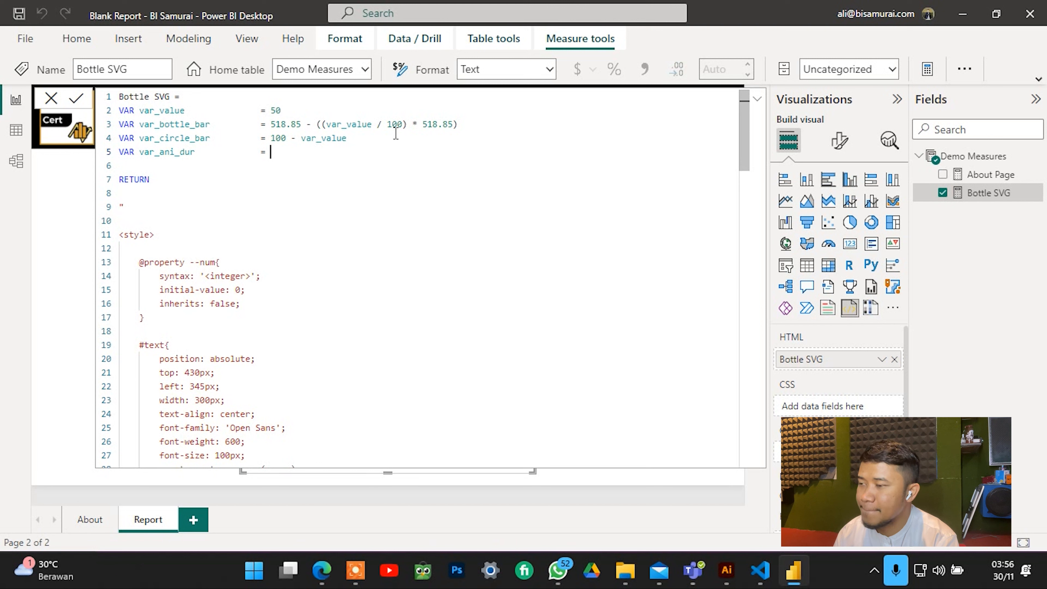
{"action": "type", "text": "3"}
{"action": "key", "text": "BackSpace"}
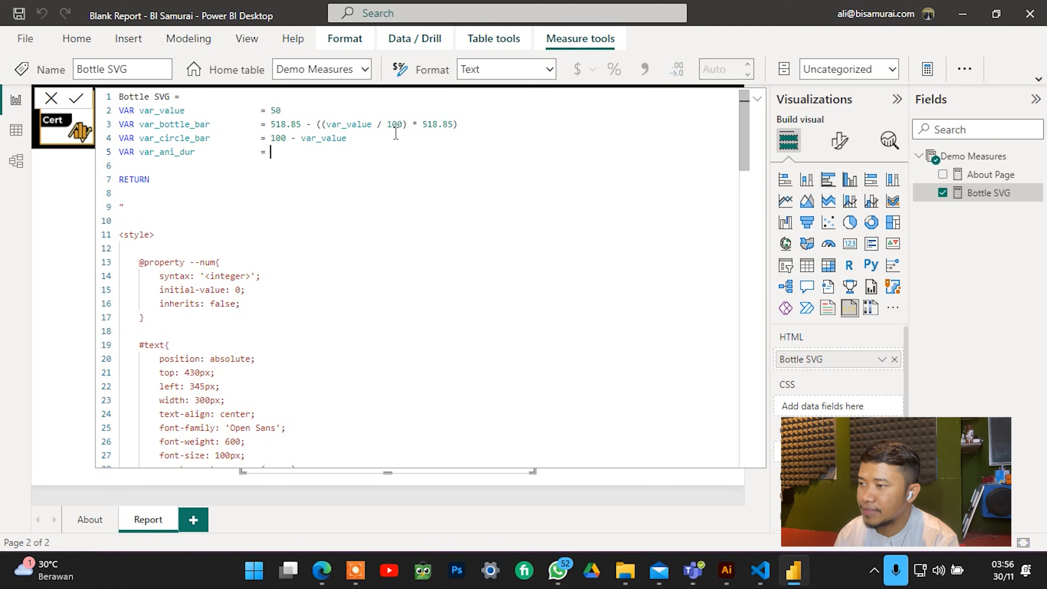
Replace the 3s duration in the aniText, aniBottle and aniCircle animation declarations with the empty concatenation "&&".
{"action": "scroll", "coordinate": [388, 165], "scroll_direction": "down", "scroll_amount": 6}
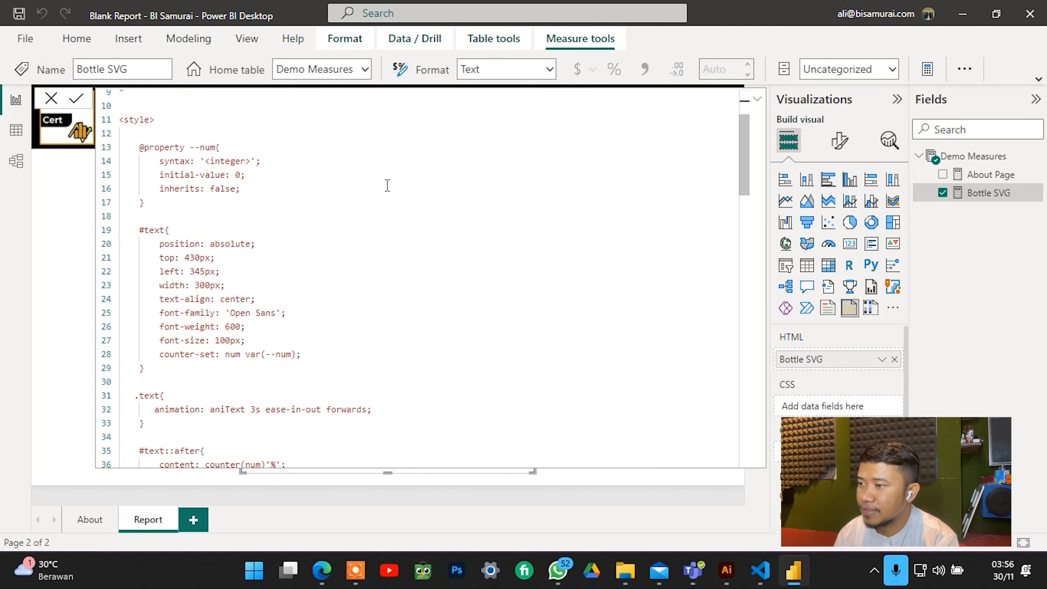
{"action": "scroll", "coordinate": [362, 181], "scroll_direction": "up", "scroll_amount": 2}
{"action": "scroll", "coordinate": [294, 225], "scroll_direction": "up", "scroll_amount": 2}
{"action": "scroll", "coordinate": [297, 248], "scroll_direction": "down", "scroll_amount": 4}
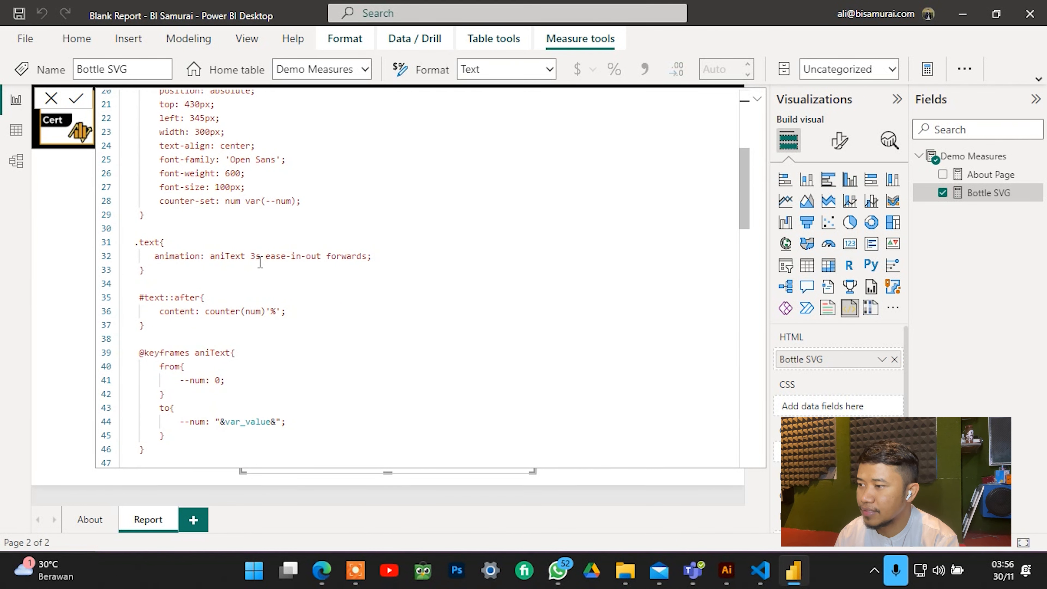
{"action": "double_click", "coordinate": [255, 257]}
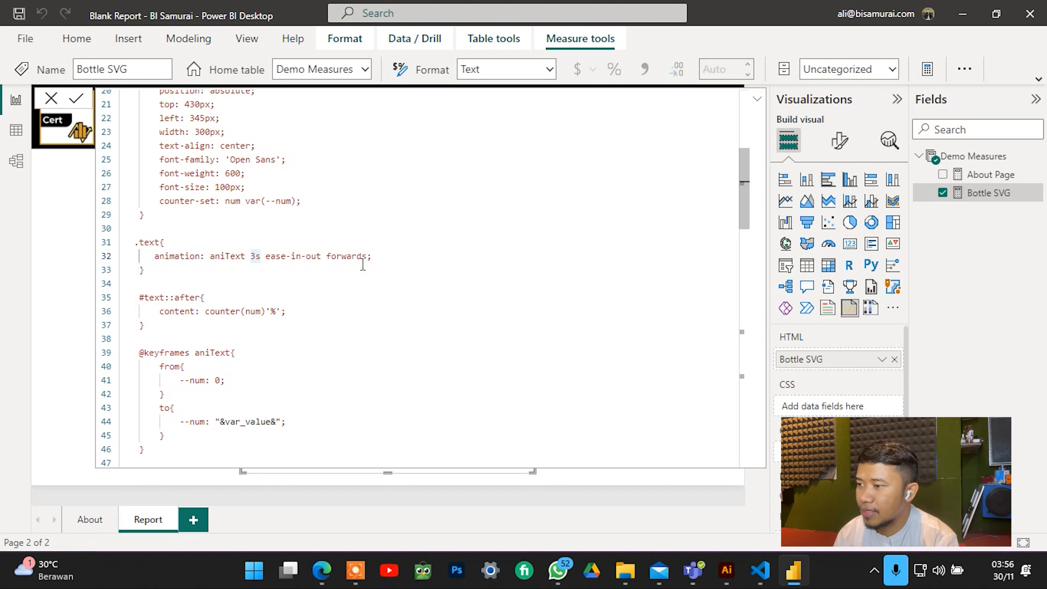
{"action": "key", "text": "ctrl+shift+Right"}
{"action": "key", "text": "ctrl+d"}
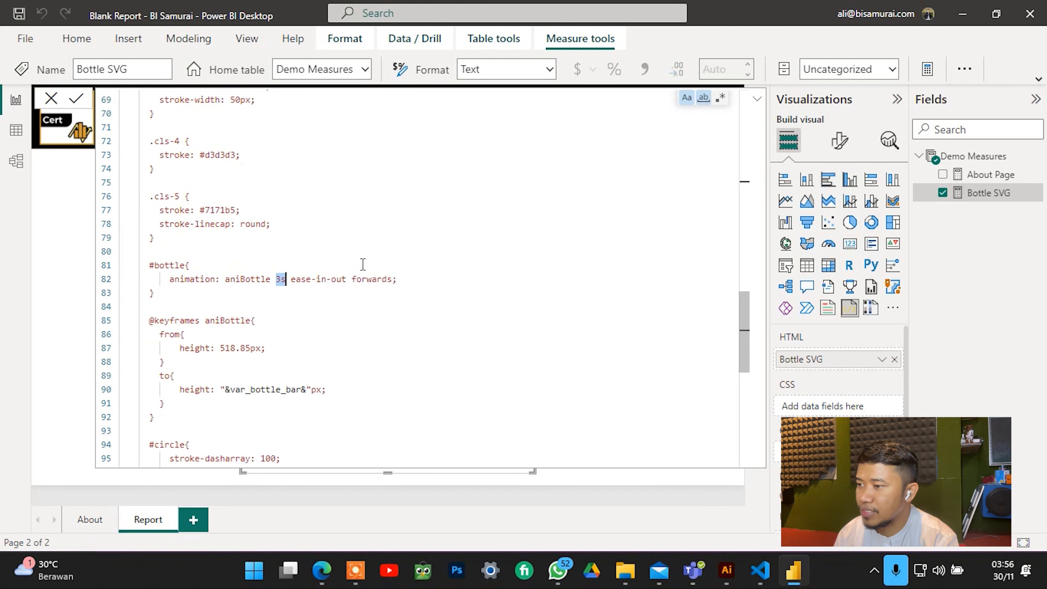
{"action": "key", "text": "ctrl+d"}
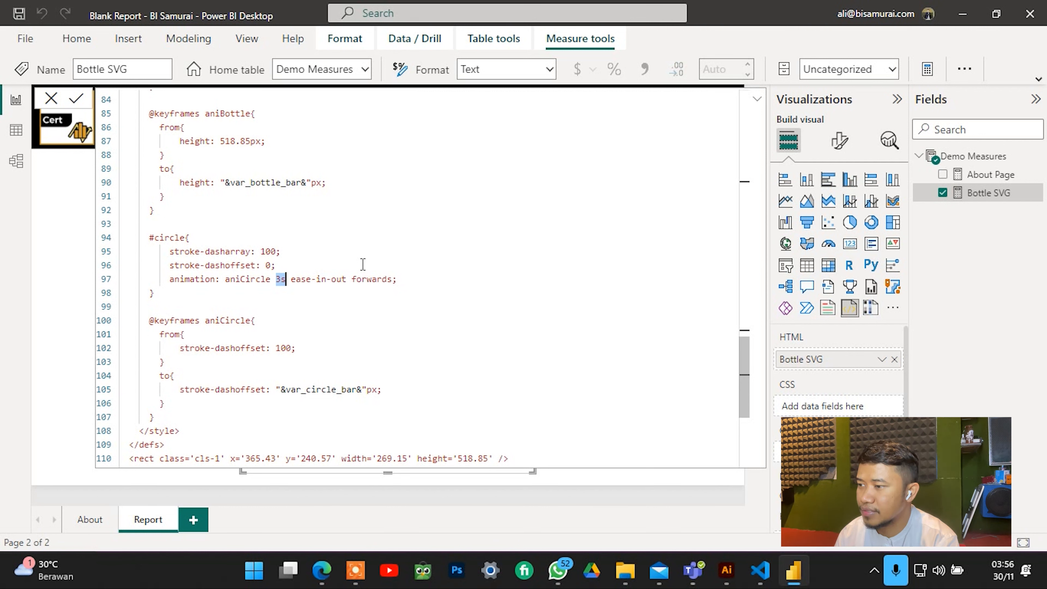
{"action": "type", "text": "\"\" ease-in-out forwards"}
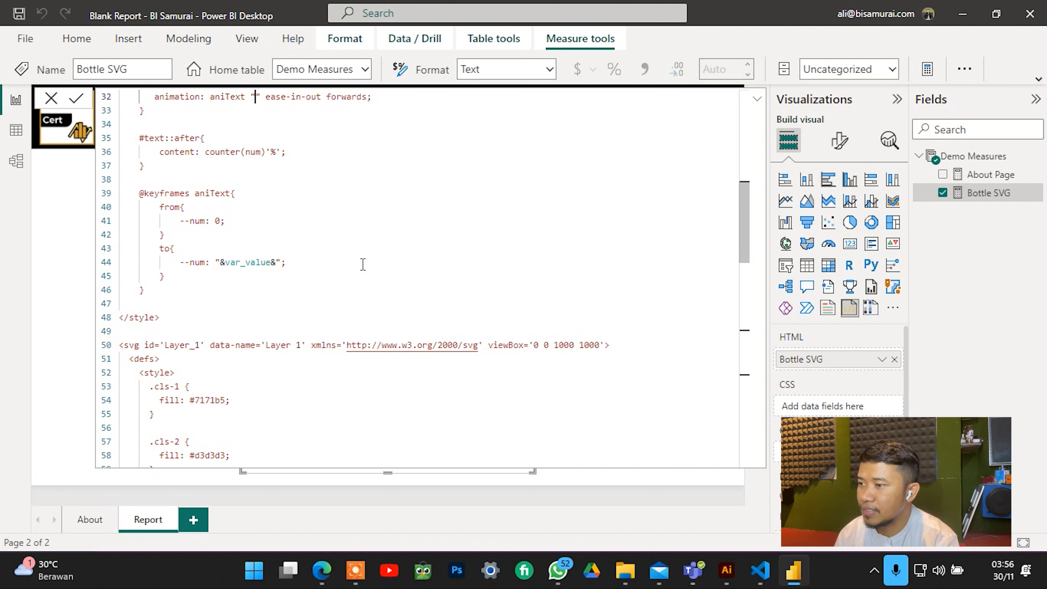
{"action": "type", "text": "&&"}
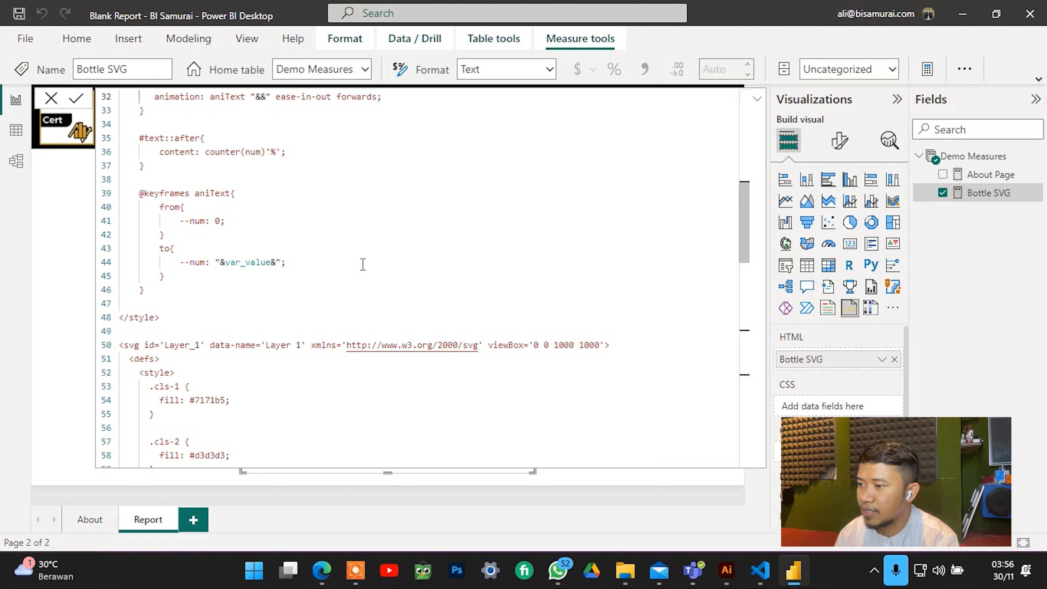
Insert var_ani_dur between the ampersands in all three animation declarations and view the visual on the report canvas.
{"action": "scroll", "coordinate": [362, 264], "scroll_direction": "up", "scroll_amount": 10}
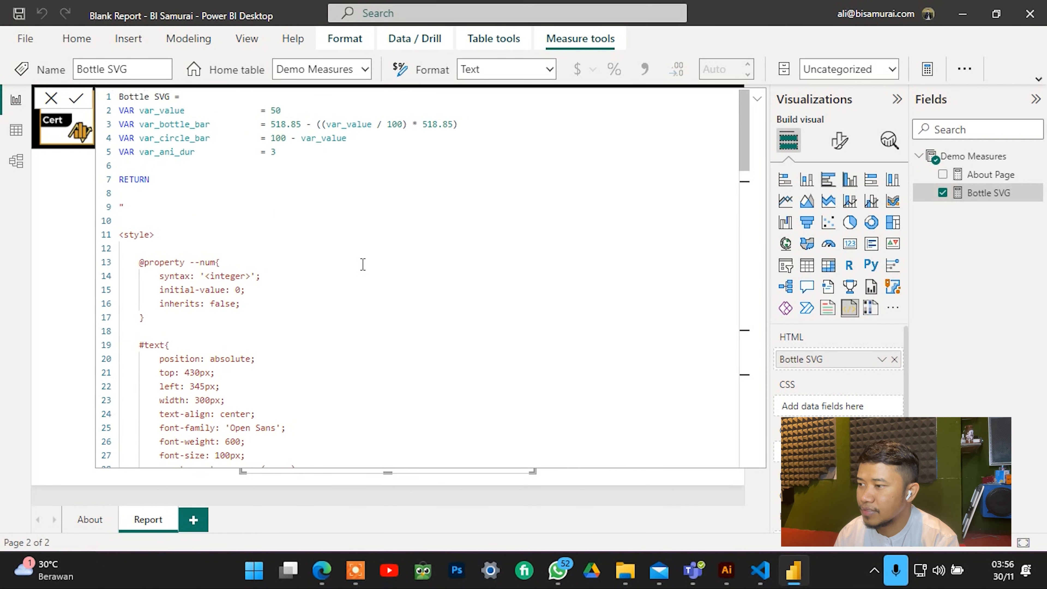
{"action": "scroll", "coordinate": [362, 264], "scroll_direction": "down", "scroll_amount": 7}
{"action": "scroll", "coordinate": [363, 265], "scroll_direction": "up", "scroll_amount": 6}
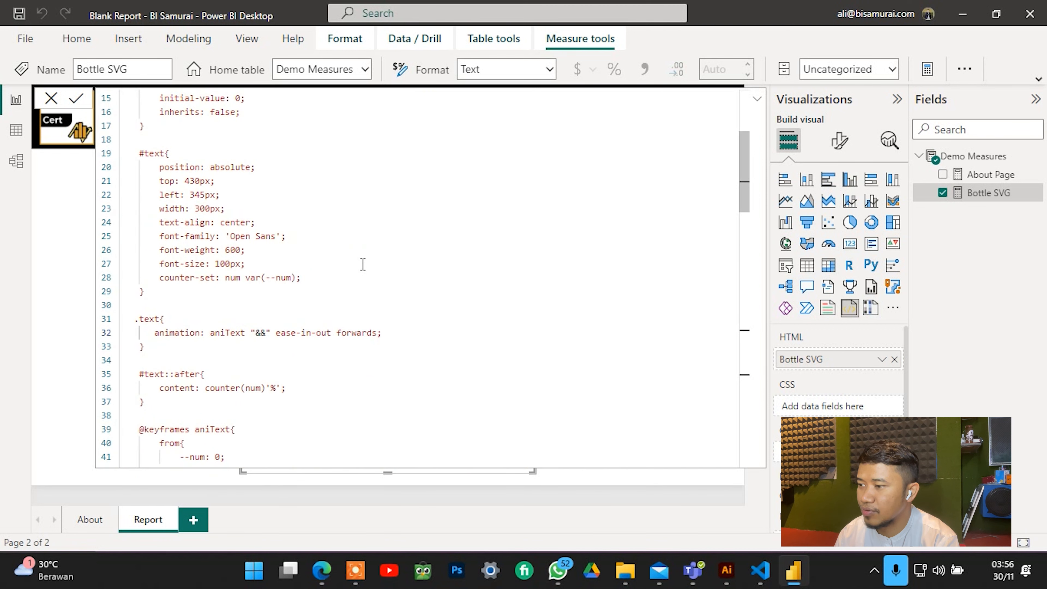
{"action": "scroll", "coordinate": [362, 265], "scroll_direction": "down", "scroll_amount": 7}
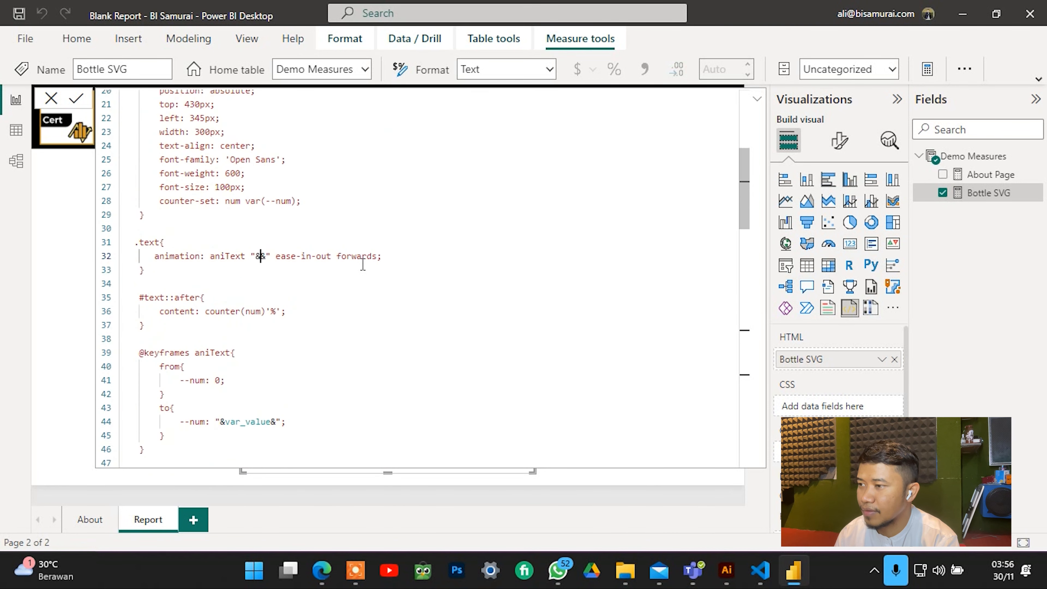
{"action": "scroll", "coordinate": [362, 264], "scroll_direction": "up", "scroll_amount": 2}
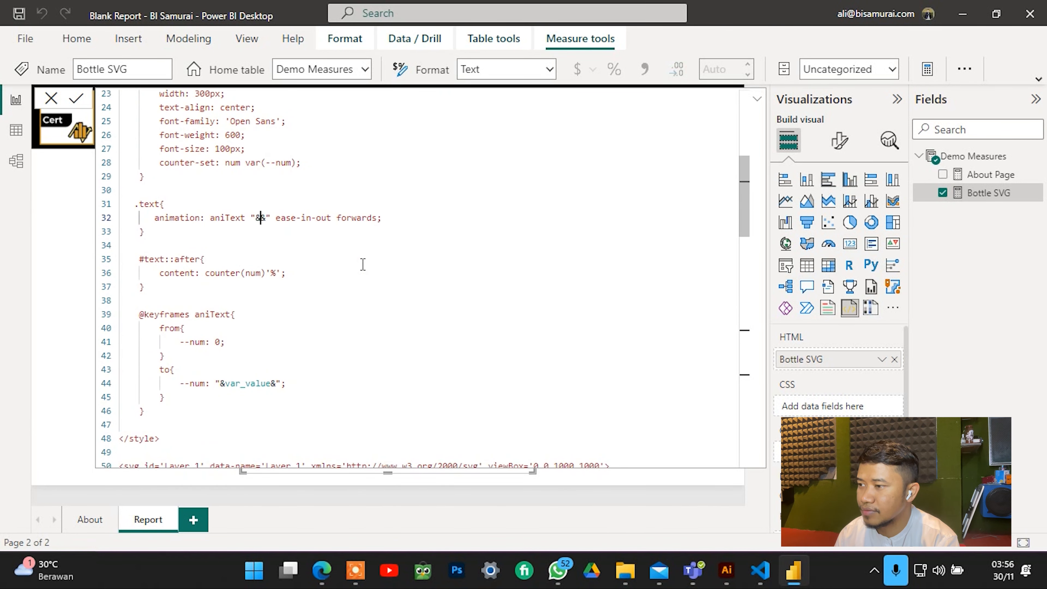
{"action": "scroll", "coordinate": [363, 264], "scroll_direction": "down", "scroll_amount": 10}
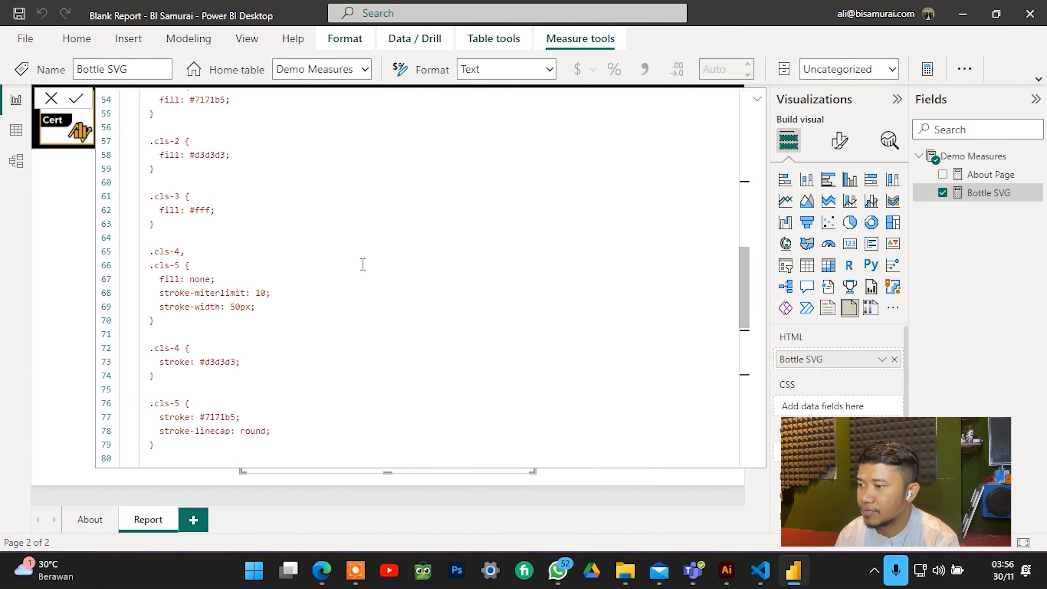
{"action": "scroll", "coordinate": [363, 265], "scroll_direction": "up", "scroll_amount": 1}
{"action": "scroll", "coordinate": [363, 264], "scroll_direction": "down", "scroll_amount": 4}
{"action": "scroll", "coordinate": [363, 265], "scroll_direction": "up", "scroll_amount": 10}
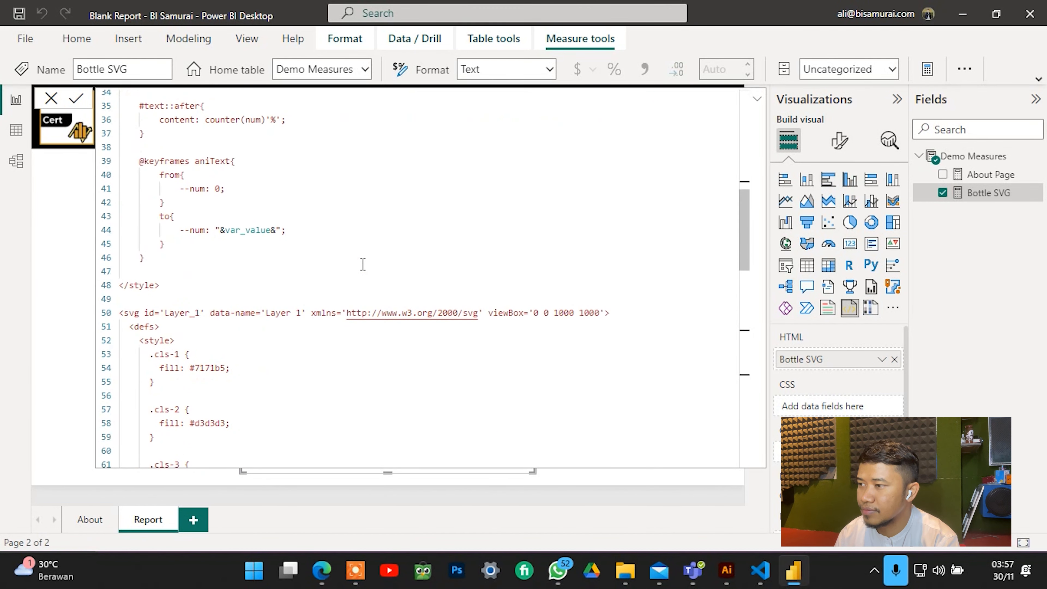
{"action": "scroll", "coordinate": [363, 264], "scroll_direction": "up", "scroll_amount": 5}
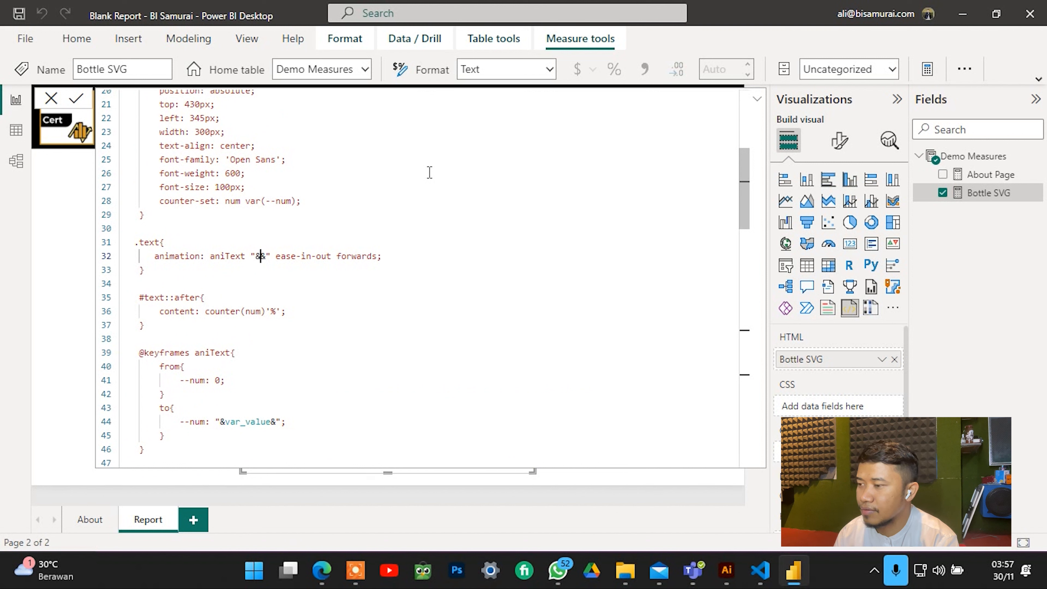
{"action": "type", "text": "var_an"}
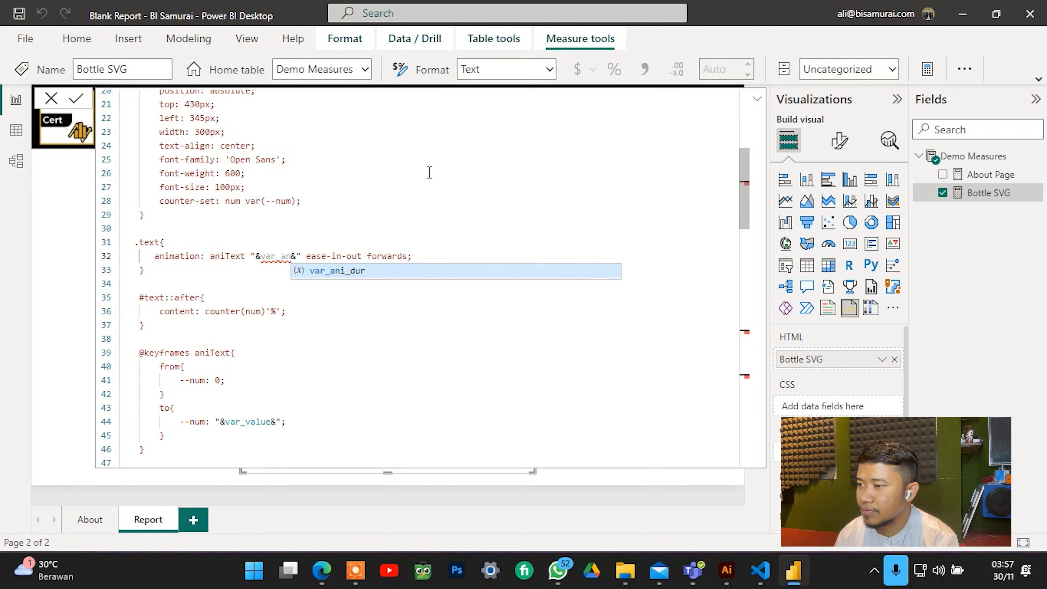
{"action": "key", "text": "Tab"}
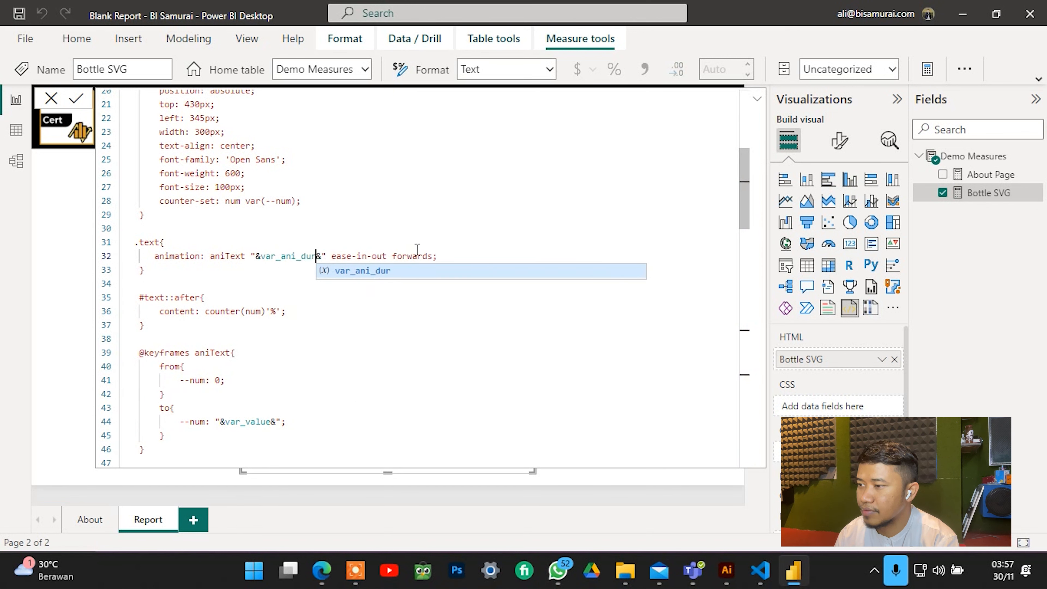
{"action": "left_click", "coordinate": [450, 231]}
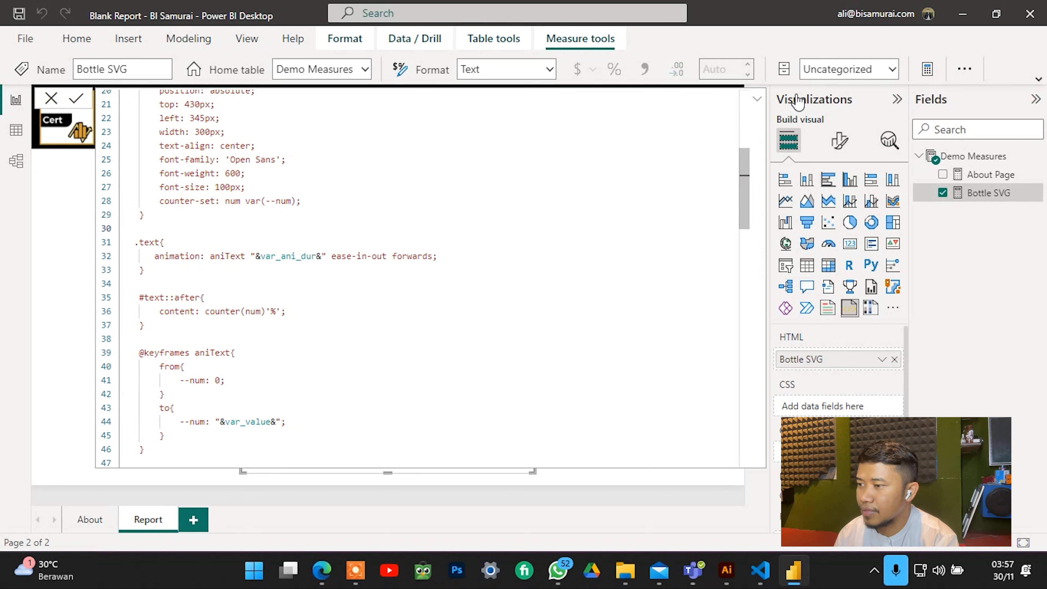
{"action": "left_click", "coordinate": [759, 99]}
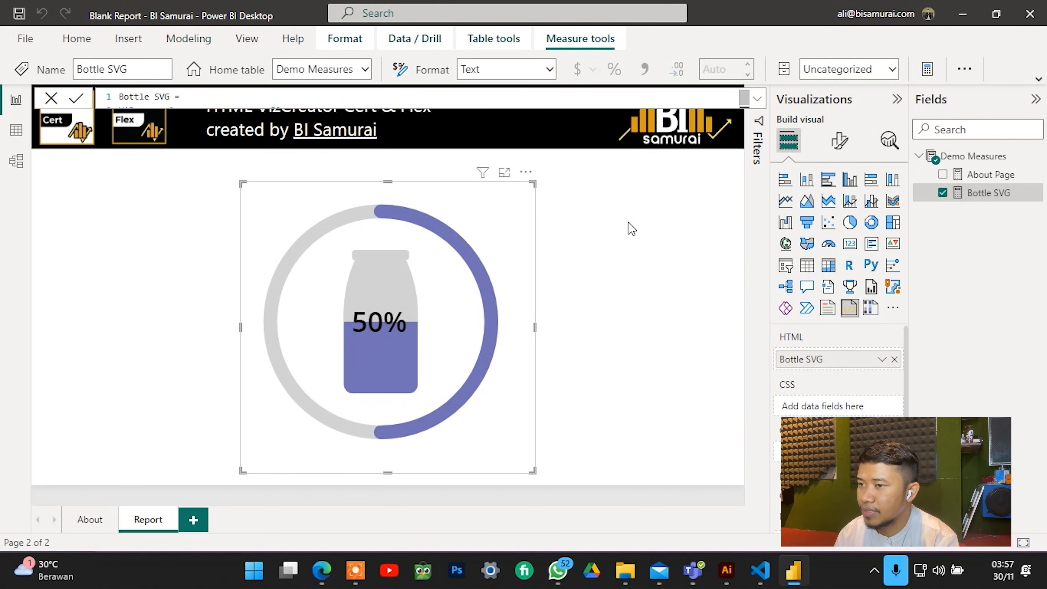
Add the unit s directly after "&var_ani_dur&" in the aniText, aniBottle and aniCircle declarations and view the updated visual.
{"action": "left_click", "coordinate": [756, 99]}
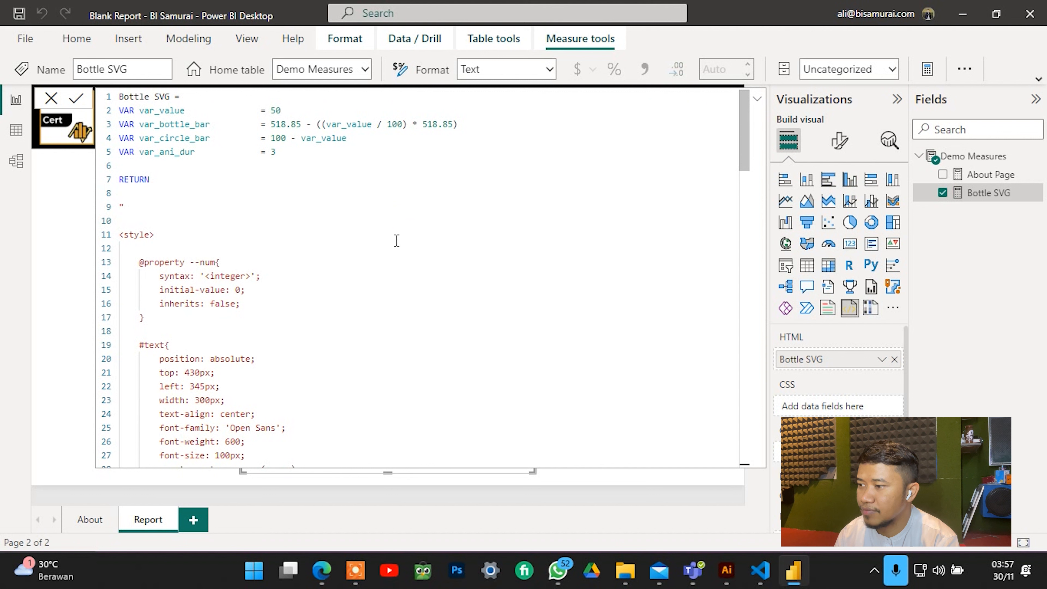
{"action": "scroll", "coordinate": [267, 238], "scroll_direction": "down", "scroll_amount": 6}
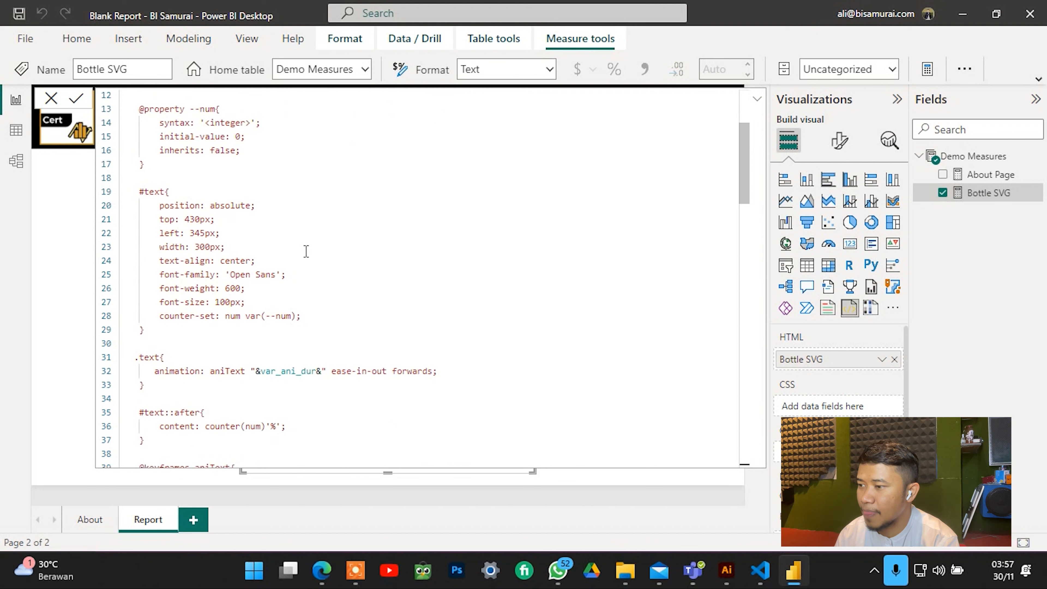
{"action": "left_click_drag", "start_coordinate": [327, 296], "coordinate": [146, 308]}
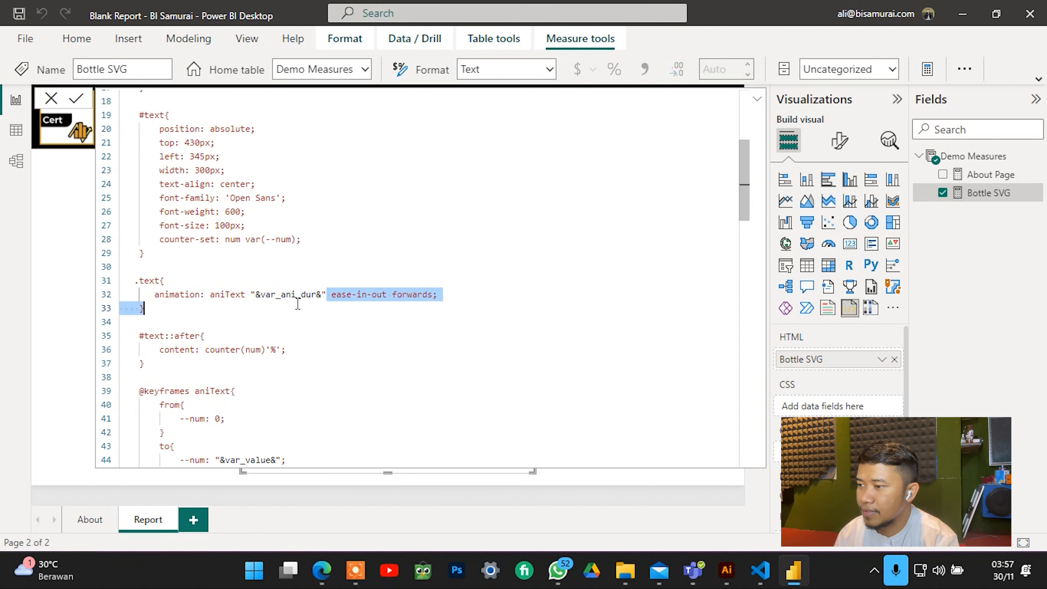
{"action": "left_click", "coordinate": [248, 295]}
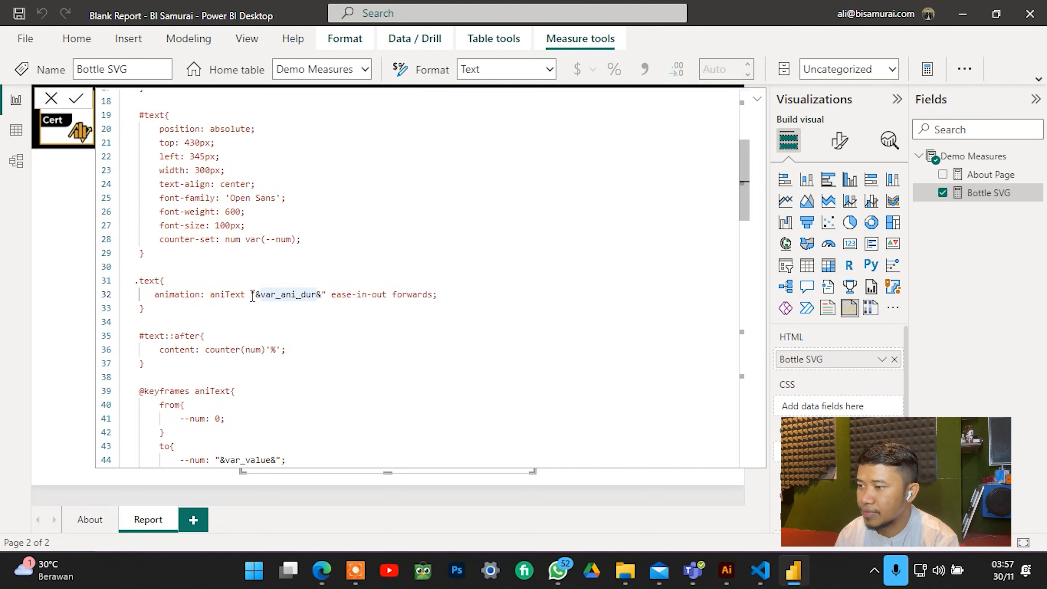
{"action": "left_click_drag", "start_coordinate": [251, 297], "coordinate": [329, 299]}
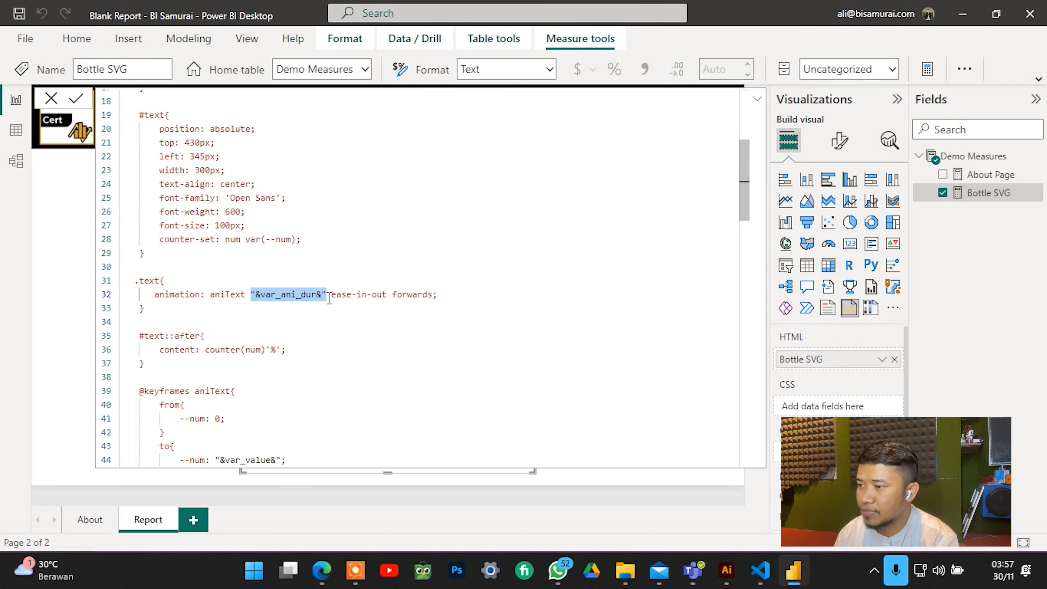
{"action": "key", "text": "ctrl+d"}
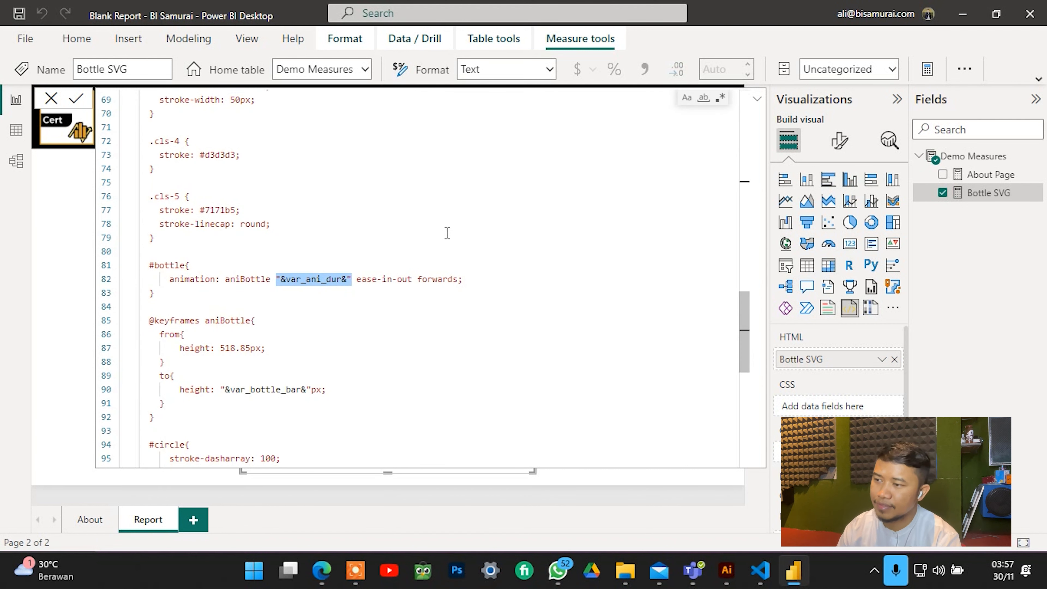
{"action": "key", "text": "ctrl+d"}
{"action": "key", "text": "Right"}
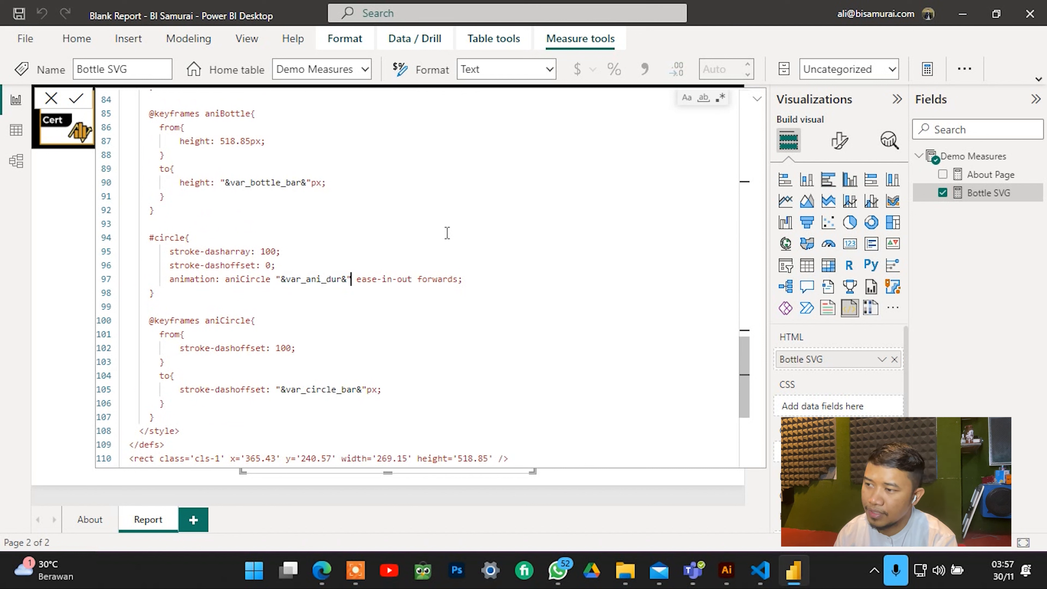
{"action": "type", "text": "s ease-in-out forwards;"}
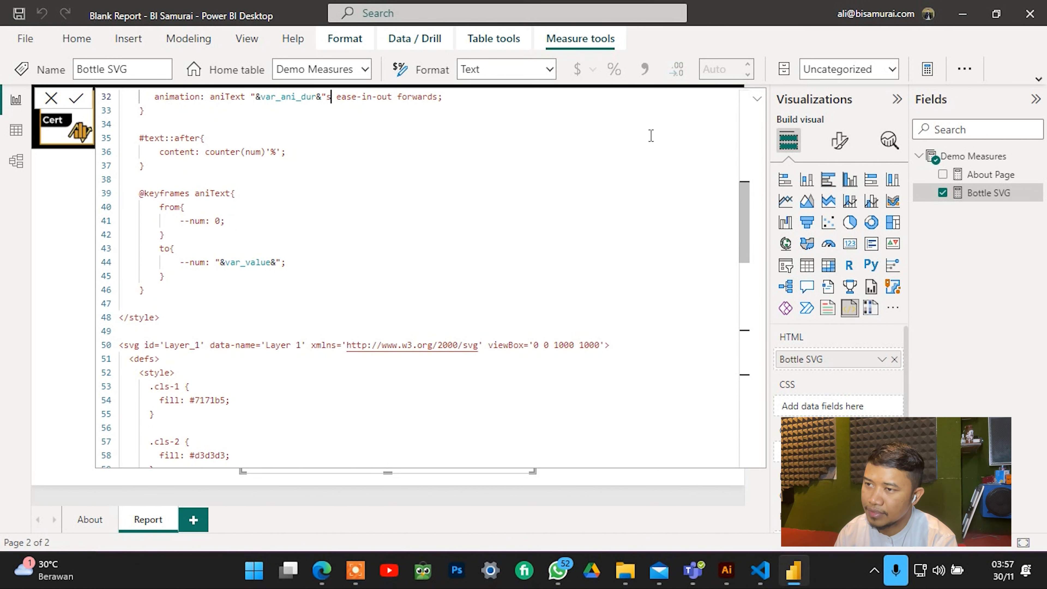
{"action": "left_click", "coordinate": [757, 99]}
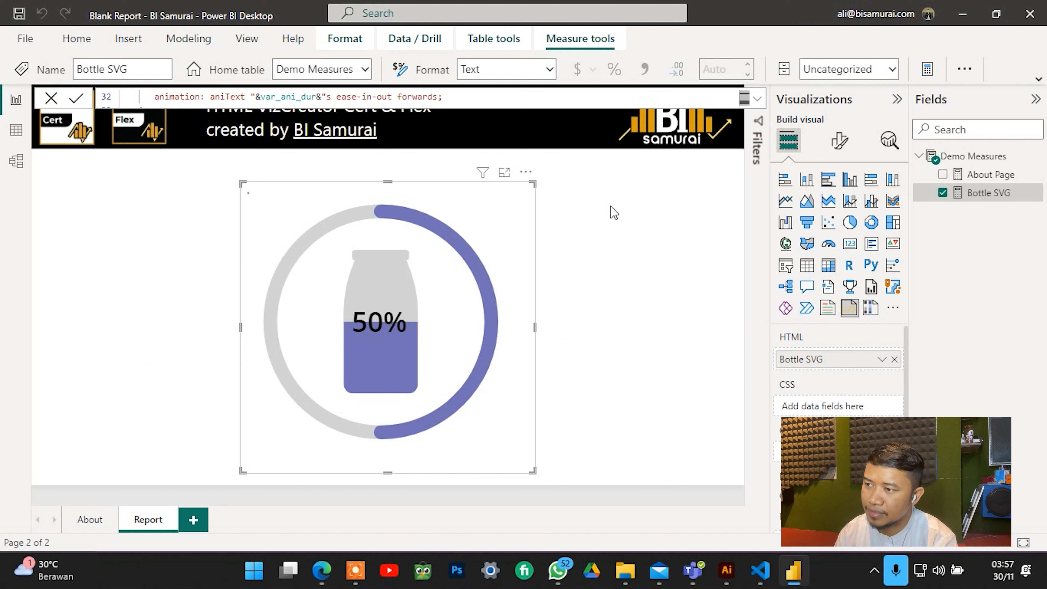
{"action": "key", "text": "Return"}
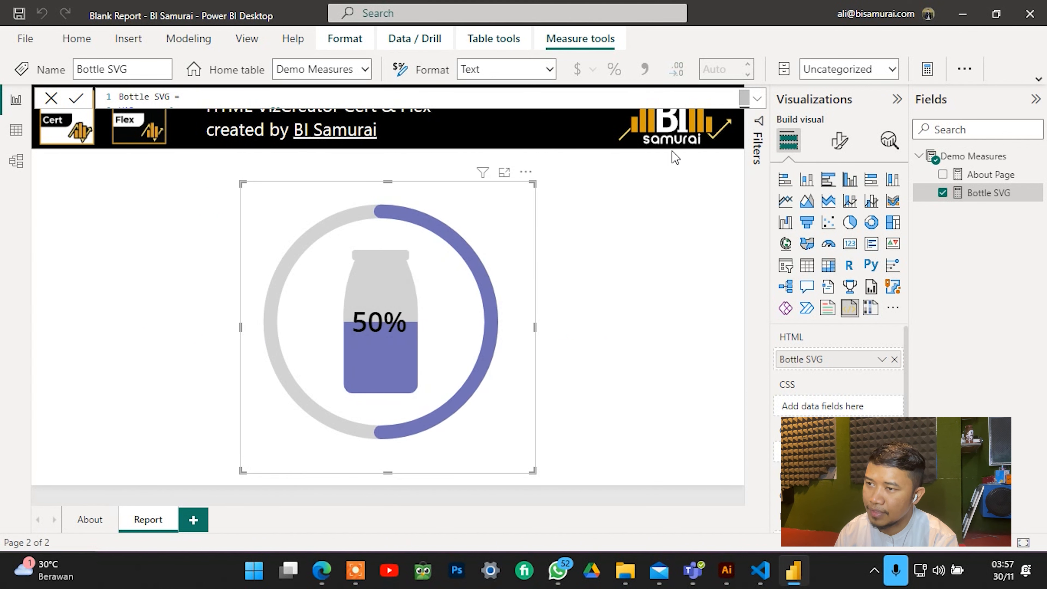
Set the var_ani_dur variable to 10 in the Bottle SVG measure and view the visual's animation.
{"action": "left_click", "coordinate": [758, 100]}
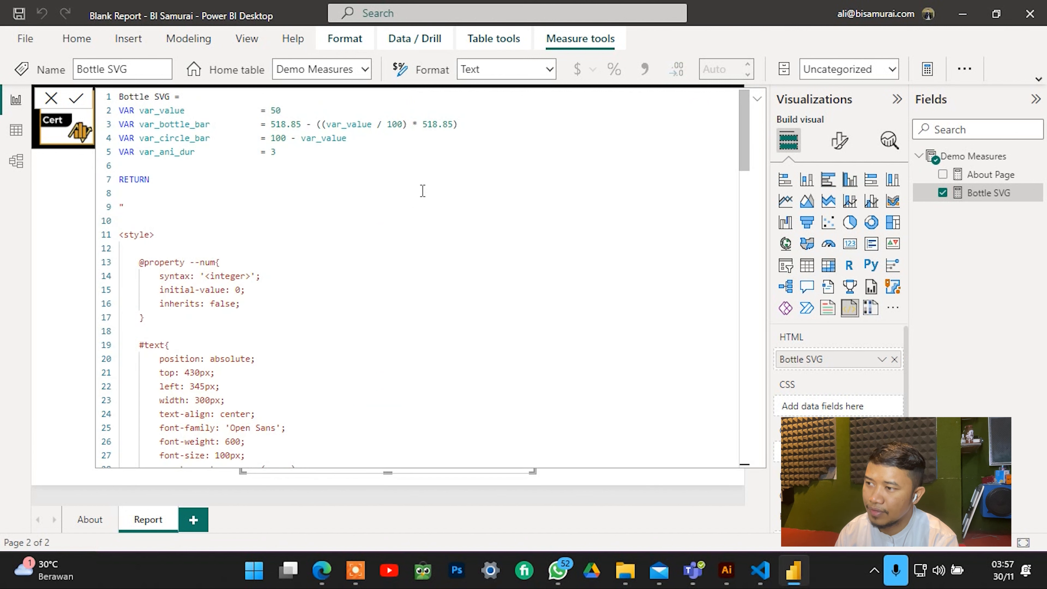
{"action": "left_click", "coordinate": [288, 156]}
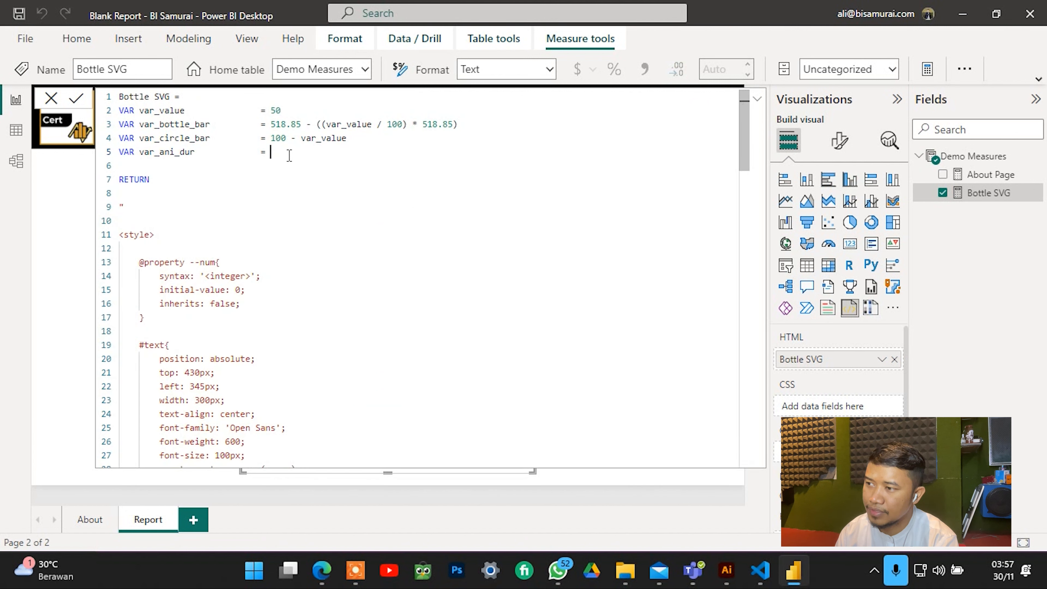
{"action": "type", "text": "10"}
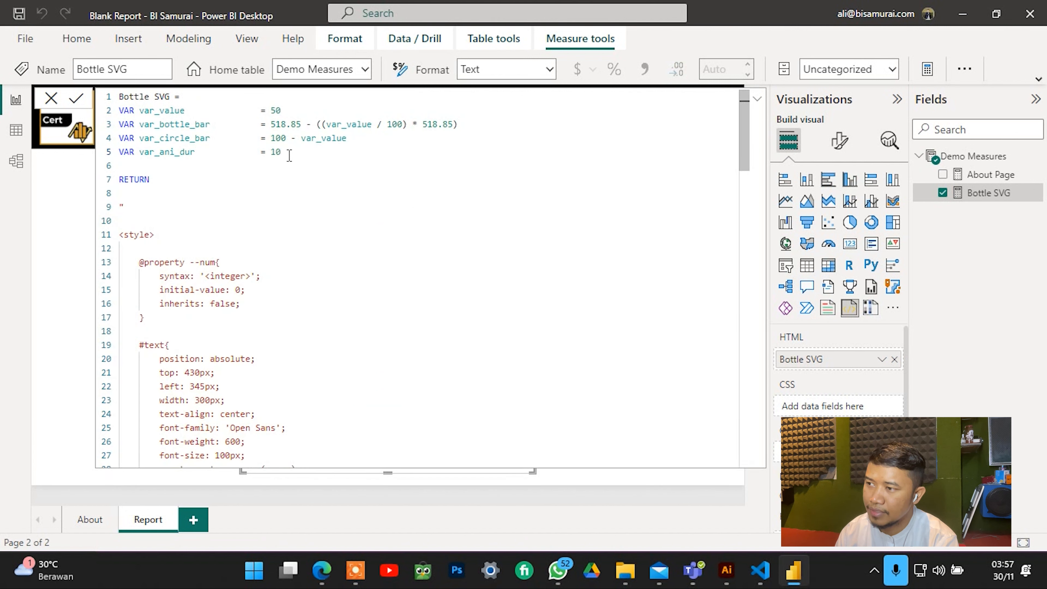
{"action": "left_click", "coordinate": [757, 99]}
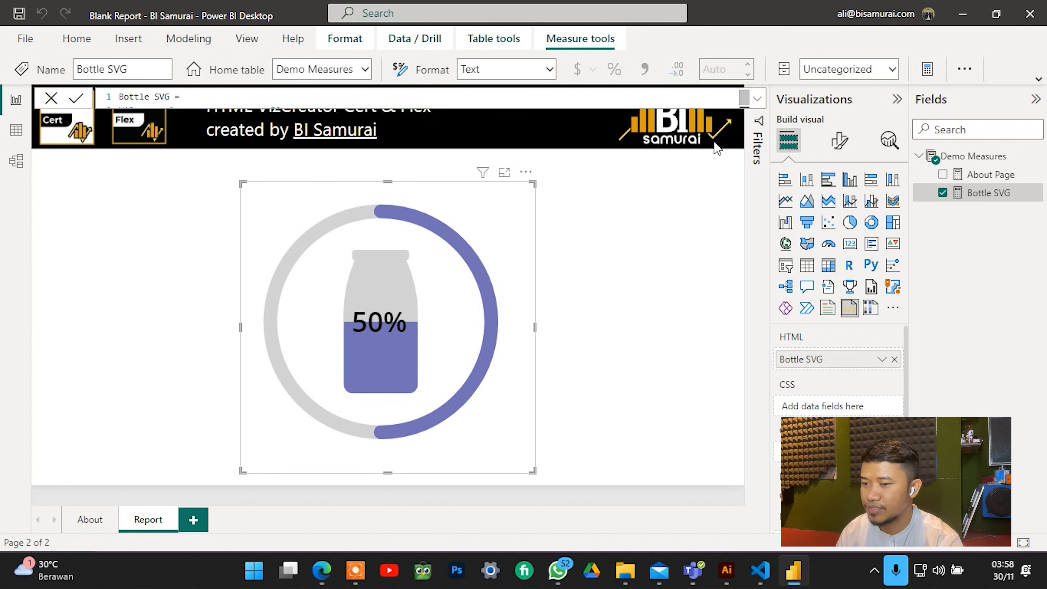
{"action": "left_click", "coordinate": [756, 101]}
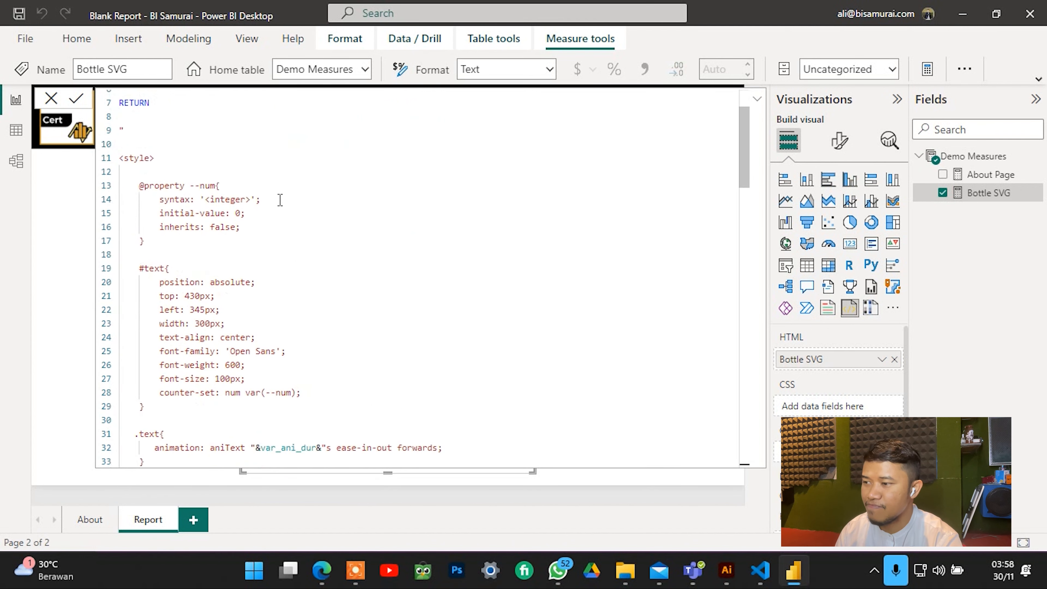
{"action": "scroll", "coordinate": [280, 200], "scroll_direction": "up", "scroll_amount": 1}
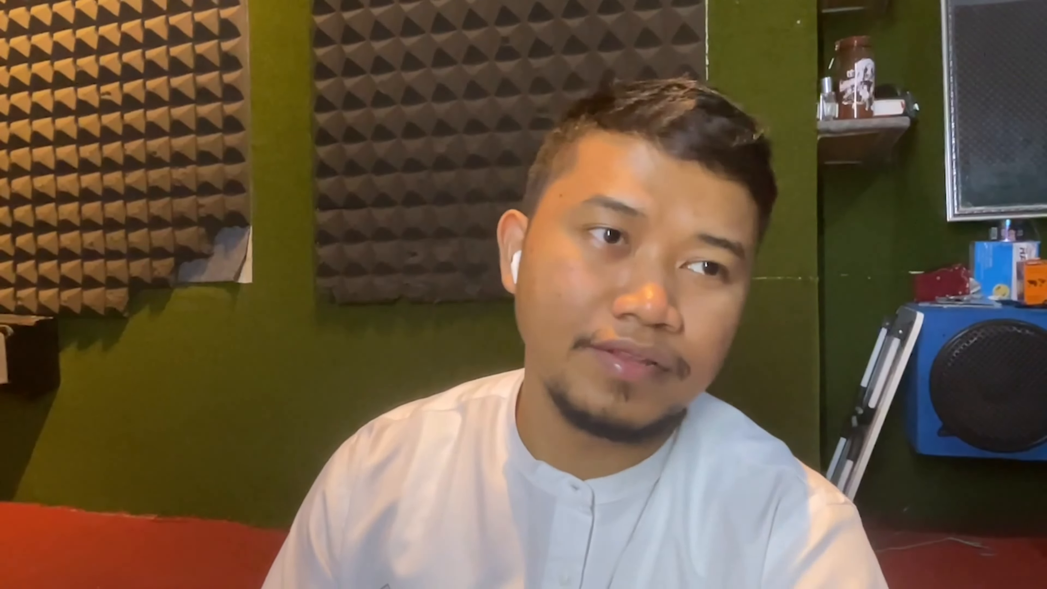